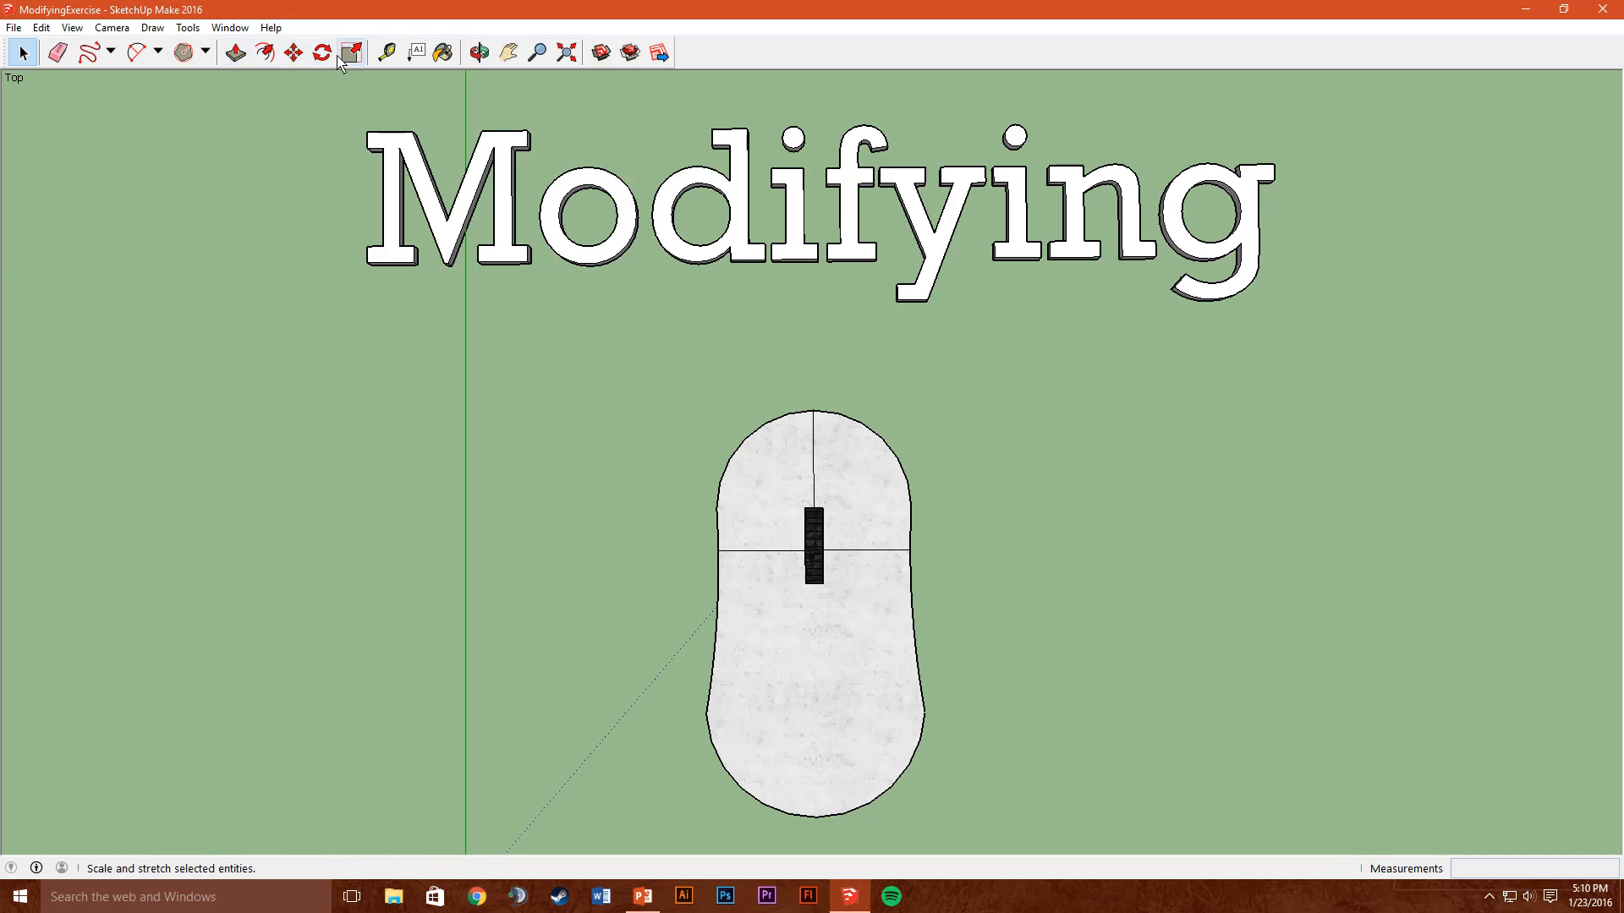
Draw a rectangle about 9' 2" by 8' 6" on the ground beside the mouse model
scroll(1190, 422, down, 2)
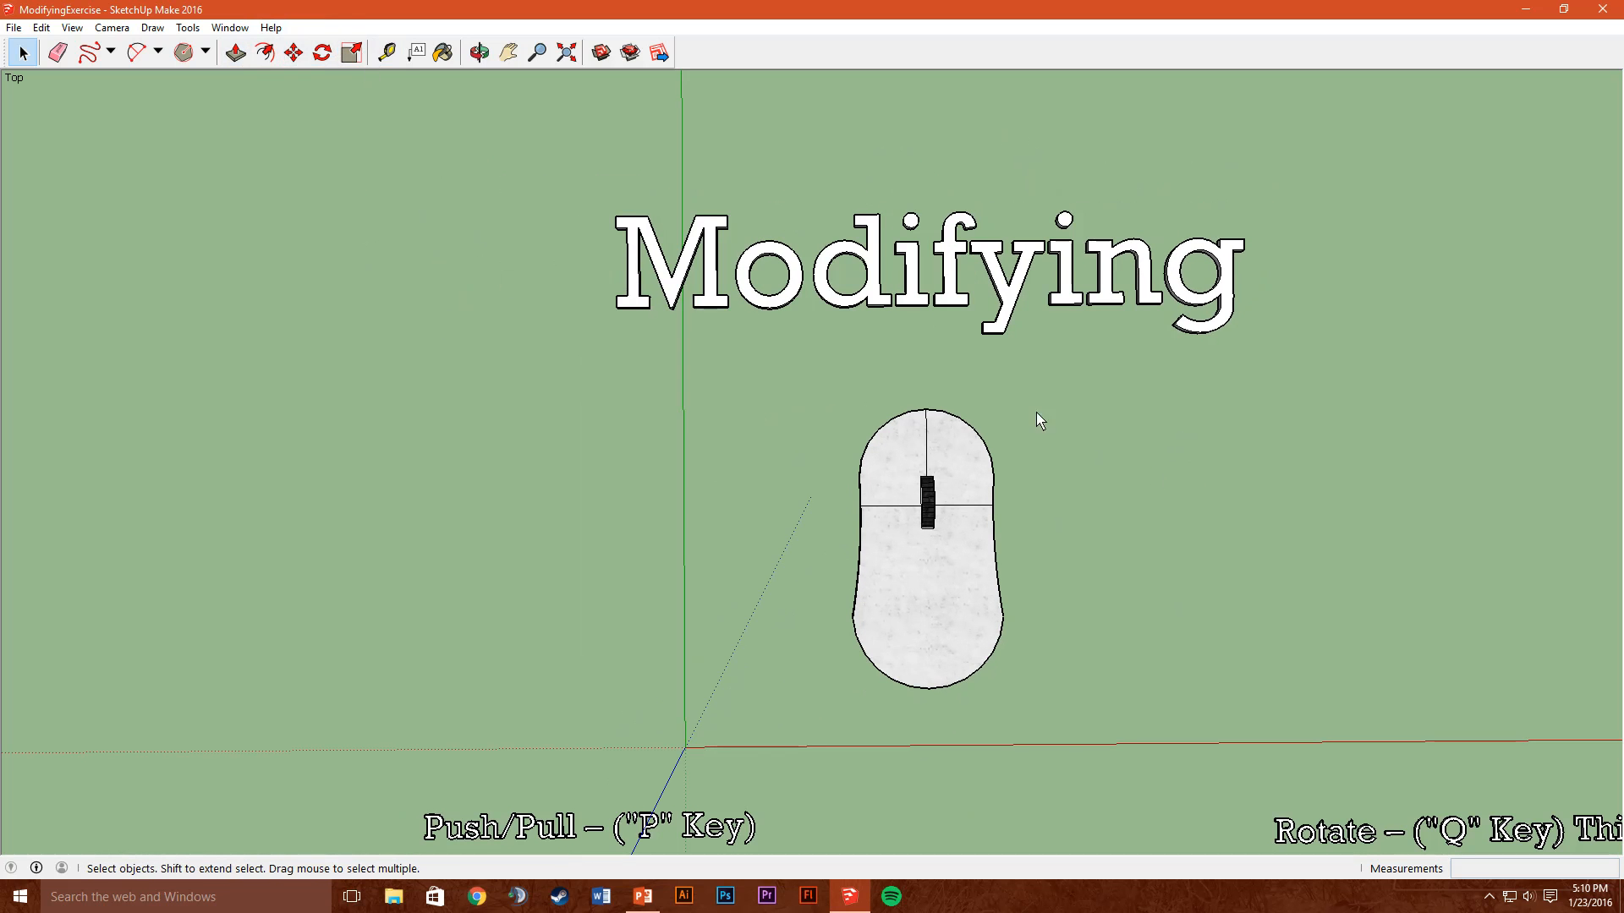
scroll(835, 421, down, 3)
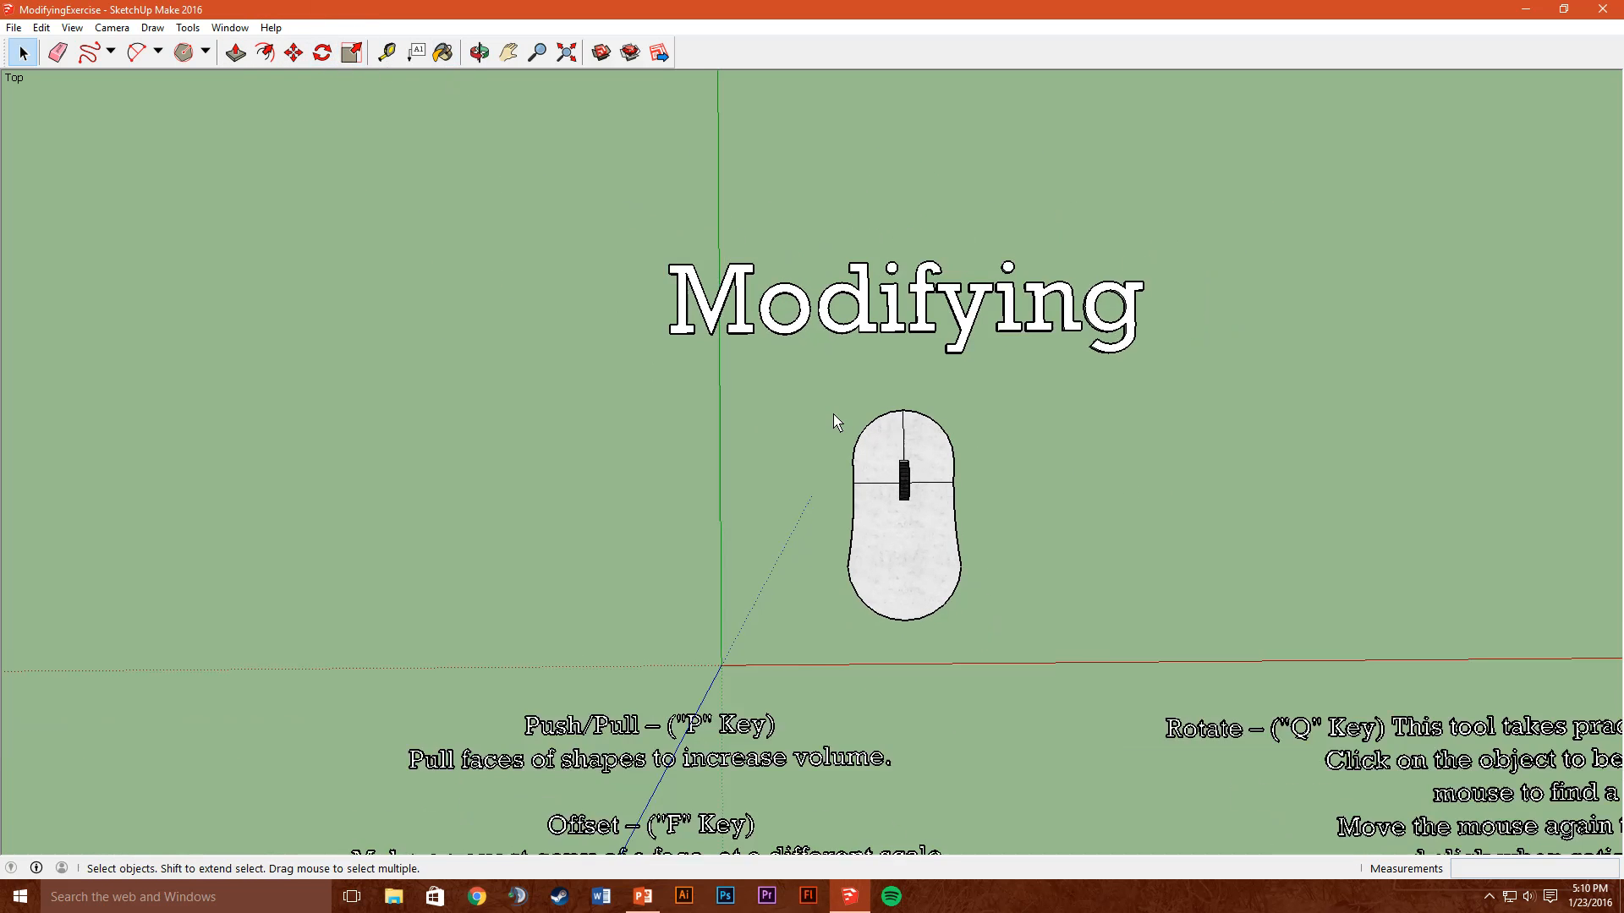
middle_drag(1217, 729, 1203, 437)
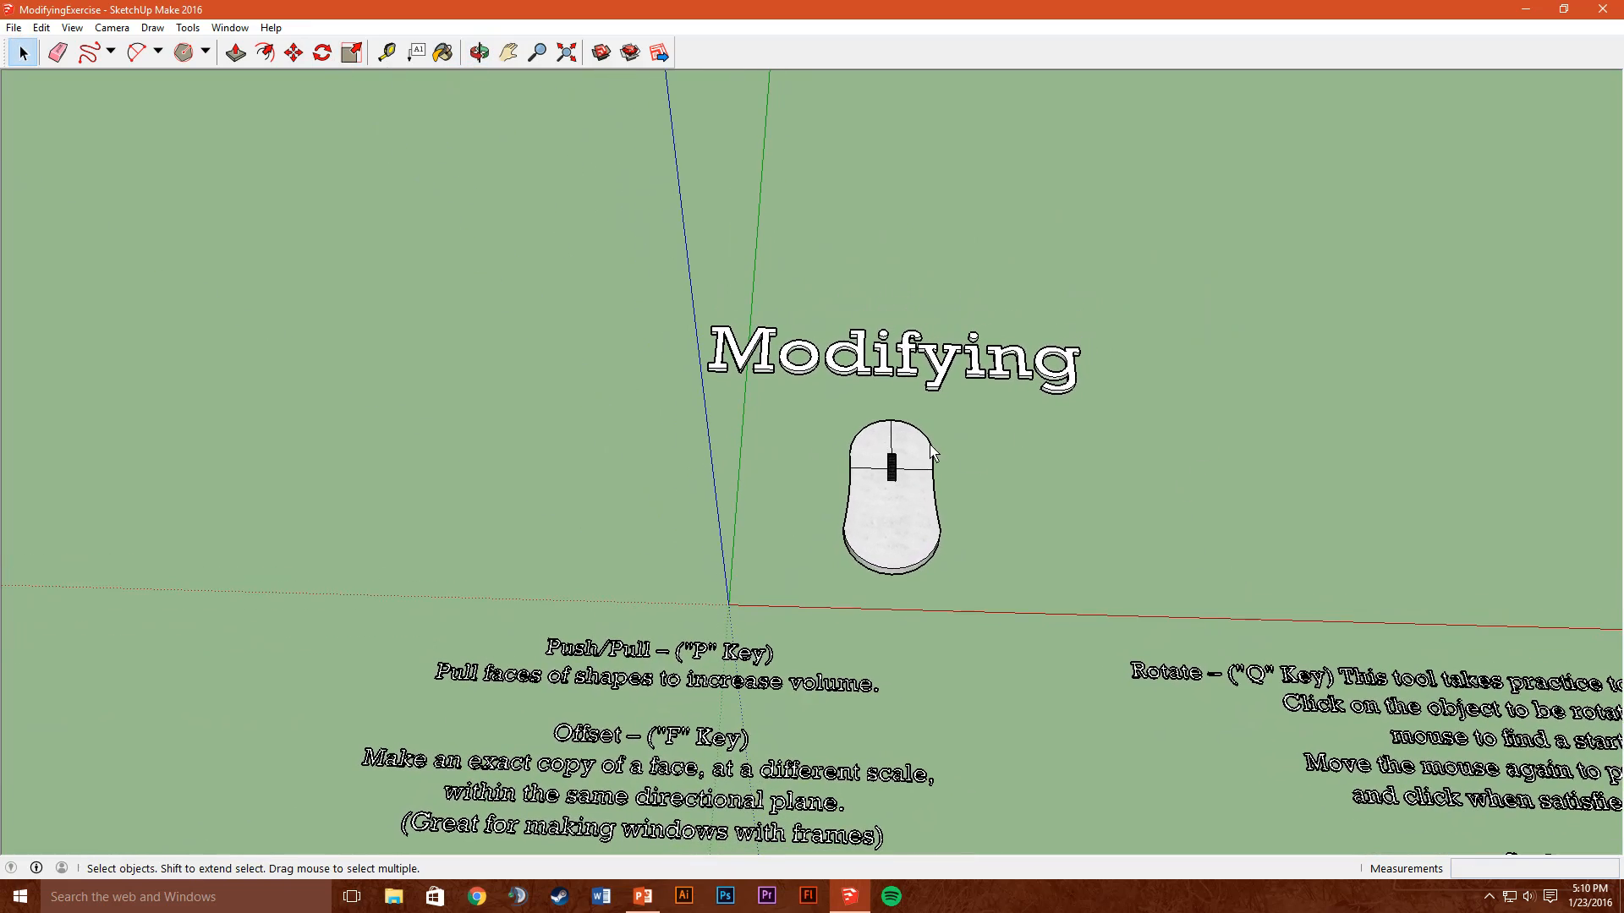
scroll(1283, 438, up, 1)
scroll(1283, 447, up, 5)
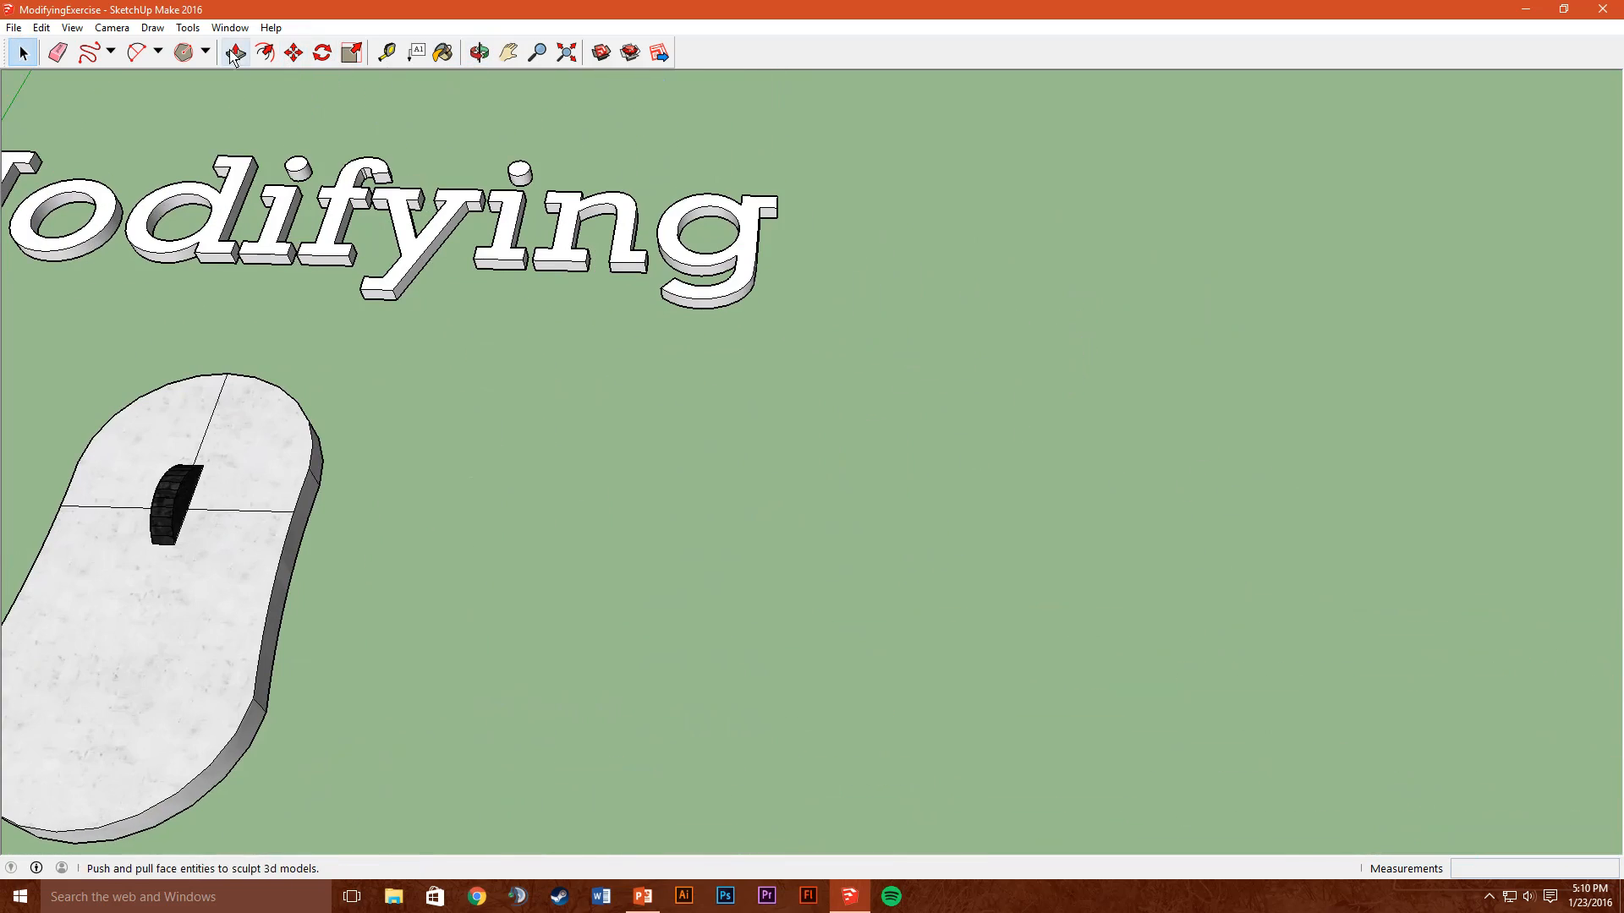
click(206, 55)
click(224, 74)
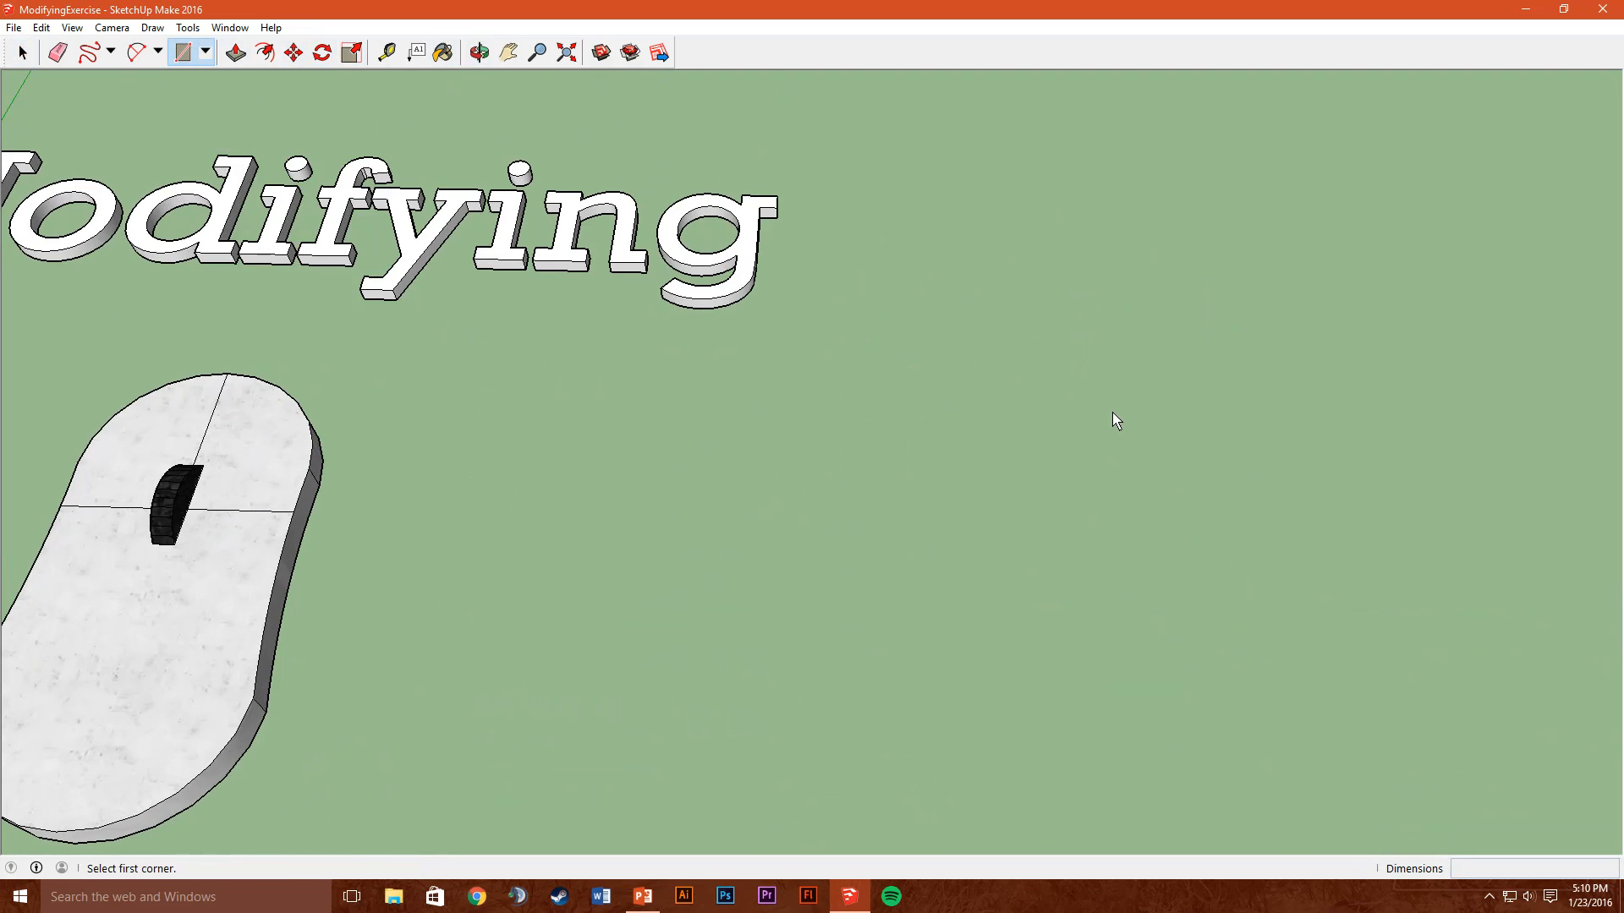
click(1015, 339)
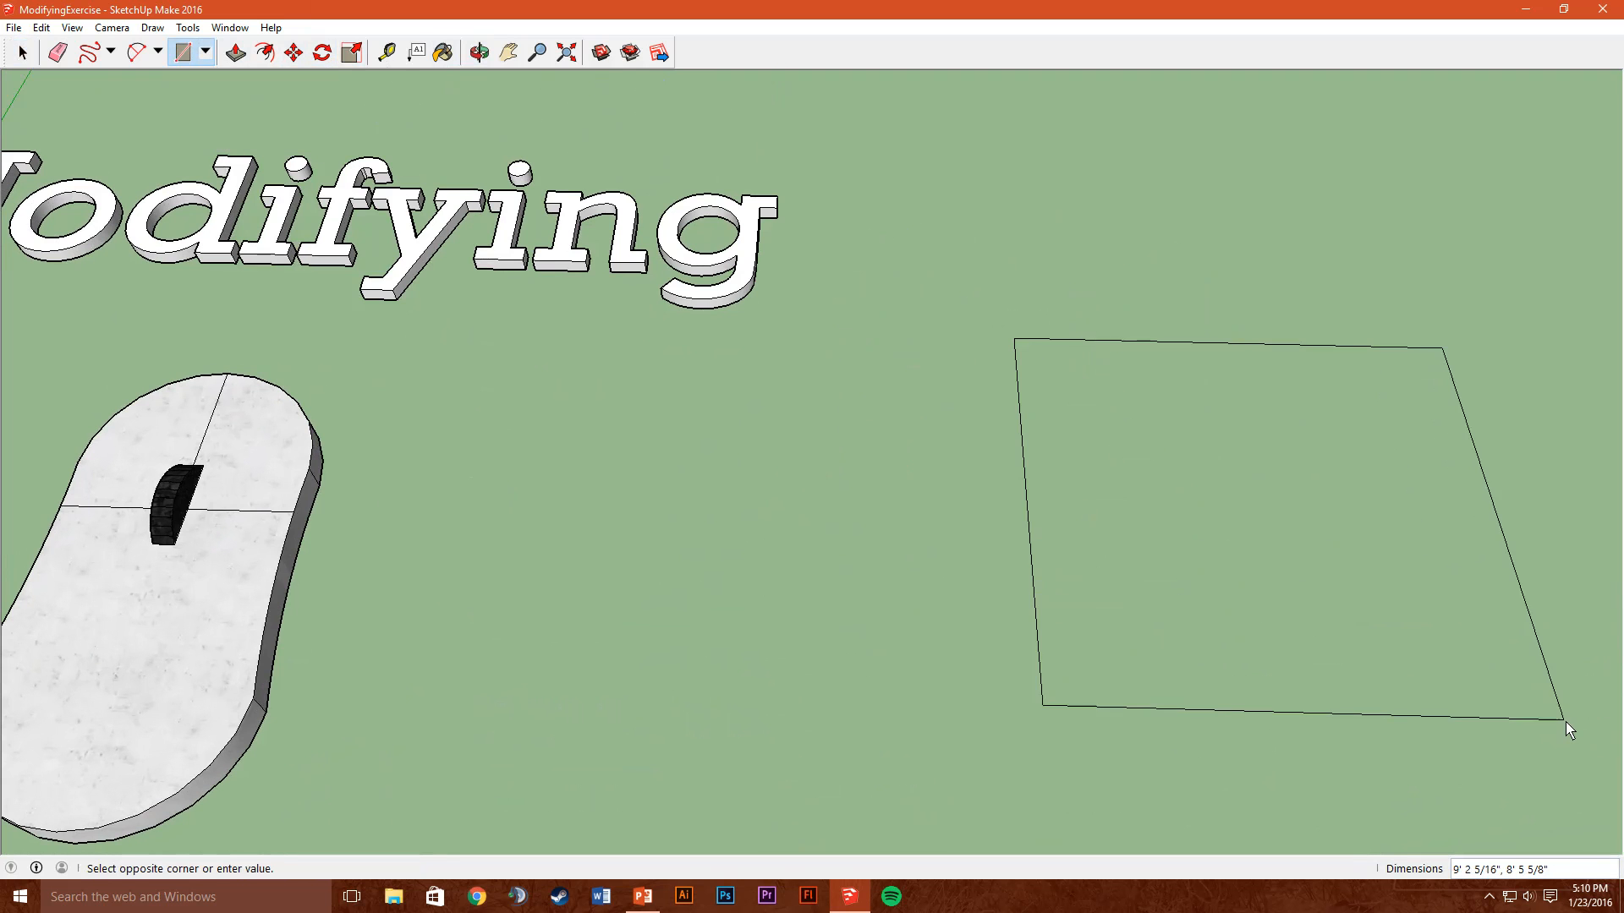
click(1565, 721)
Push/Pull the rectangle upward into a box about 6' 1" tall
middle_drag(1420, 624, 1315, 381)
click(508, 52)
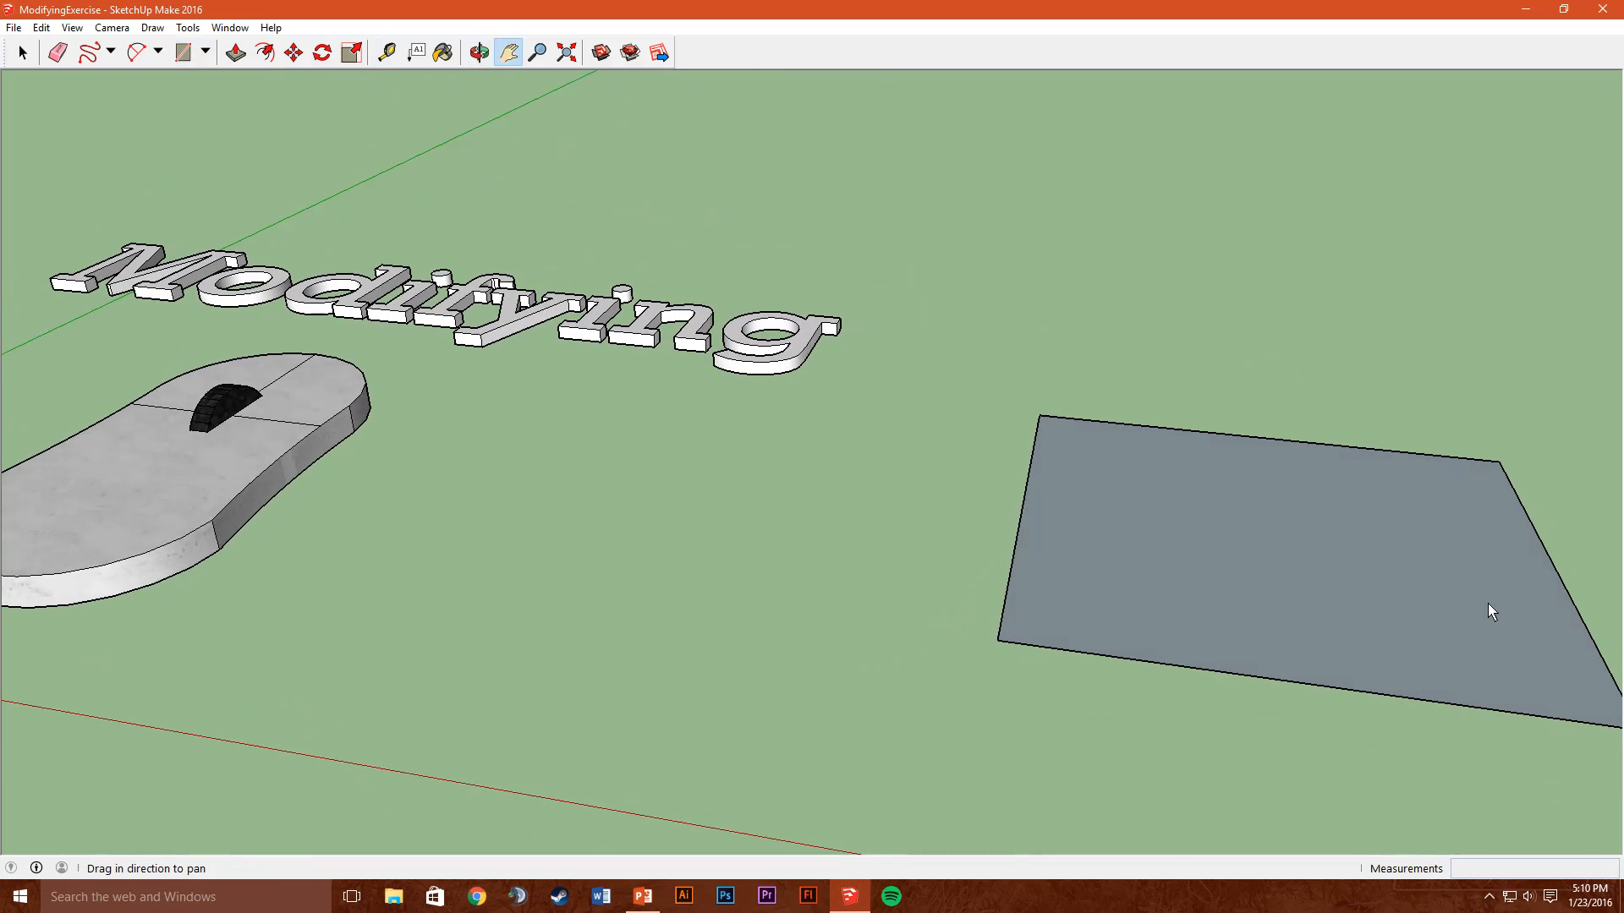
drag(1488, 605, 1023, 495)
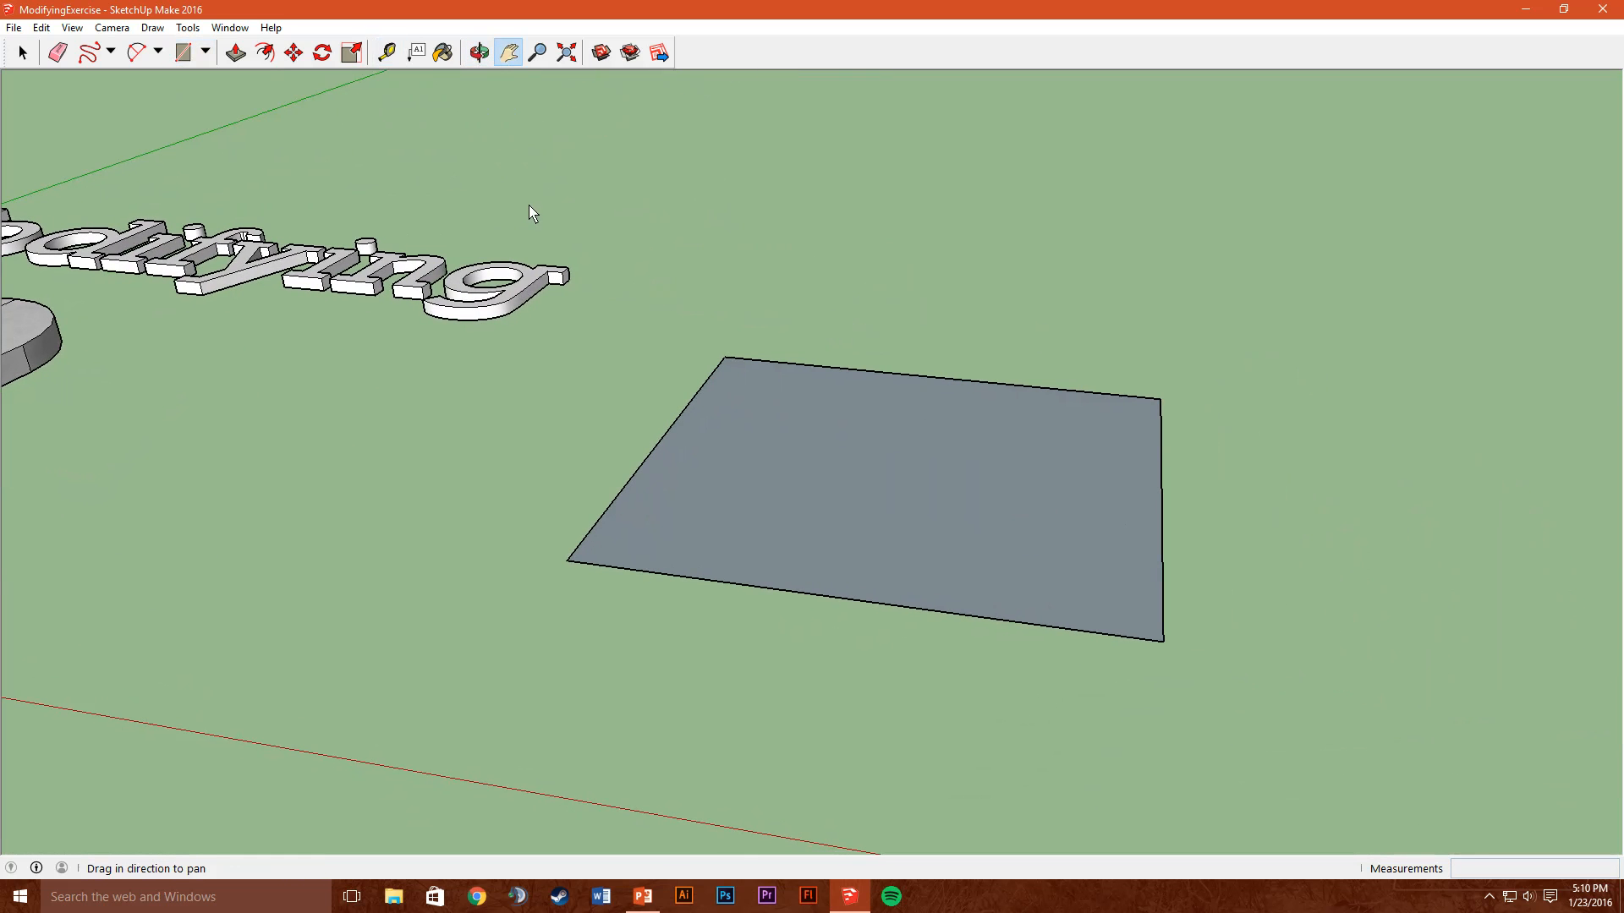
click(236, 53)
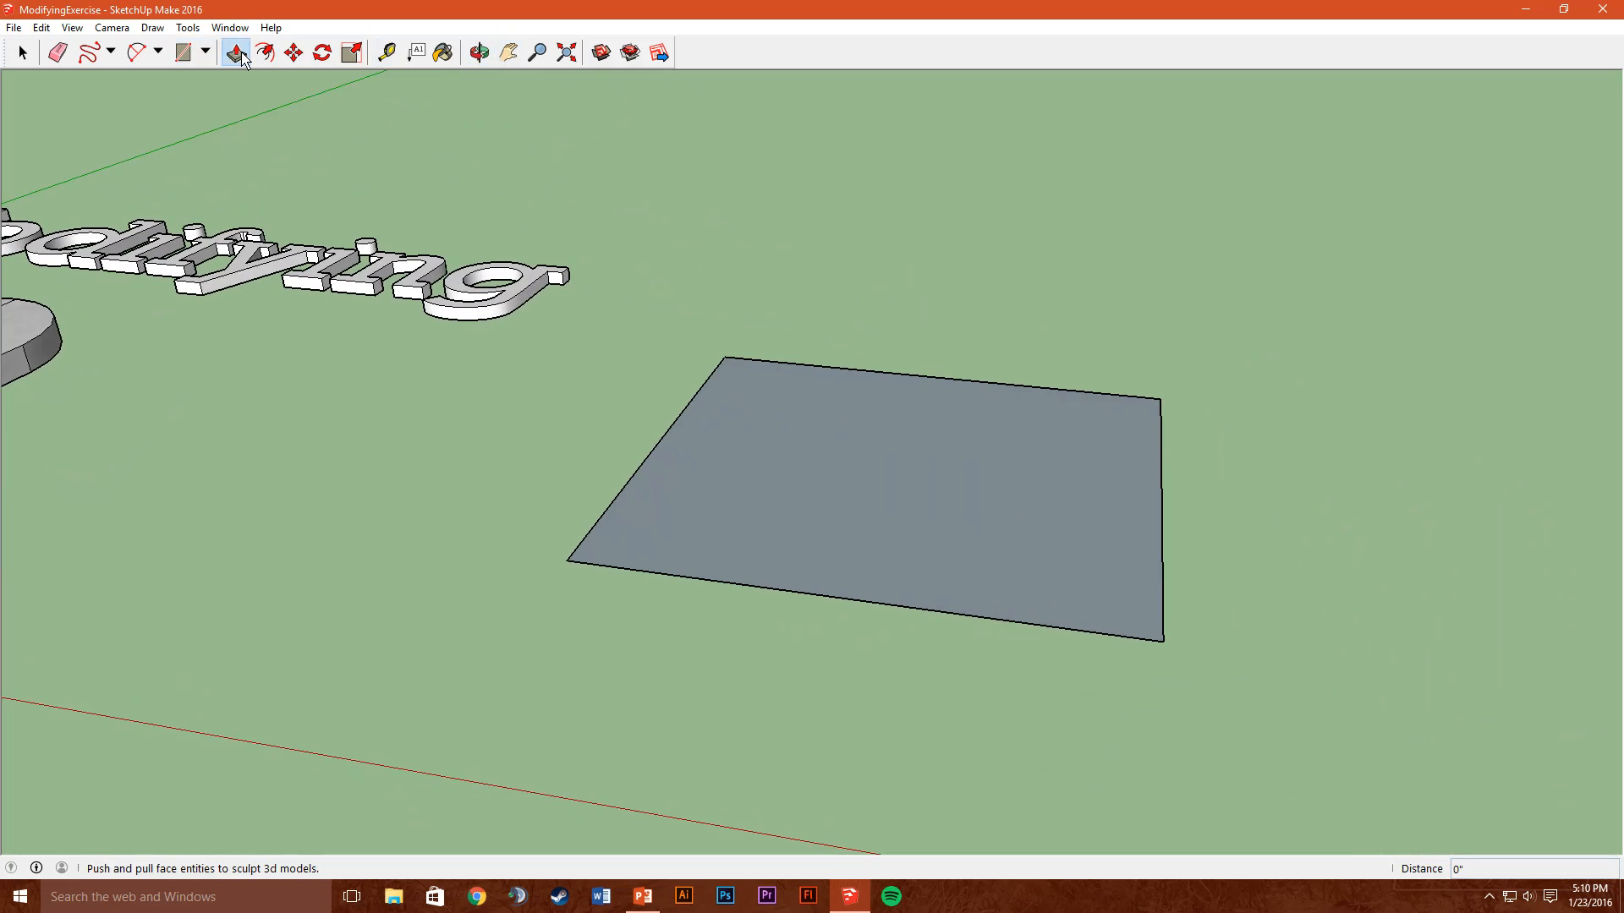
key(space)
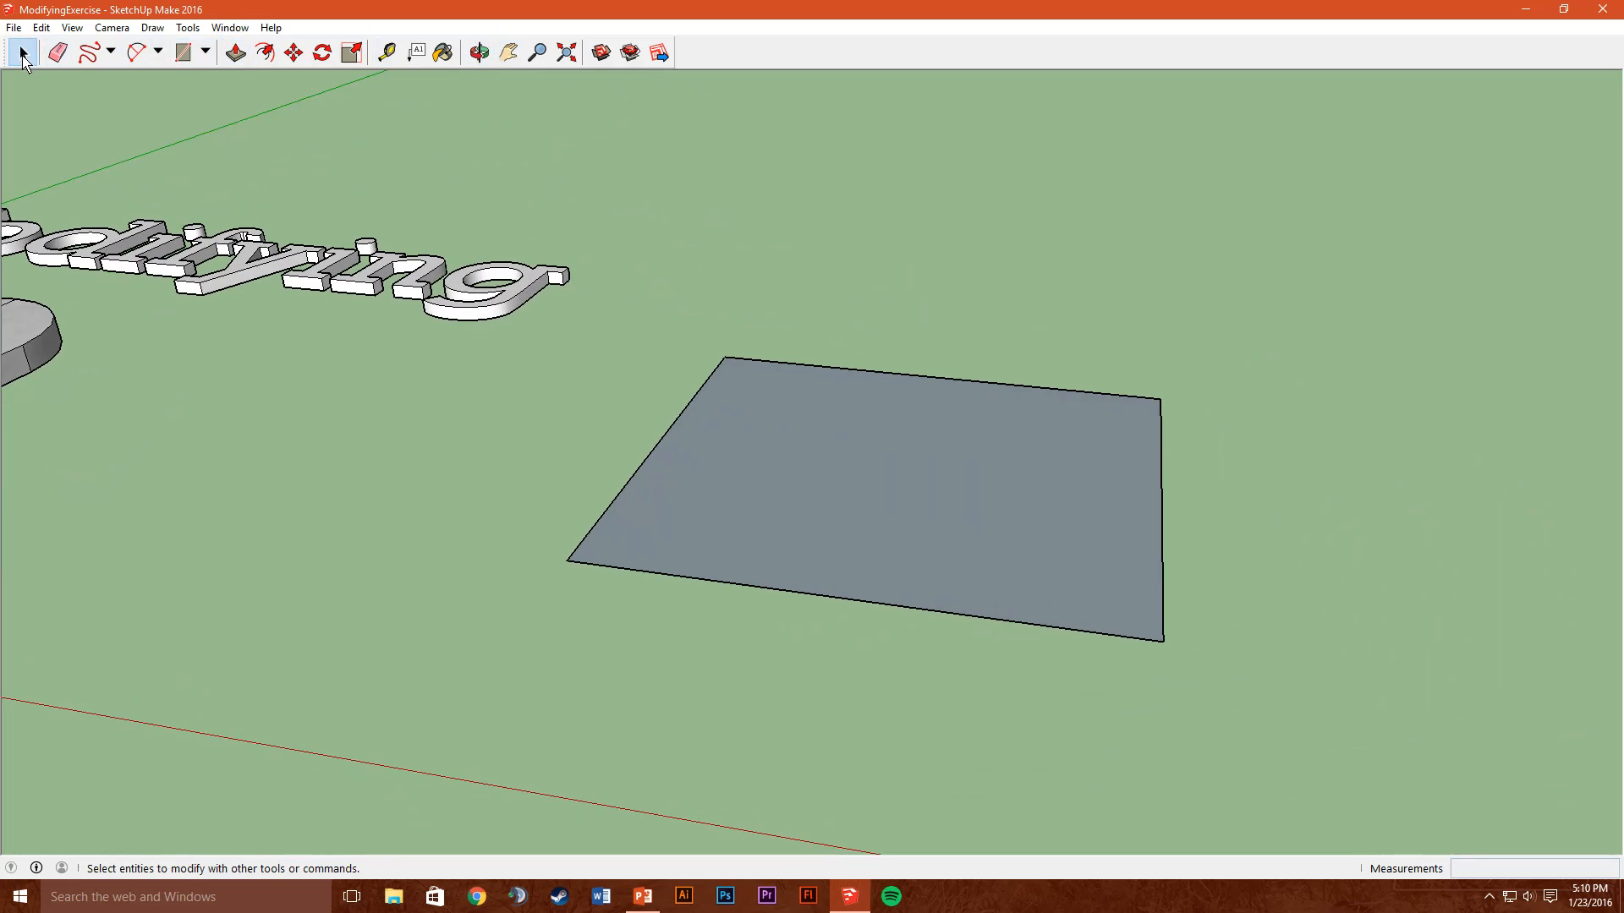
click(237, 54)
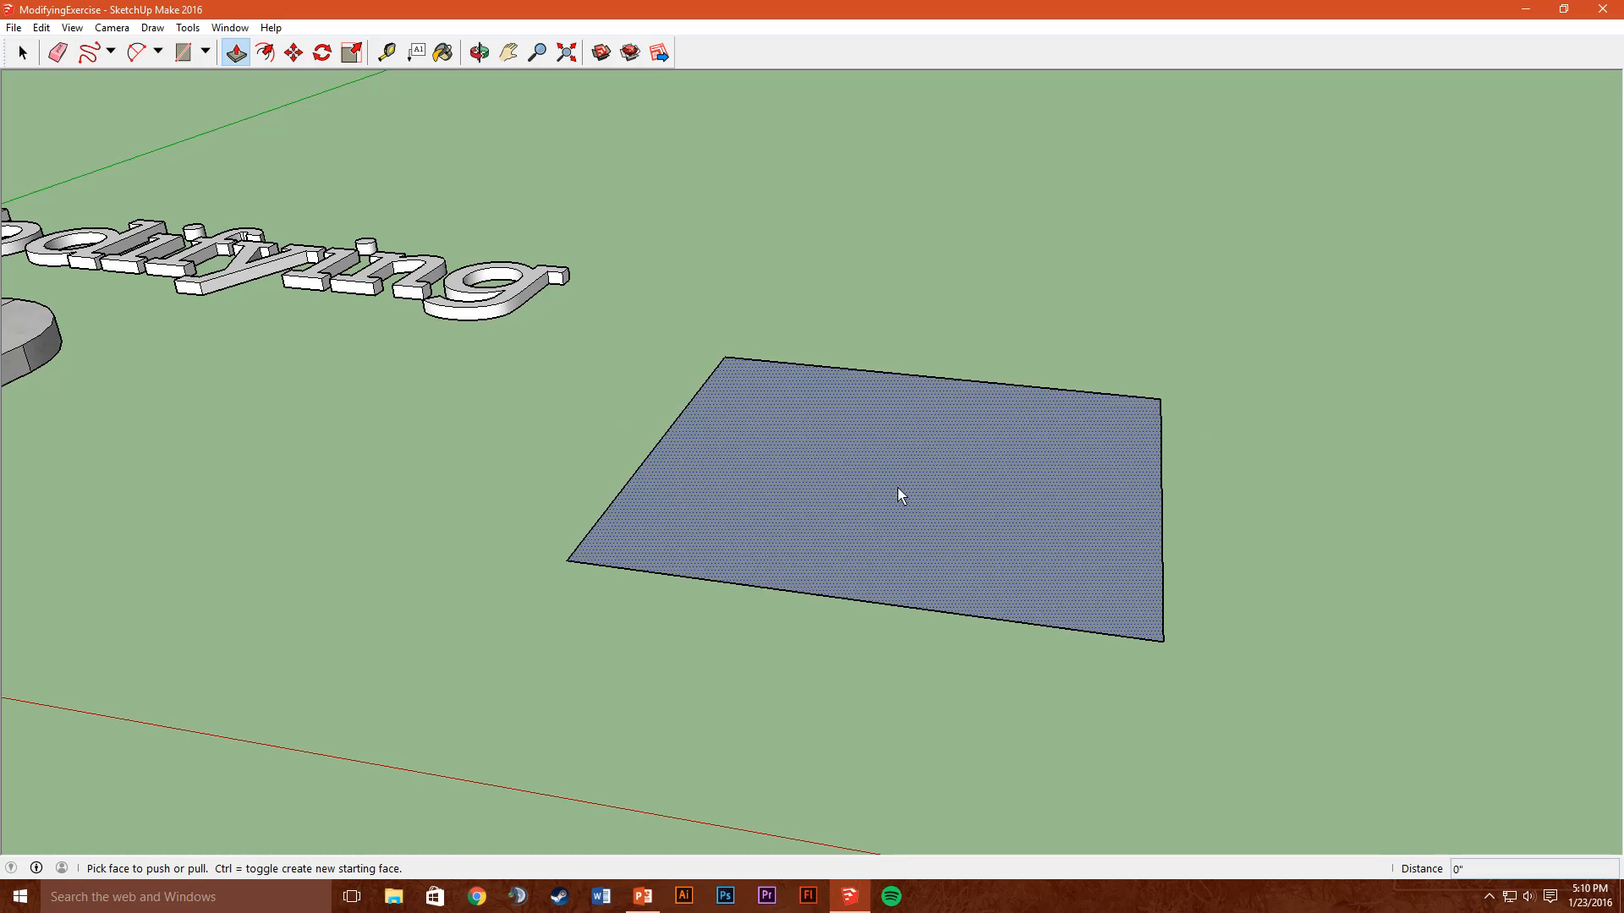
drag(896, 497, 902, 152)
Draw a circle with a radius of about 1' 10" on the box's top face
middle_drag(902, 152, 273, 324)
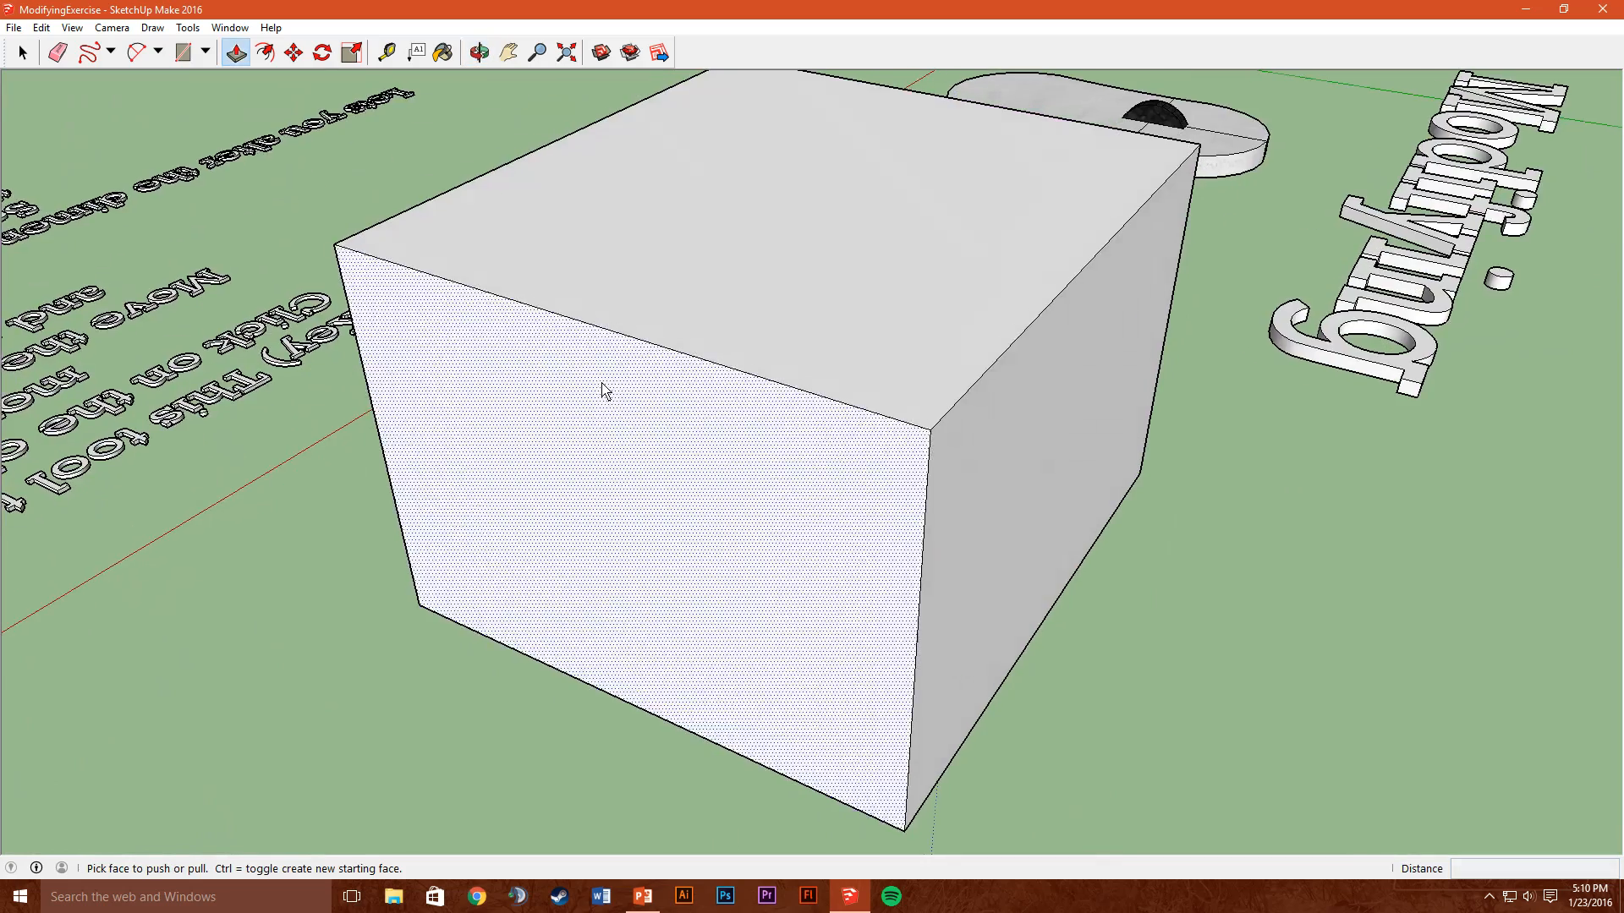
middle_drag(602, 387, 903, 338)
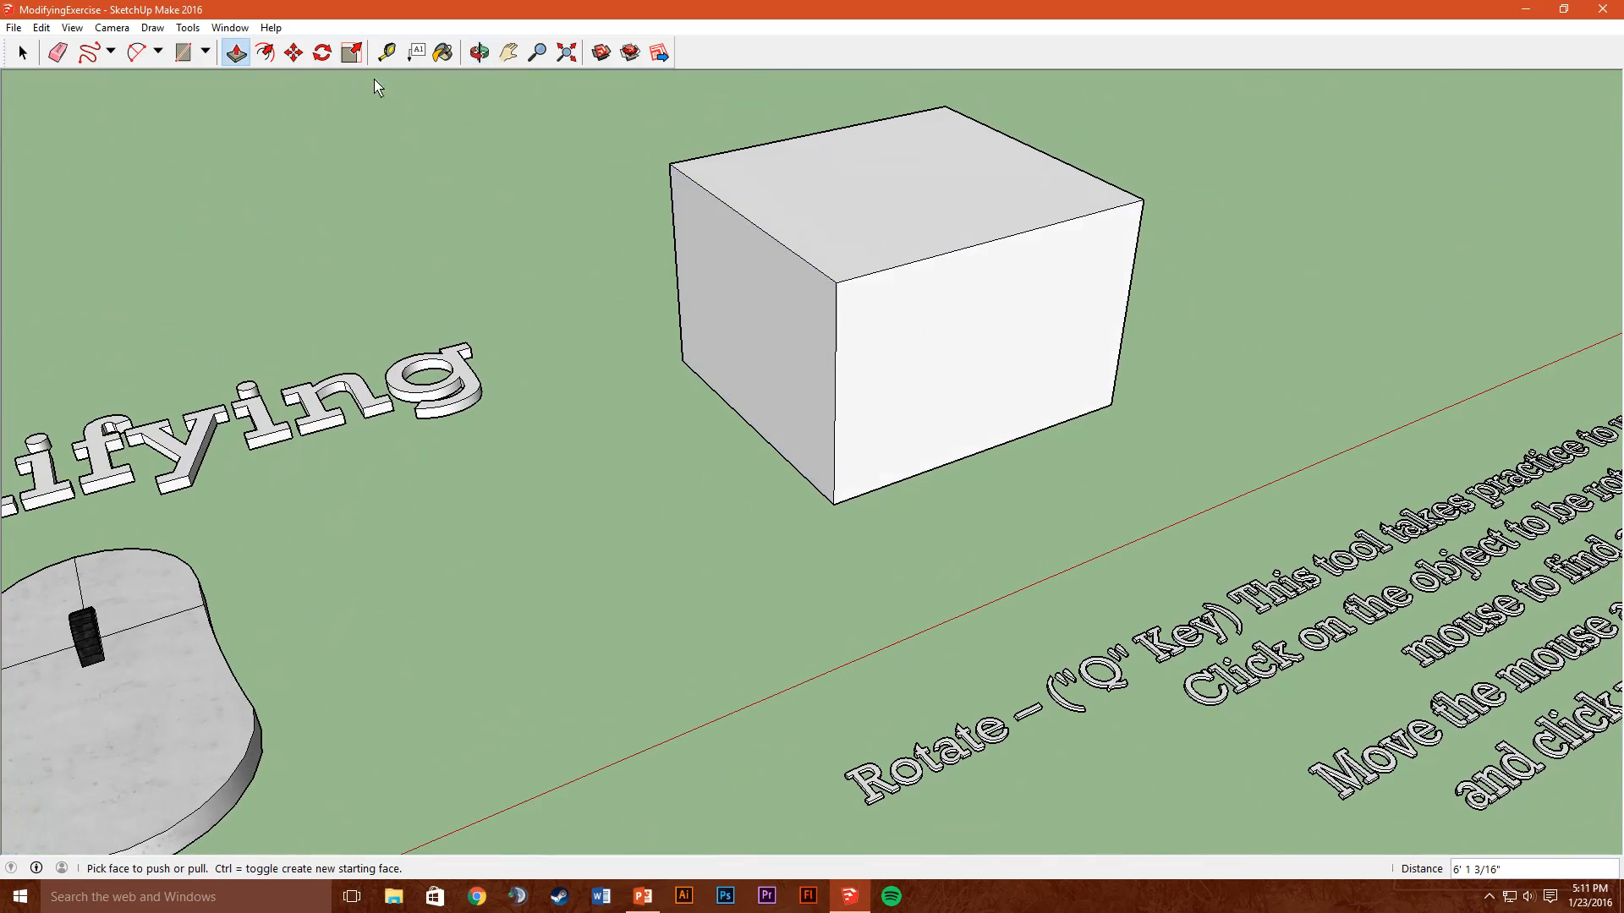
click(205, 51)
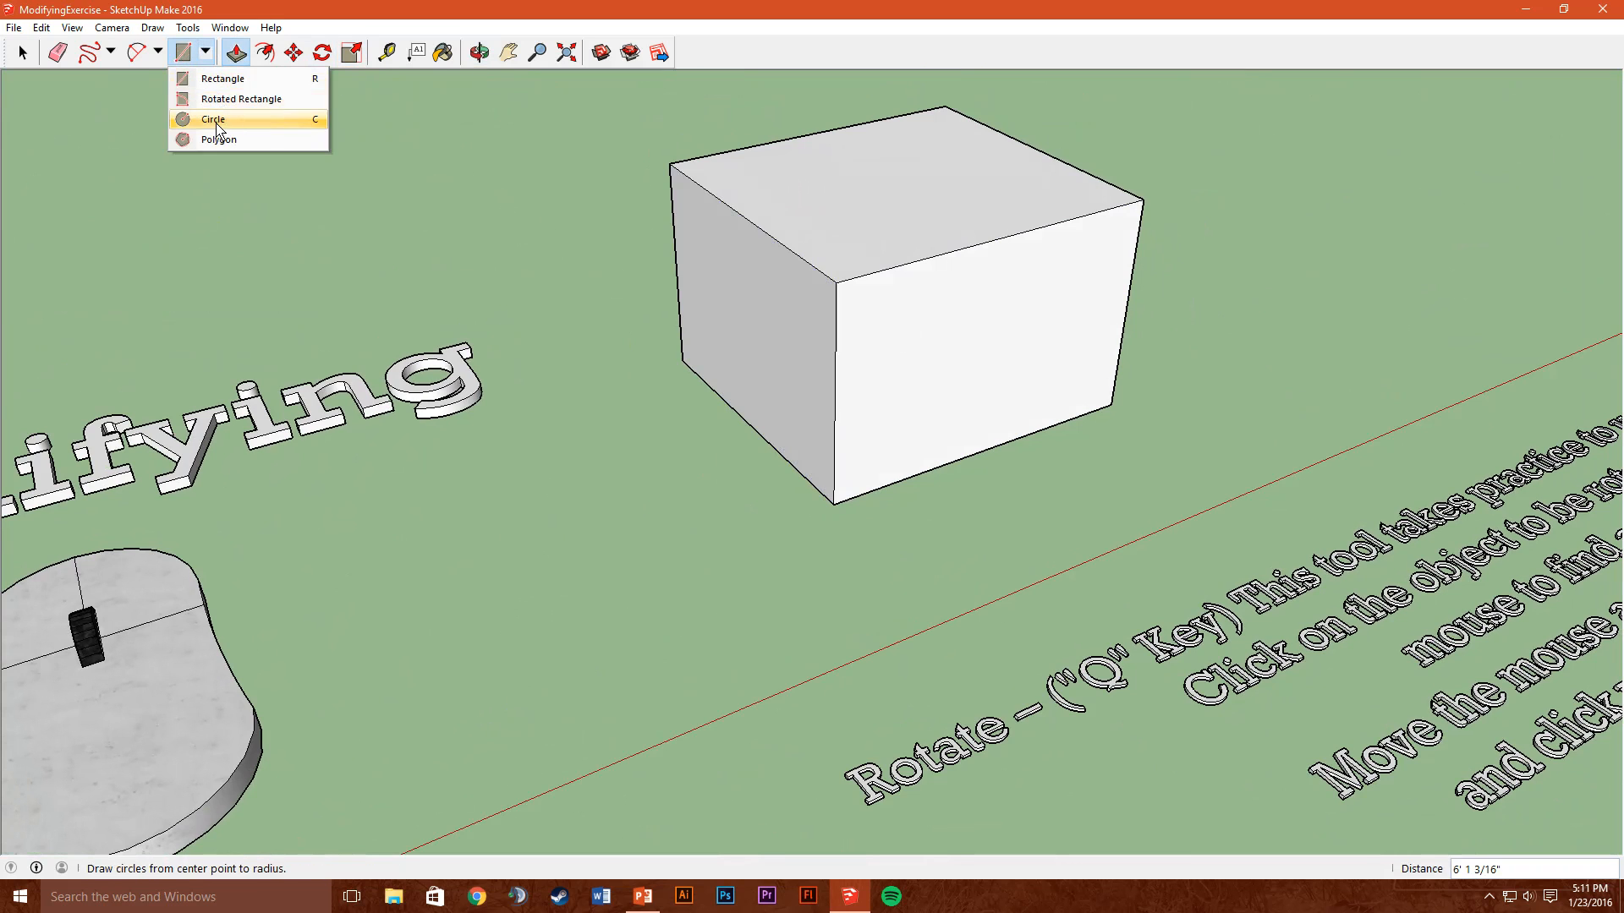
click(216, 123)
click(856, 207)
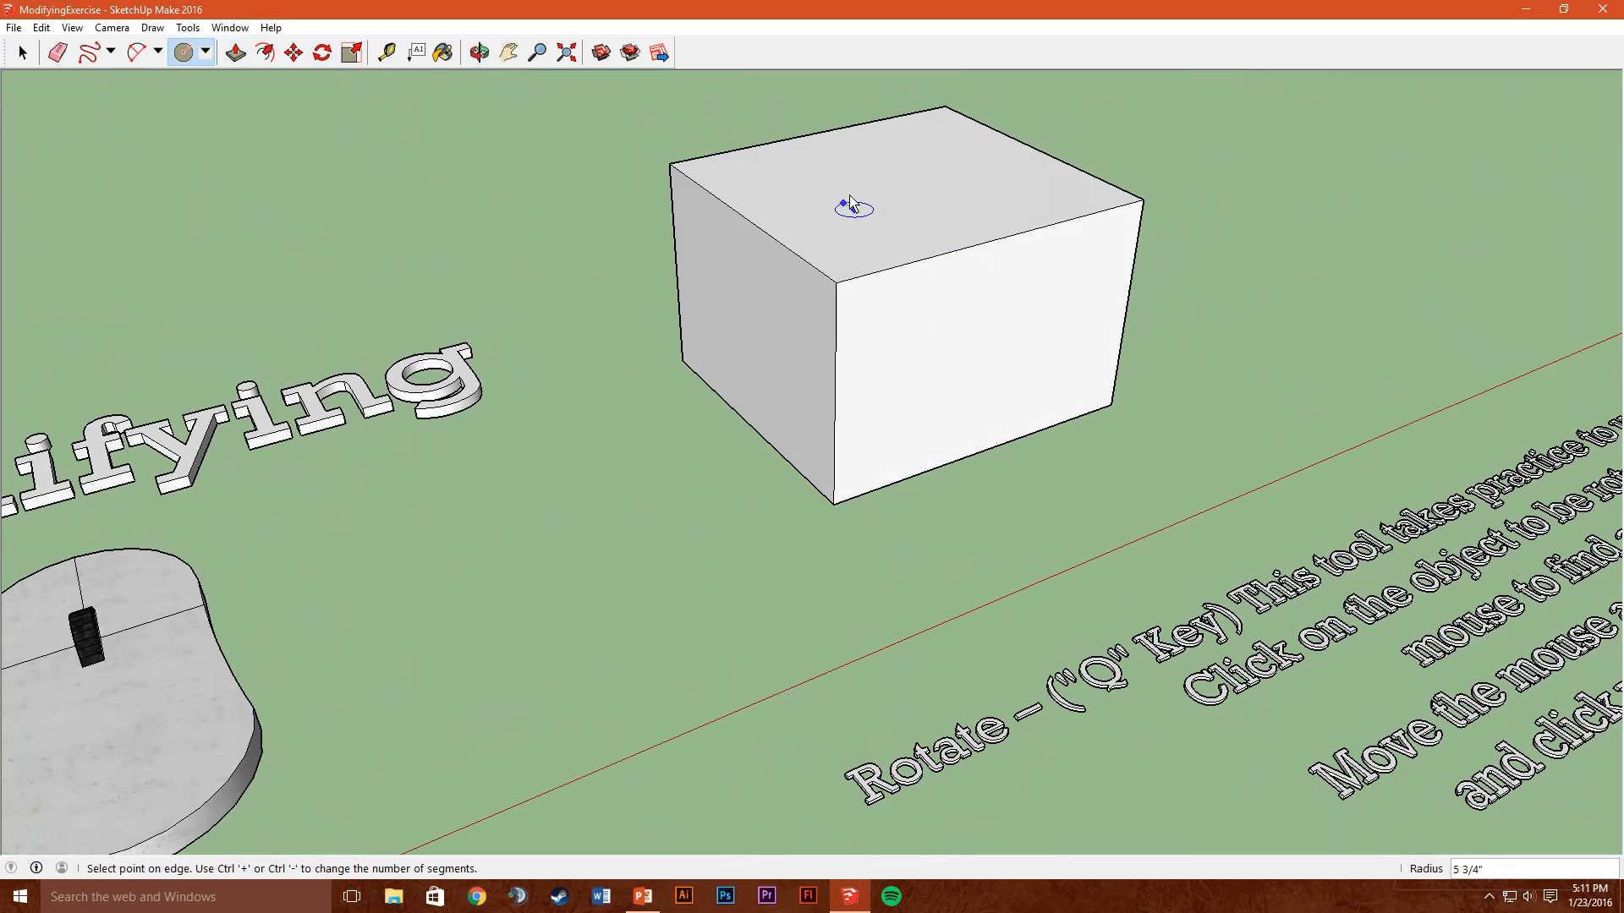
click(807, 188)
Draw a hexagon with the Polygon tool near the middle of the box's front face
click(205, 52)
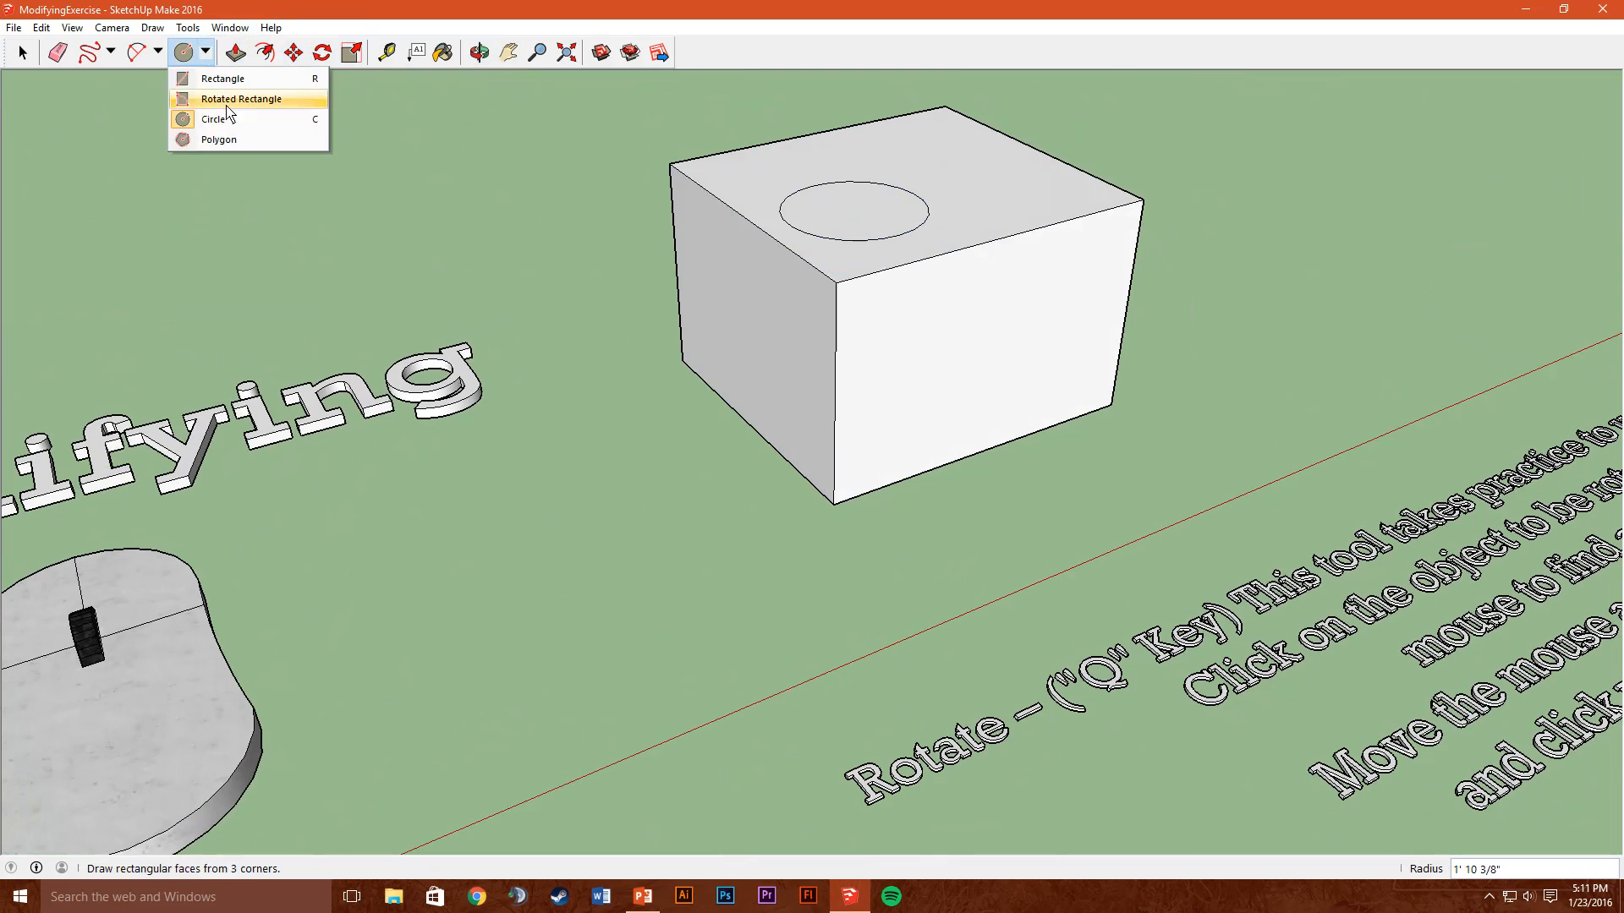
click(222, 140)
click(942, 376)
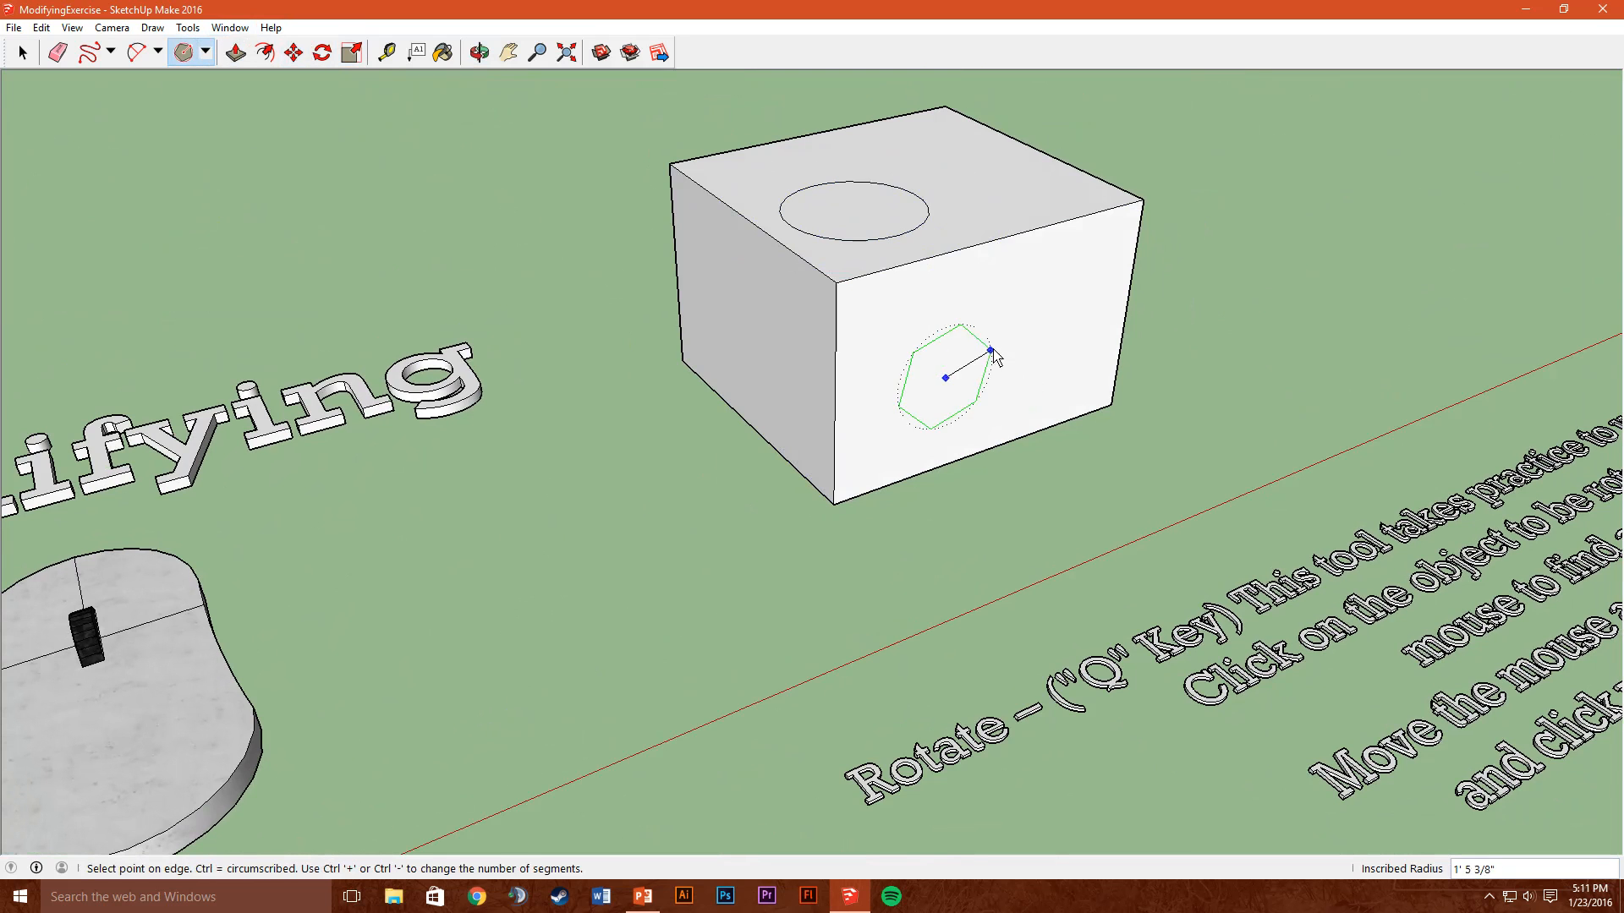
click(1004, 338)
Push/Pull the circle on top of the box upward into a cylinder
click(236, 52)
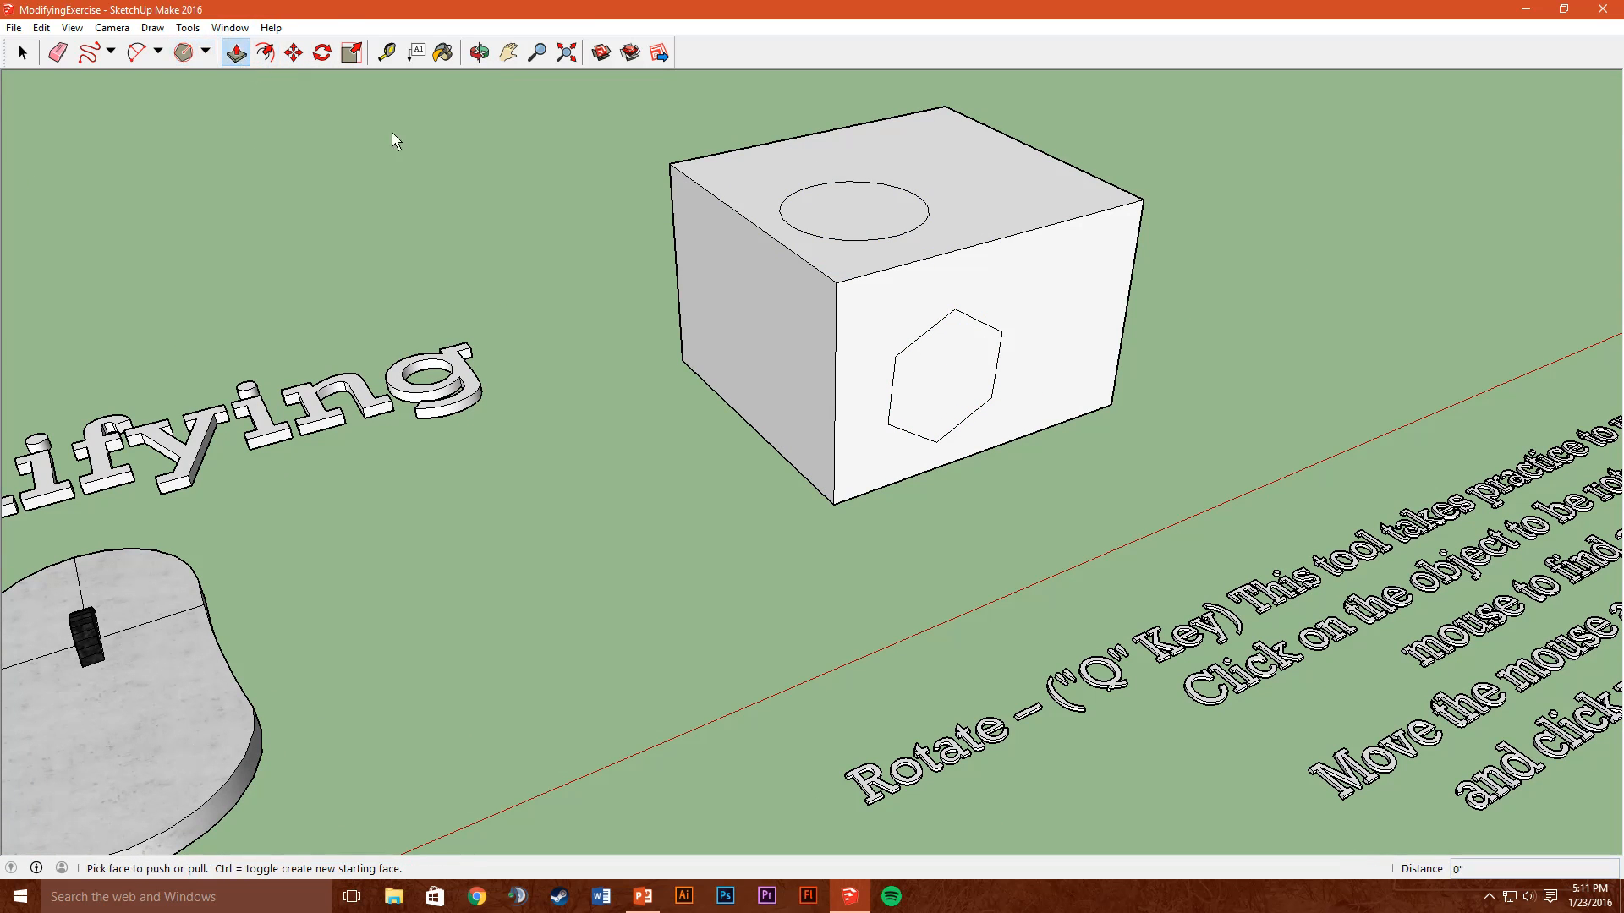
click(856, 210)
click(873, 101)
Push/Pull the hexagon out of the box's front face by about 5' 4"
click(973, 374)
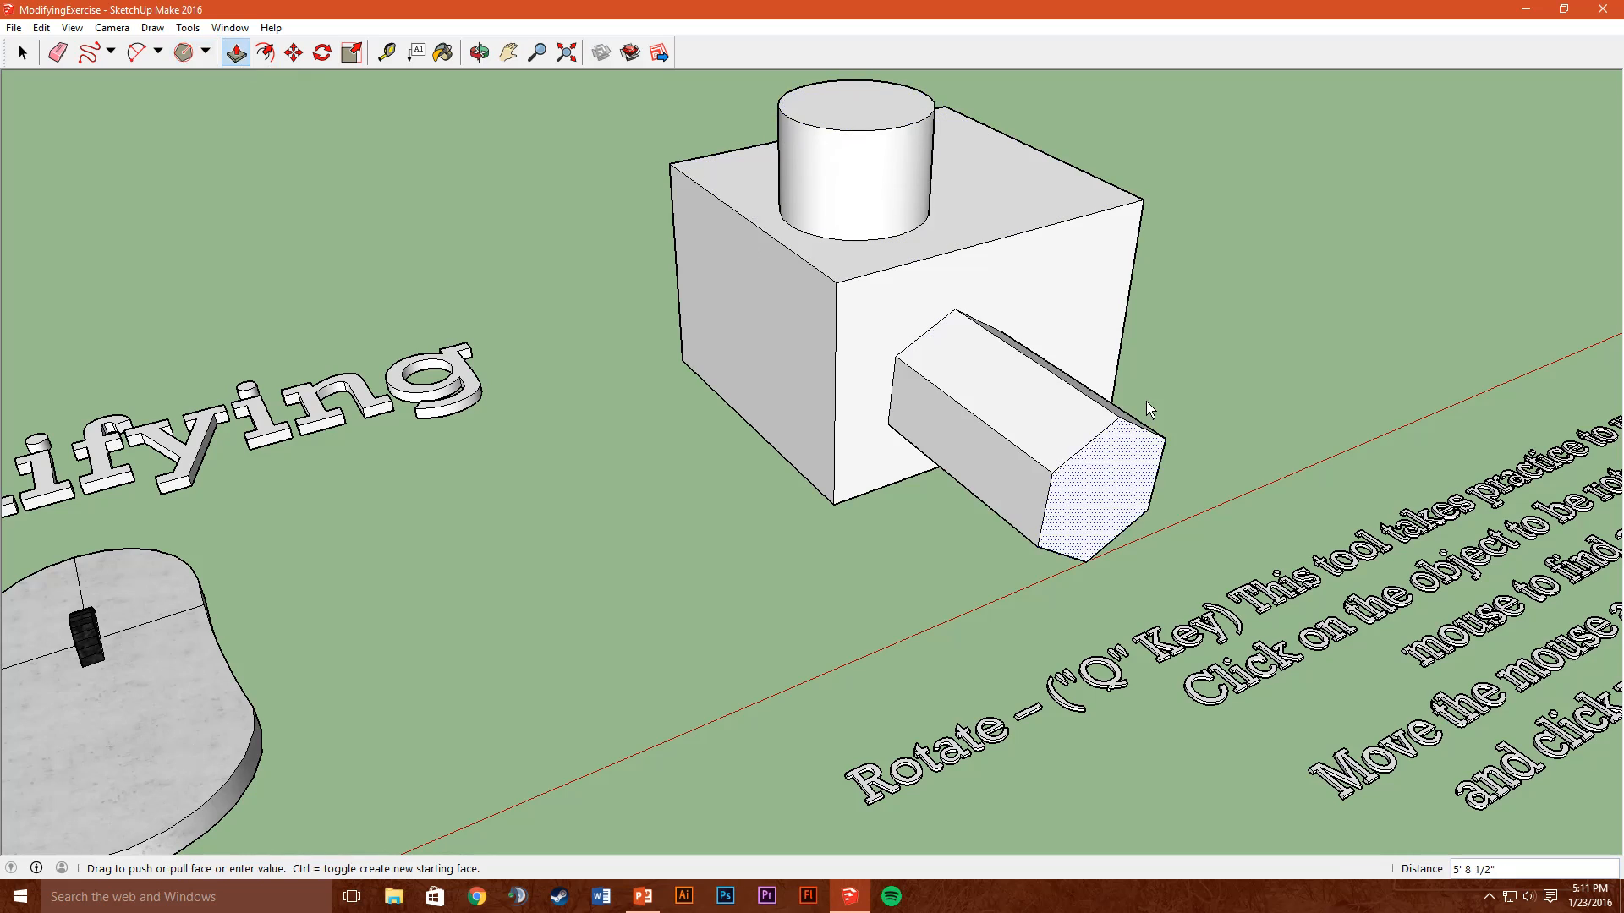
click(1106, 399)
click(949, 368)
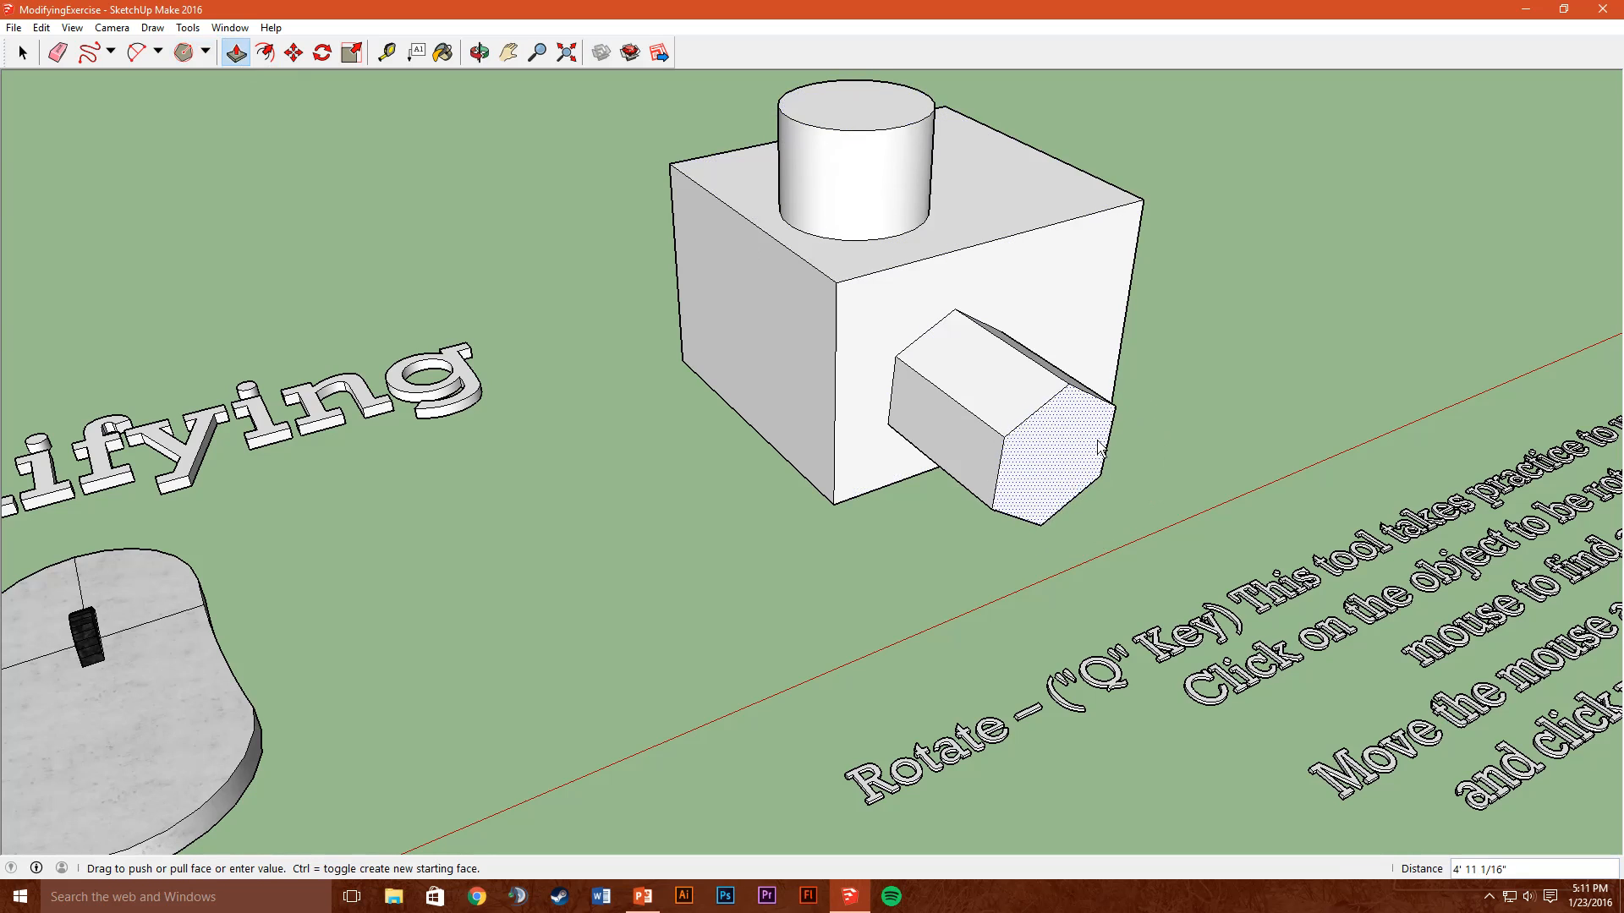
click(1124, 466)
Pull the hexagonal prism's upper and side faces outward and extend its end face about 1' 8"
middle_drag(966, 338, 1022, 269)
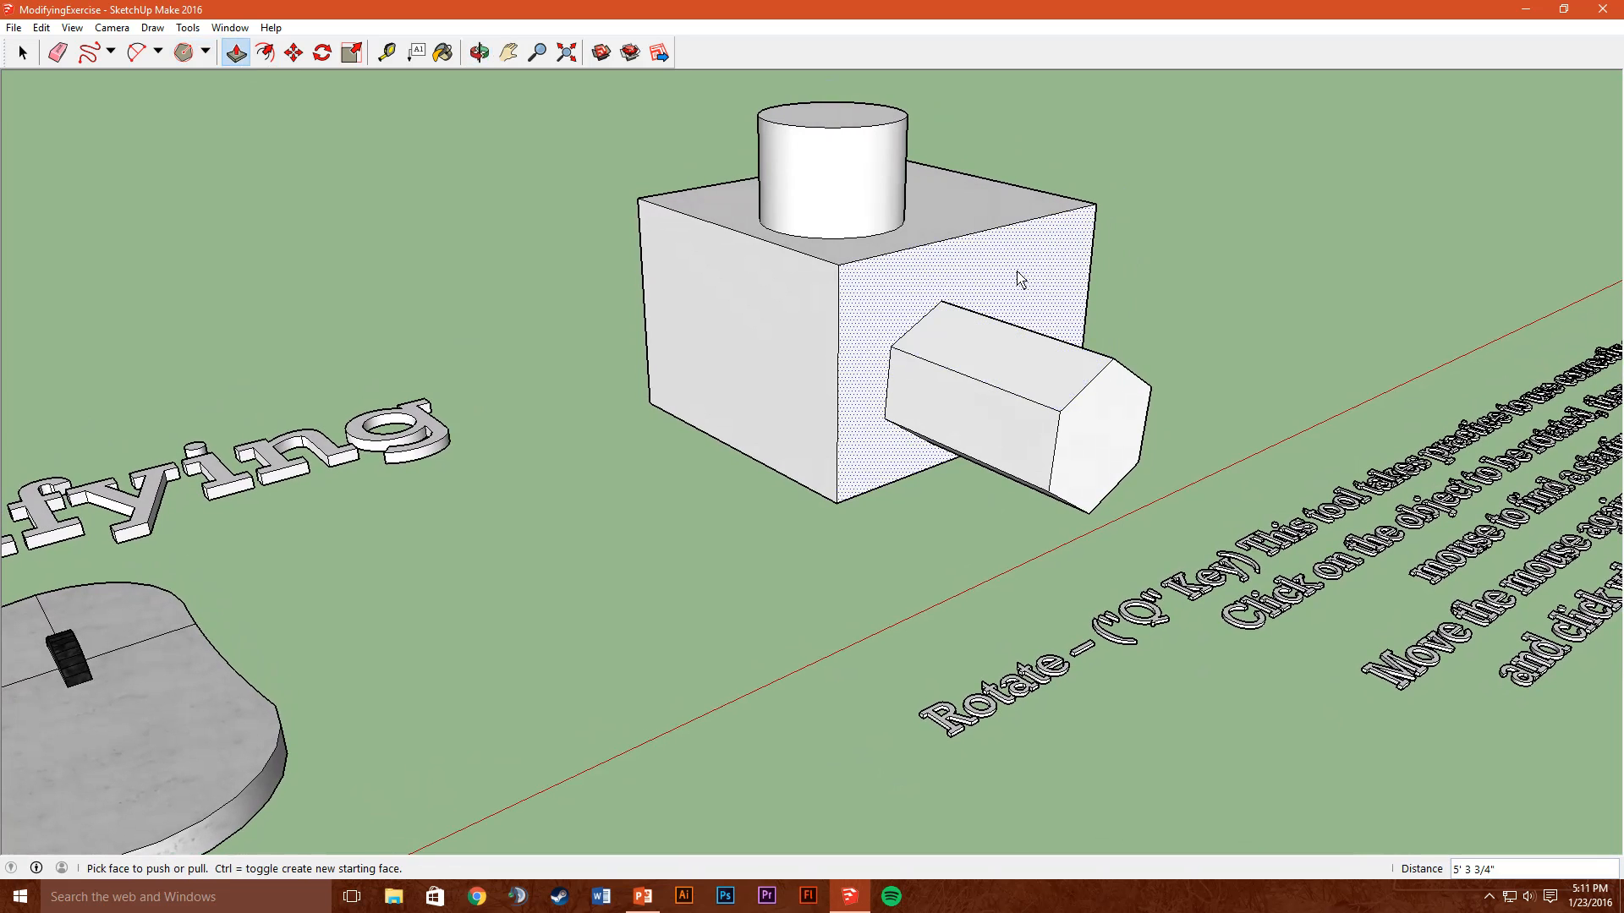
click(989, 355)
click(995, 427)
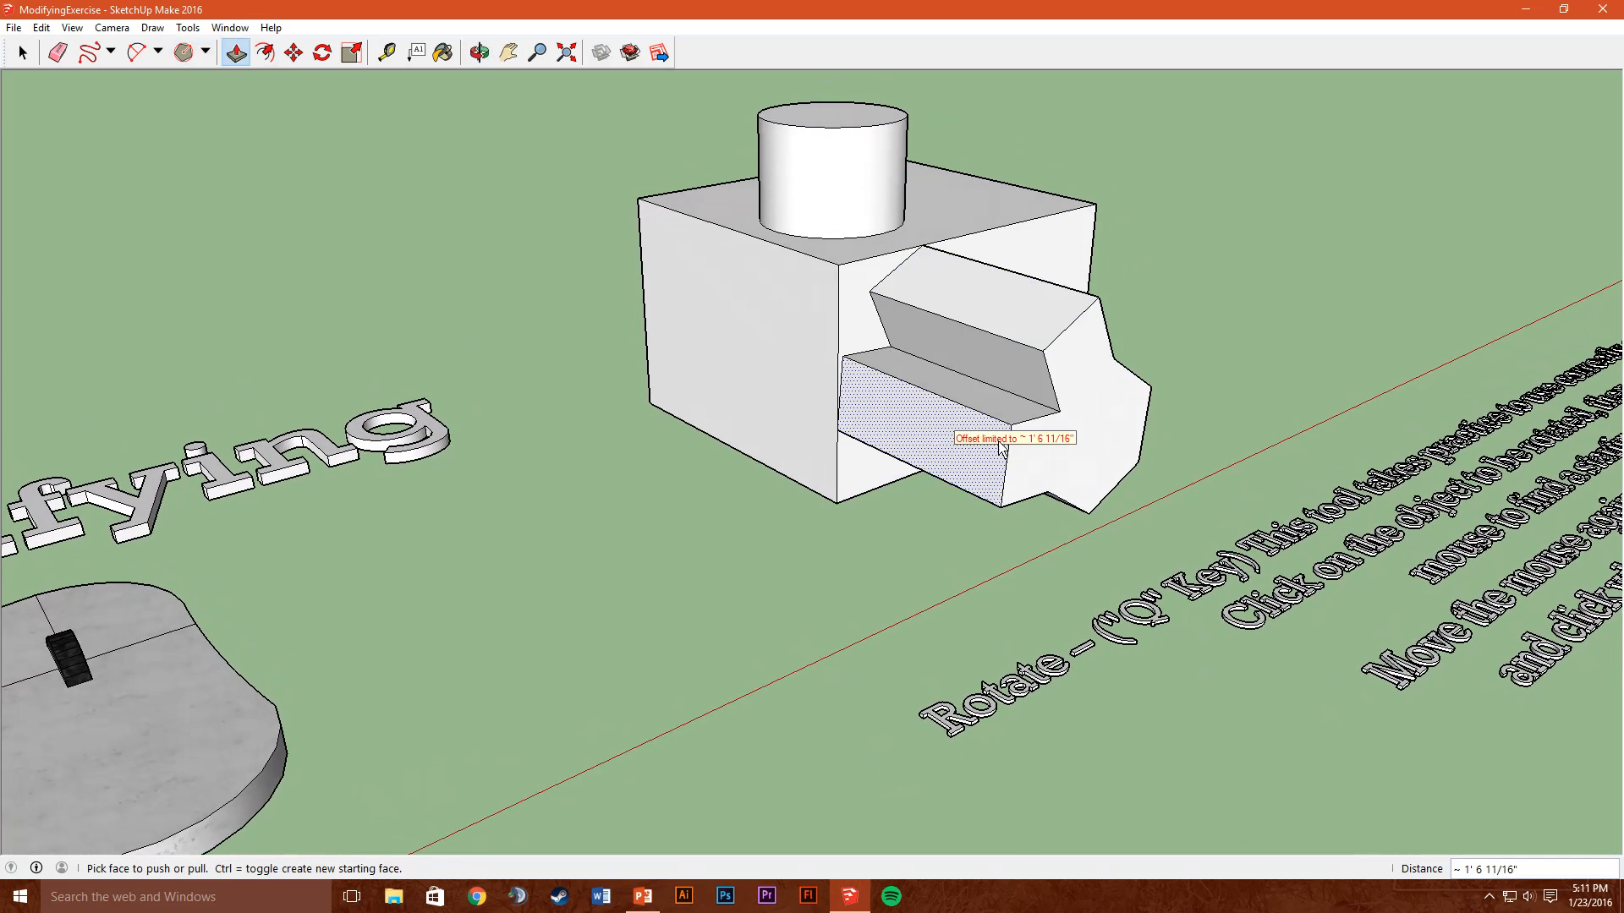
double_click(1137, 454)
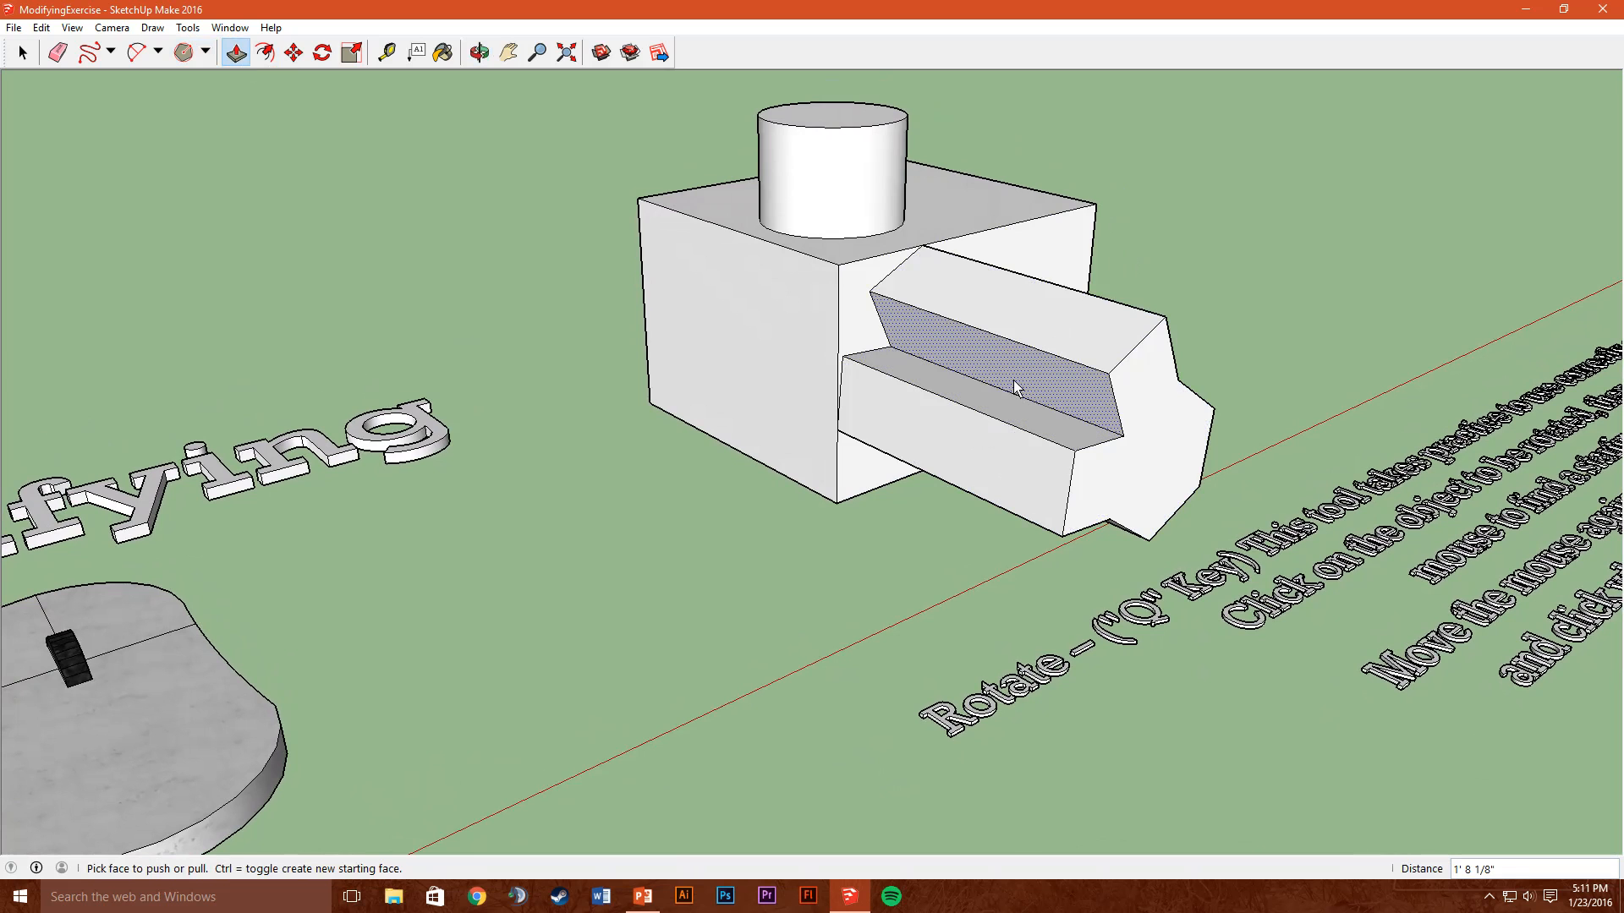
Try to push/pull the two inner faces of the notch along the extruded prism
click(1017, 380)
click(986, 398)
click(1038, 378)
click(971, 391)
click(1001, 388)
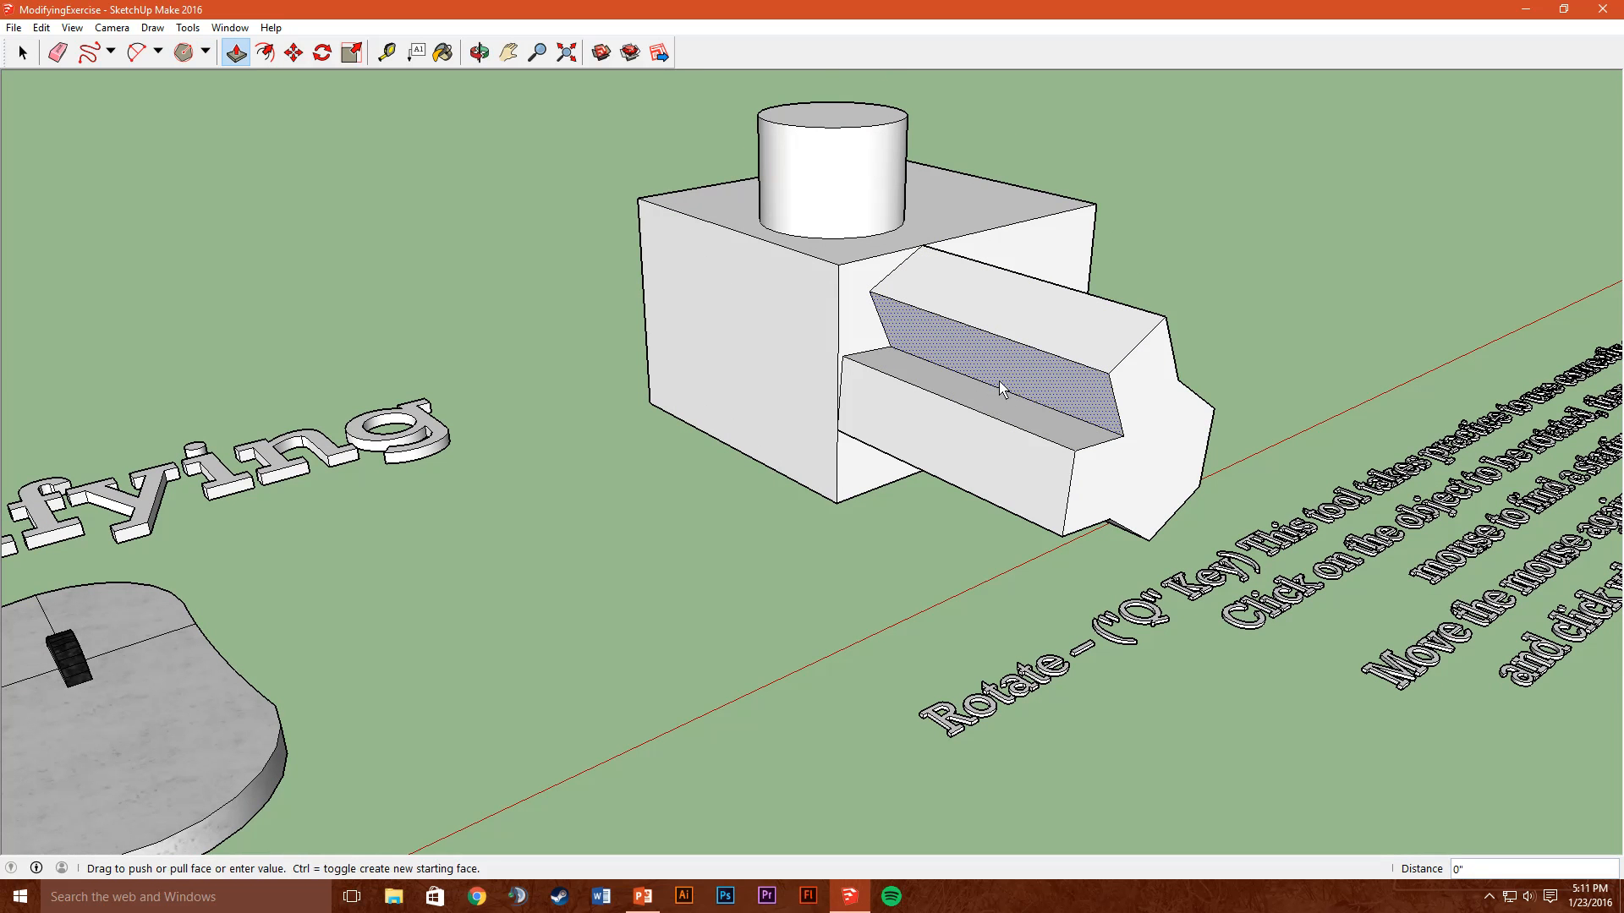
click(1000, 388)
scroll(1138, 435, up, 4)
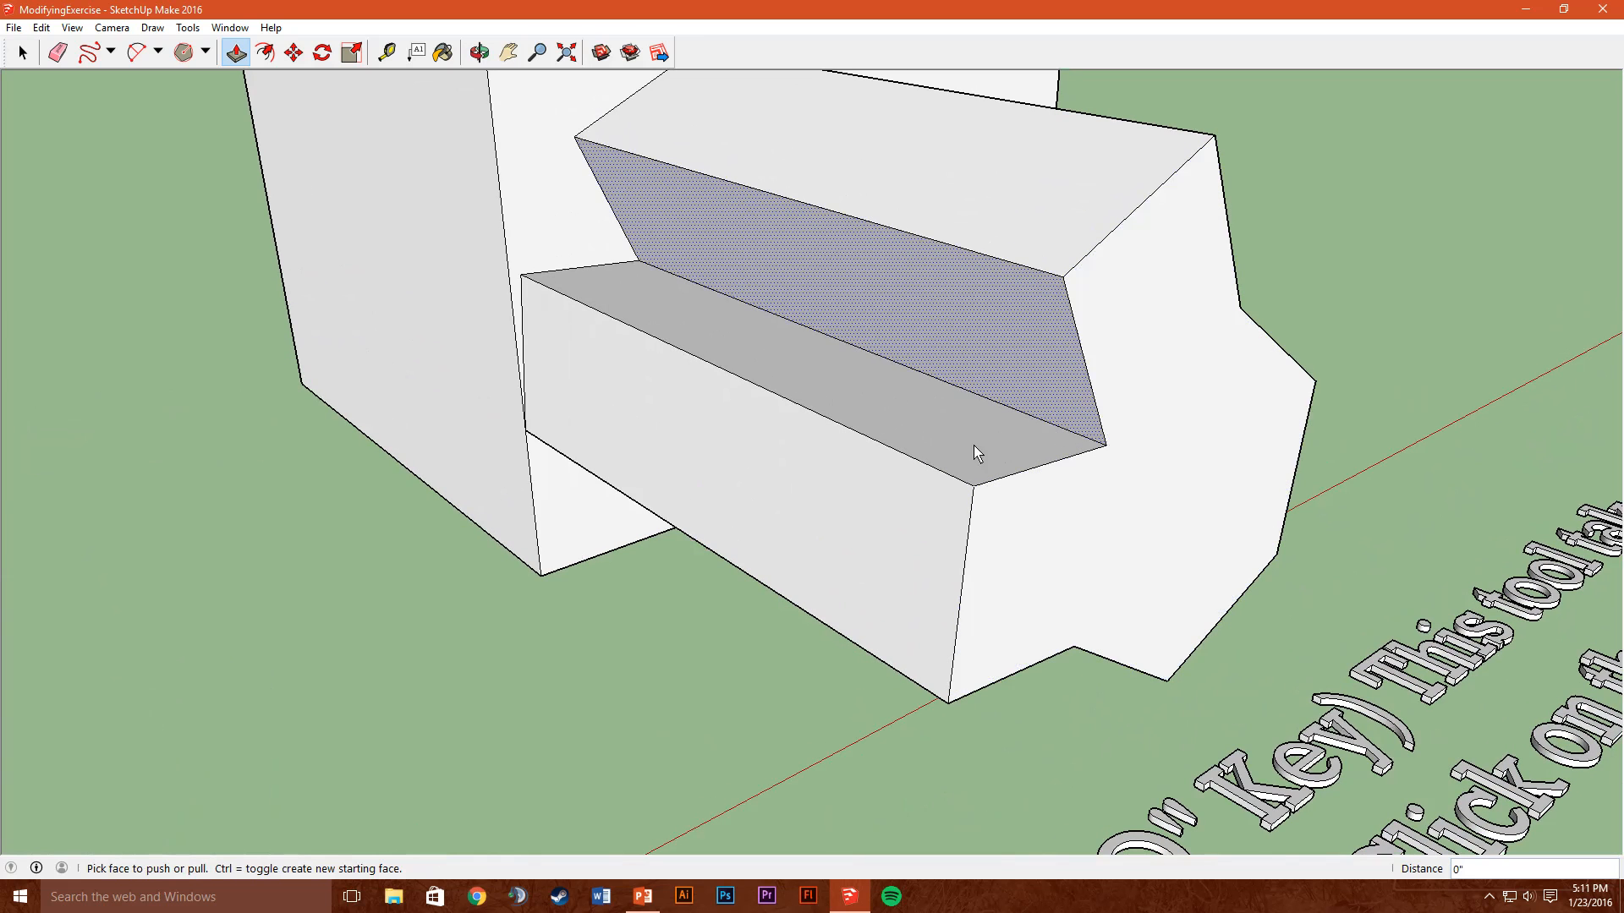
click(987, 450)
click(987, 451)
Try to pull the prism's lower side face outward past the edge of the box
click(835, 475)
click(663, 474)
click(666, 461)
click(518, 409)
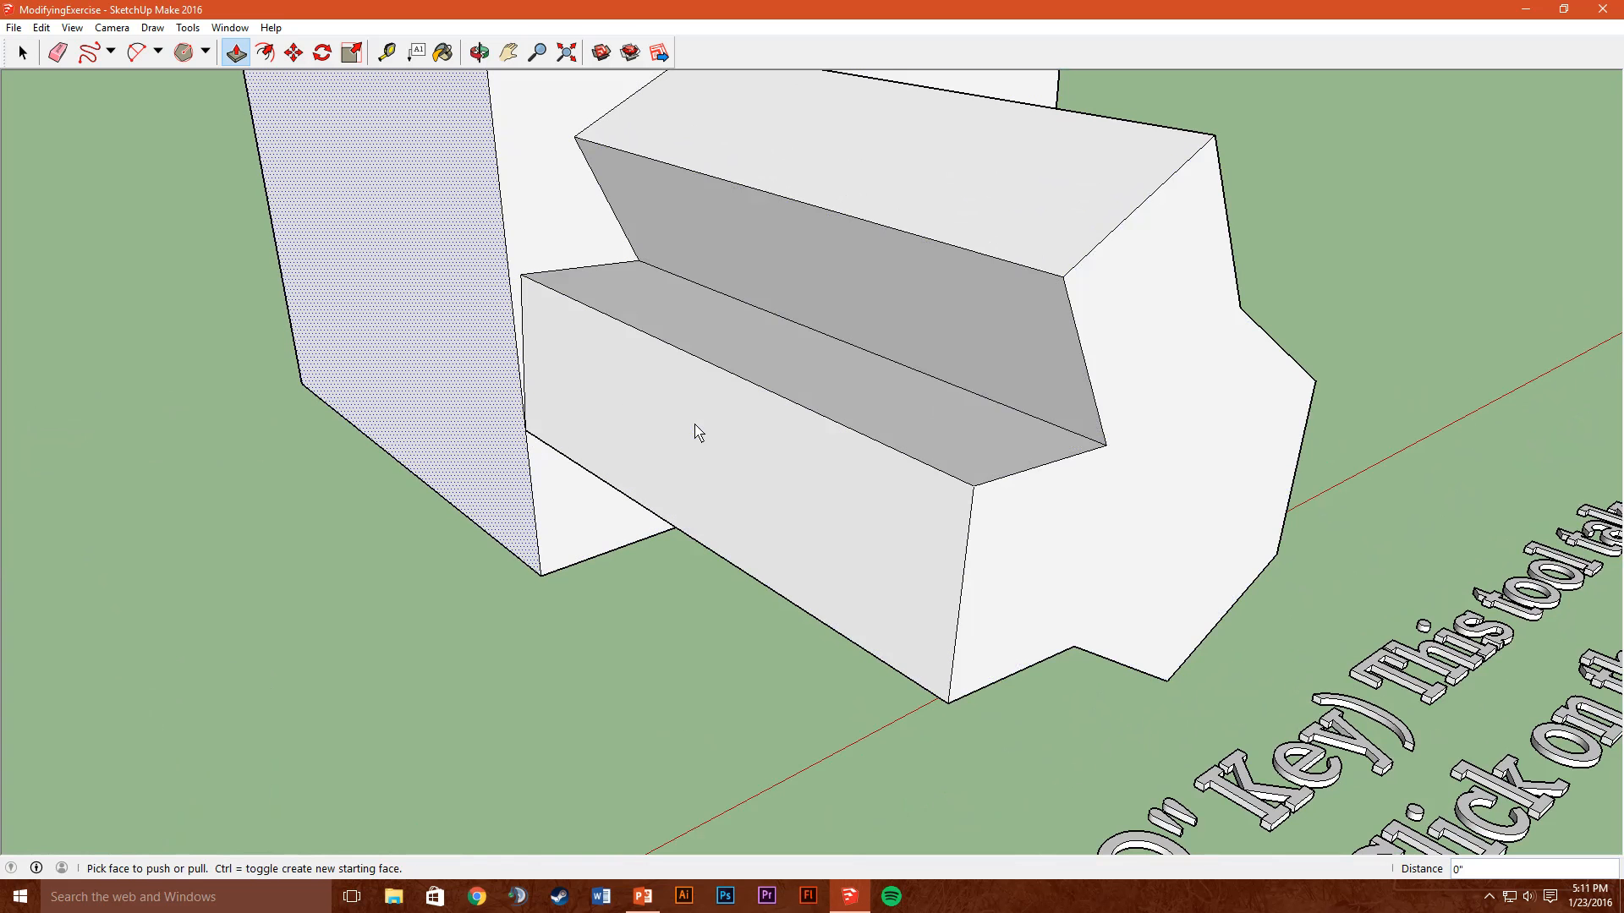
click(561, 406)
click(546, 389)
click(584, 391)
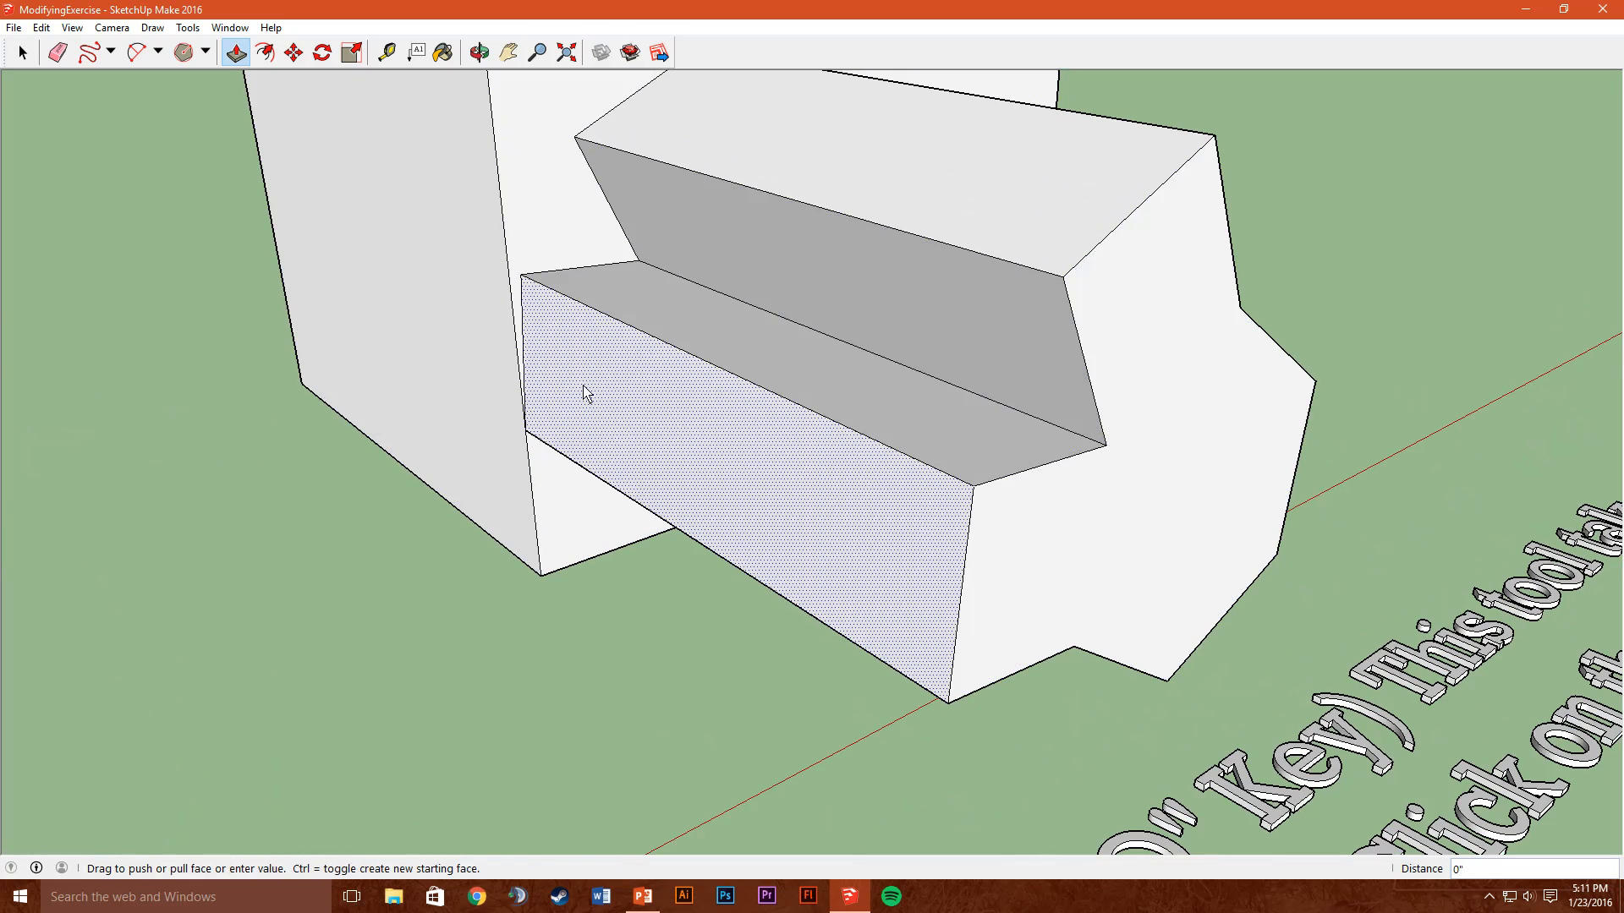
click(524, 409)
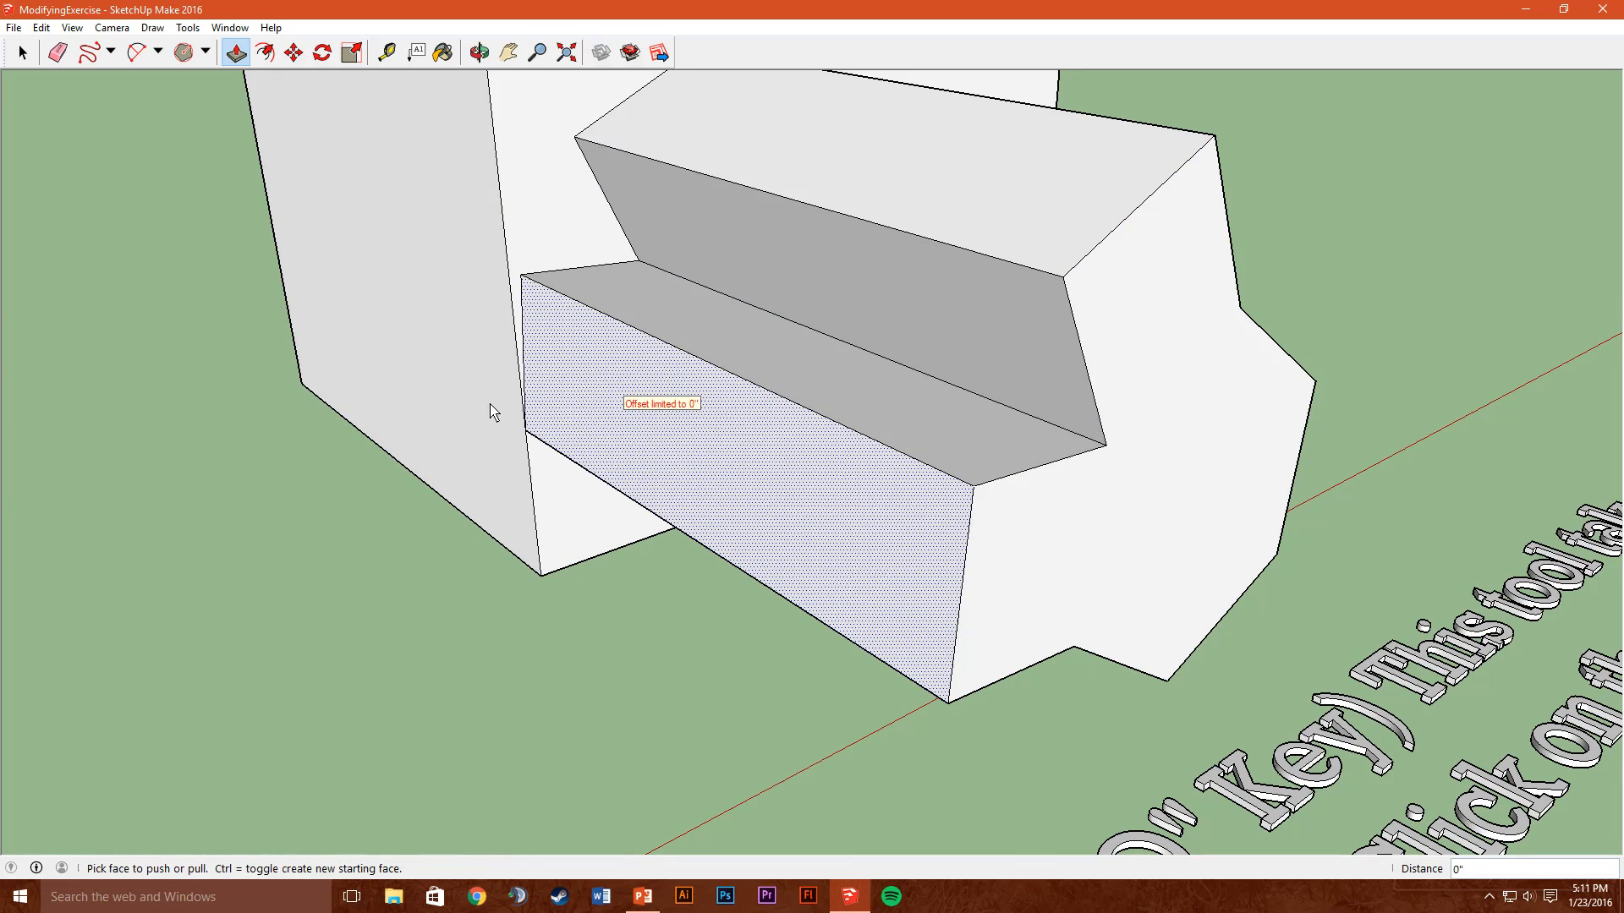
Pull the box's adjoining side face outward about 1' 6" and the prism's lower side face outward about 1' 7"
click(493, 412)
click(583, 399)
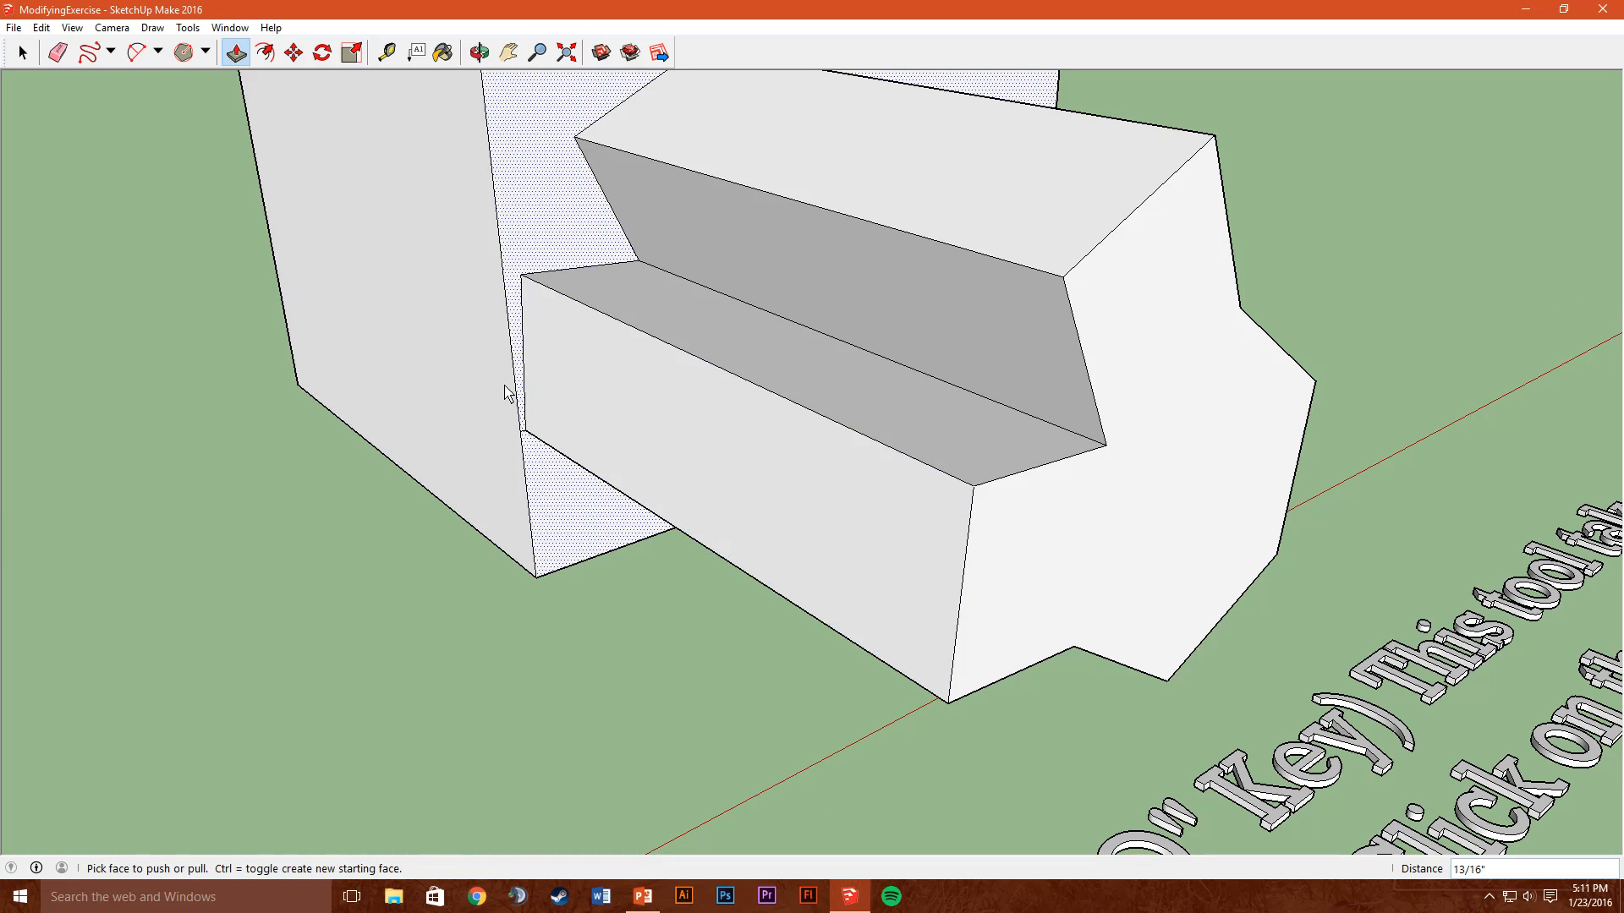
click(478, 401)
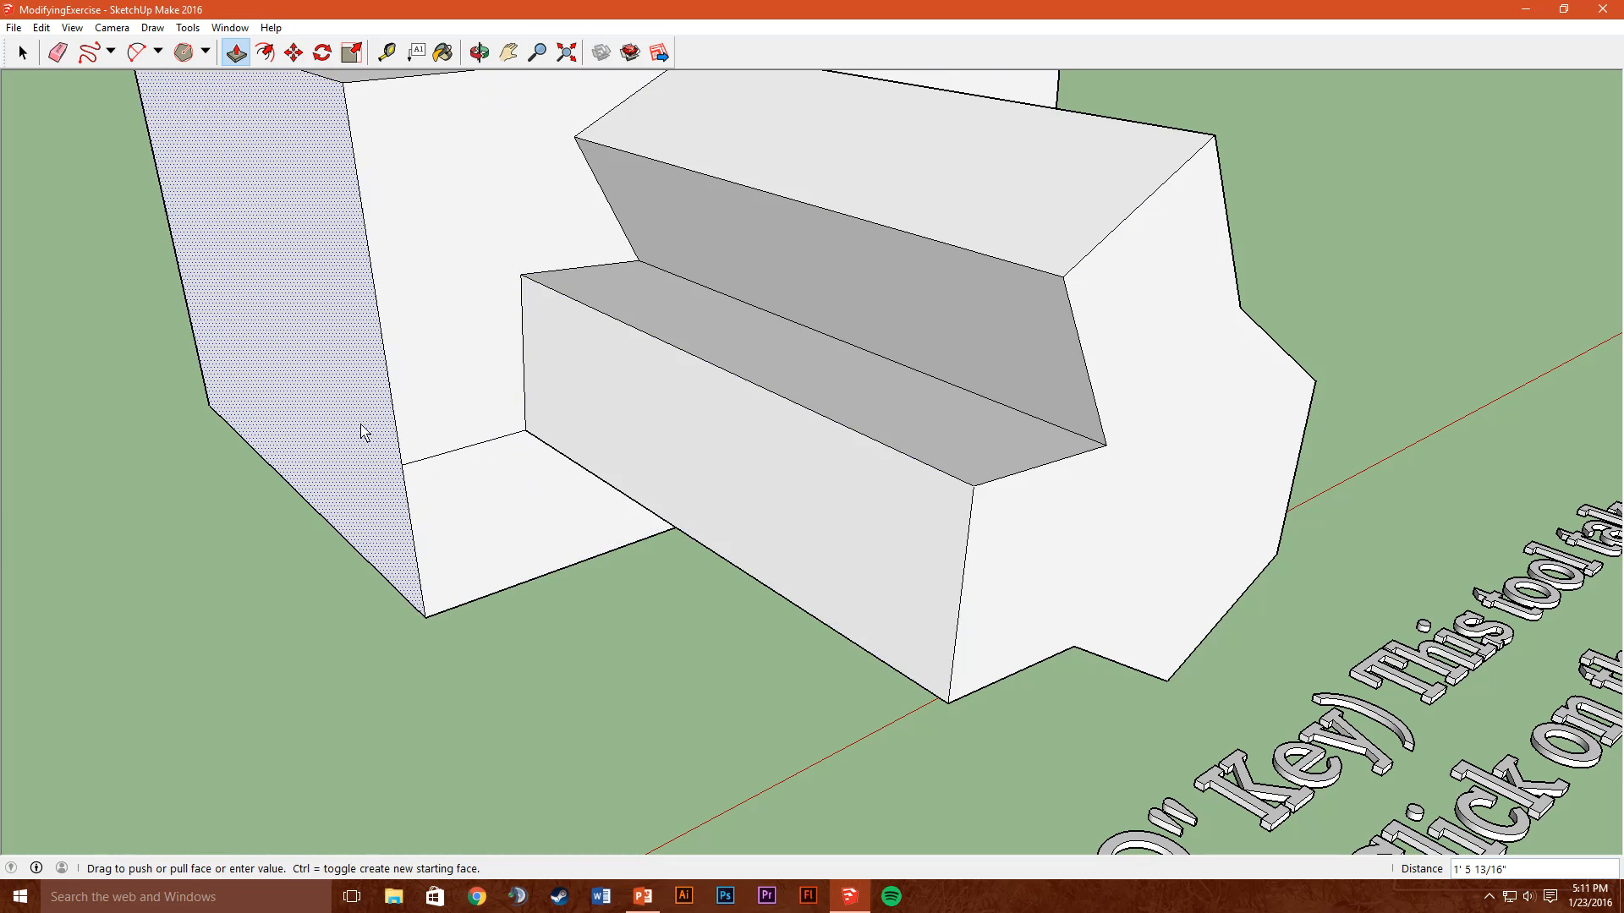
click(358, 427)
click(569, 430)
click(393, 407)
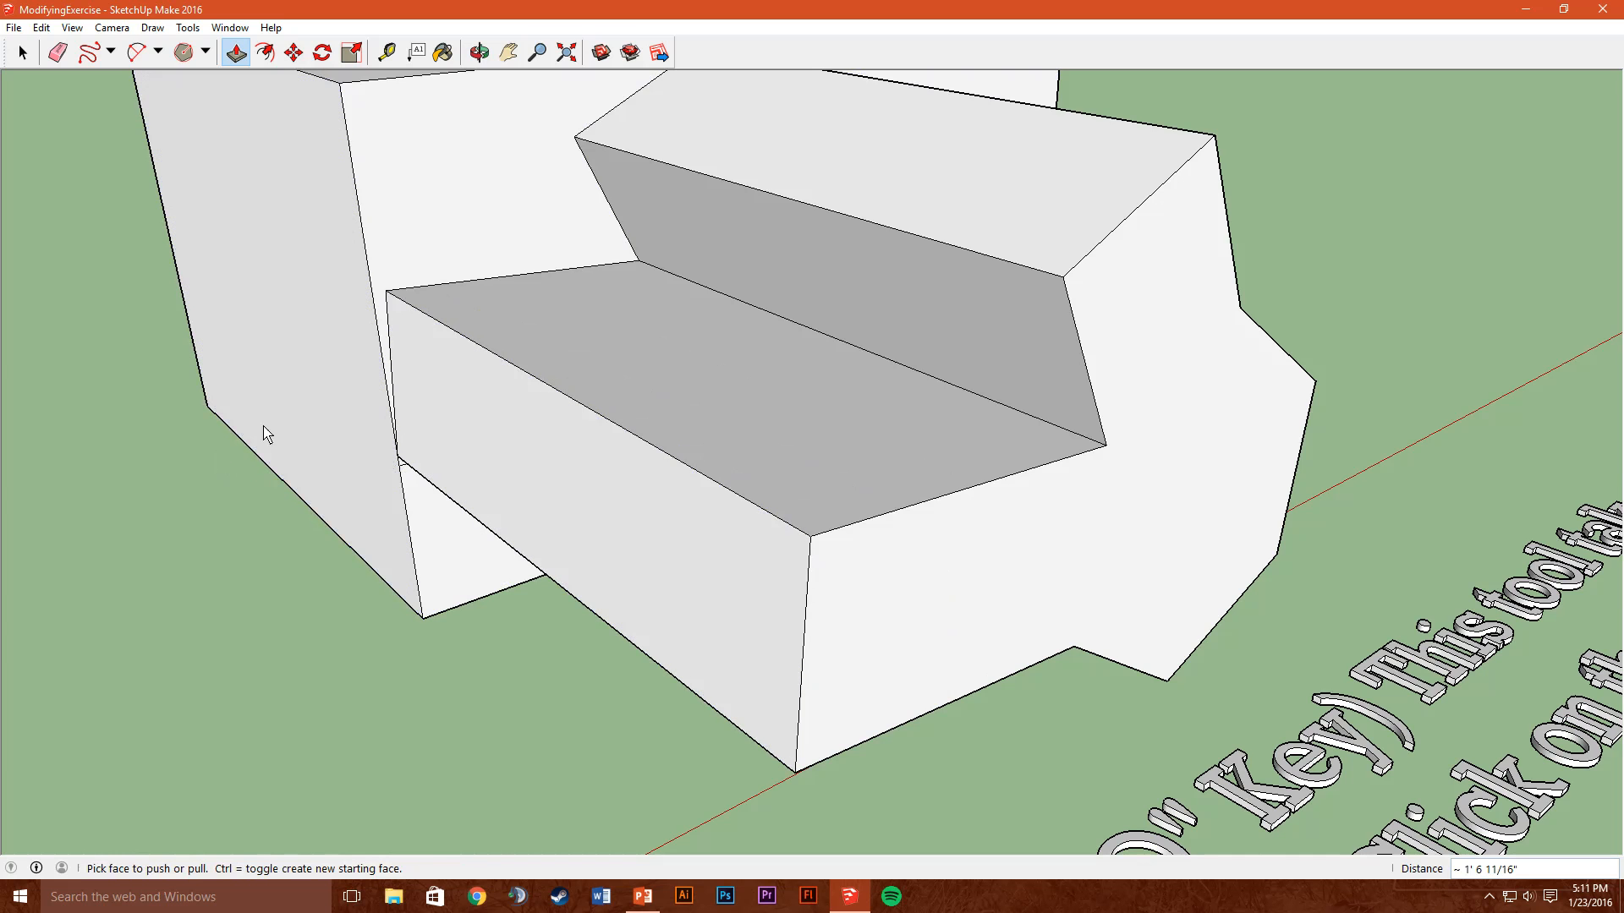
Push/Pull the cylinder's top face upward to make the cylinder taller
scroll(319, 369, down, 3)
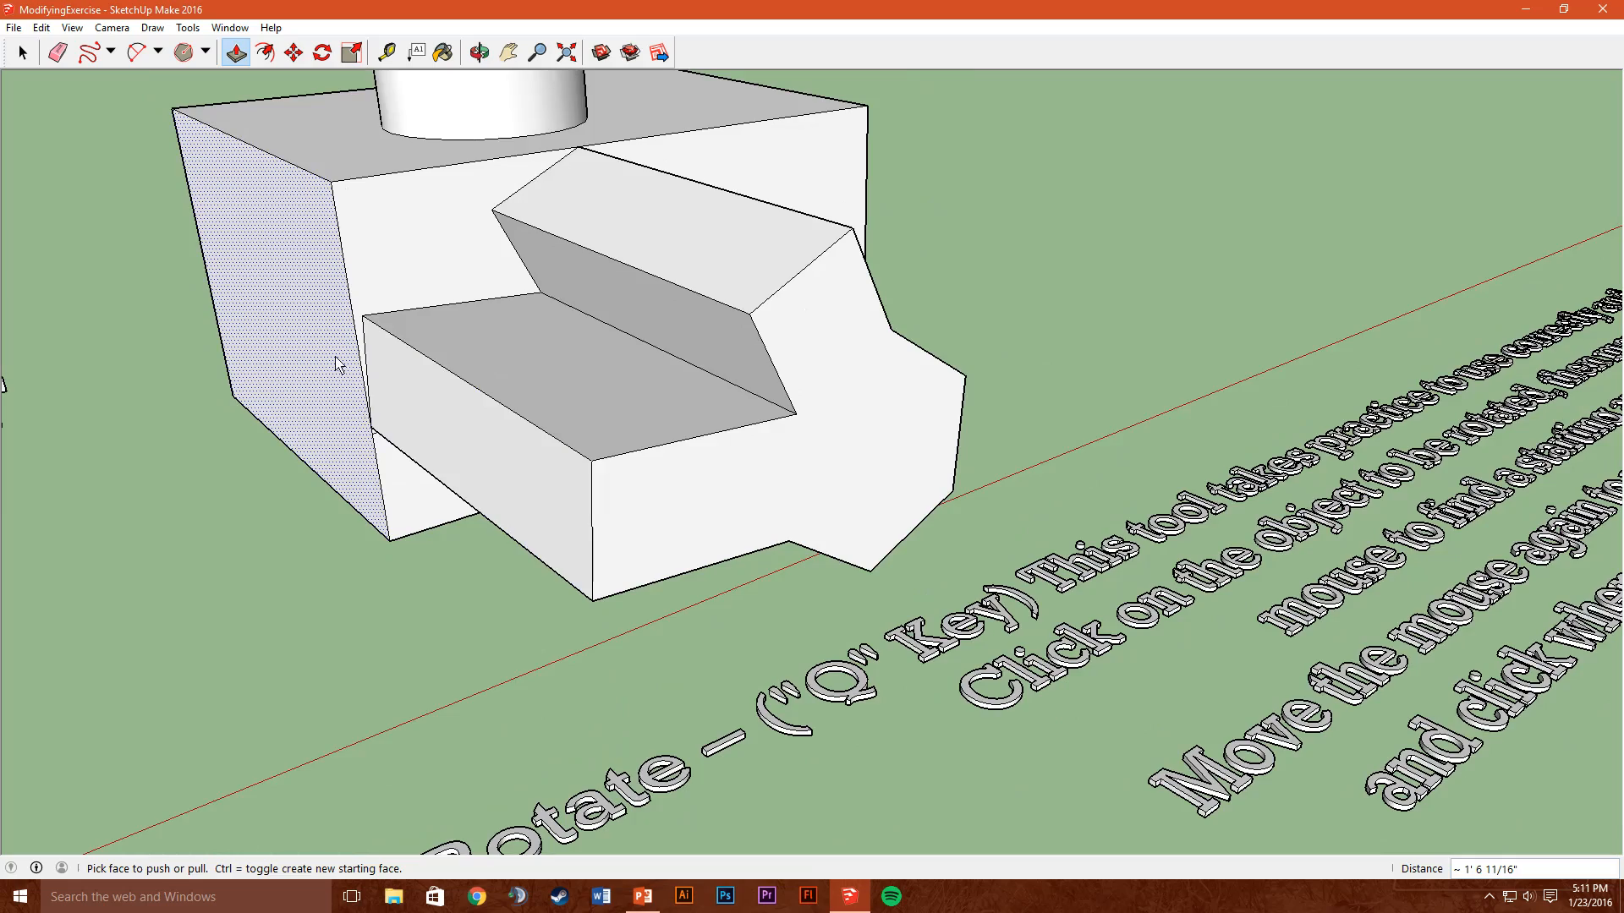
middle_drag(336, 363, 693, 490)
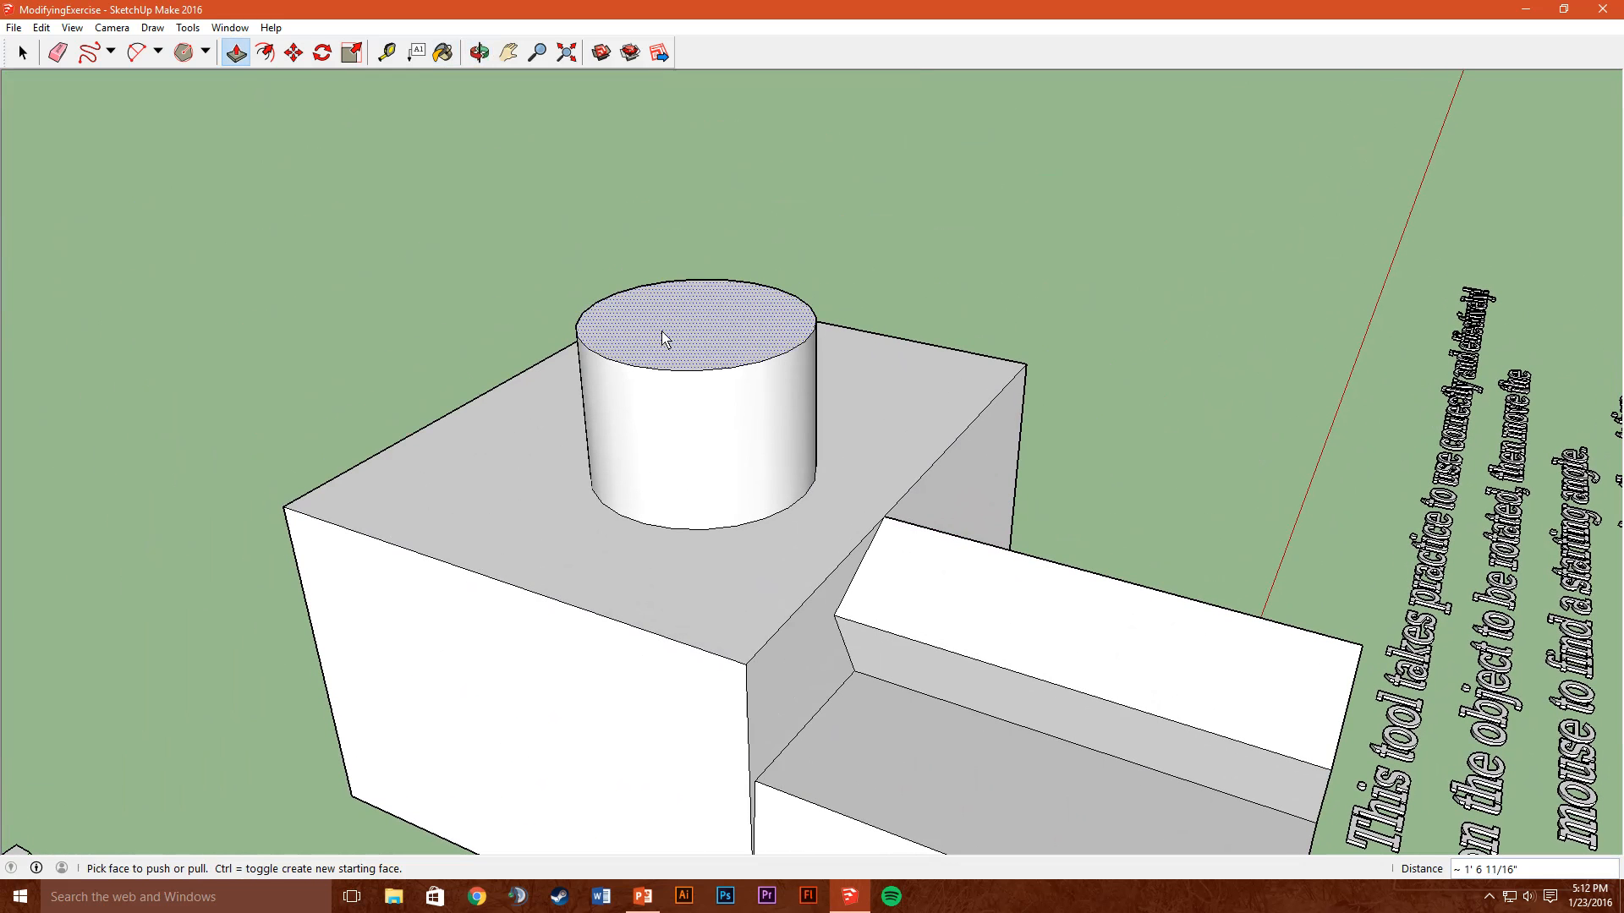
drag(664, 338, 712, 199)
middle_drag(714, 333, 650, 359)
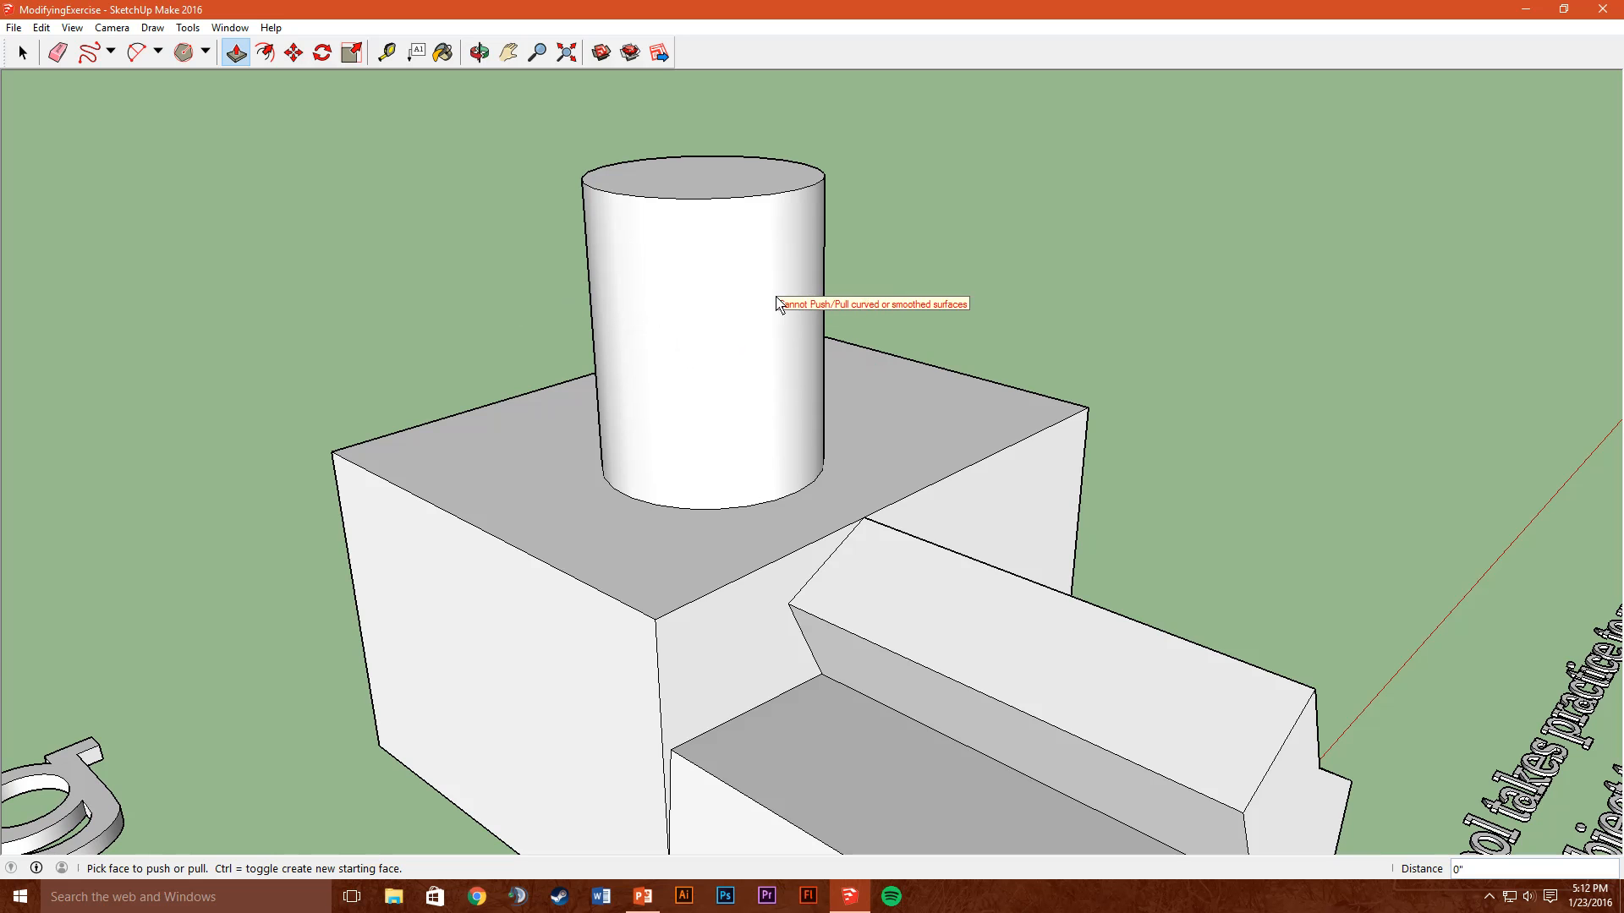
middle_drag(608, 372, 533, 457)
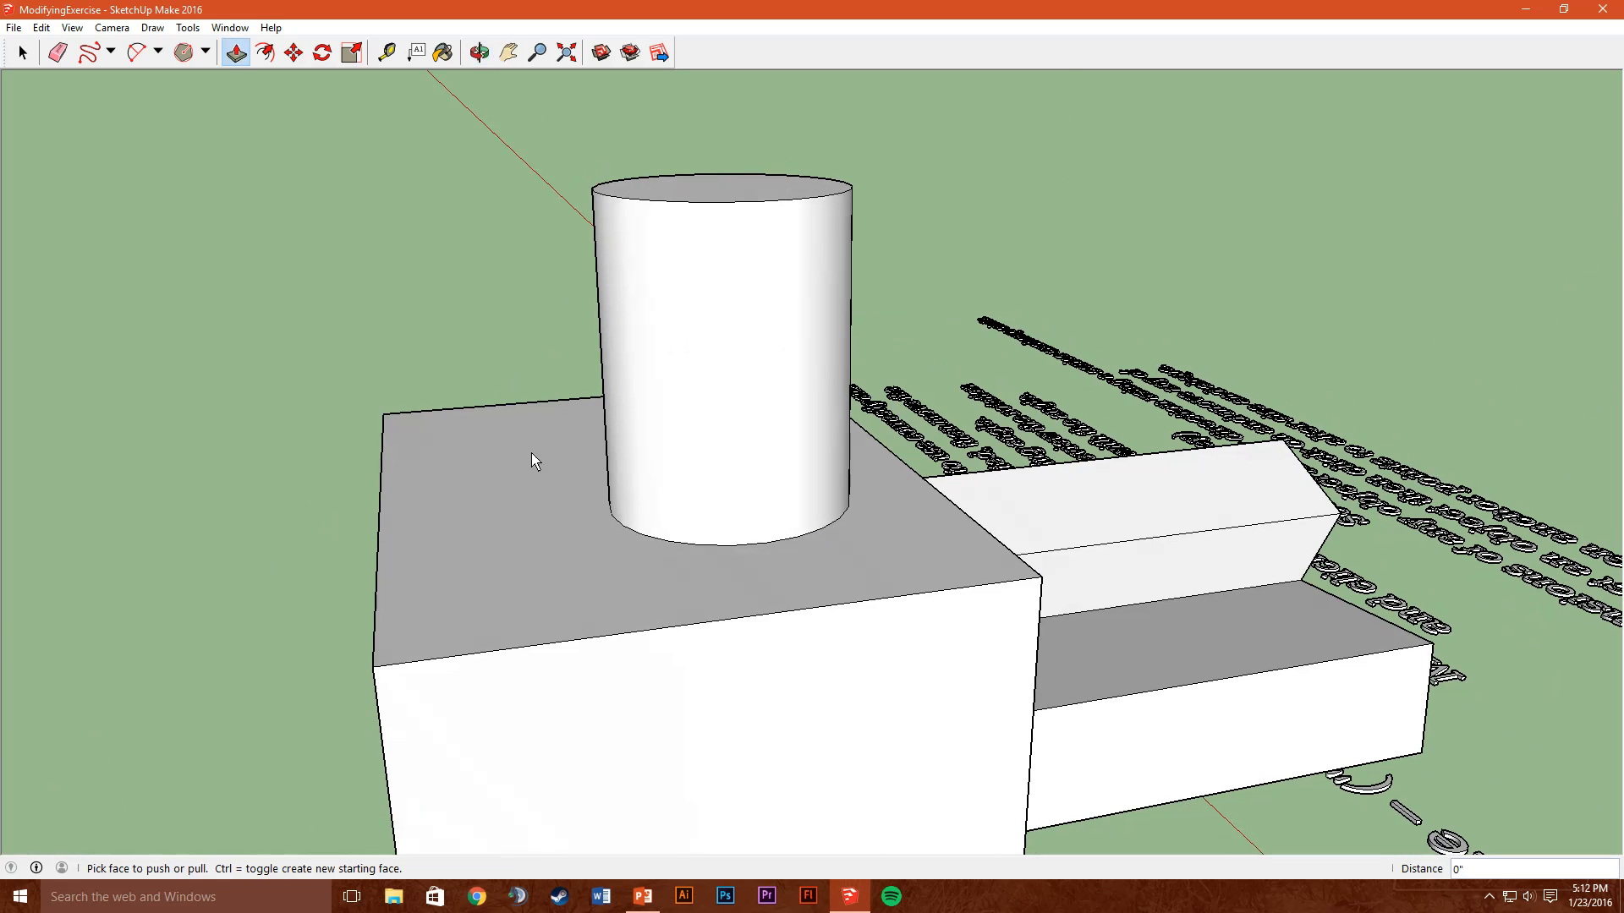
Push/Pull the box's top face upward and its front face outward, and lower the cylinder's top face
click(482, 434)
click(518, 491)
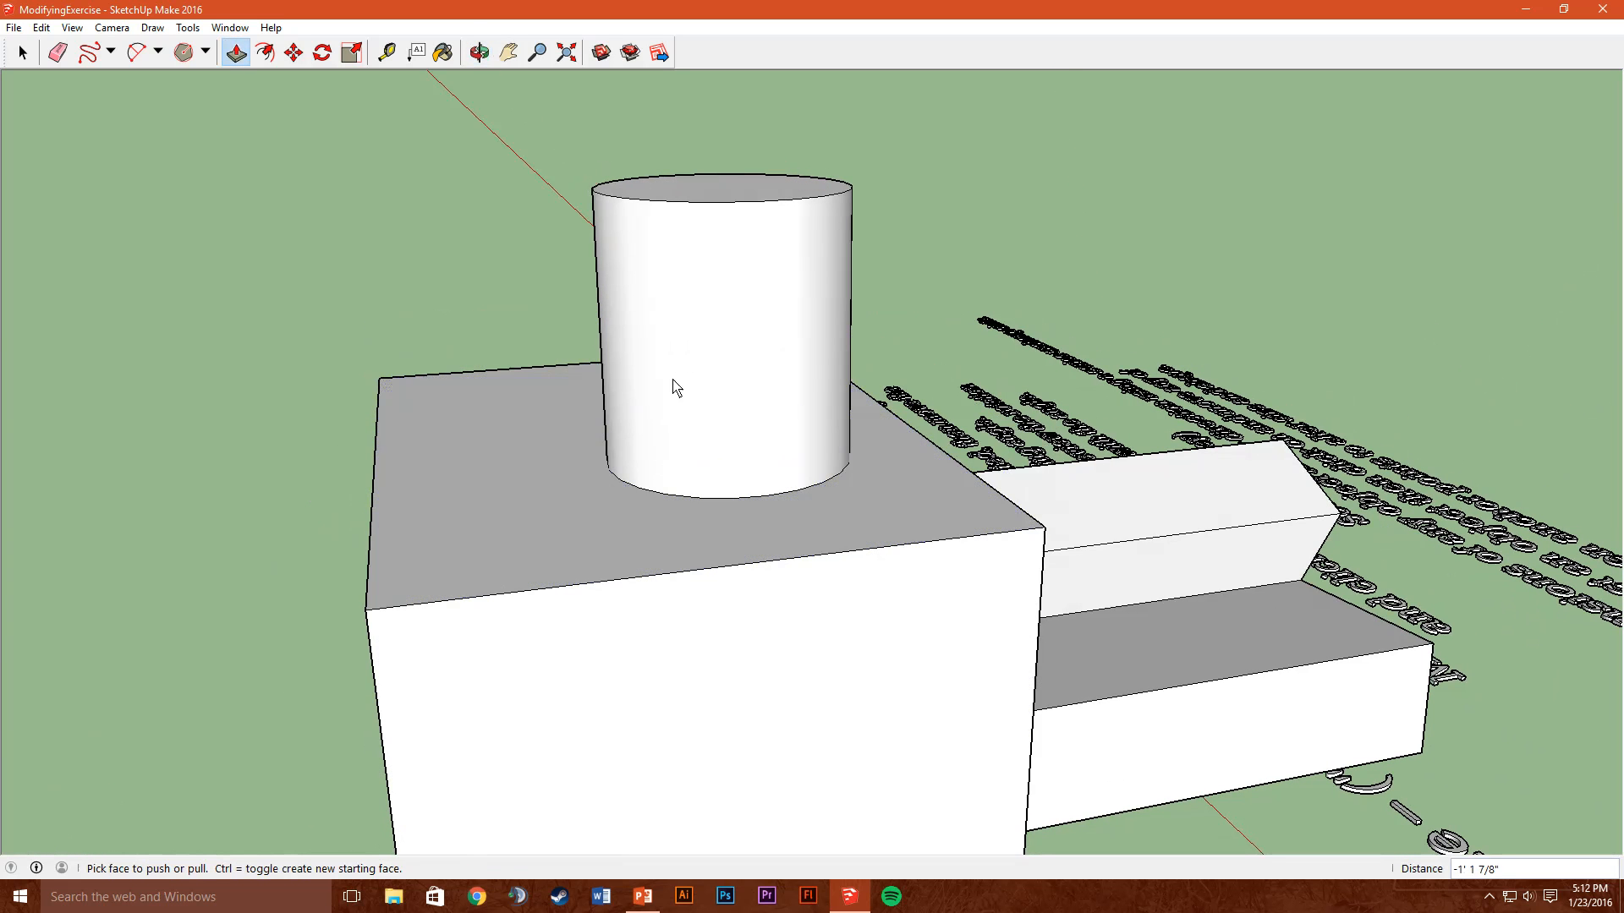
click(725, 181)
click(737, 464)
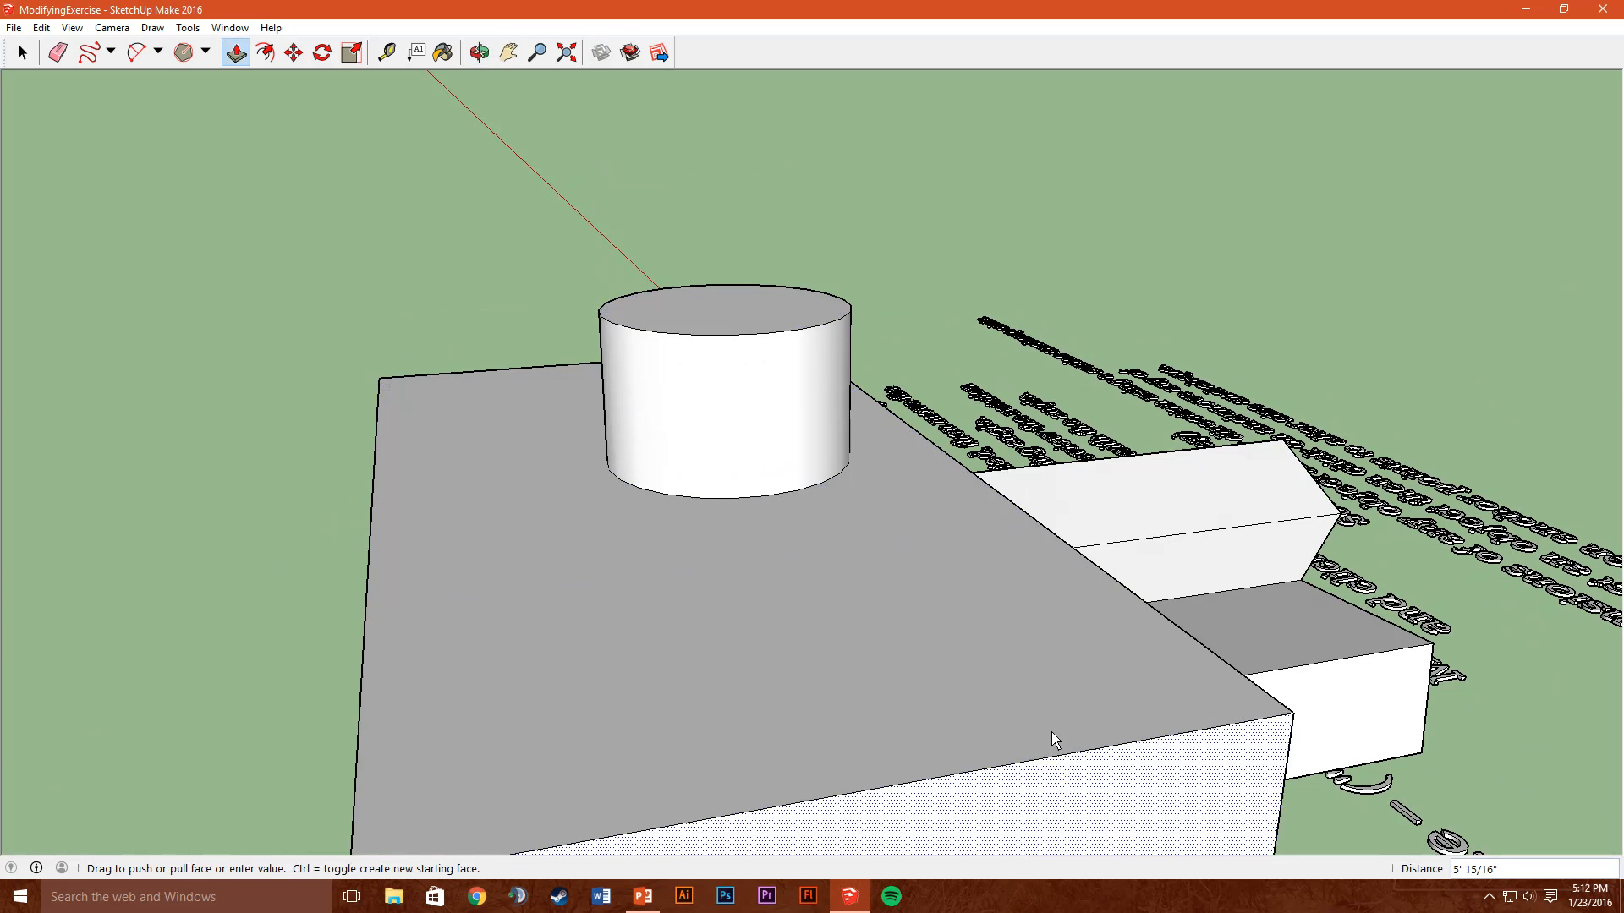
click(786, 524)
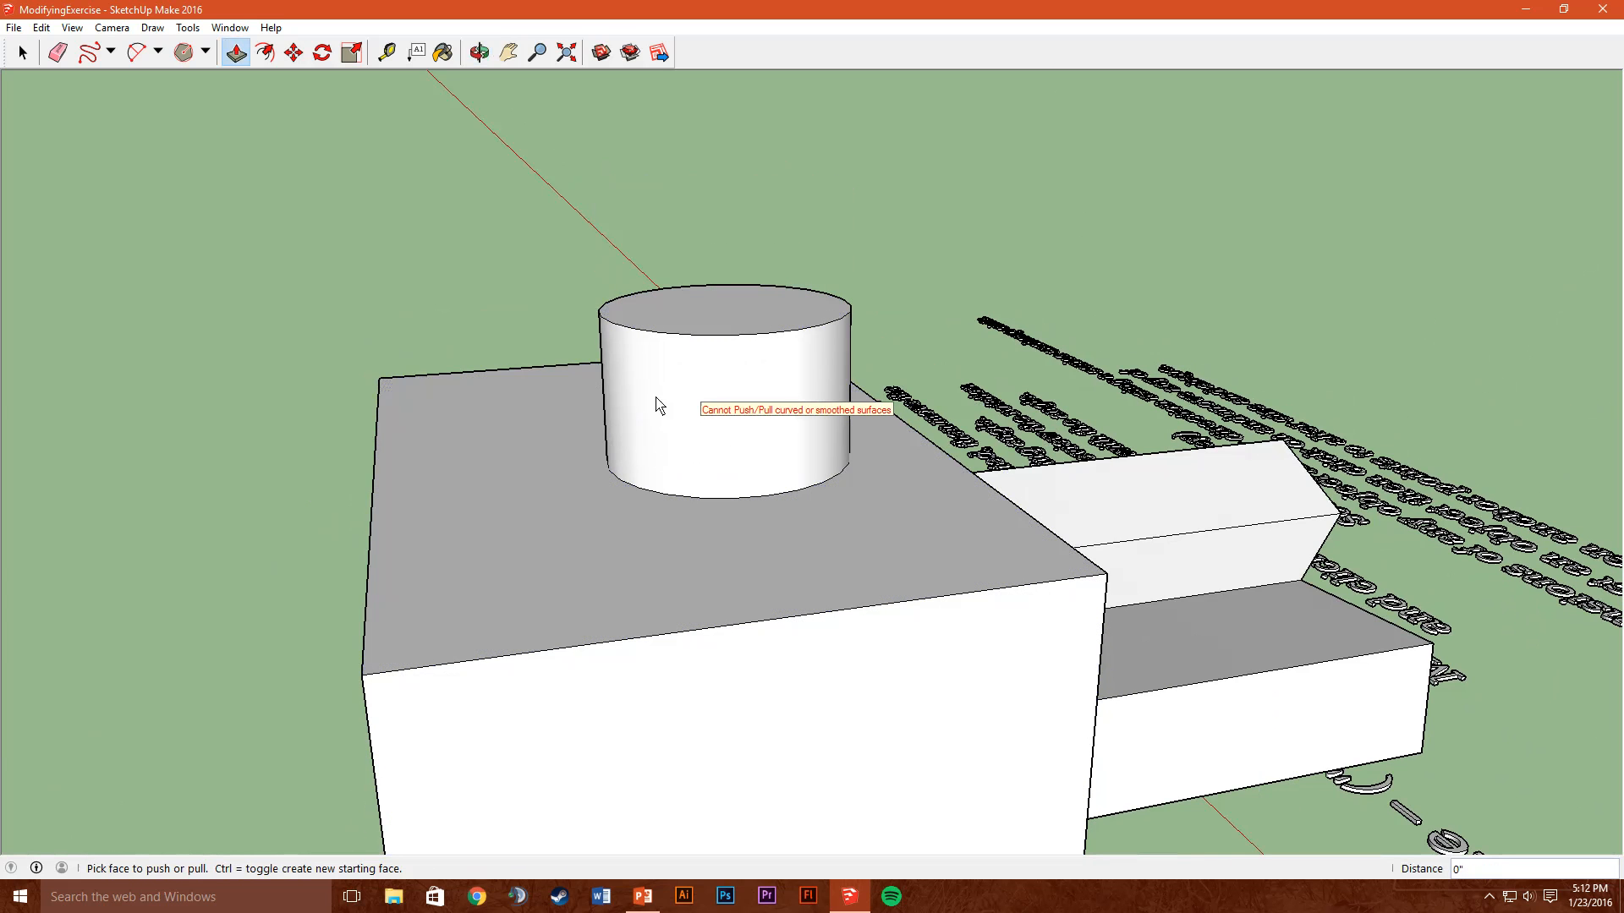
Draw a closed irregular freehand shape on the middle of the box's large side face
middle_drag(561, 438, 637, 601)
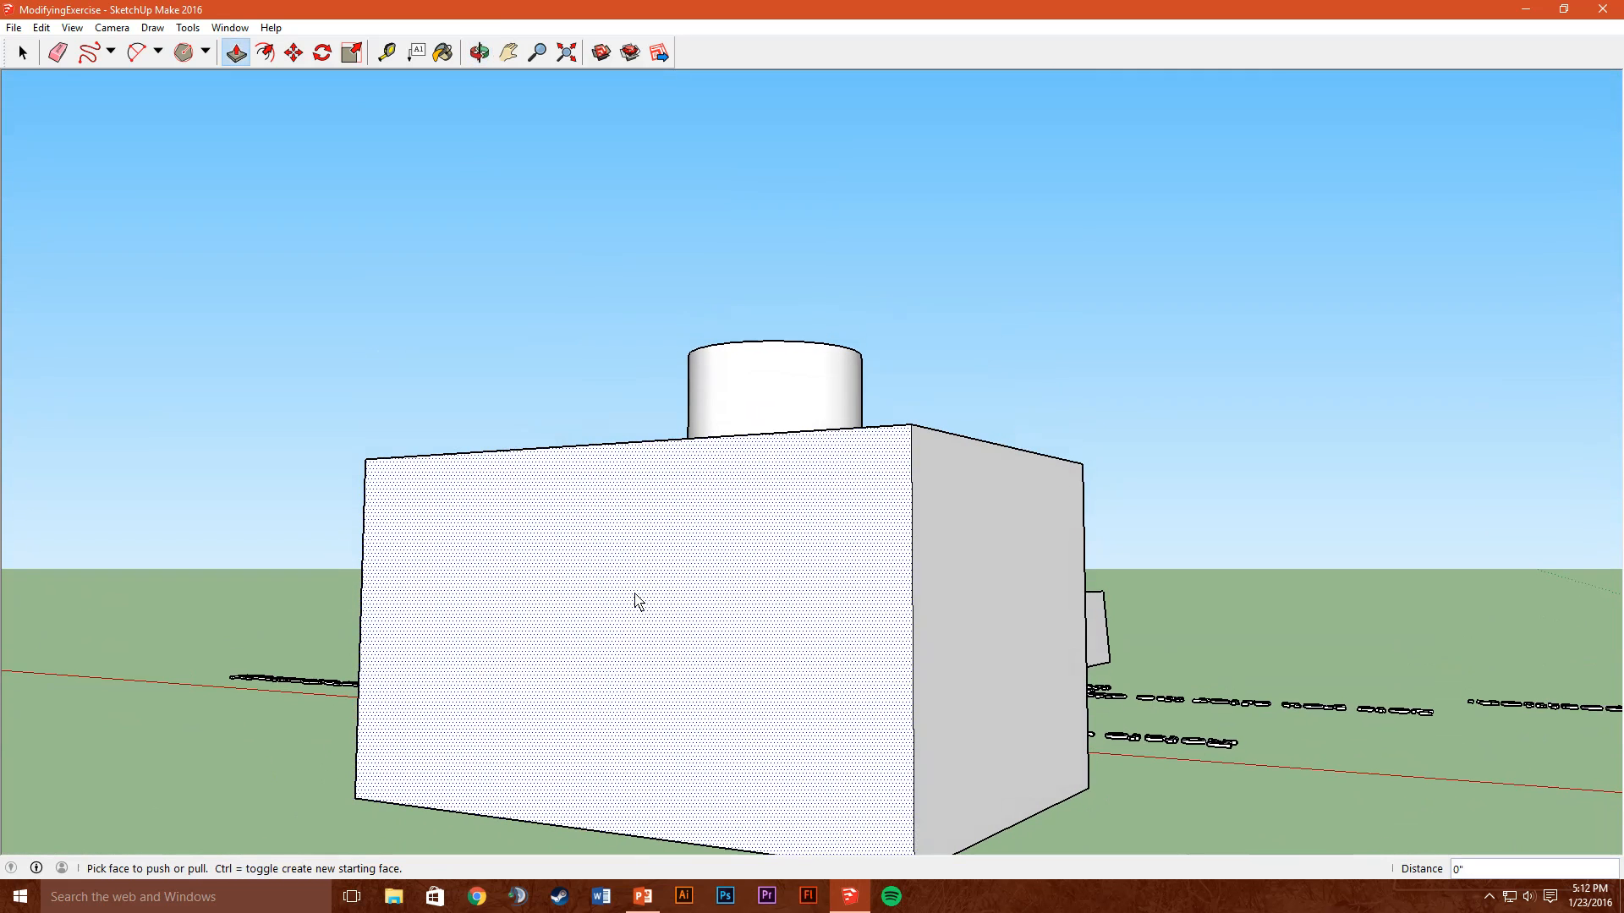
click(88, 52)
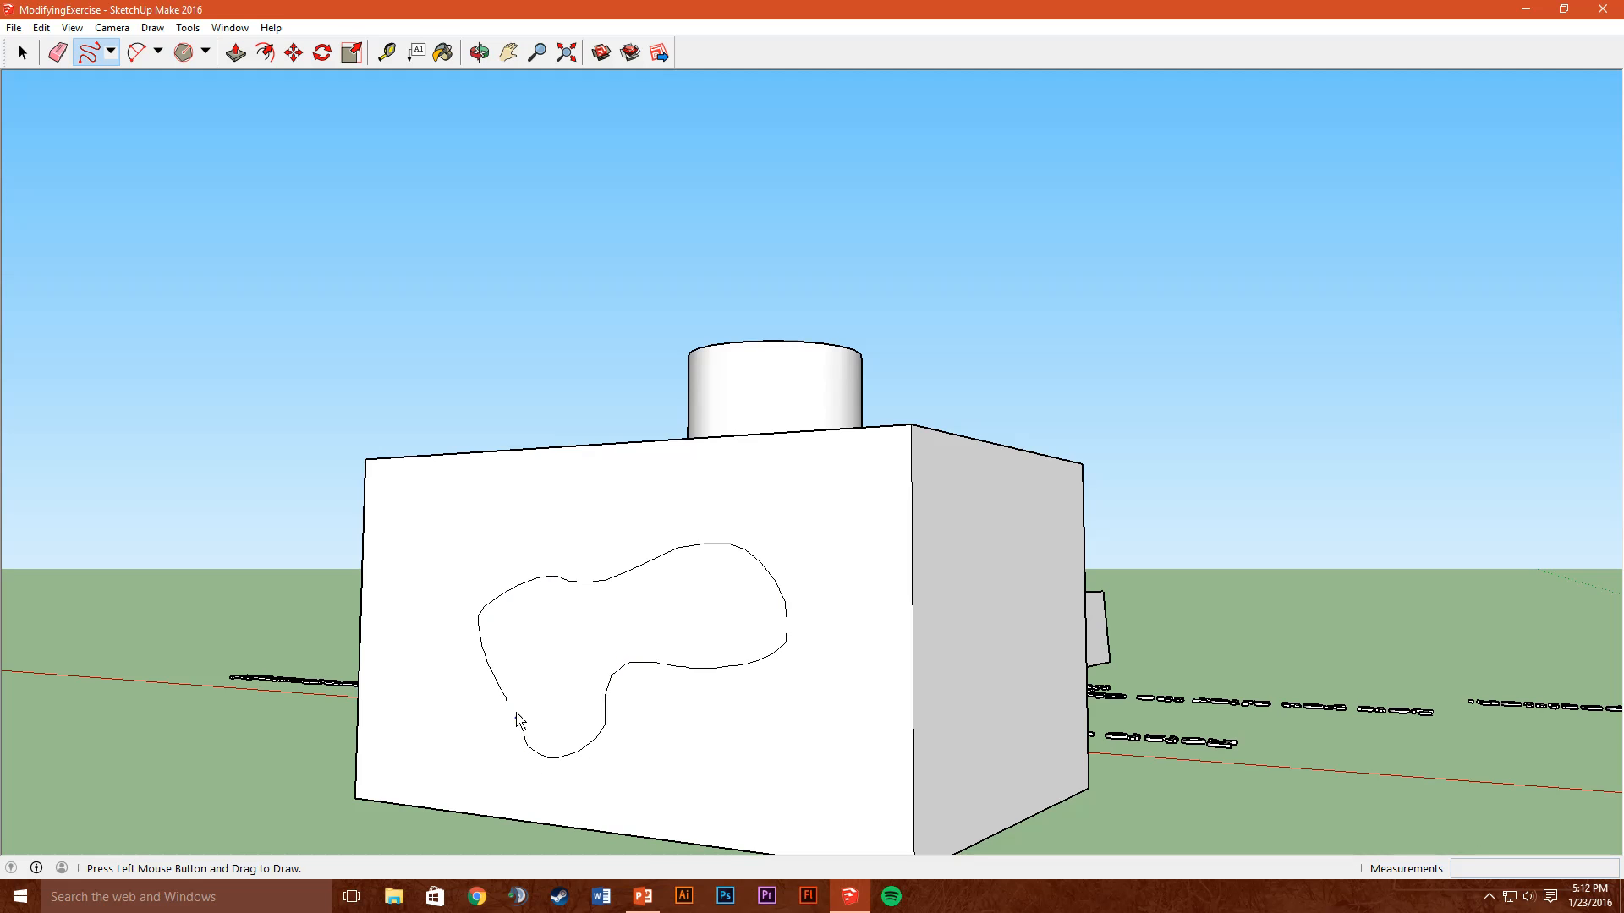
drag(506, 703, 506, 700)
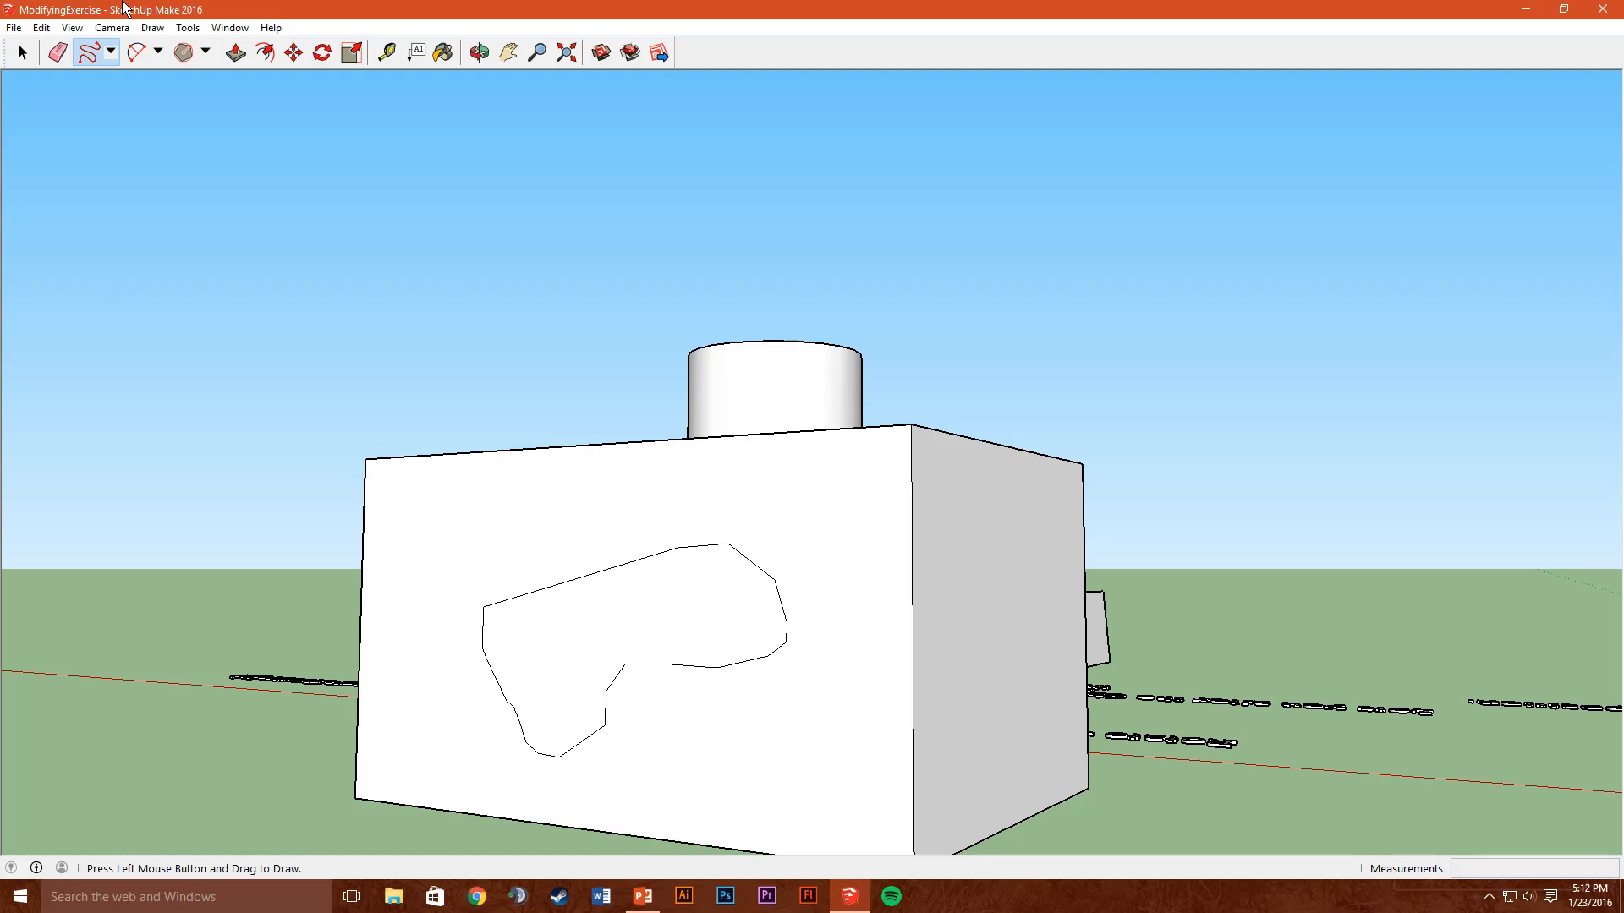
Push/Pull the freehand shape outward about 2' 10" from the box's side face
click(236, 53)
drag(656, 612, 554, 620)
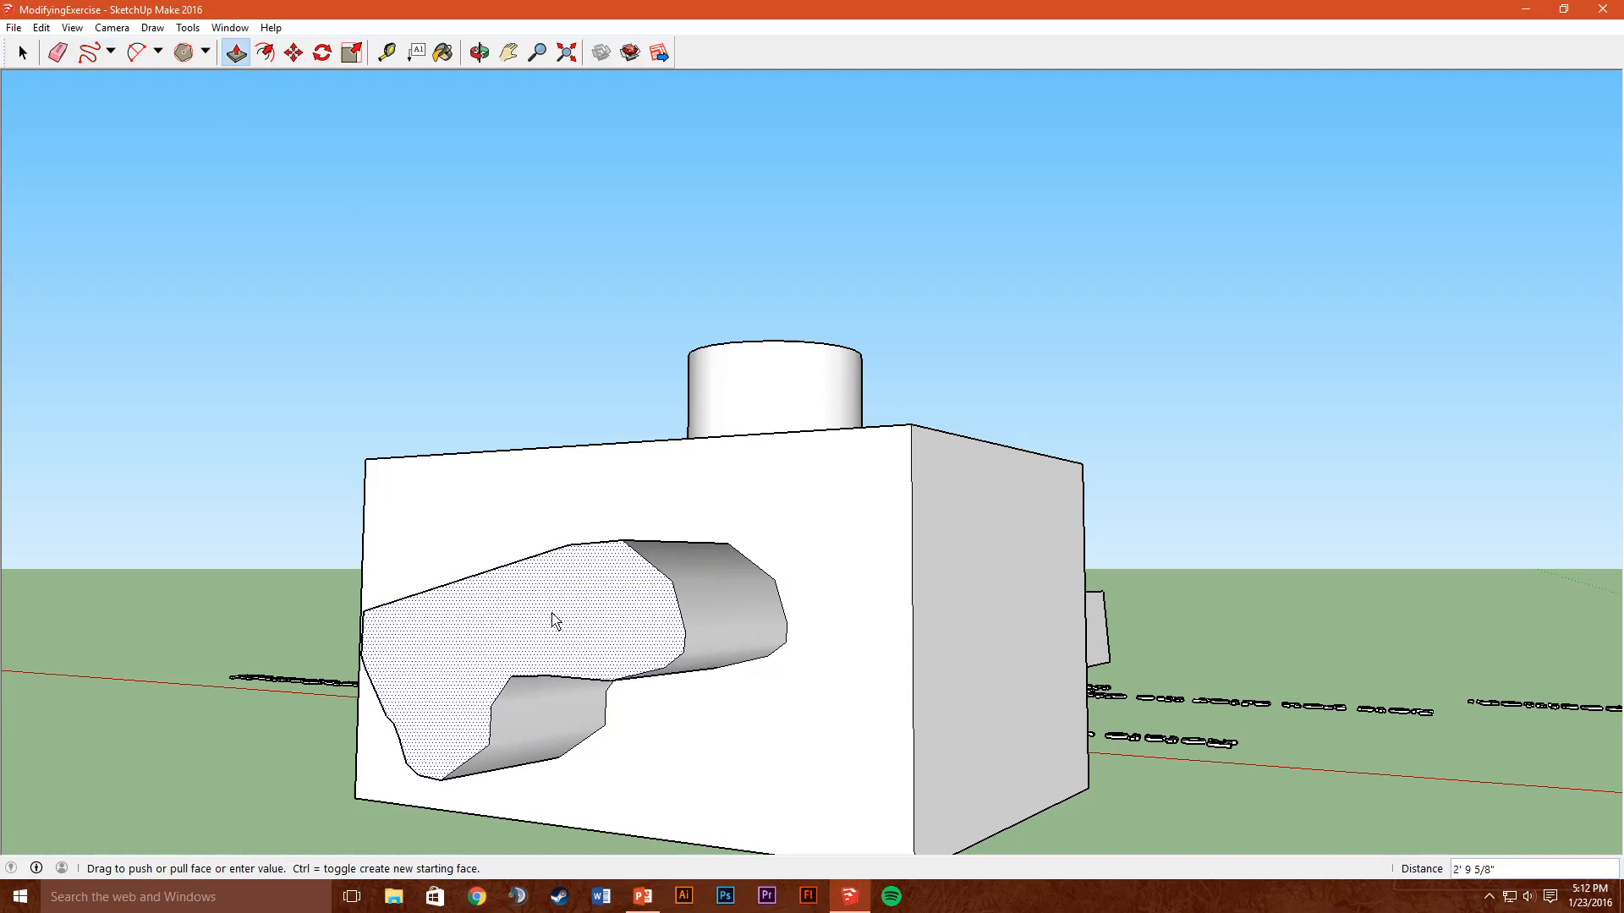
middle_drag(553, 619, 489, 743)
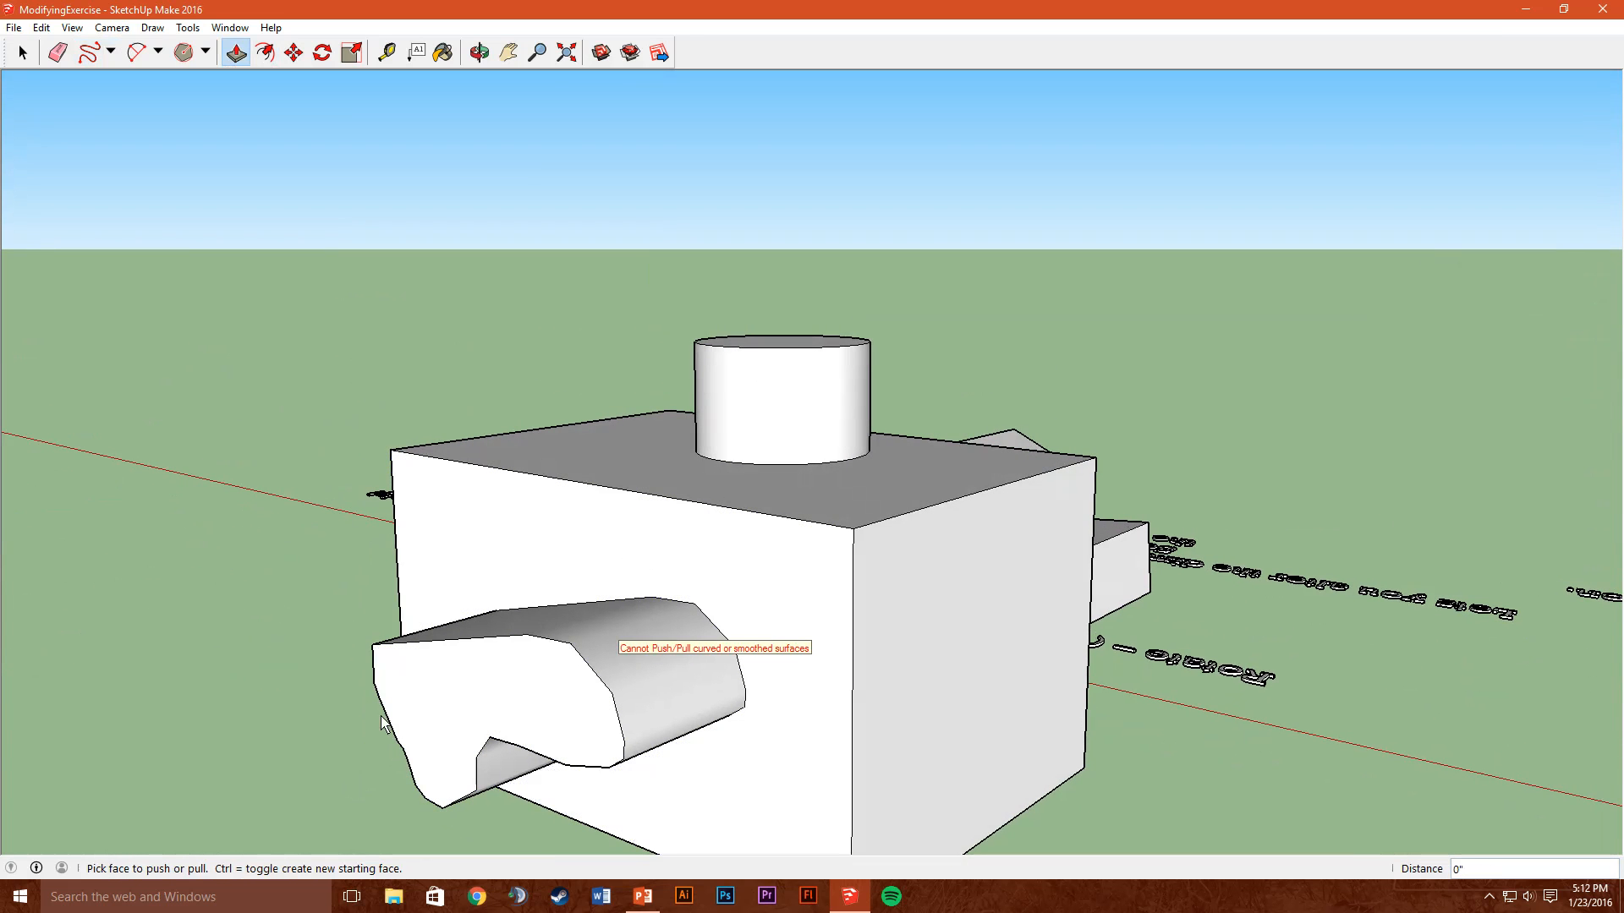
middle_drag(382, 723, 871, 507)
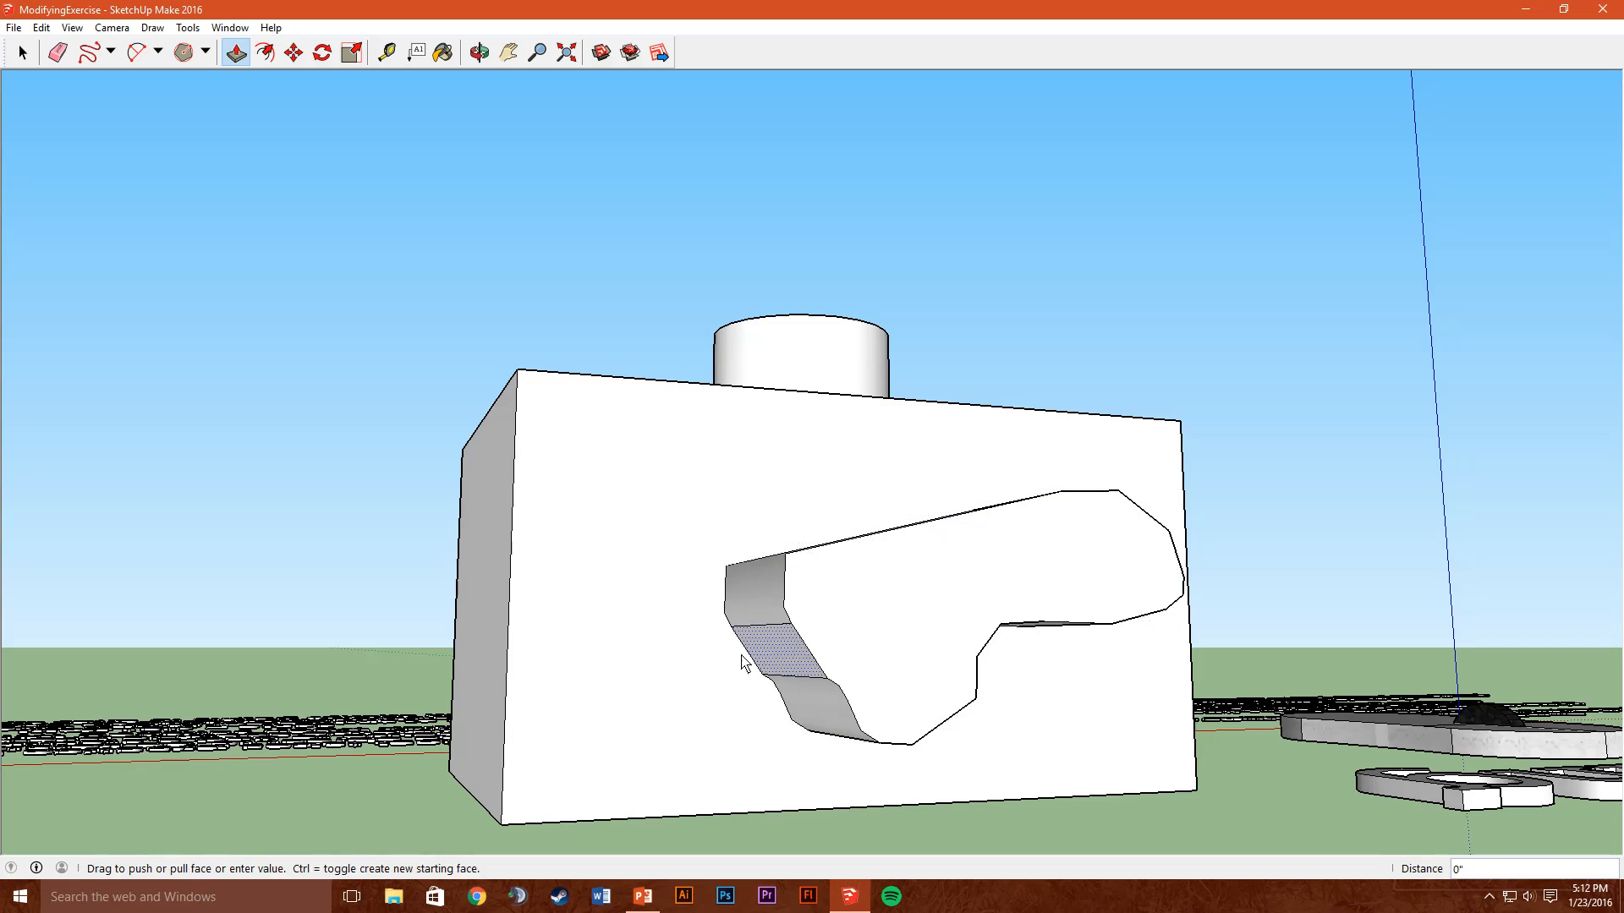
middle_drag(790, 664, 500, 271)
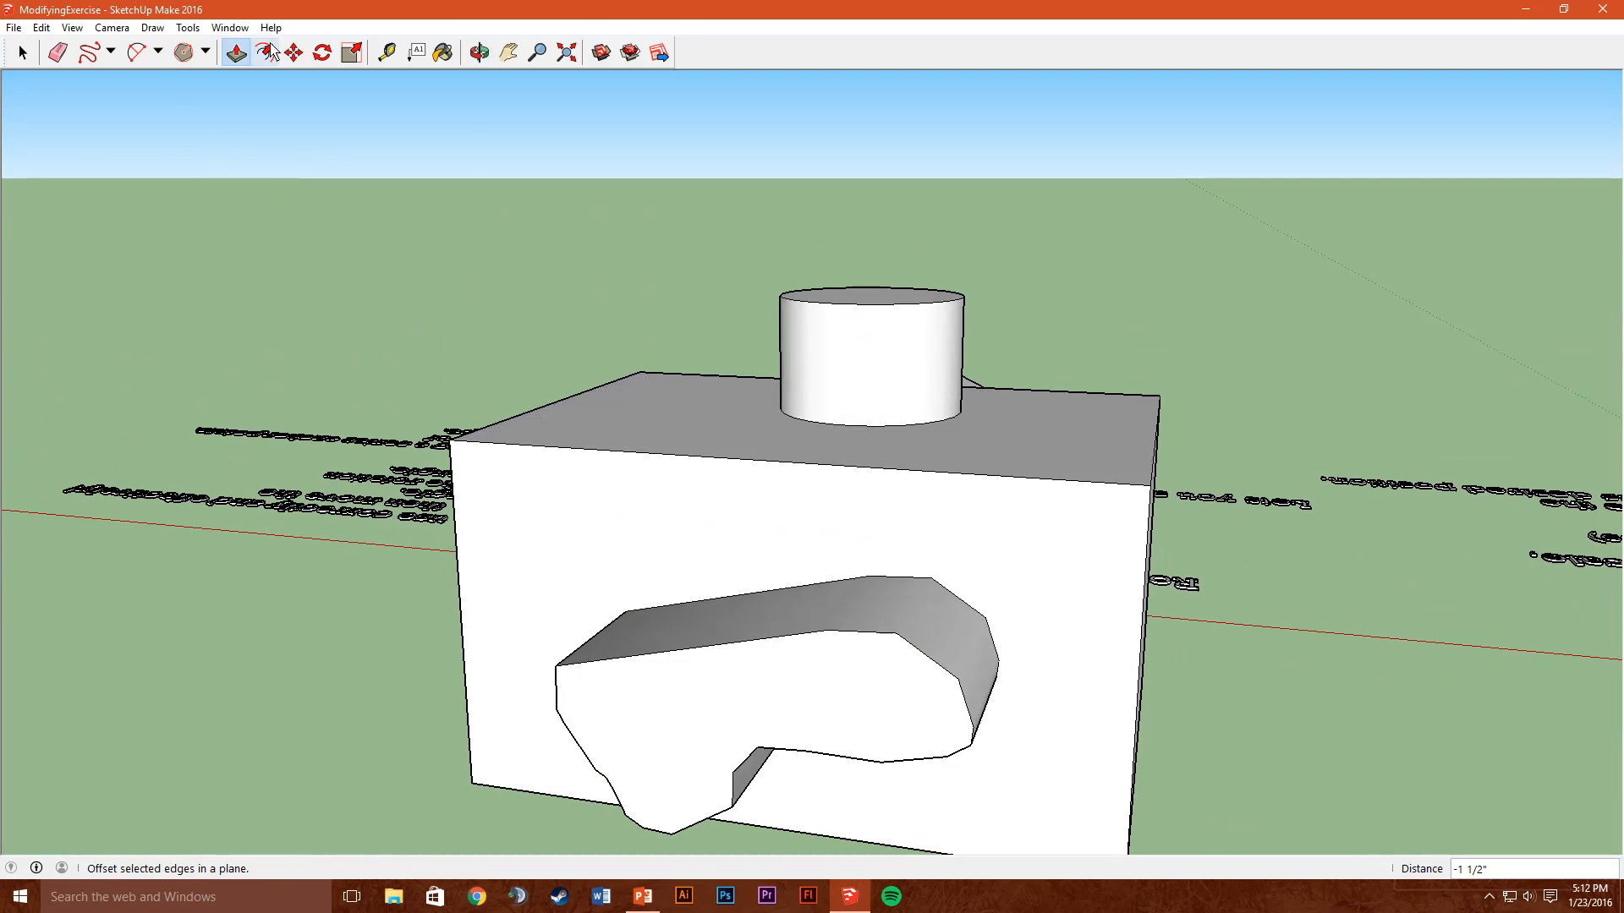
Draw a downward-bulging arc on the box's side face with both ends on its upper edge, above the freehand extrusion
click(137, 53)
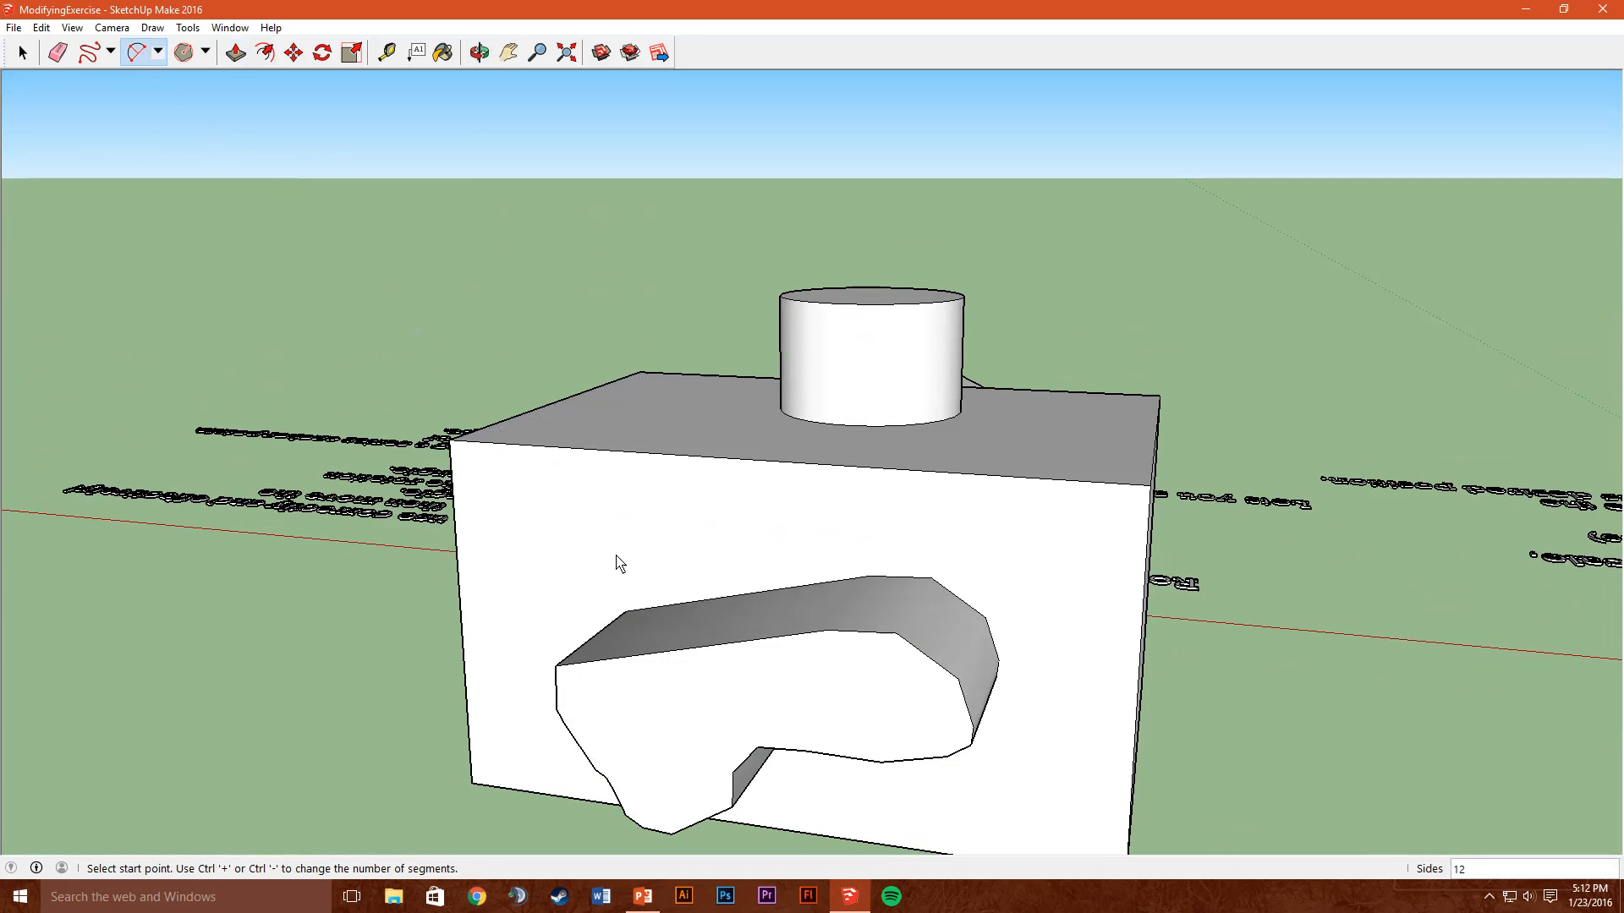
click(621, 460)
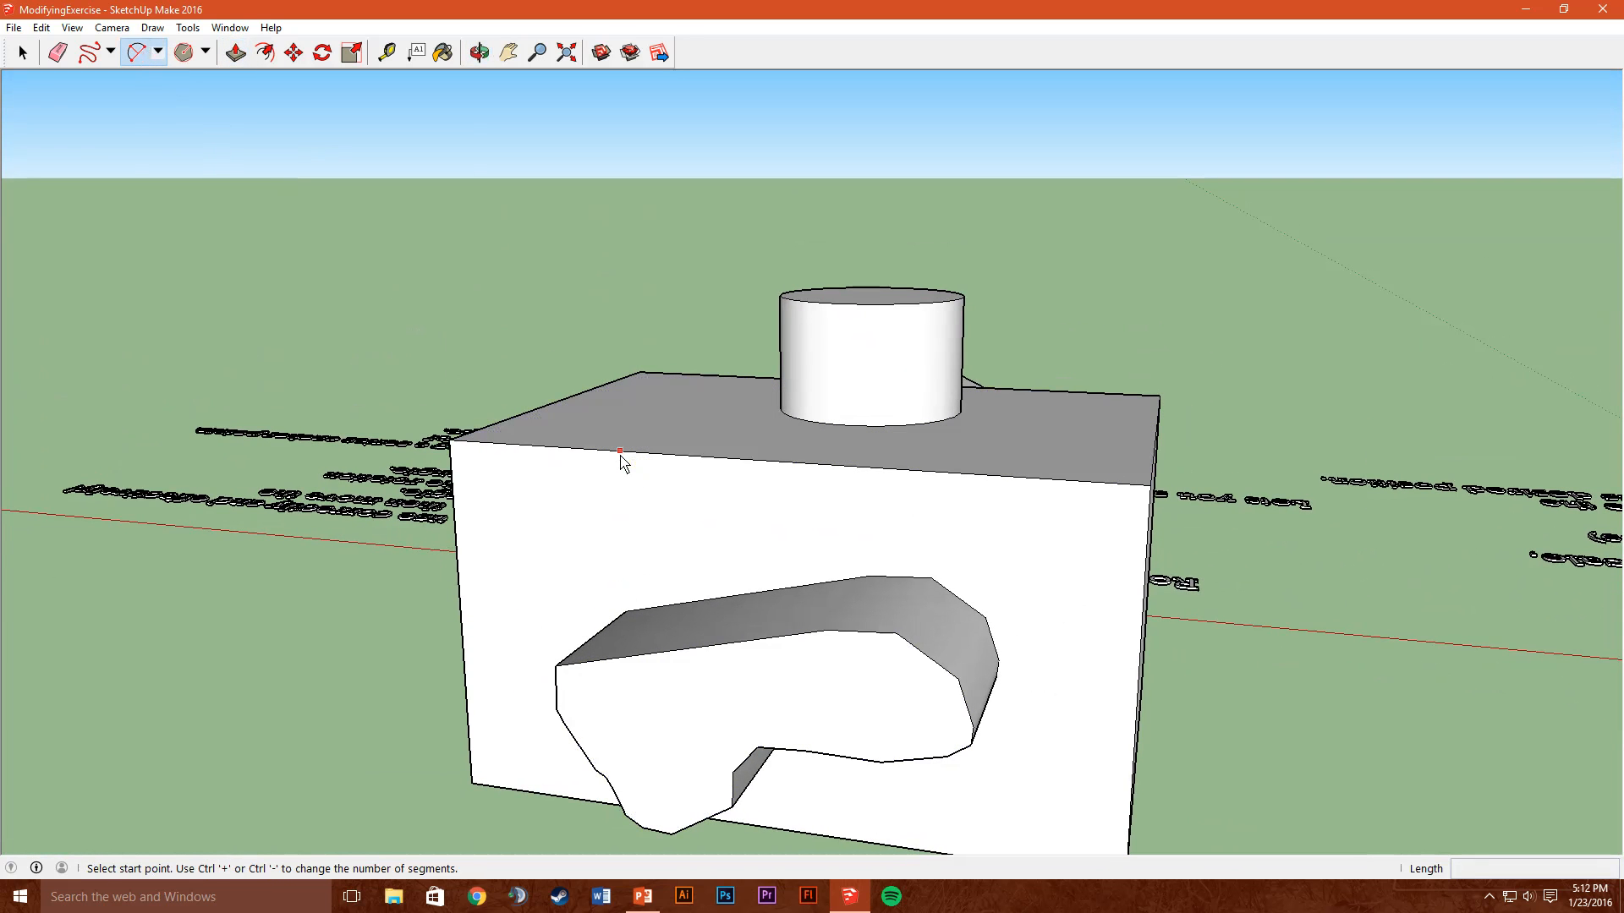
click(832, 465)
click(734, 539)
Push/Pull the half-round face outward about 3' from the box's side
click(233, 57)
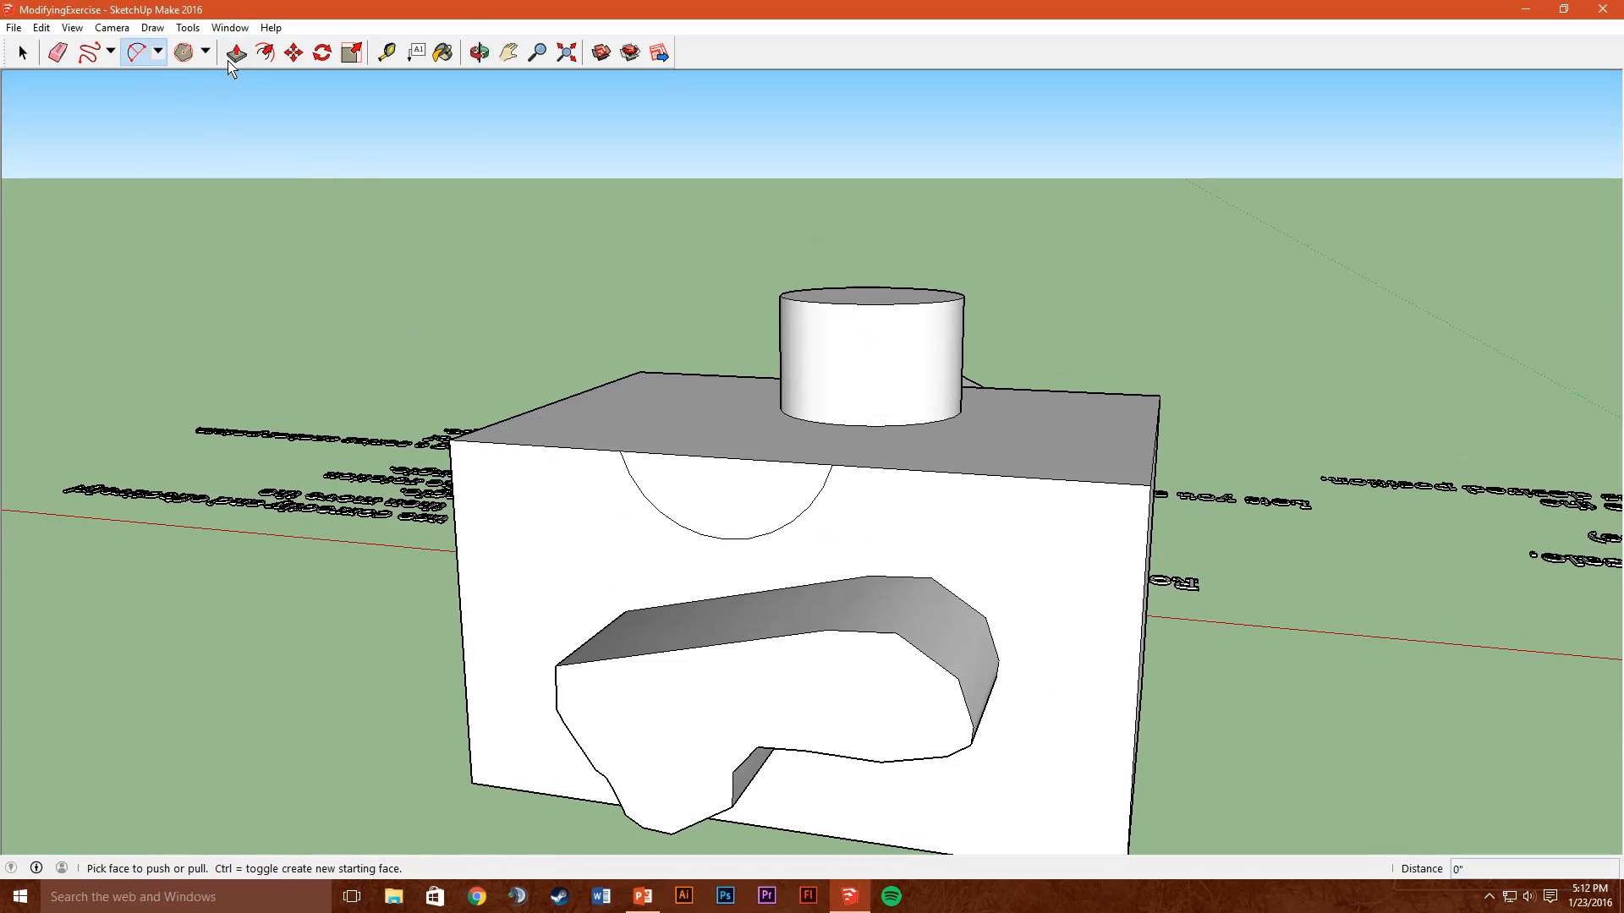
click(699, 465)
click(623, 538)
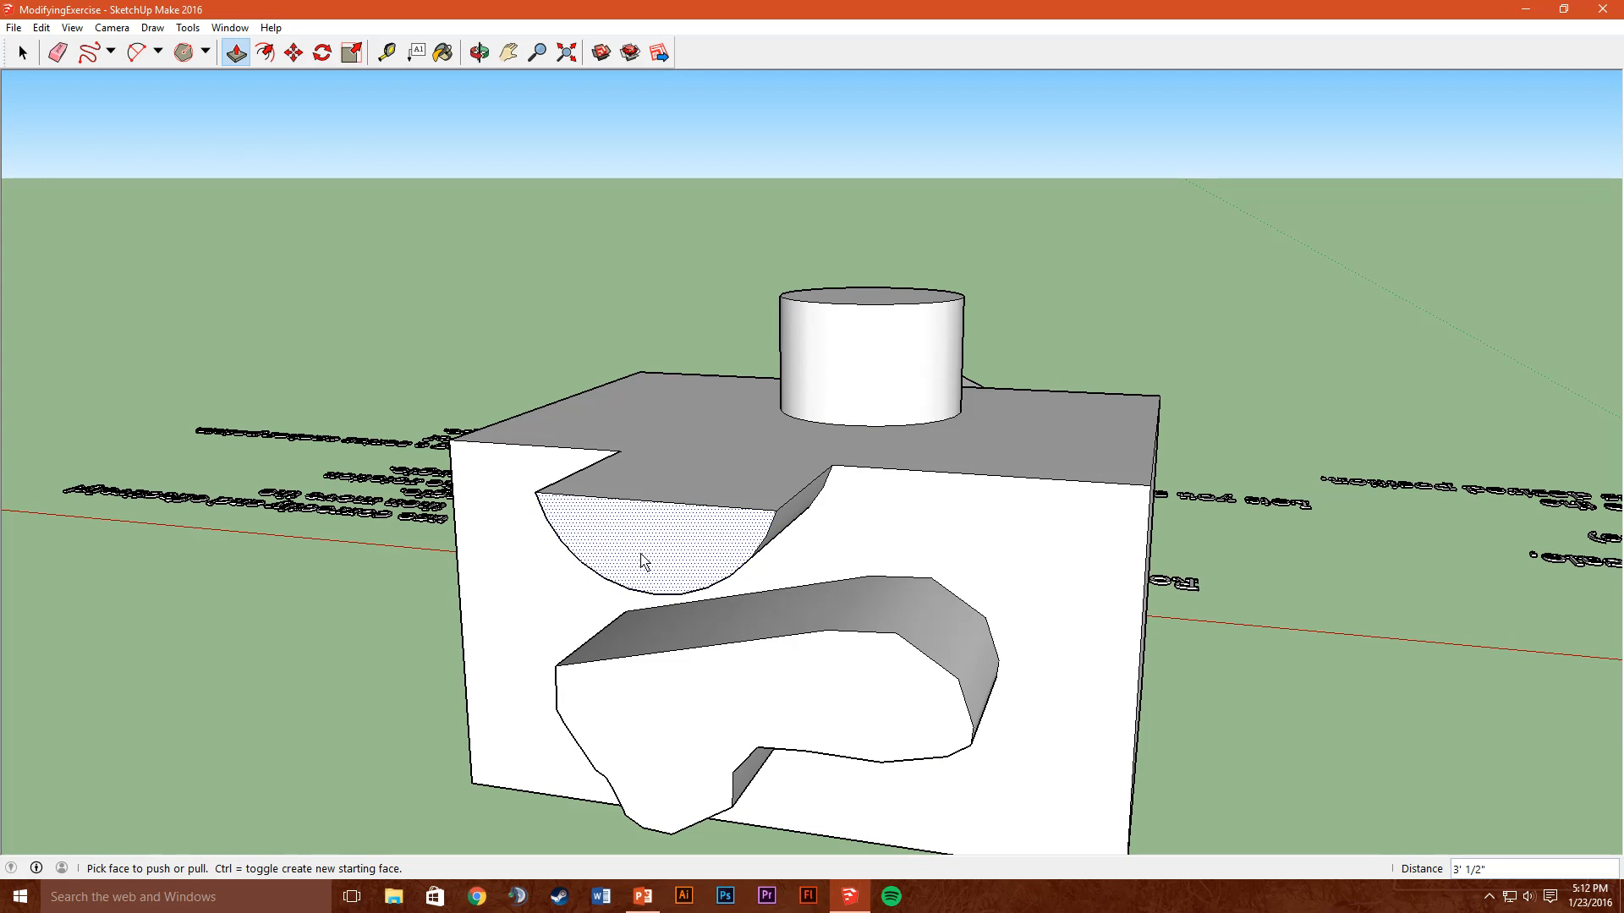
middle_drag(643, 560, 1026, 474)
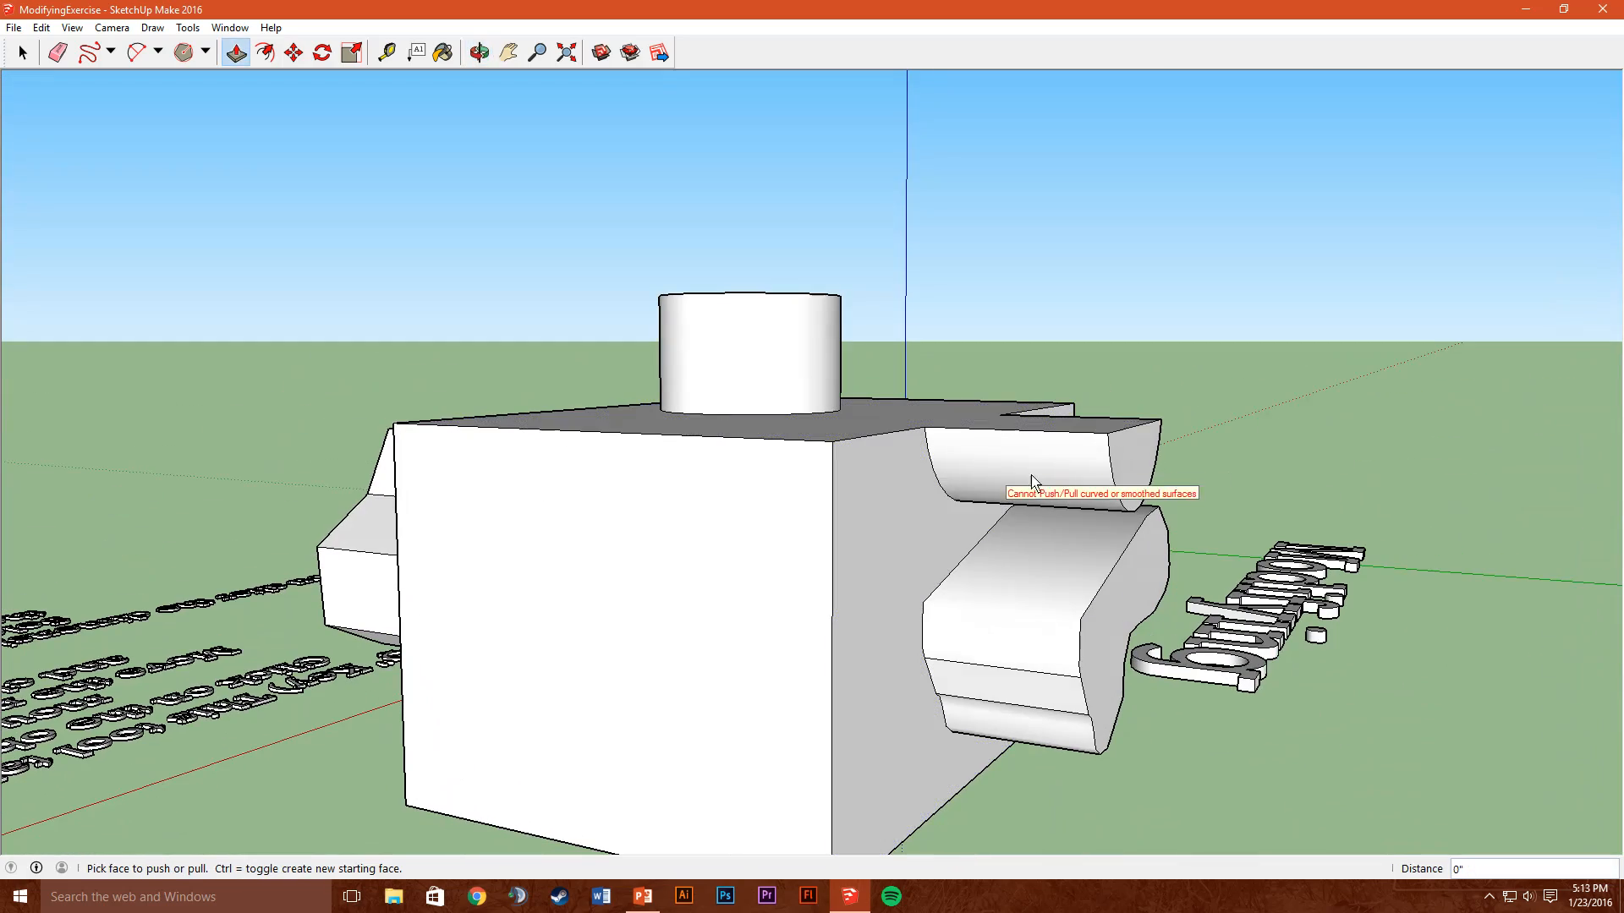
Select the whole box with its cylinder and attached extrusions and delete it
middle_drag(677, 460, 1154, 568)
middle_drag(707, 450, 936, 475)
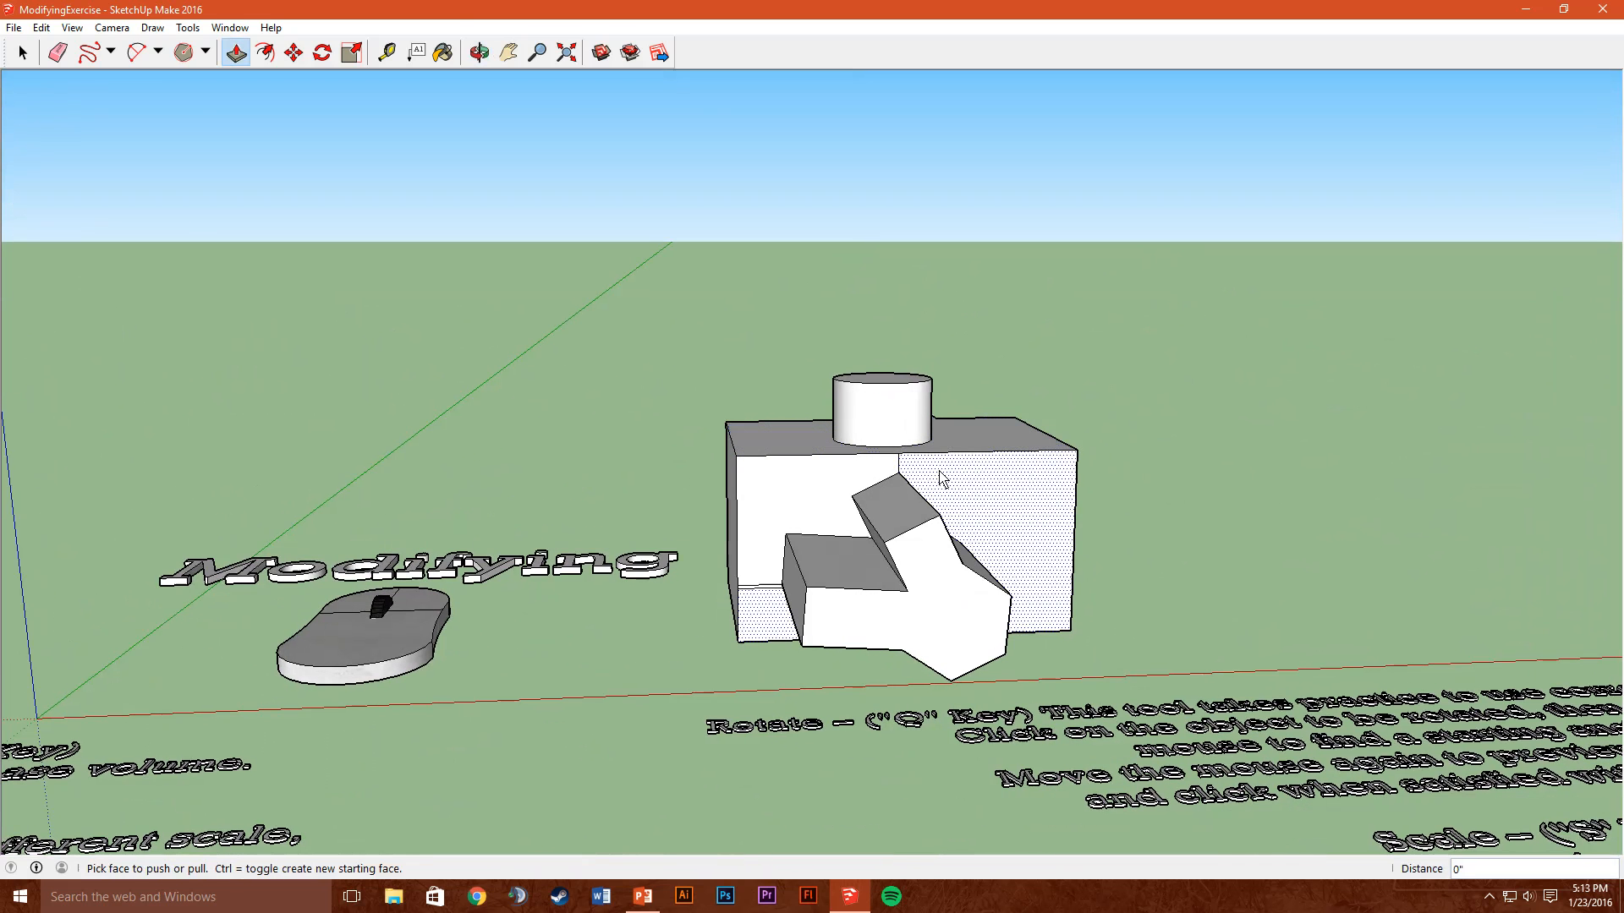
key(space)
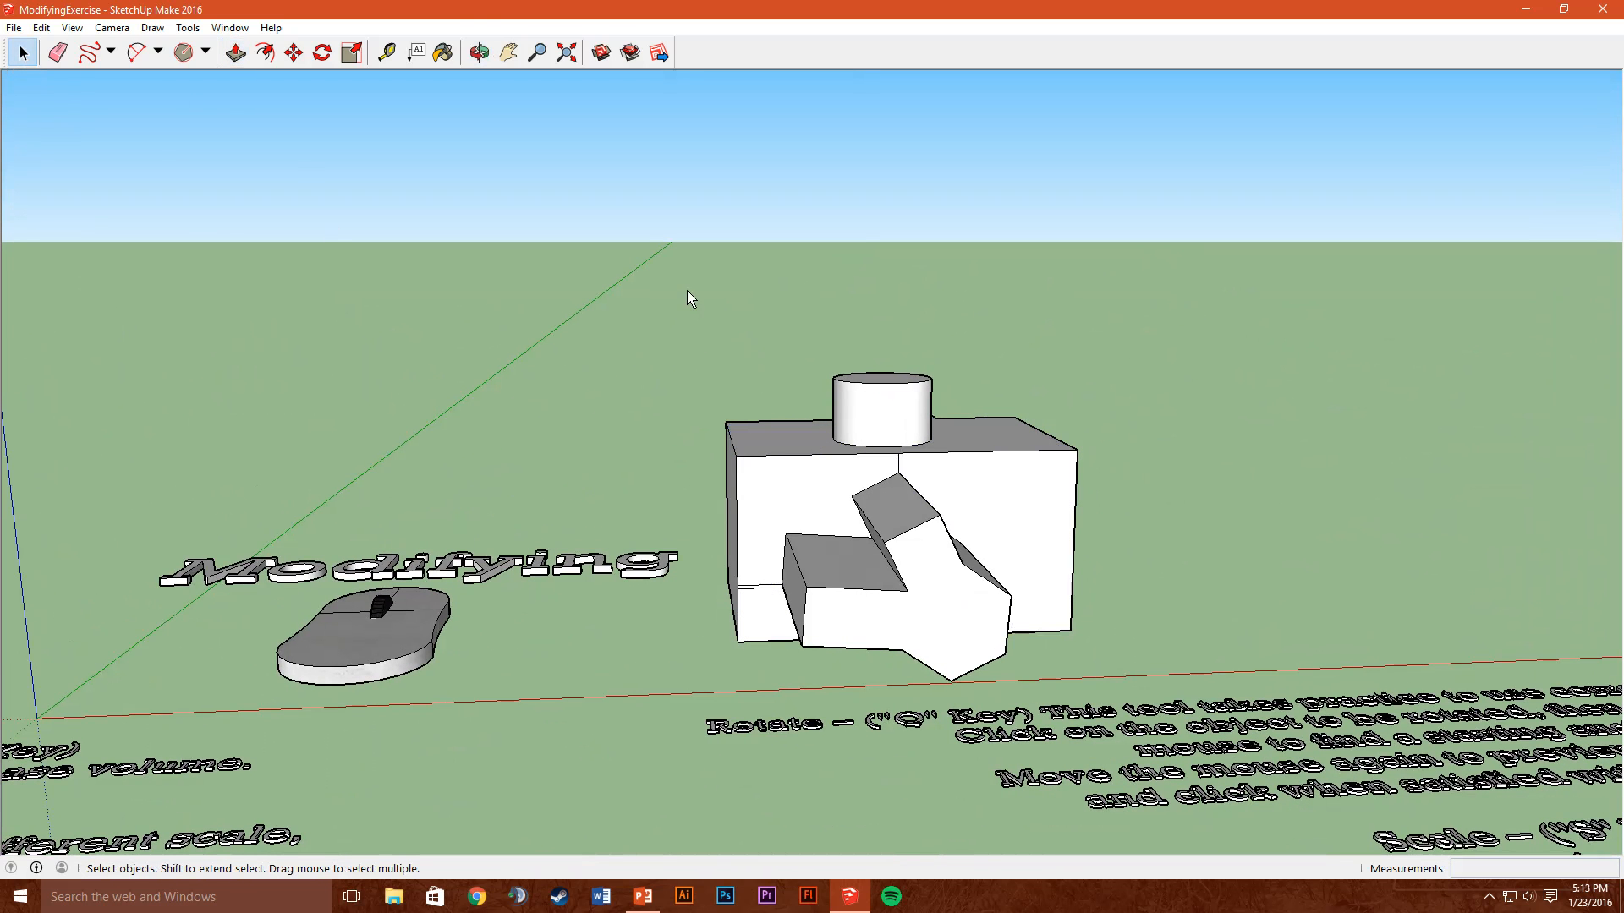
drag(687, 291, 1189, 695)
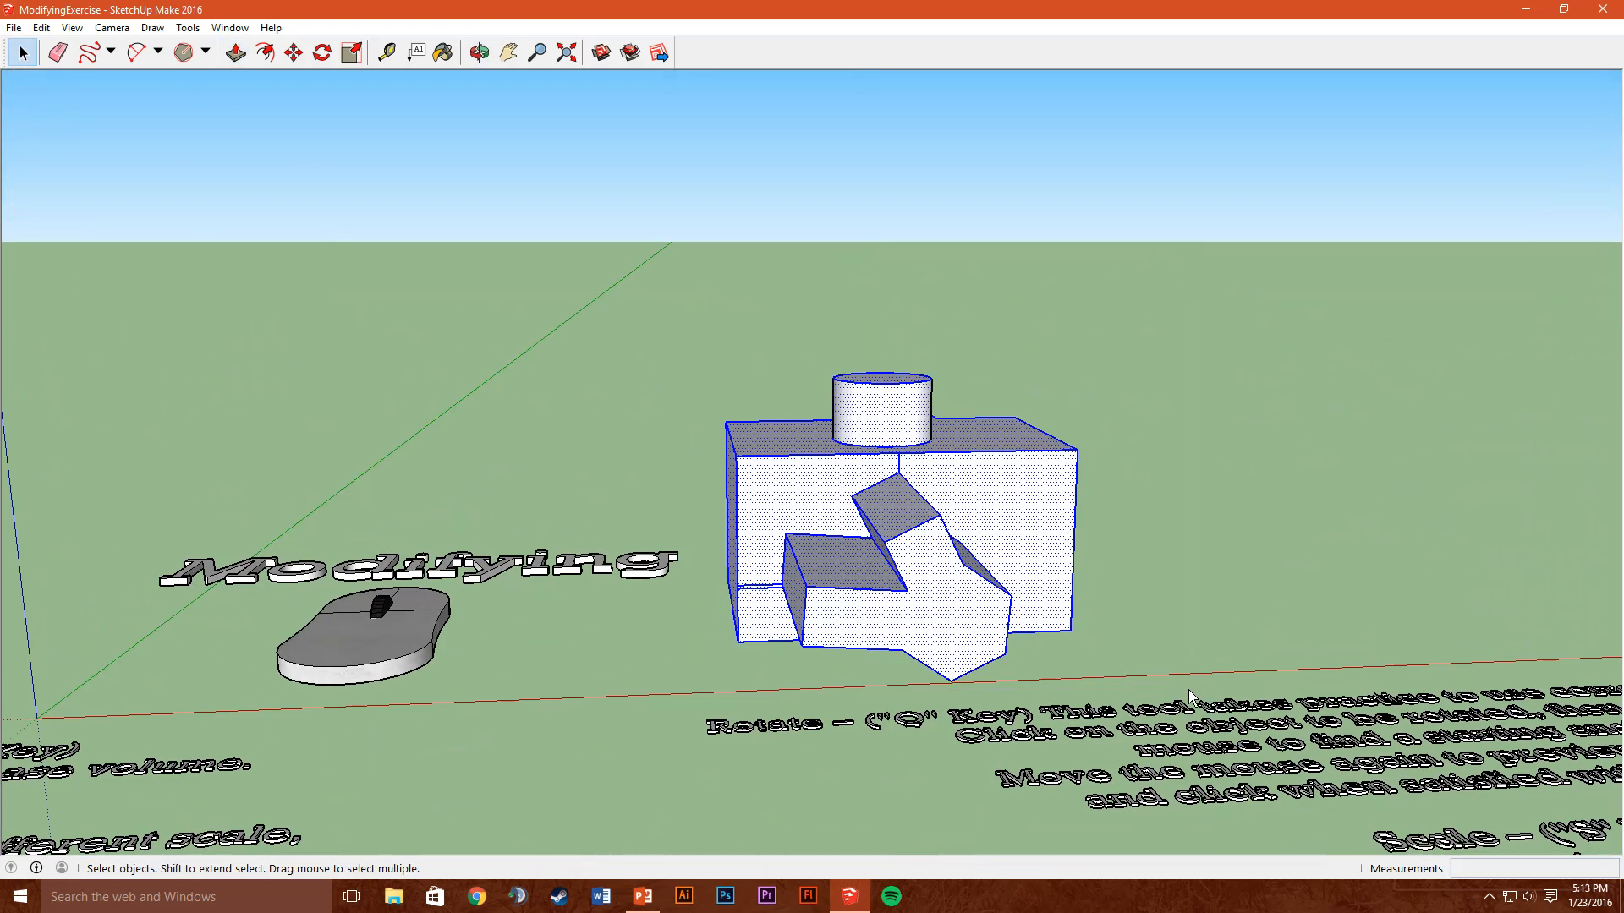
key(Delete)
Draw a long rectangle on the empty ground beside the "Modifying" title
middle_drag(830, 543, 880, 677)
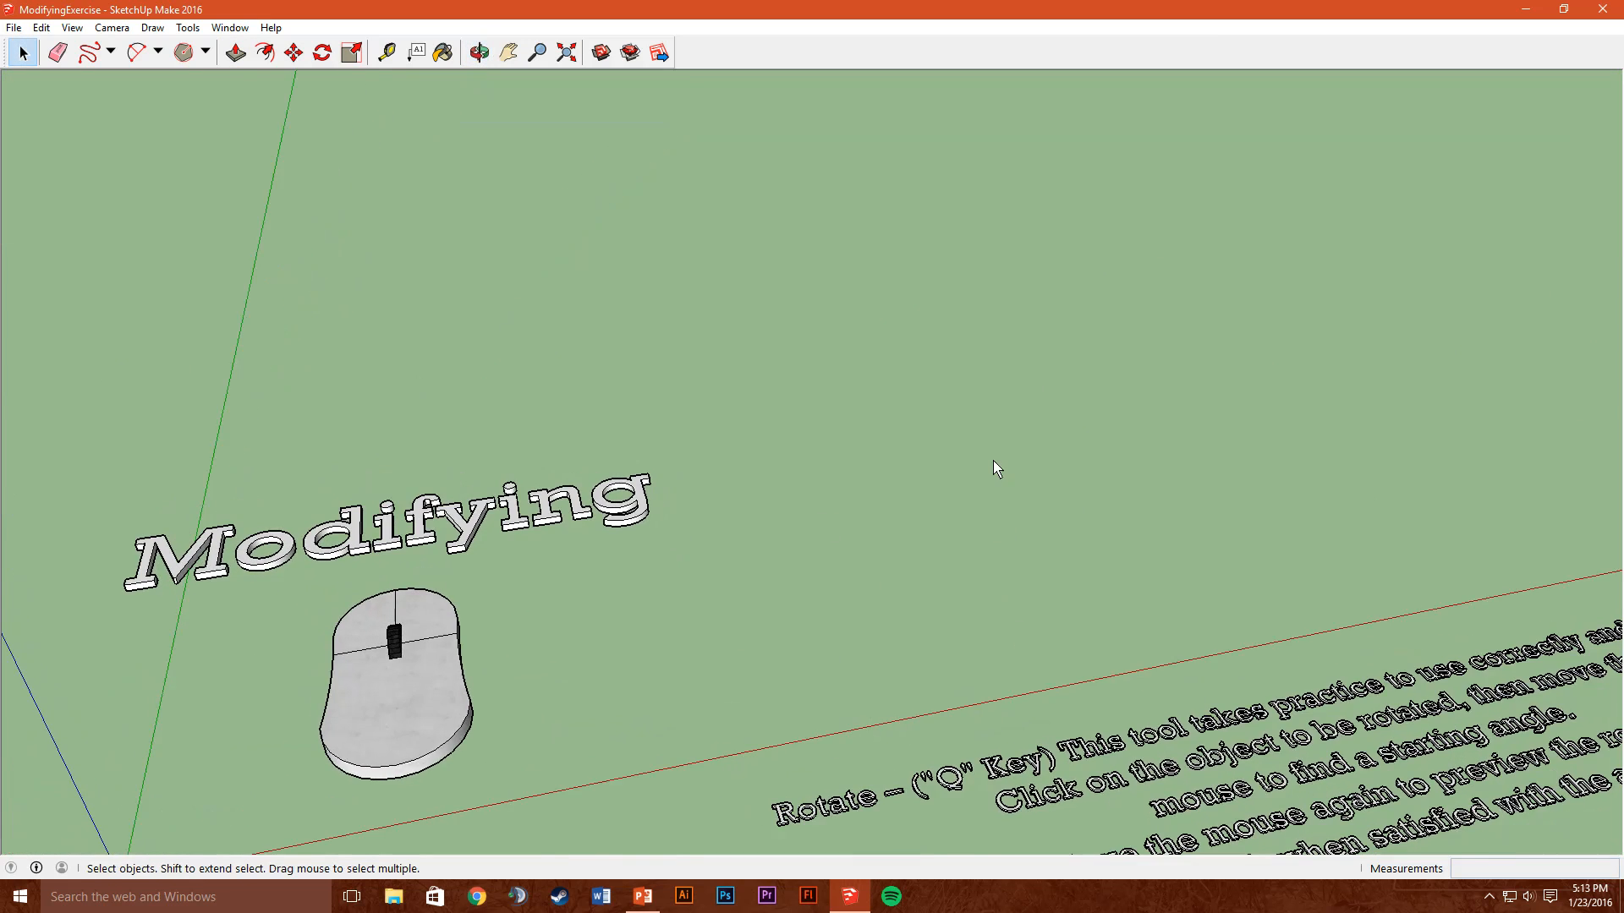
scroll(992, 460, up, 3)
middle_drag(976, 483, 865, 345)
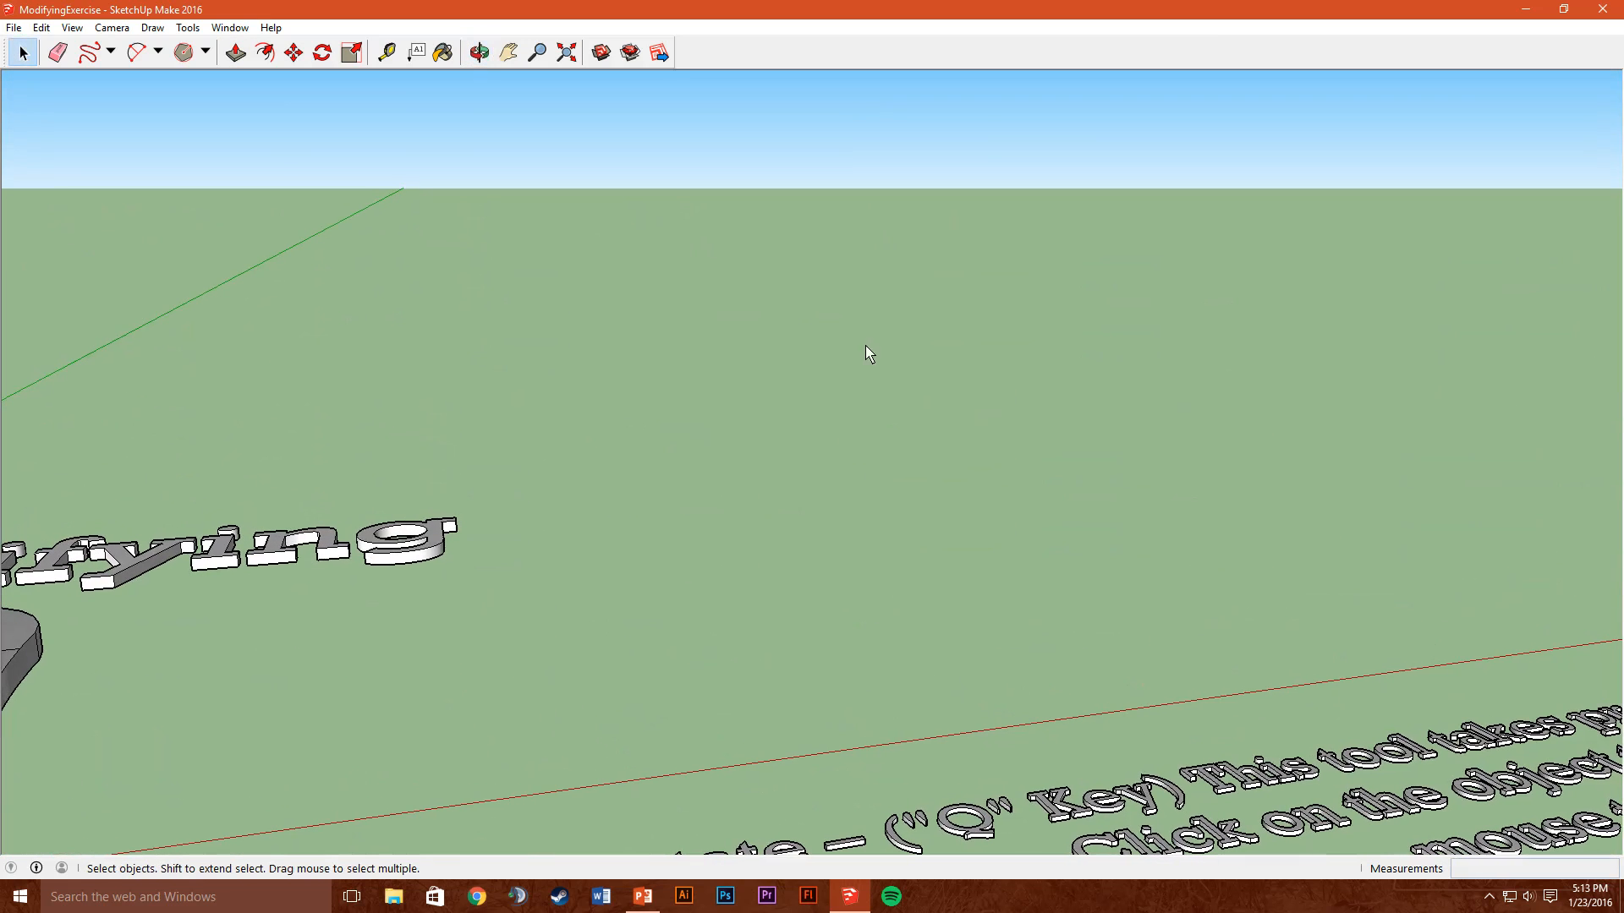
click(206, 55)
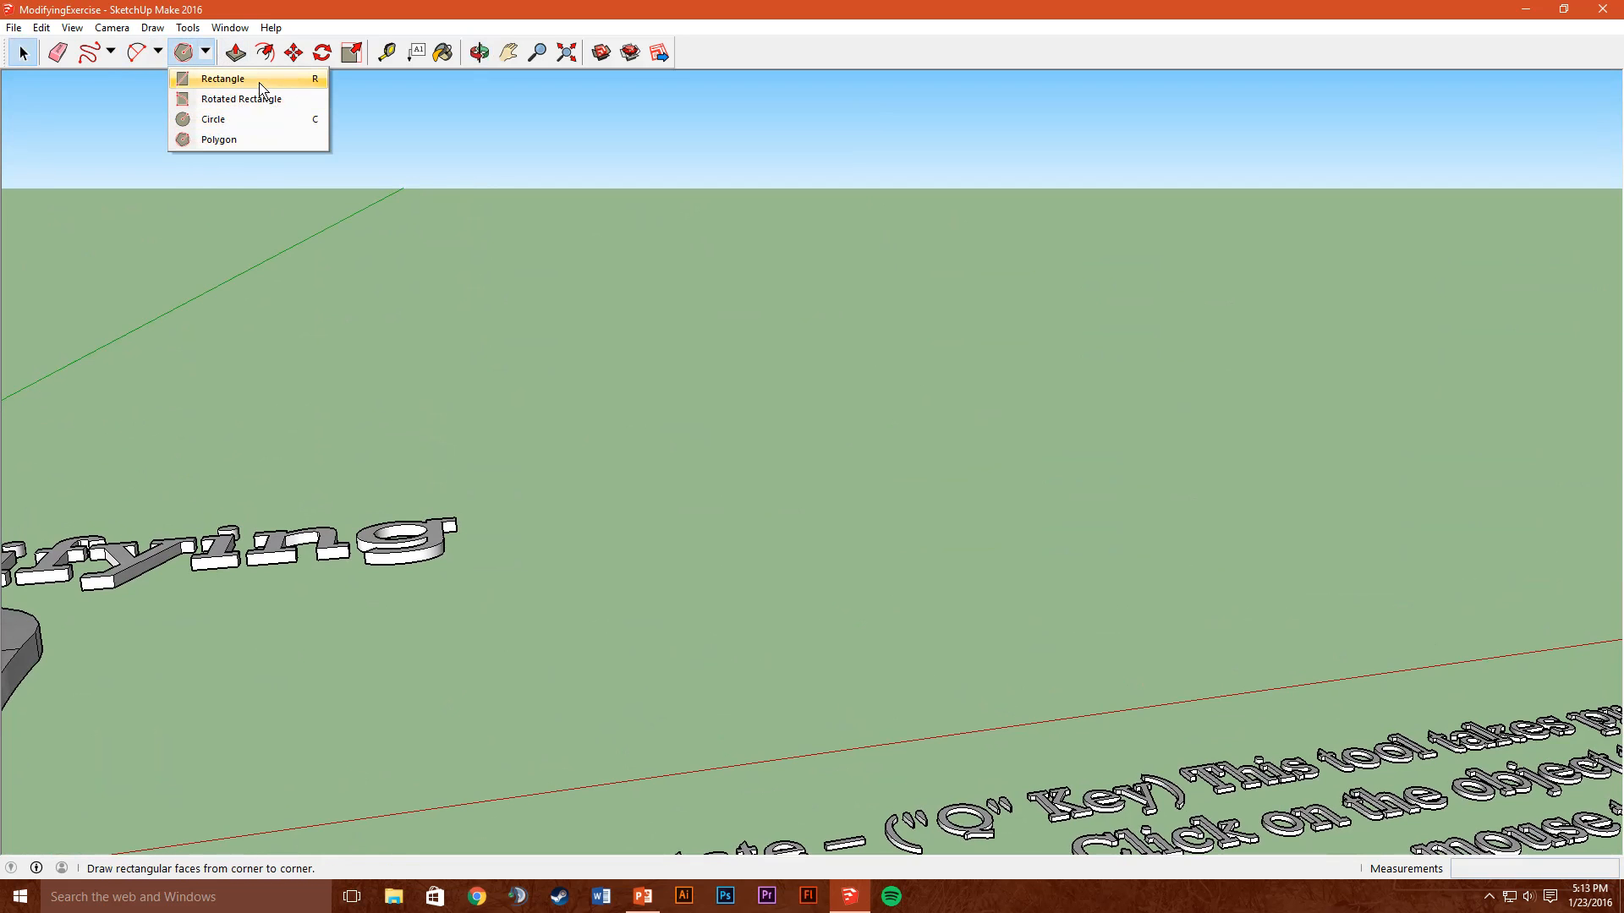
click(223, 79)
click(662, 444)
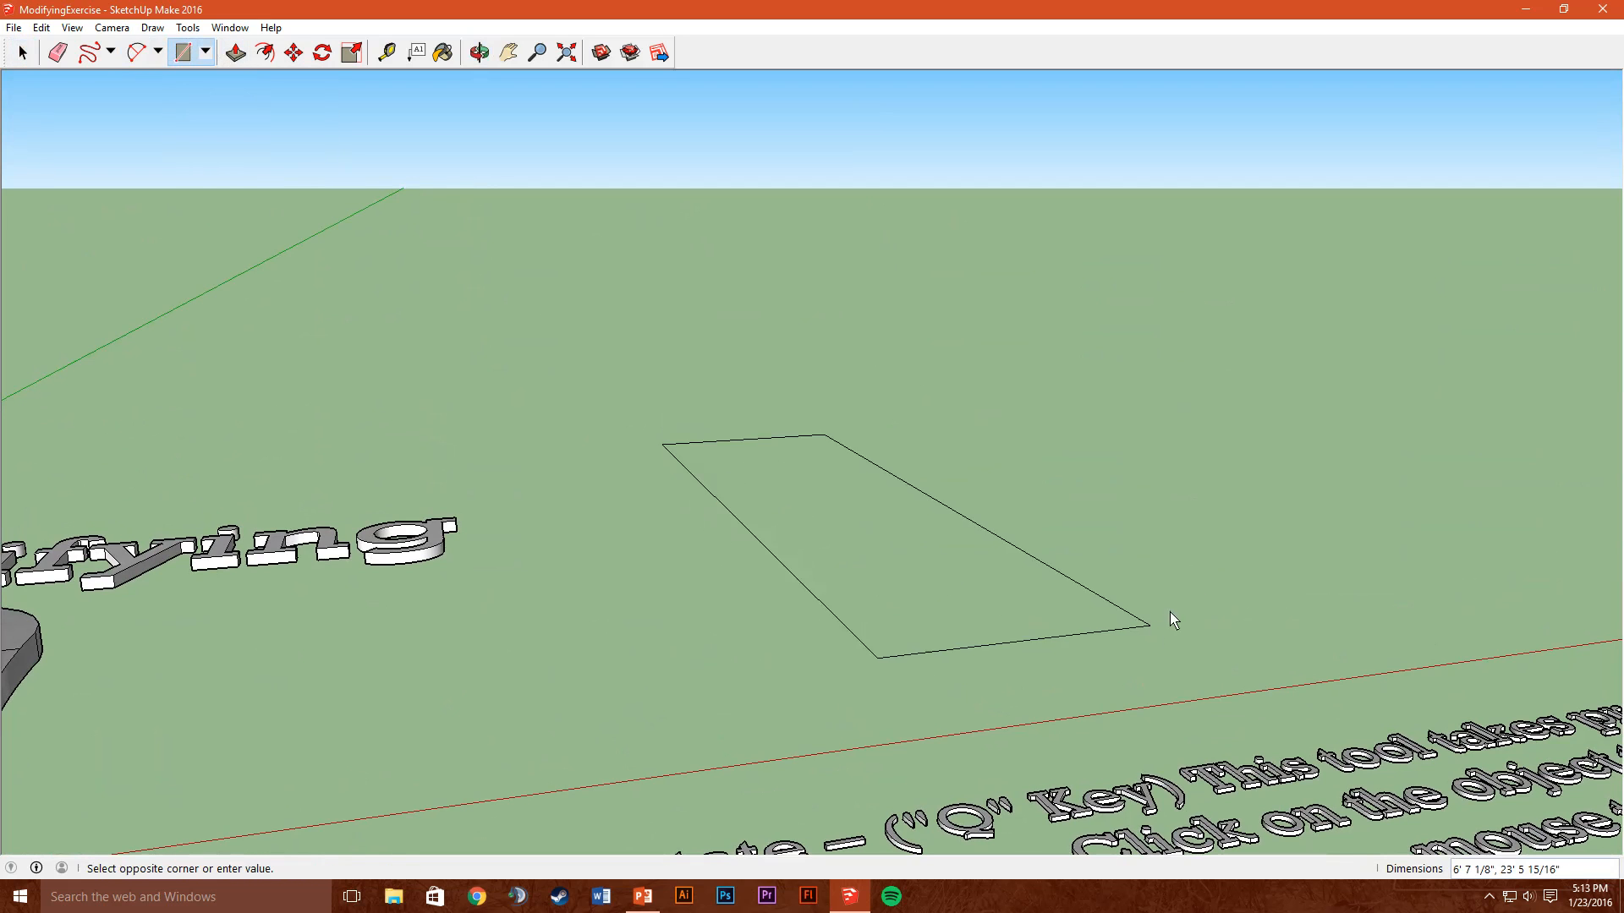
click(1175, 580)
Push/Pull the rectangle upward into a solid box
middle_drag(1175, 580, 281, 10)
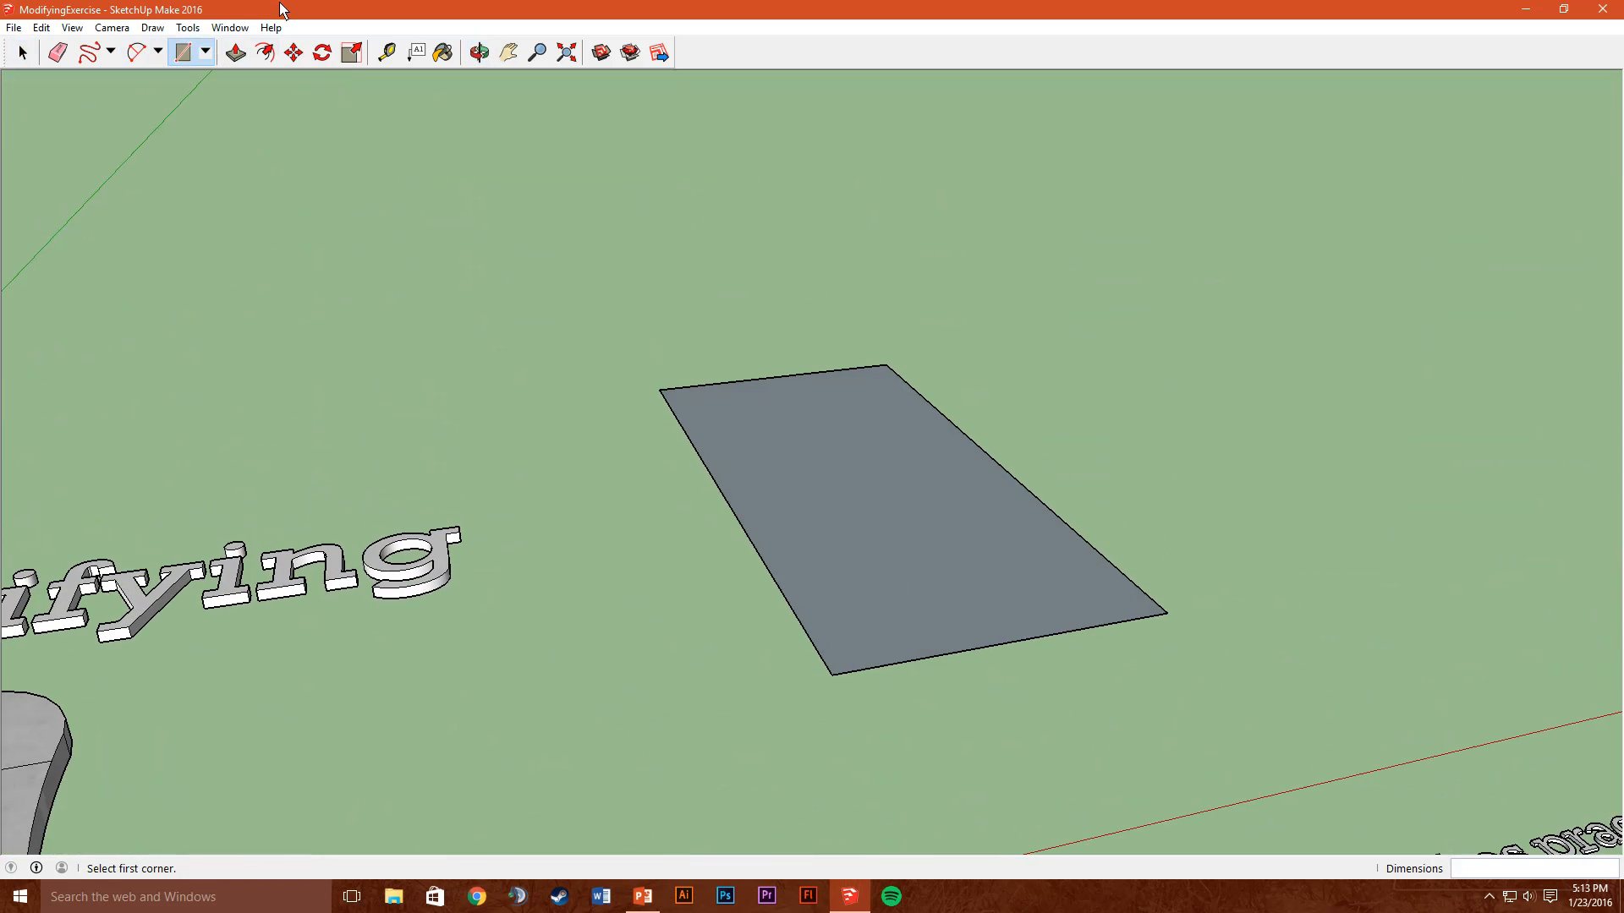
click(236, 53)
drag(923, 580, 943, 305)
Draw a deep downward-bulging arc on the box's long side face with both ends on its upper edge
middle_drag(631, 417, 1160, 326)
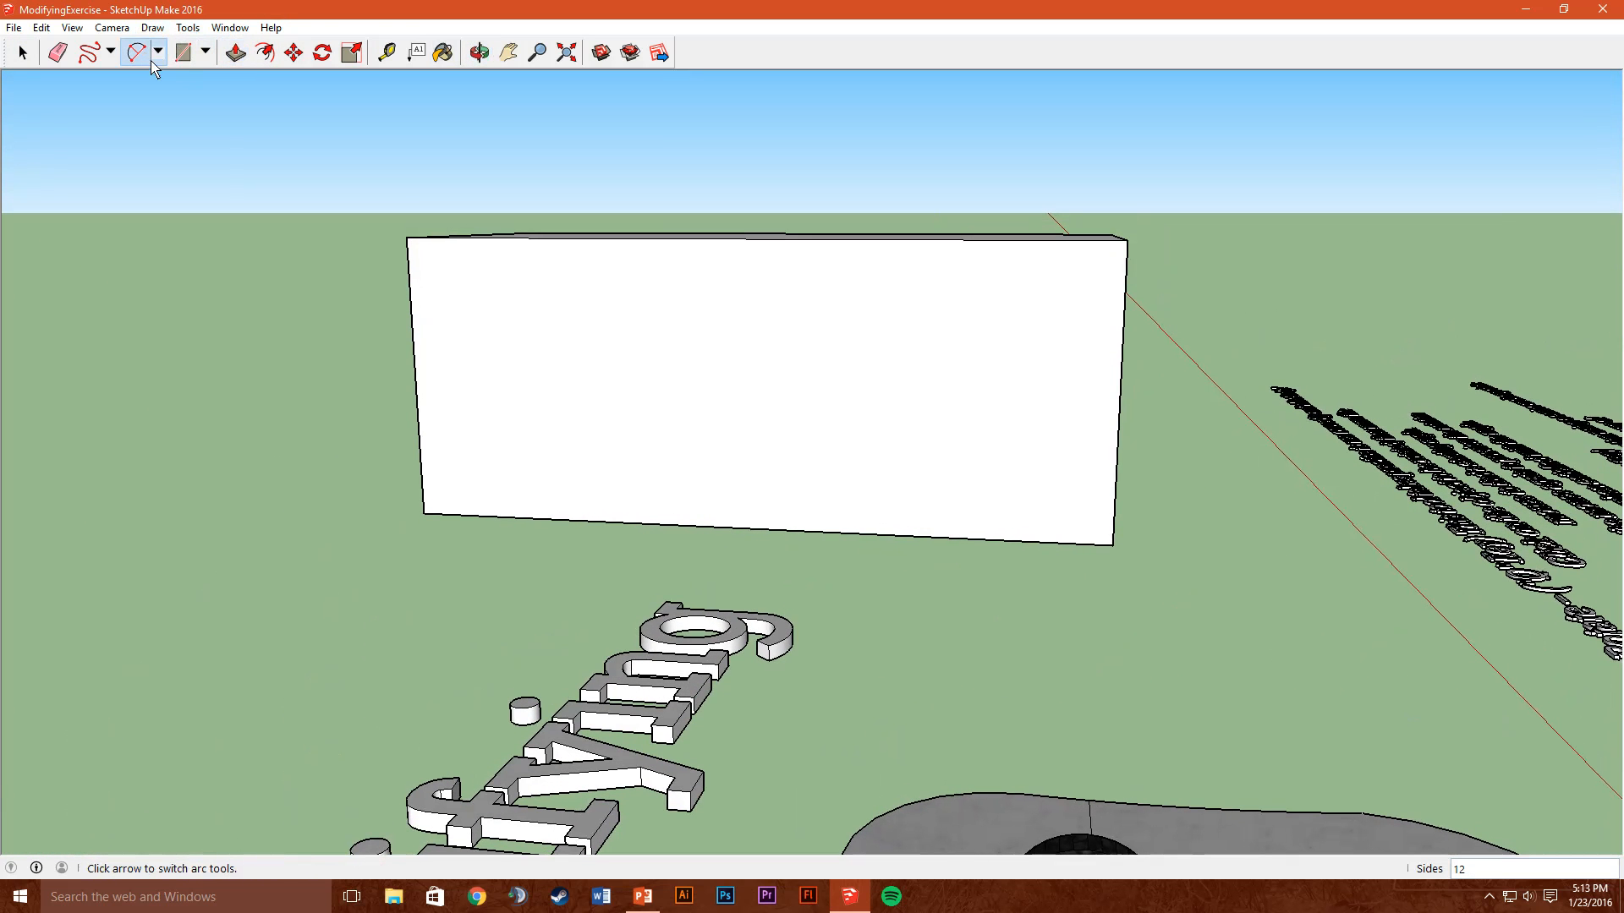
click(585, 240)
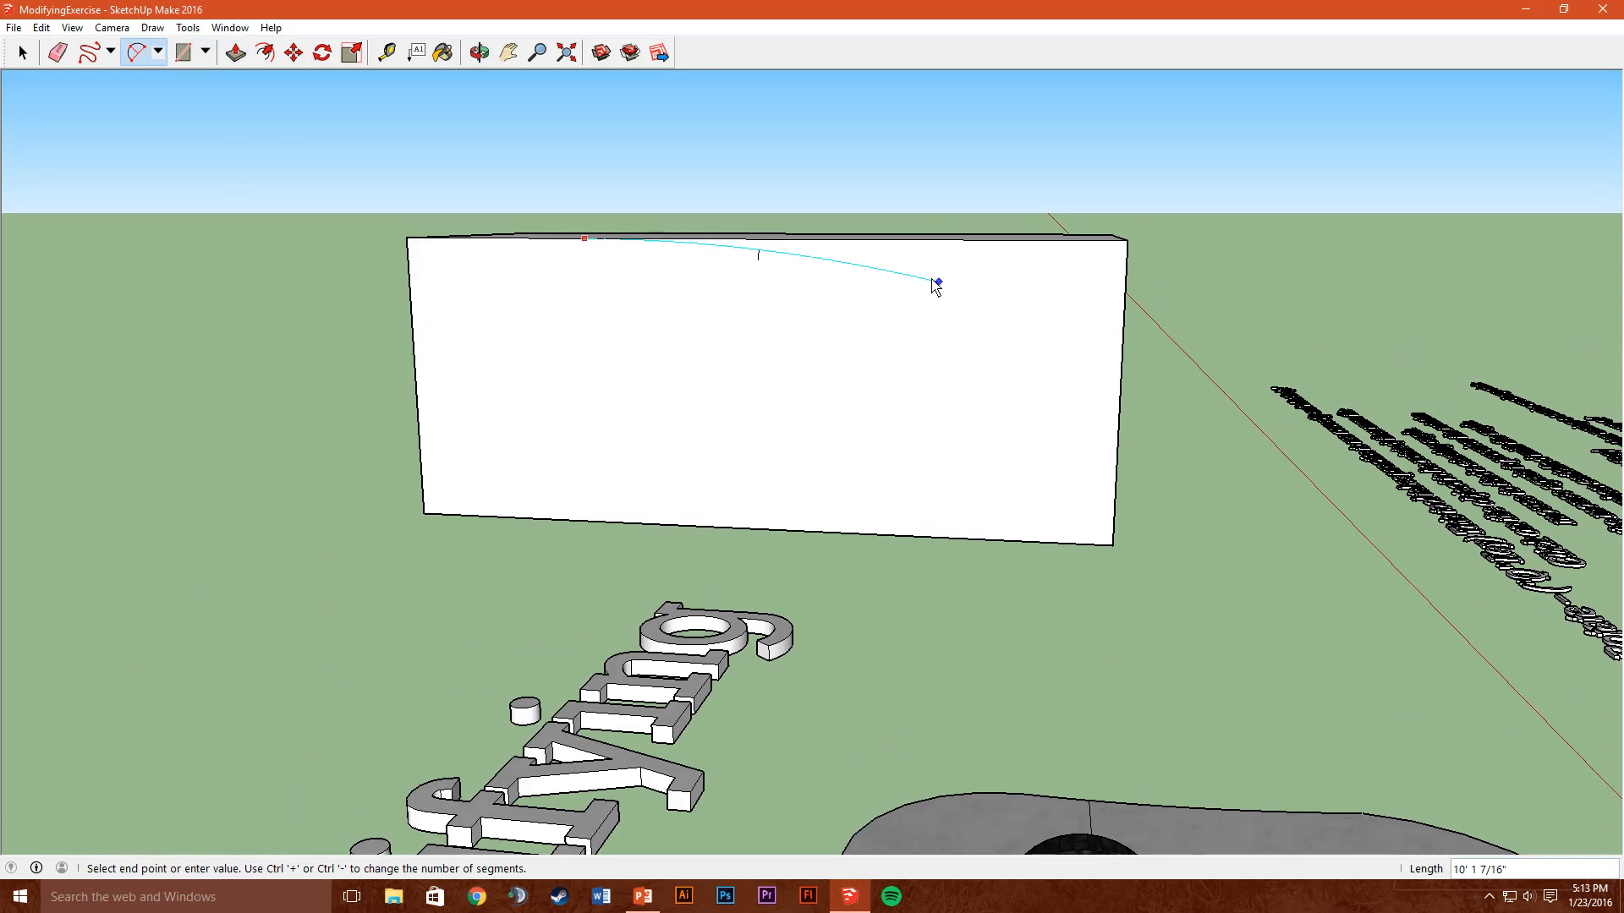
click(905, 240)
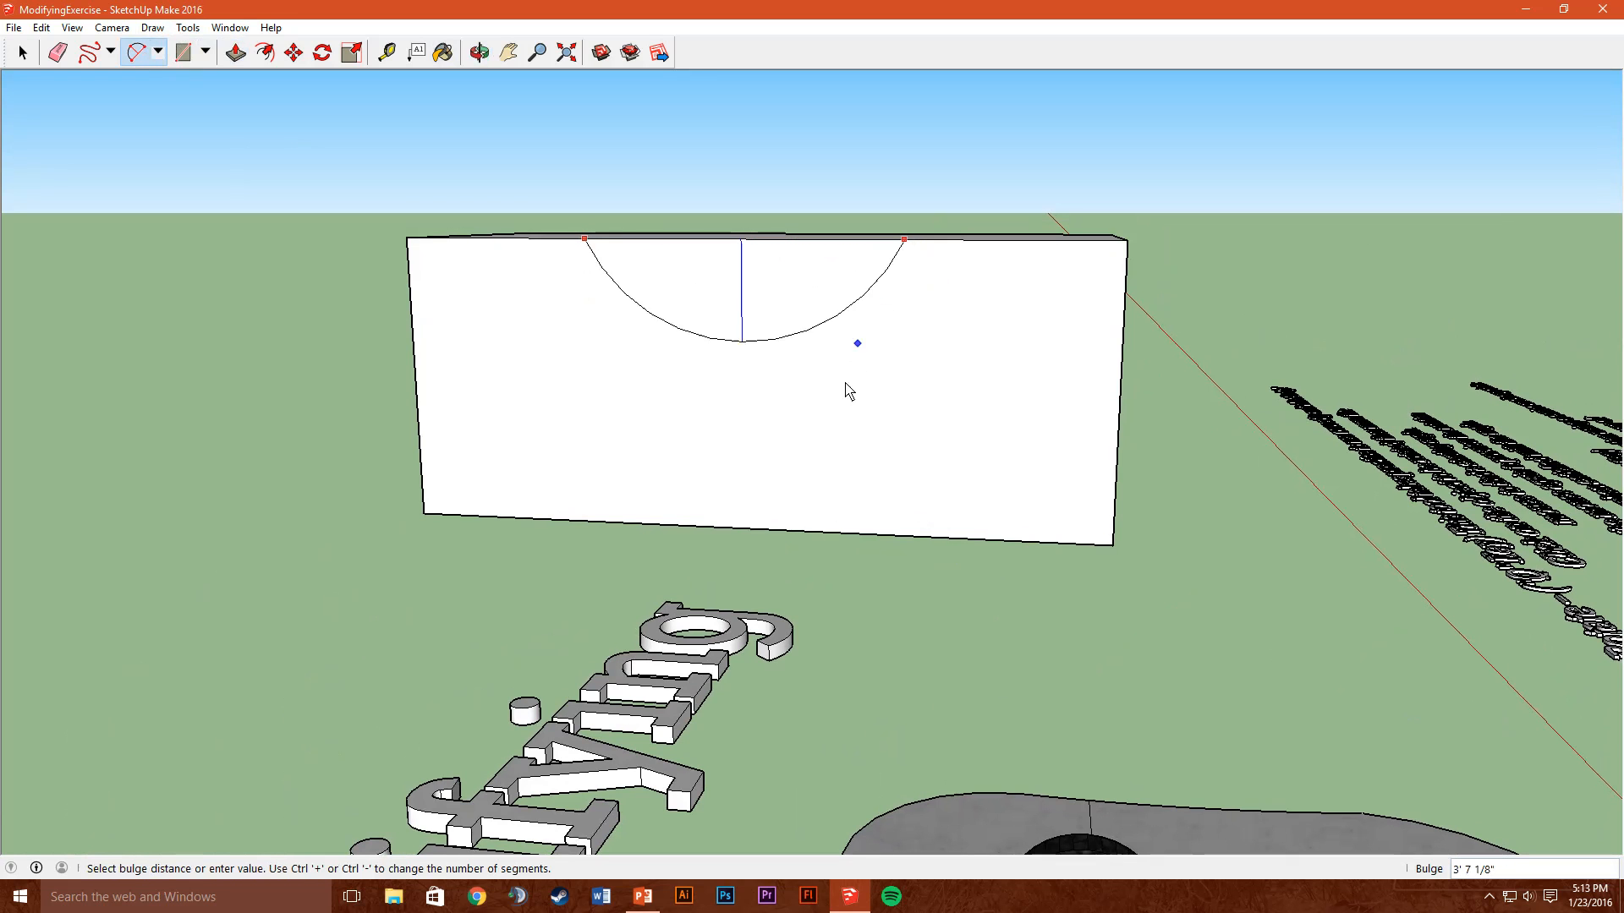
click(817, 445)
Push the half-round face partway into the box to start a curved recess
middle_drag(841, 330, 734, 571)
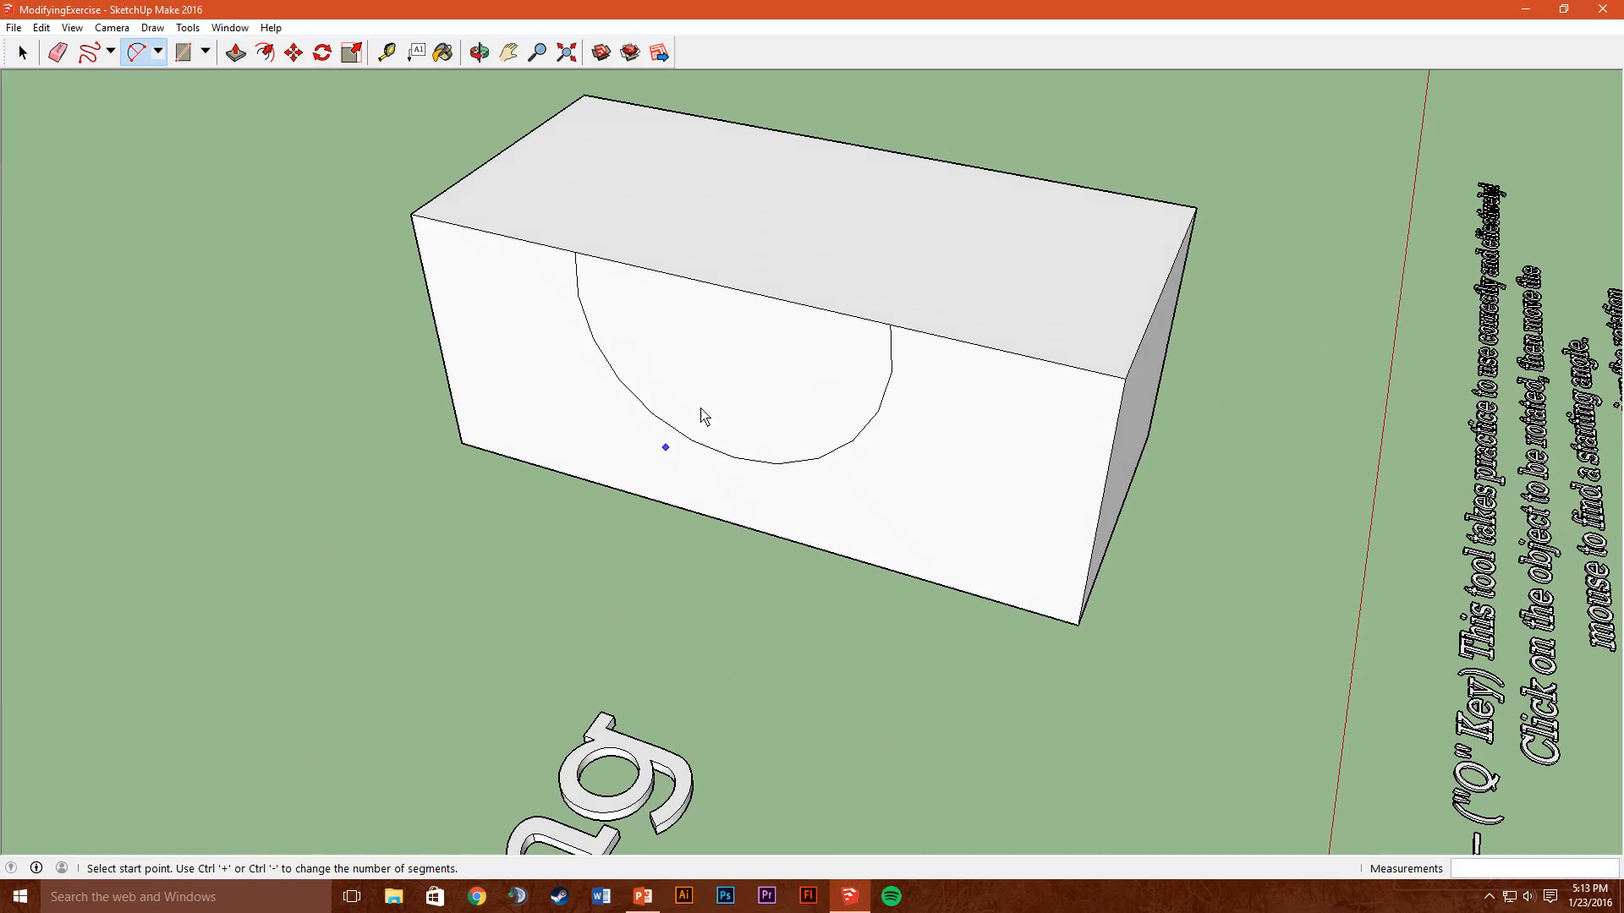
key(p)
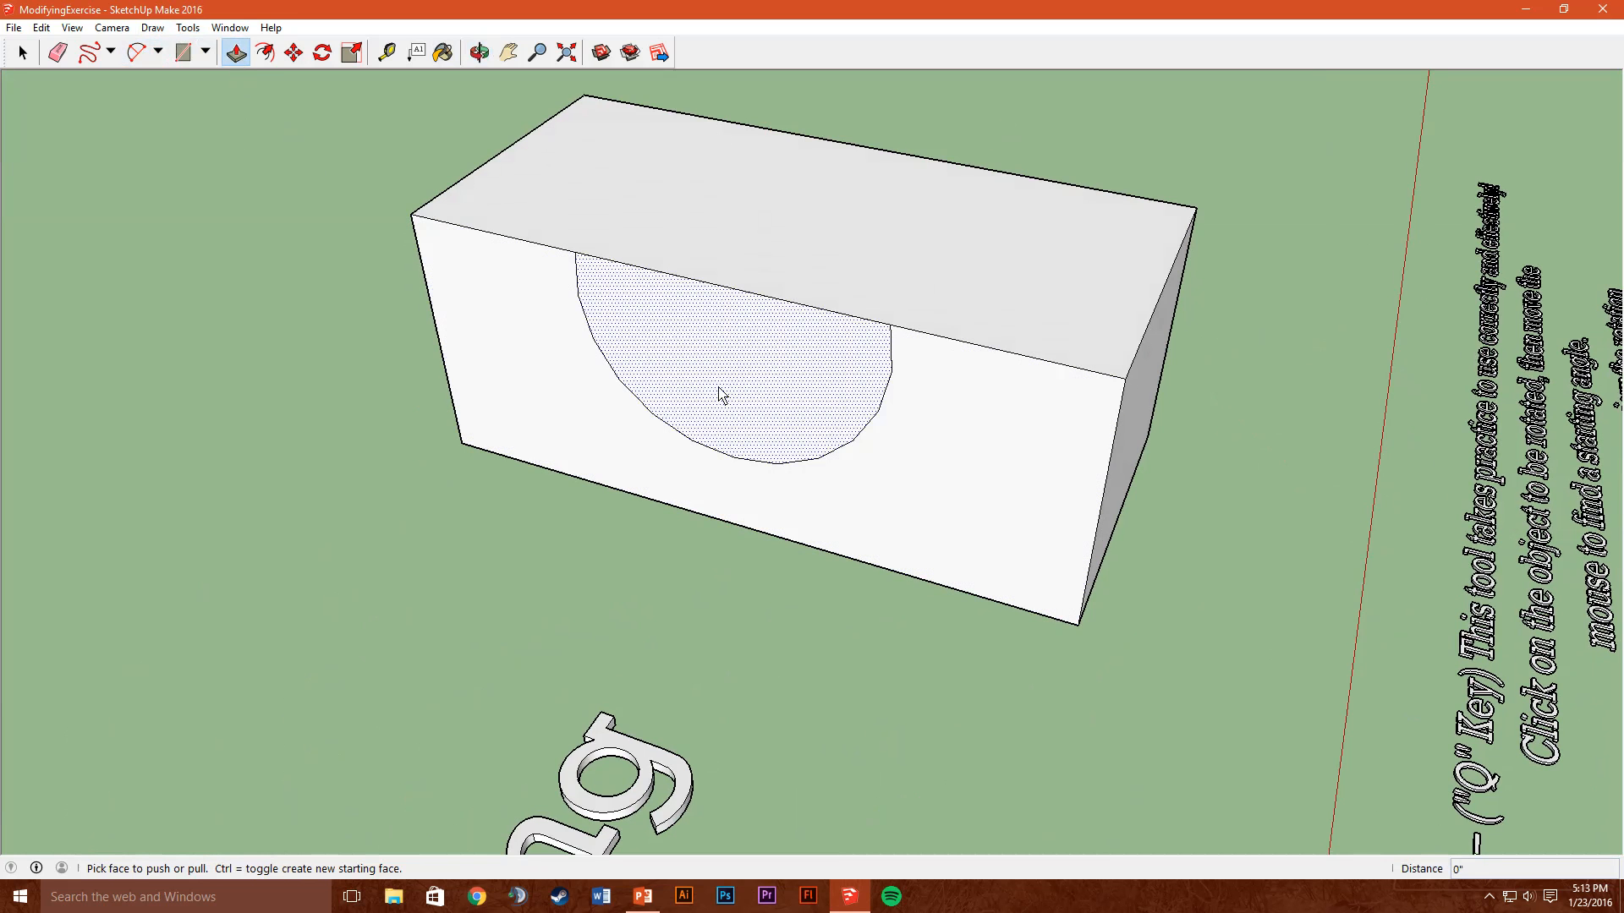
click(755, 372)
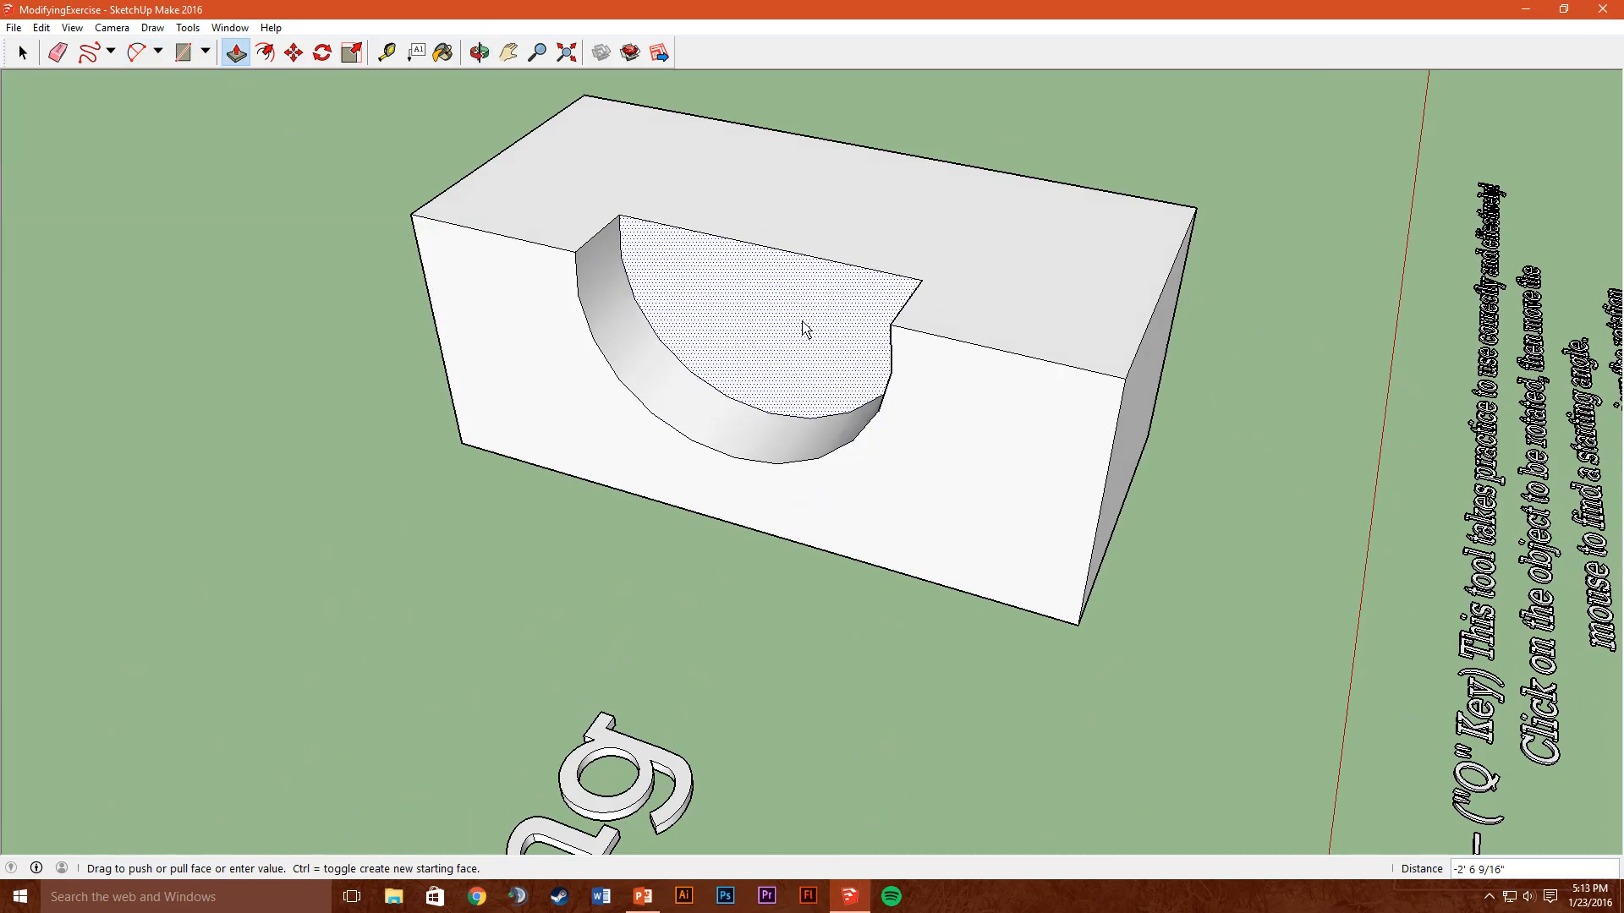
click(755, 313)
Push the recess's inner face about 3' 10" further to the box's back face, cutting the curved channel right through
middle_drag(755, 313, 819, 482)
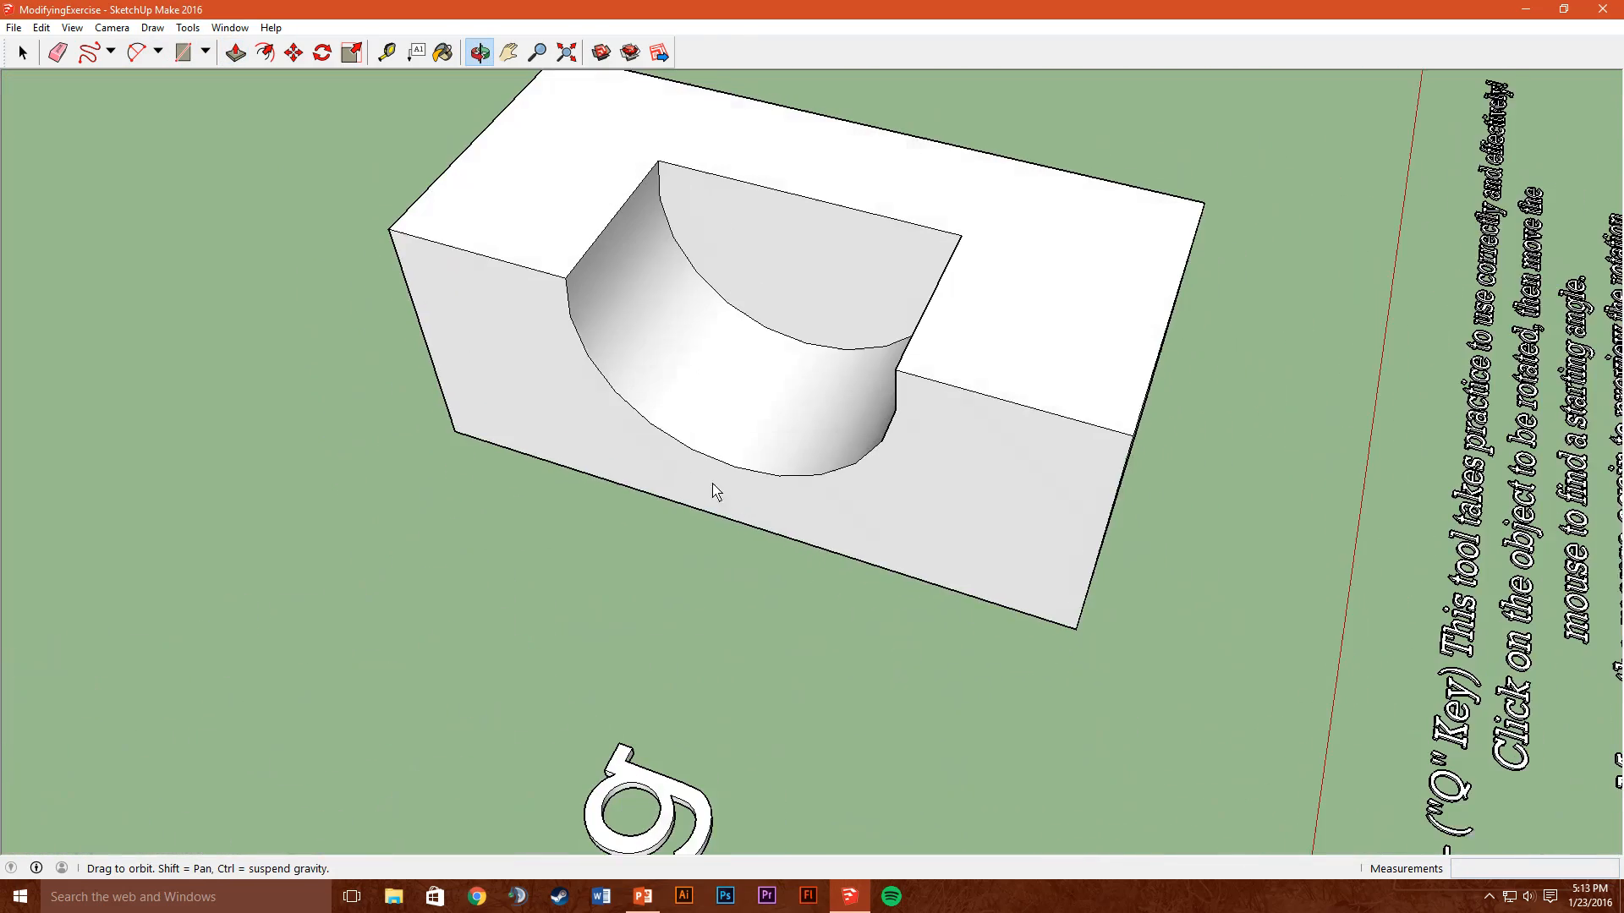
click(791, 280)
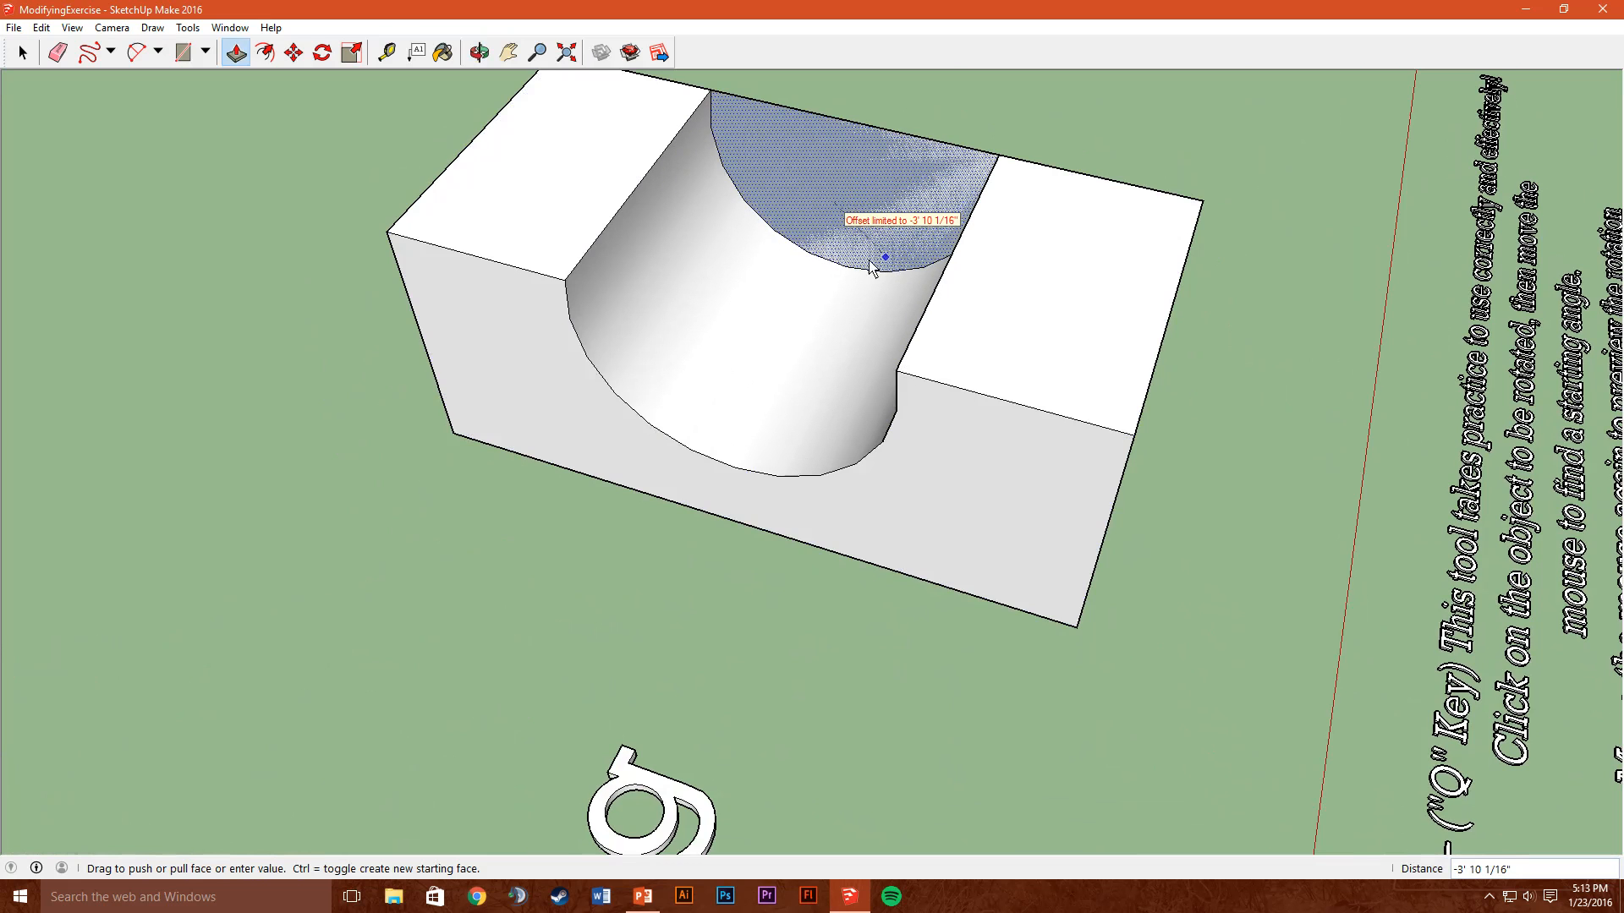
click(915, 186)
mouse_move(812, 235)
middle_down()
mouse_move(873, 87)
mouse_move(711, 312)
mouse_move(849, 271)
mouse_move(465, 210)
mouse_move(848, 307)
mouse_move(621, 426)
mouse_move(1026, 434)
mouse_move(1065, 537)
mouse_move(732, 511)
mouse_move(768, 661)
mouse_move(442, 499)
mouse_move(250, 366)
mouse_move(453, 471)
mouse_move(605, 423)
mouse_move(917, 496)
mouse_move(1040, 561)
mouse_move(554, 487)
mouse_move(522, 394)
middle_up()
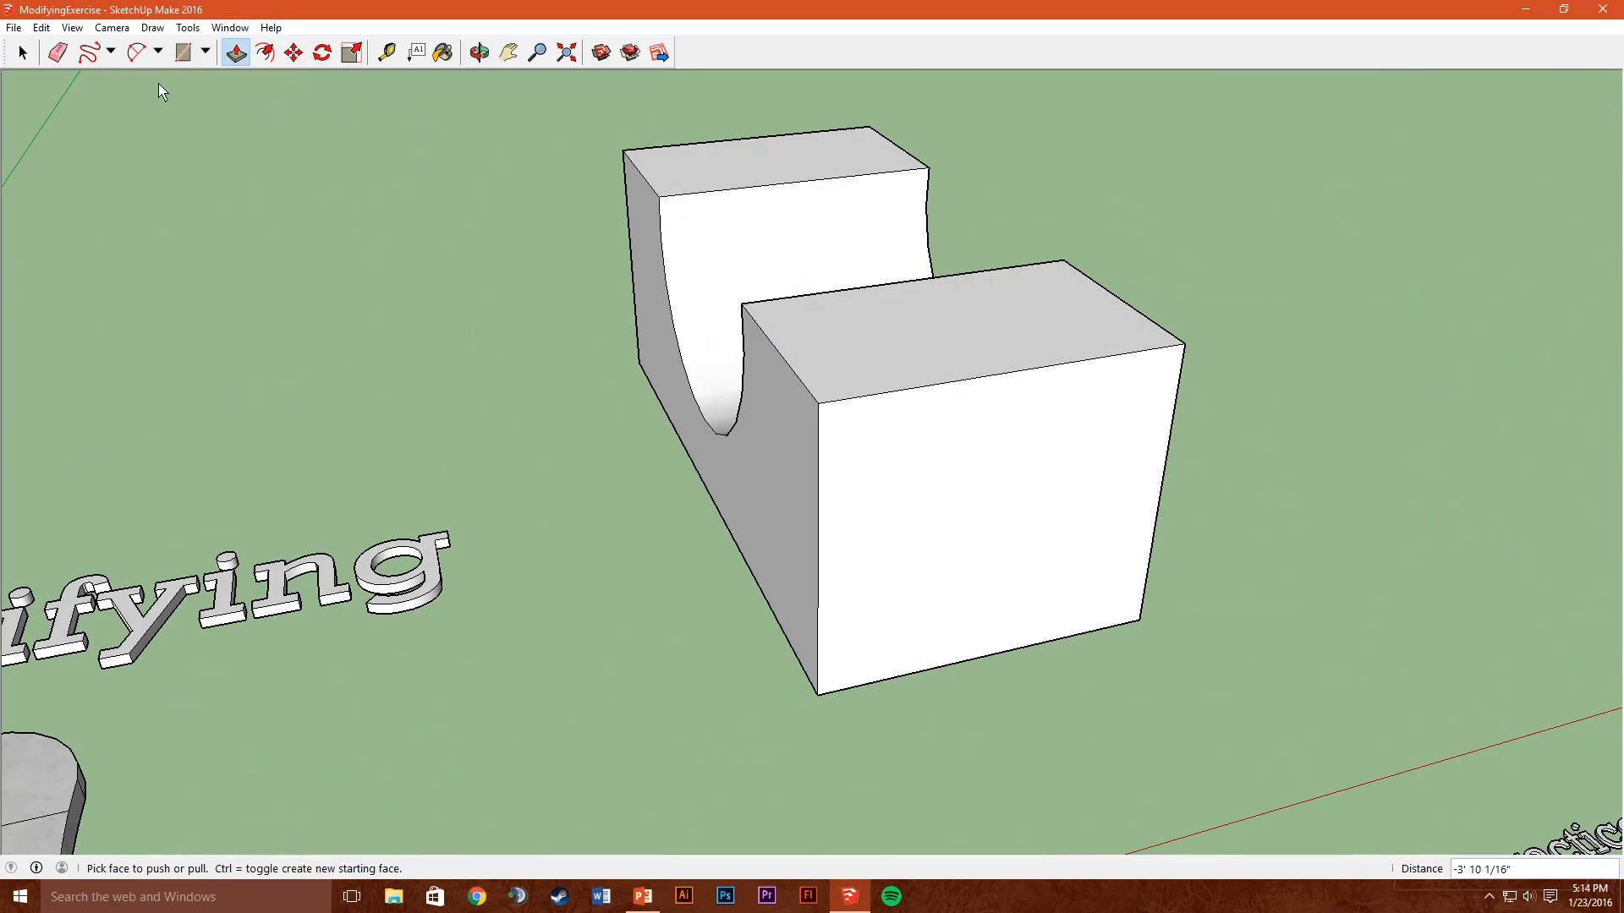
Draw a tall upward-bulging arc on the box's end face with both ends on its bottom edge
click(136, 52)
middle_drag(917, 530, 873, 506)
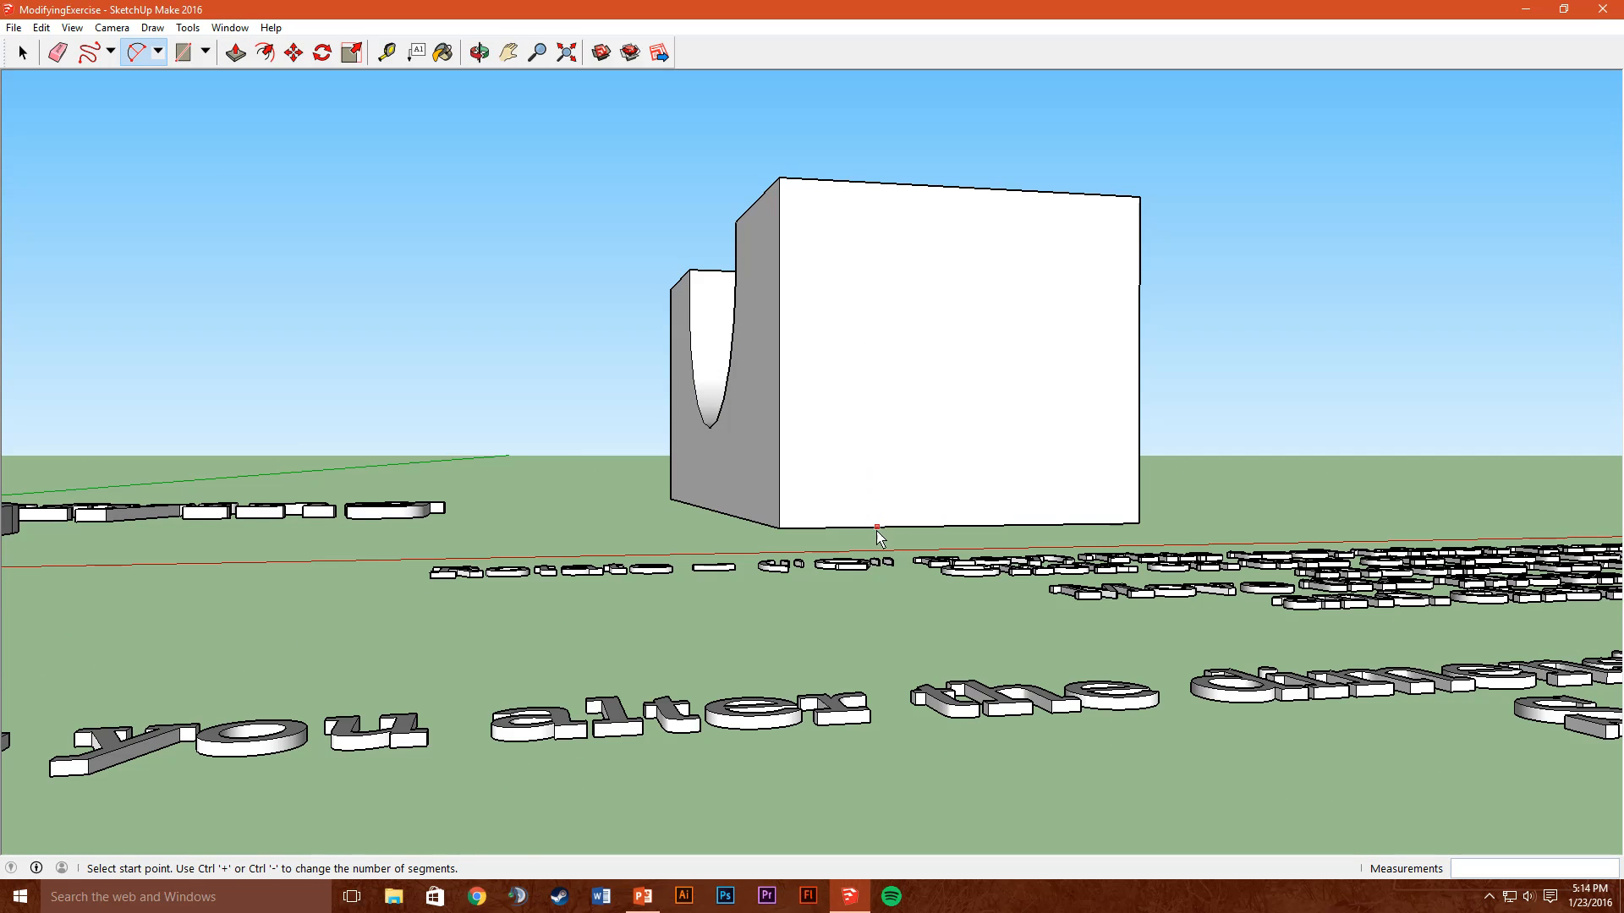
click(875, 527)
click(1078, 524)
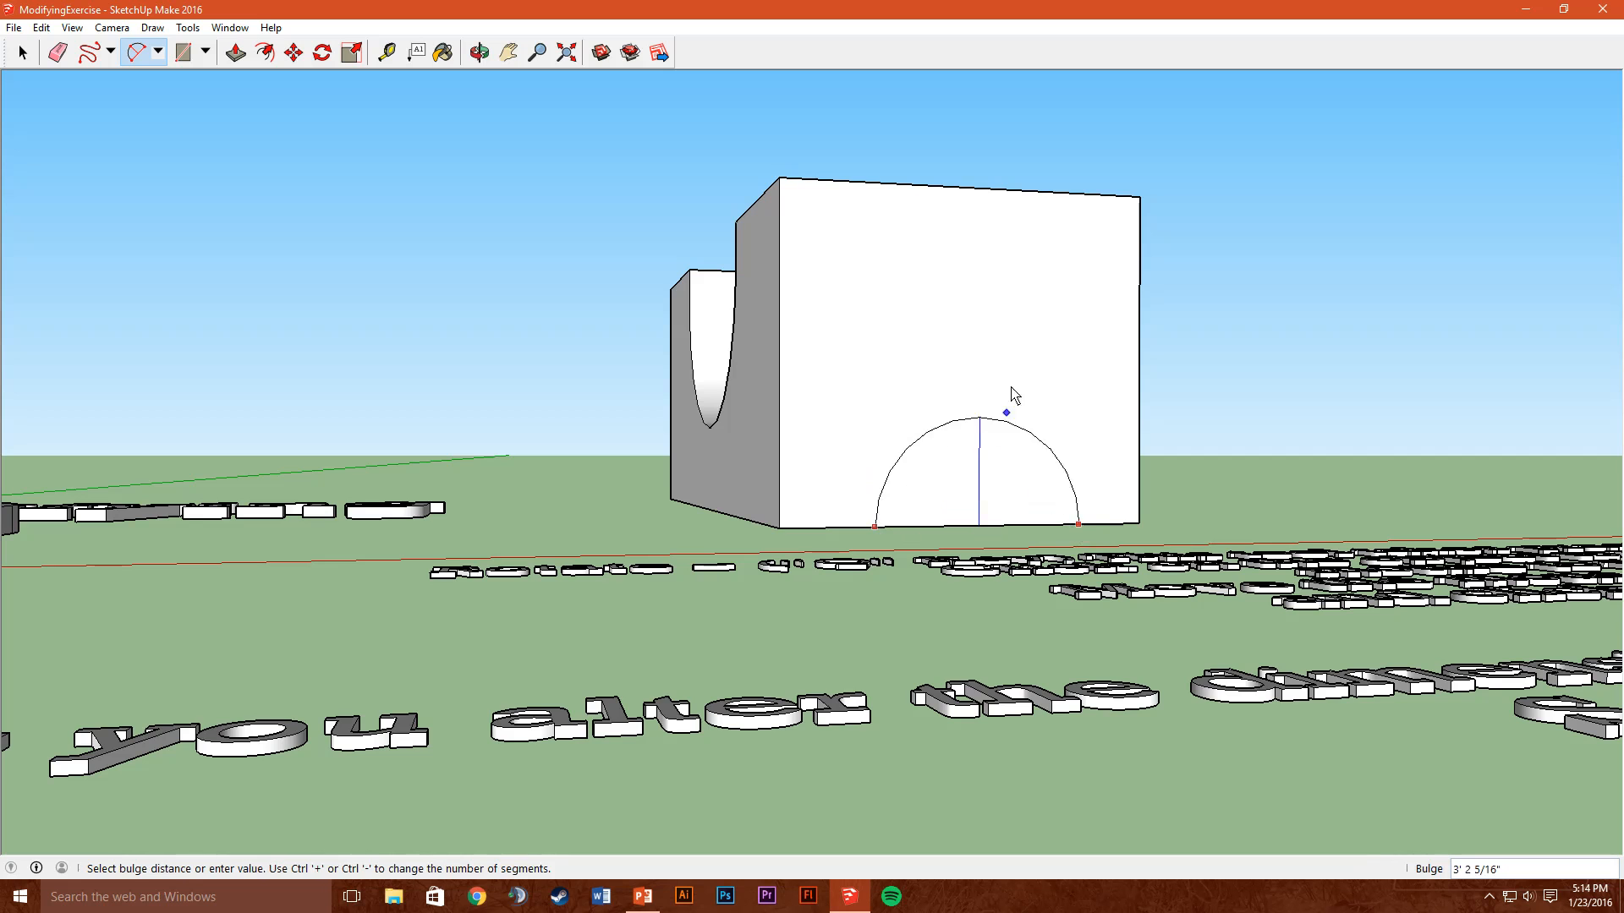
click(991, 302)
middle_drag(988, 313, 925, 270)
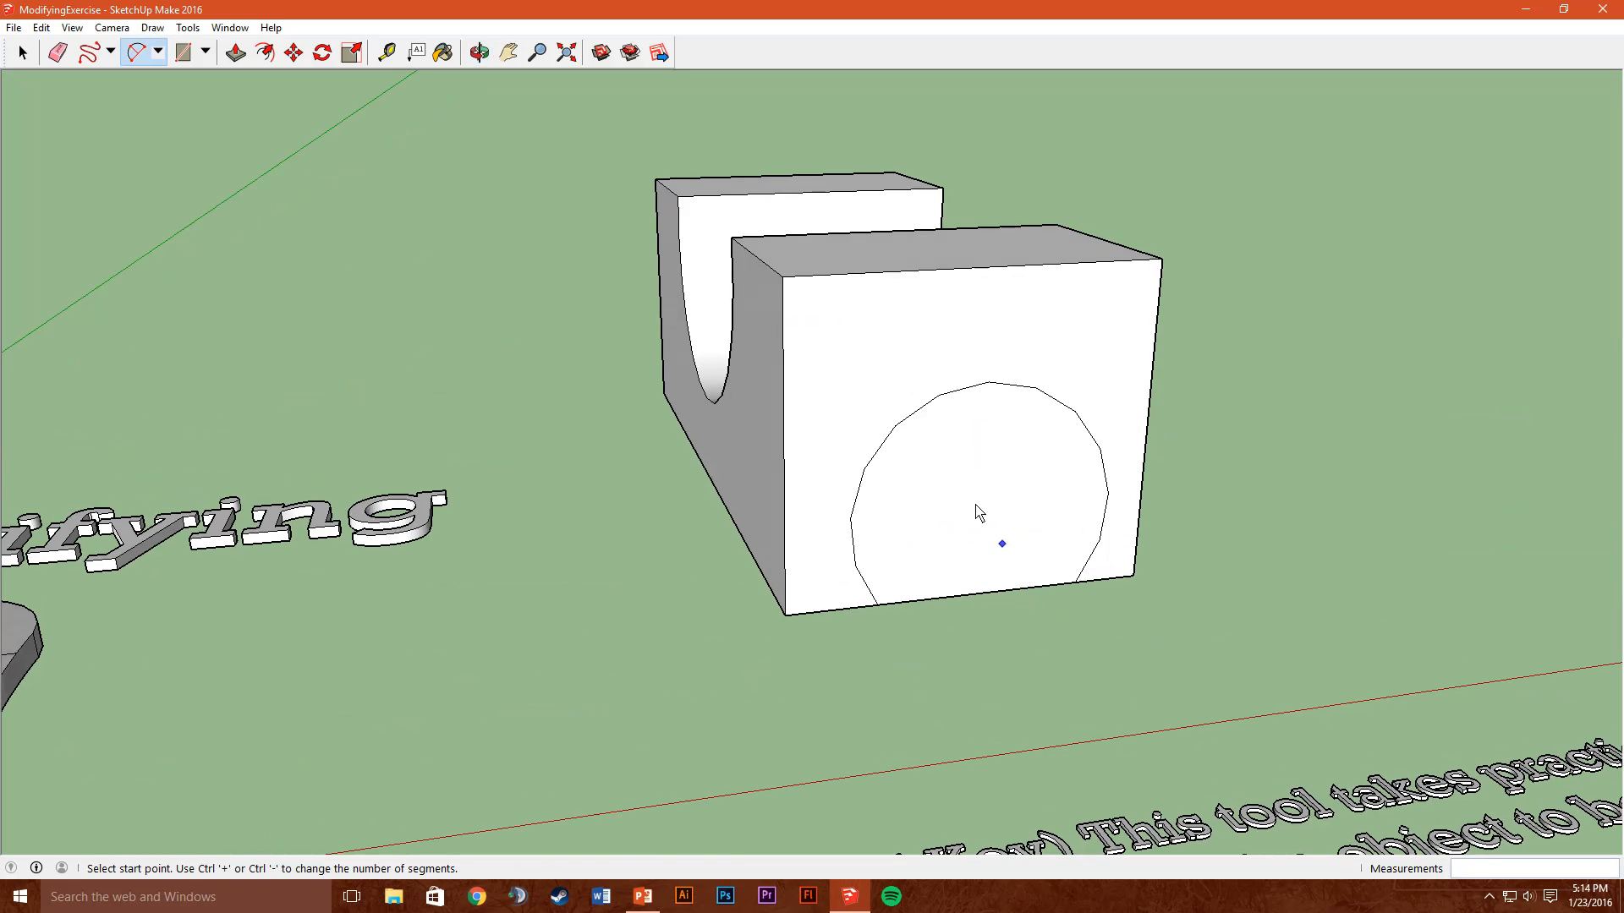
Push the arched face on the box's end about 20' 5" through to the far end, cutting a tunnel across the channel
middle_drag(979, 513, 1080, 495)
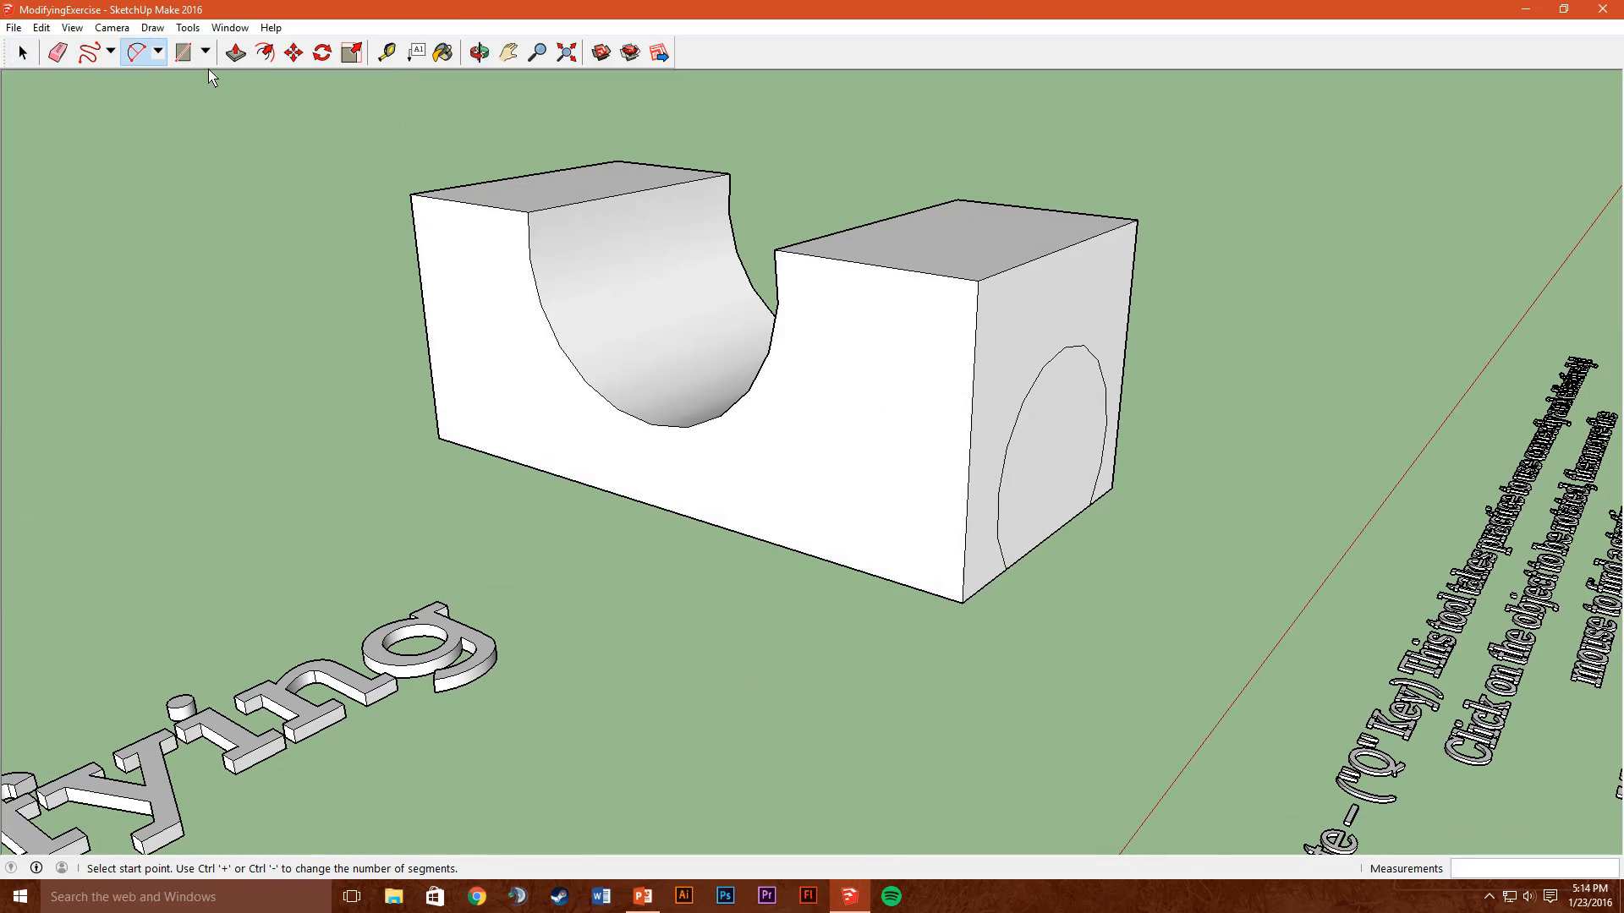
click(235, 52)
middle_drag(1111, 508, 862, 478)
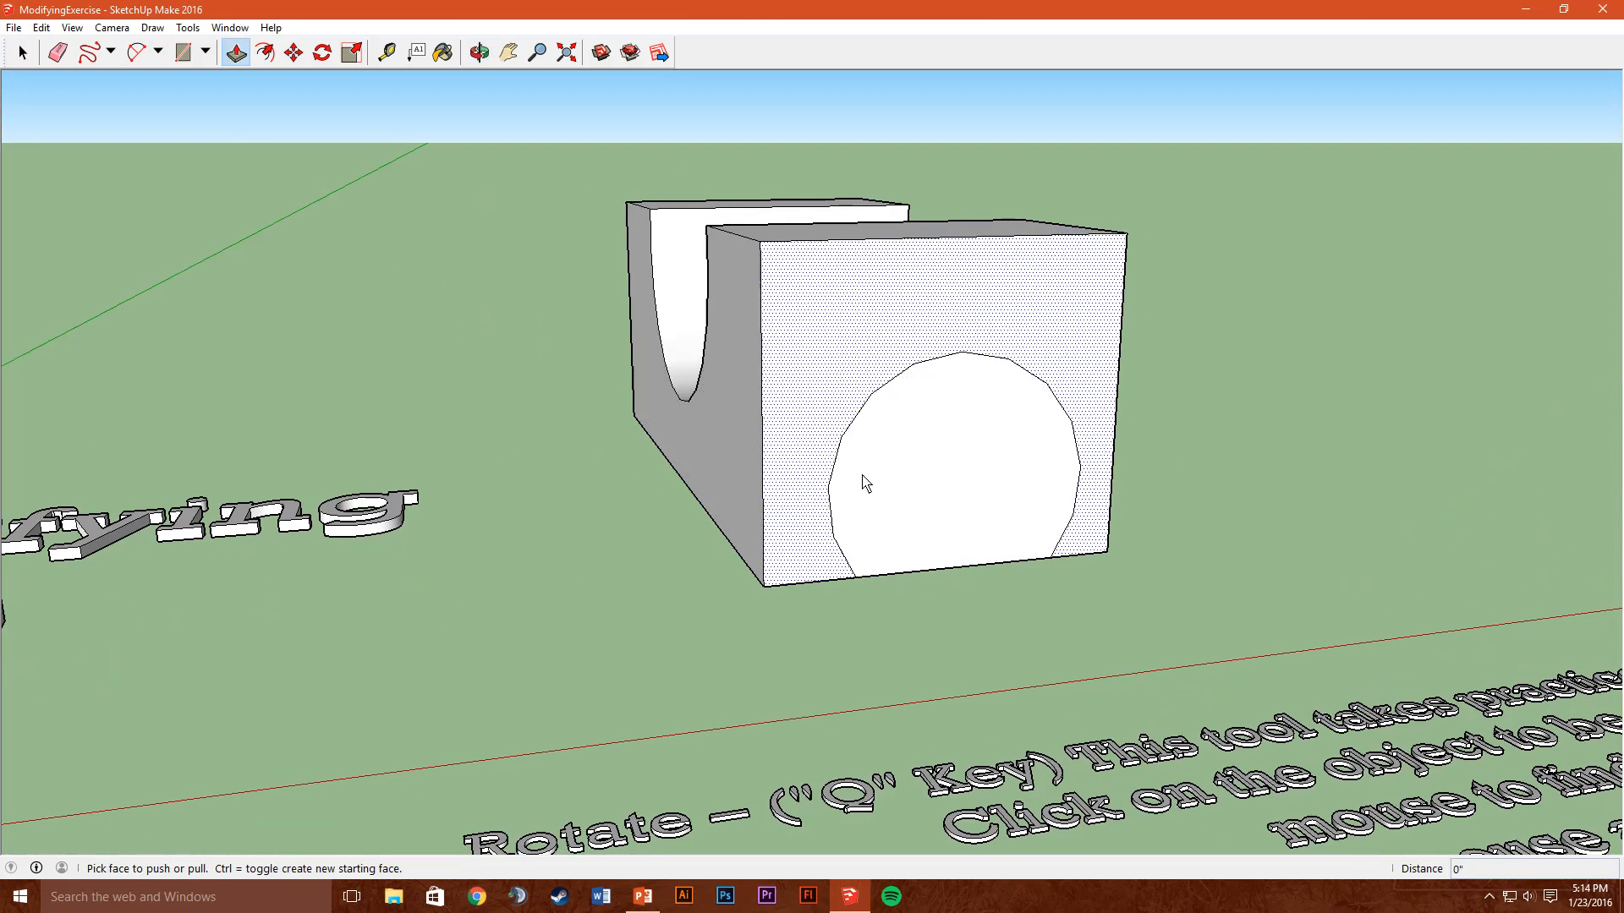
click(951, 517)
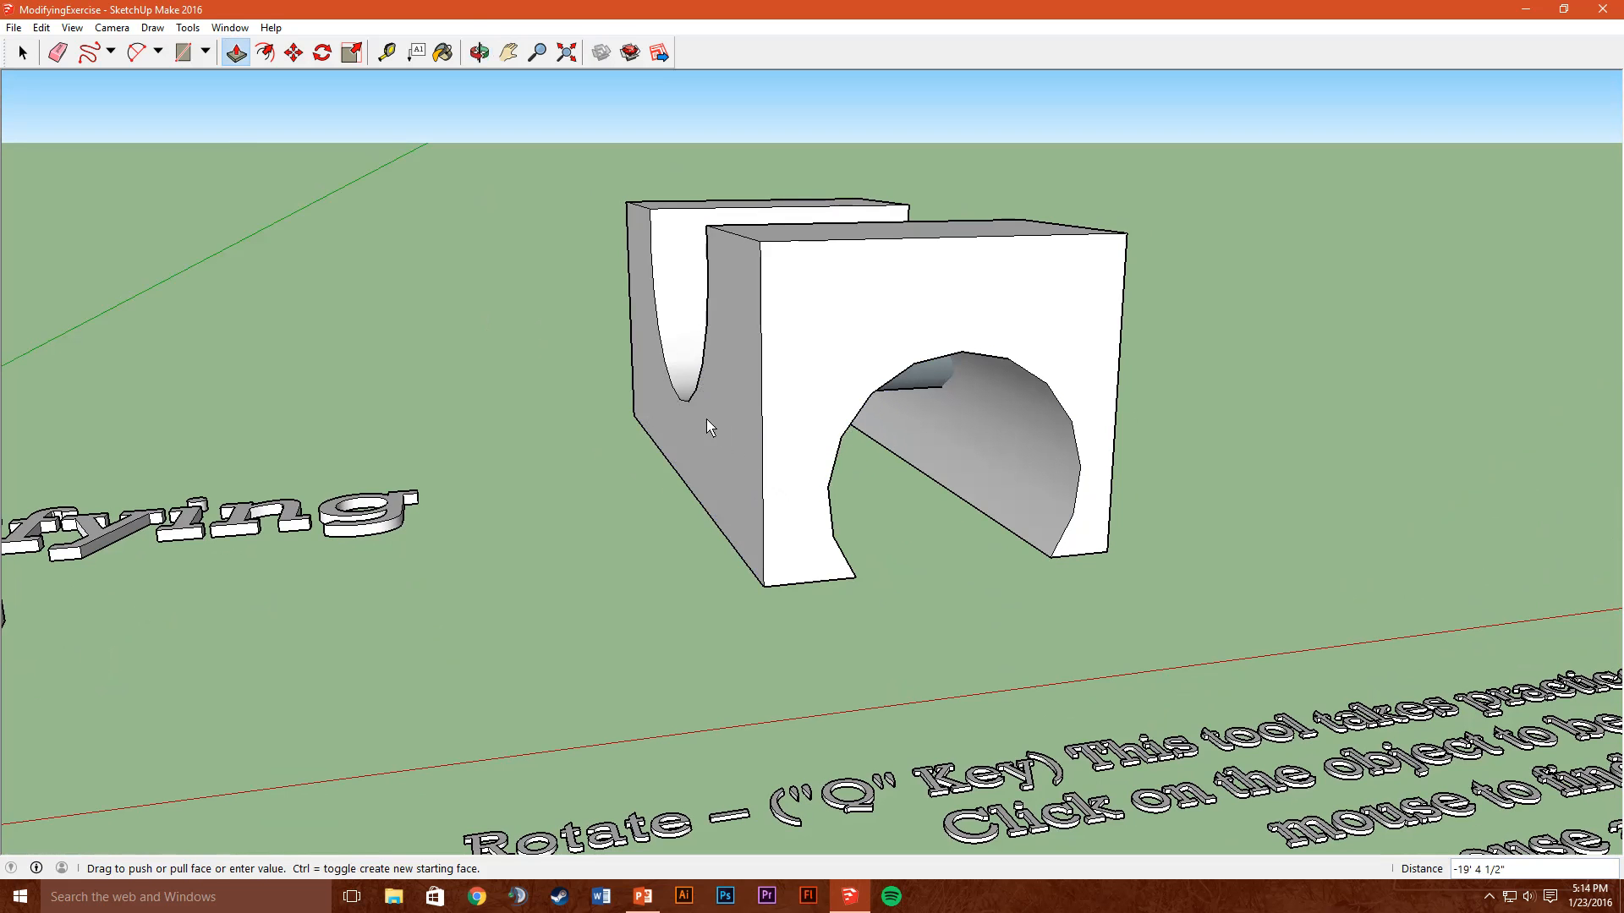
click(630, 356)
Delete the tunnel's curved upper surface where it bulges into the half-round channel
middle_drag(630, 356, 855, 359)
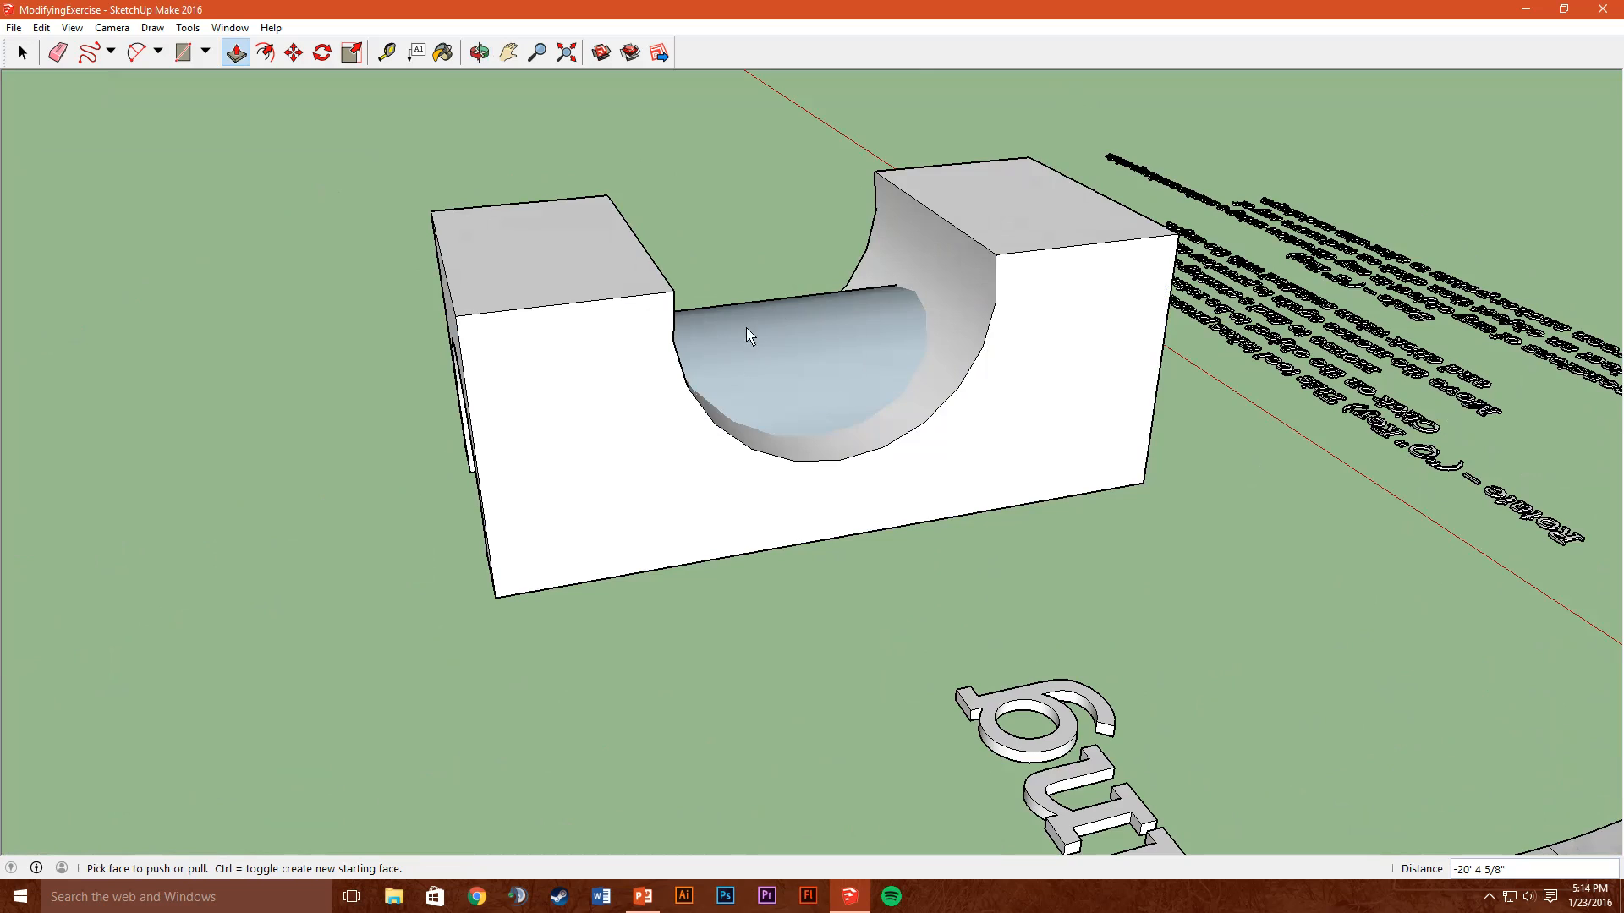
scroll(849, 407, up, 3)
middle_drag(753, 446, 1072, 262)
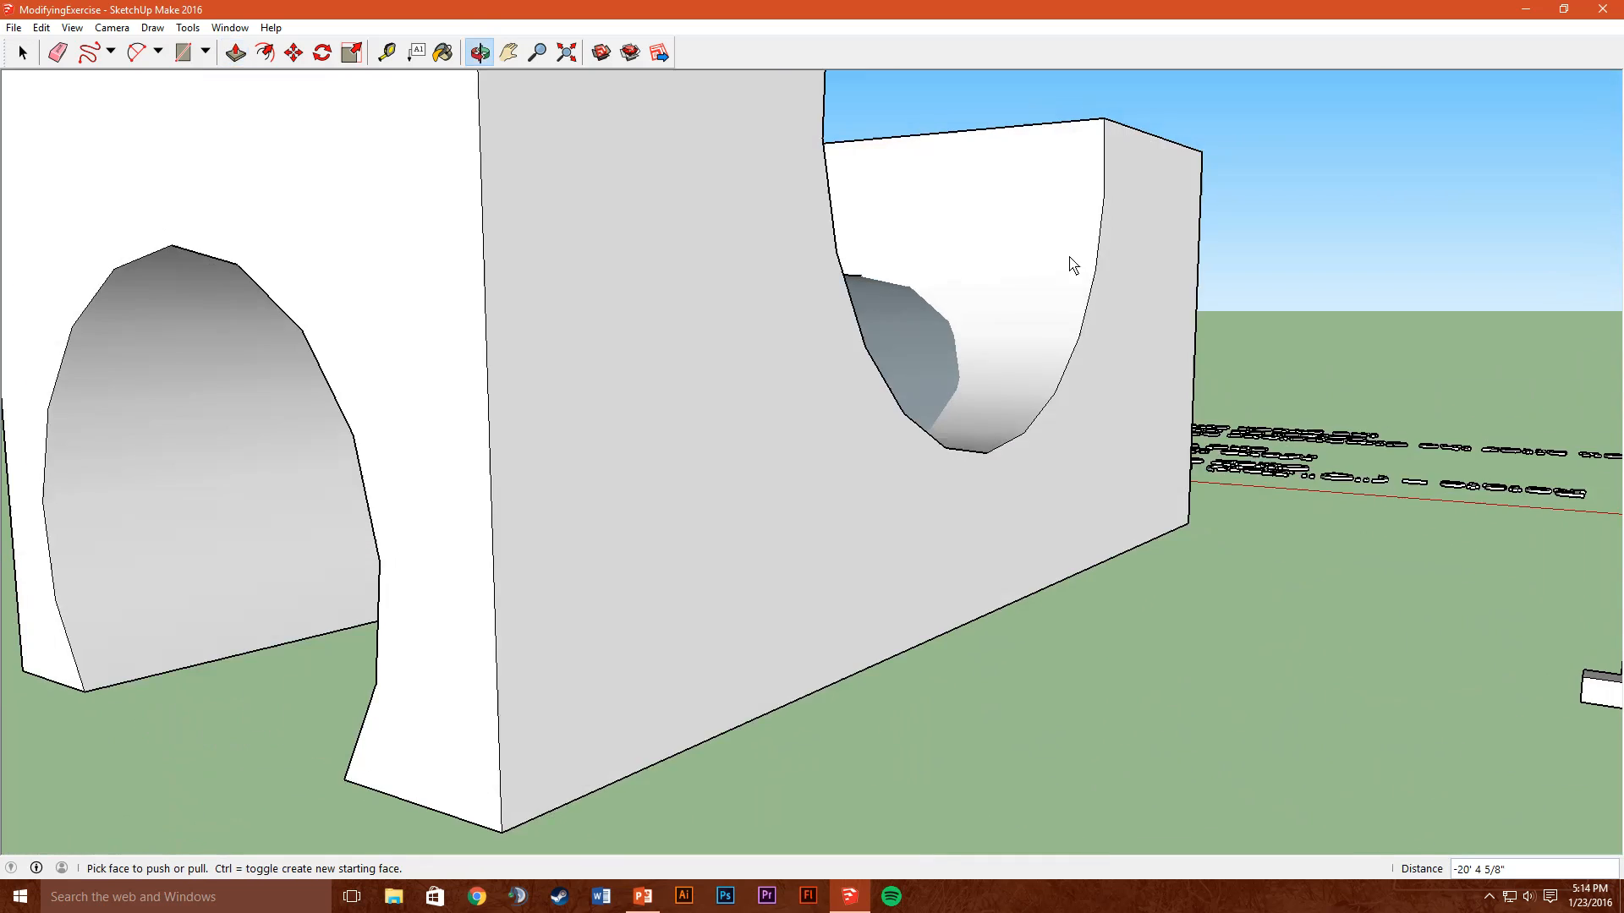
middle_drag(486, 355, 840, 384)
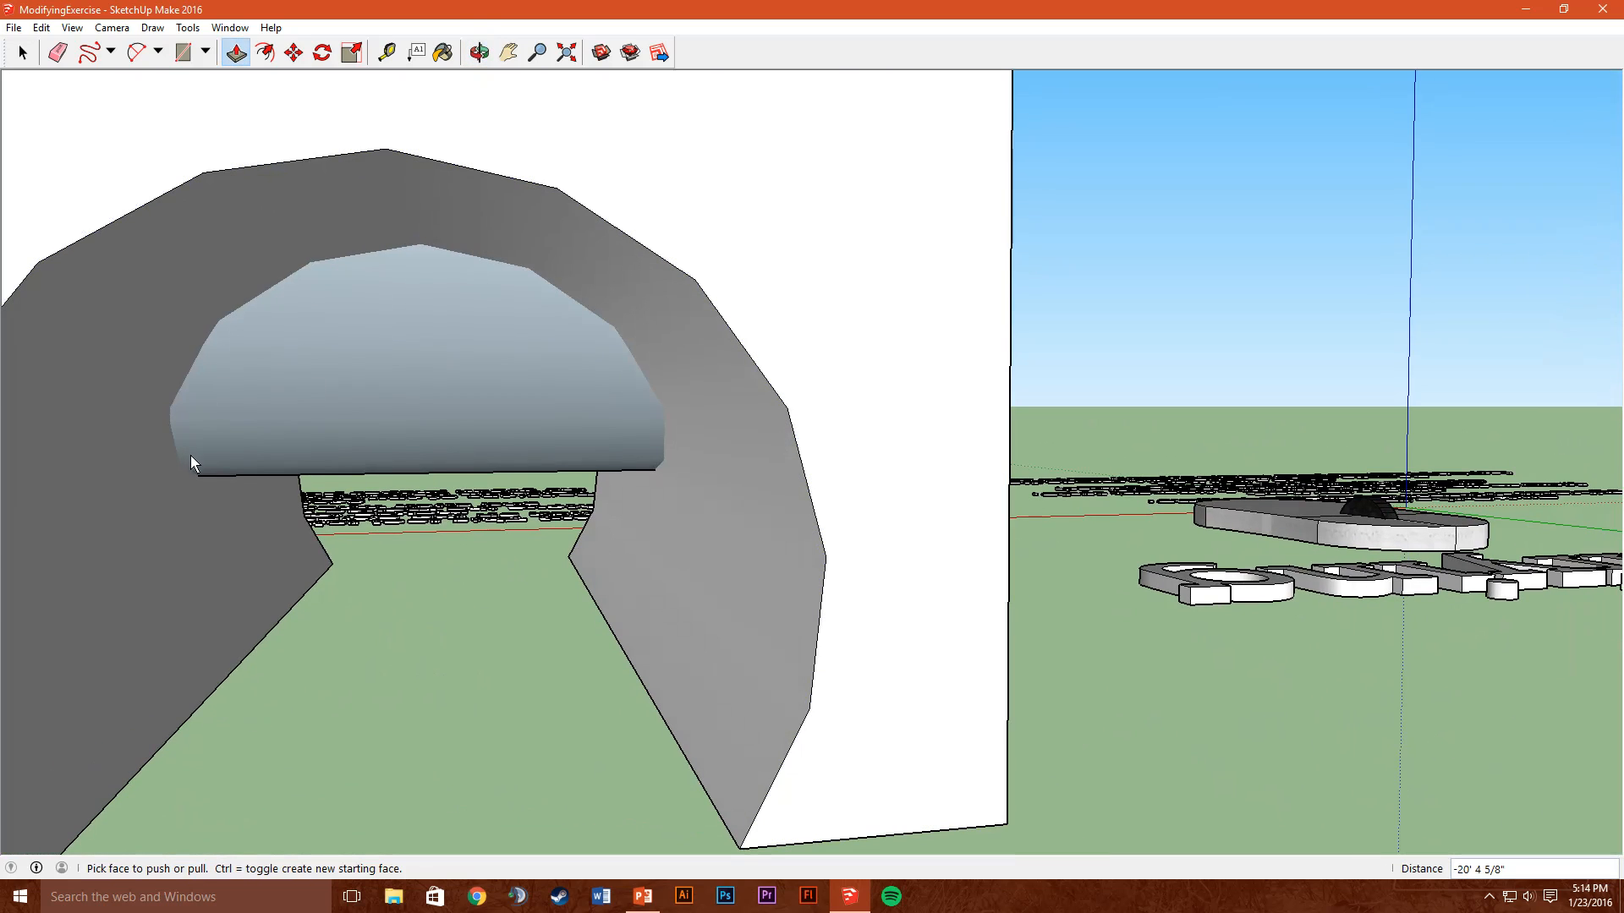
middle_drag(292, 478, 649, 411)
click(21, 53)
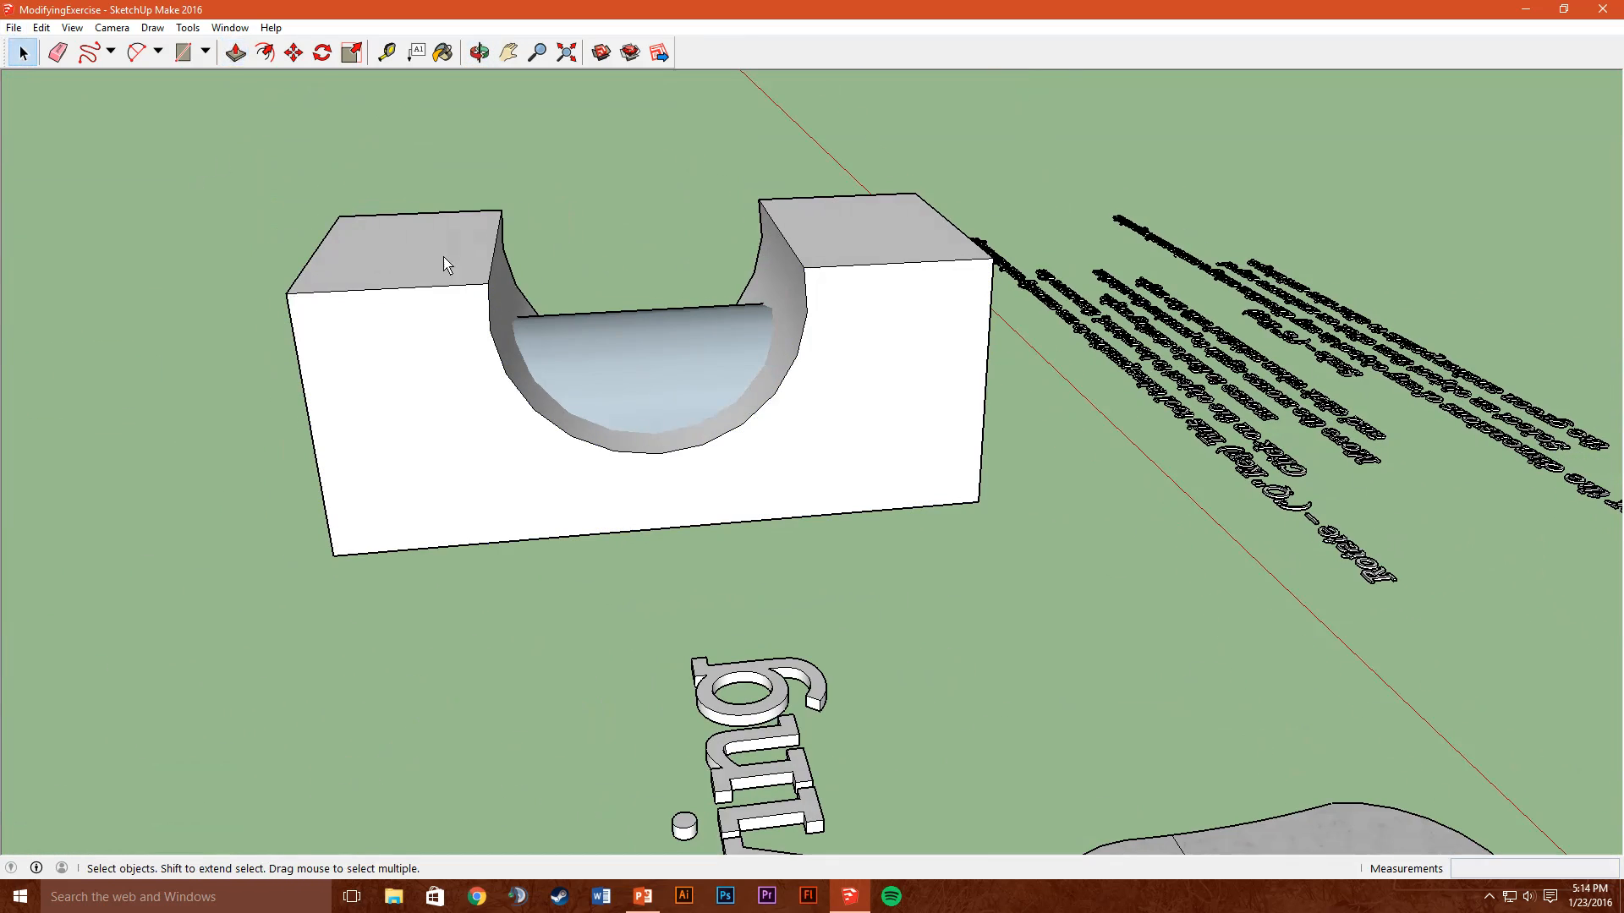
click(664, 363)
key(Delete)
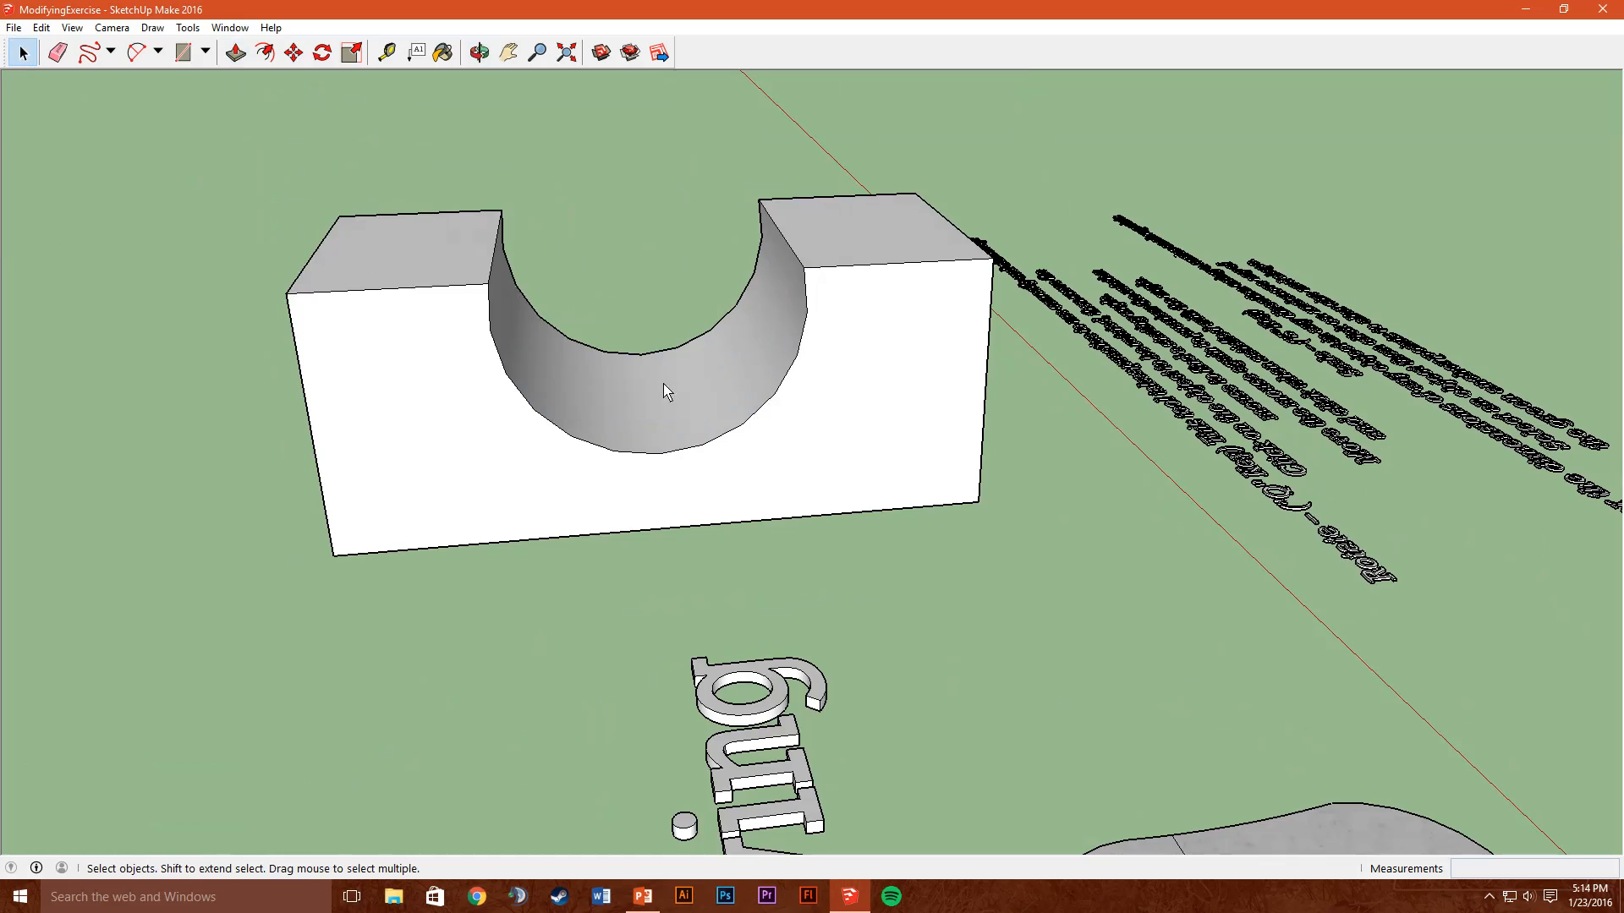
Delete the curved surface lining the half-round channel to open the inside of the box
middle_drag(663, 389, 670, 602)
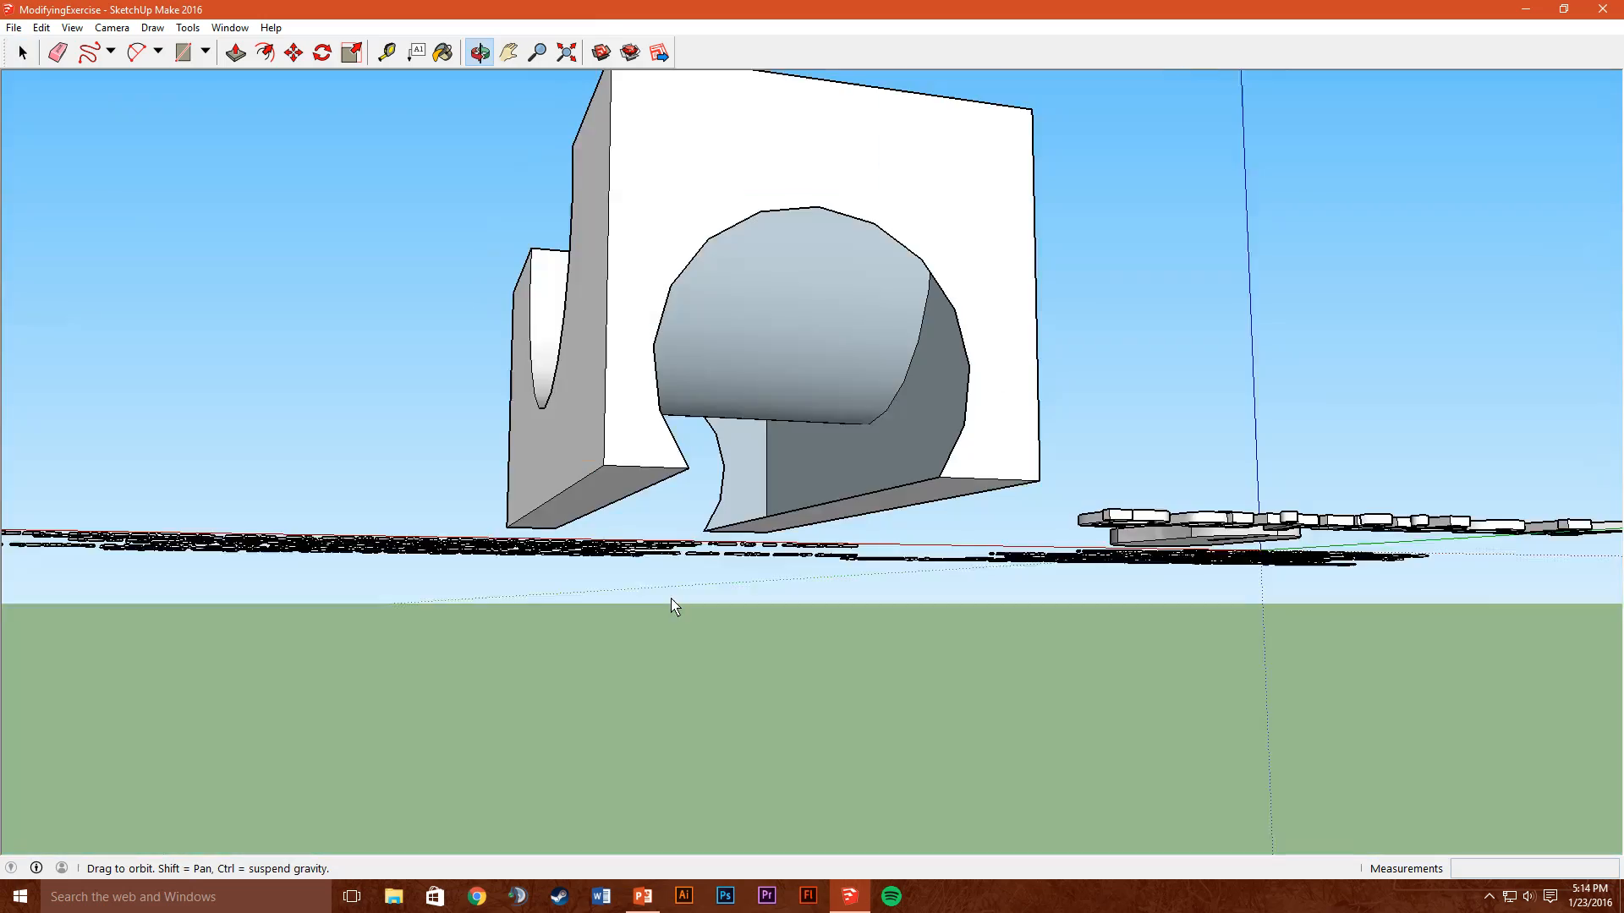
middle_drag(863, 392, 637, 462)
click(746, 420)
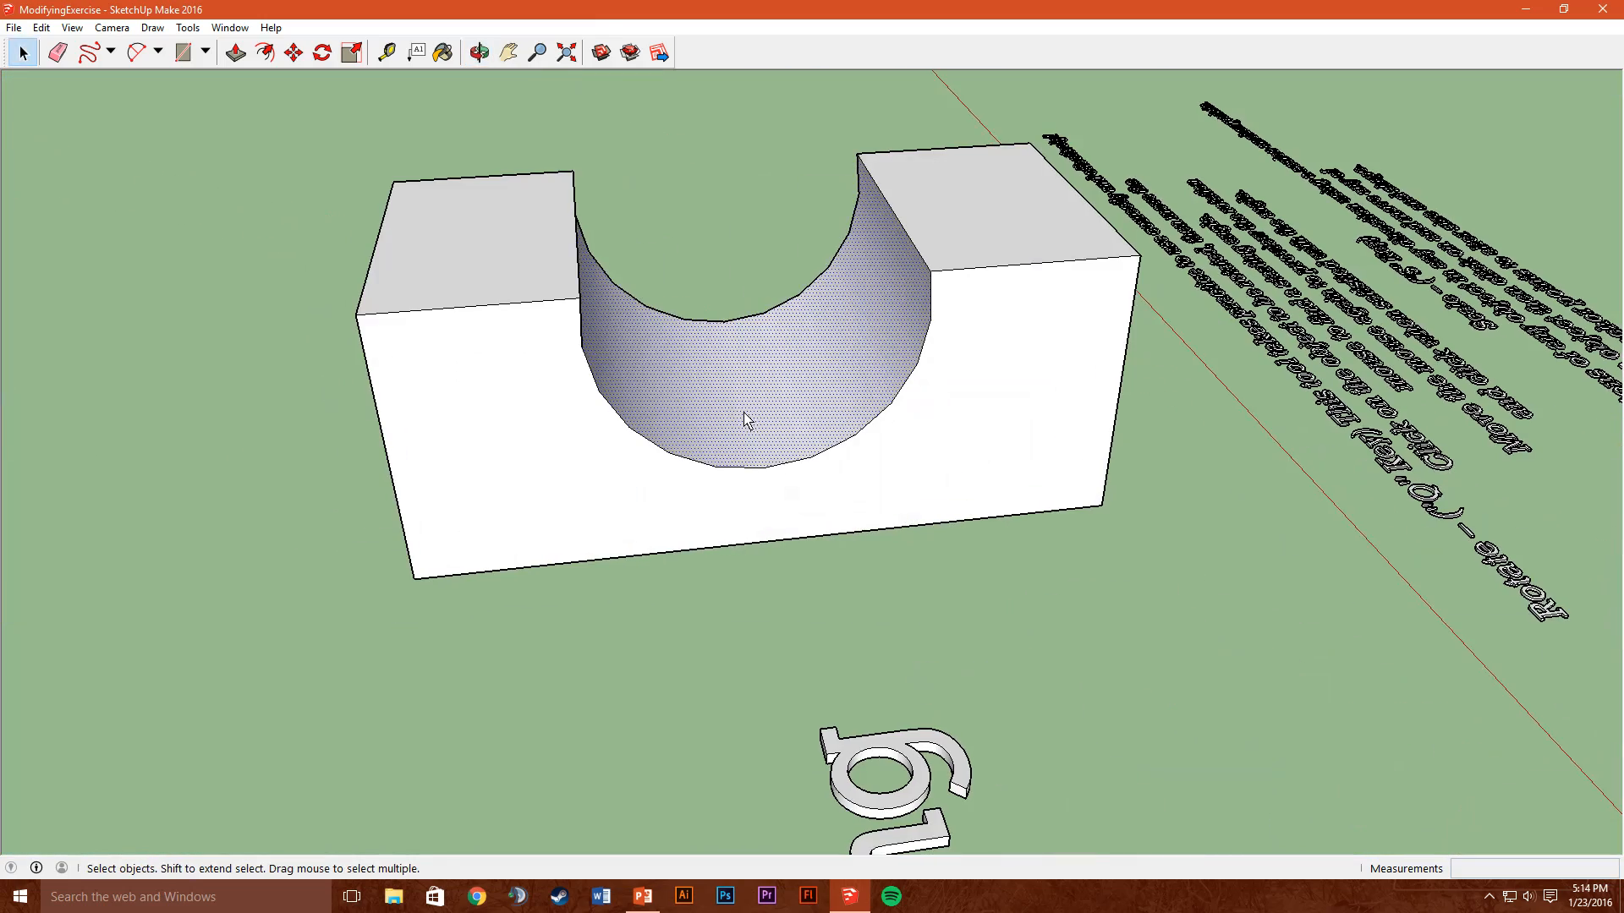
middle_drag(745, 433, 403, 193)
scroll(470, 343, down, 3)
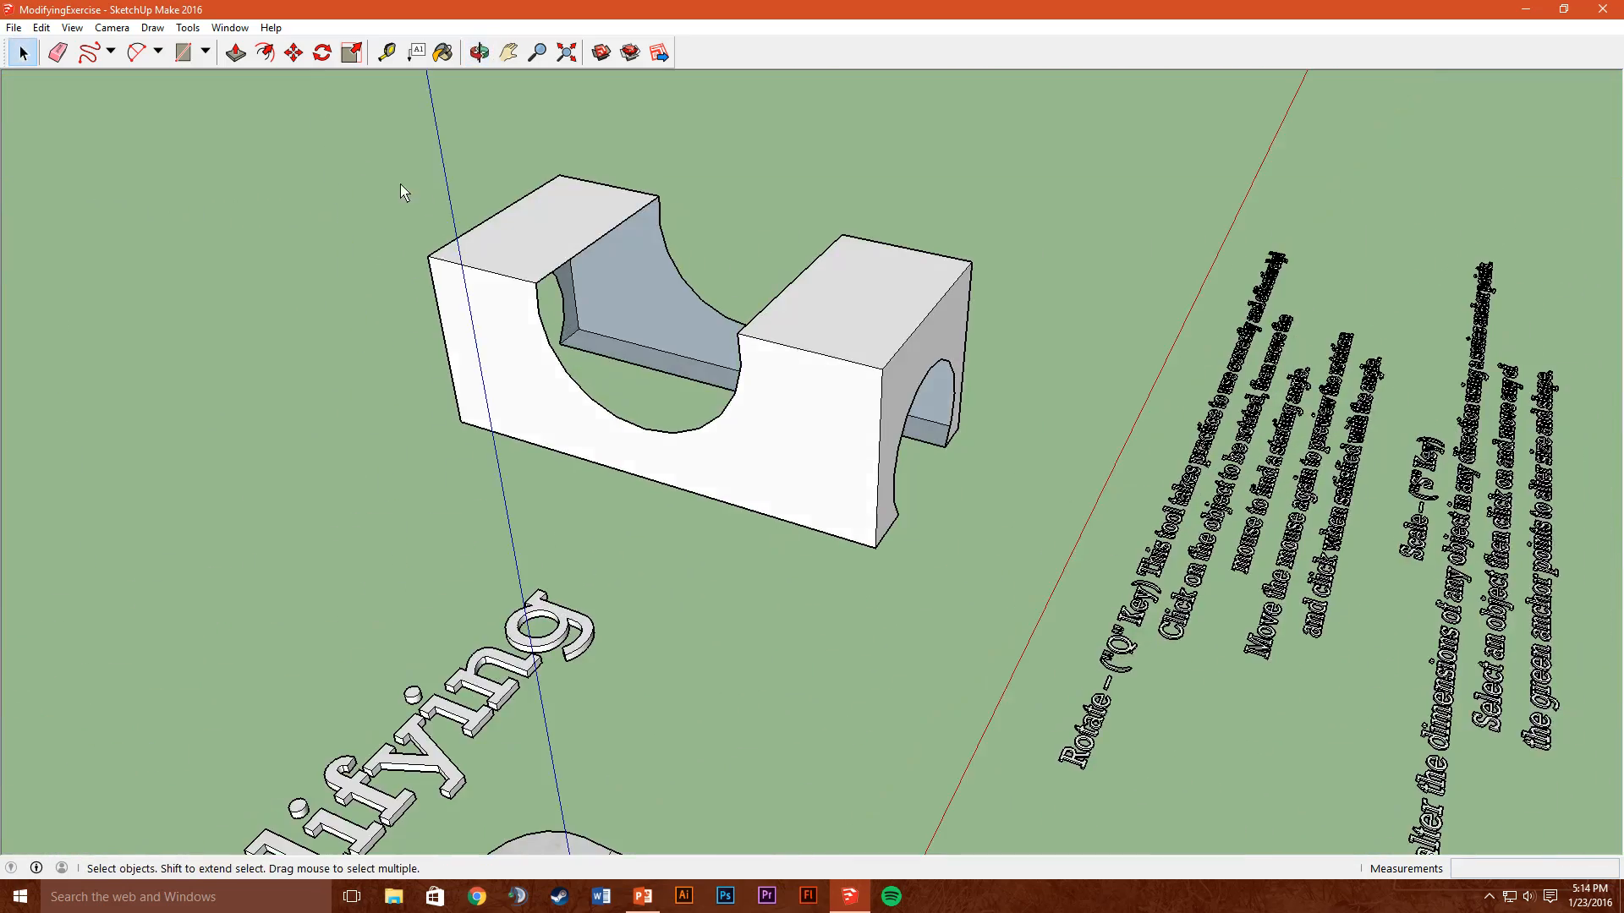
Select the entire carved box and delete it
drag(318, 114, 1027, 567)
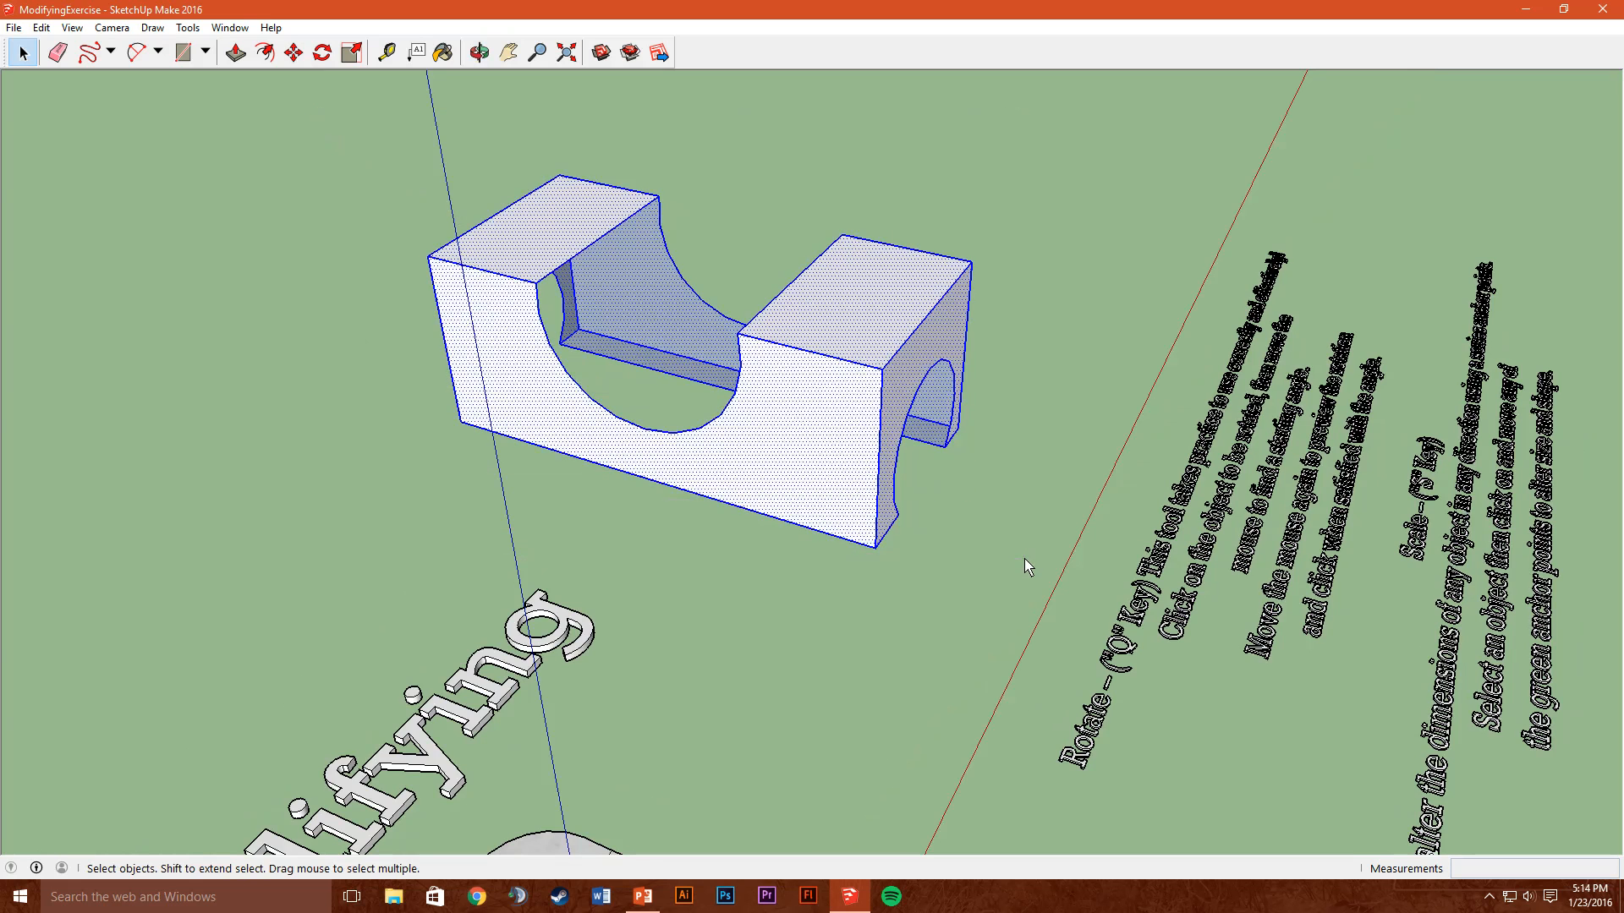
key(Delete)
Draw a large rectangle flat on the ground beside the Modifying text
middle_drag(993, 452, 433, 389)
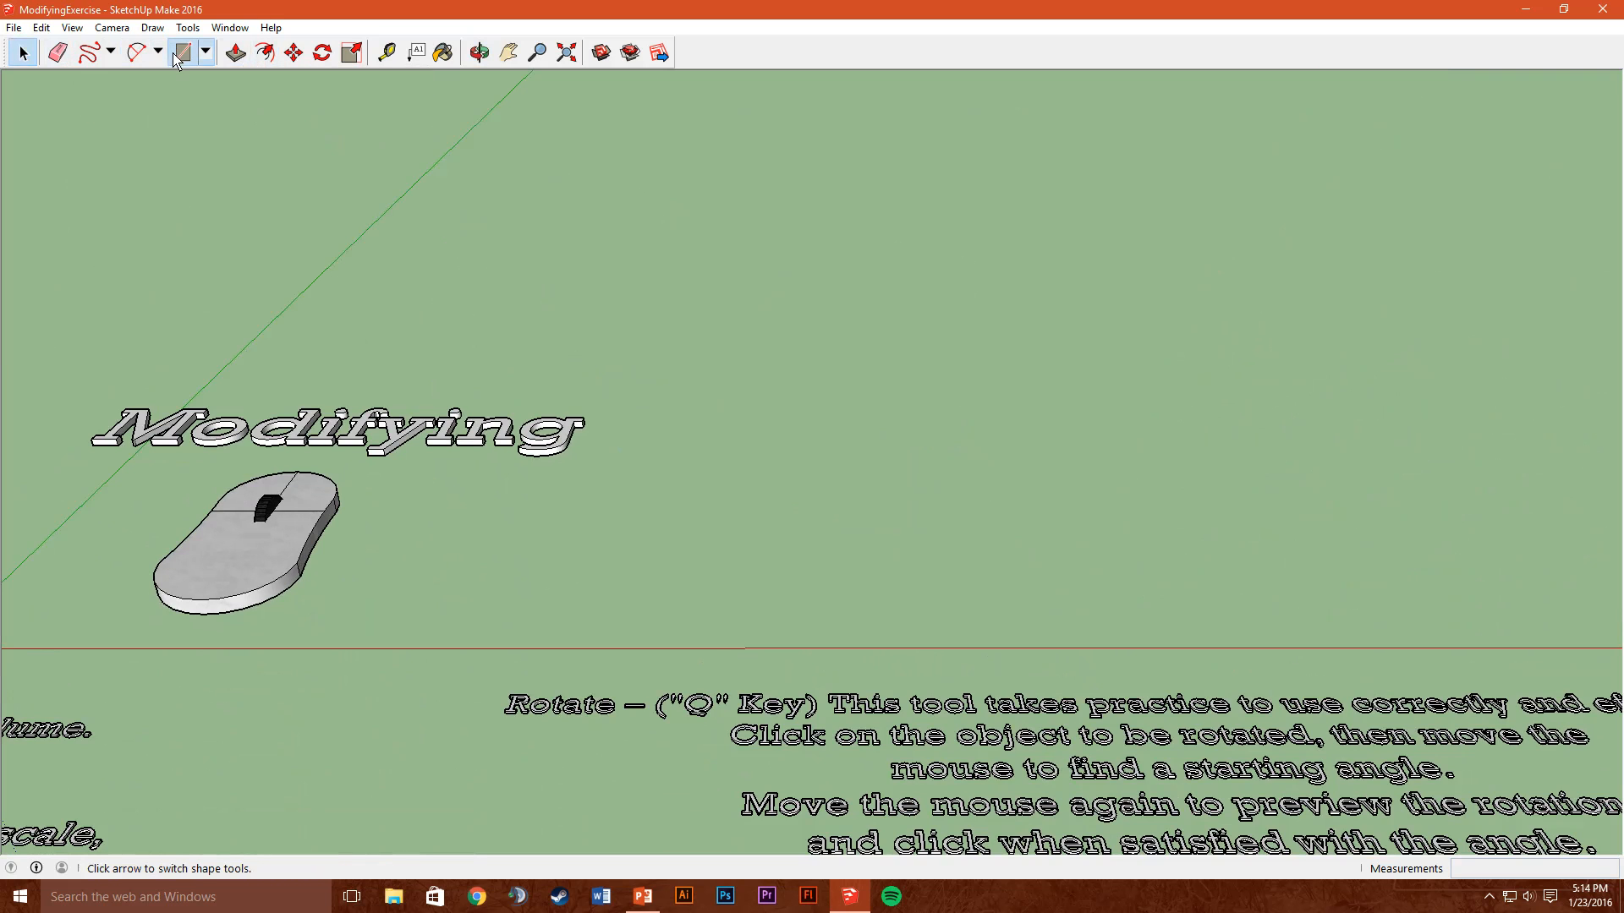
click(703, 525)
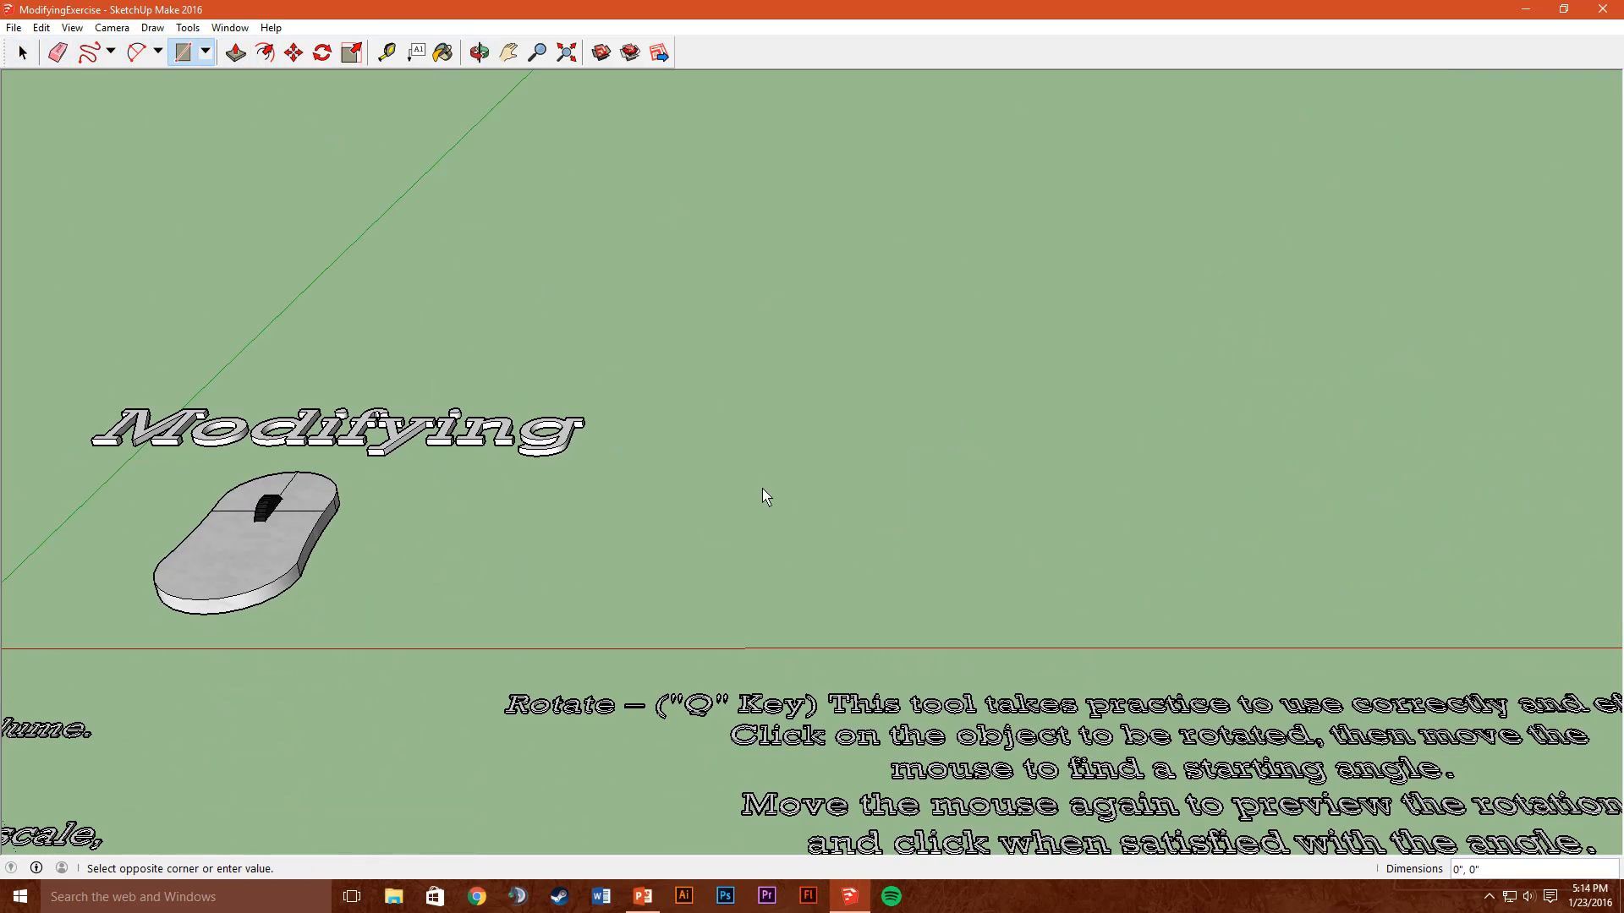
click(1049, 292)
Try offsetting the rectangle's edges far inward to a small central strip, undo it, and offset them again to a narrower sliver
middle_drag(944, 350, 860, 611)
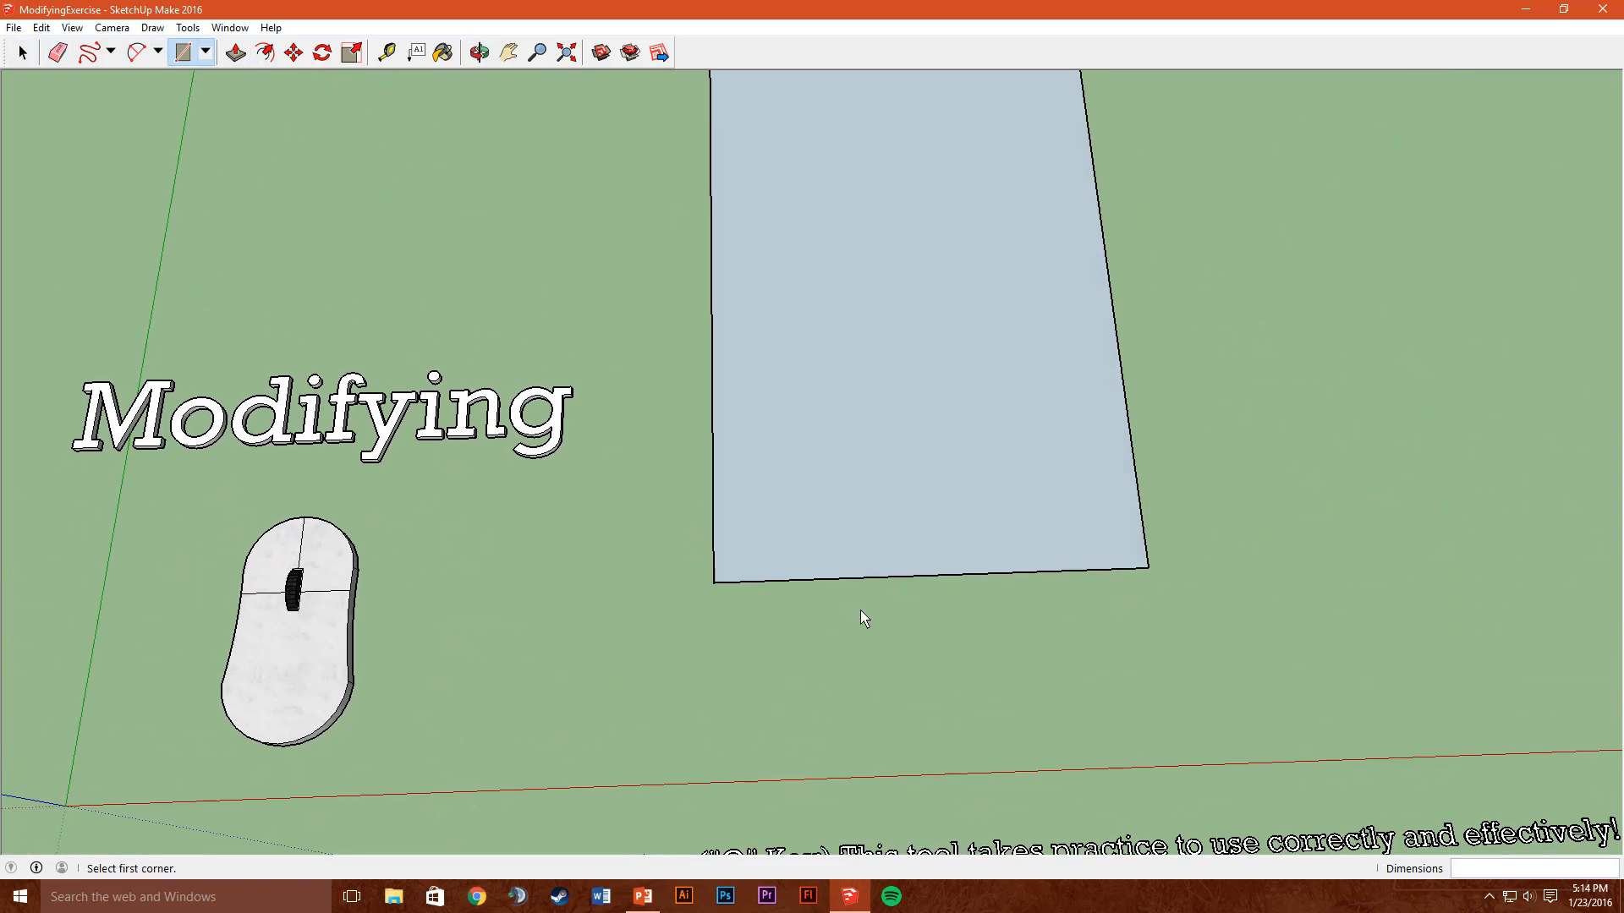
click(274, 56)
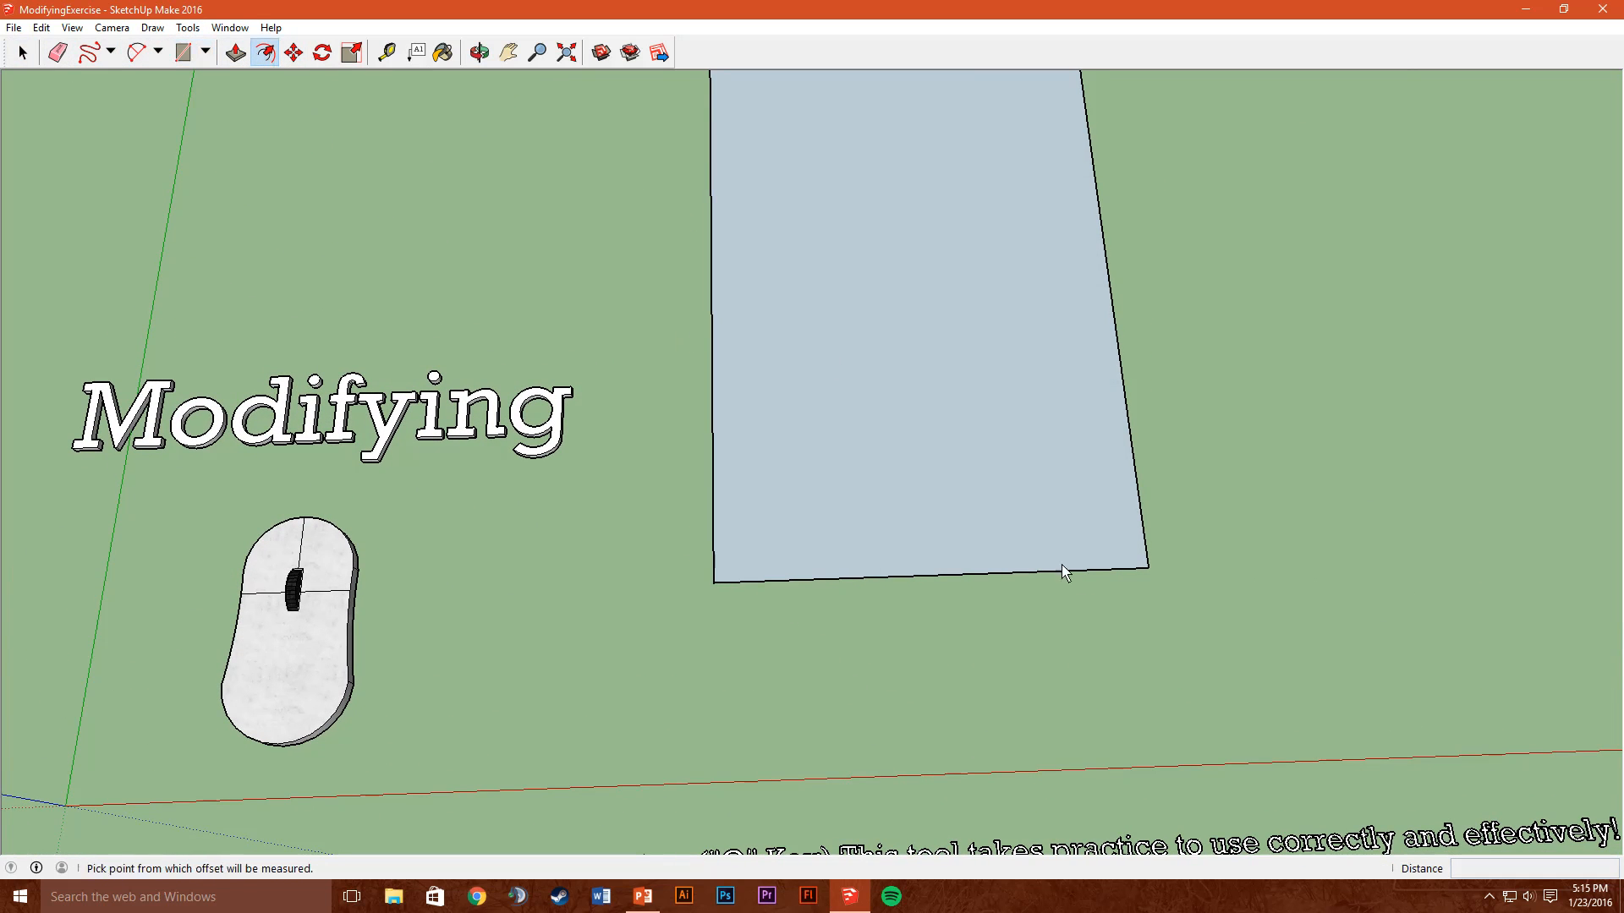
double_click(879, 270)
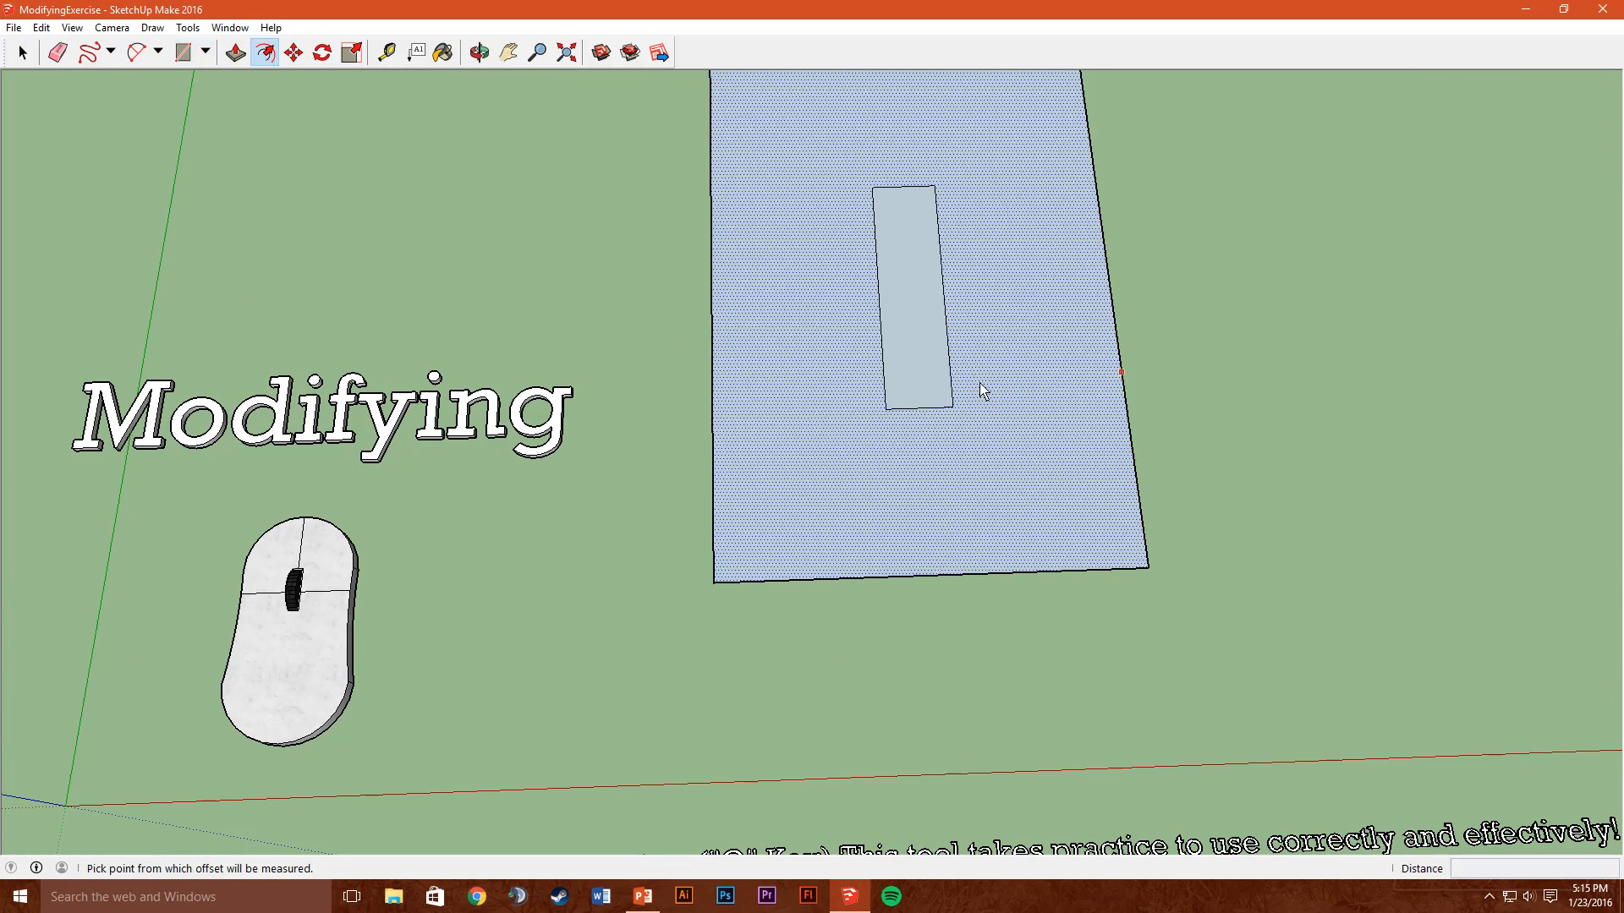
key(ctrl+z)
click(907, 289)
click(916, 320)
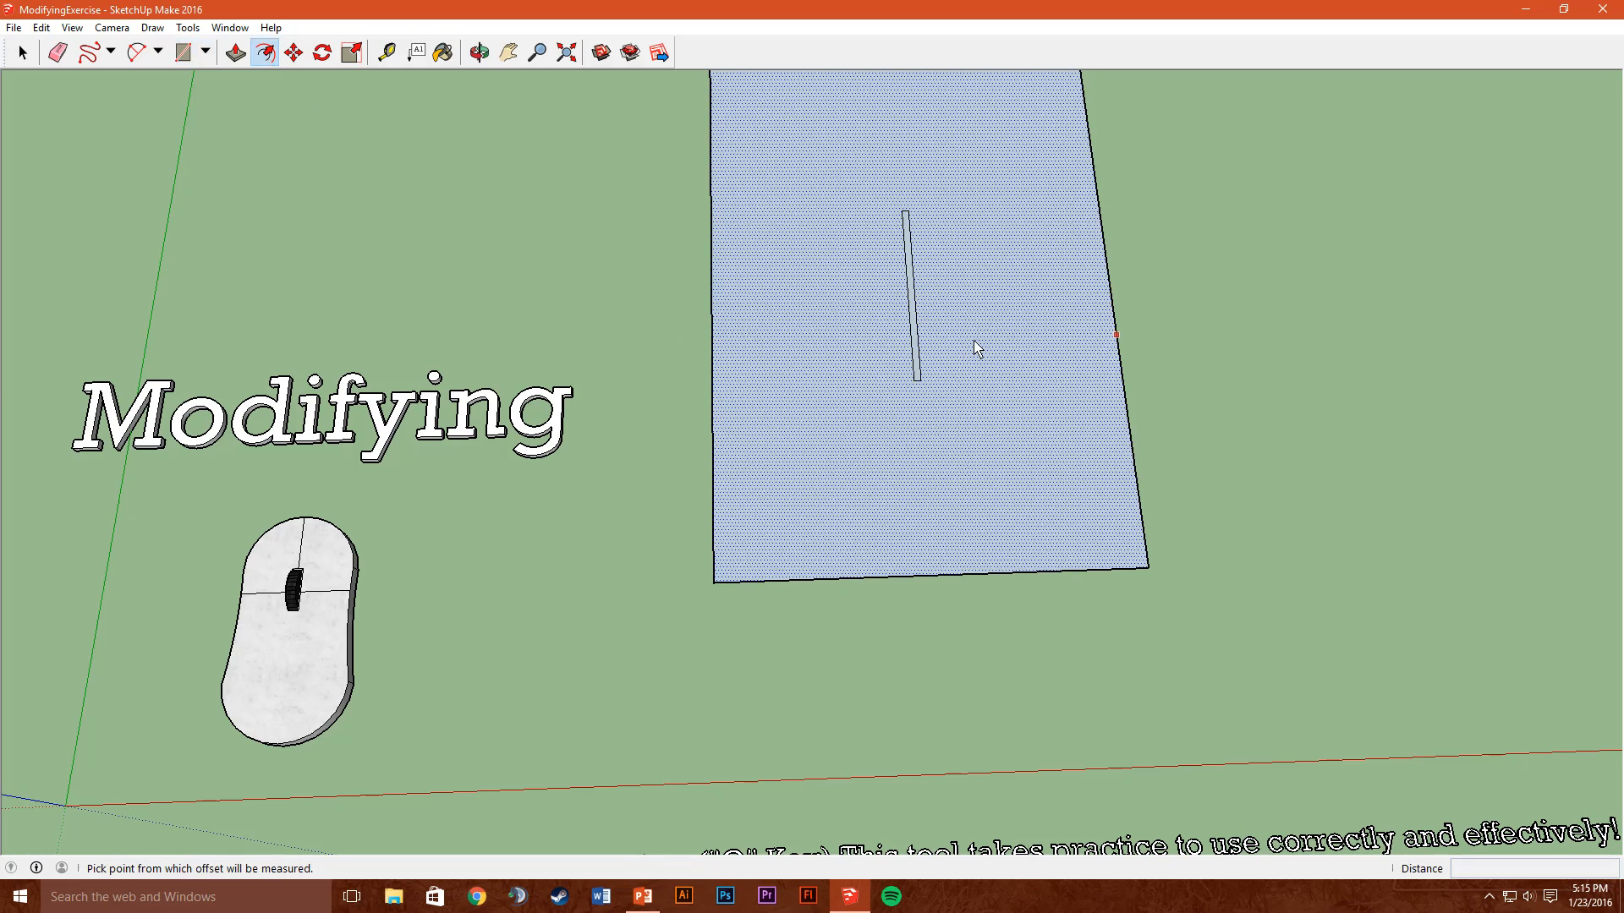
Offset the rectangle's edges slightly inward so a narrow, even border runs around the whole face
click(889, 311)
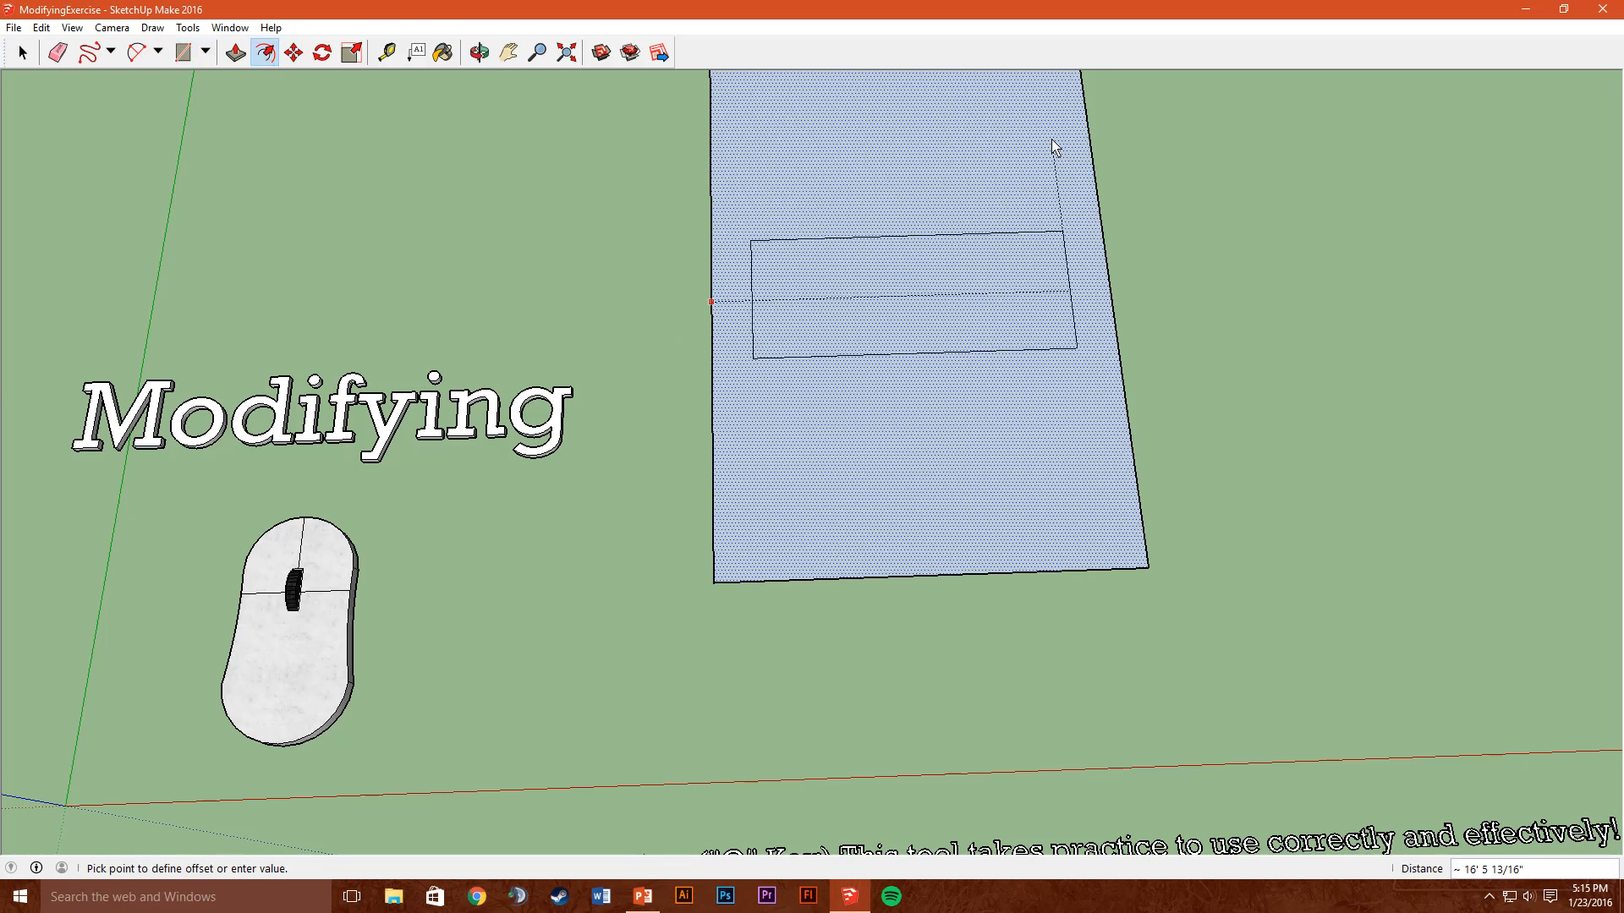
click(738, 593)
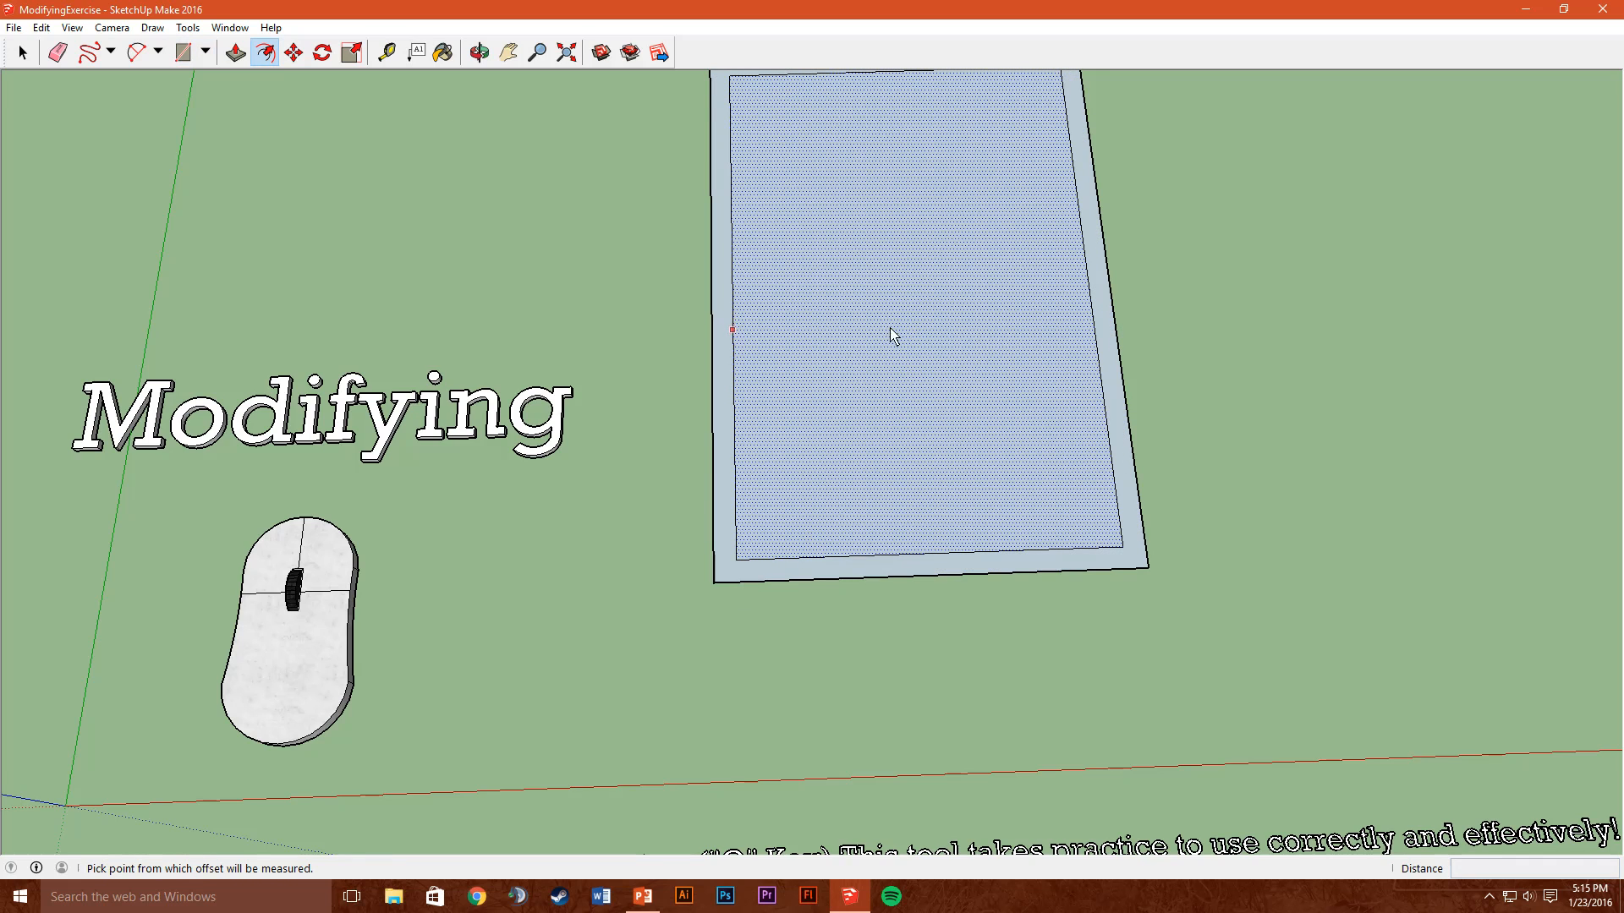
shift+middle_drag(898, 240, 895, 420)
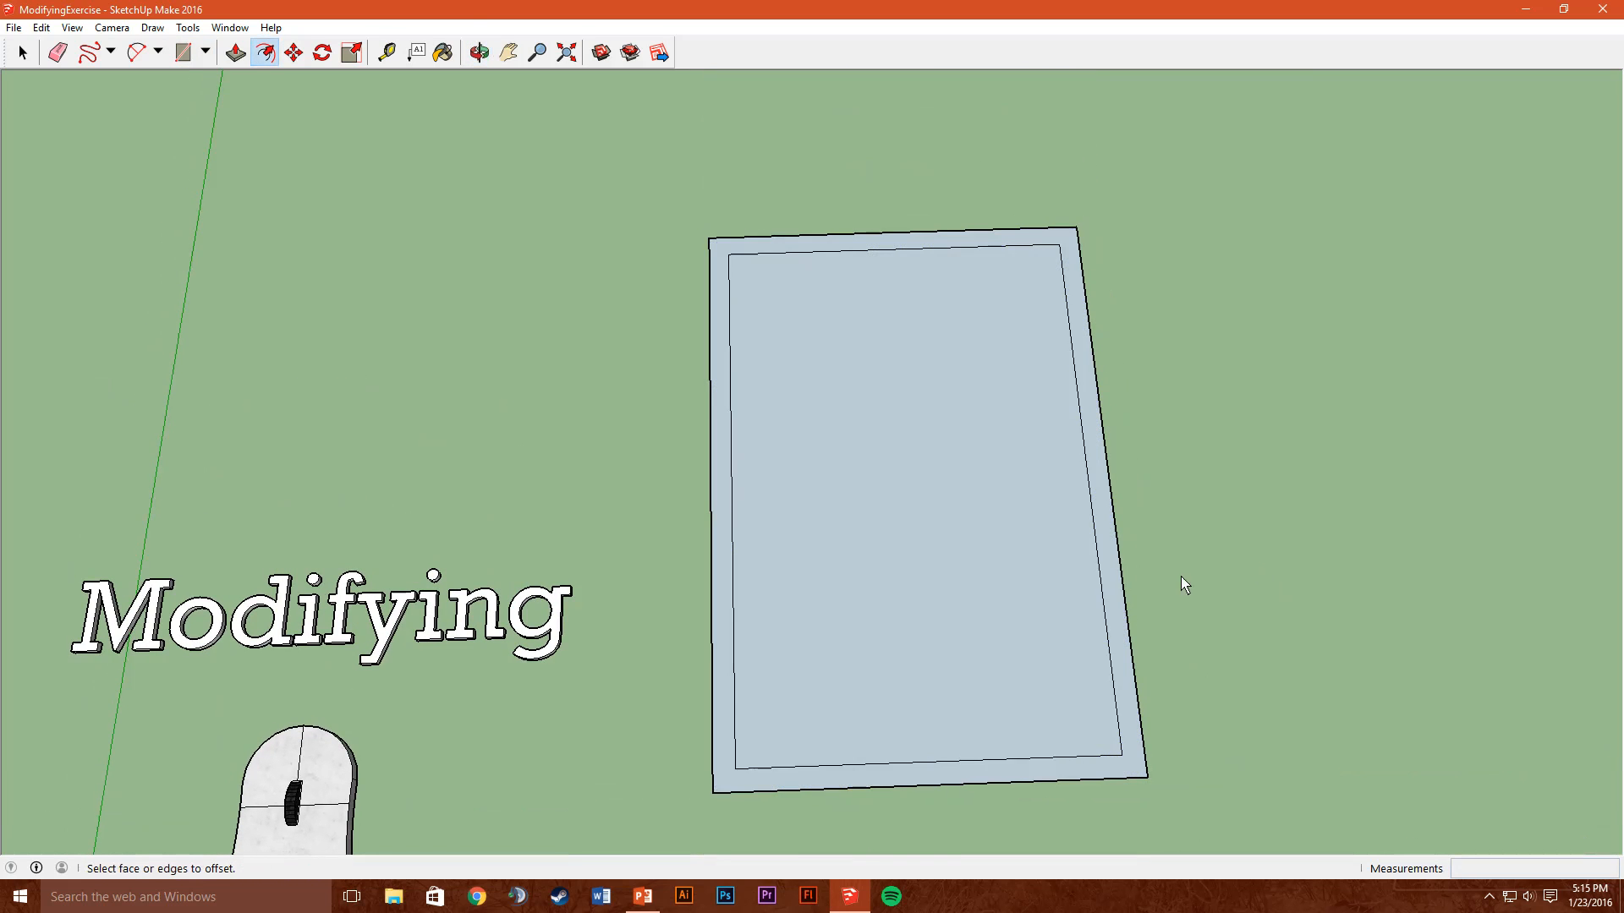
Delete the inner face of the offset rectangle, leaving only the narrow border as an open frame
click(18, 56)
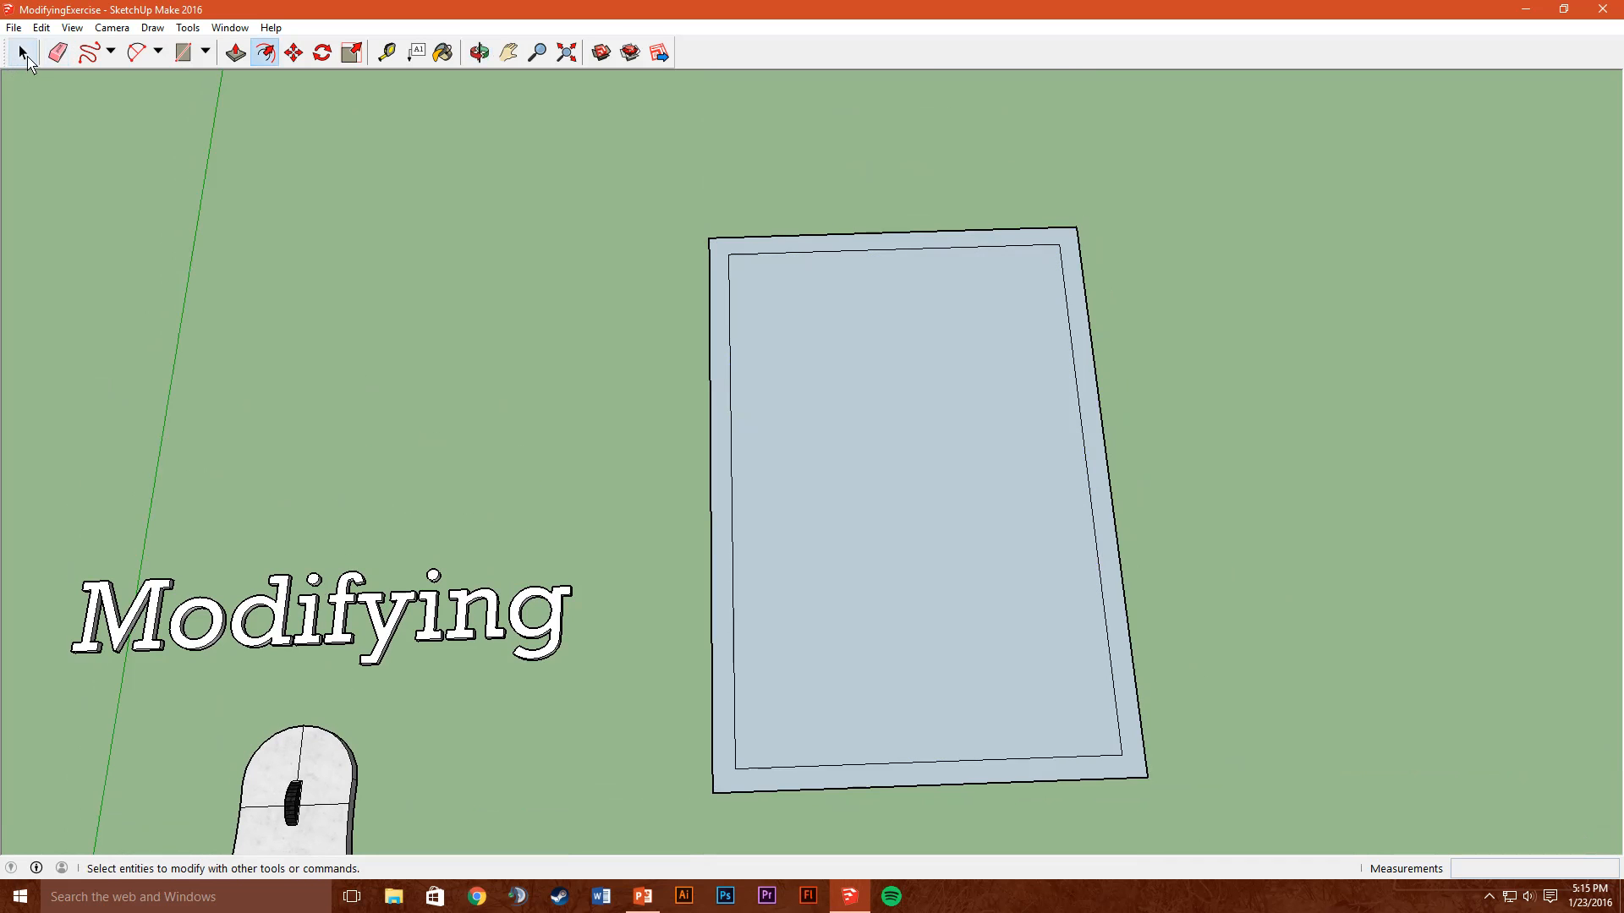
click(24, 54)
click(904, 489)
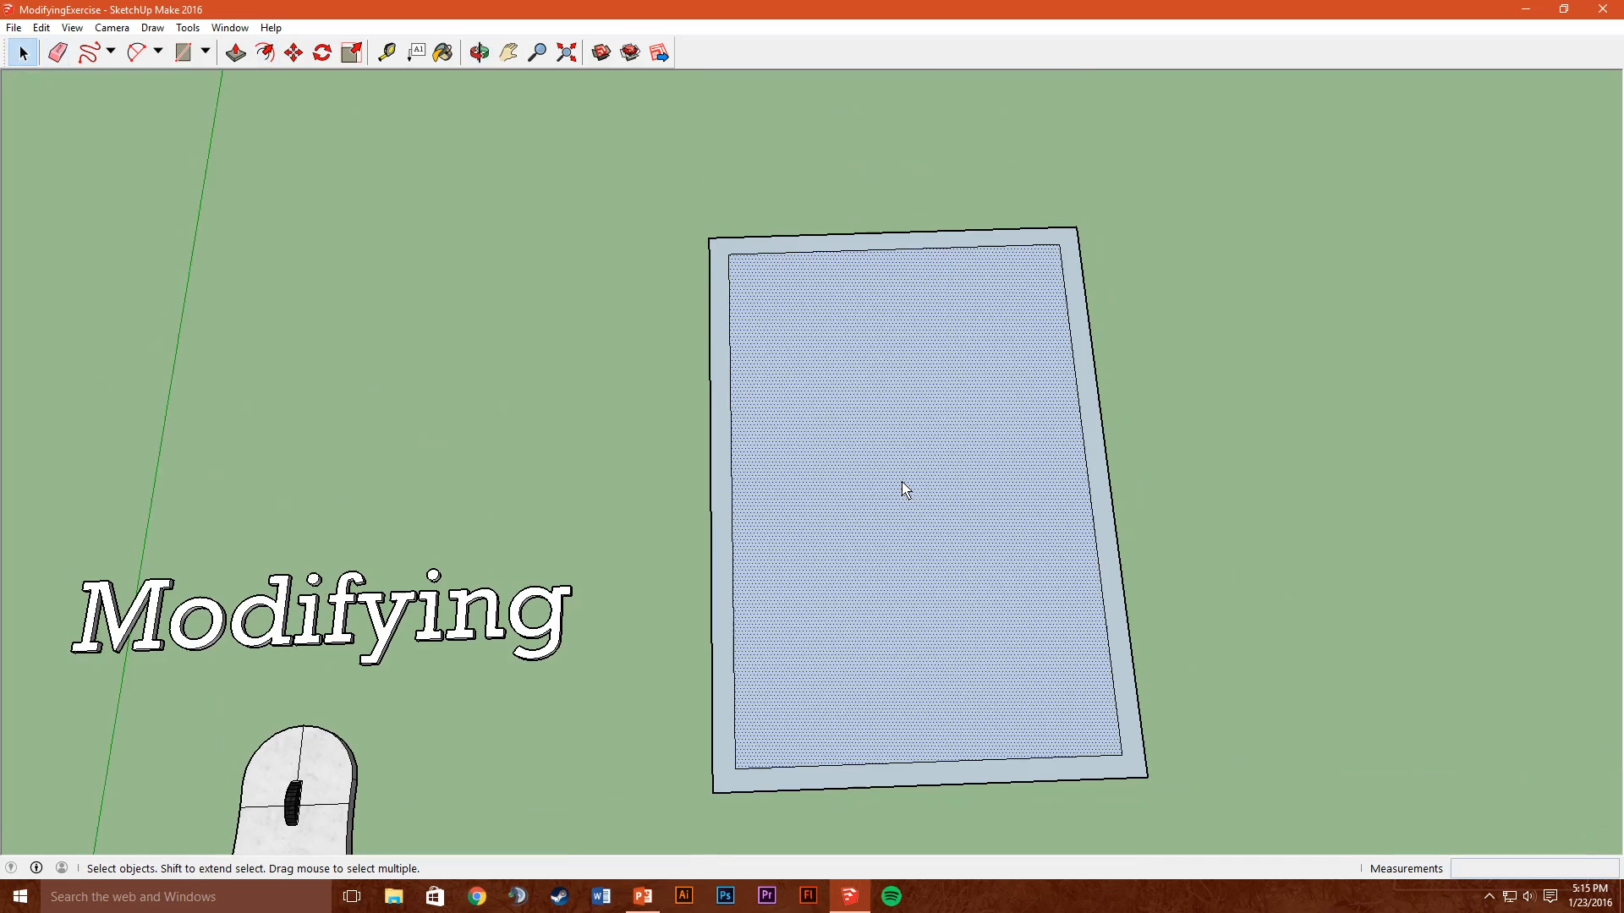
key(Delete)
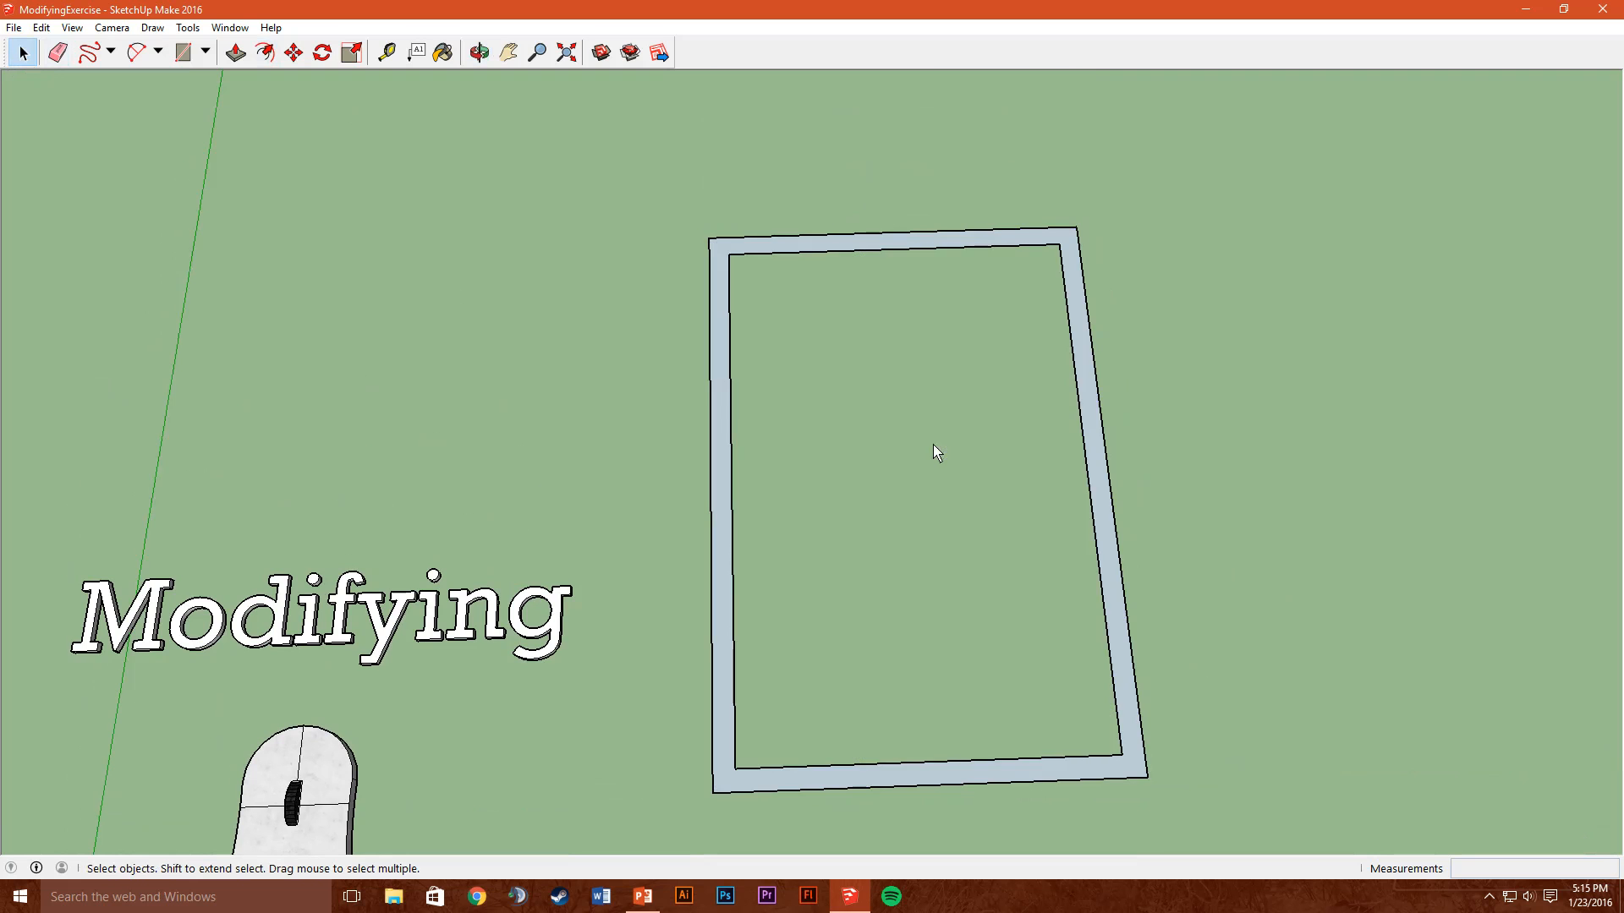
Undo the inner face's deletion and the offset, and redo only the offset
middle_drag(911, 455, 888, 644)
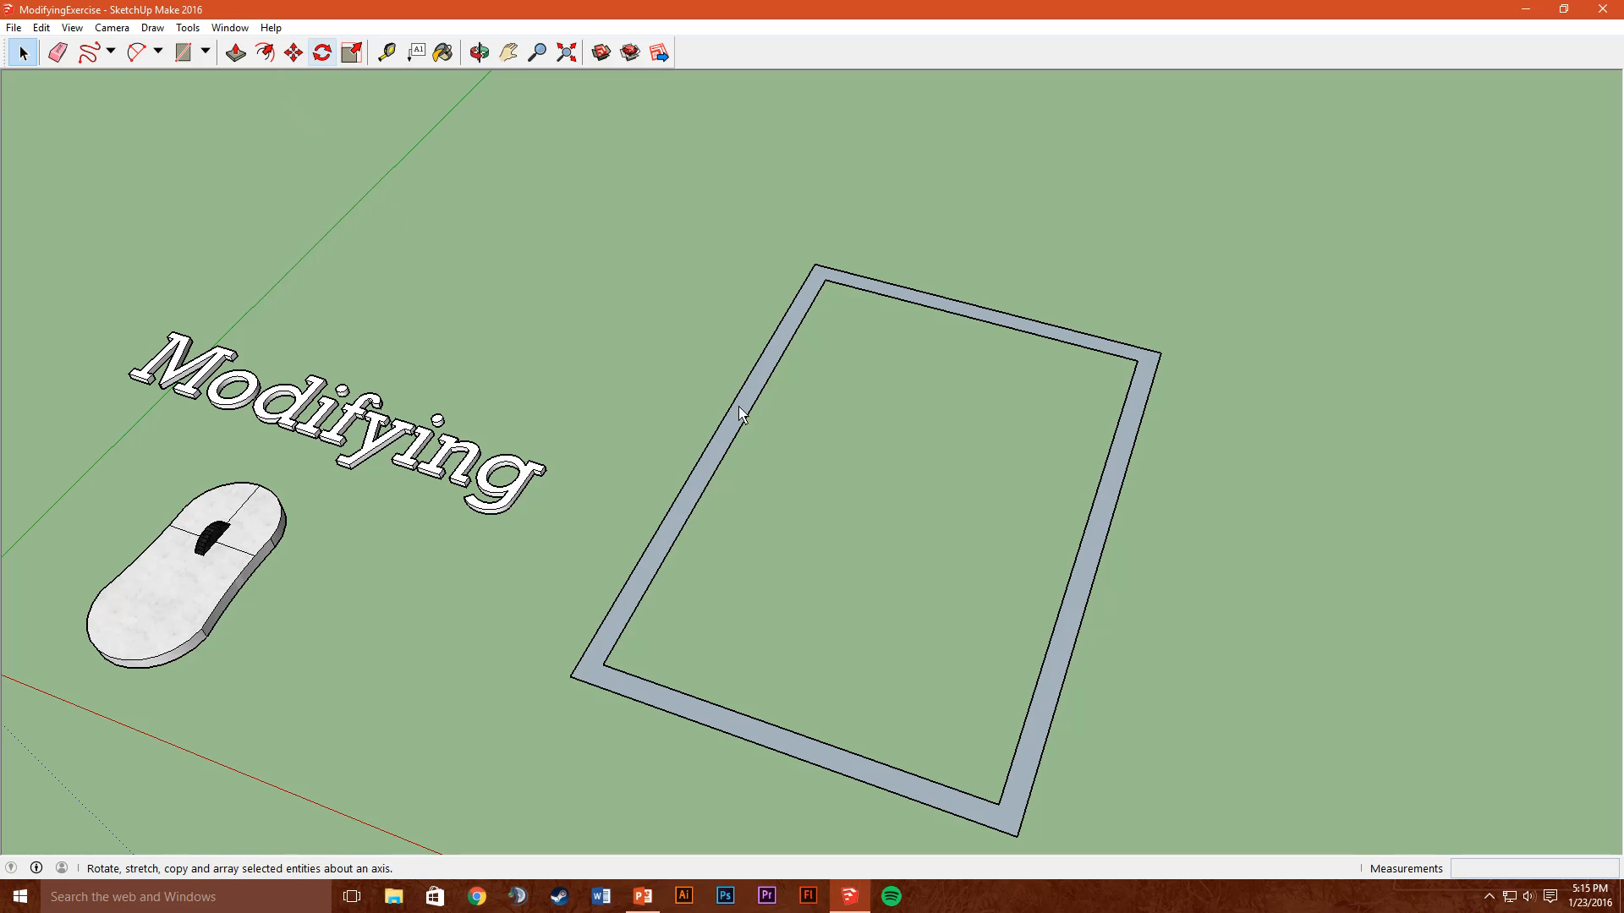
key(ctrl+z)
key(ctrl+z)
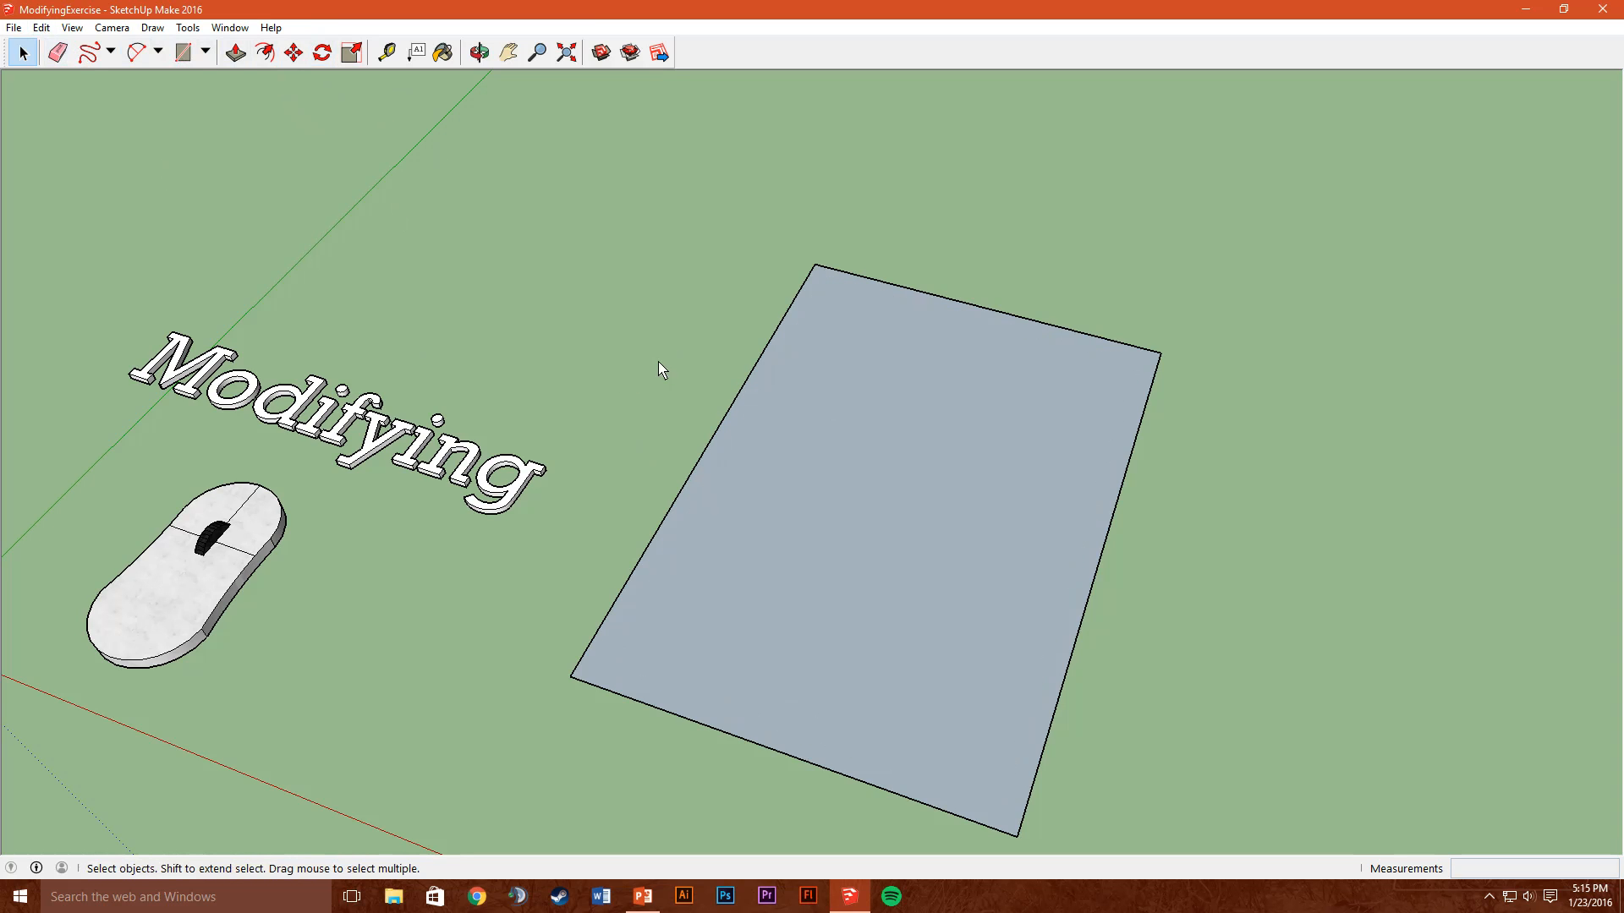
key(ctrl+y)
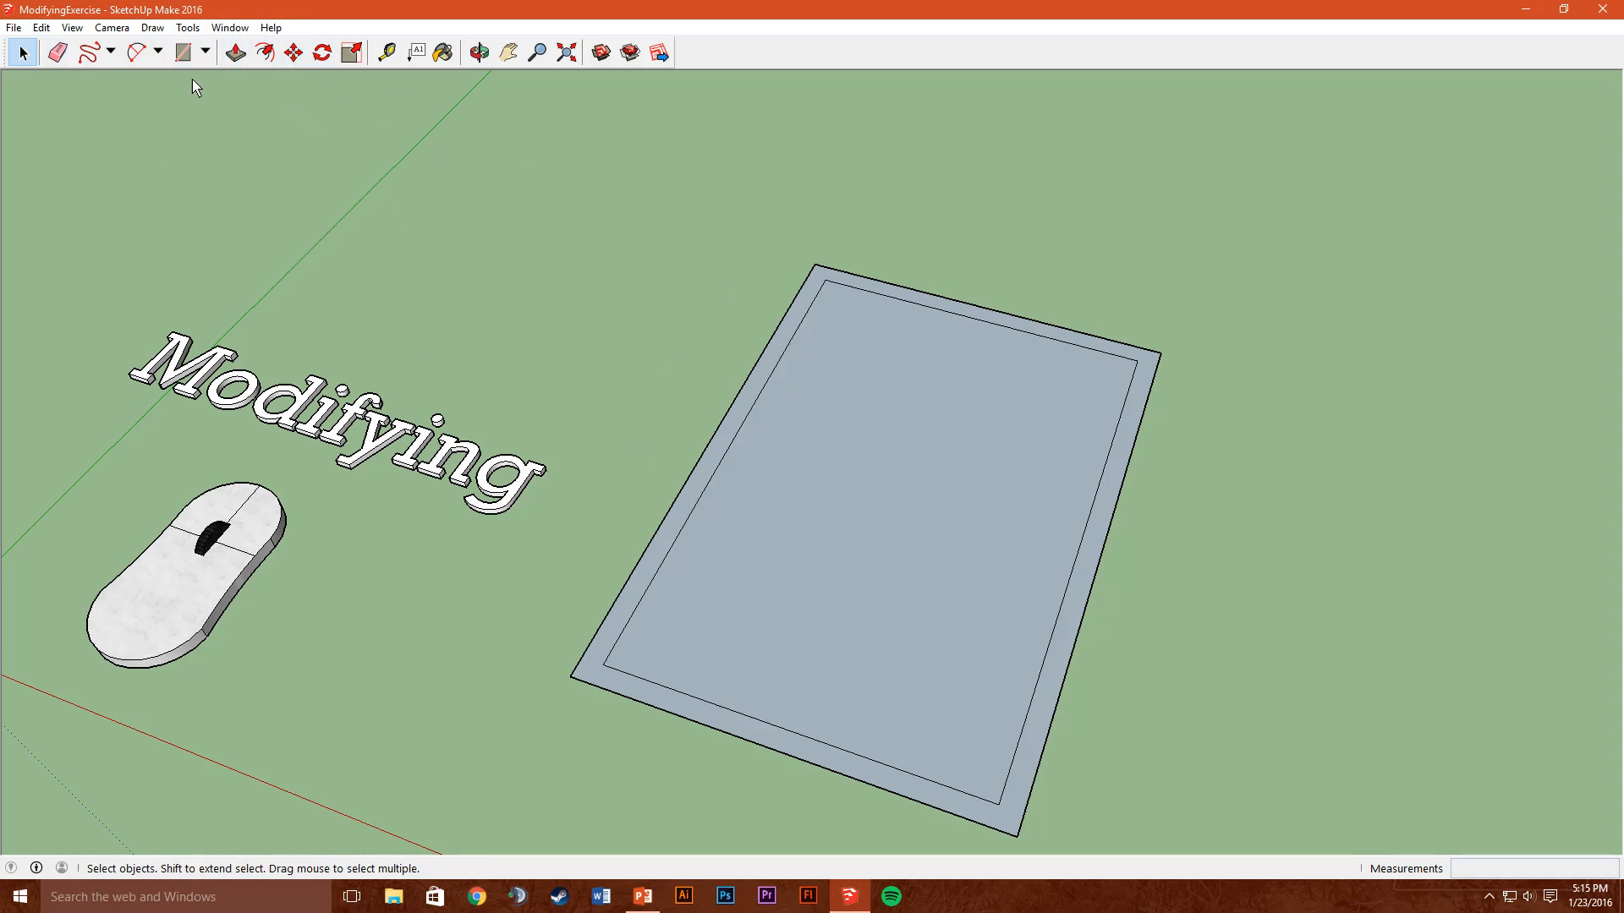
Pull the narrow border up about 13' 6" into four walls, inspect the hollow box, and undo the walls and the offset
click(233, 59)
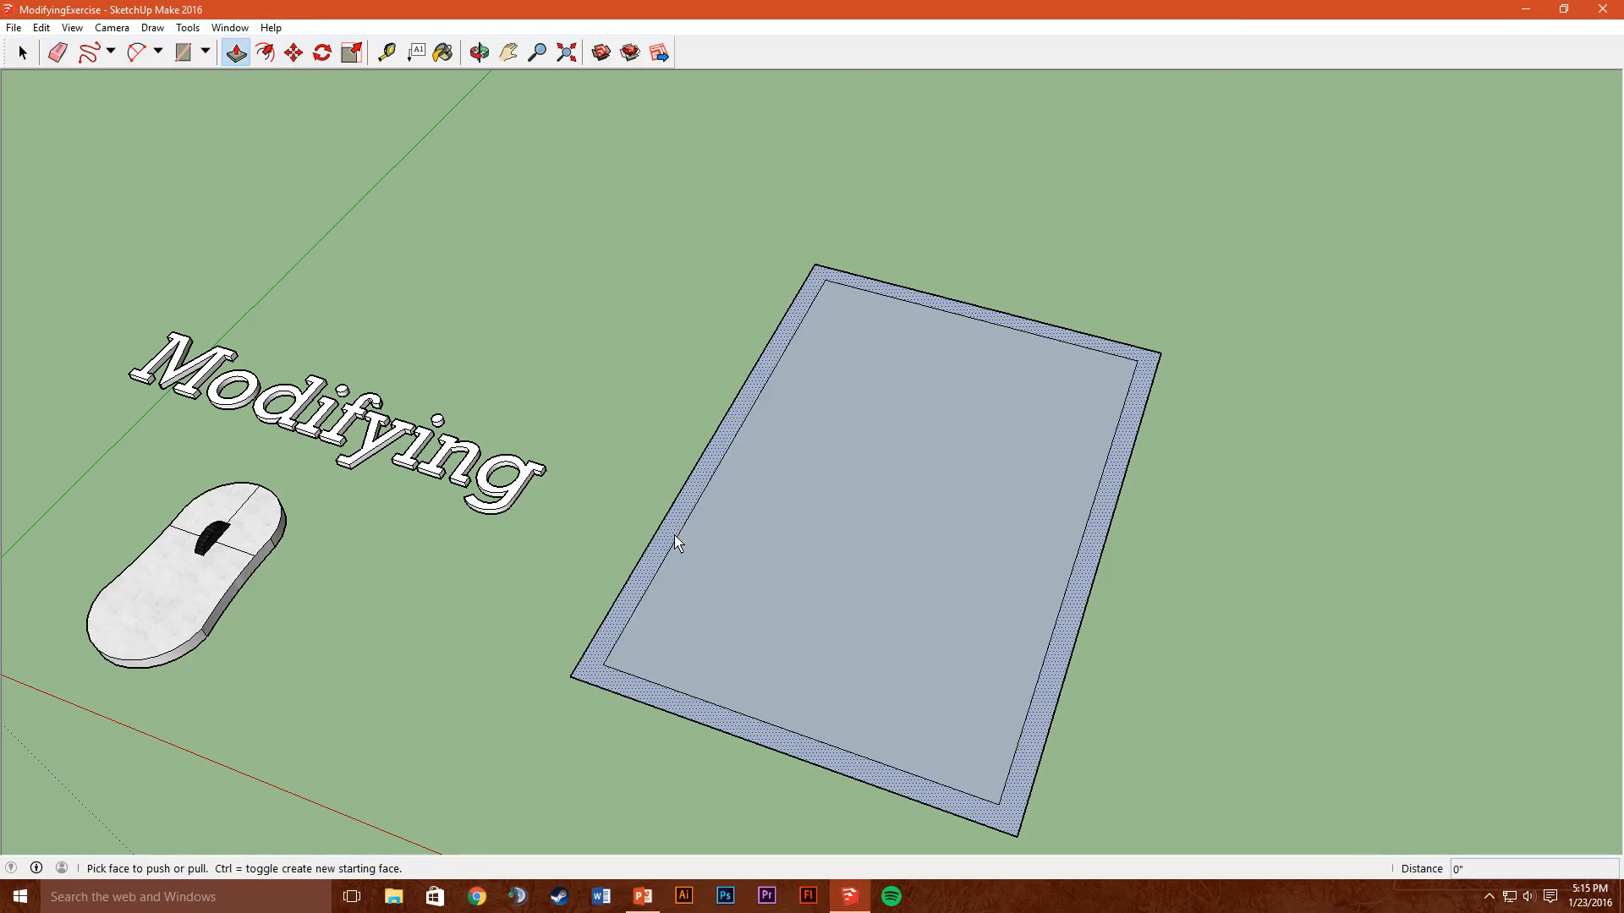
drag(673, 546, 748, 311)
middle_drag(1002, 473, 880, 221)
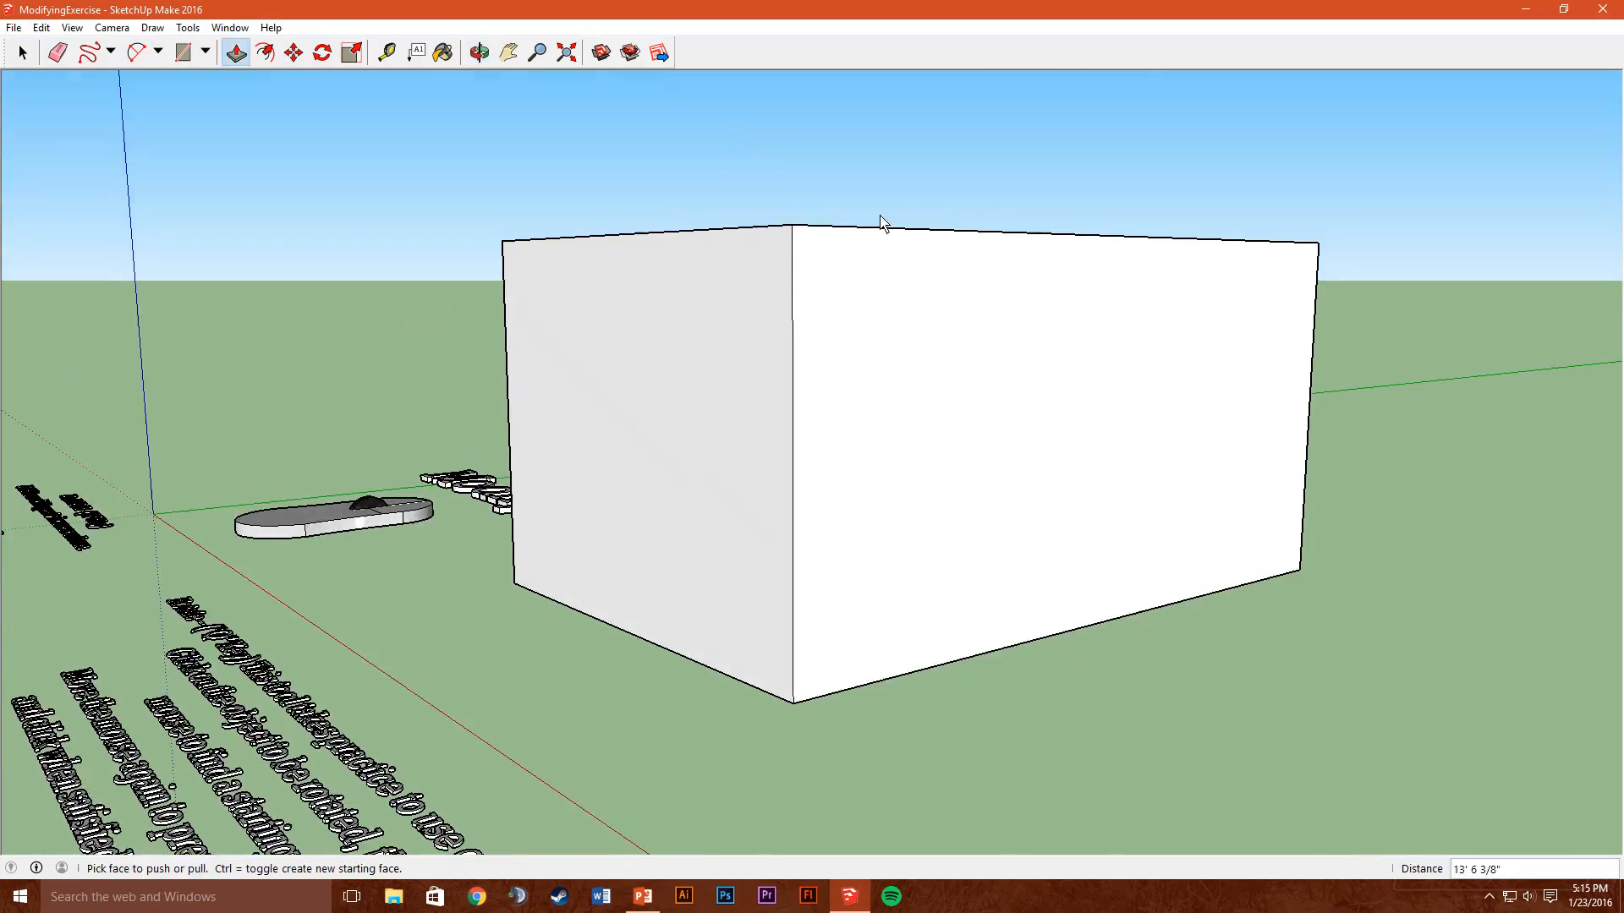
middle_drag(862, 296, 758, 599)
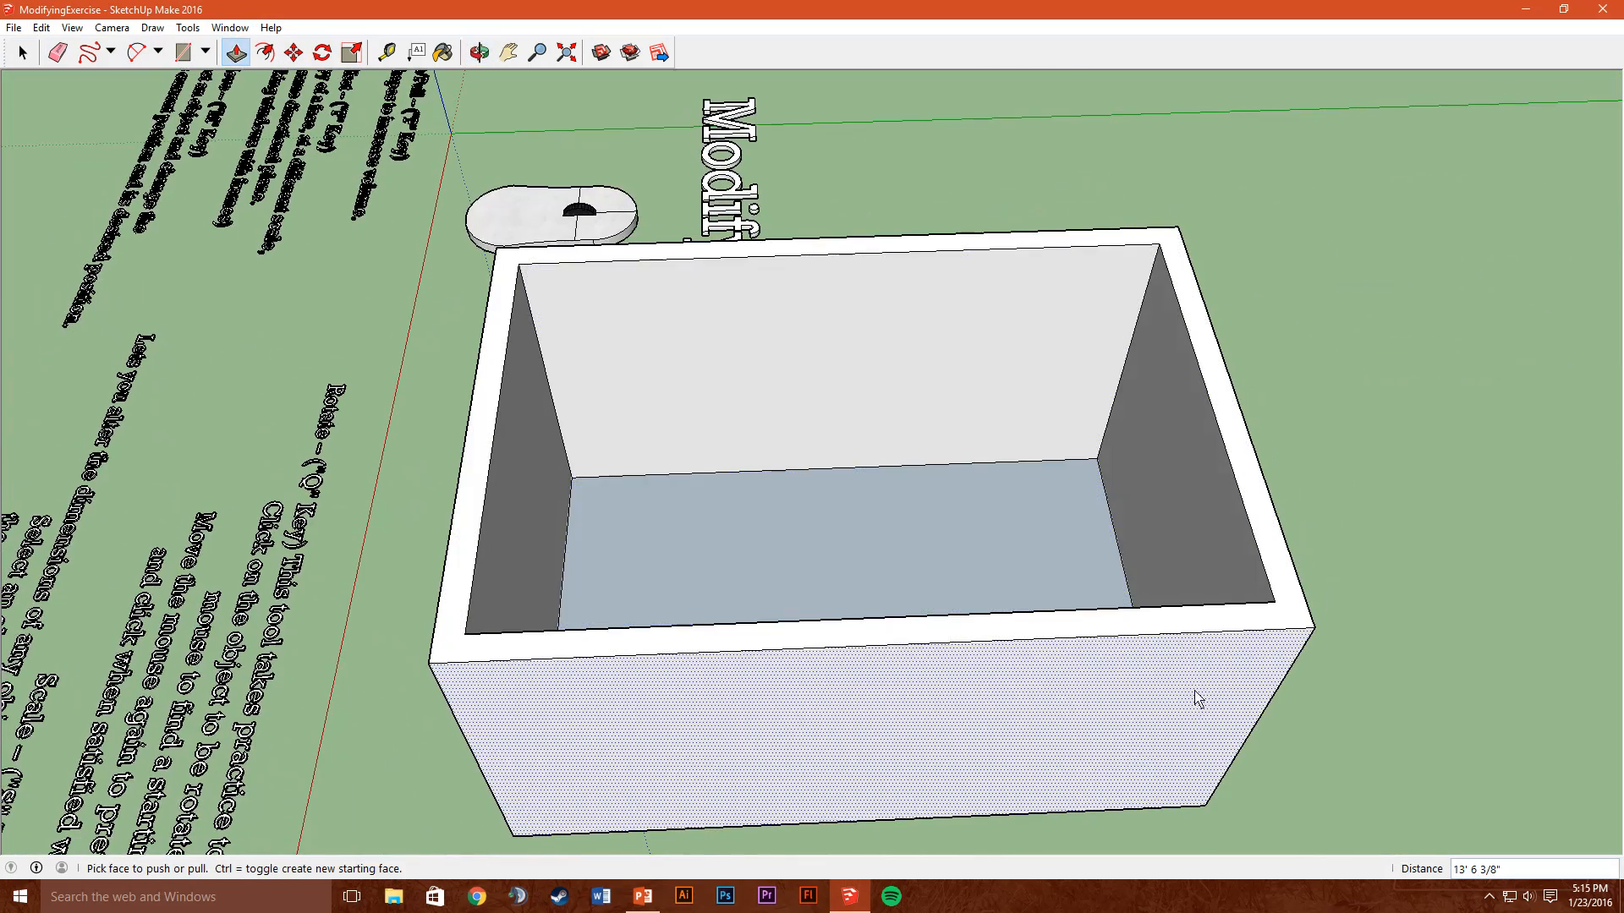
middle_drag(1192, 696, 804, 562)
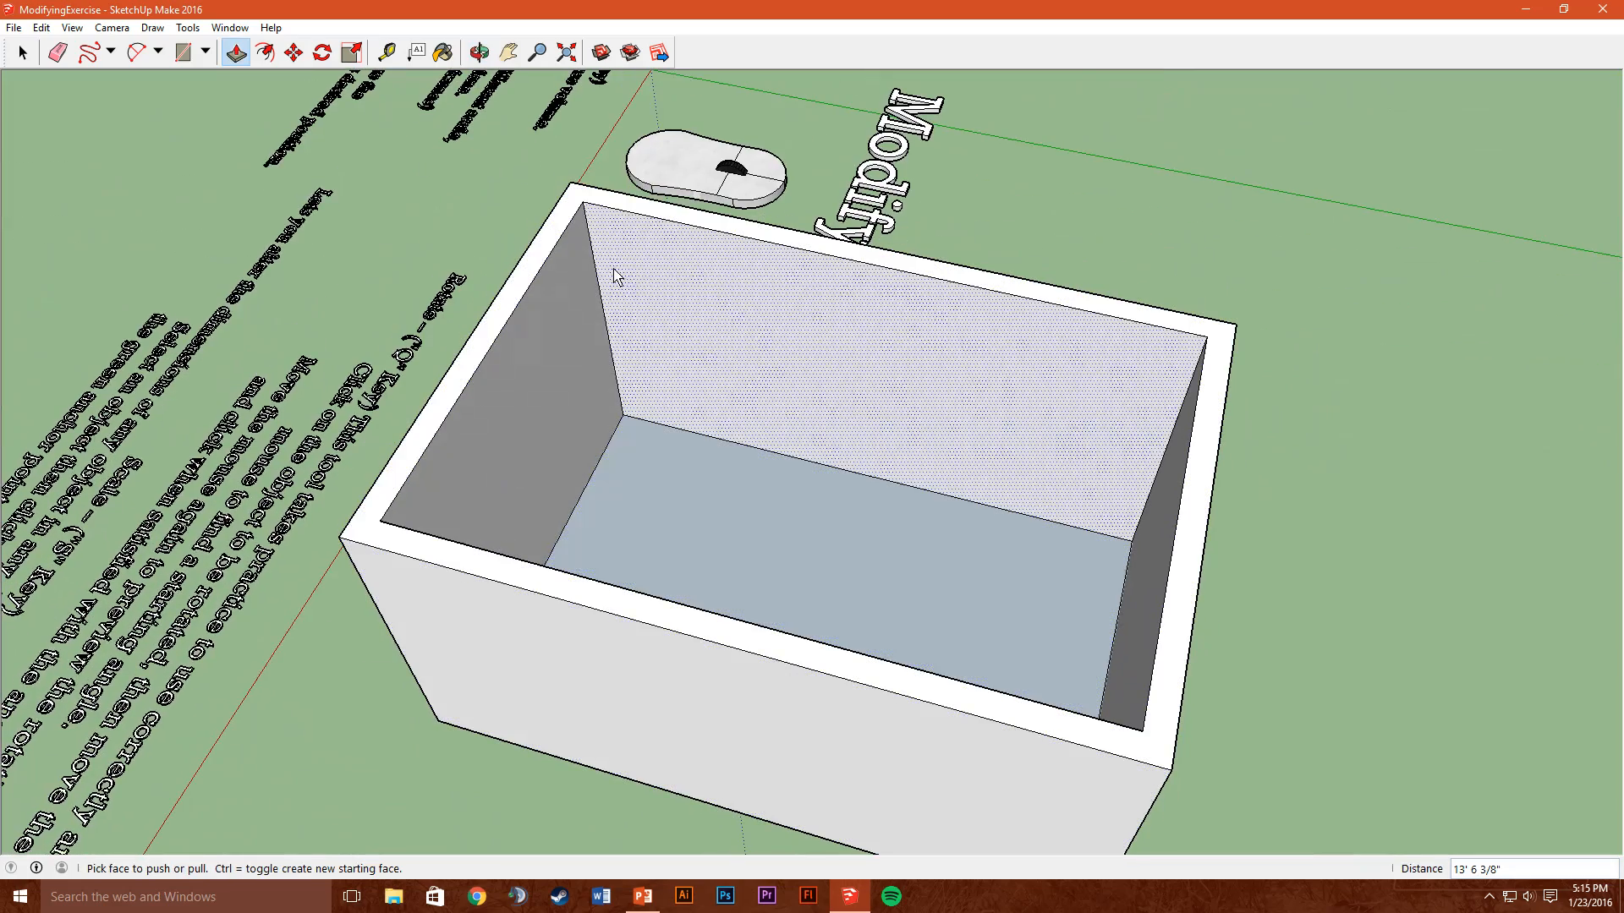
middle_drag(1062, 623, 897, 338)
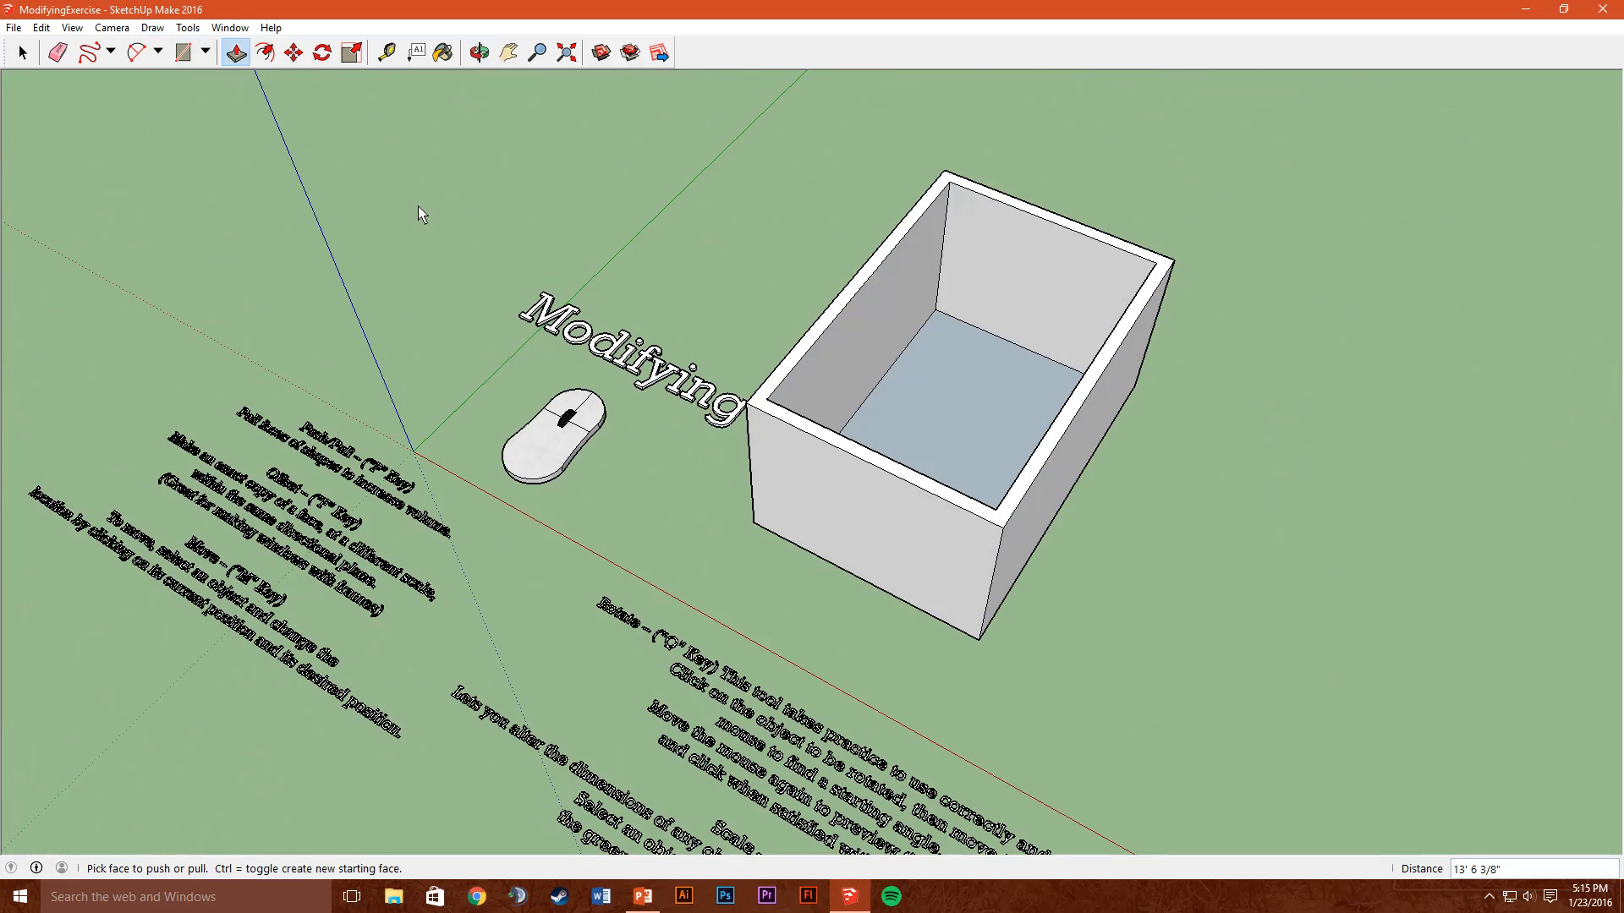
key(ctrl+z)
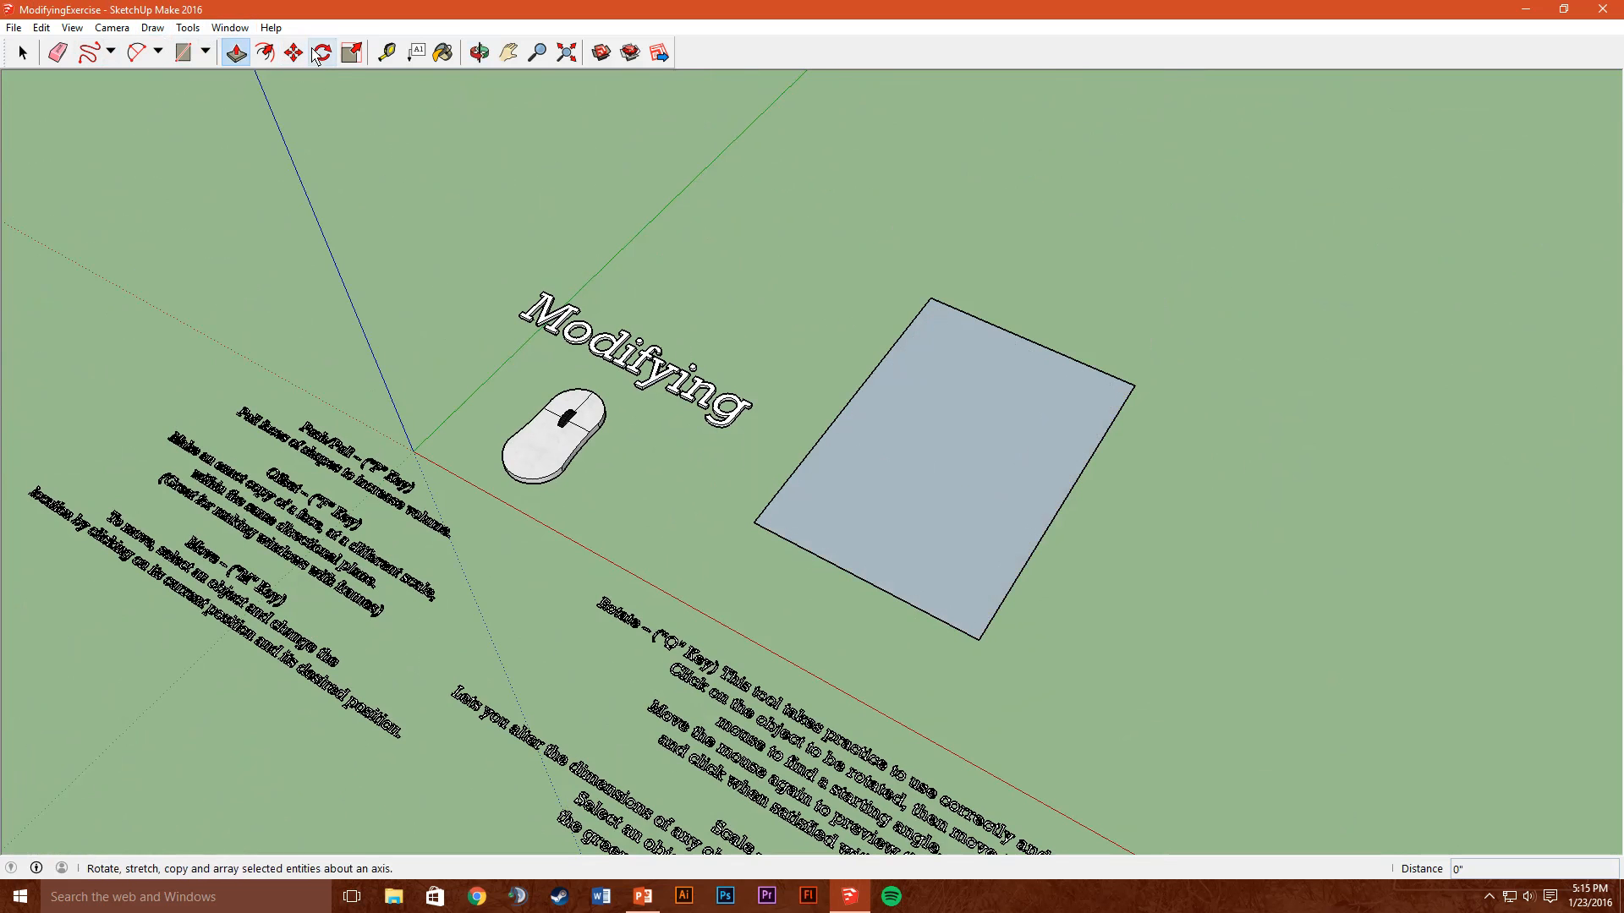
Try pulling the plain rectangle up about 1' 9" into a thin slab and undo it
click(953, 457)
click(1103, 488)
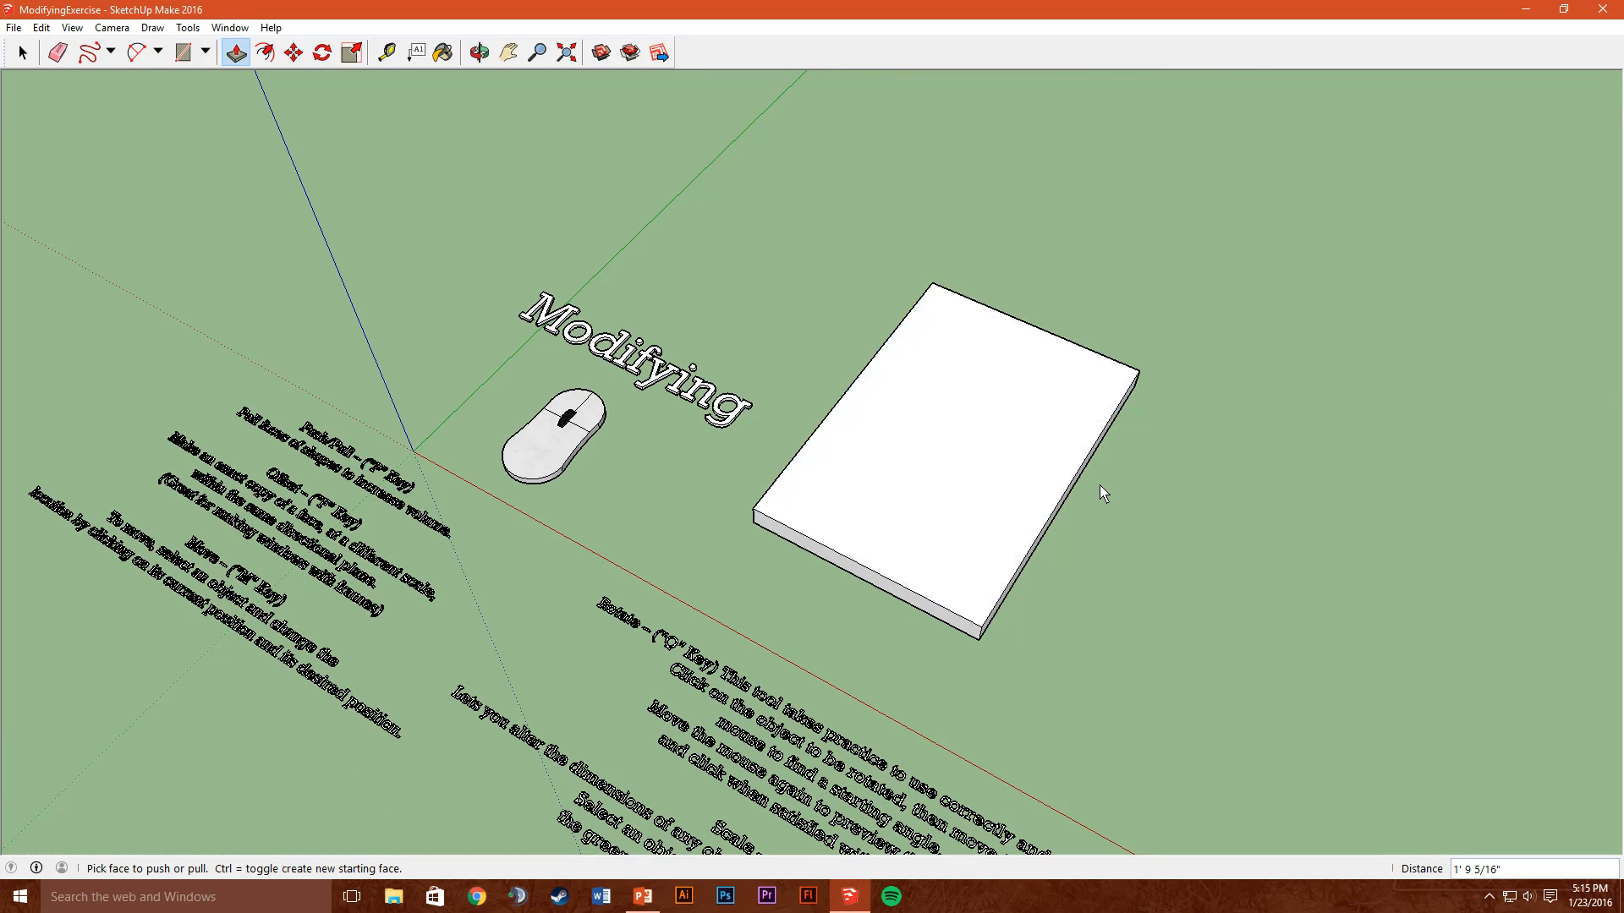
key(ctrl+z)
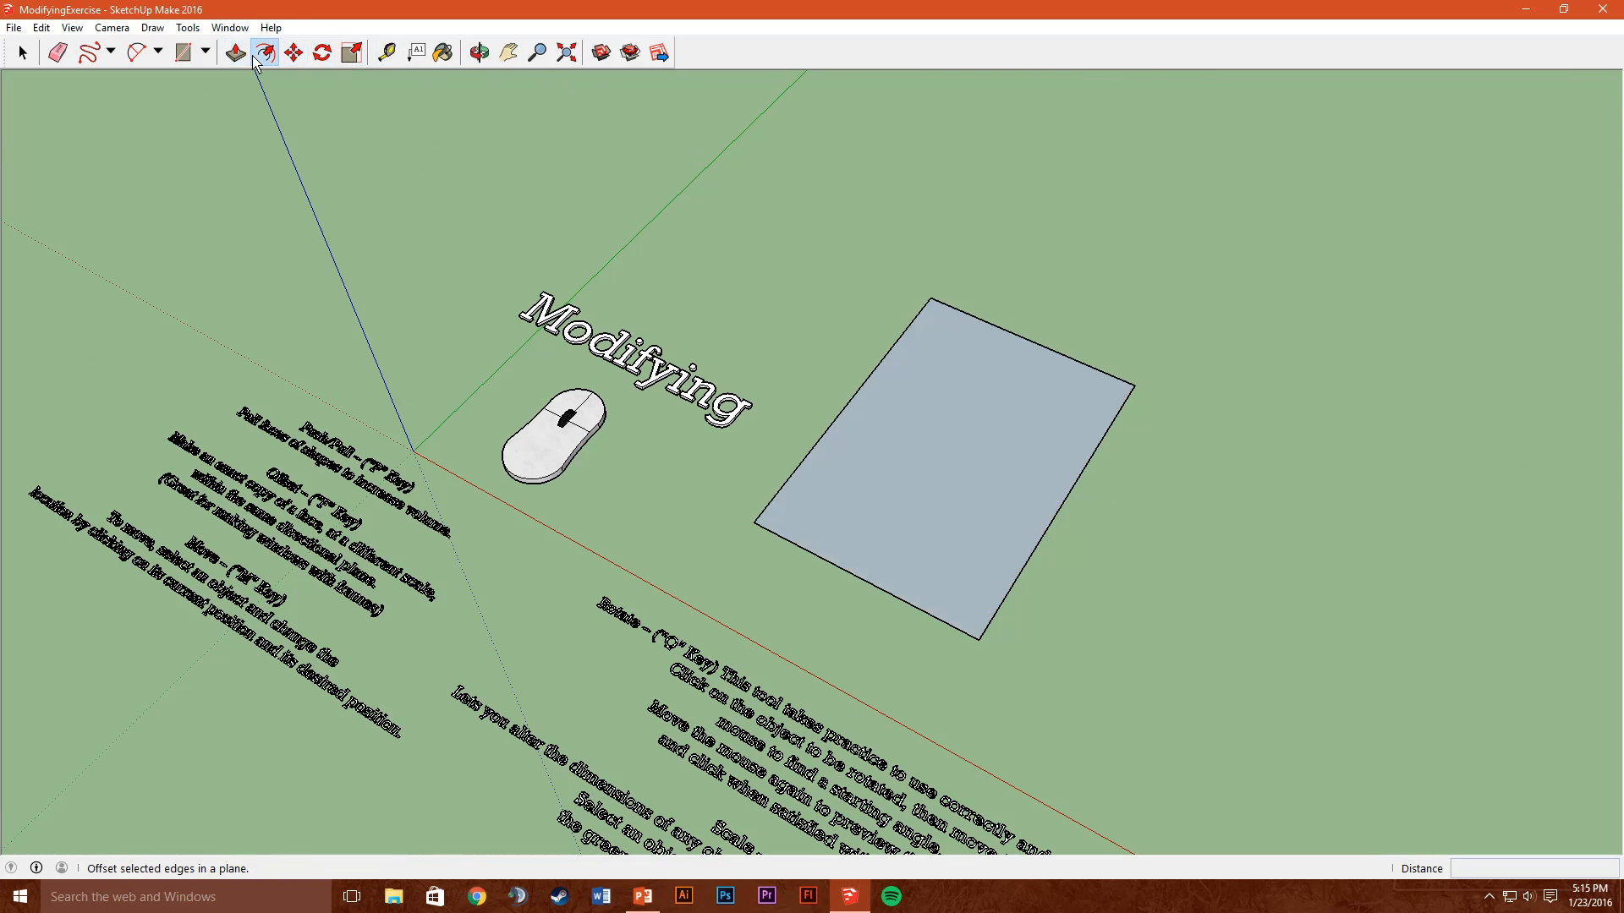
Try offsetting the rectangle's outline outward about 8' 11" and undo the offset
click(263, 53)
click(1035, 533)
click(1207, 520)
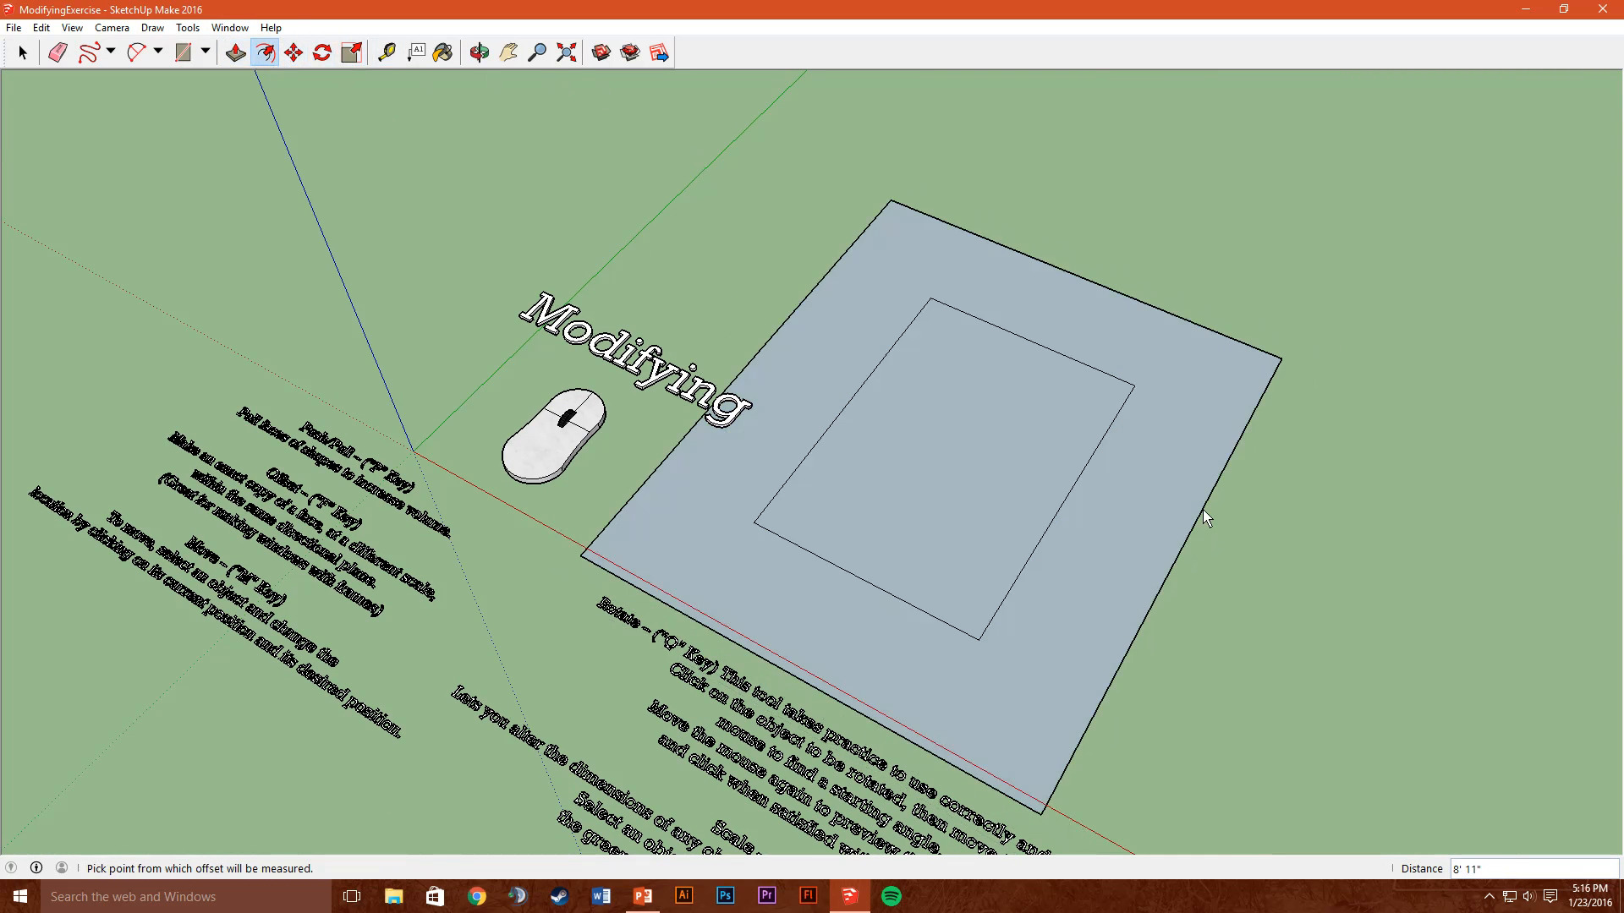
middle_drag(1001, 449, 880, 479)
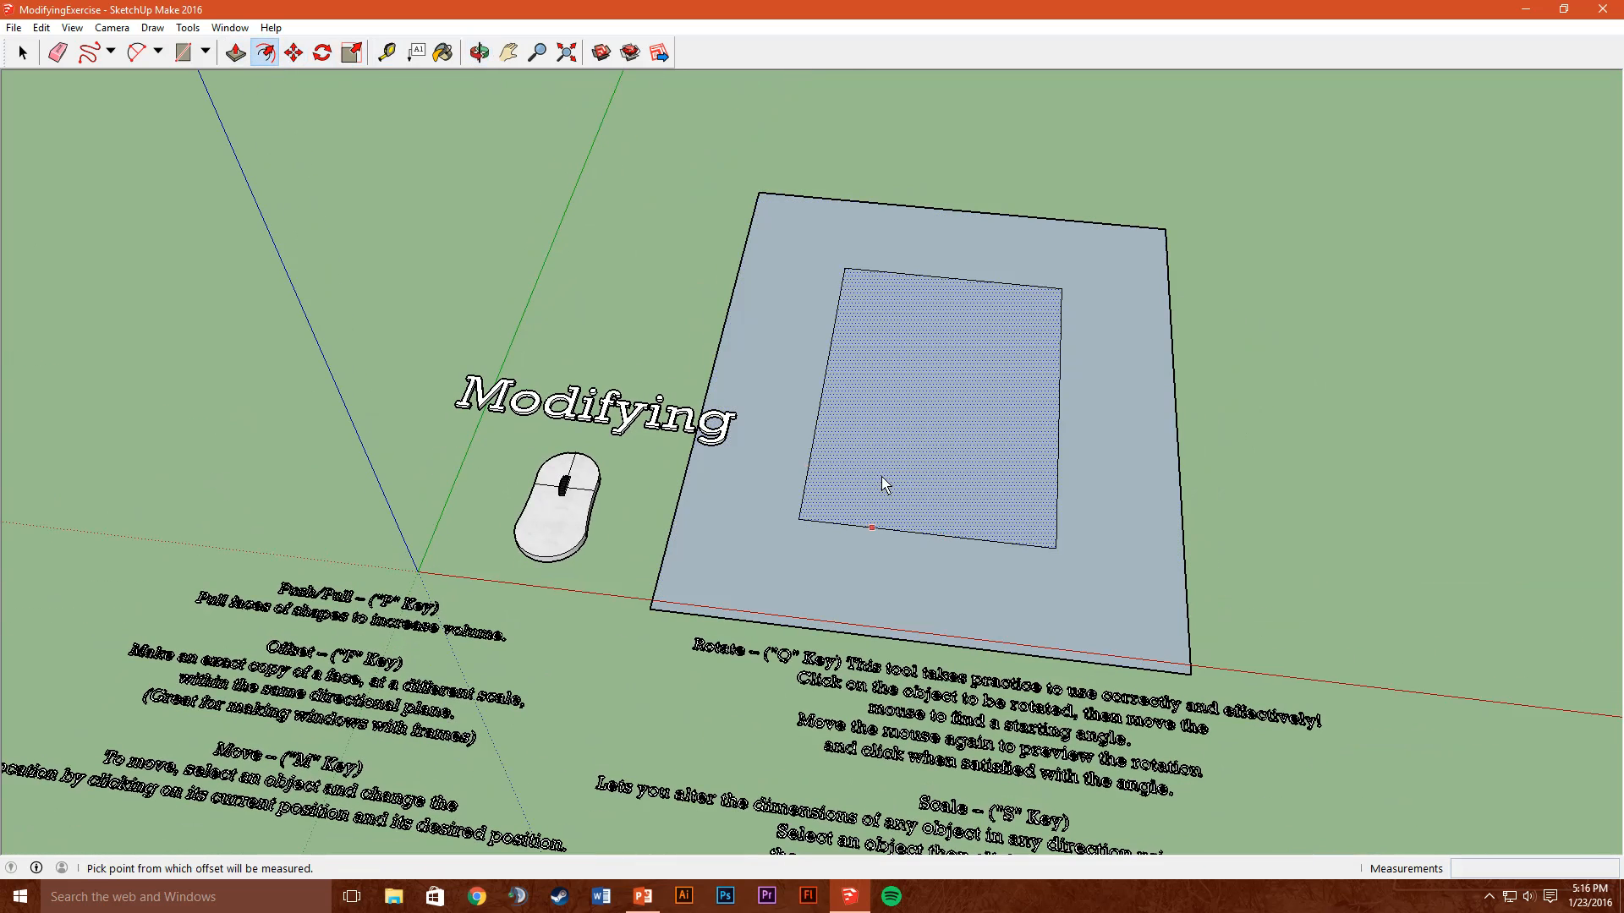
key(ctrl+z)
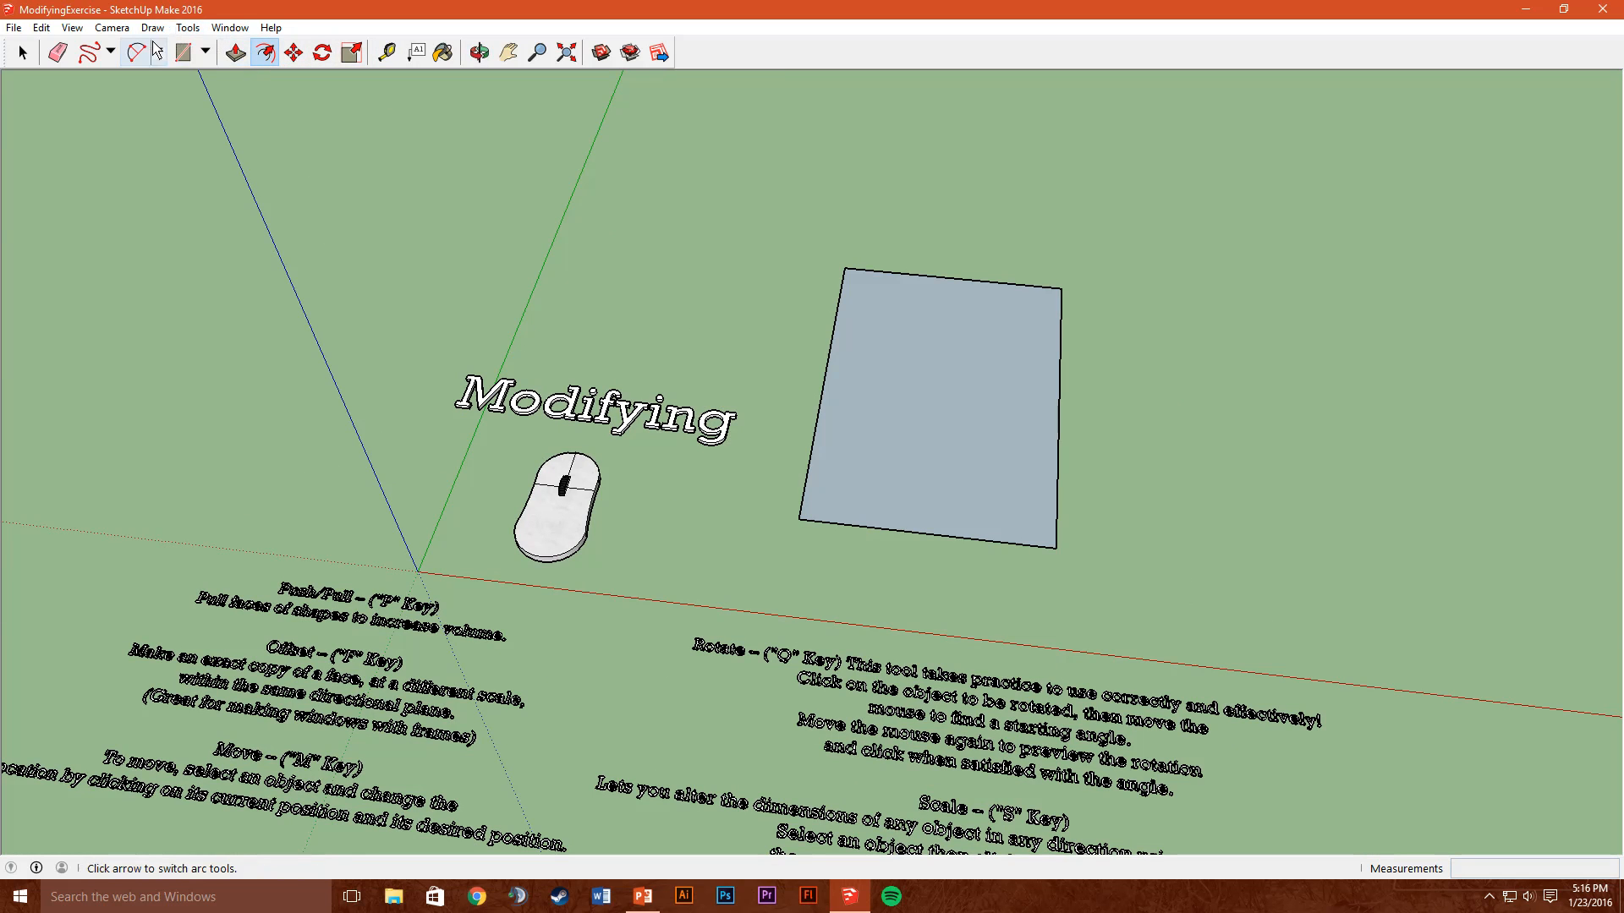
Draw a circle with a radius of about 8' 7" on the ground behind the Modifying text
click(205, 54)
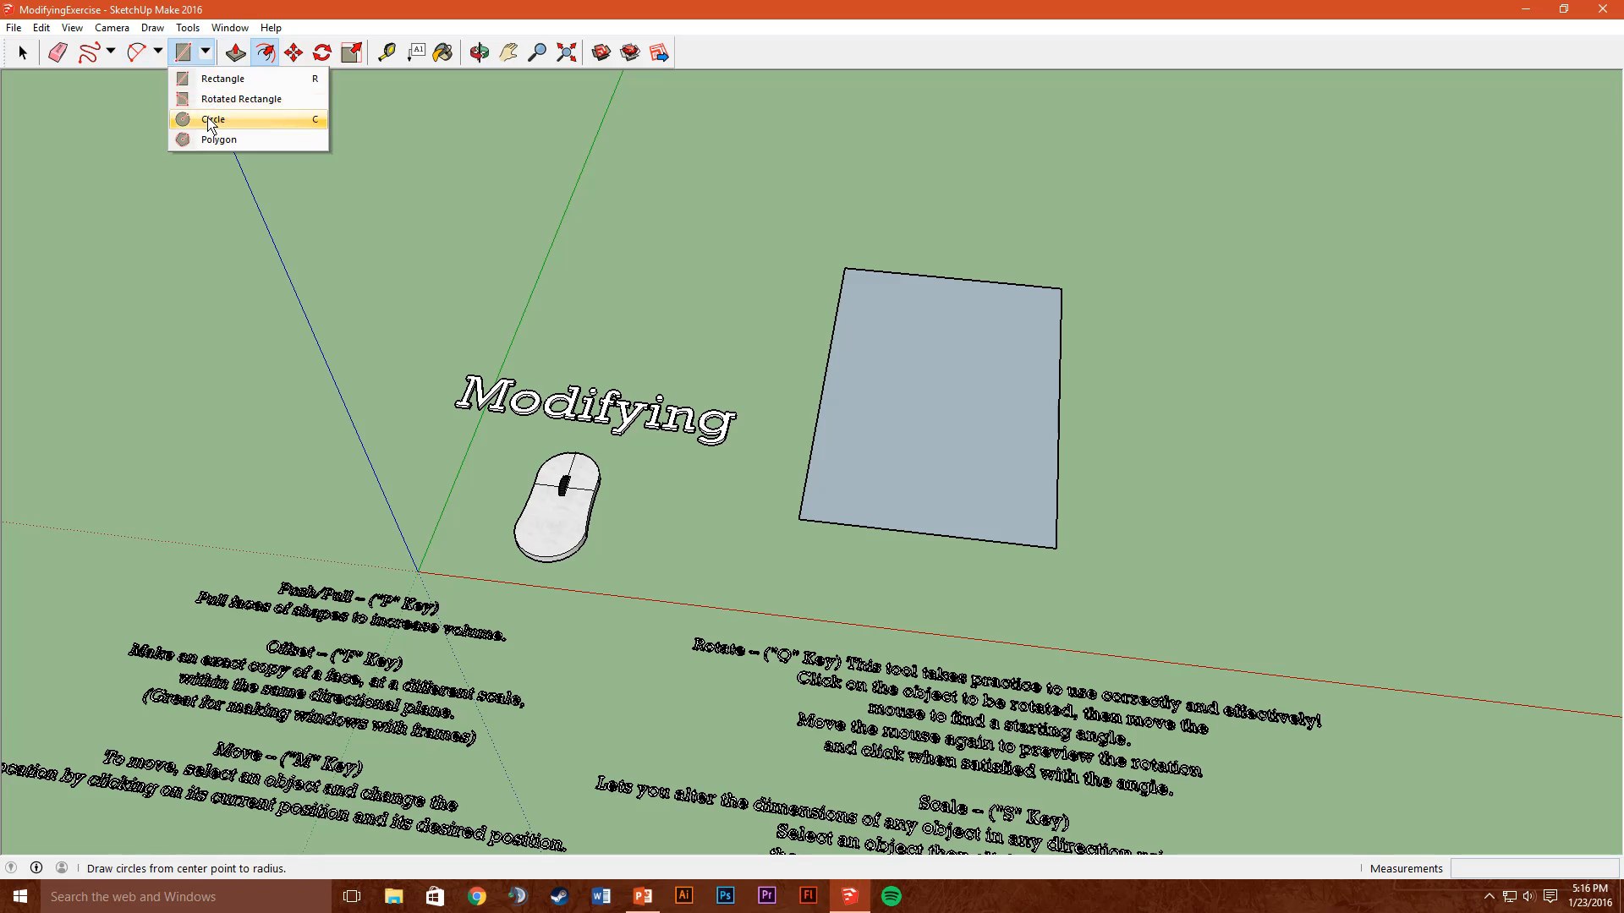
click(207, 117)
click(671, 259)
click(684, 201)
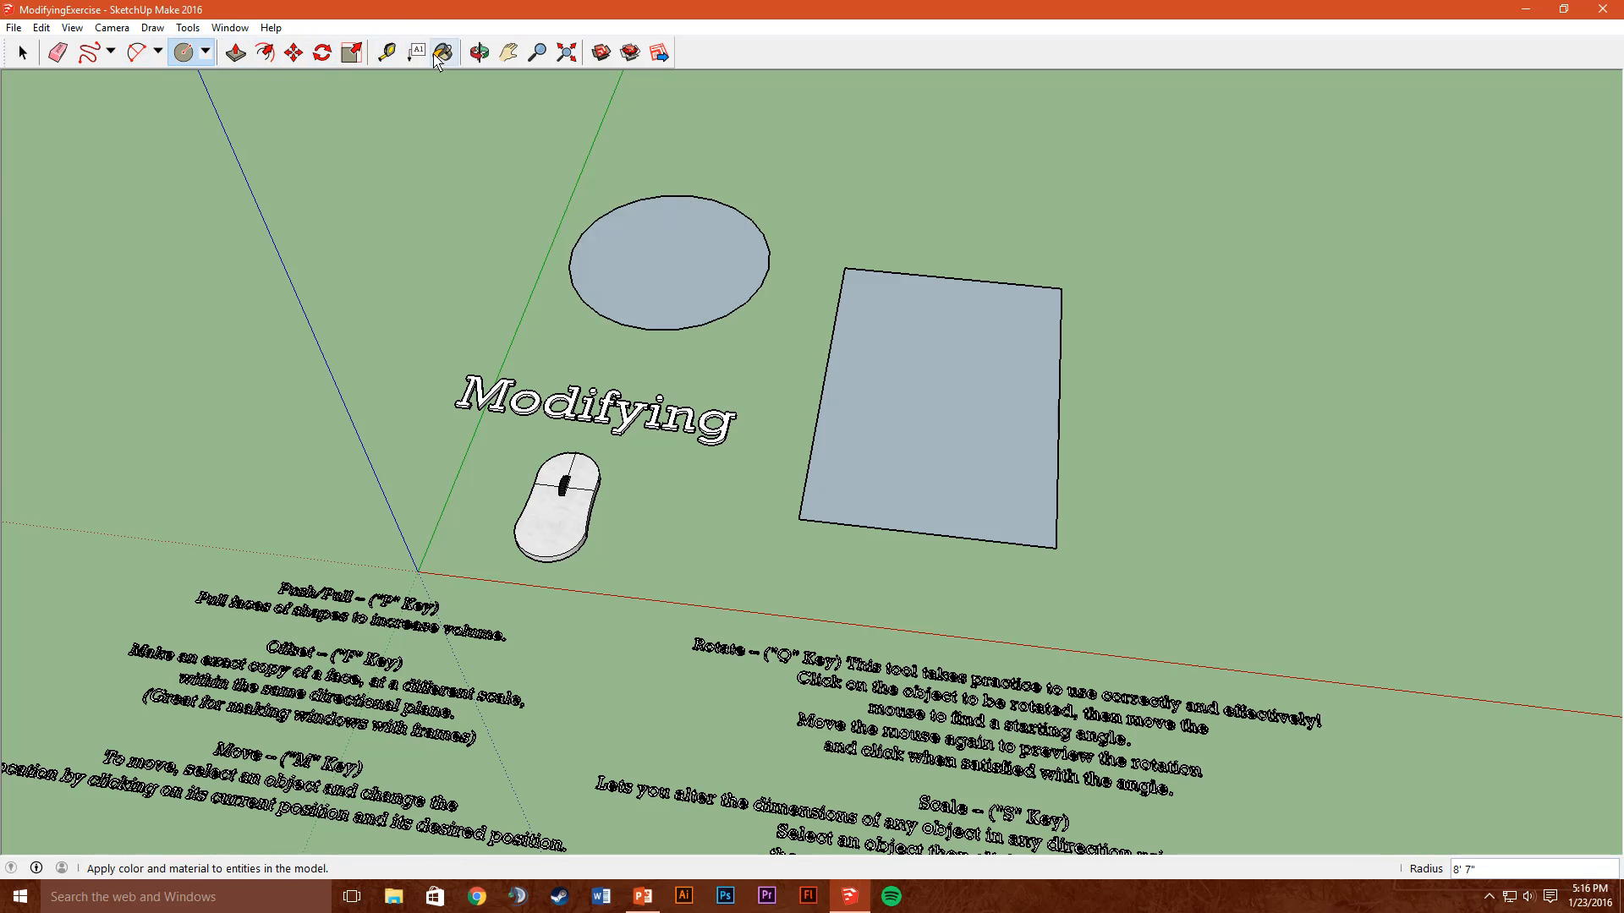
Offset the circle's outline once inward and once outward to form concentric rings
click(263, 53)
click(666, 266)
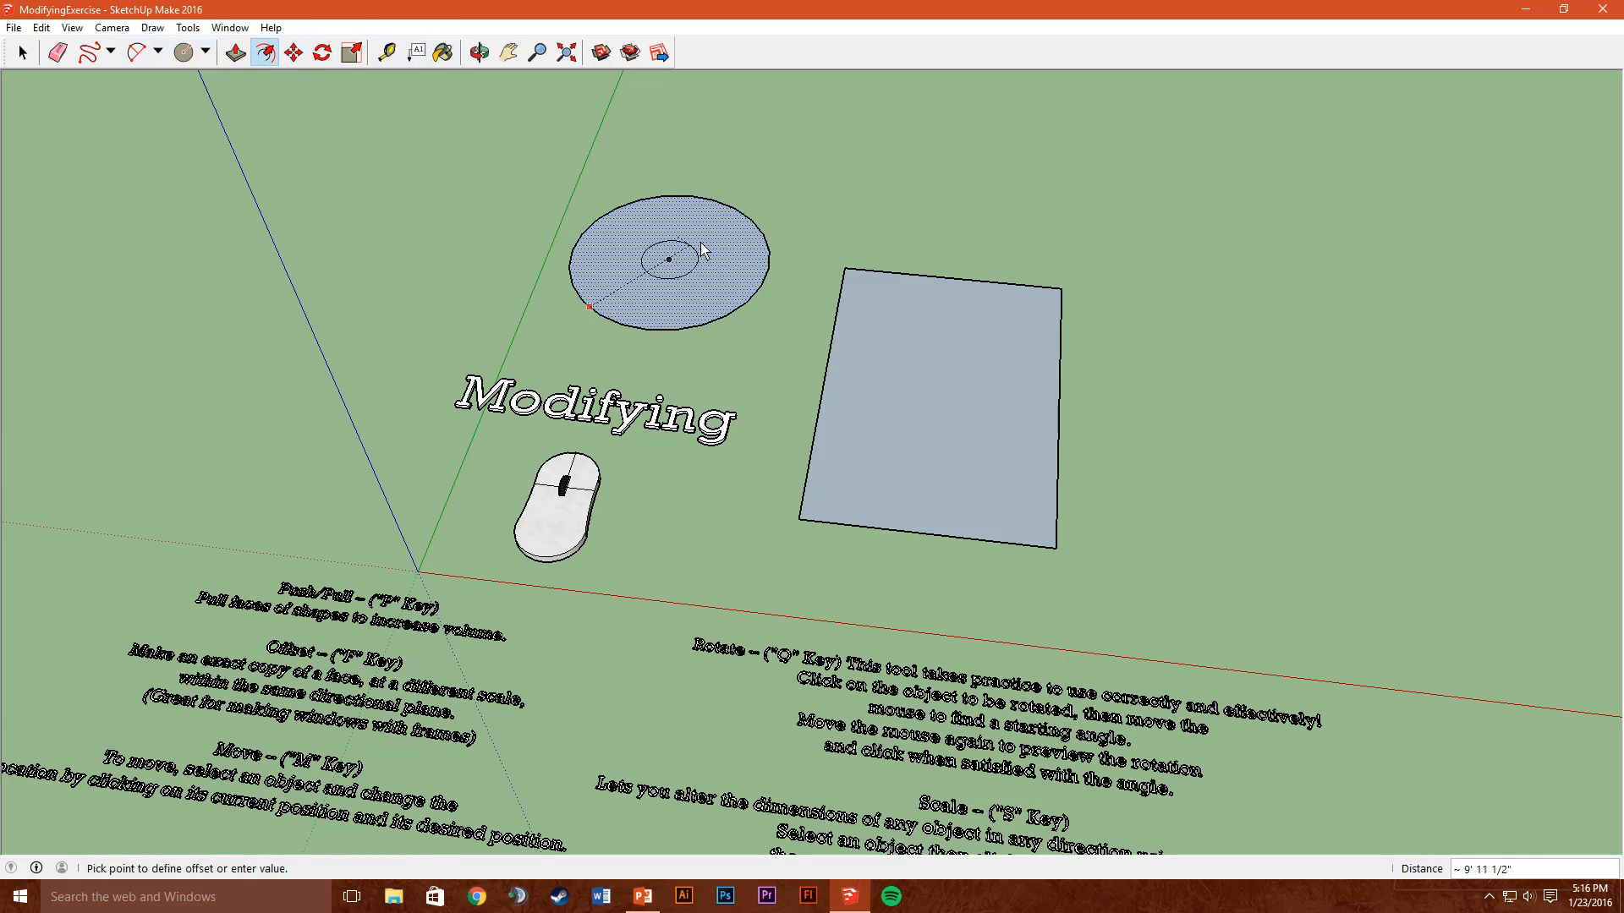
click(741, 250)
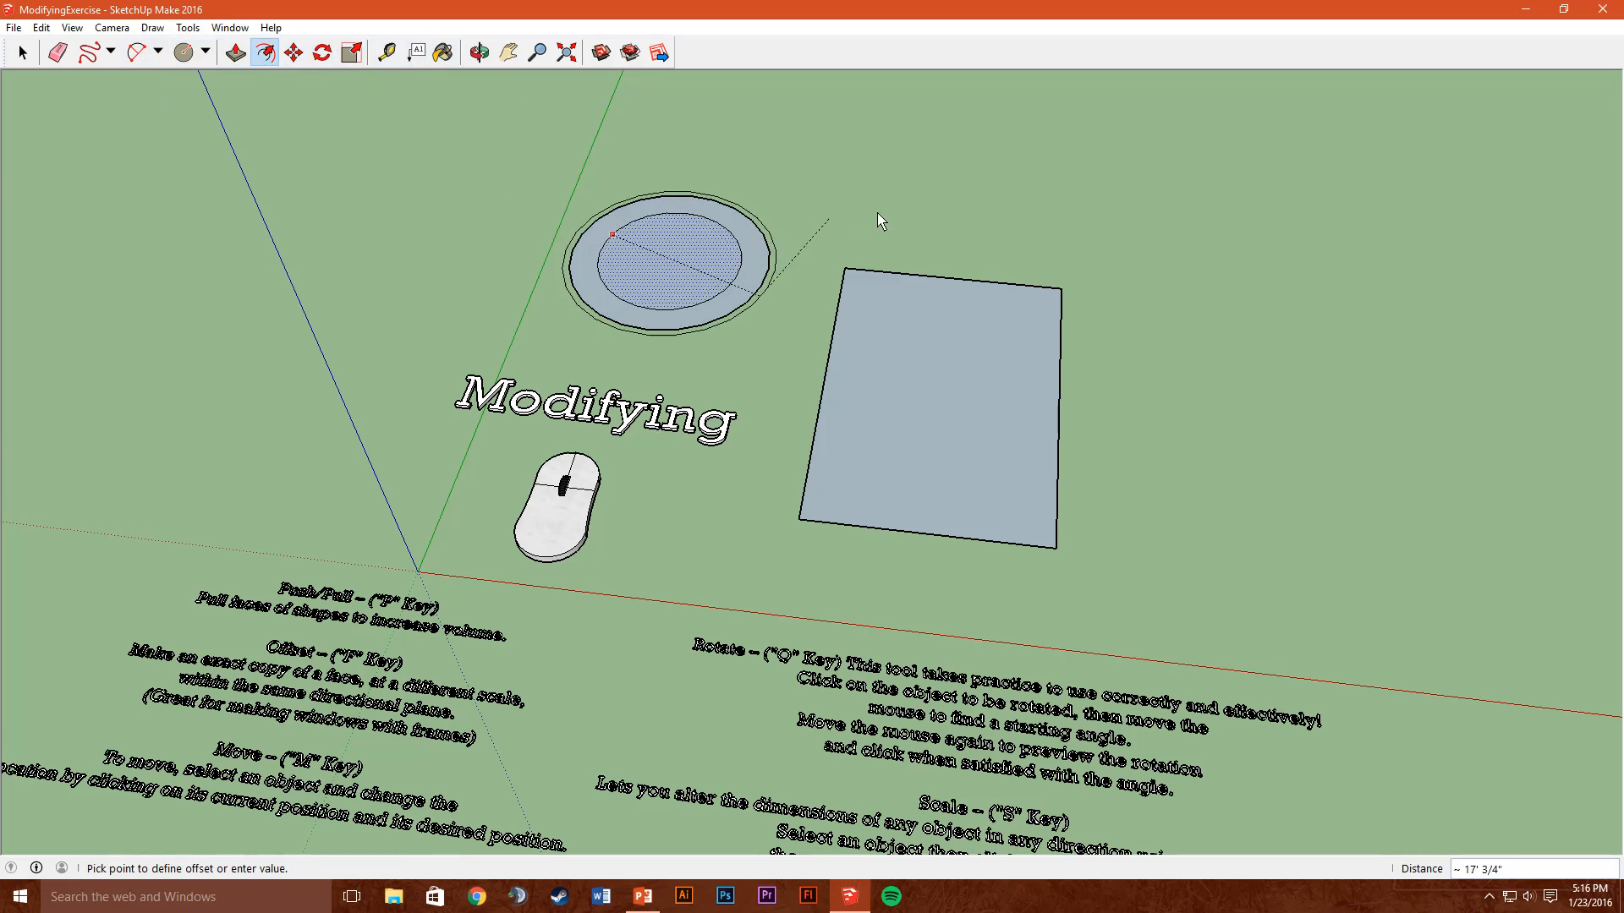
click(905, 217)
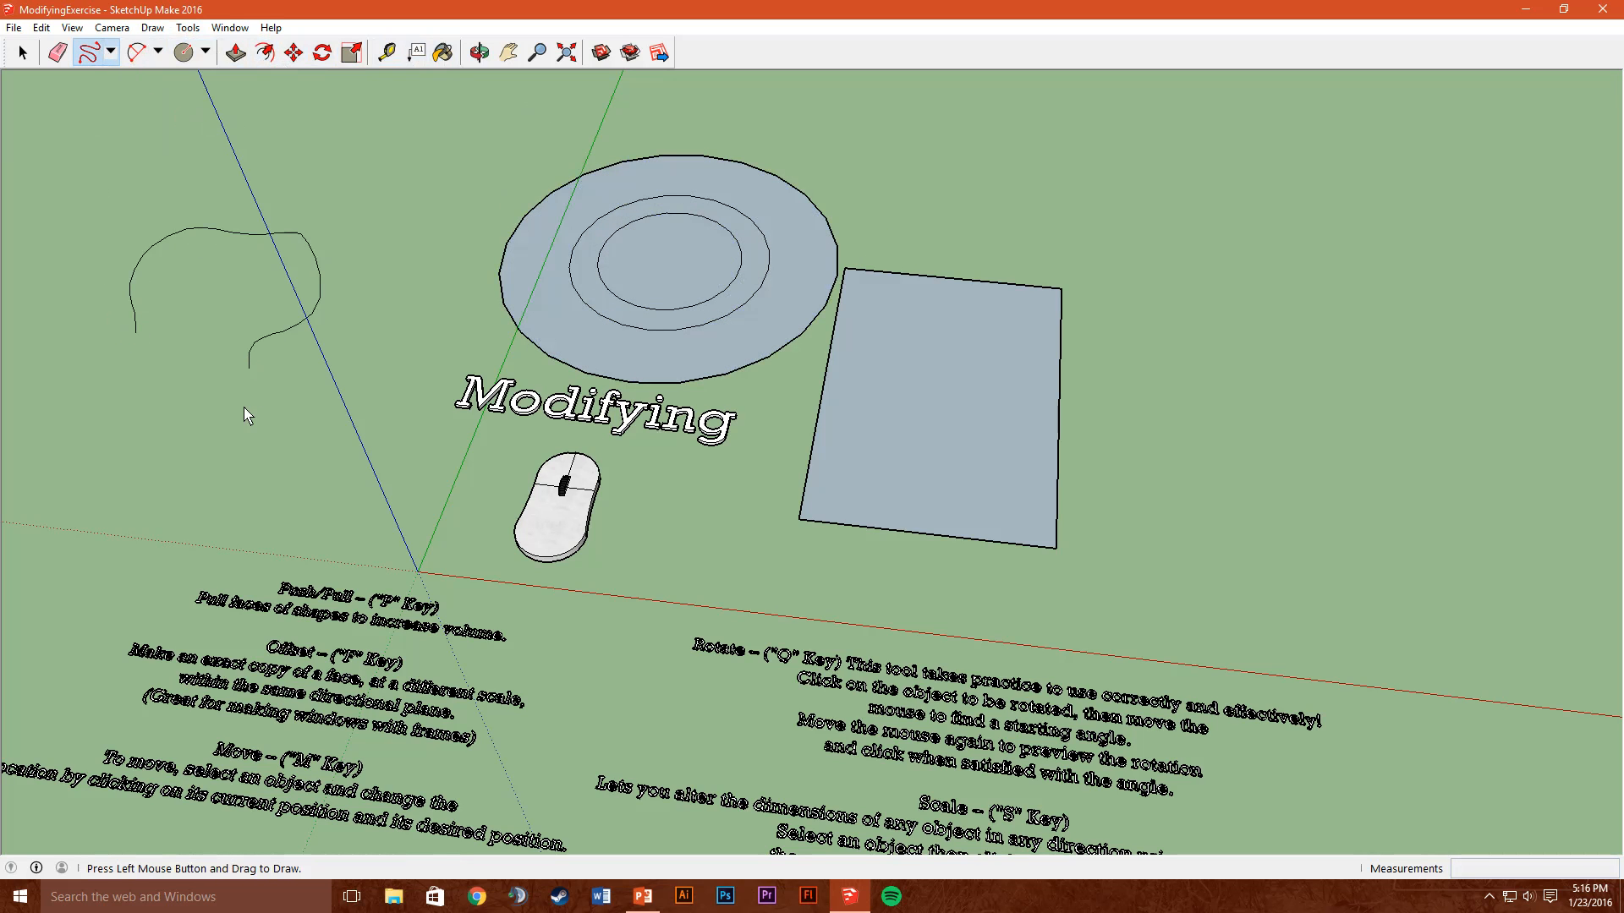
Draw a closed irregular freehand shape beside the circles and offset its outline slightly inward
drag(131, 339, 136, 337)
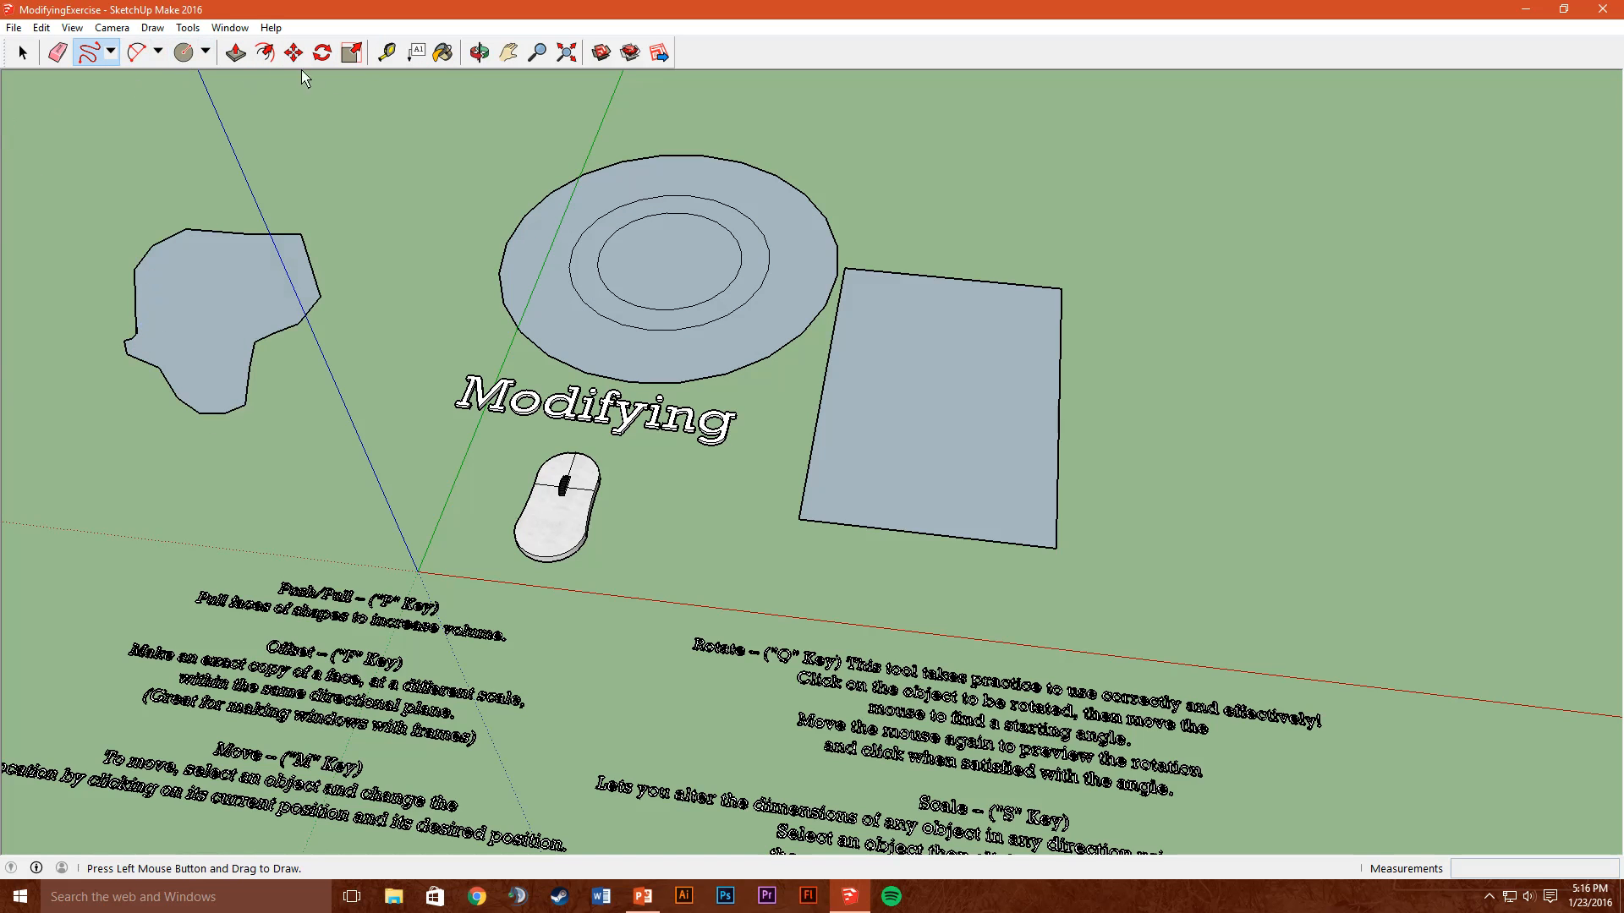
click(259, 56)
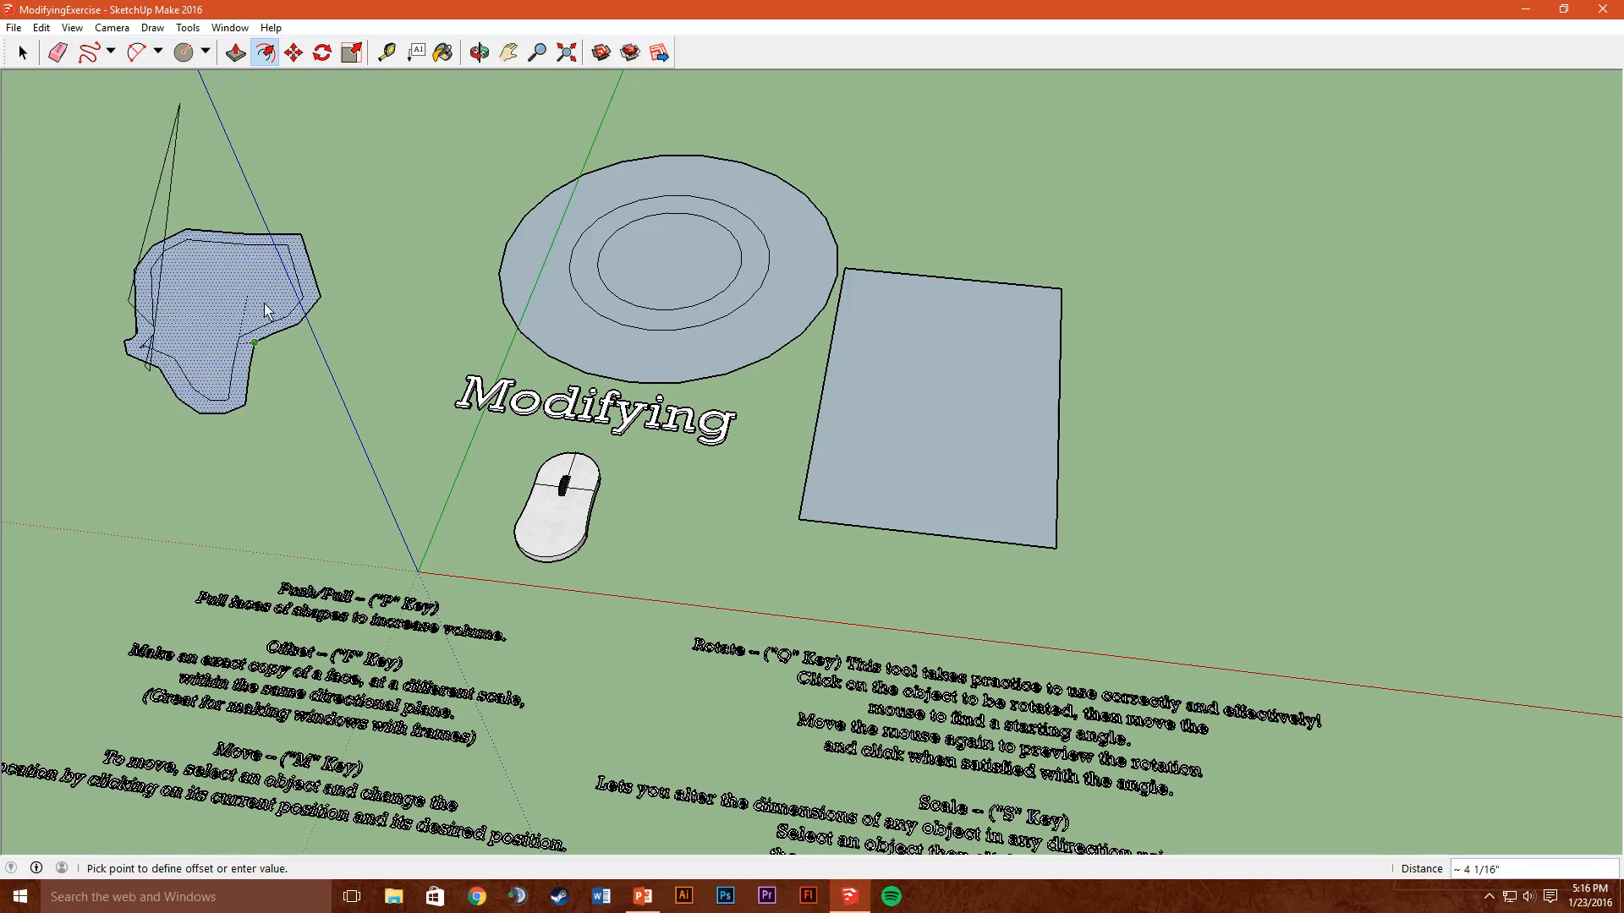
click(240, 313)
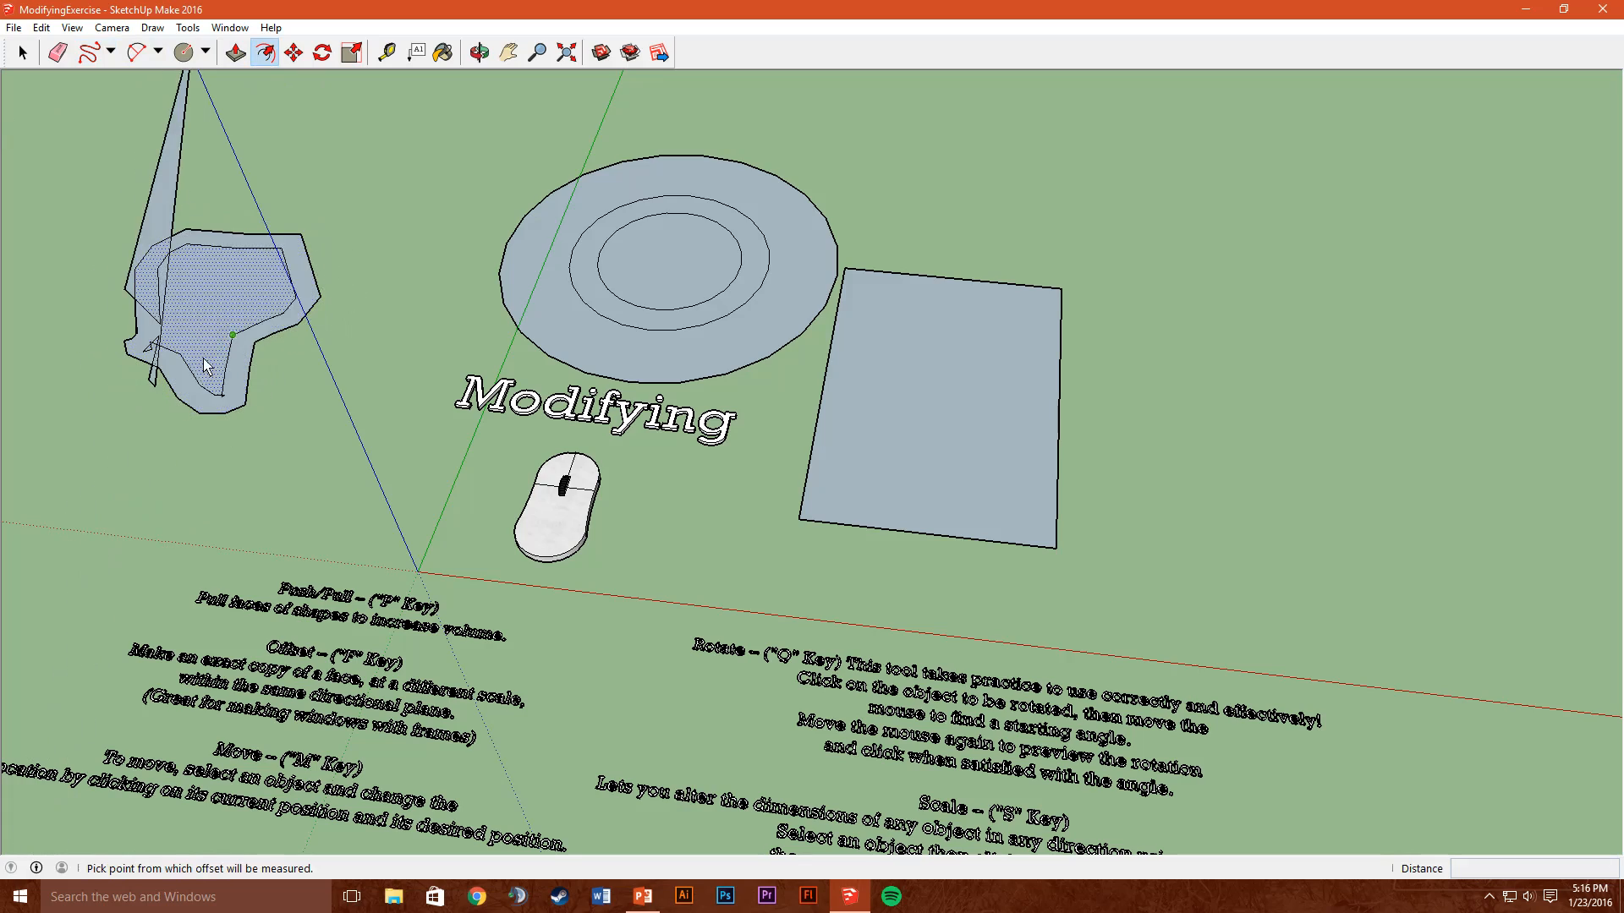
mouse_move(245, 306)
middle_down()
mouse_move(318, 243)
mouse_move(296, 261)
mouse_move(57, 292)
mouse_move(189, 258)
mouse_move(220, 296)
middle_up()
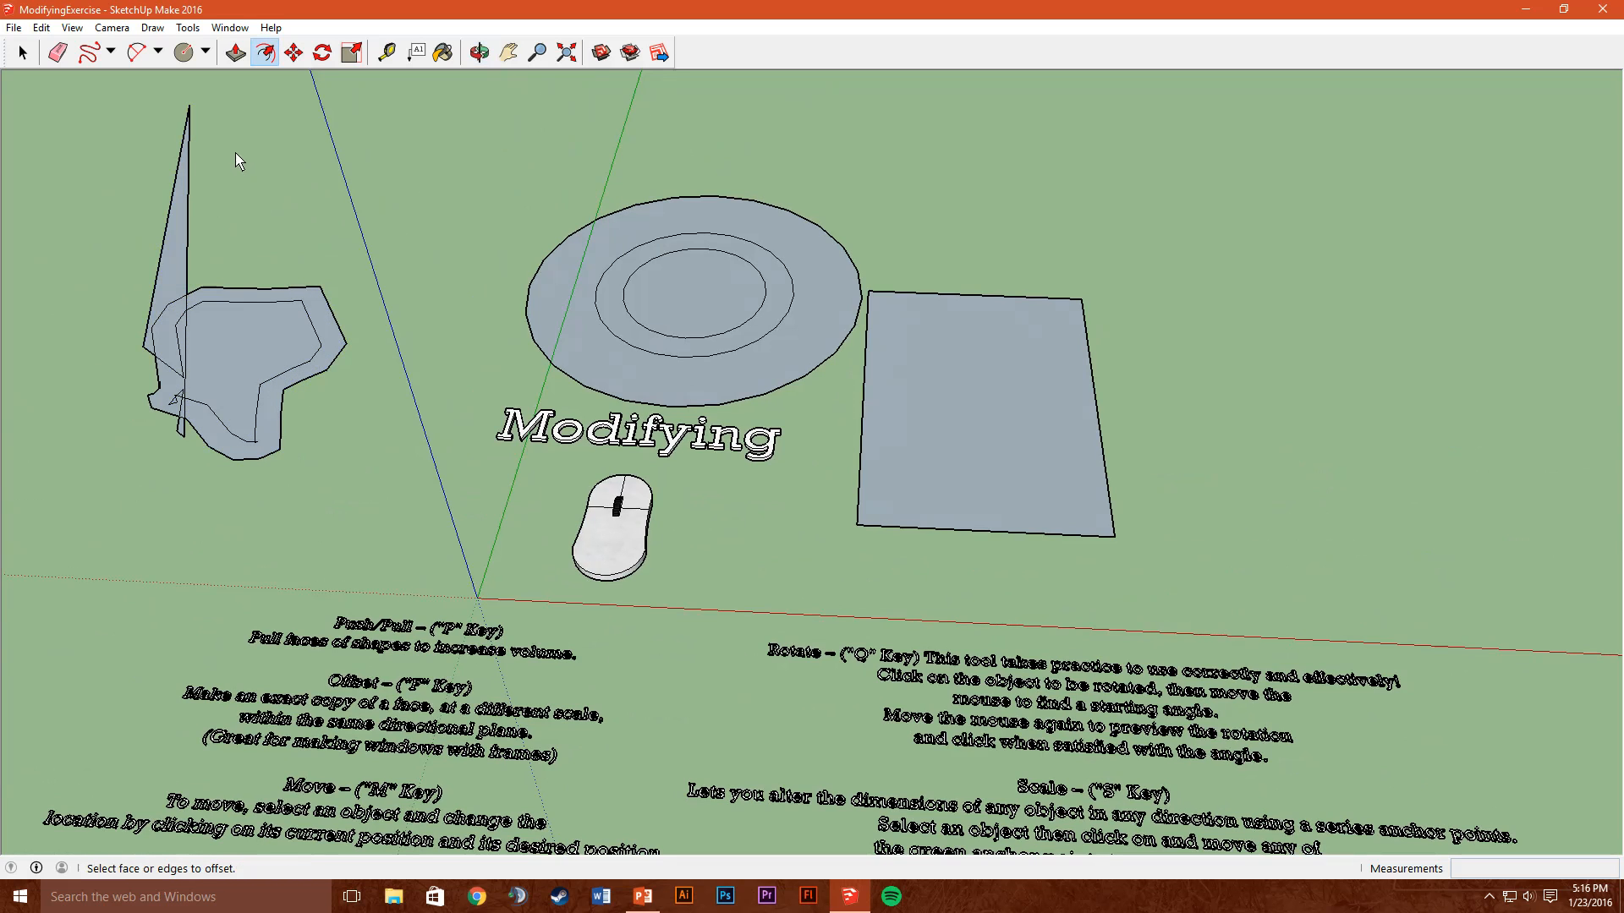
Delete the freehand shape, the concentric circles and the rectangle, keeping only the text and the mouse model
click(33, 53)
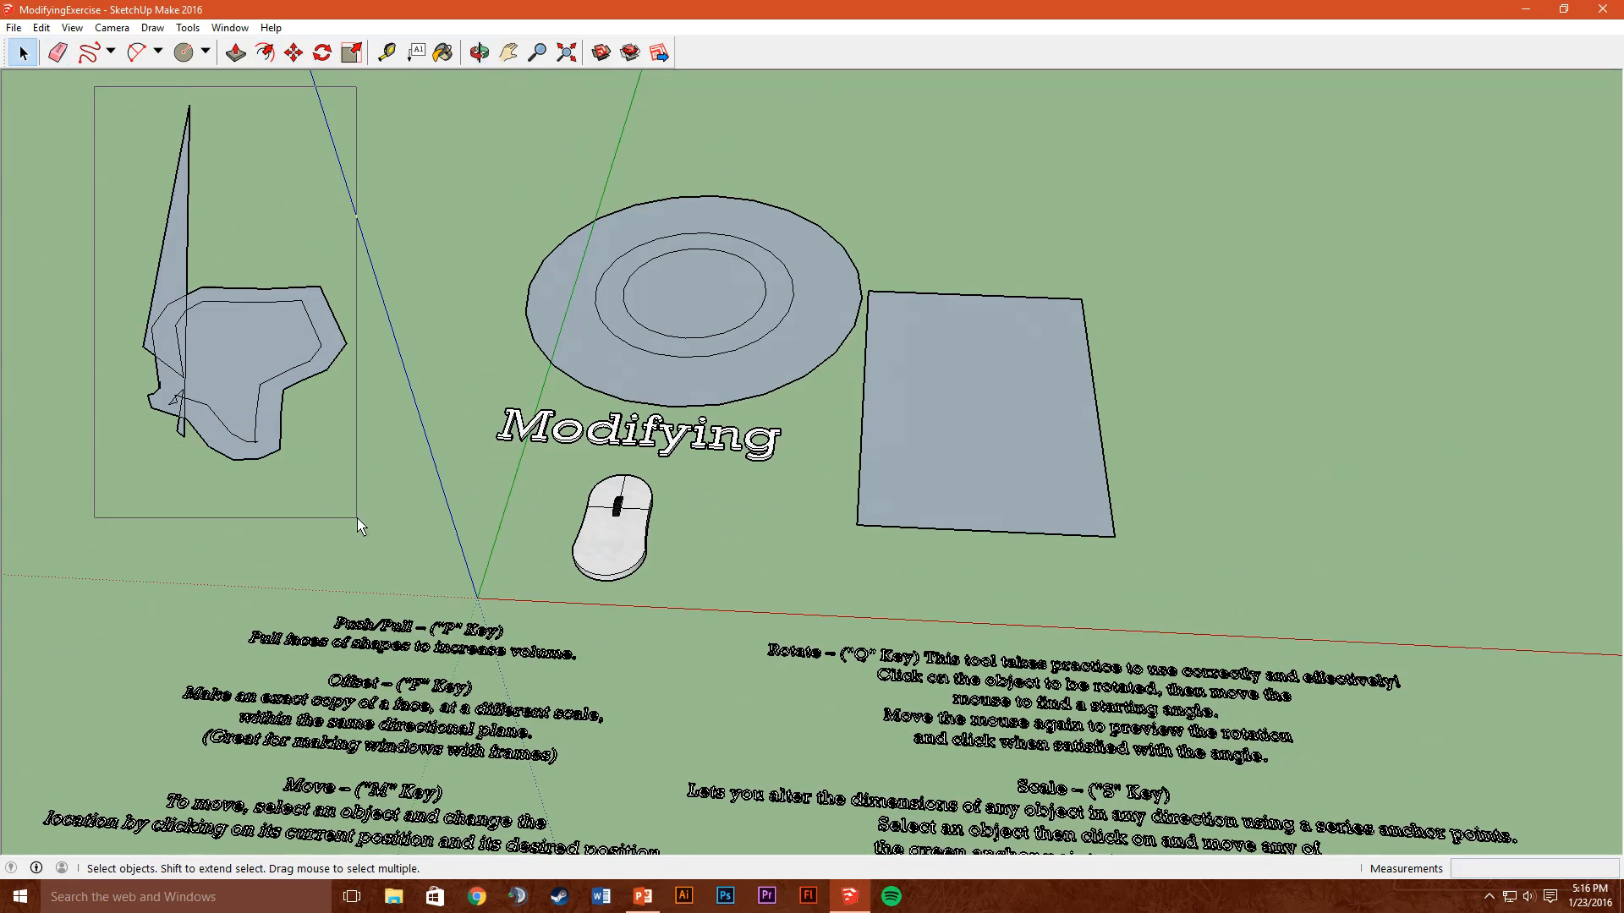
drag(357, 518, 382, 507)
key(Delete)
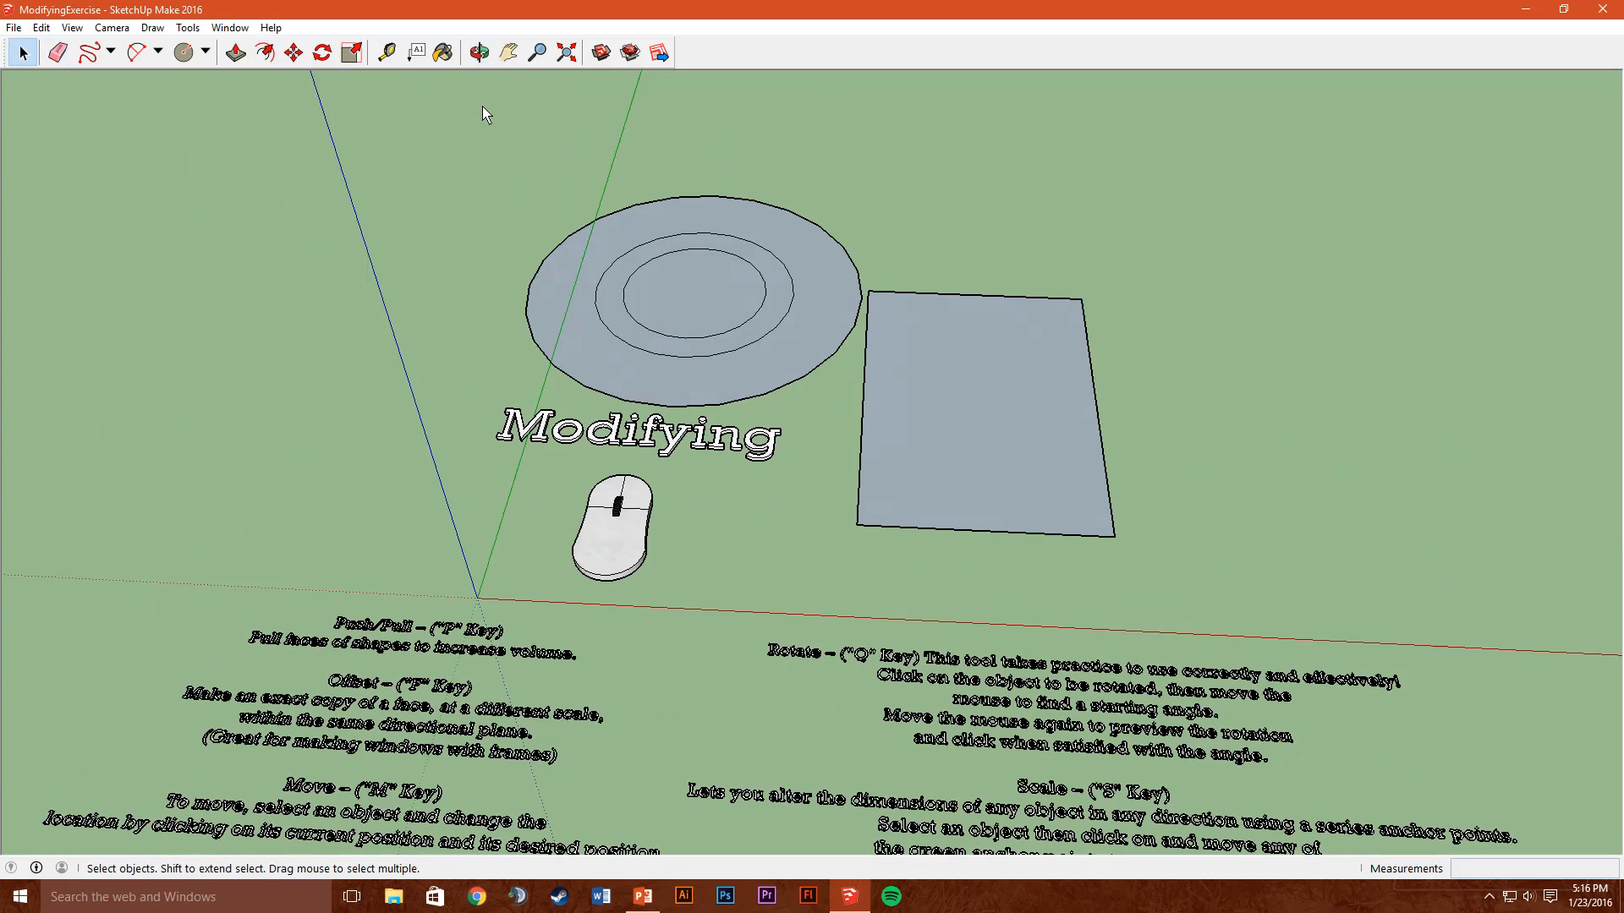
drag(482, 105, 1004, 423)
key(Delete)
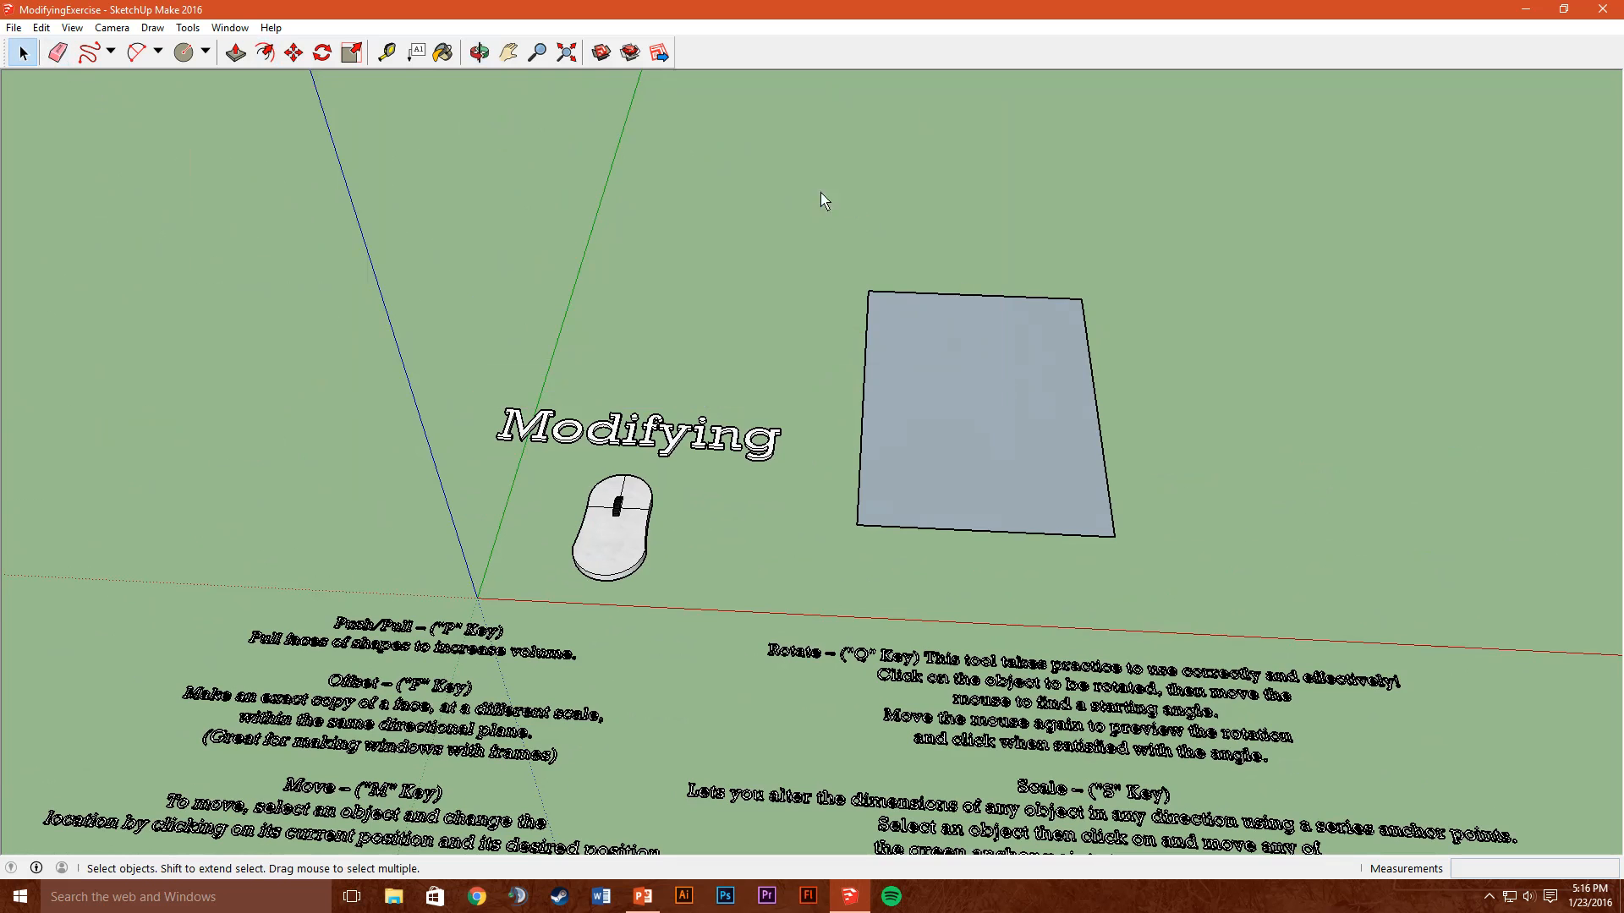
drag(1195, 483, 1260, 598)
key(Delete)
Draw a rectangle about 16' 3/4" by 19' 5 1/8" on the ground beyond the end of the Modifying text
middle_drag(964, 518, 1069, 454)
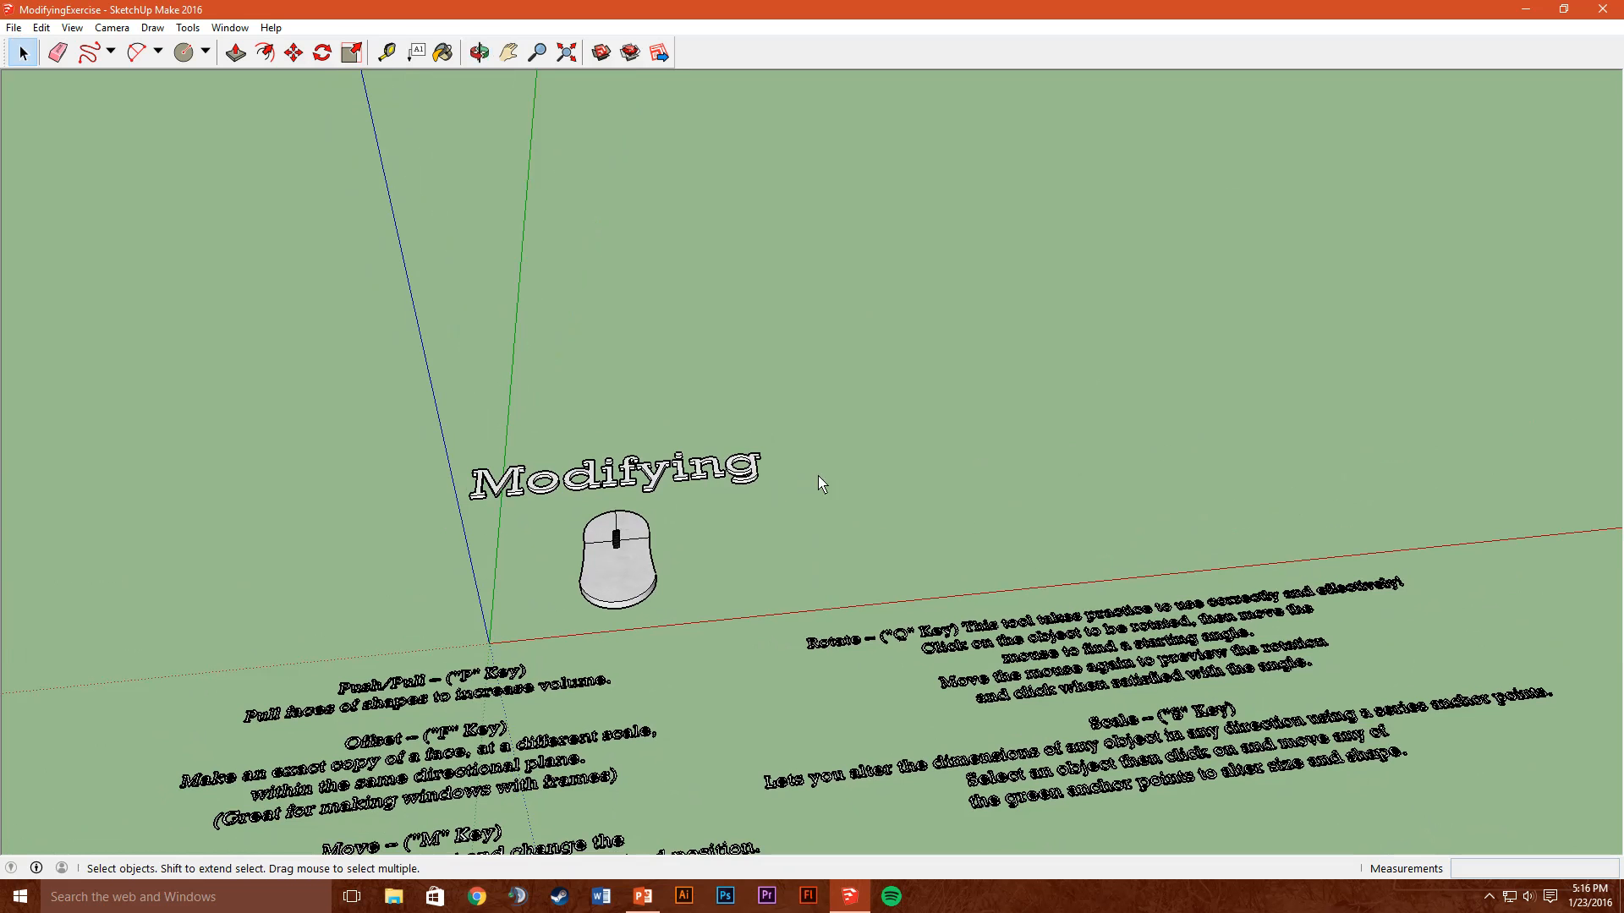
middle_drag(818, 476, 1129, 478)
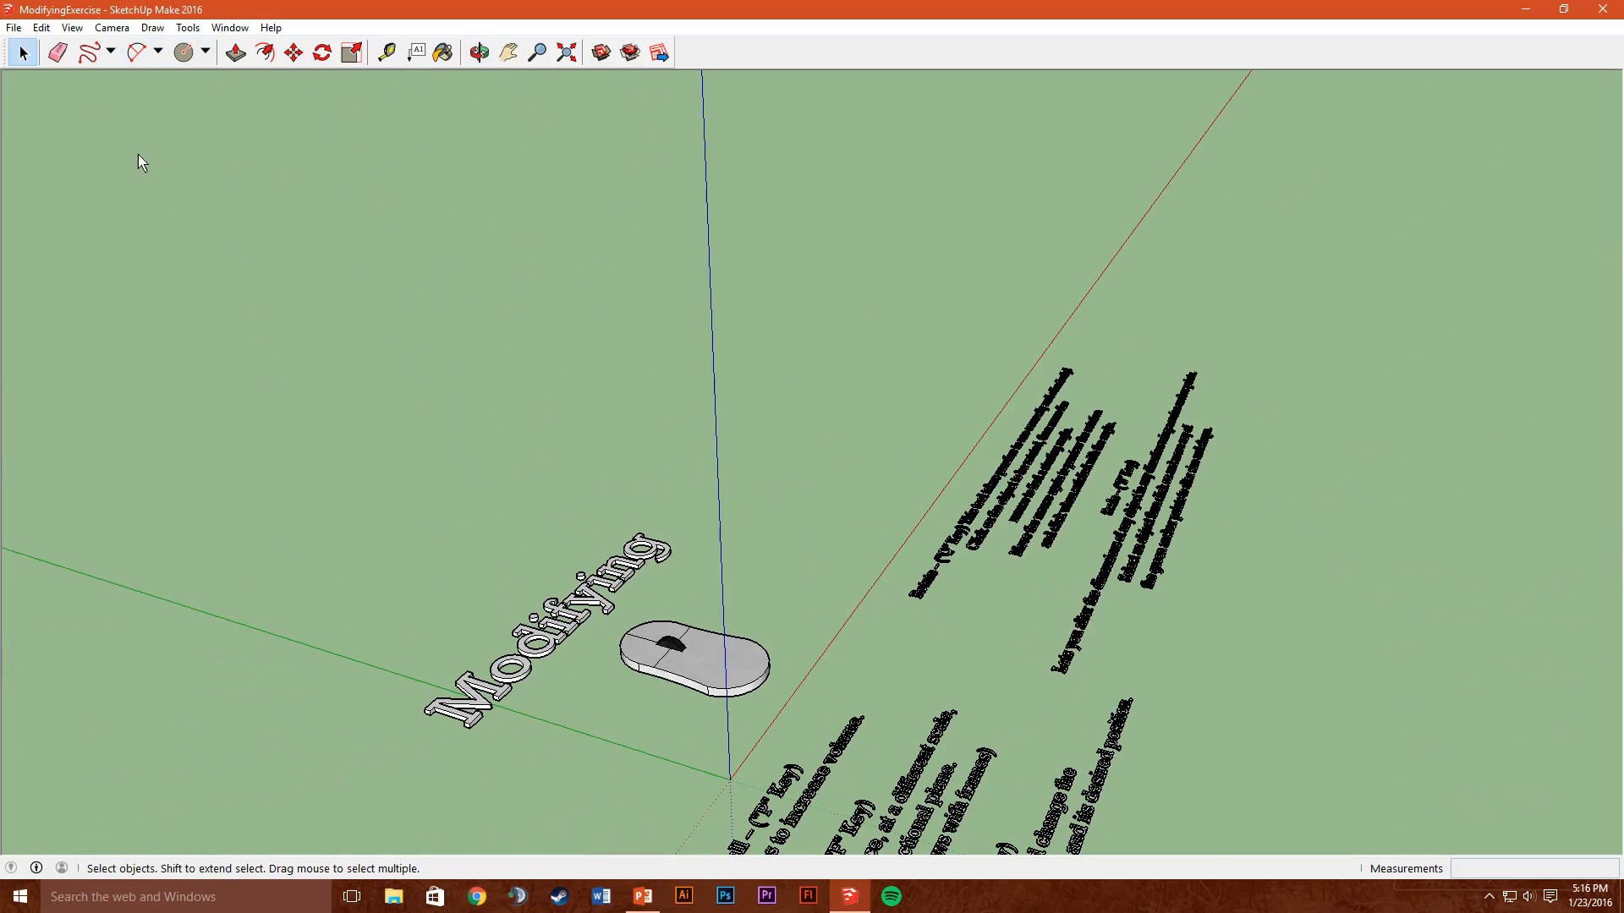
click(206, 53)
click(211, 78)
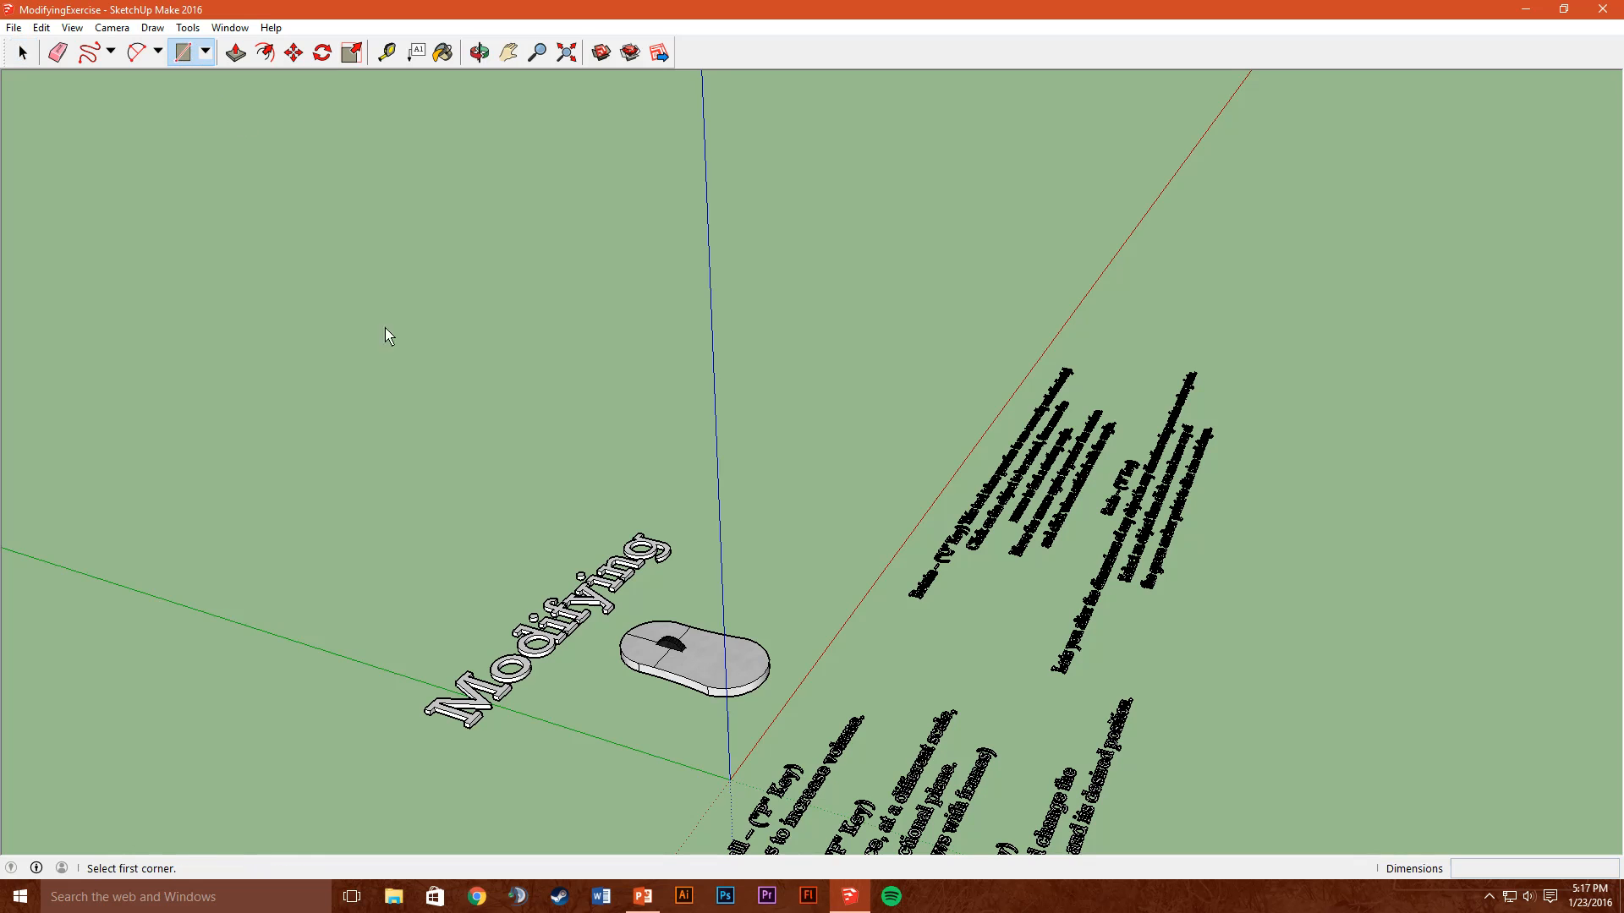
middle_drag(384, 327, 569, 404)
scroll(648, 419, up, 5)
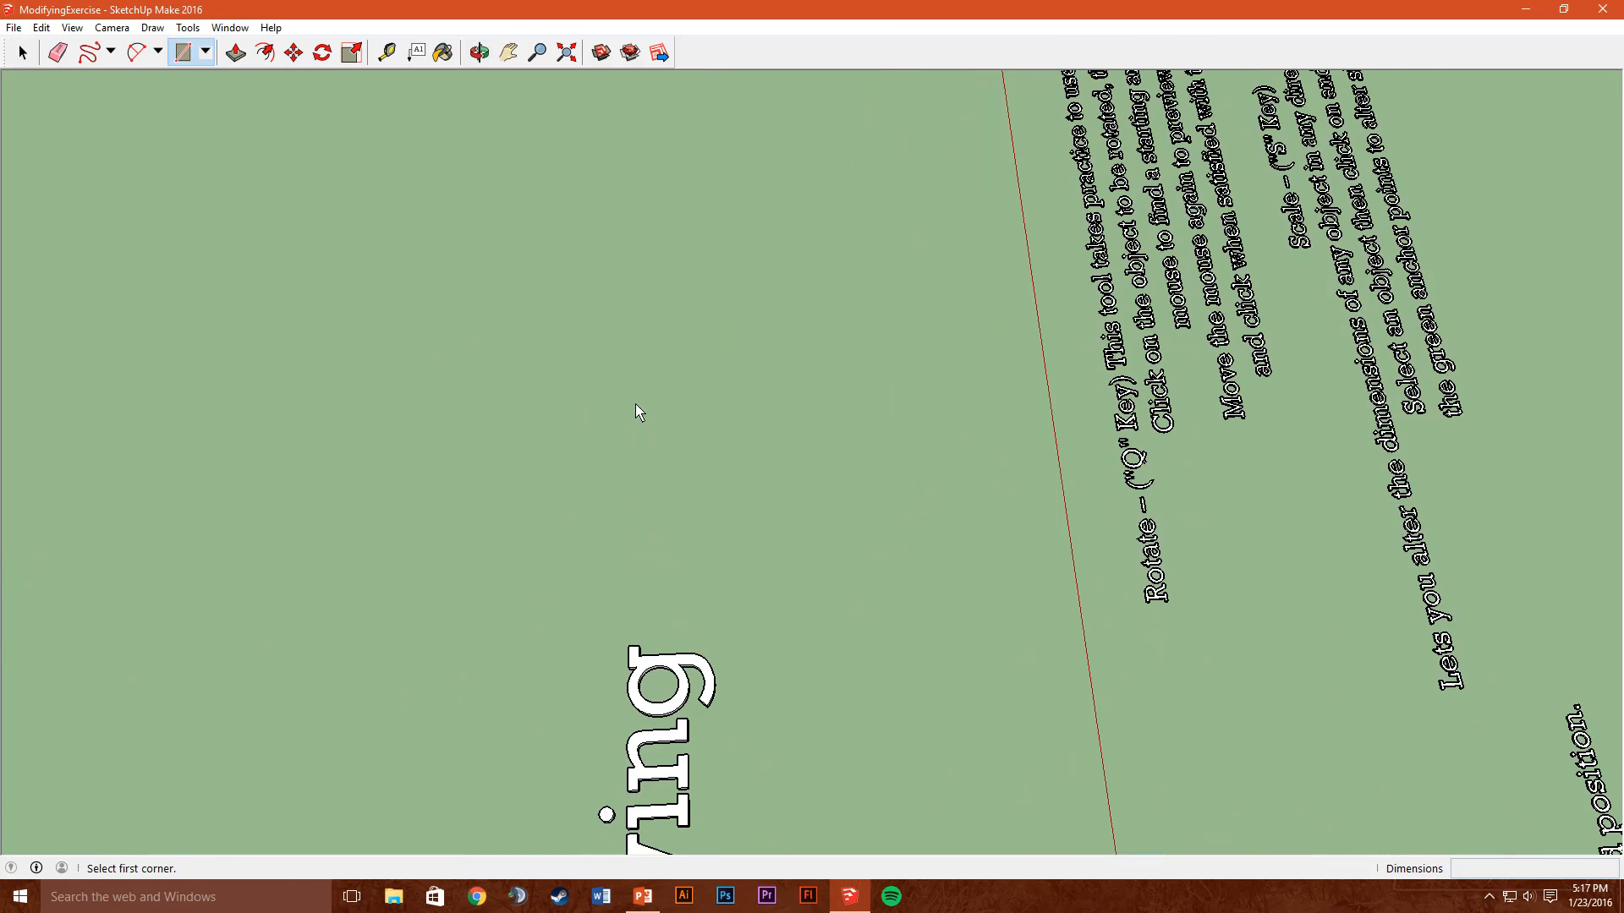
click(458, 202)
click(975, 550)
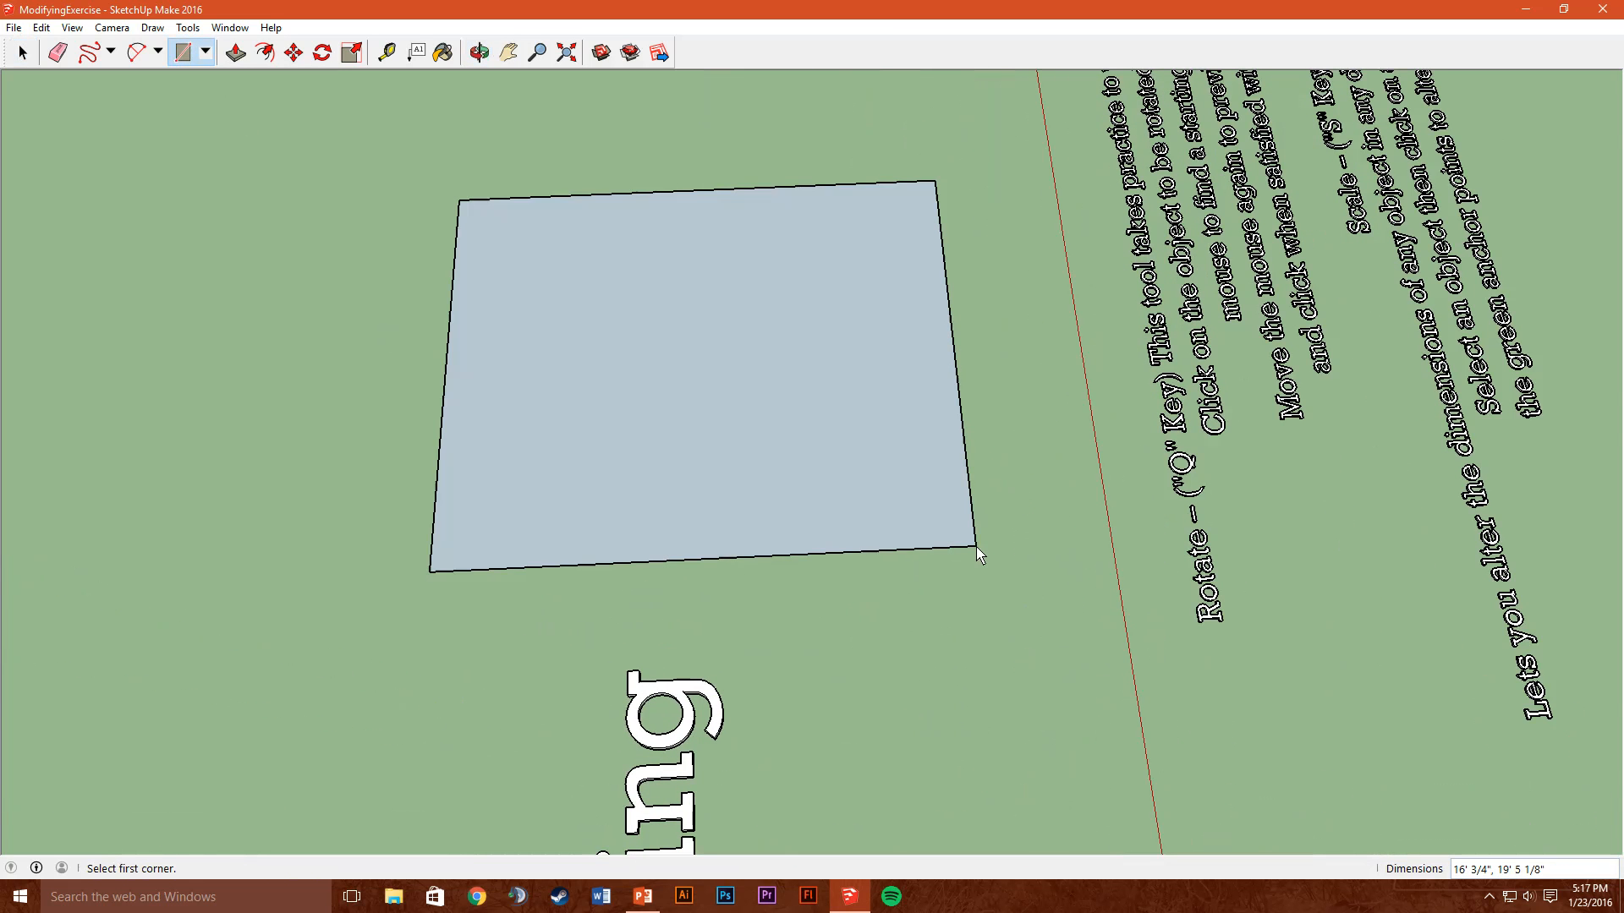
Push/Pull the new rectangle up about 11' 1 1/4" into a solid box
middle_drag(972, 545, 245, 66)
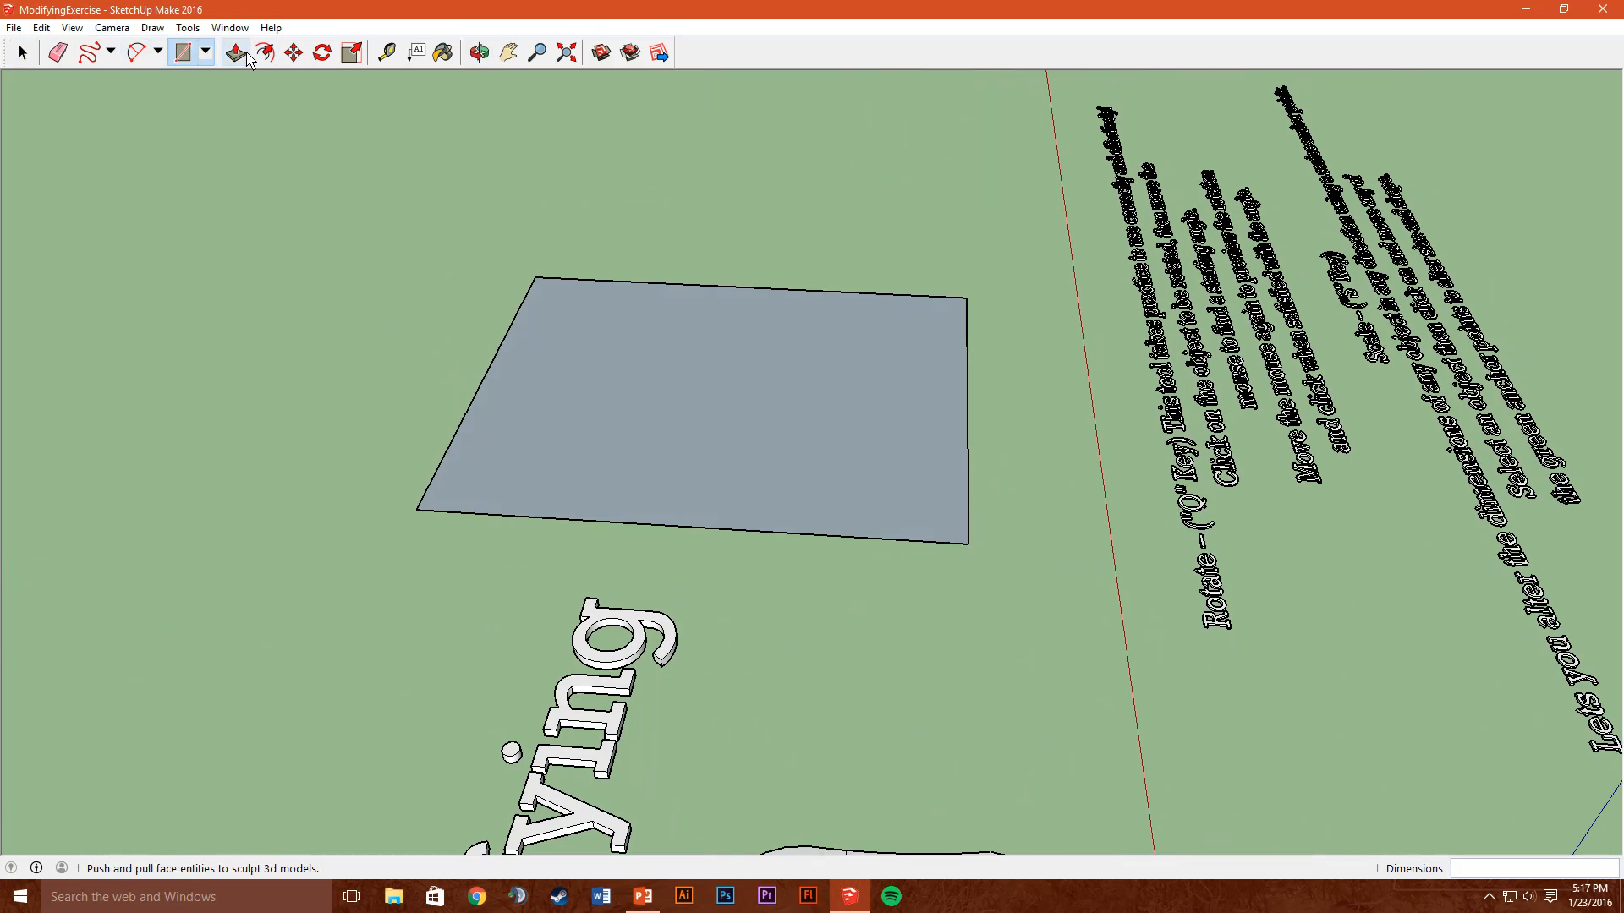
click(247, 58)
drag(736, 471, 728, 195)
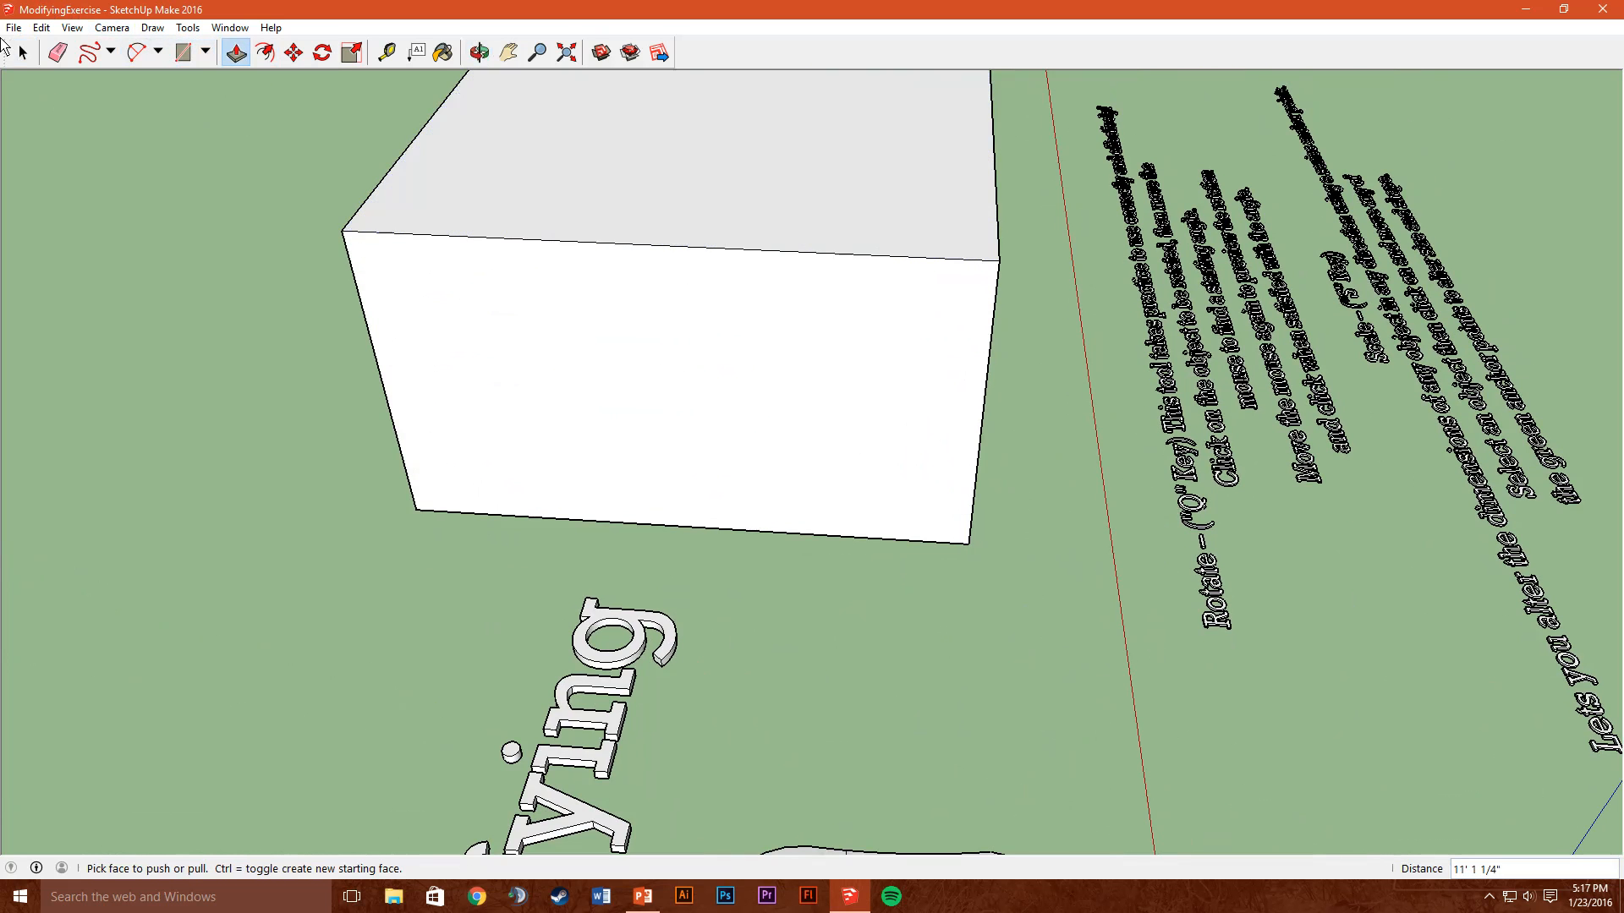
click(23, 52)
Try moving only the box's top face sideways, inspect the slanted solid from several angles, and undo the move
scroll(213, 314, down, 2)
middle_drag(674, 290, 393, 368)
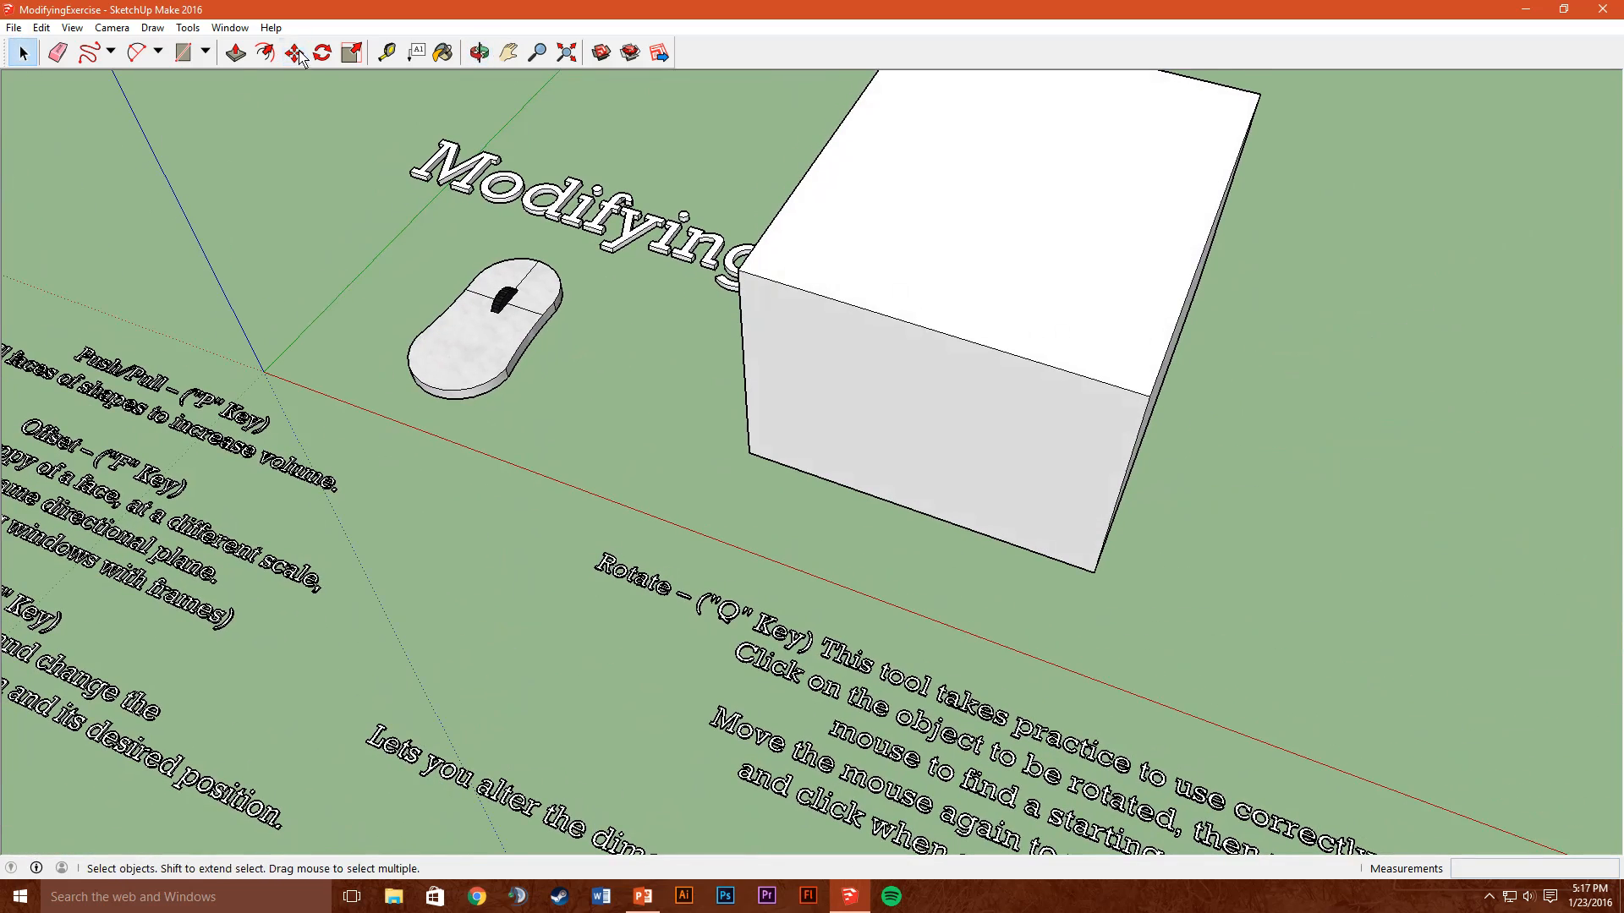
click(296, 54)
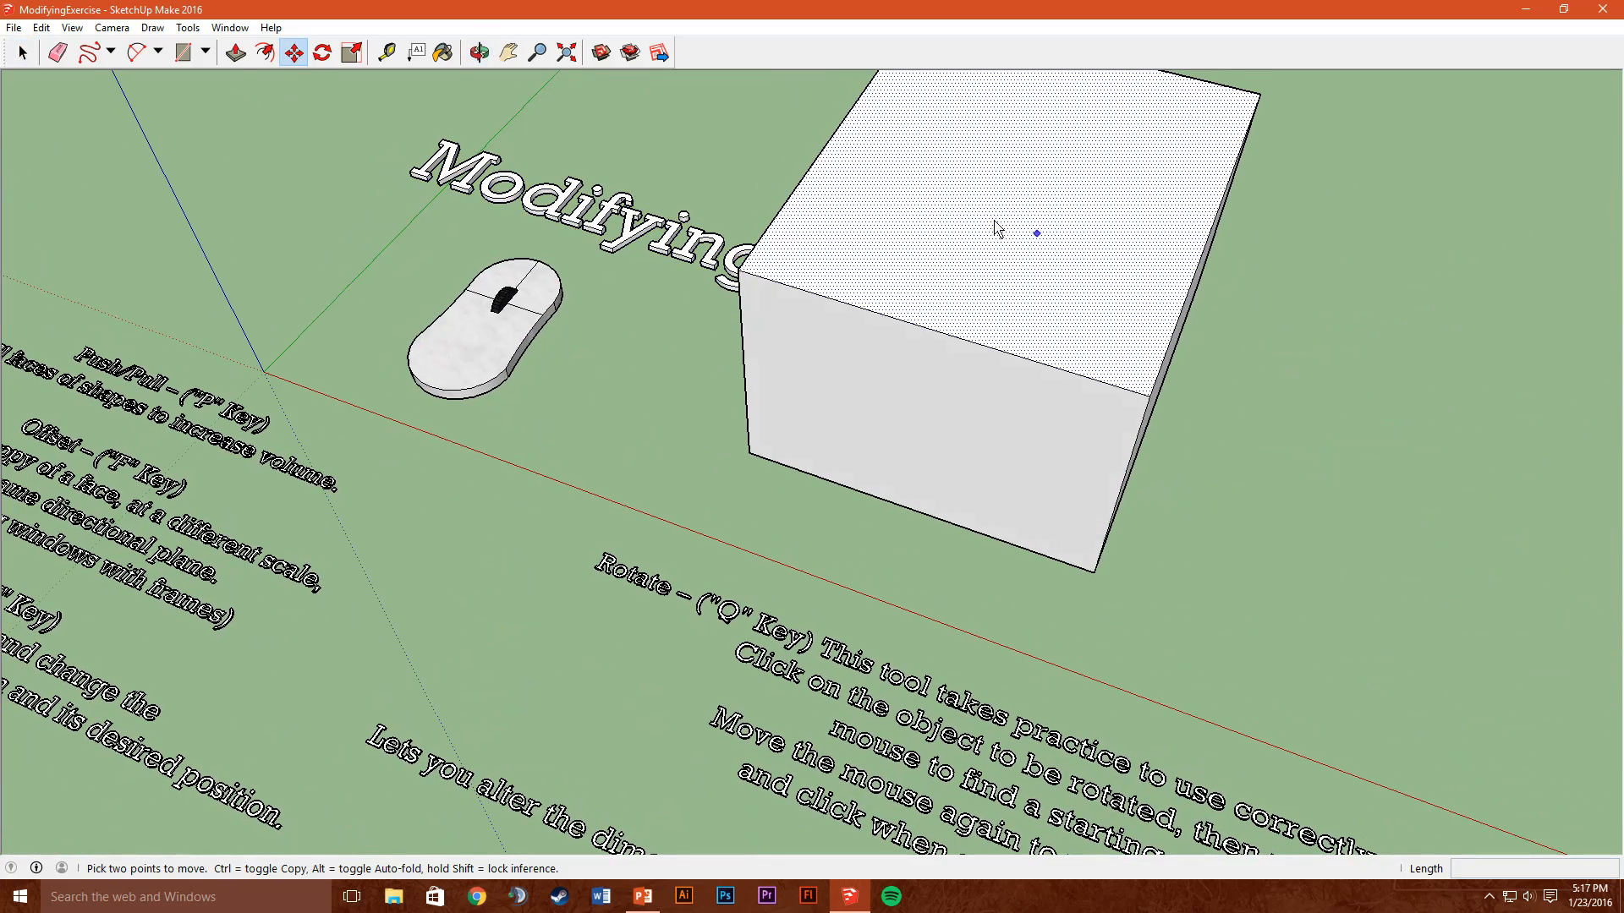
click(922, 235)
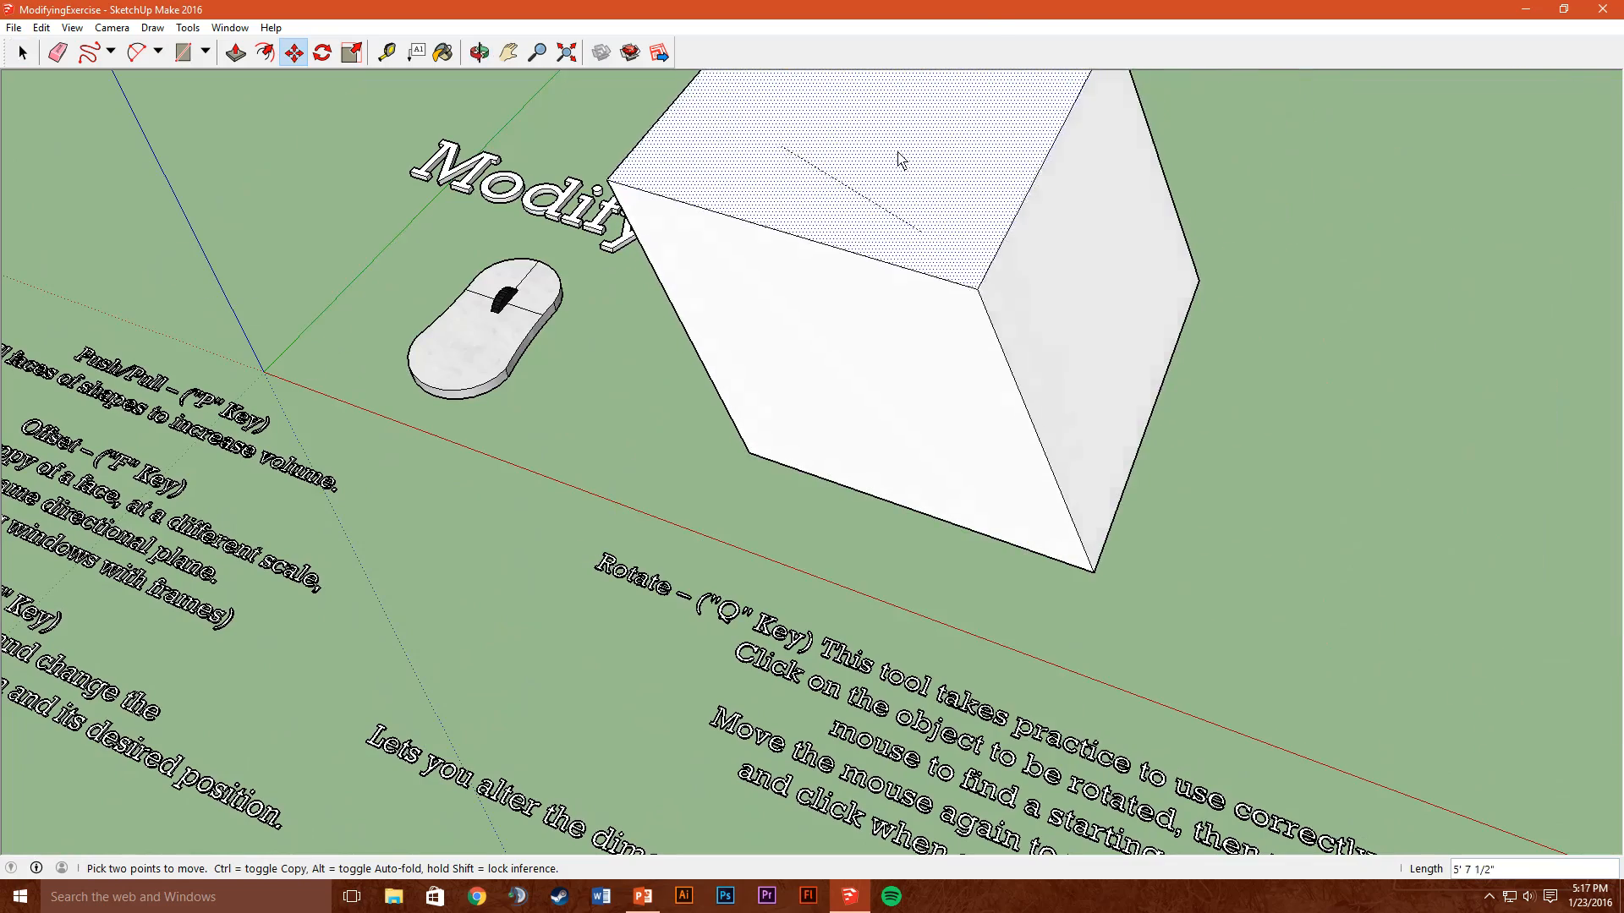
click(1276, 284)
middle_drag(919, 389, 1067, 169)
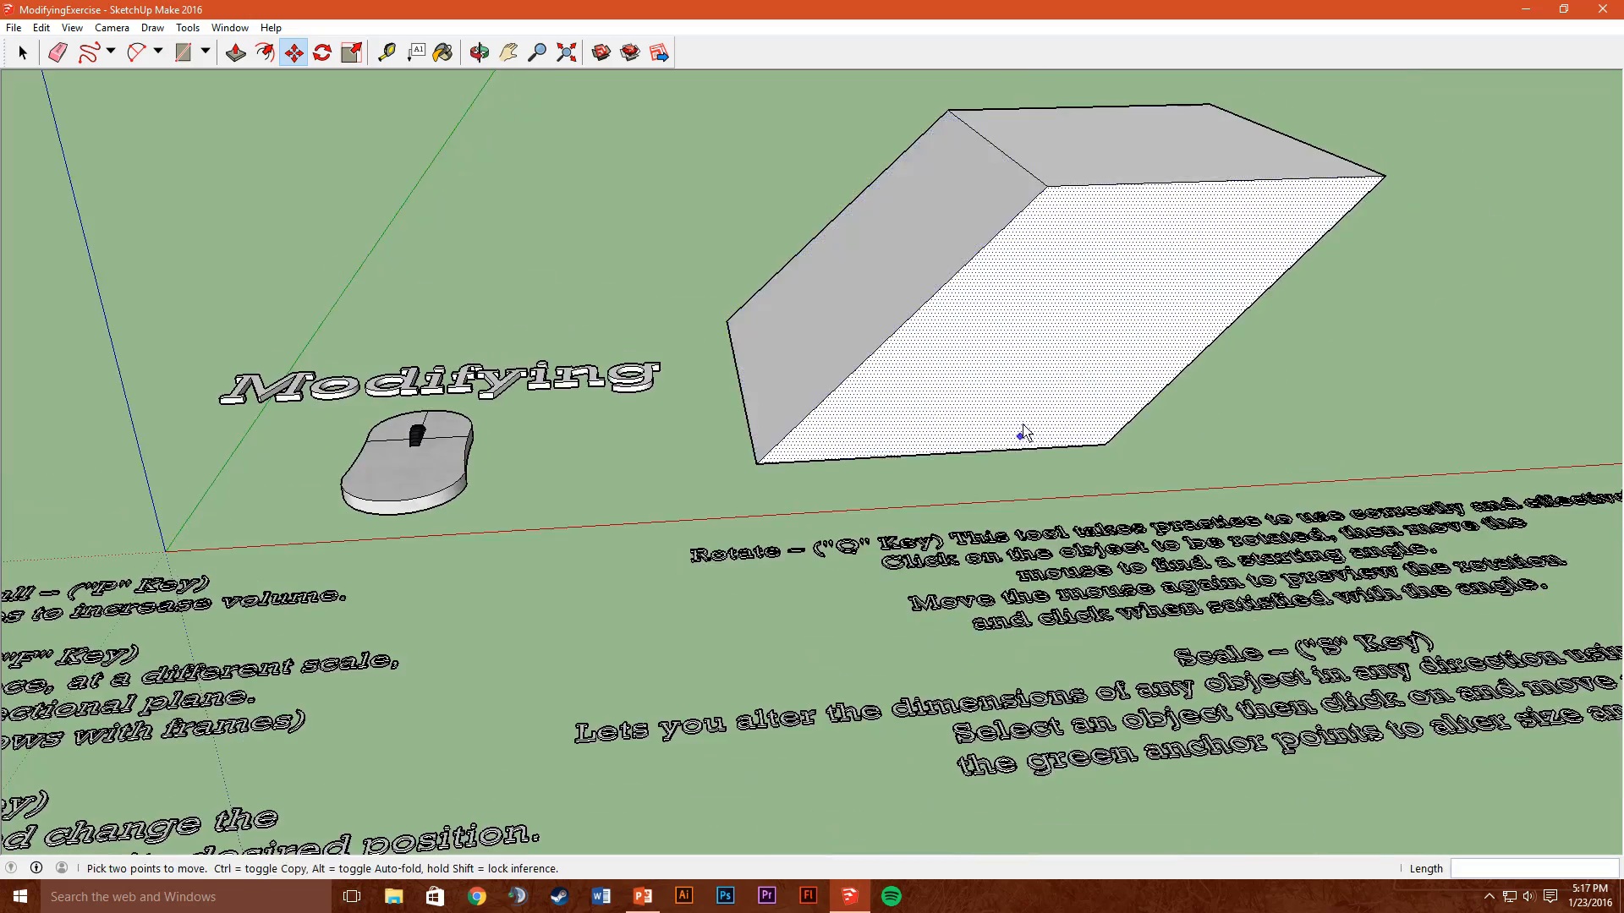
middle_drag(1023, 433, 767, 318)
middle_drag(1348, 217, 1278, 450)
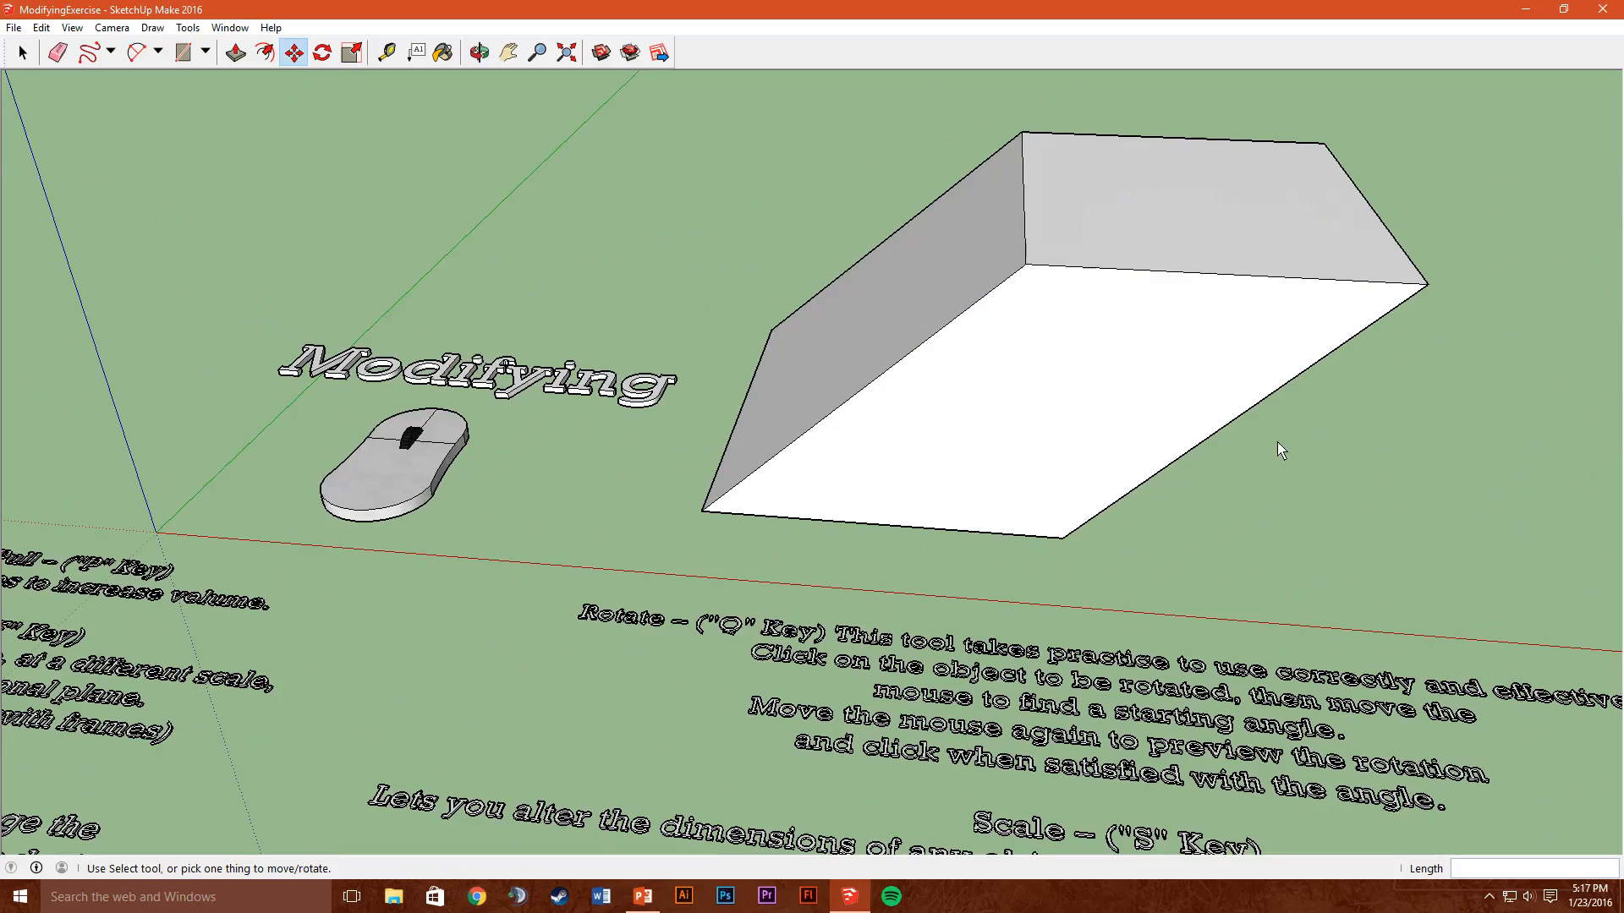
key(ctrl+z)
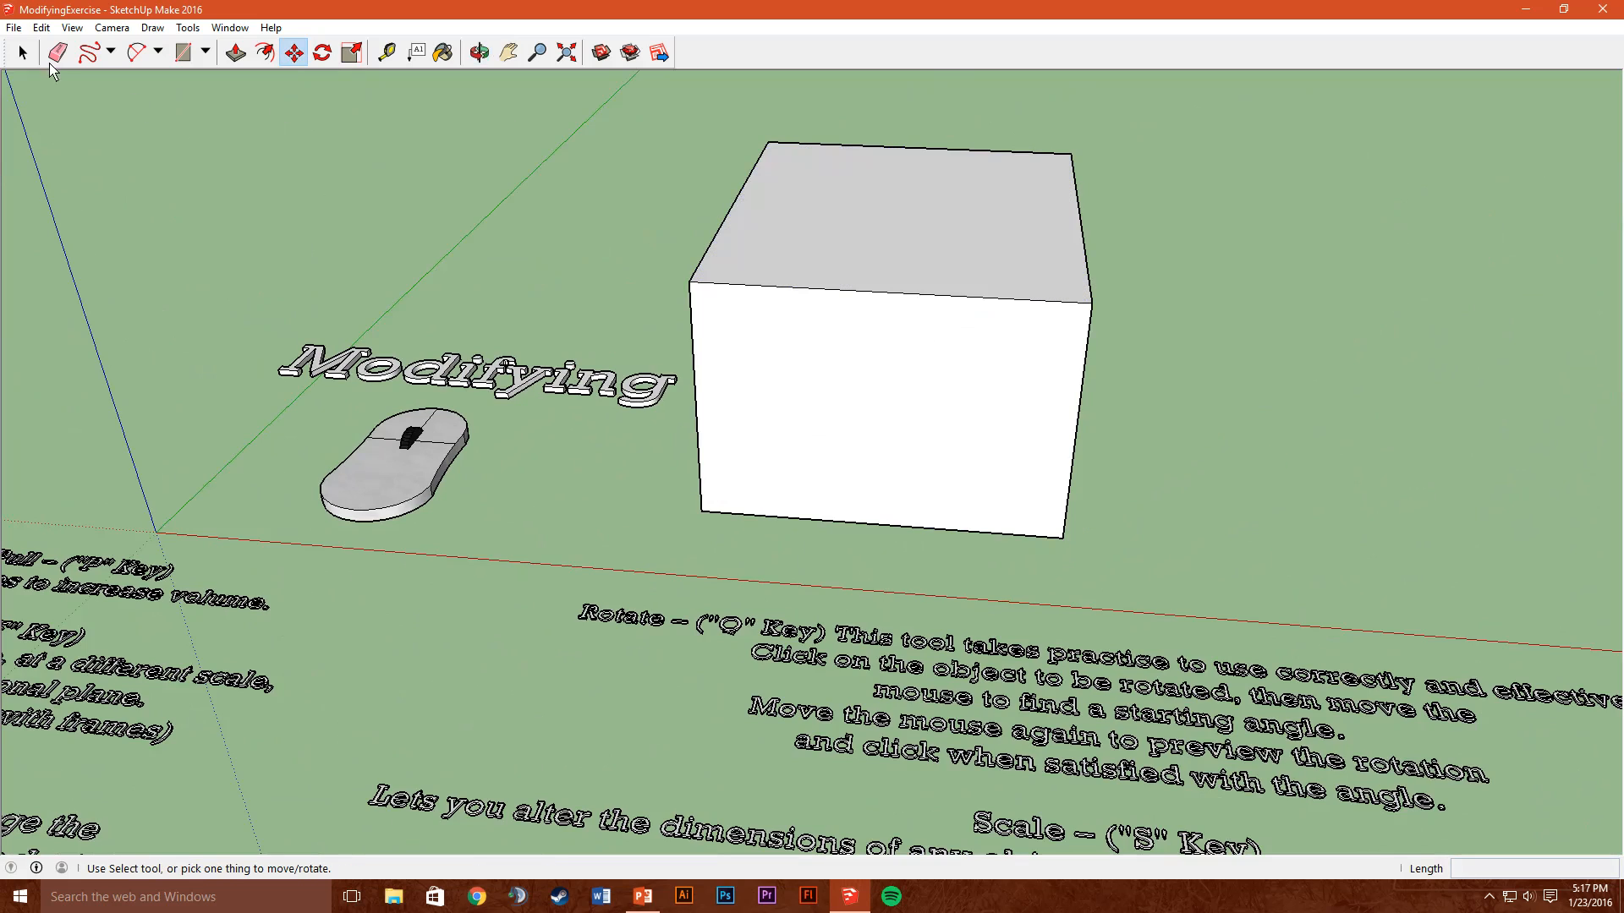
Select the whole box, with all its faces and edges, using a selection window
key(space)
middle_drag(271, 373, 596, 160)
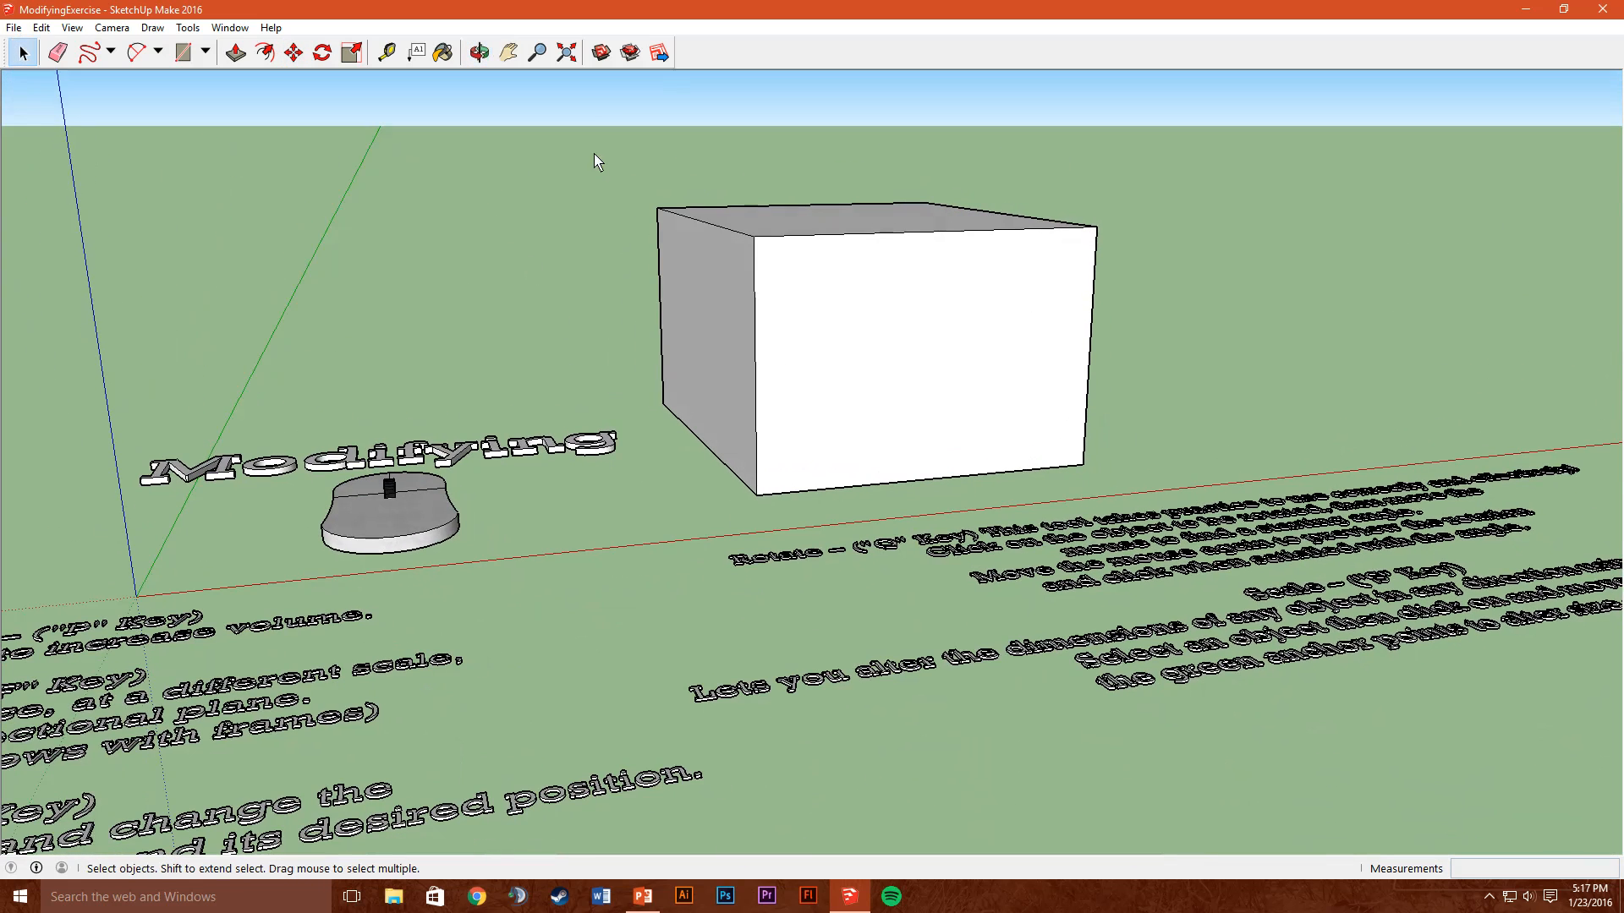
drag(618, 113, 1252, 565)
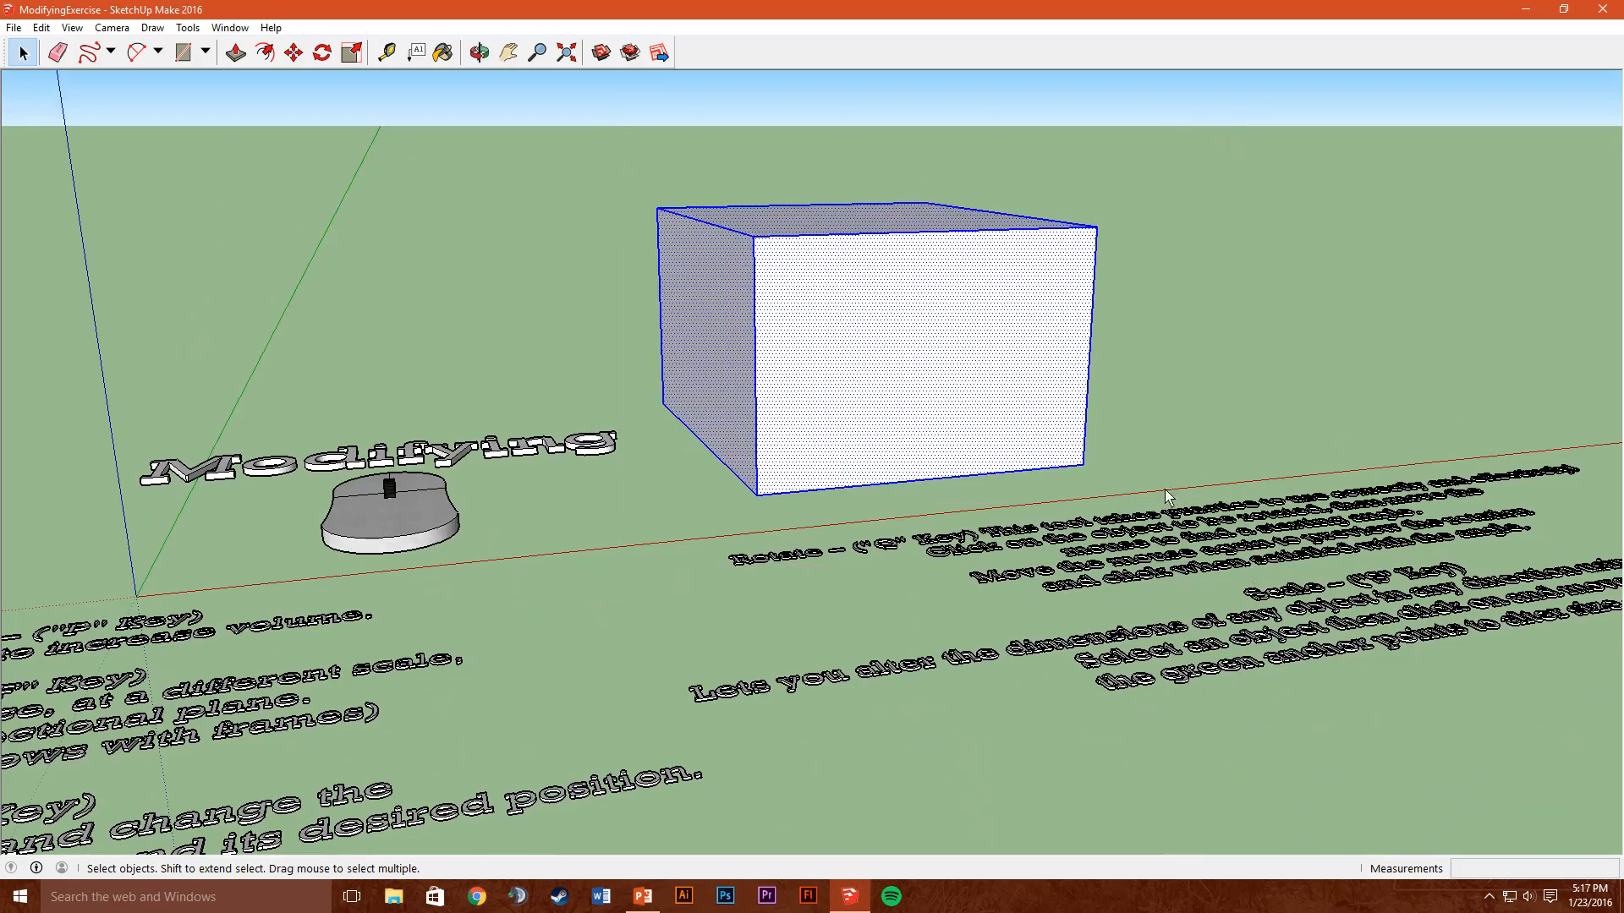
middle_drag(1167, 495, 1265, 394)
middle_drag(989, 519, 1081, 673)
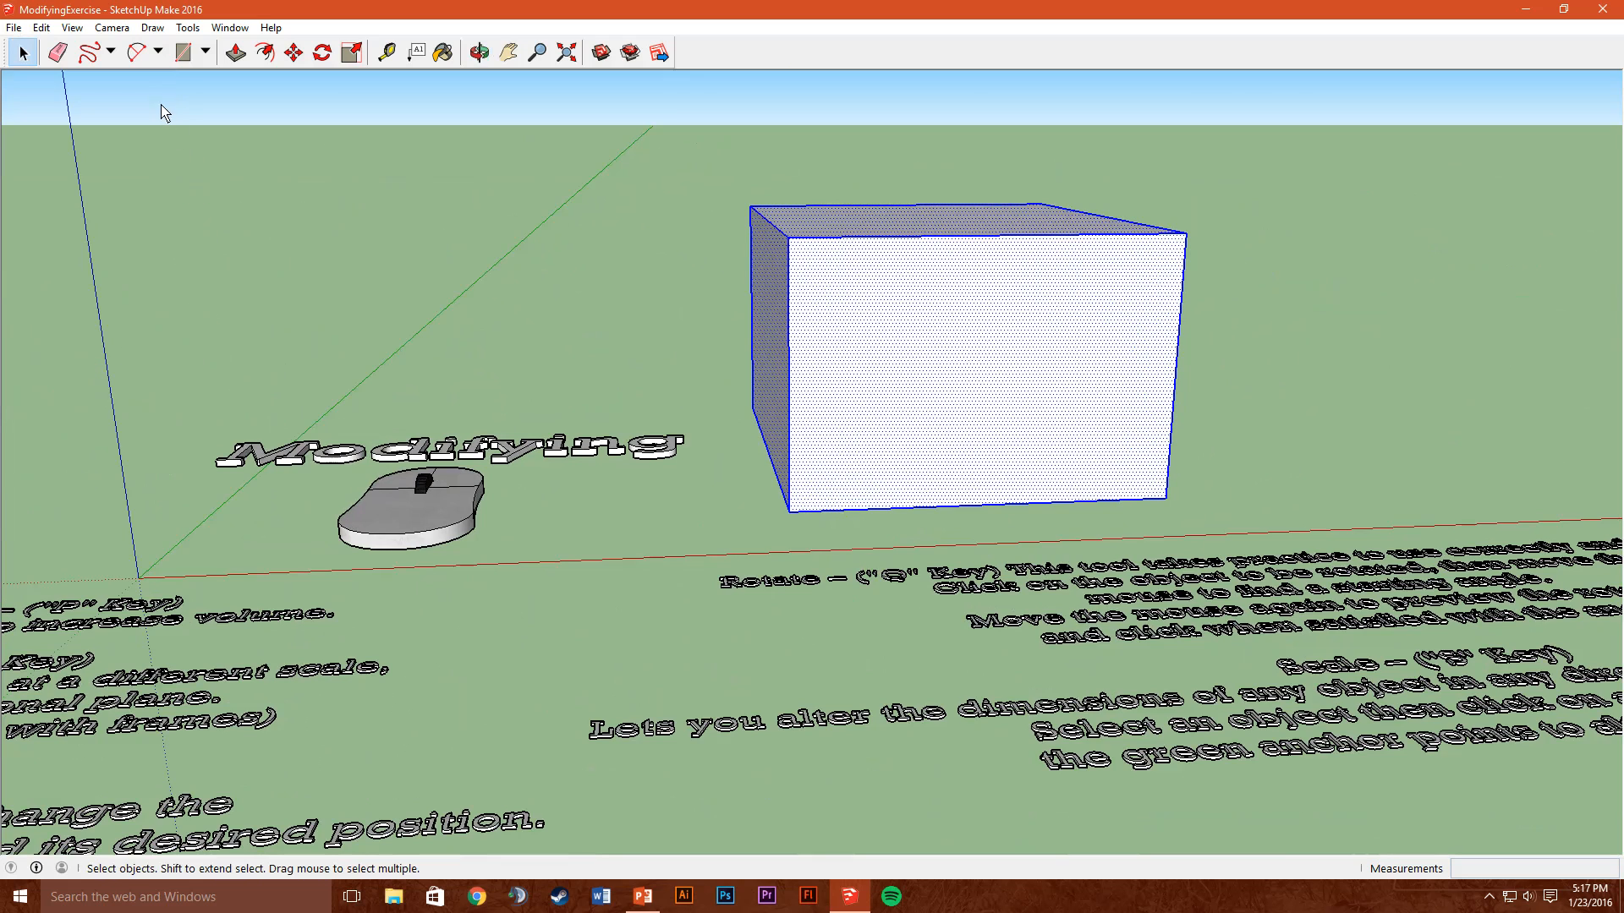
Extend the selection window over the Modifying text, mouse model and box, clear the selection, and reselect only the box
drag(129, 87, 1273, 630)
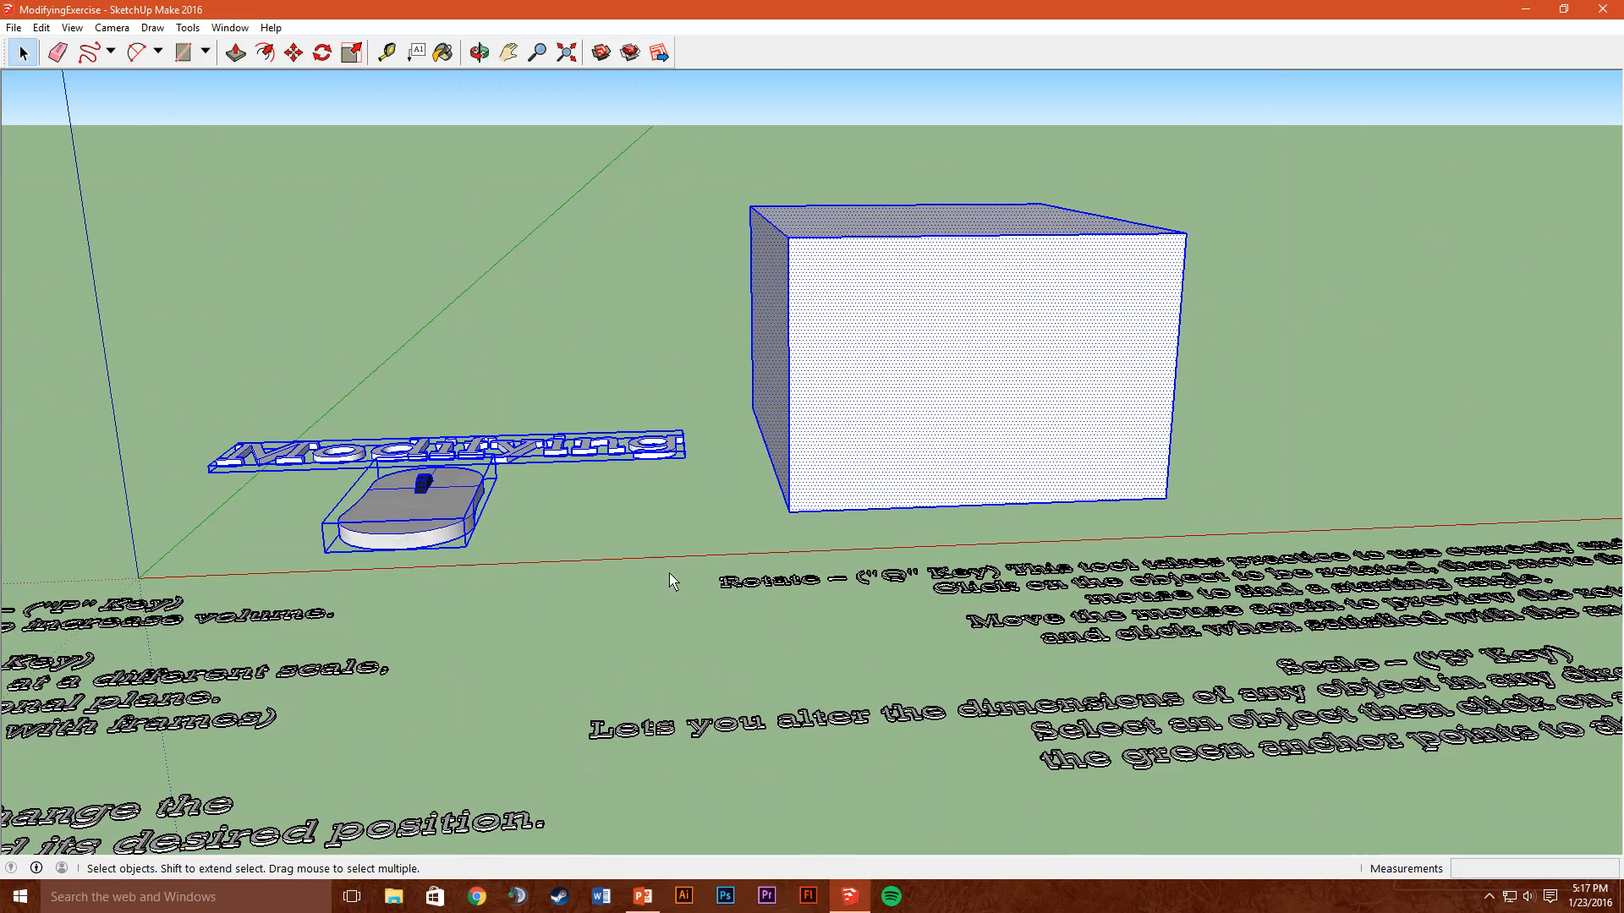
click(664, 243)
drag(719, 116, 1307, 520)
middle_drag(1306, 520, 964, 432)
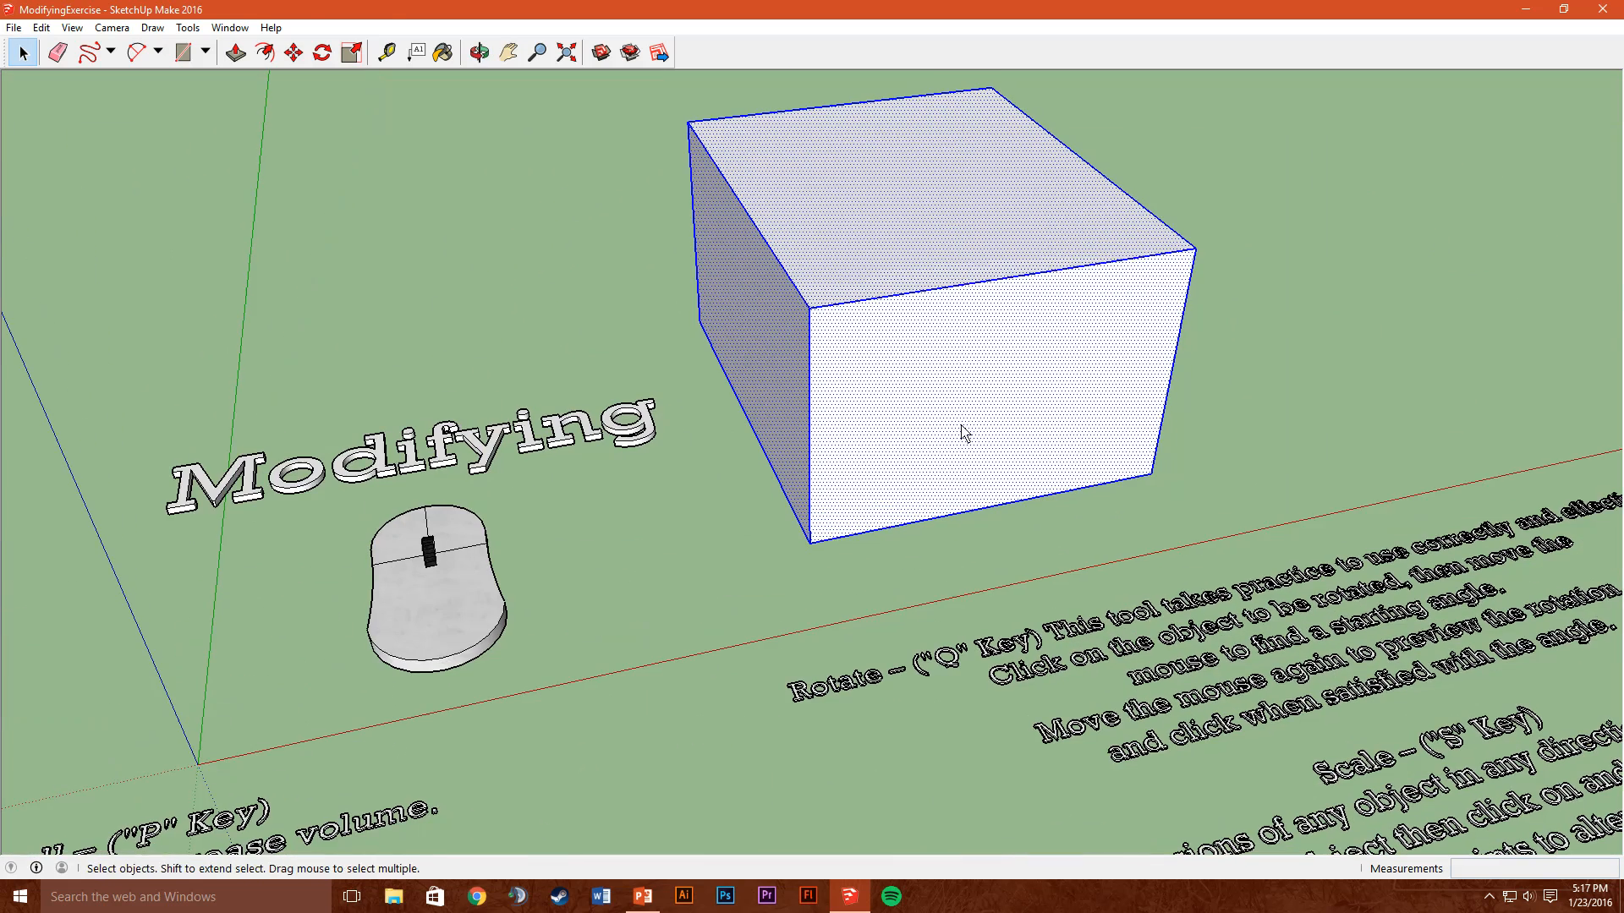
Try moving the box's top face along the red axis and cancel the move
click(294, 52)
click(824, 262)
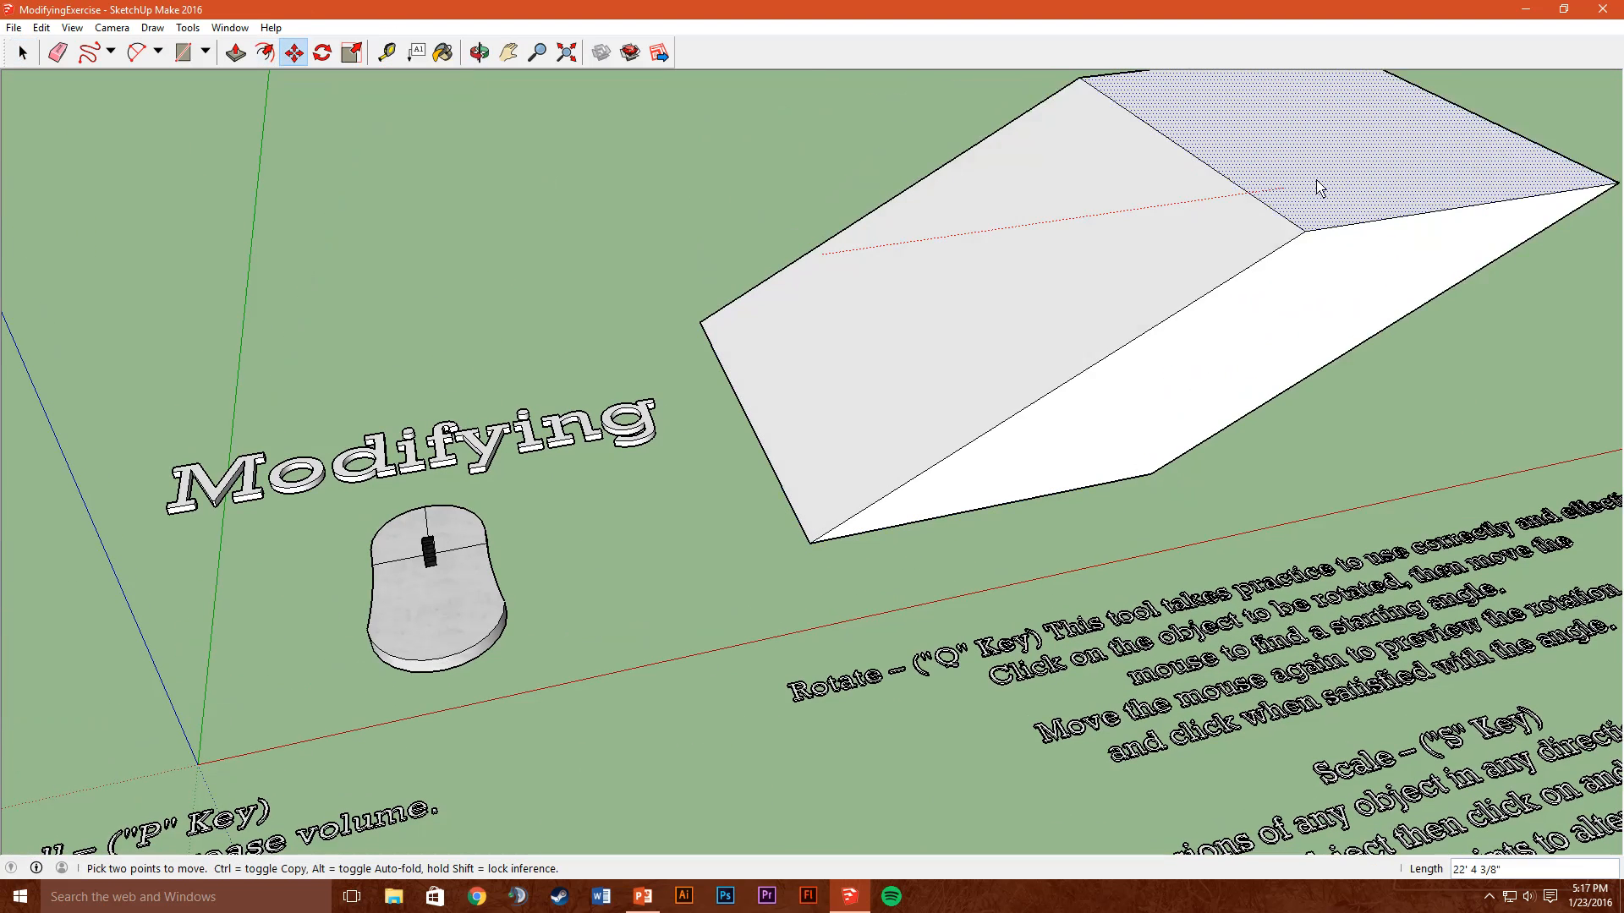
key(Escape)
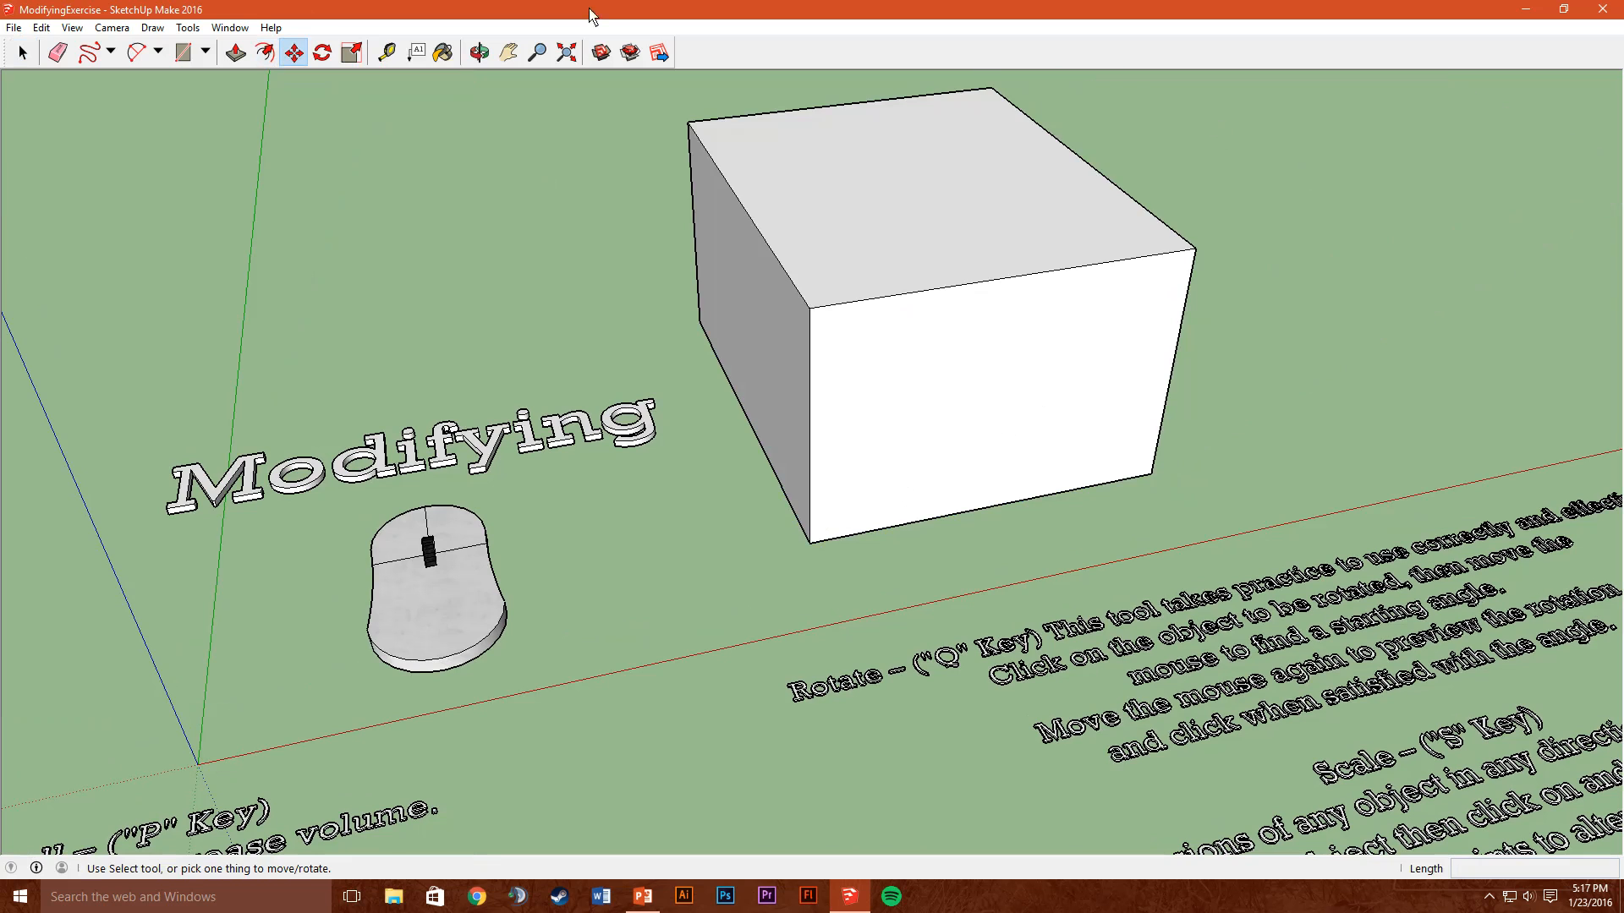
Select the whole box with a selection window and move it to a new position away from the Modifying text
click(23, 52)
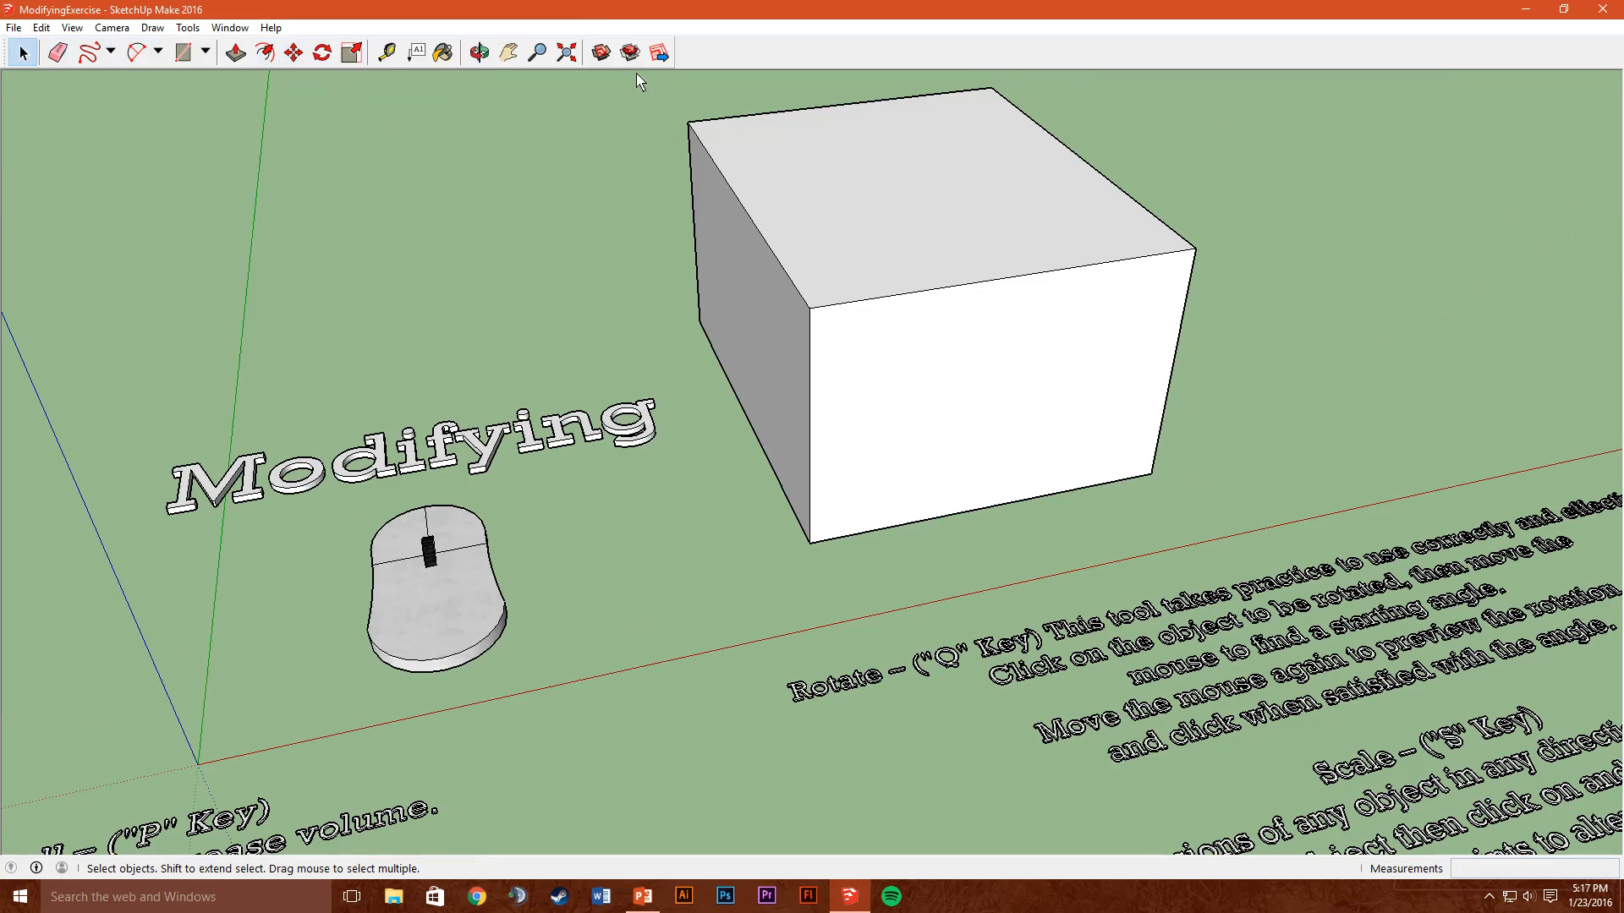
drag(636, 79, 1291, 583)
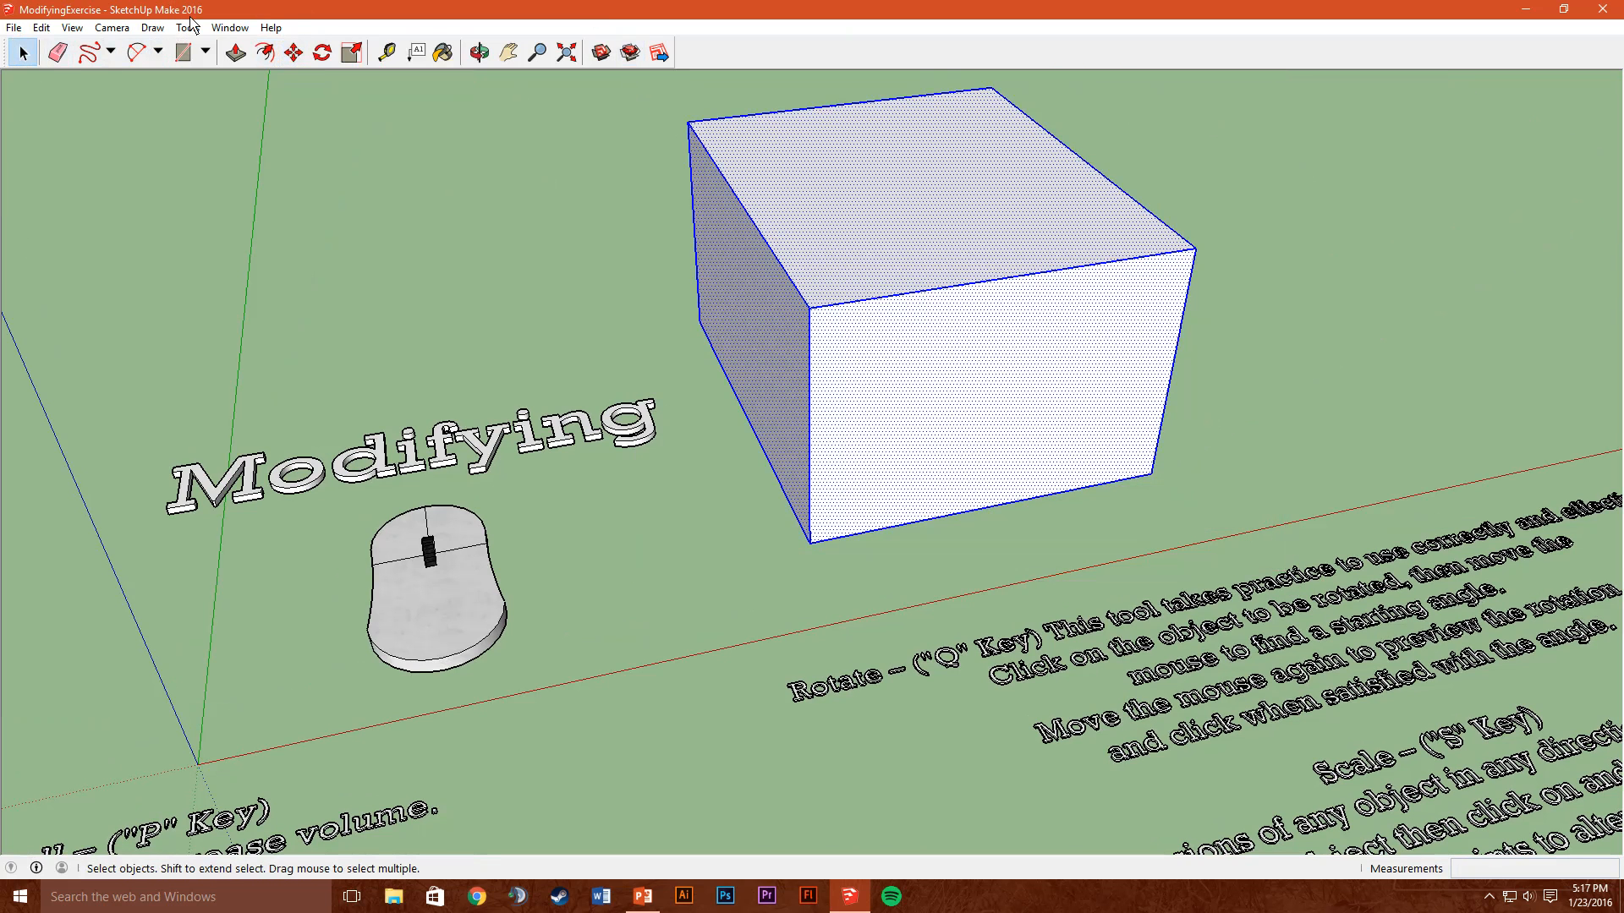
click(293, 53)
click(961, 254)
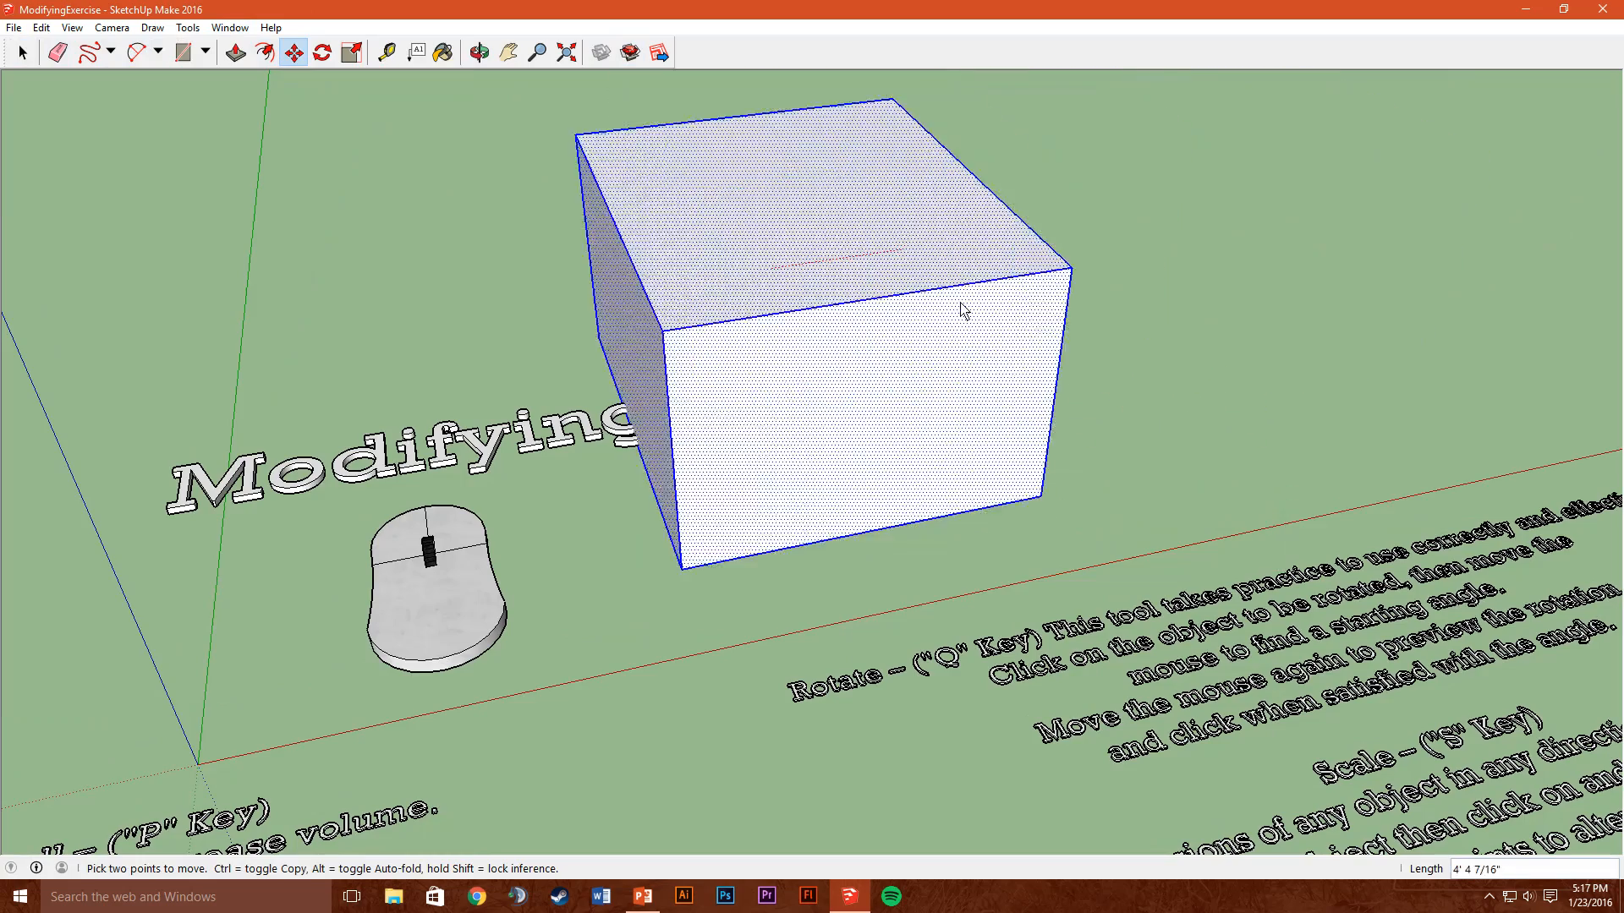
click(971, 155)
middle_drag(1298, 253, 1180, 514)
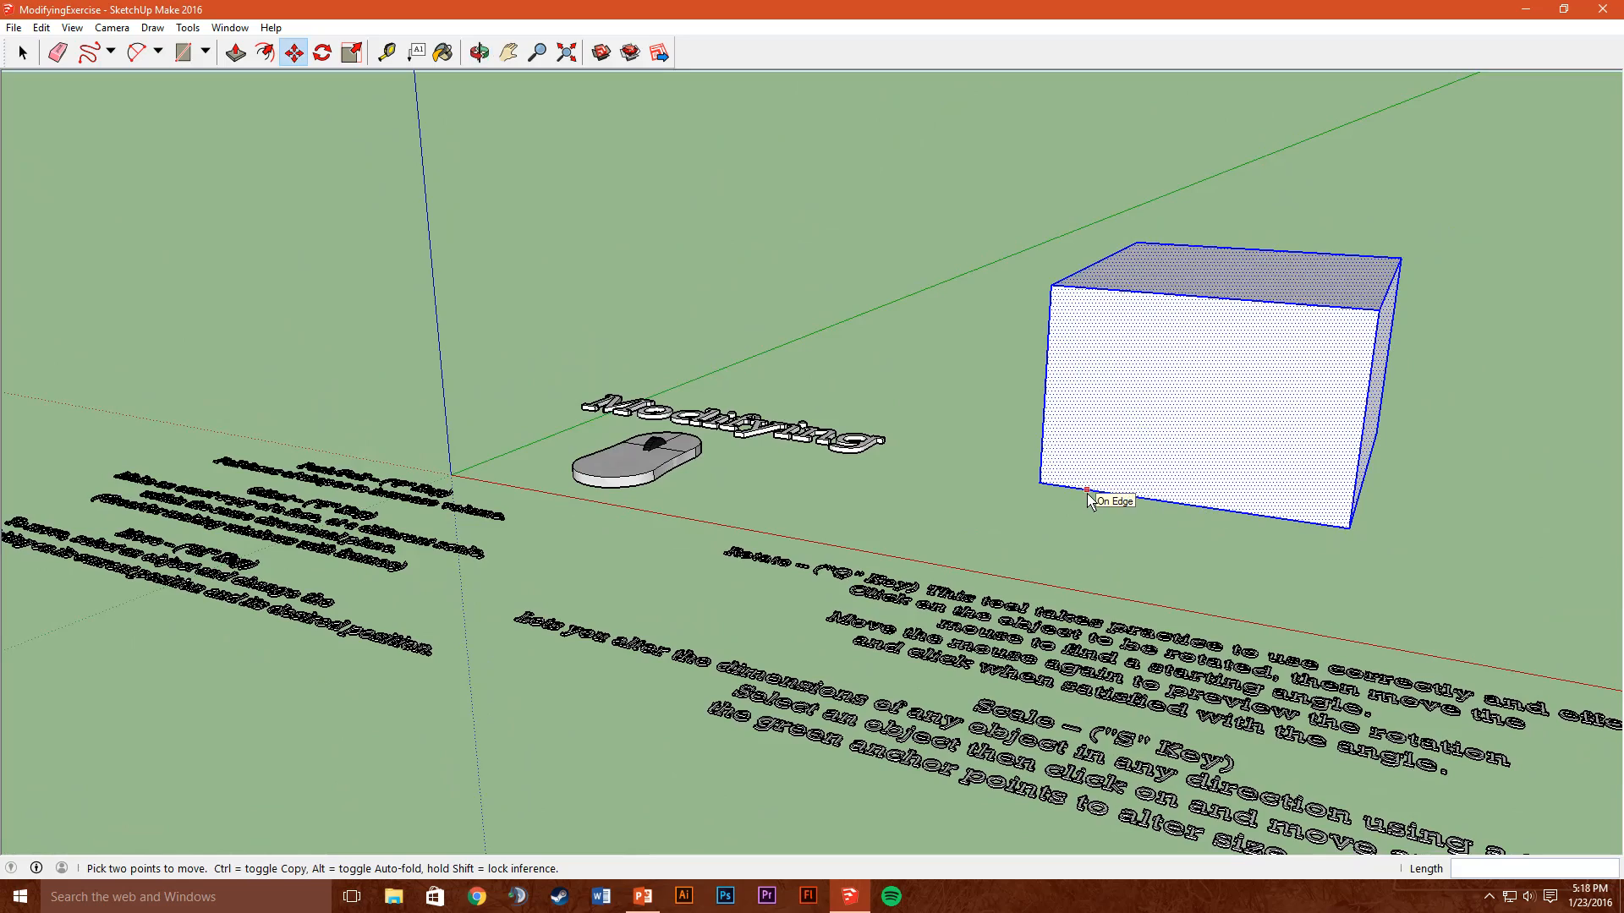
middle_drag(1014, 531, 1267, 518)
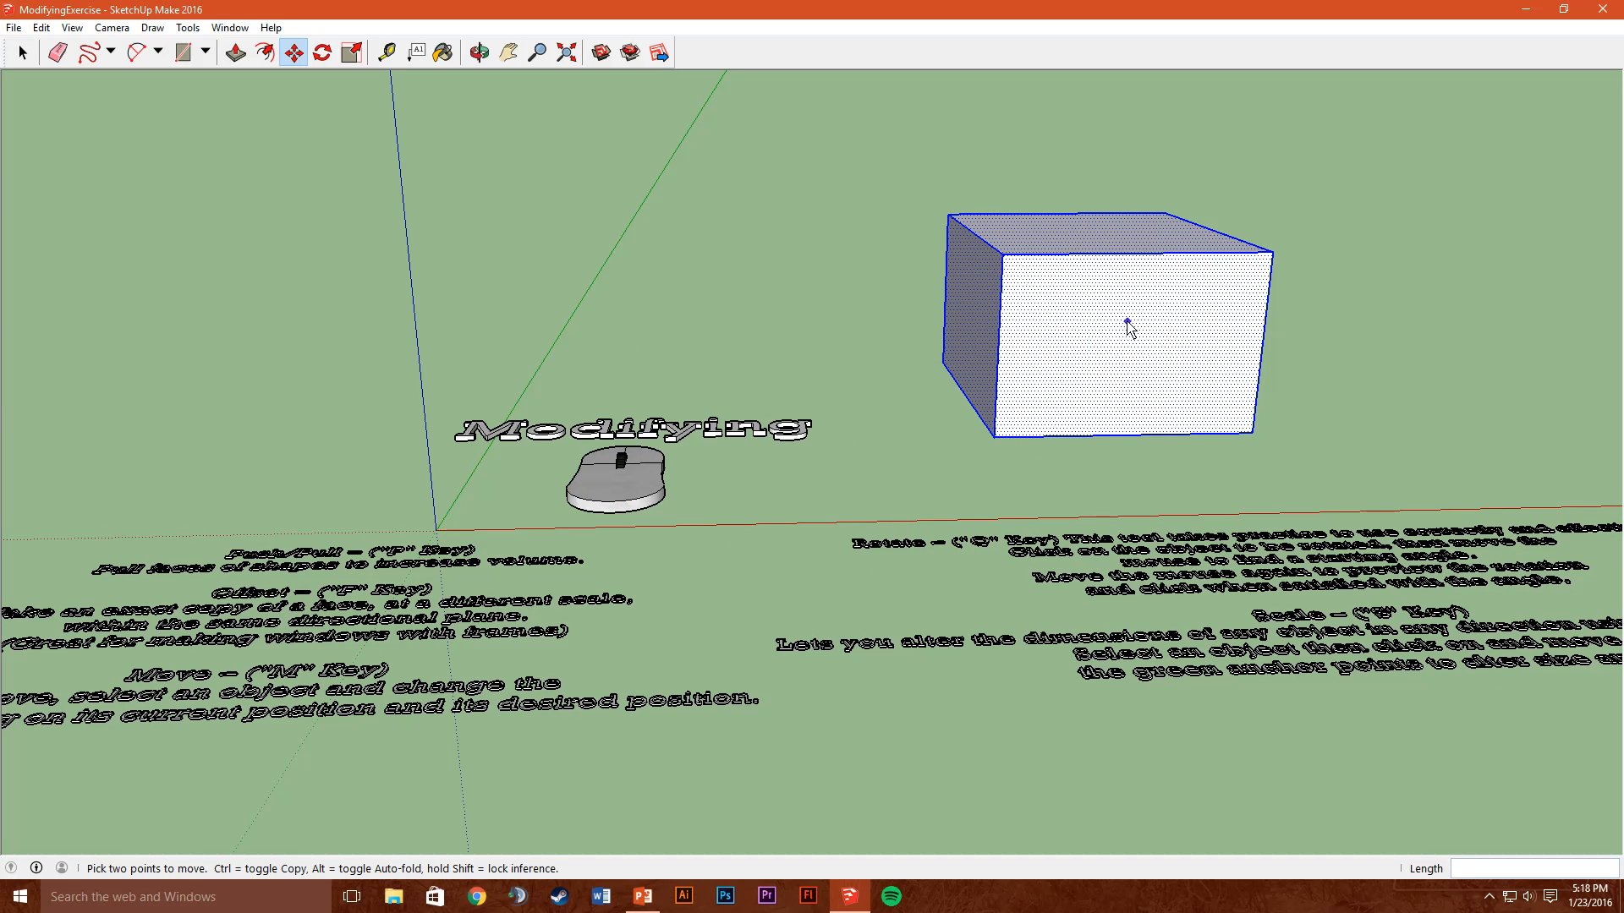
Move the selected box freely behind the Modifying text, reposition it once more, and check its placement from several angles
click(1120, 353)
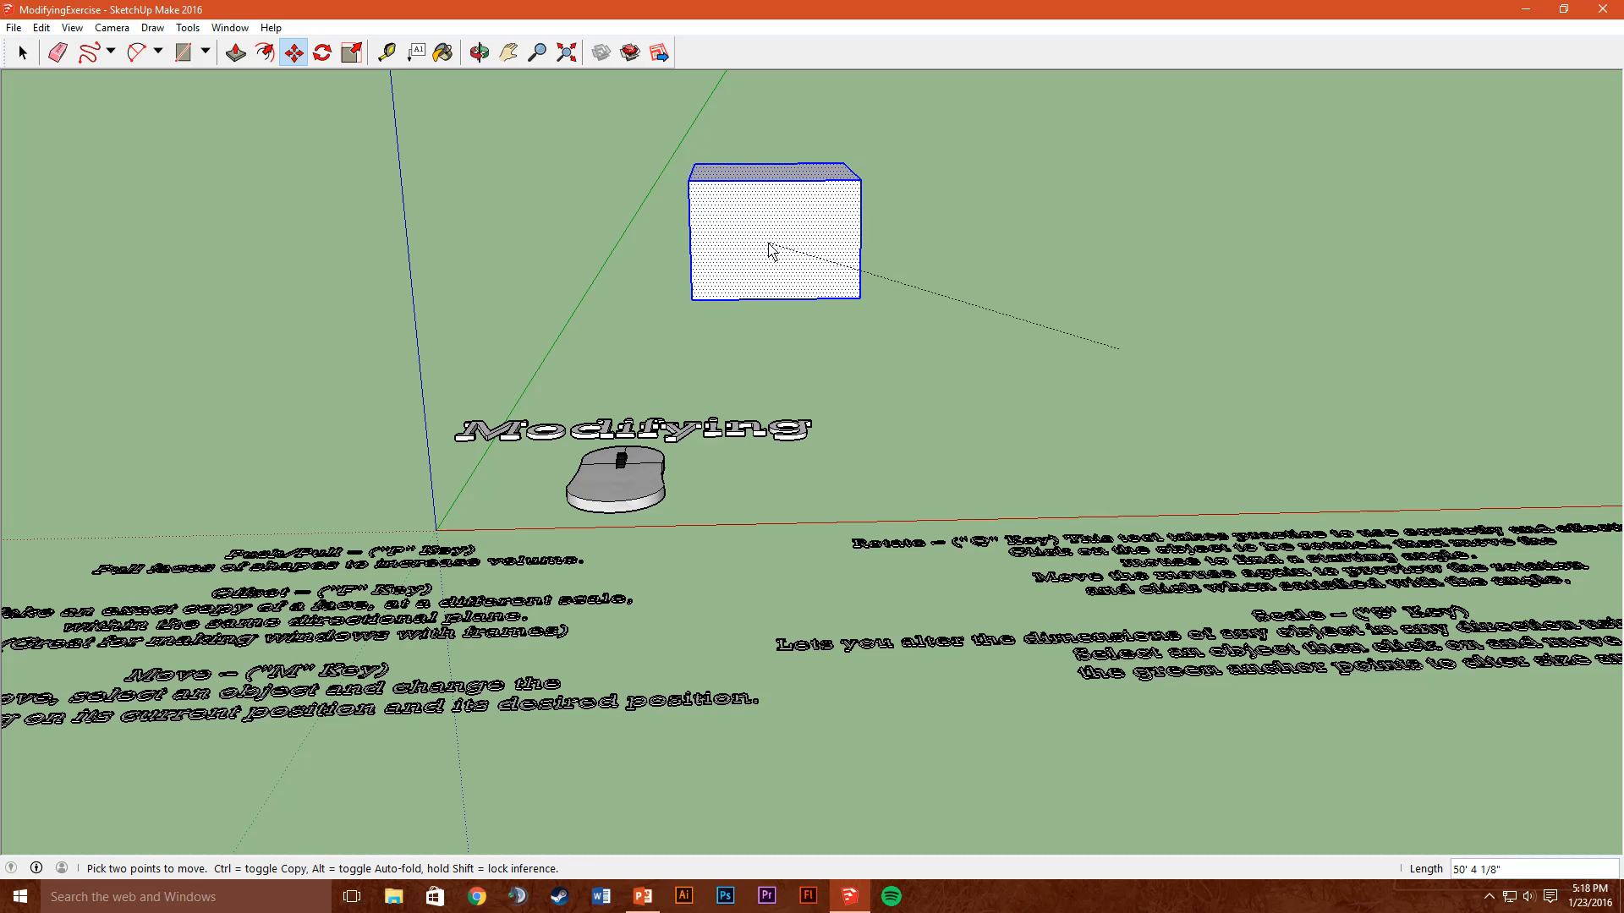
click(771, 251)
middle_drag(606, 324, 671, 463)
click(511, 435)
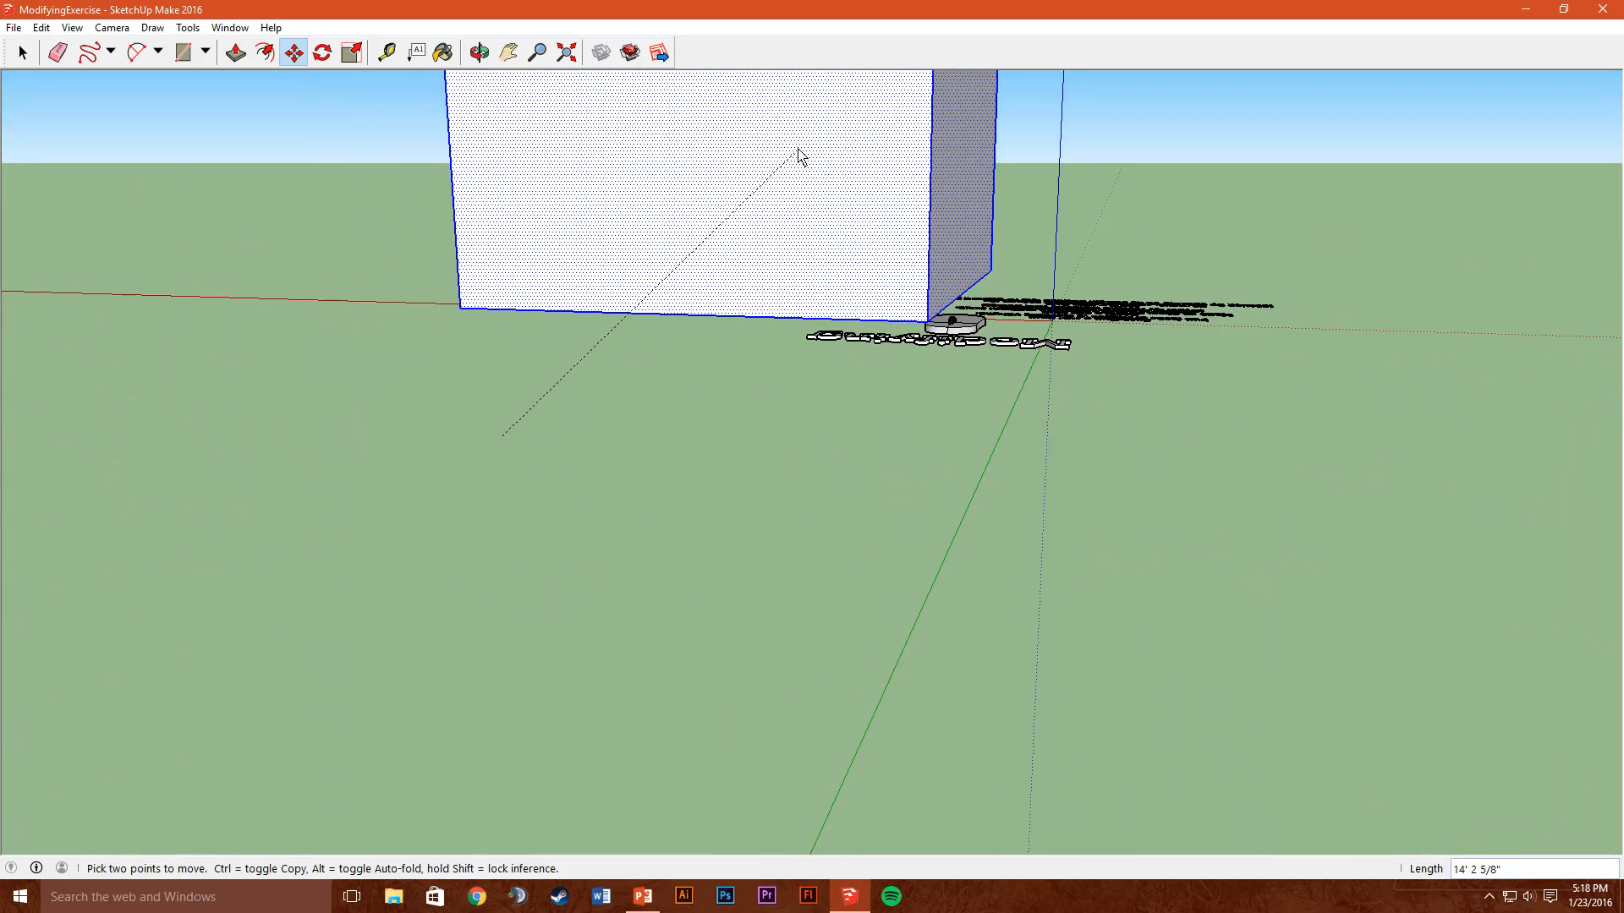
middle_drag(597, 184, 905, 145)
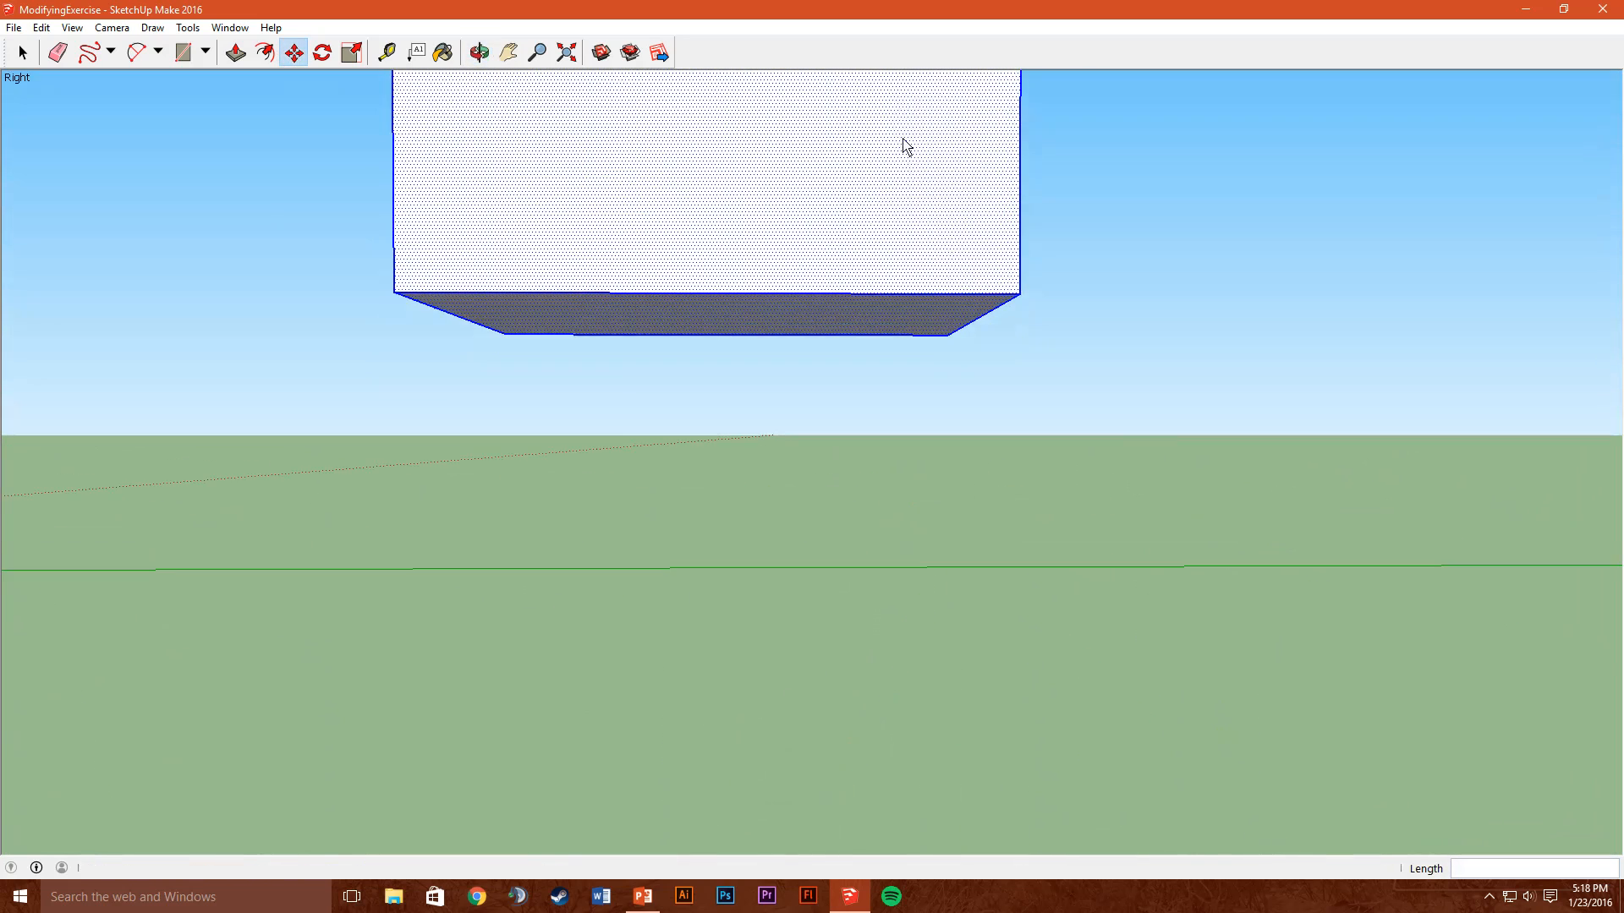
scroll(765, 515, down, 5)
middle_drag(450, 541, 964, 717)
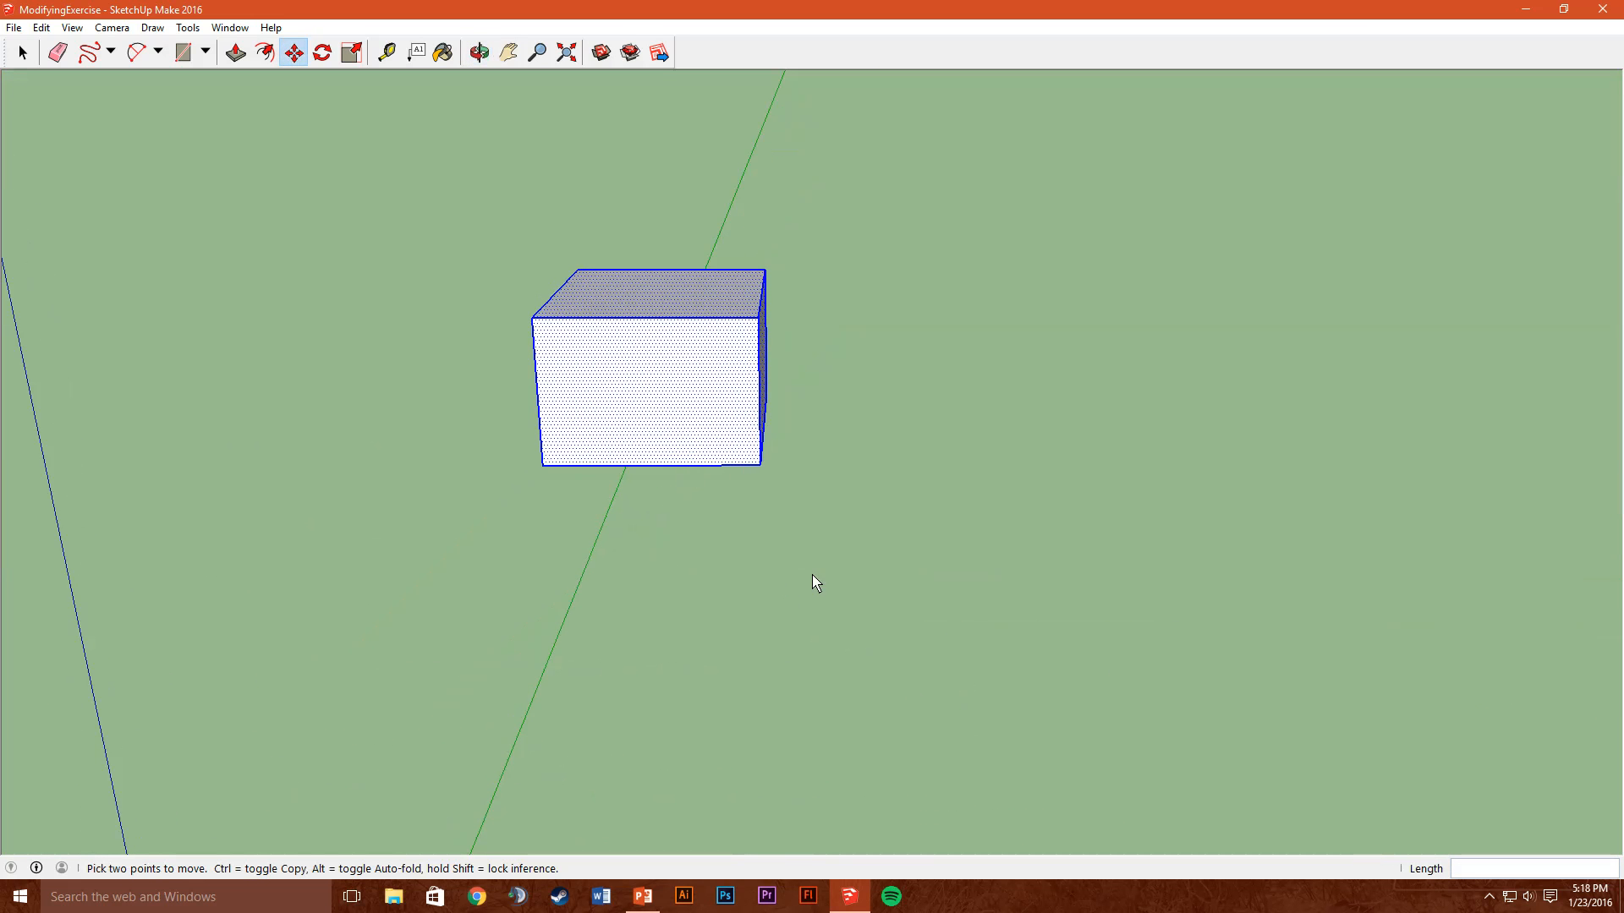
middle_drag(811, 575, 630, 575)
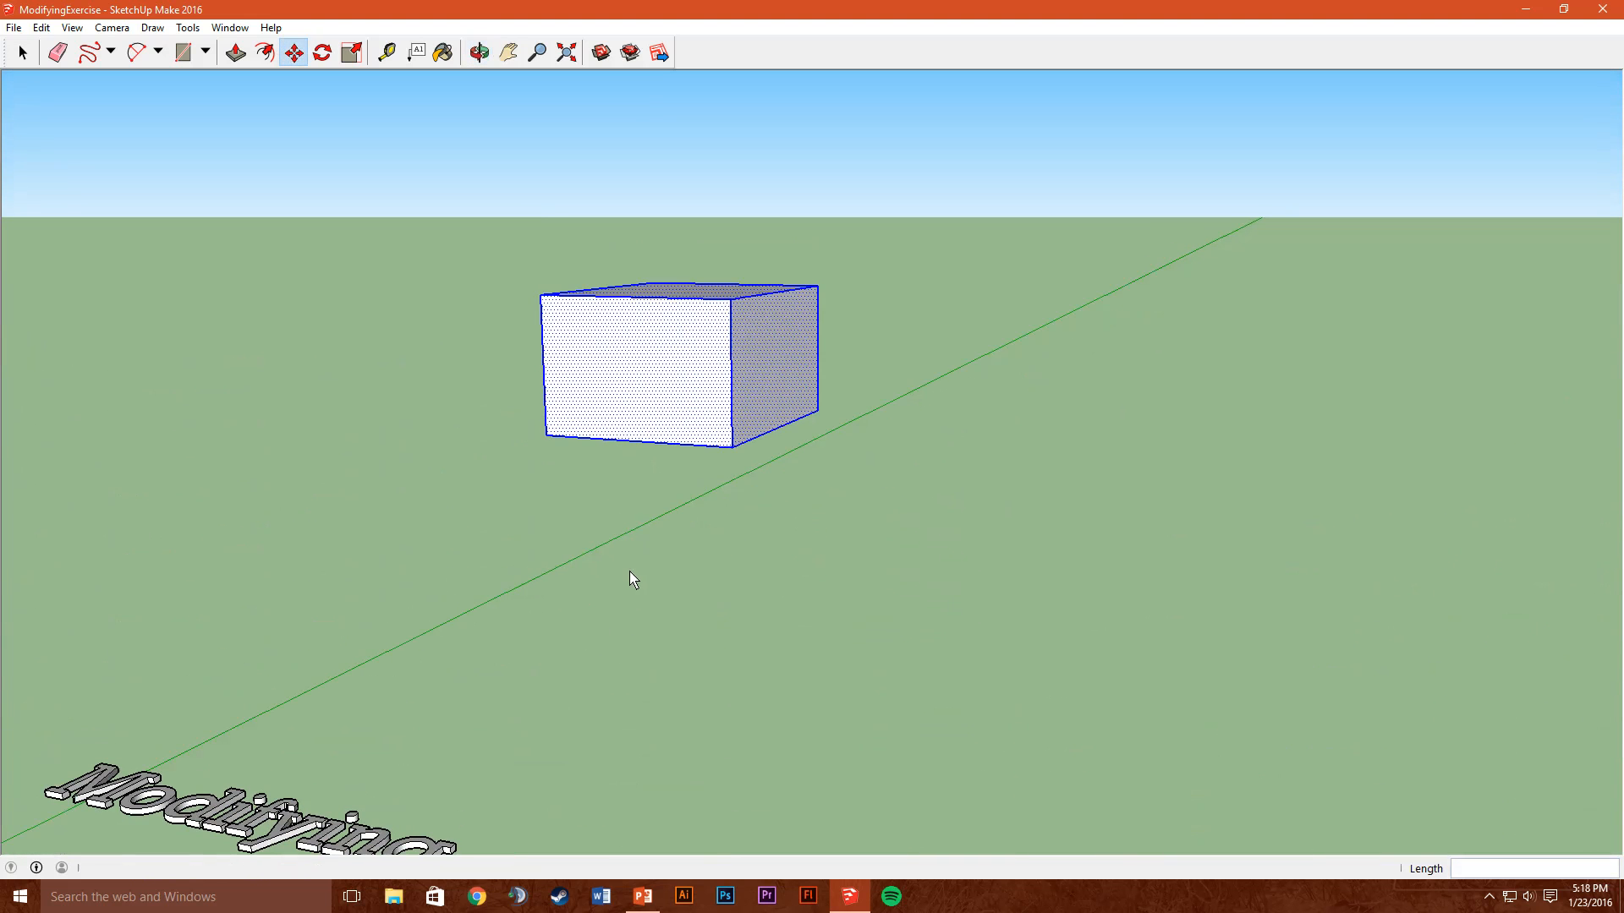
Move the selected box towards the green axis and inspect its position relative to the ground from low and high angles
click(663, 372)
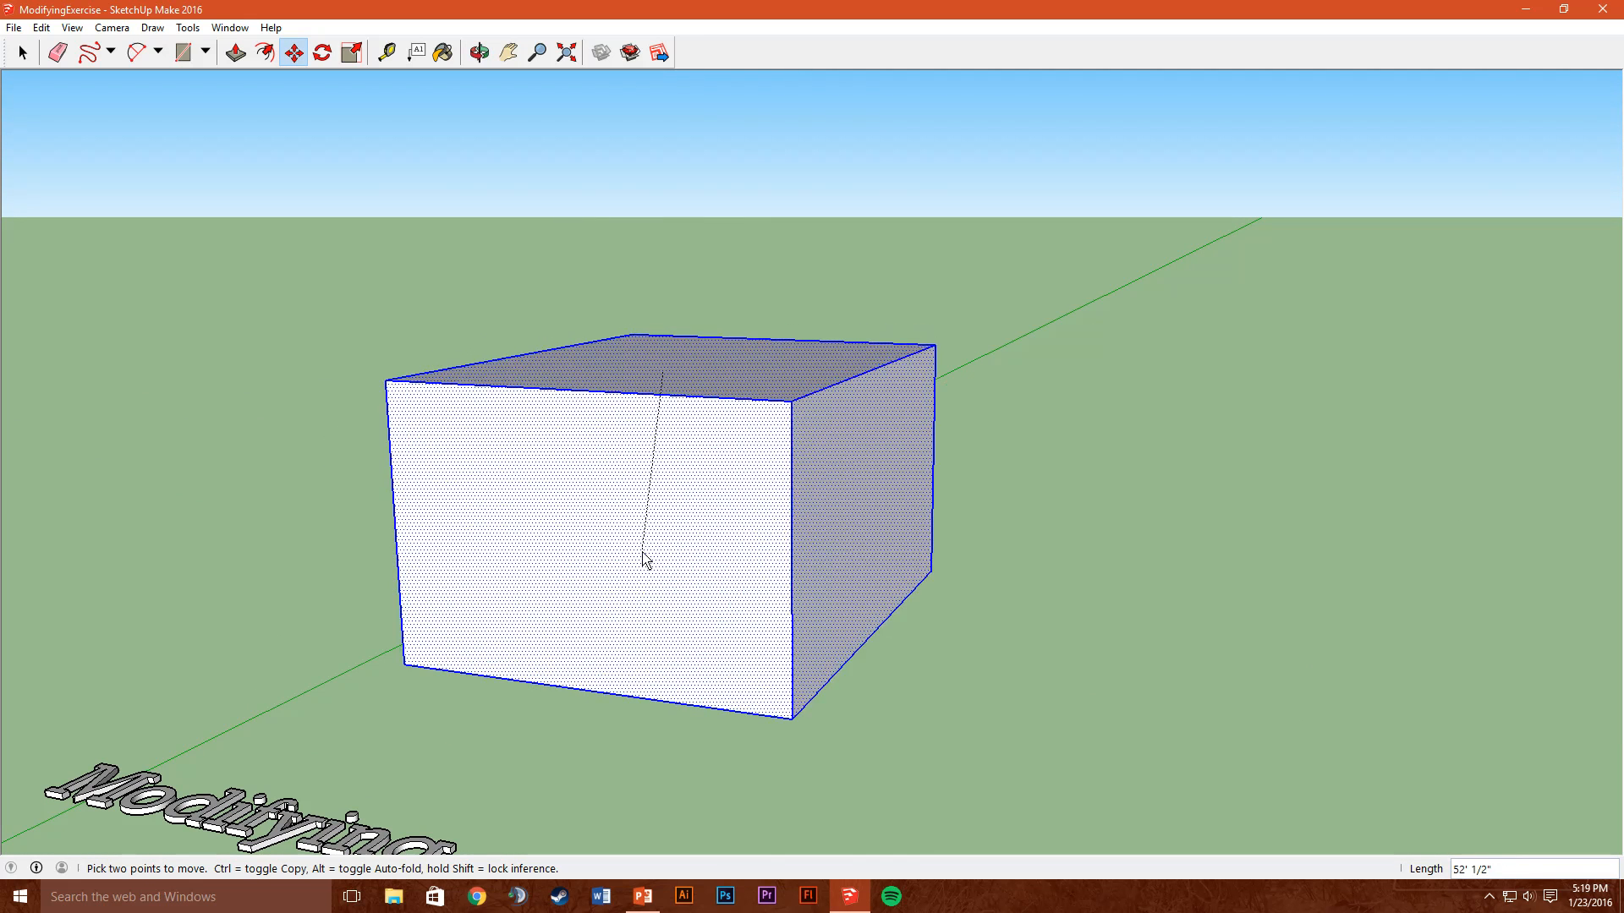
middle_drag(583, 568, 846, 448)
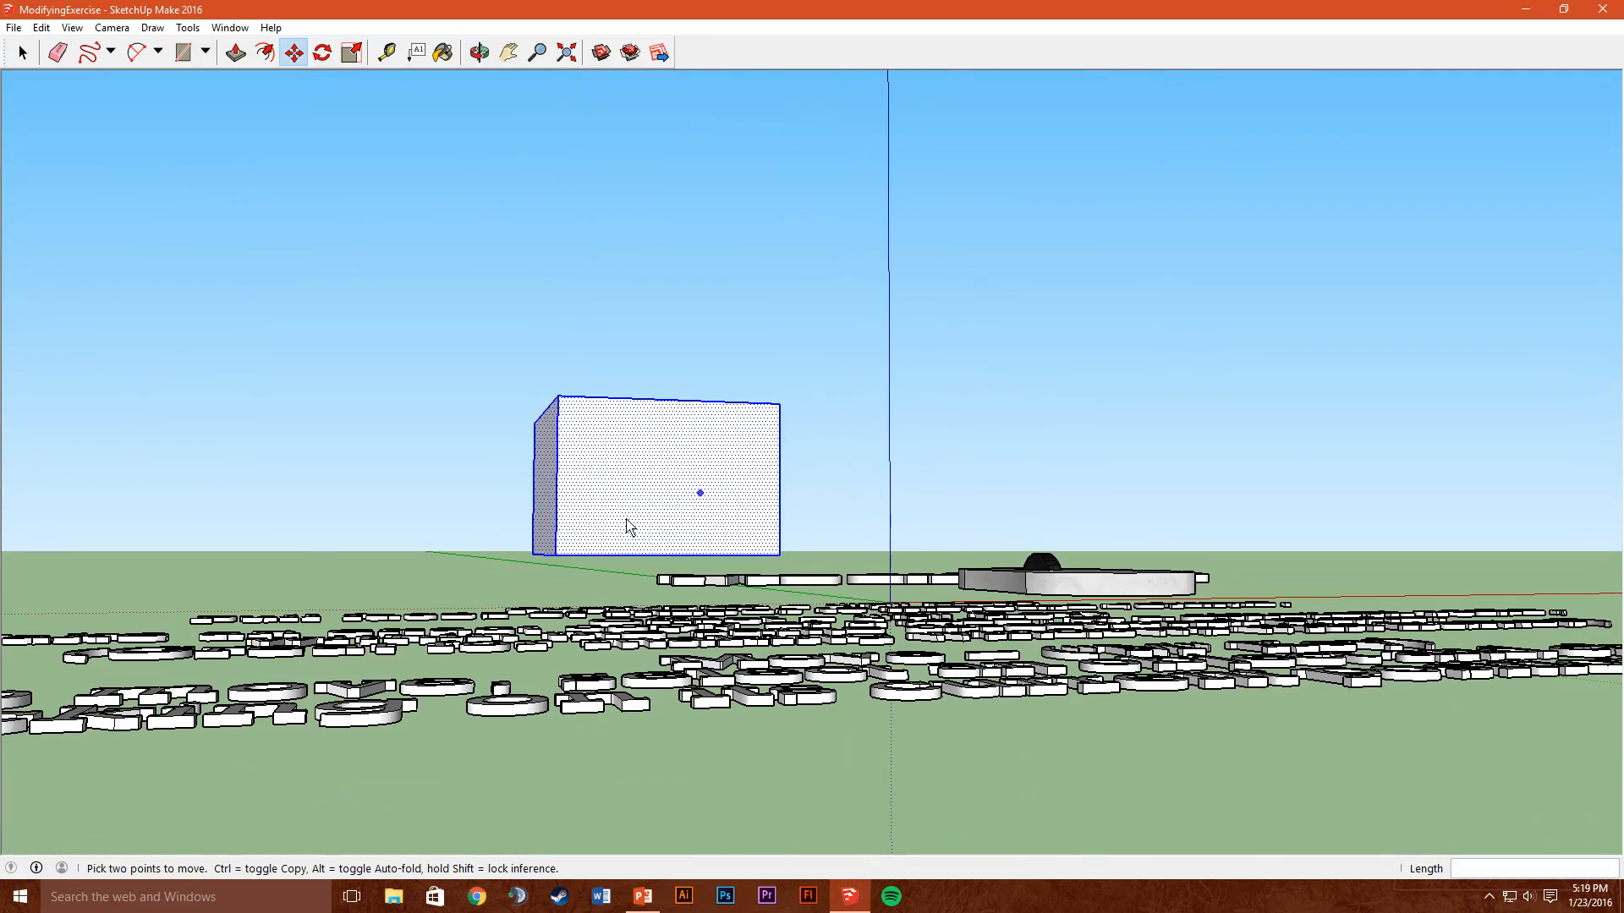
middle_drag(626, 525, 871, 555)
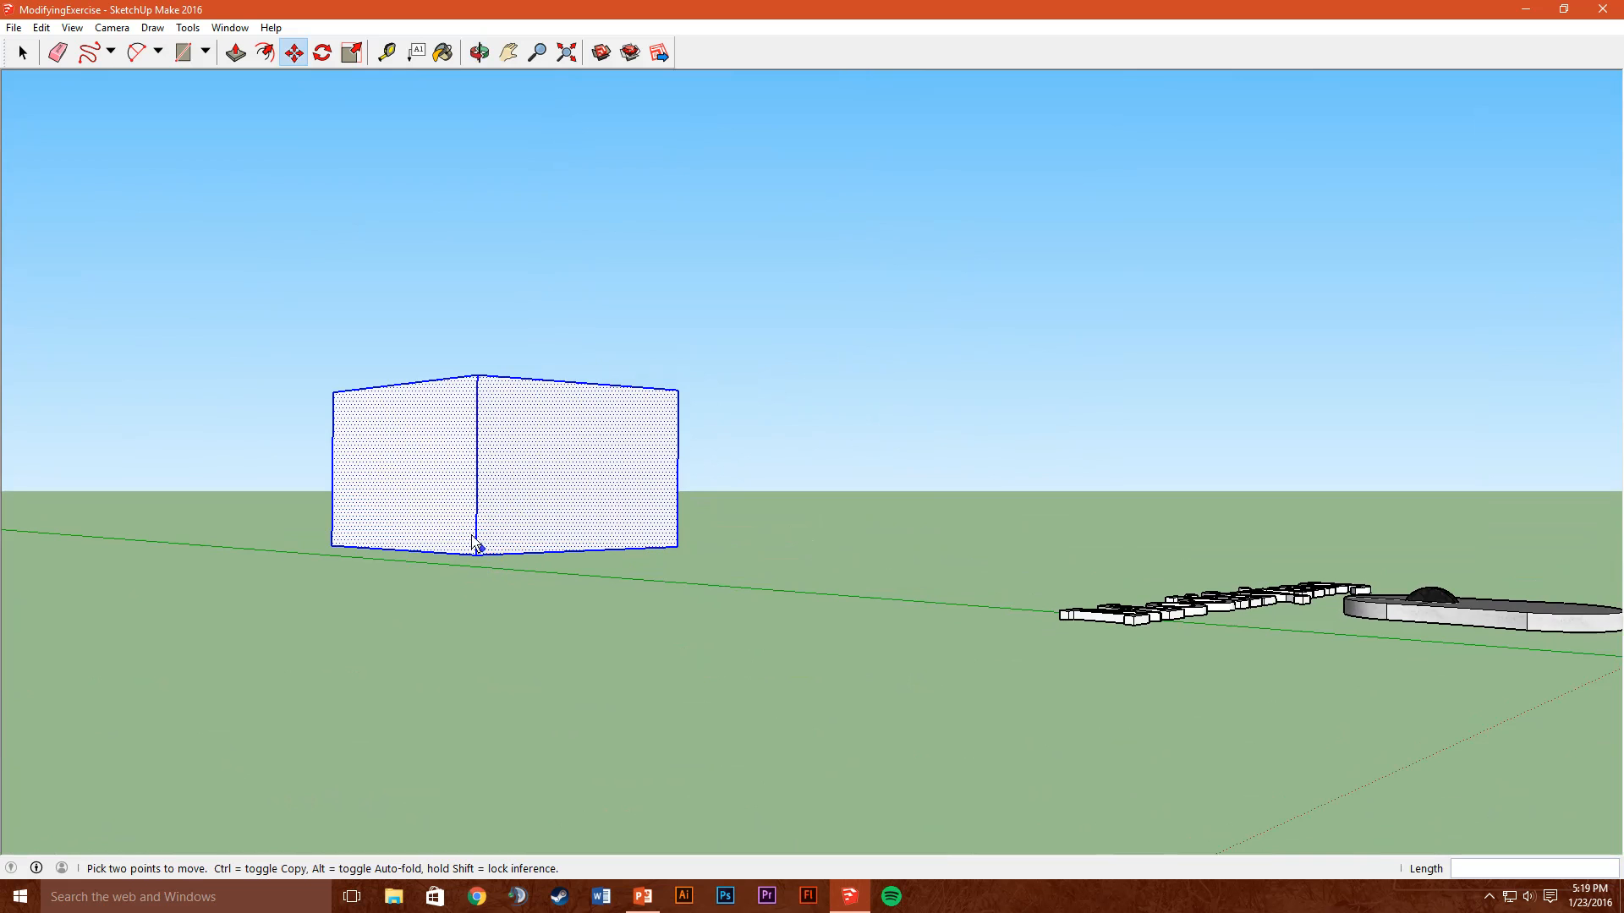
middle_drag(511, 445, 580, 530)
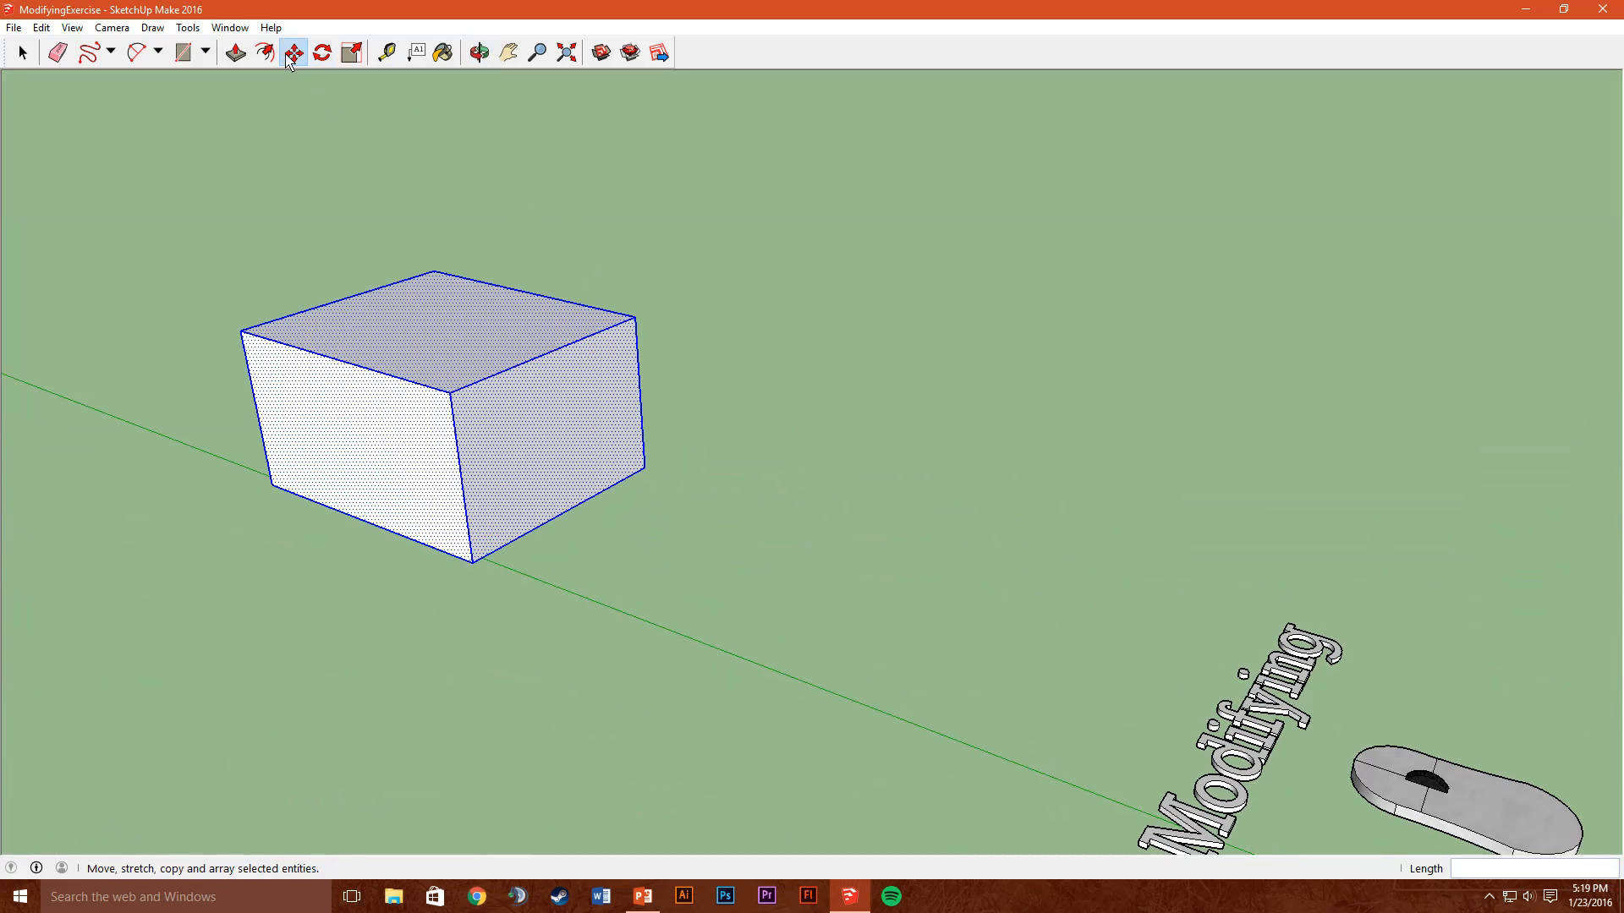
middle_drag(312, 333, 612, 302)
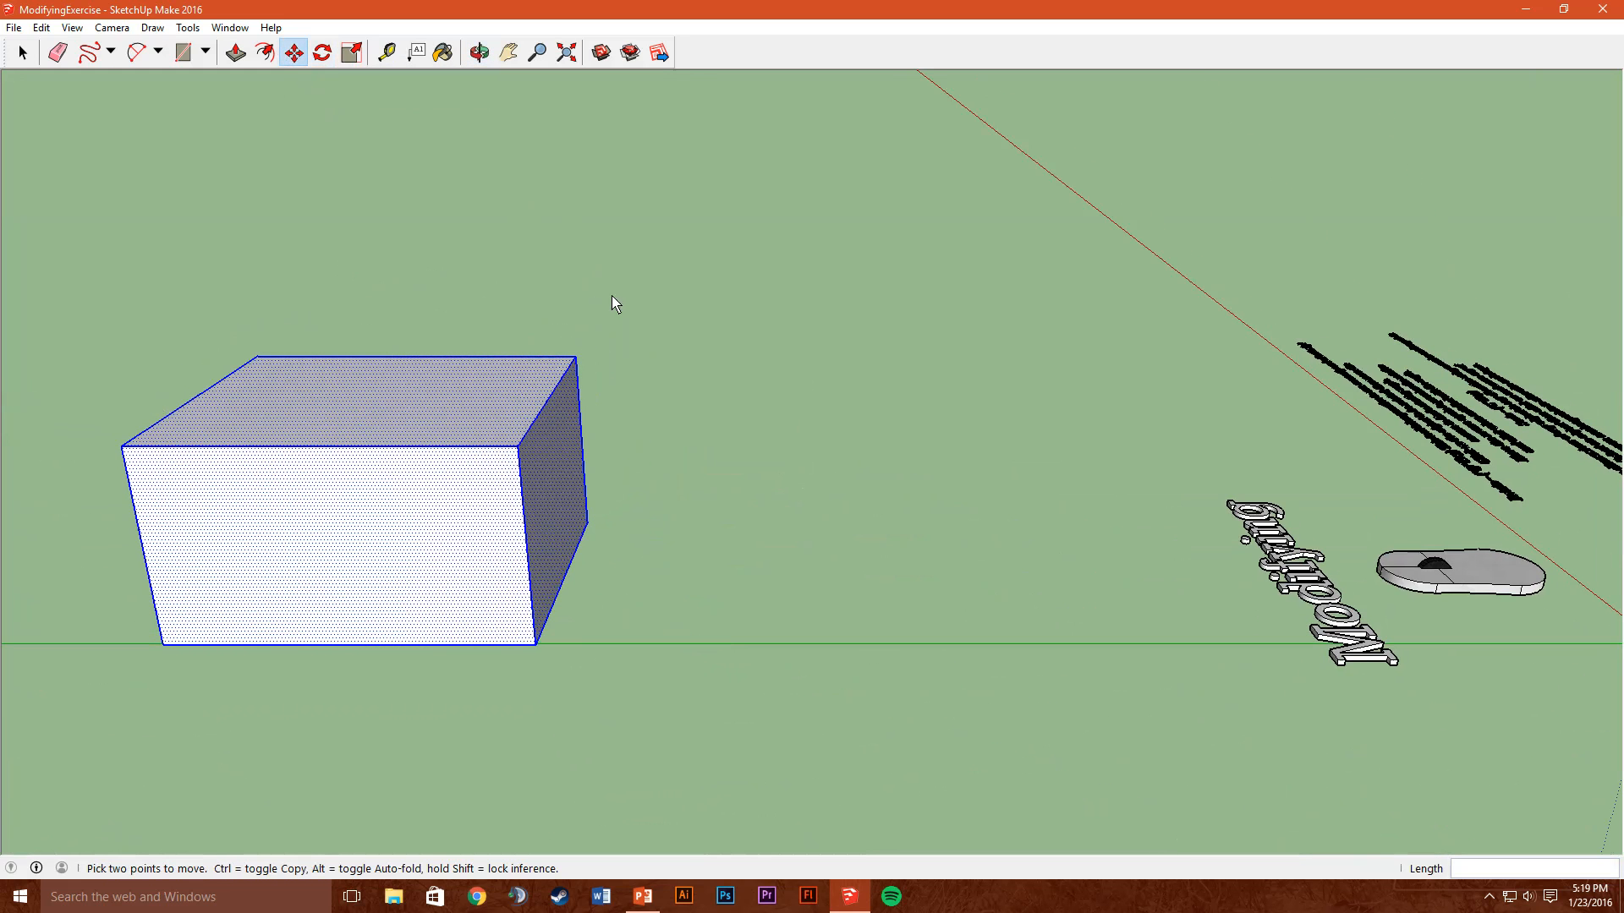
Draw a rectangle about 5' by 4' 5" on the box's top face and pull it up about 6'
click(23, 52)
click(555, 226)
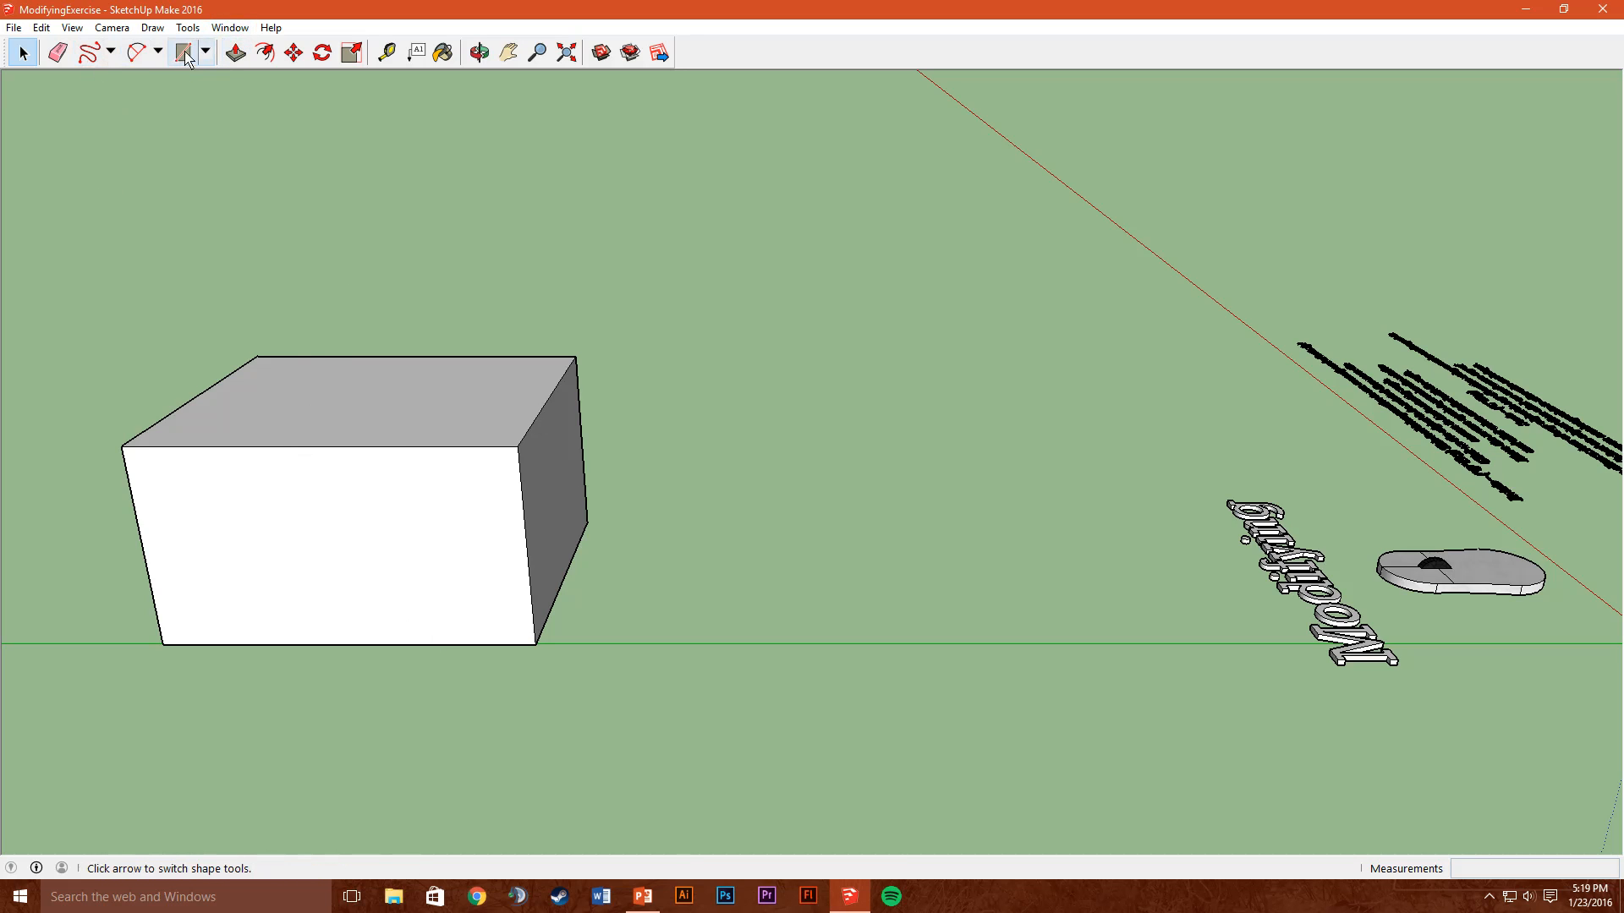
click(335, 420)
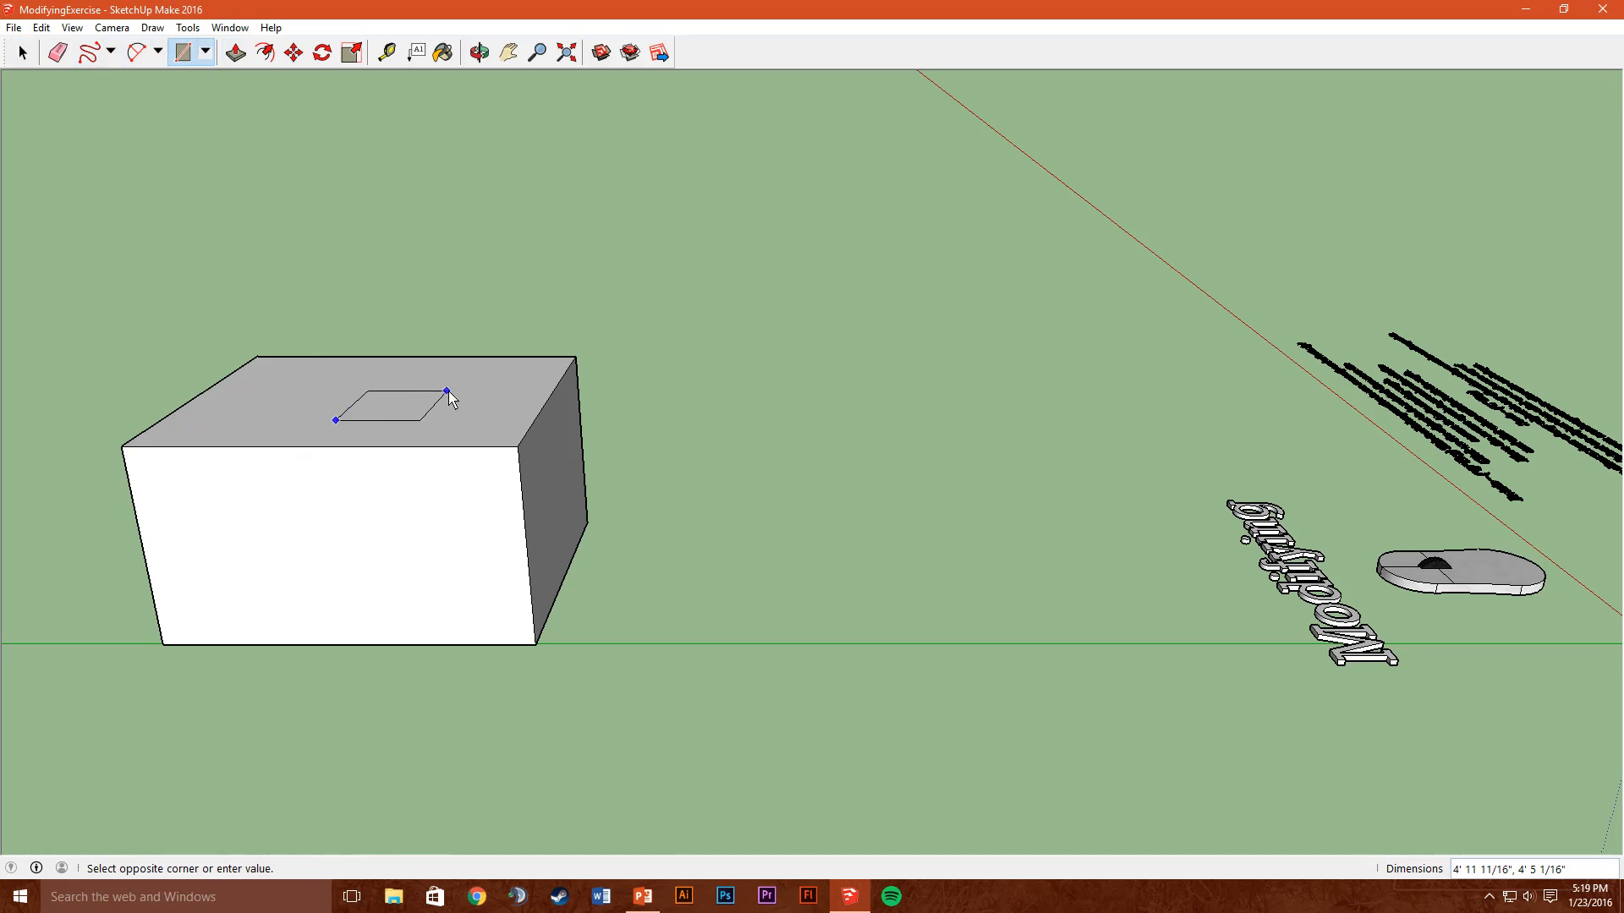
click(237, 54)
drag(387, 404, 364, 289)
middle_drag(364, 289, 645, 400)
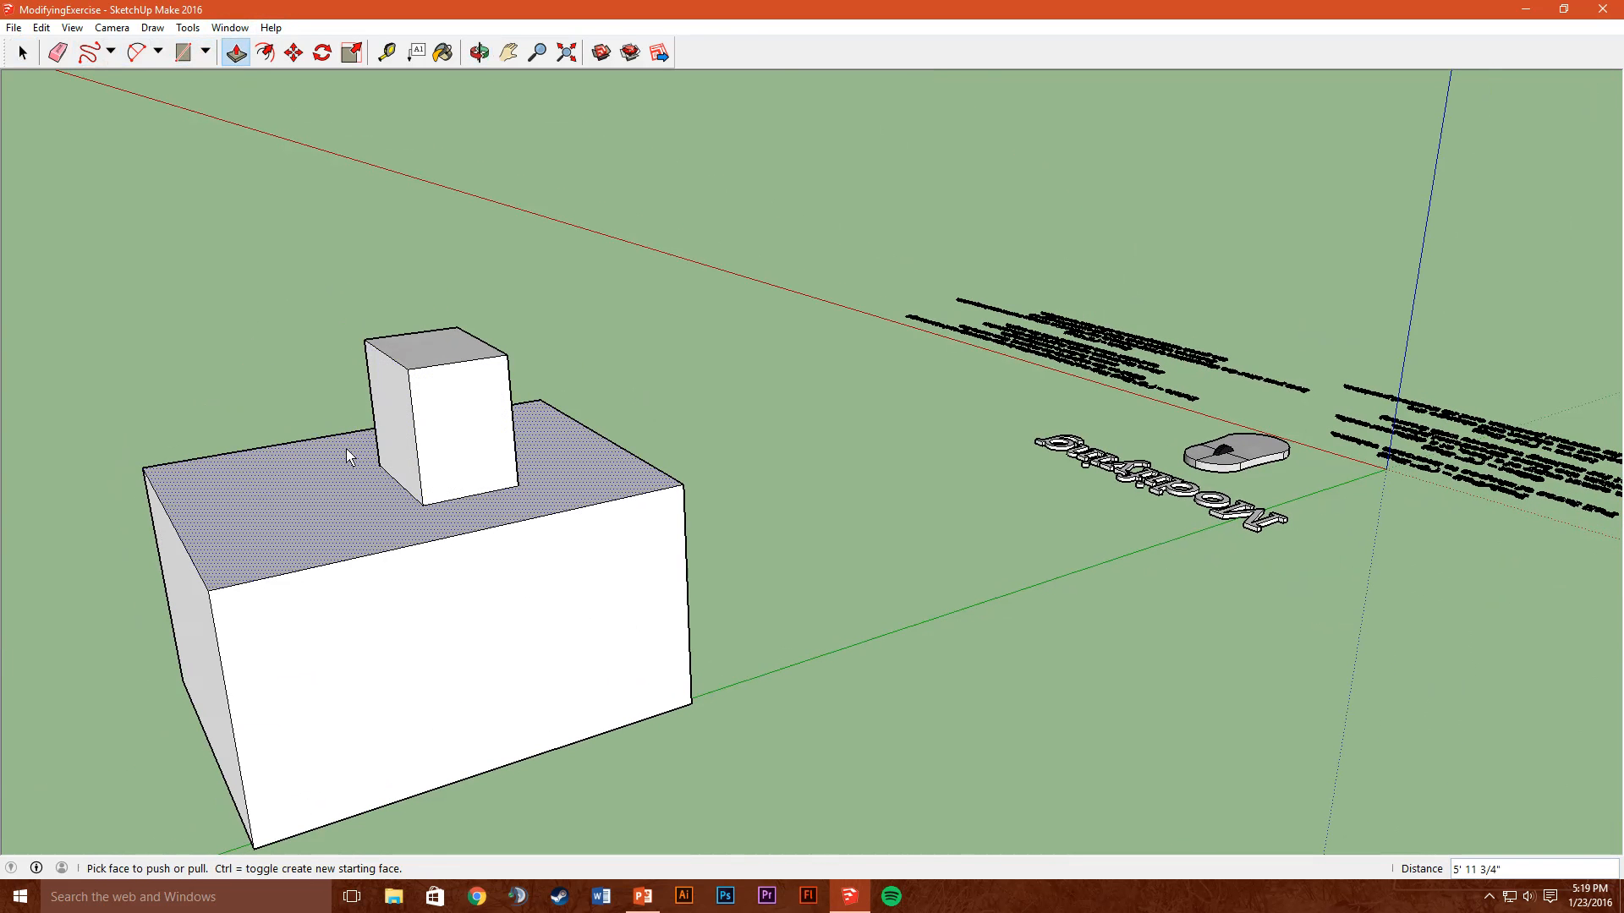
Select only the small upper box with a selection window and inspect the selection from all sides
click(22, 53)
key(o)
drag(570, 397, 850, 226)
key(space)
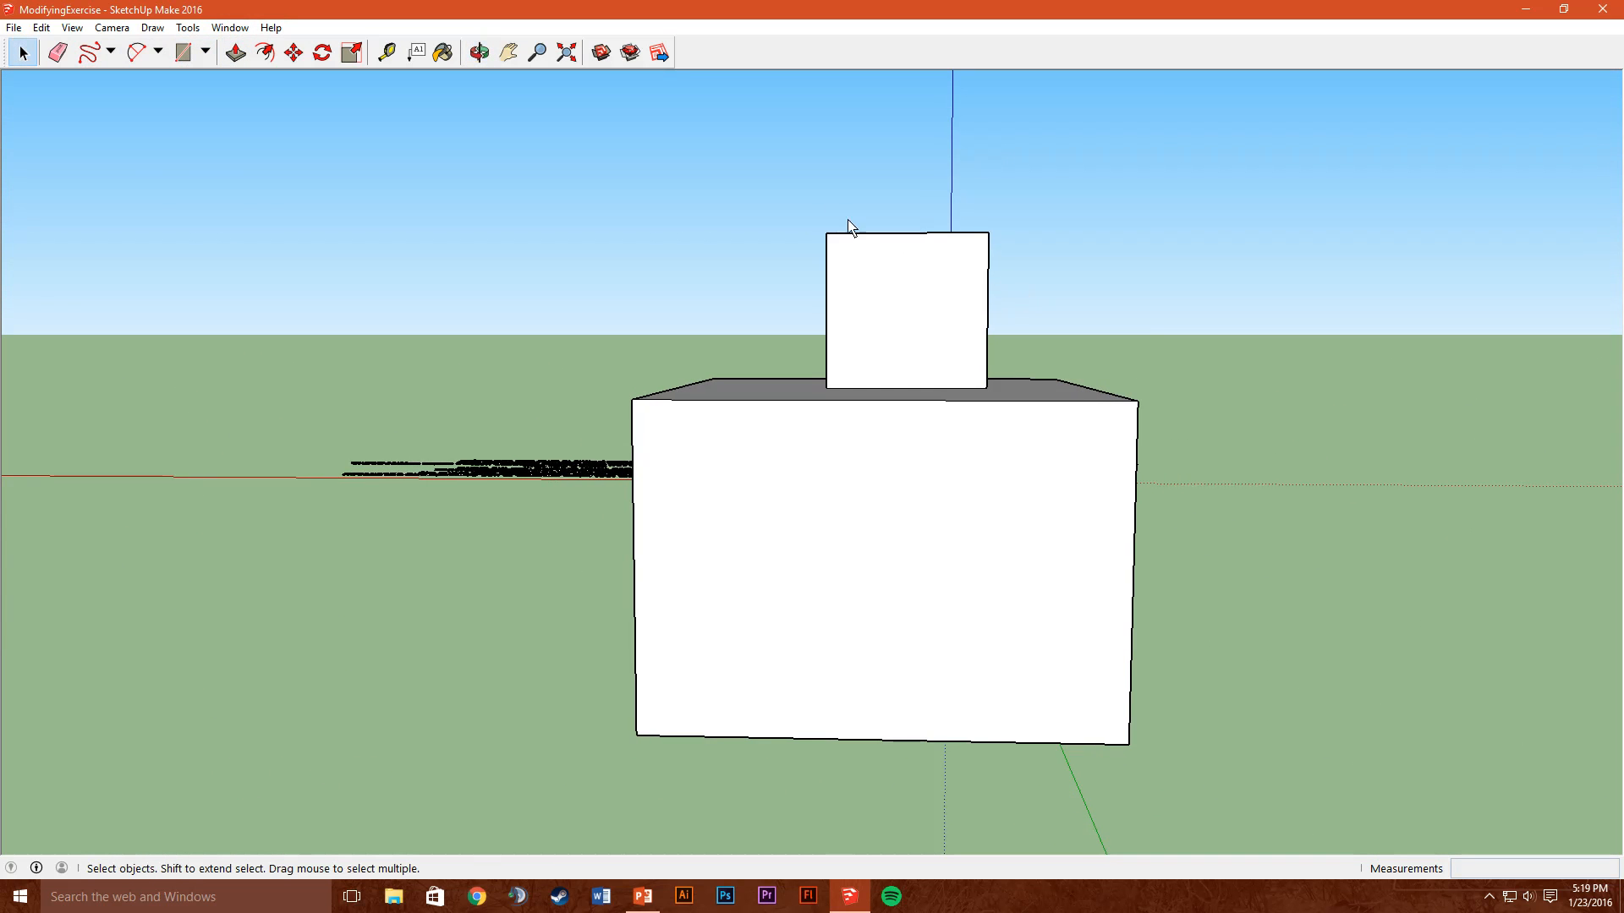
drag(997, 382, 1006, 401)
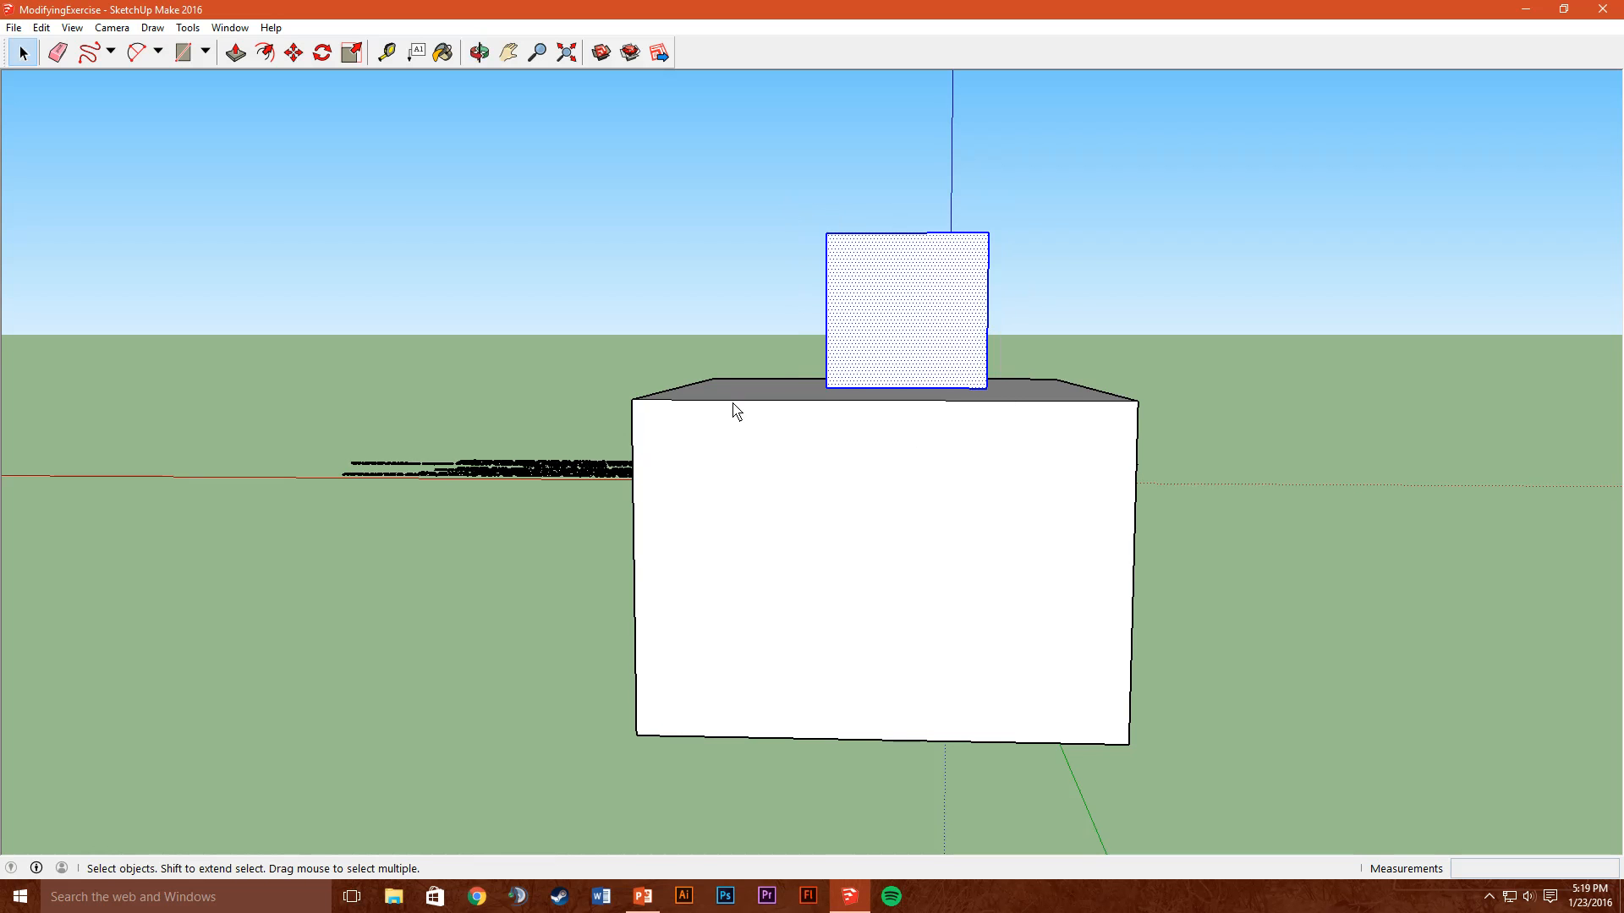
middle_drag(732, 406, 803, 289)
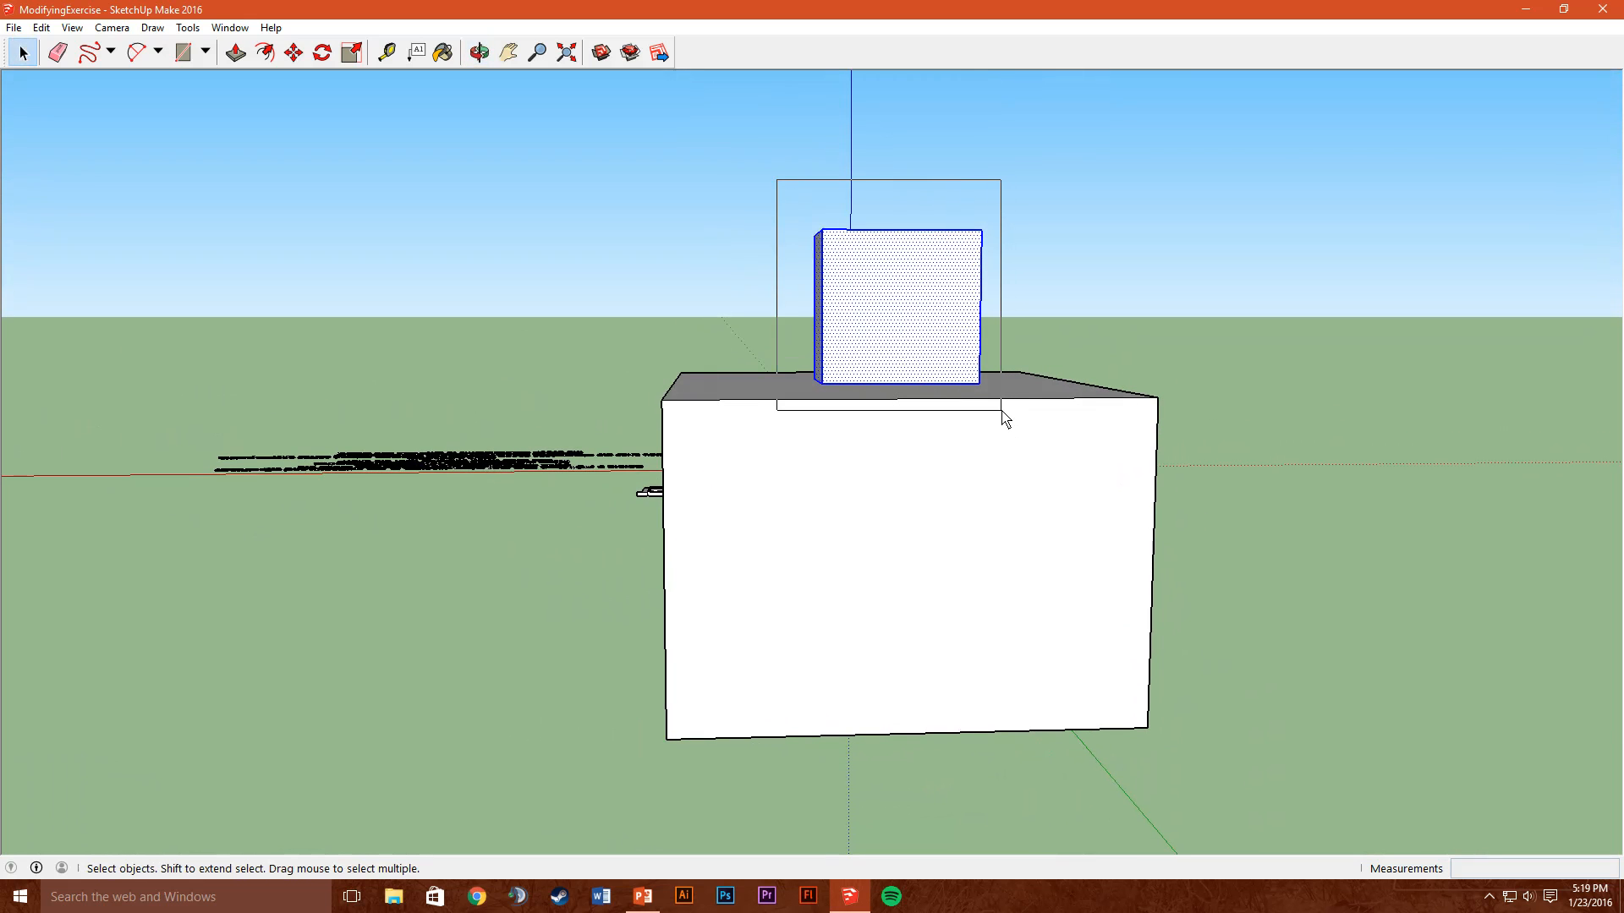
middle_drag(817, 461, 672, 351)
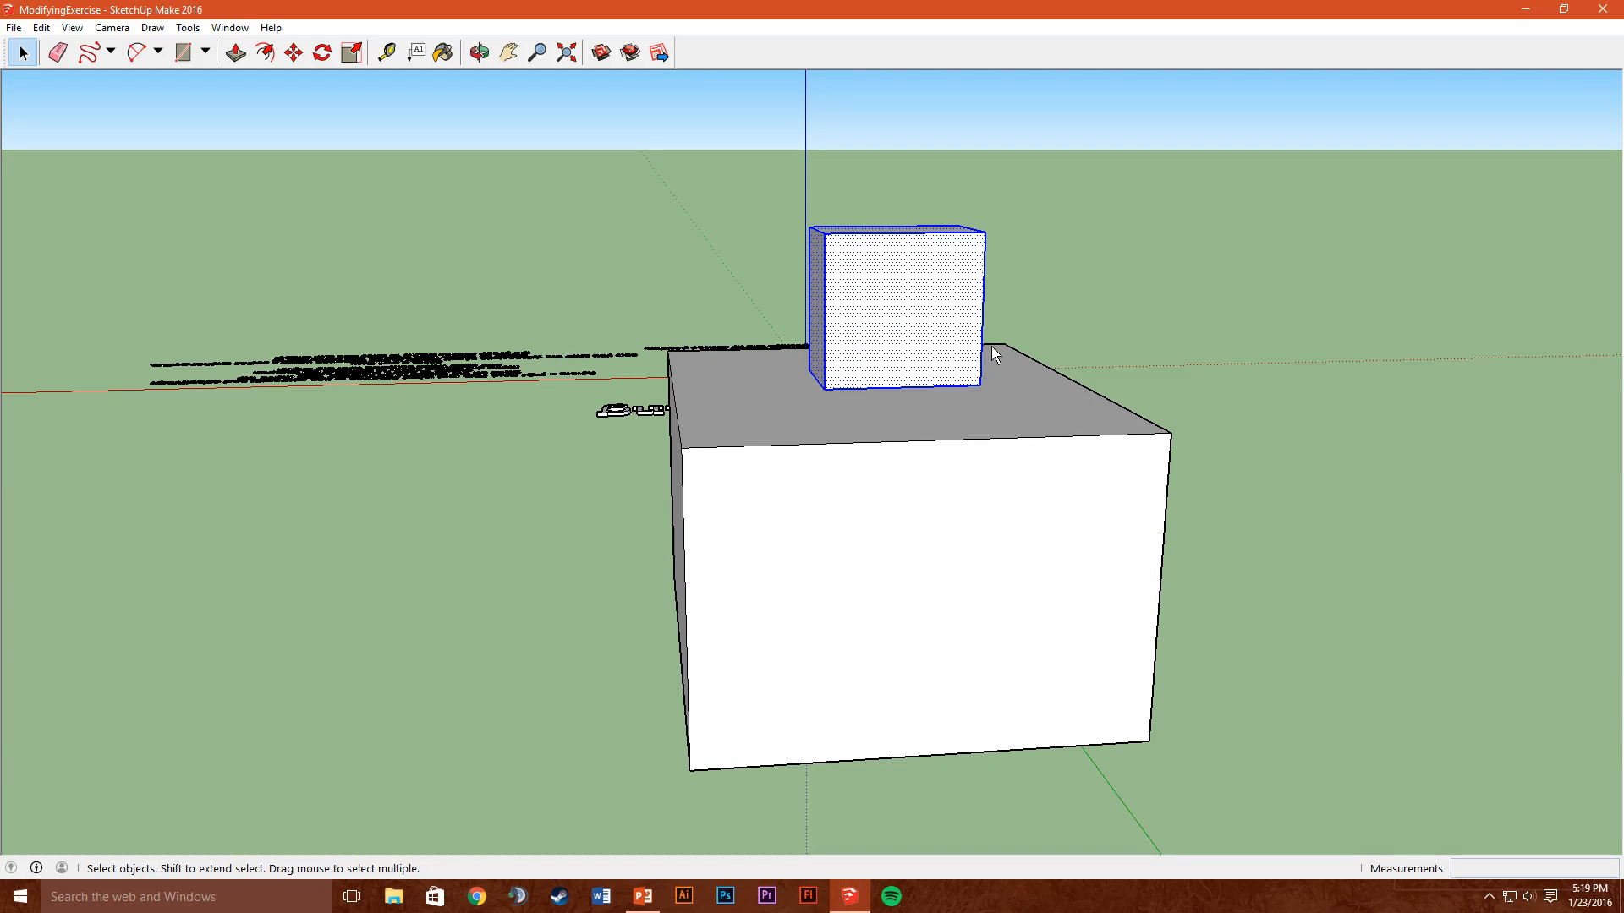
middle_drag(874, 435, 732, 324)
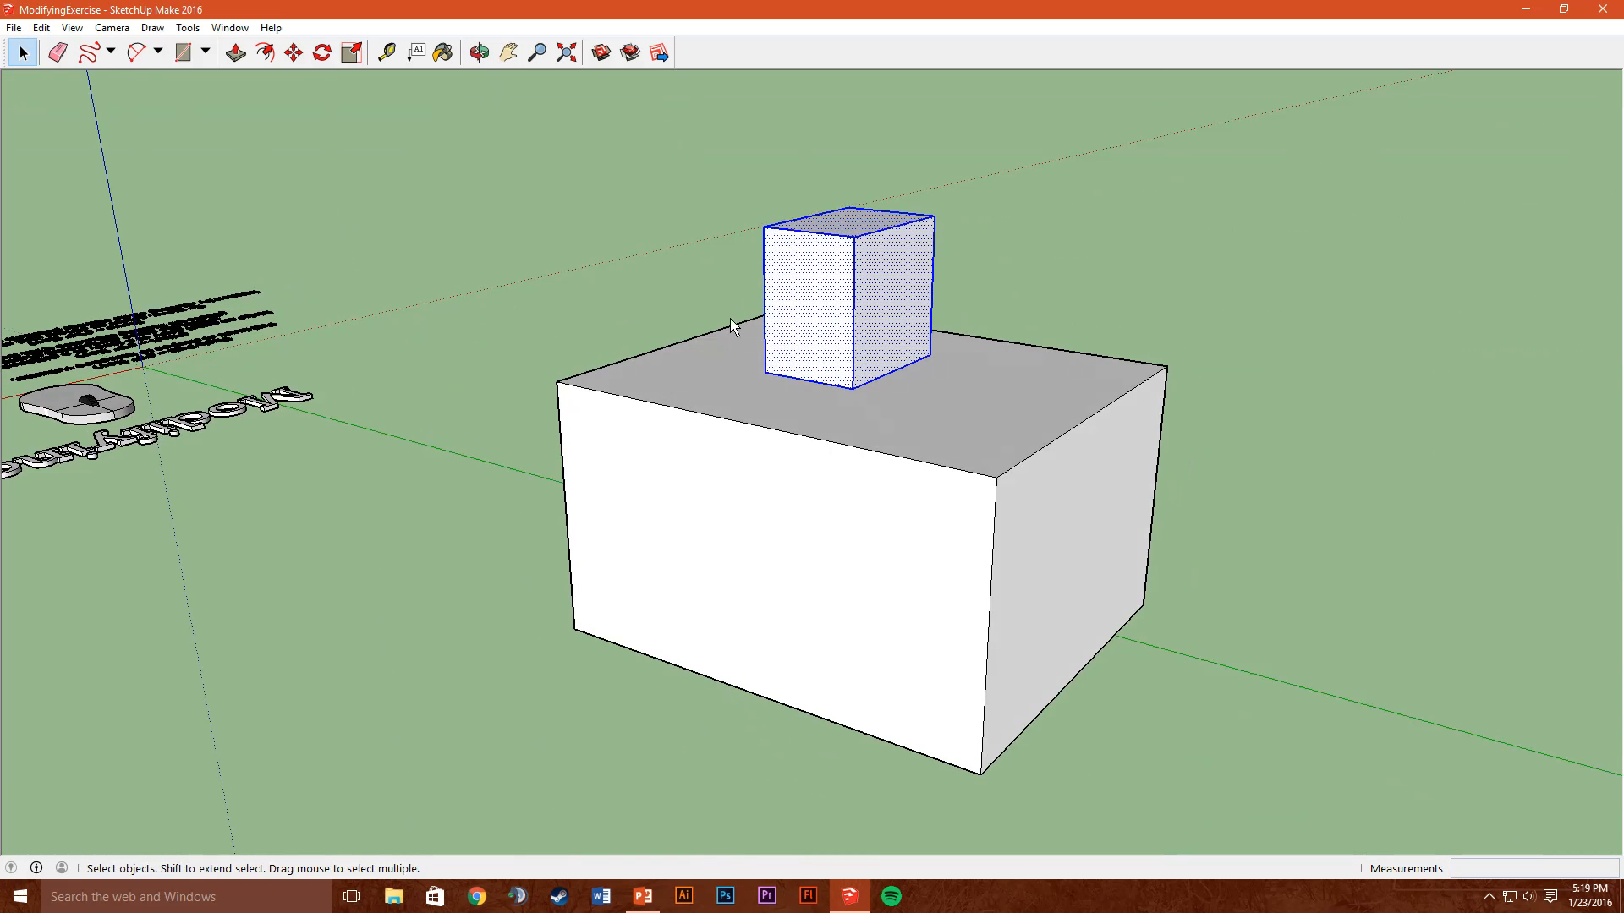
middle_drag(648, 367, 854, 294)
middle_drag(849, 438, 892, 249)
middle_drag(828, 391, 1026, 406)
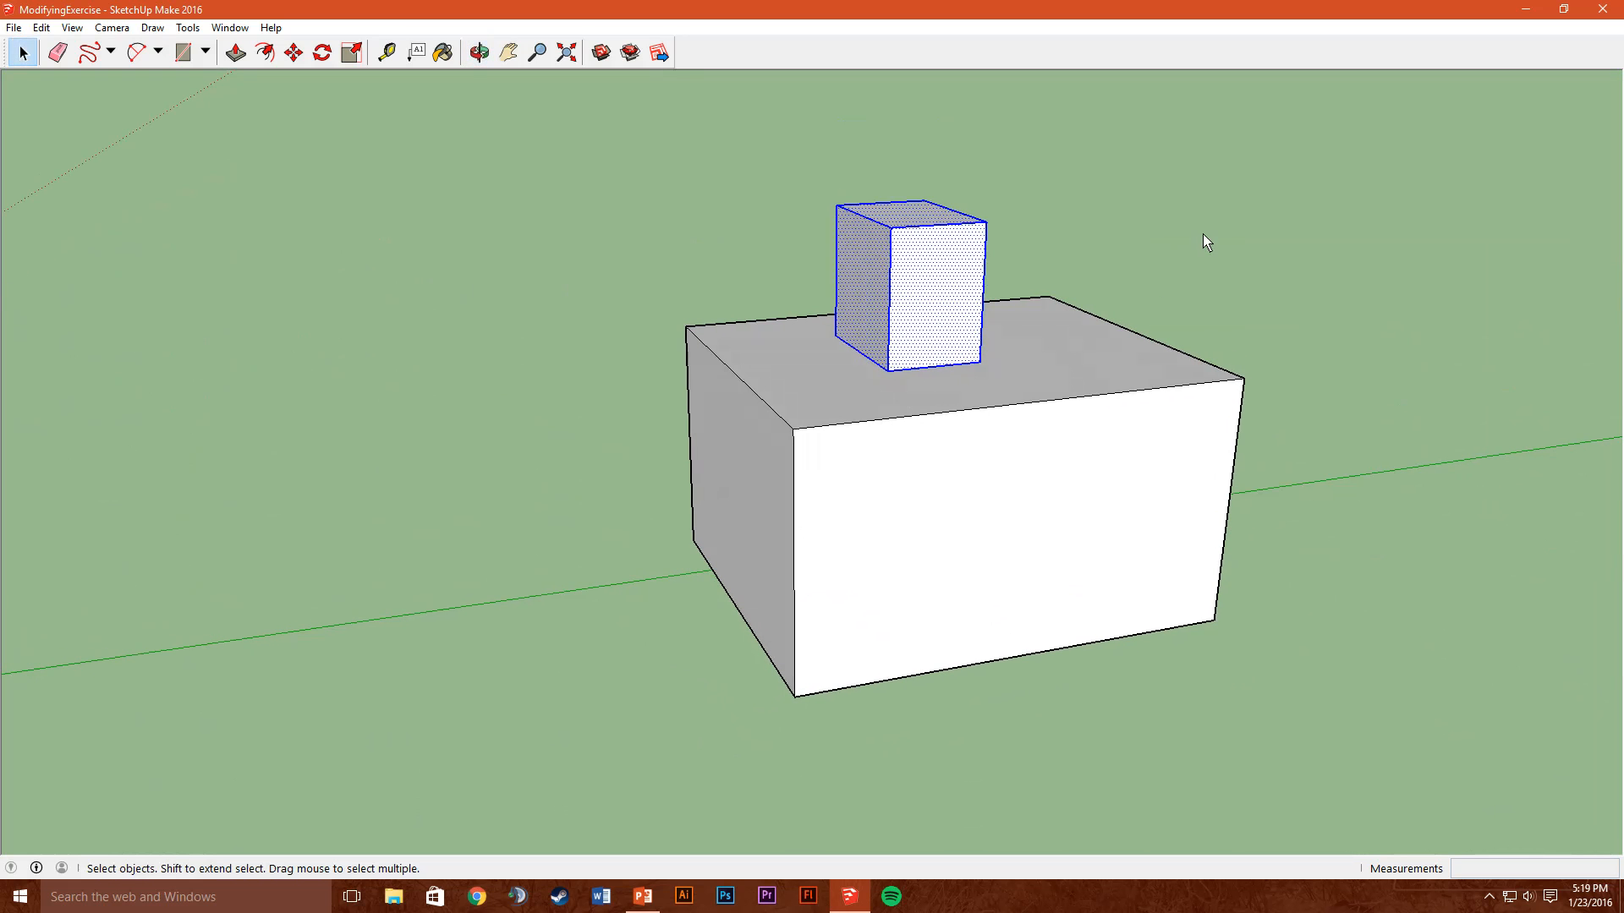
Clear the selection, try selecting individual side faces of the small box without their edges, and deselect them
click(1203, 233)
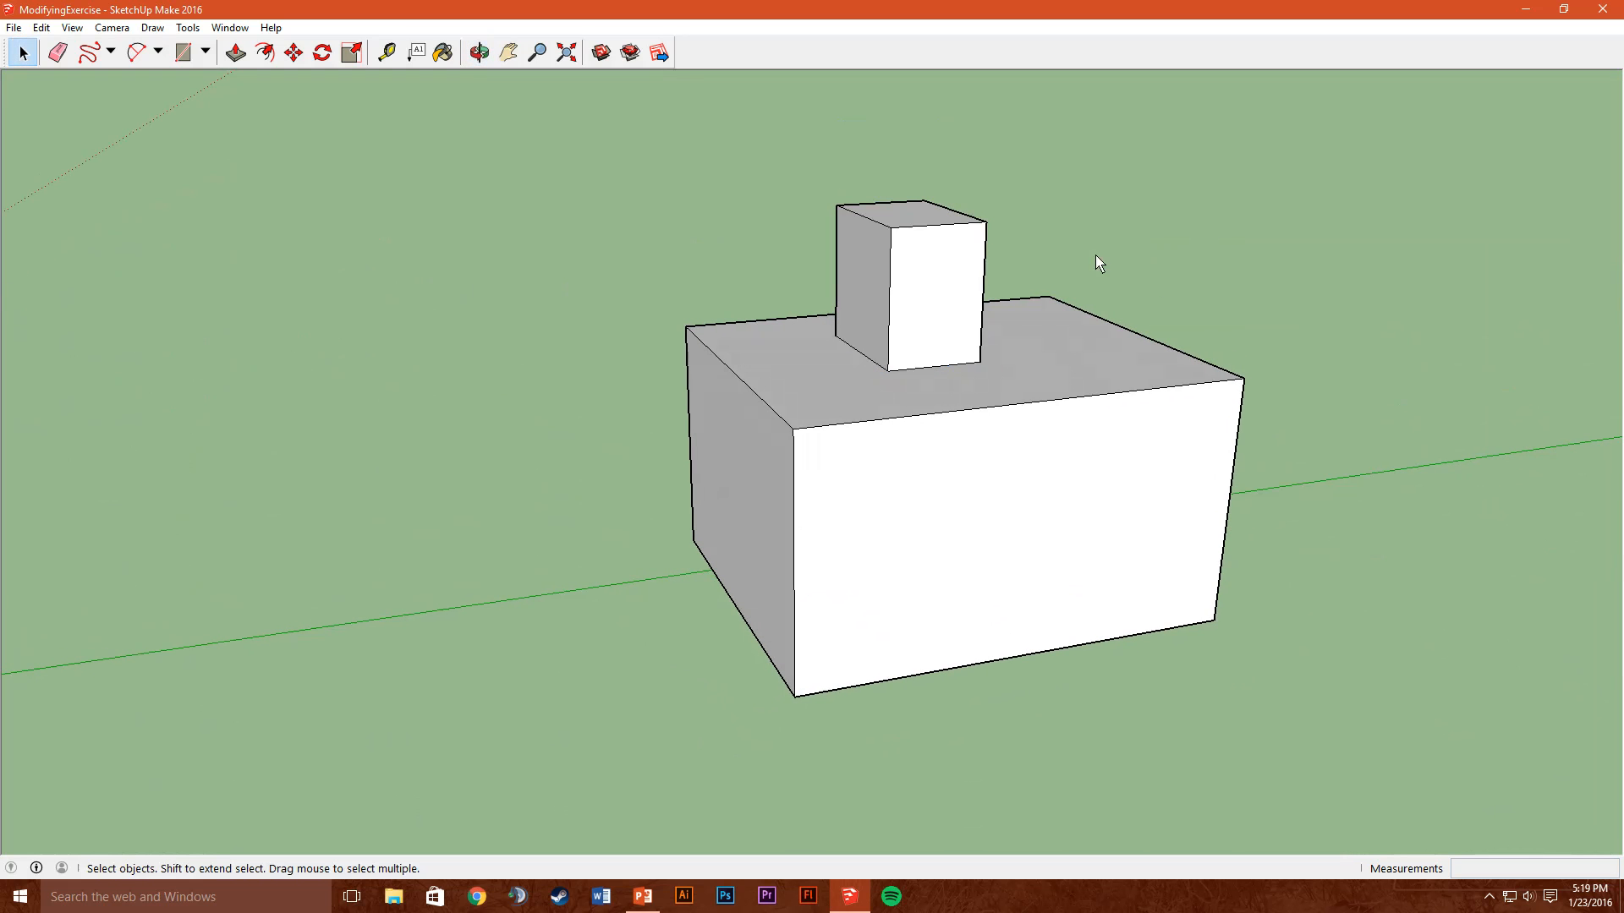
click(935, 314)
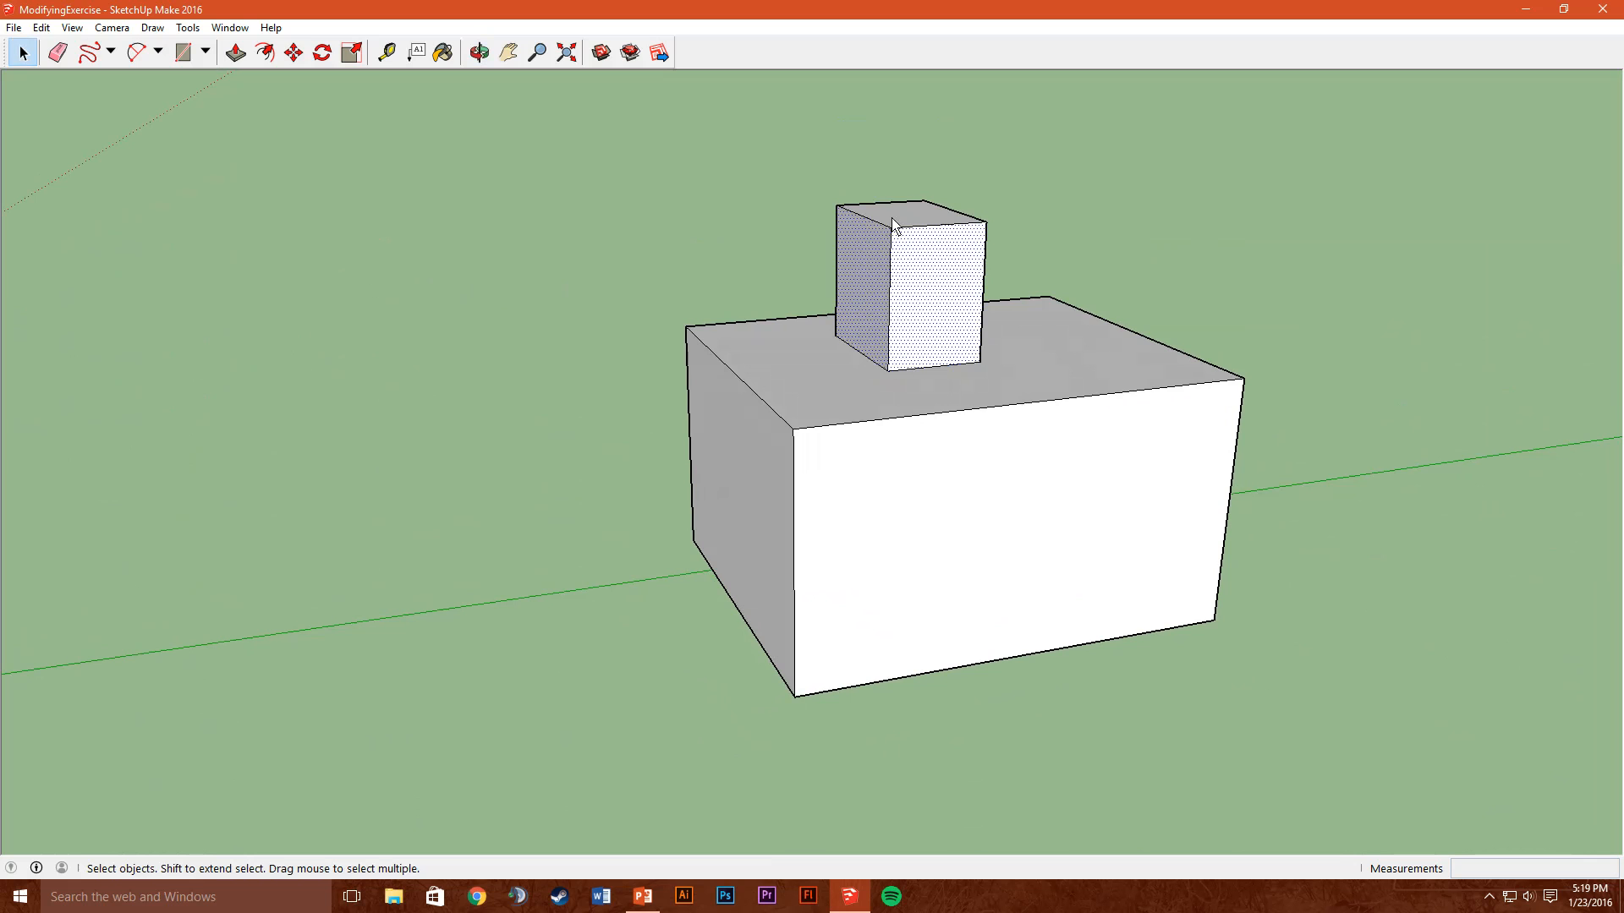
click(871, 282)
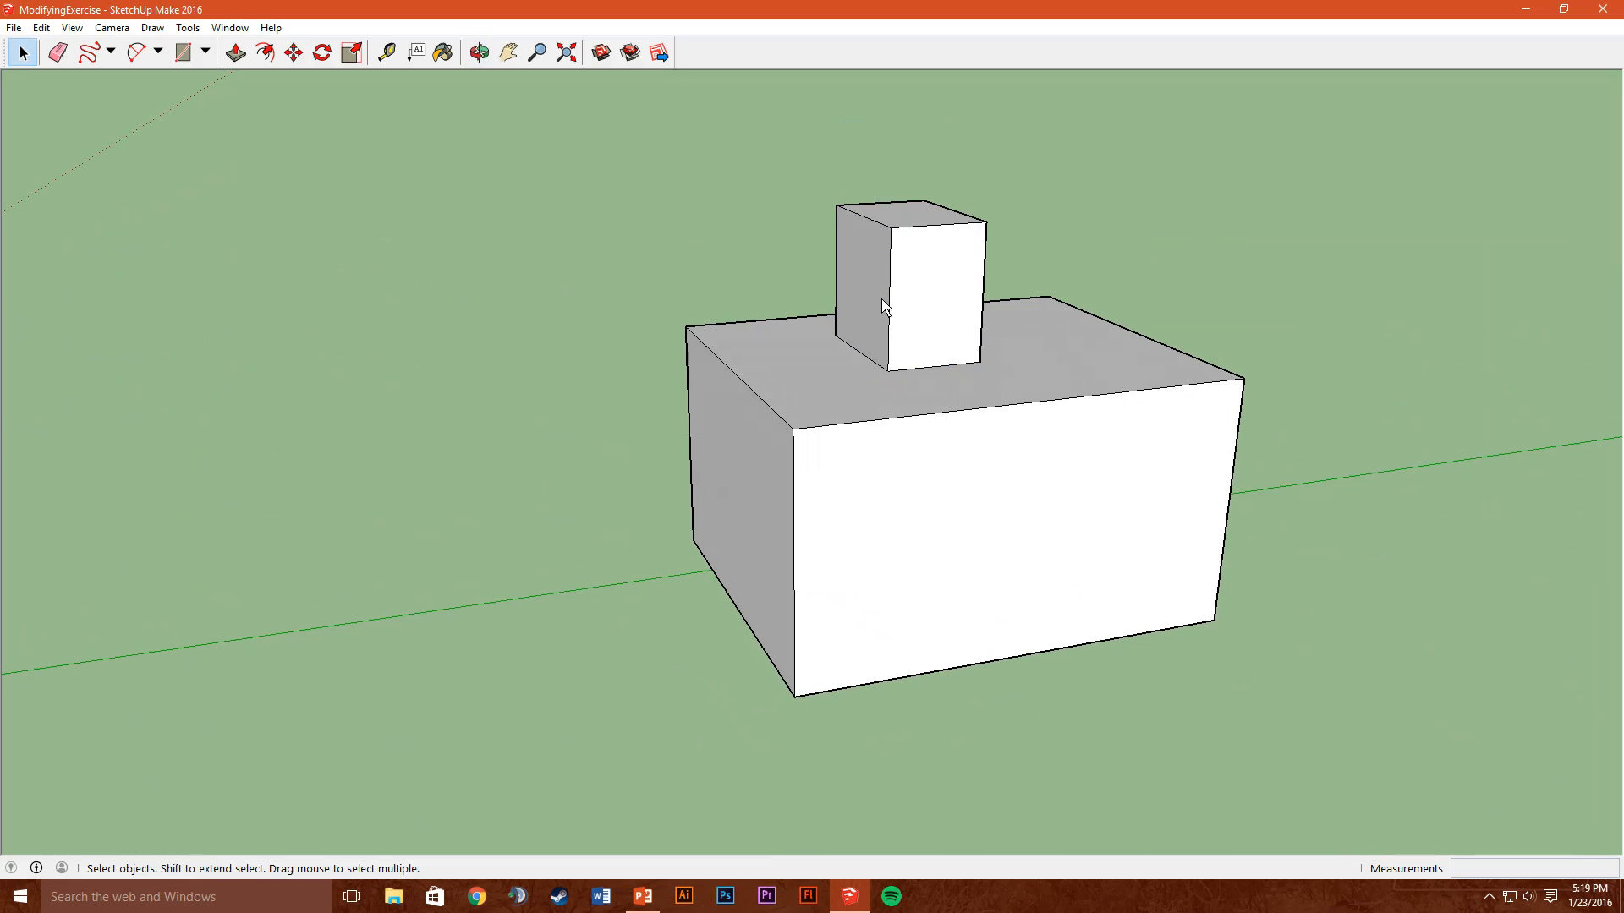
Build up a selection of the small box's faces together with their bounding edges, including the faces on its far side
click(936, 313)
shift+click(856, 291)
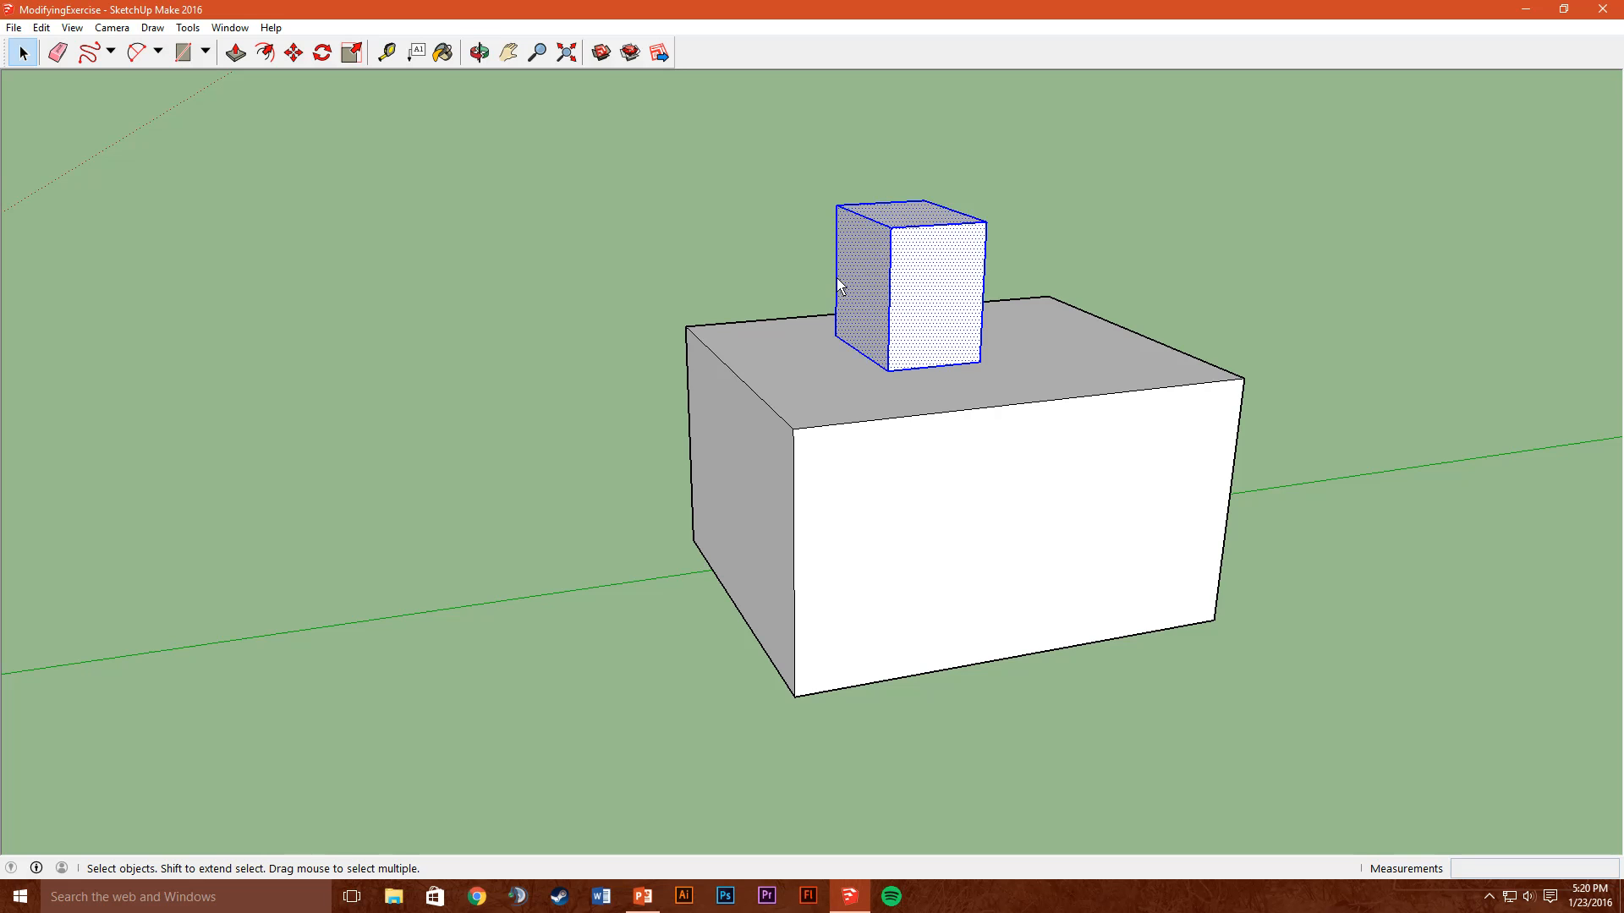
mouse_move(839, 285)
middle_down()
mouse_move(1352, 312)
mouse_move(978, 265)
mouse_move(710, 279)
mouse_move(1015, 290)
mouse_move(742, 270)
mouse_move(807, 287)
middle_up()
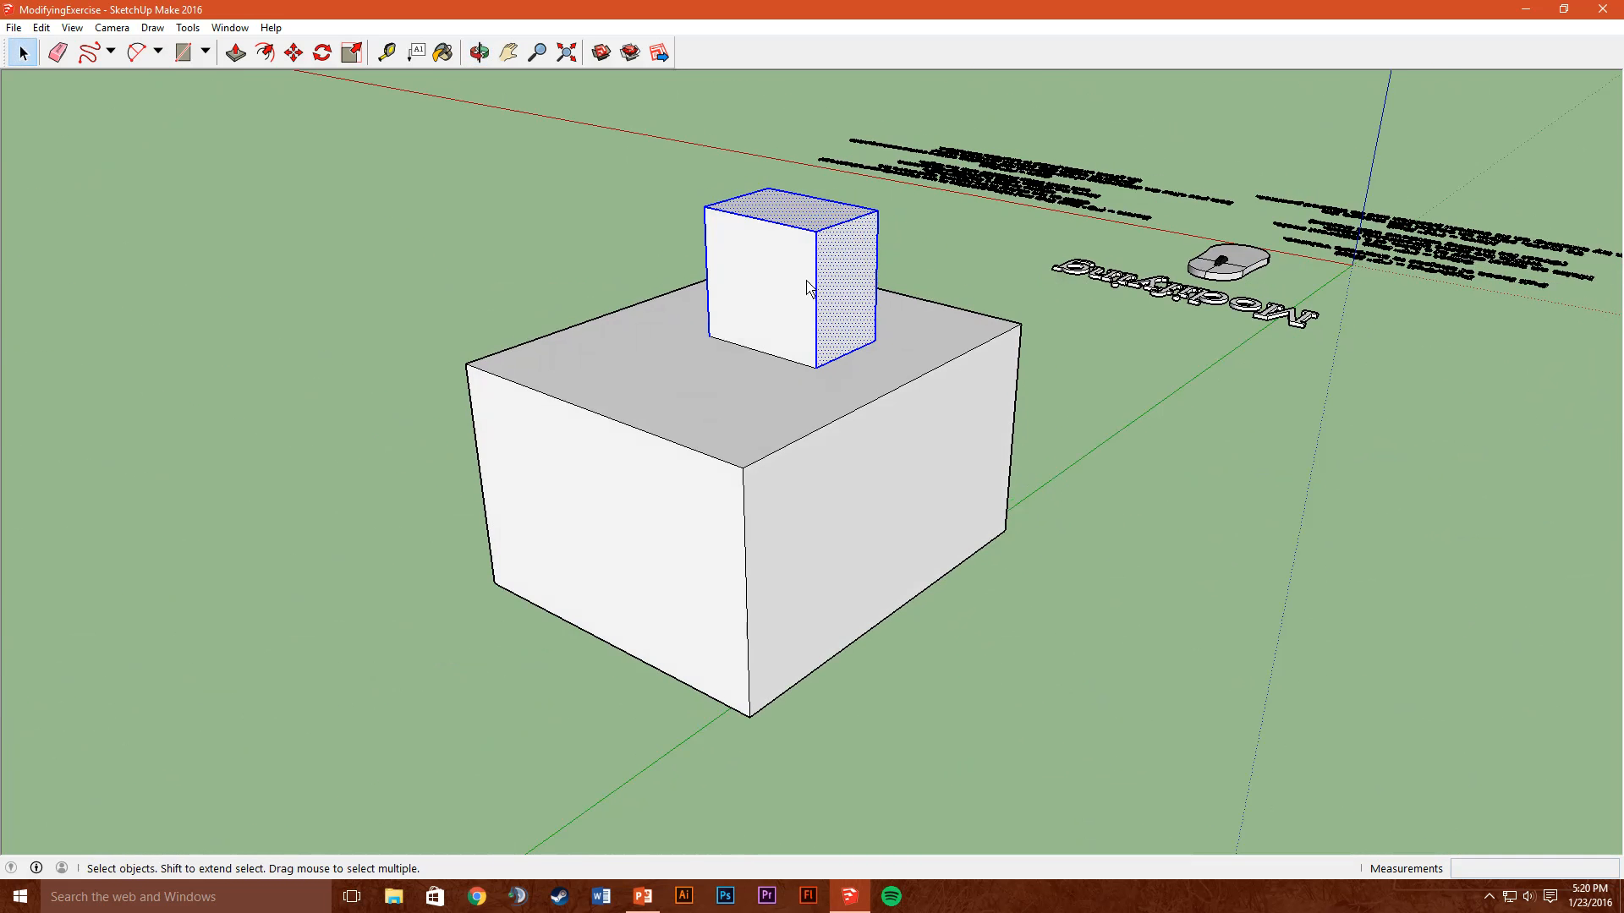
shift+click(750, 292)
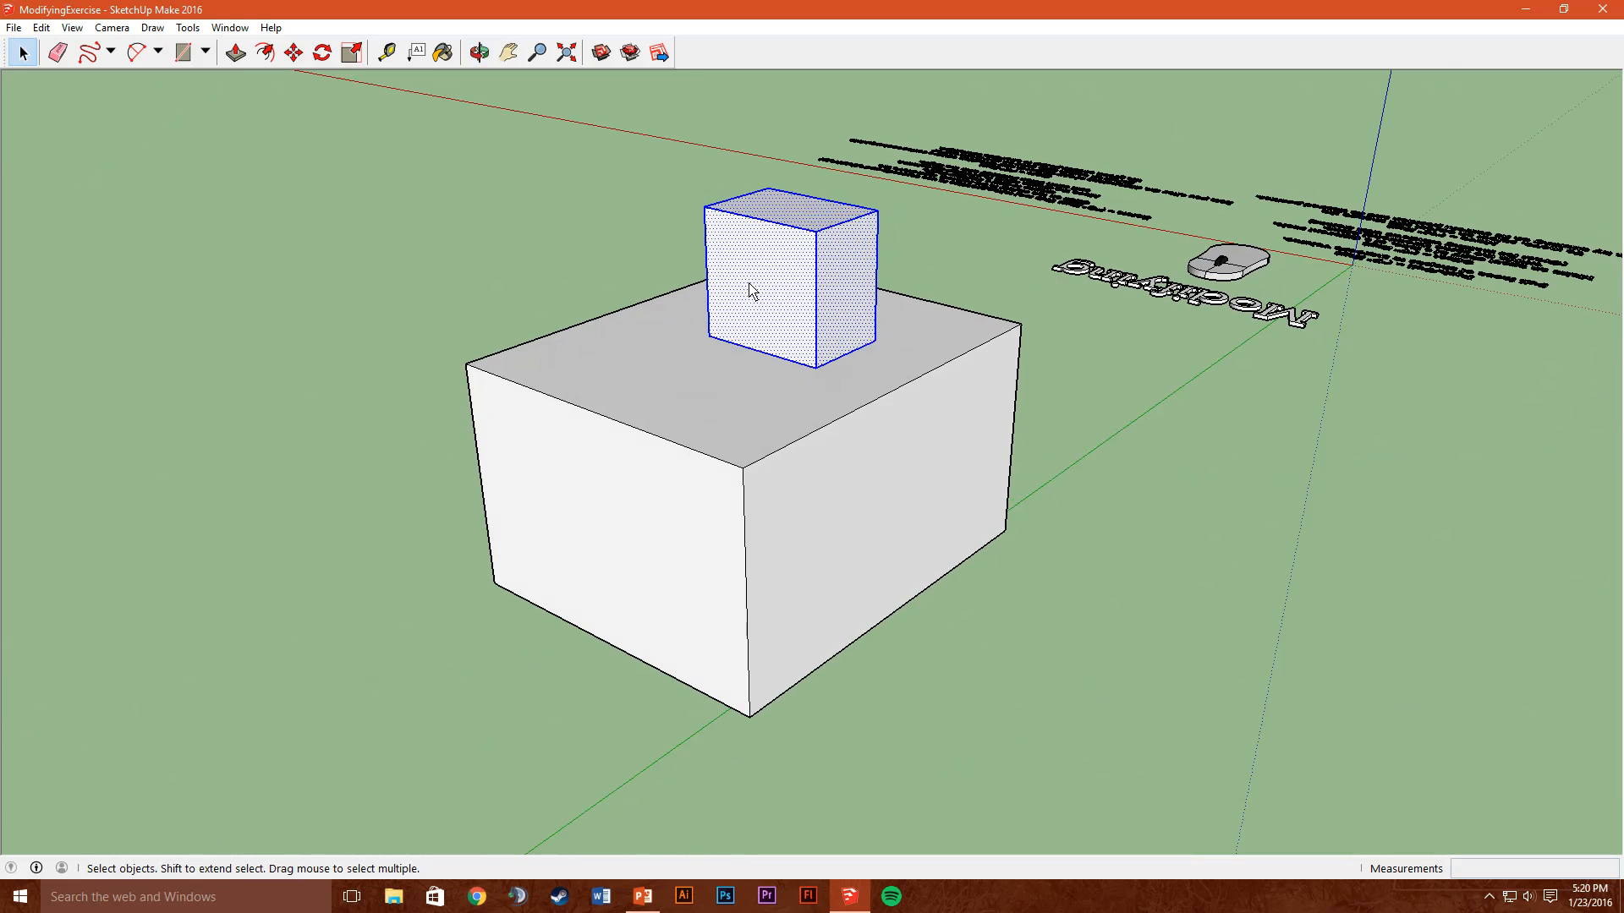
Try moving the selected small box off the large box, look at it from other angles, and undo the move
click(295, 55)
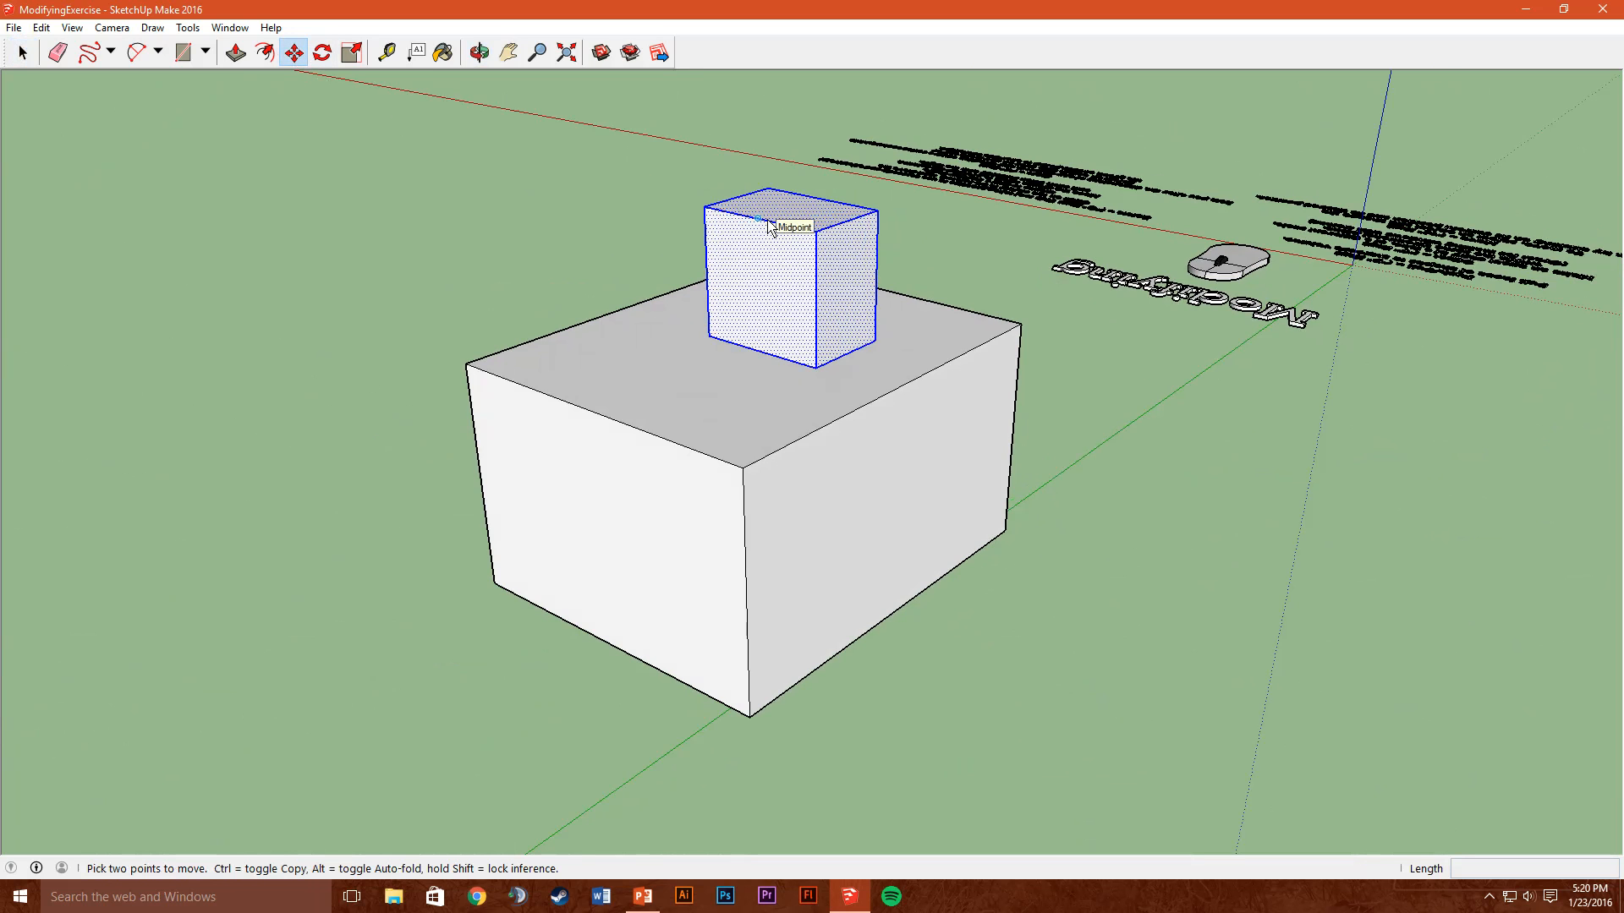
click(768, 225)
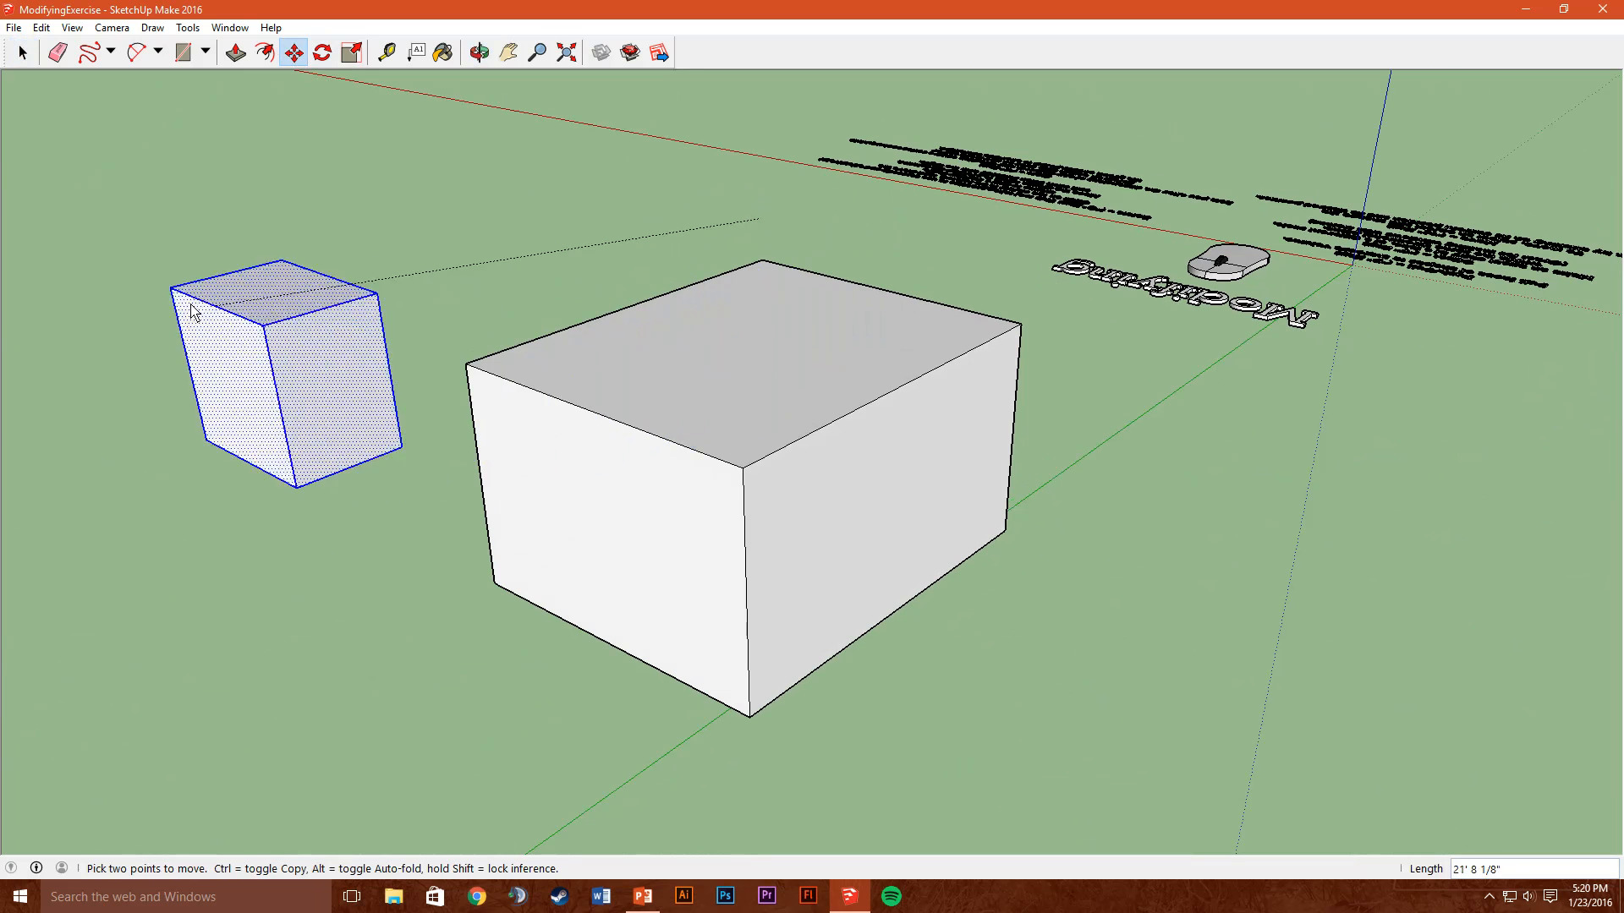
click(139, 301)
middle_drag(369, 406, 889, 460)
middle_drag(744, 425, 1162, 511)
key(ctrl+z)
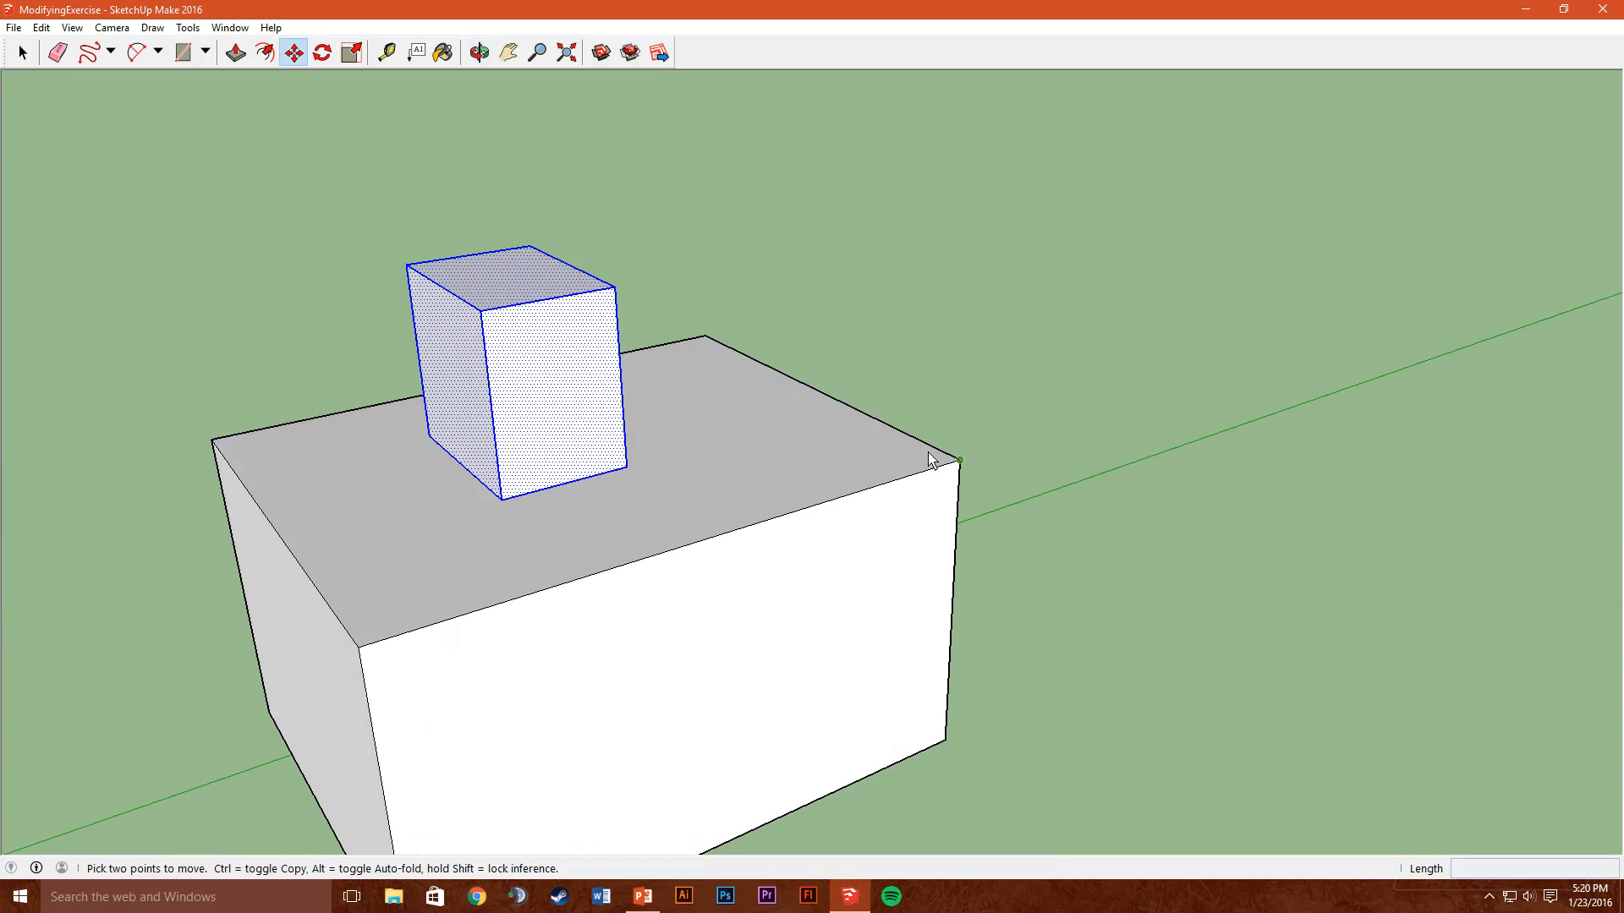
Clear the selection and select only the small box's side and top faces, leaving its edges unselected
click(23, 52)
click(151, 189)
click(452, 402)
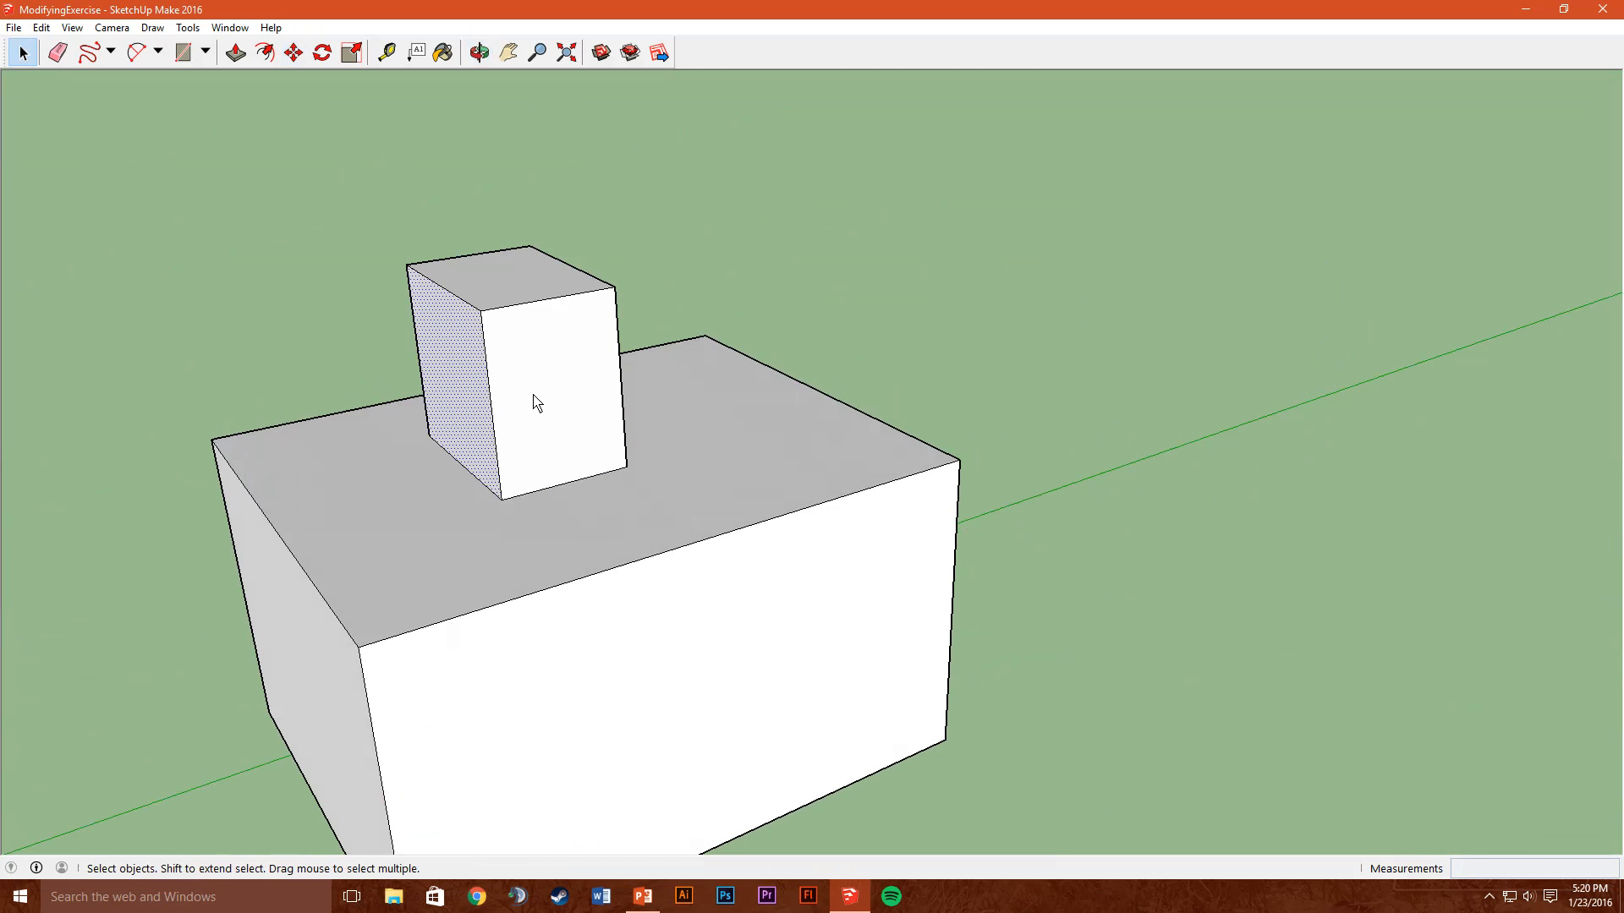
shift+click(536, 402)
shift+click(518, 276)
middle_drag(661, 386, 206, 373)
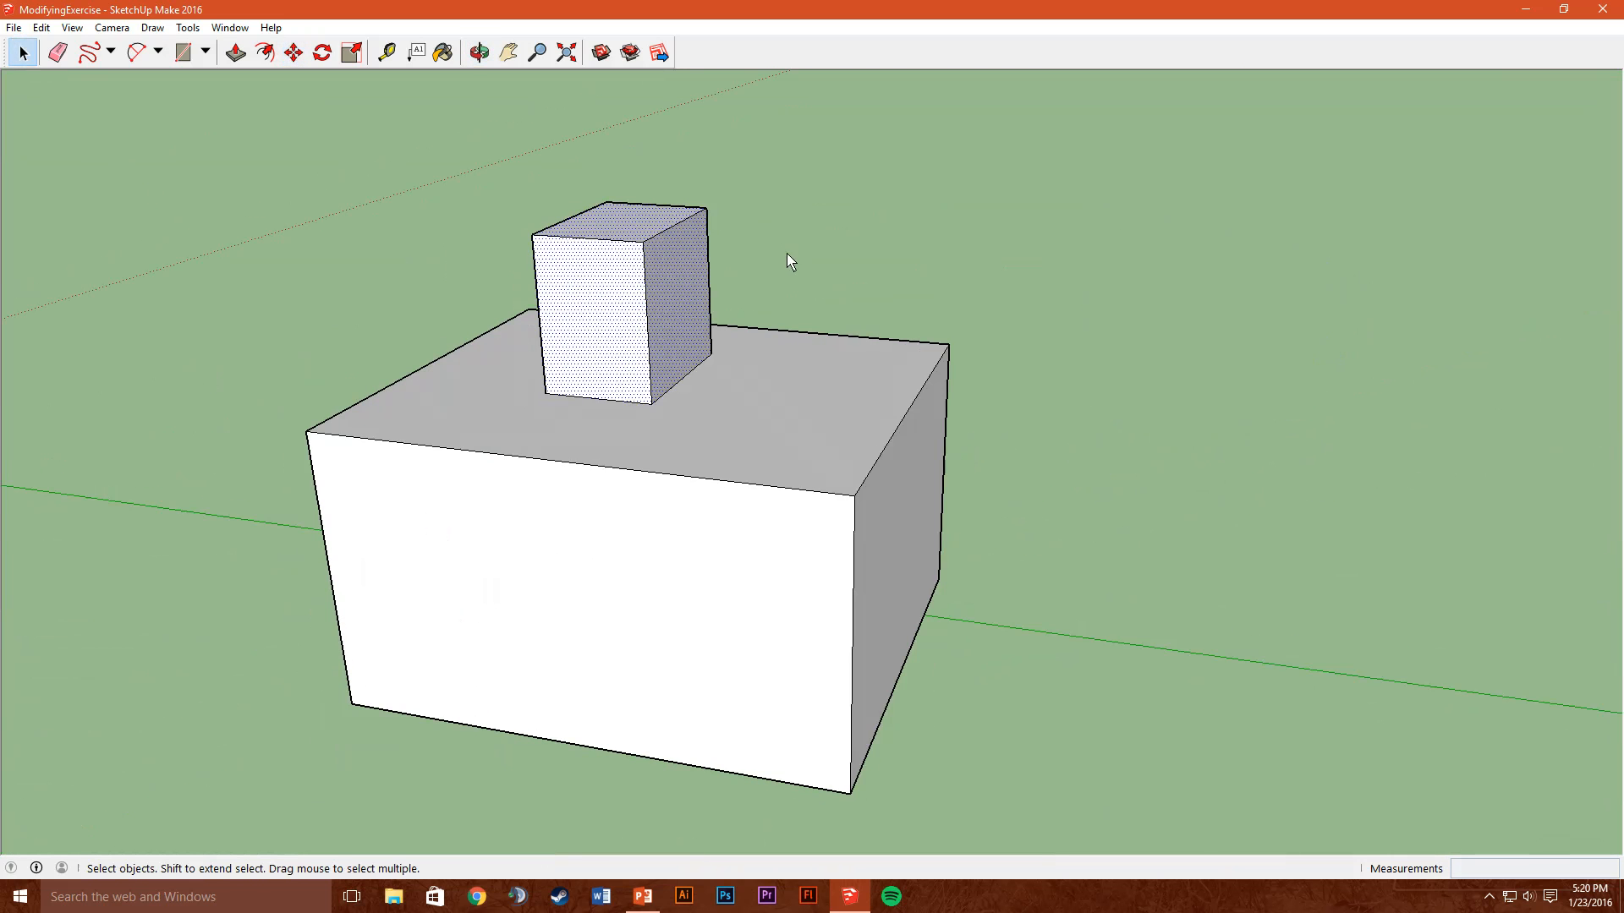
Try moving the small box across the large box's top with only its faces selected, and undo the move
middle_drag(787, 255, 1022, 295)
shift+click(890, 294)
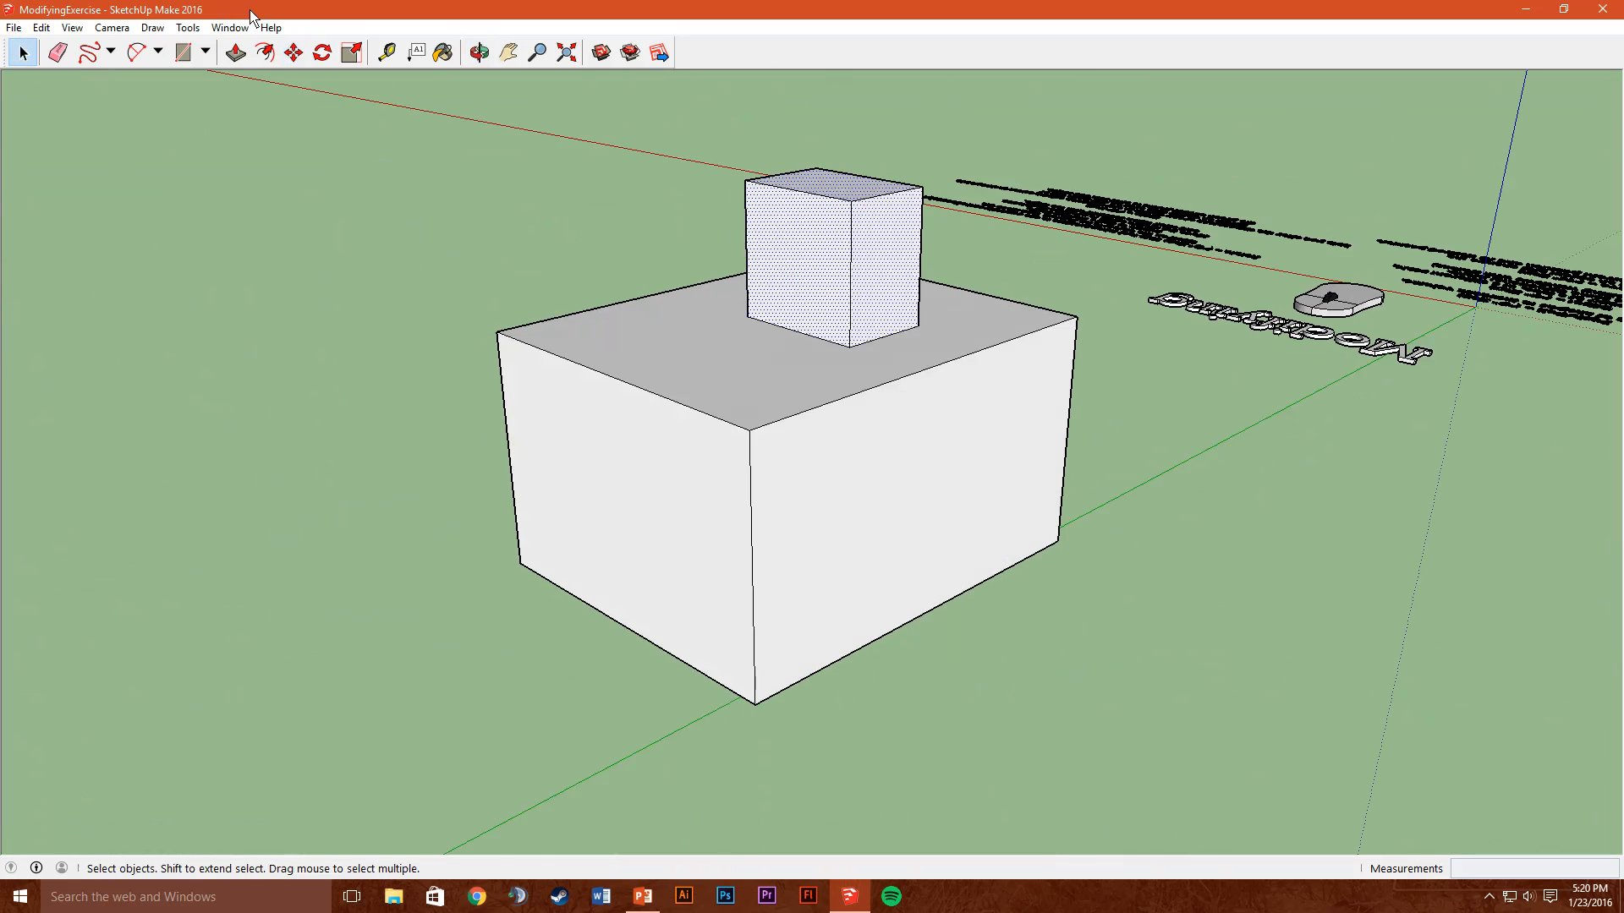
click(294, 52)
click(796, 191)
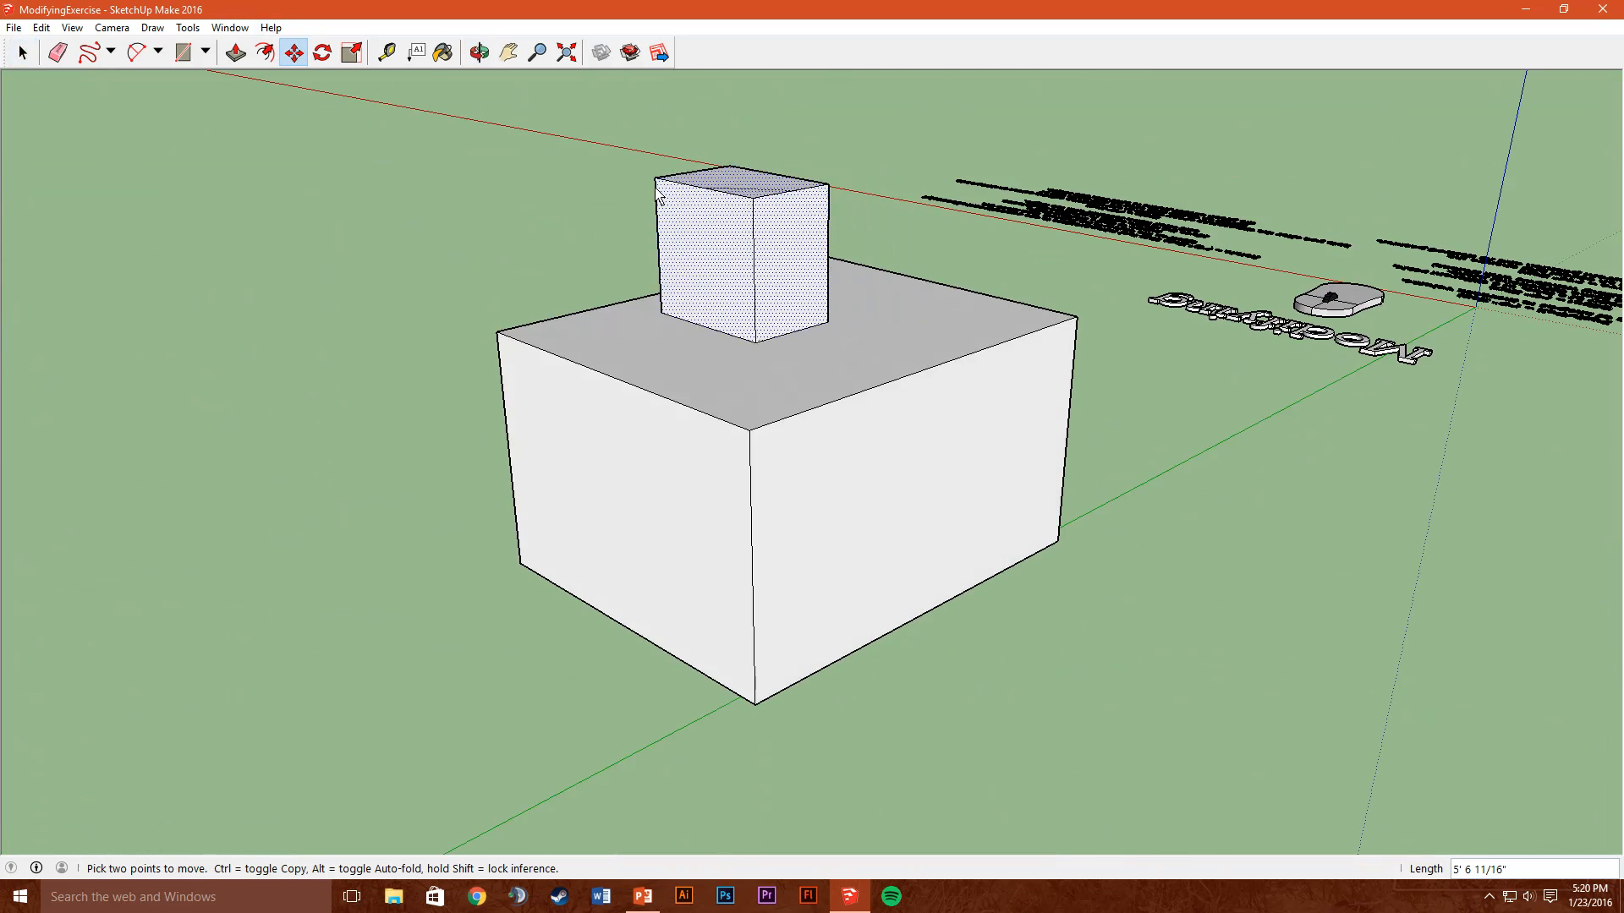
click(385, 166)
key(ctrl+z)
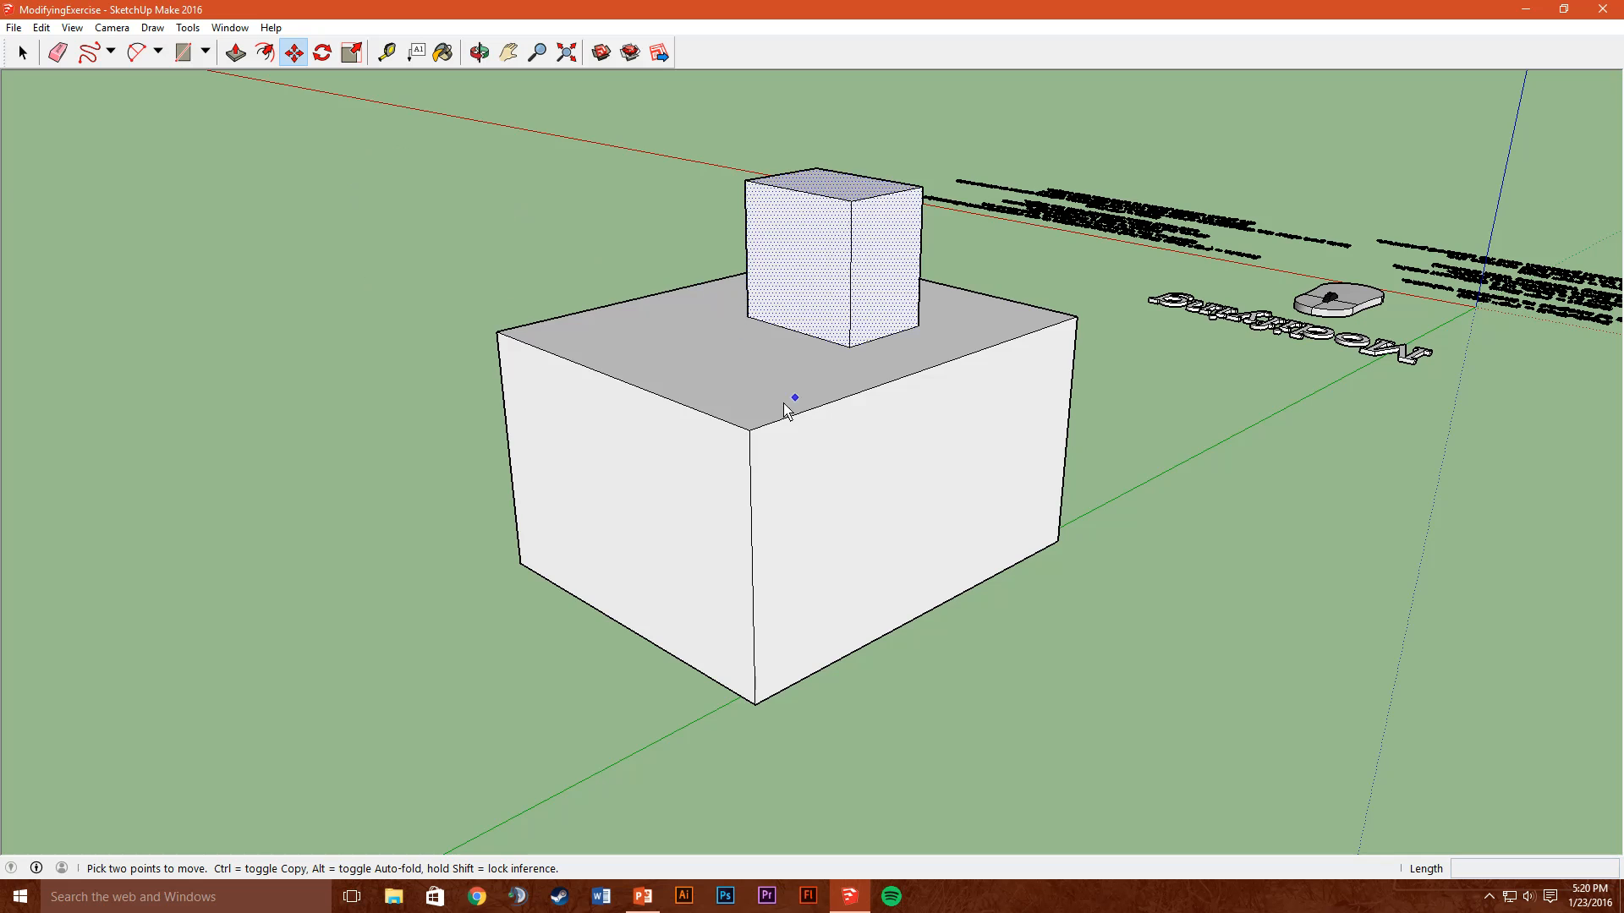
Add the large box's top face to the selection, try moving the selected faces sideways, and undo the move
middle_drag(790, 405, 744, 384)
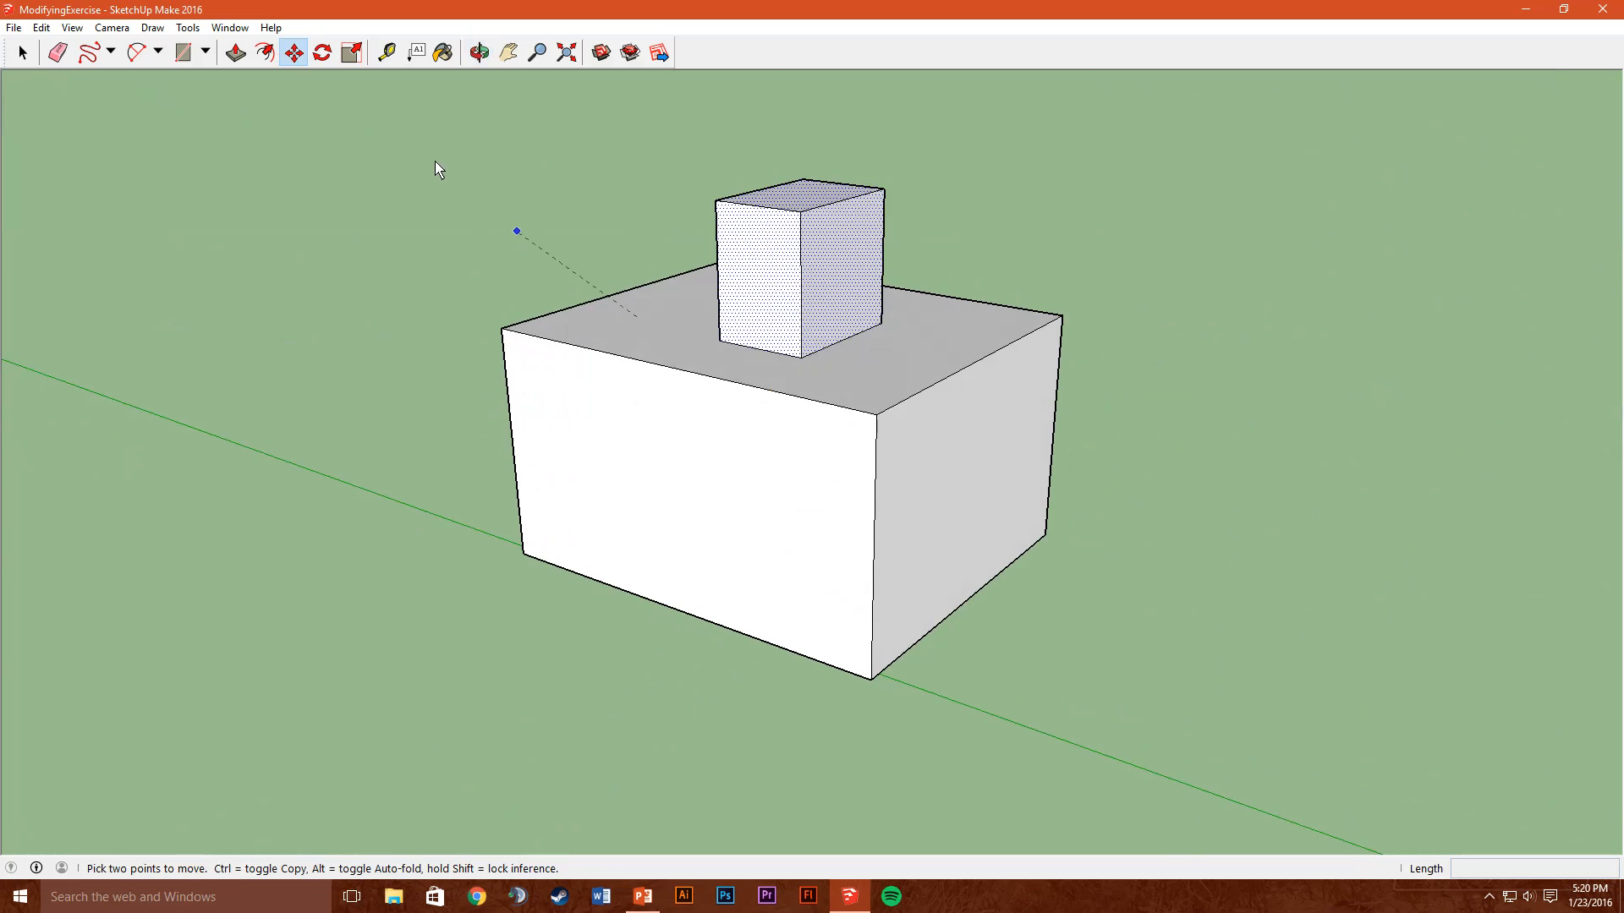
click(22, 52)
shift+click(651, 317)
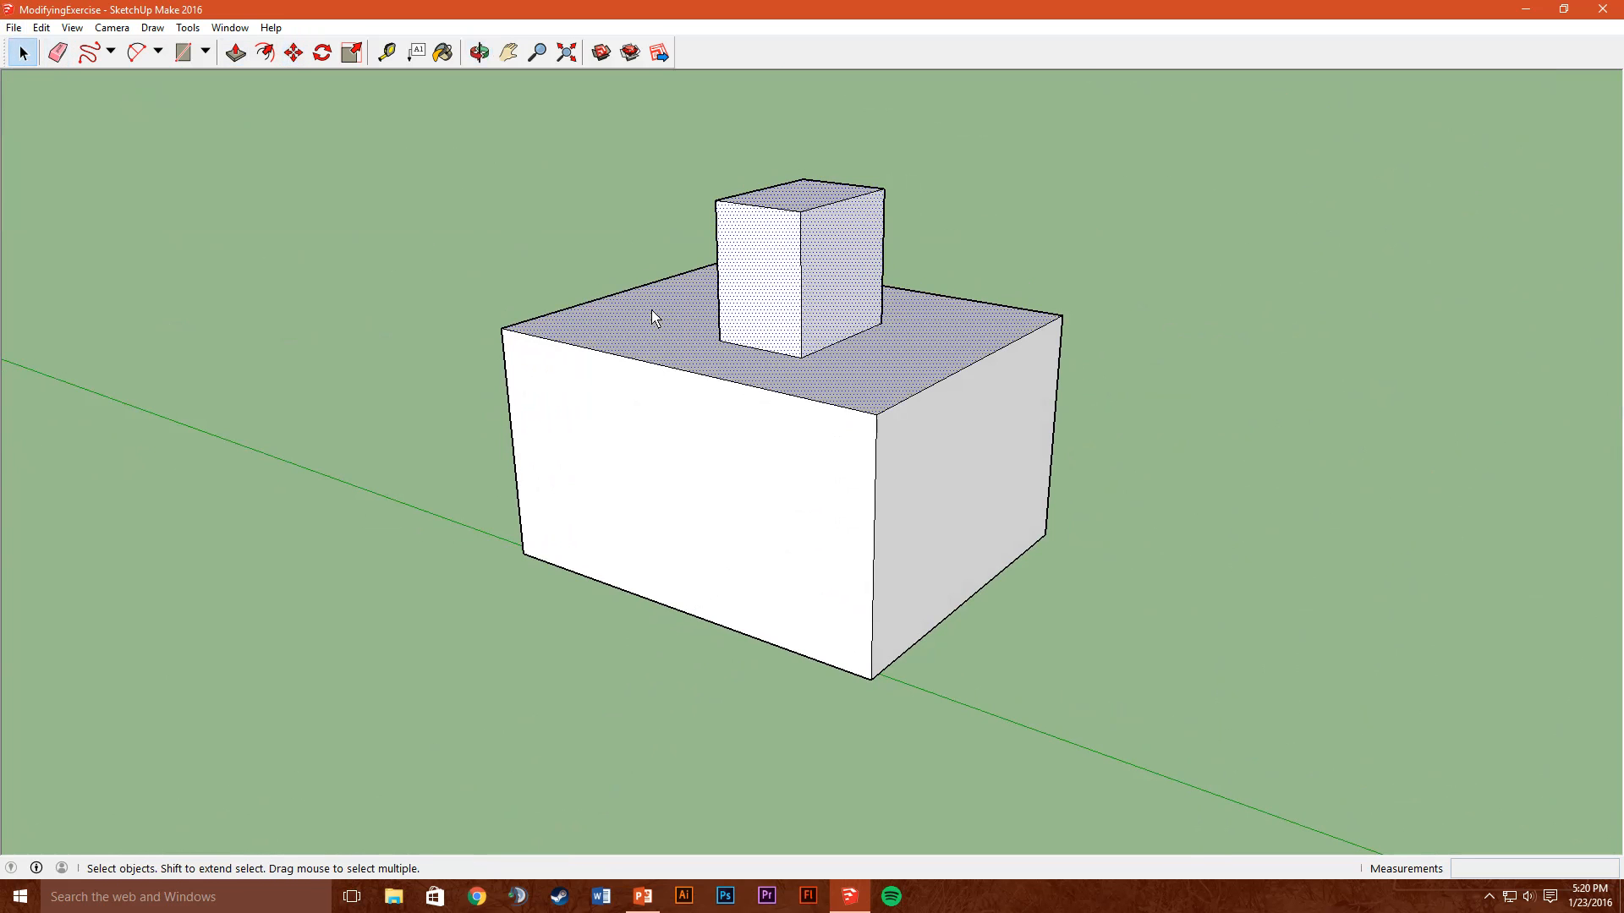
click(294, 52)
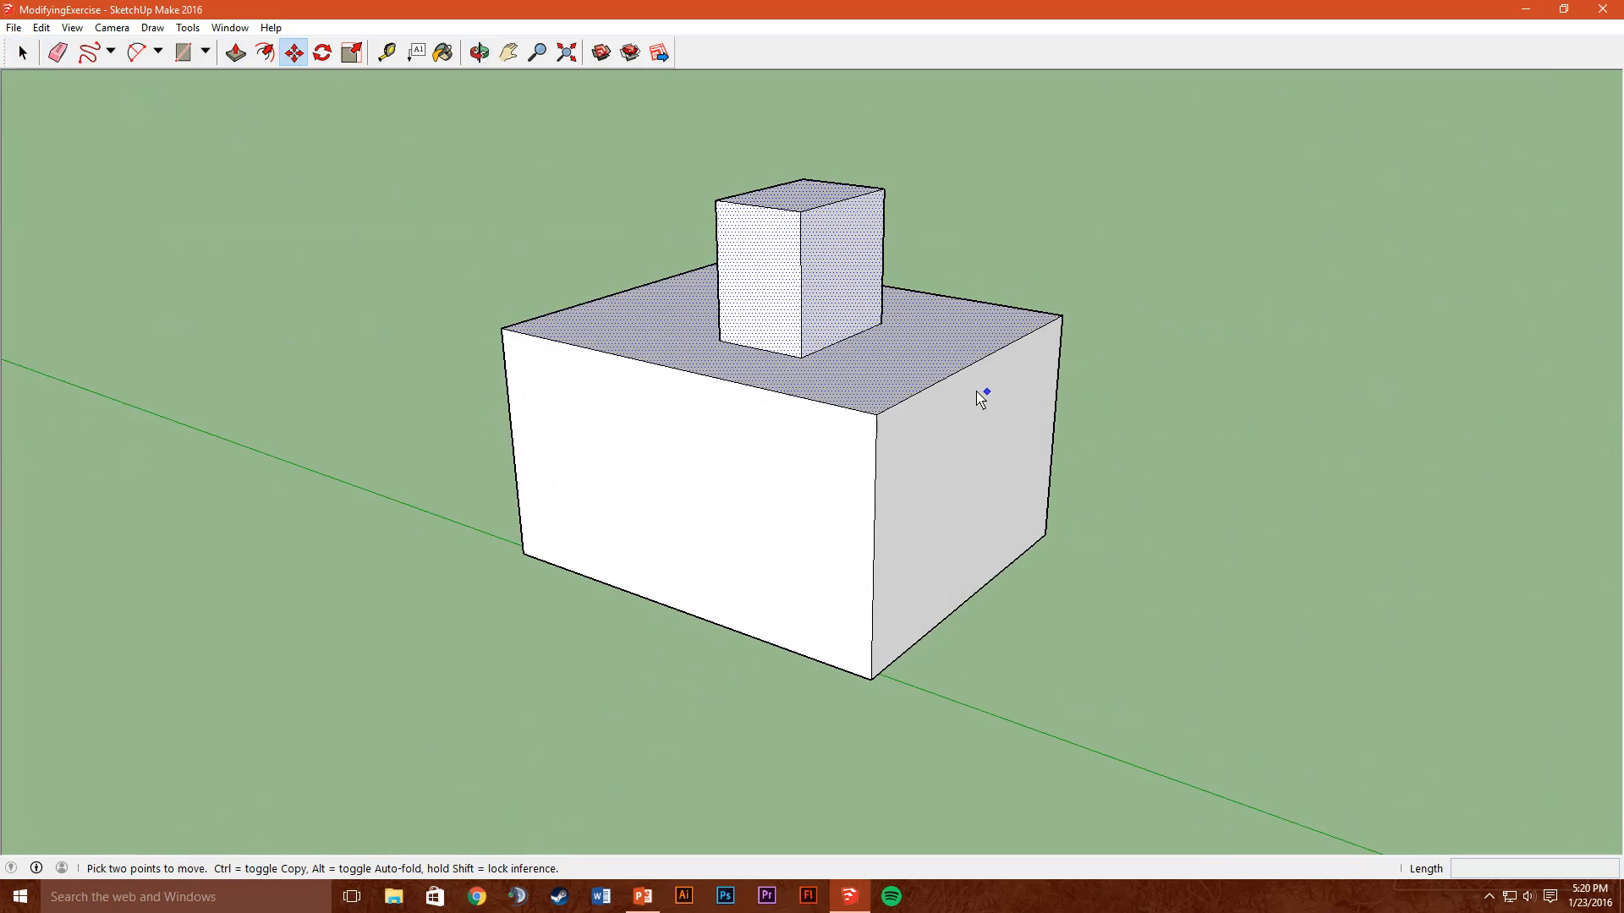
click(890, 367)
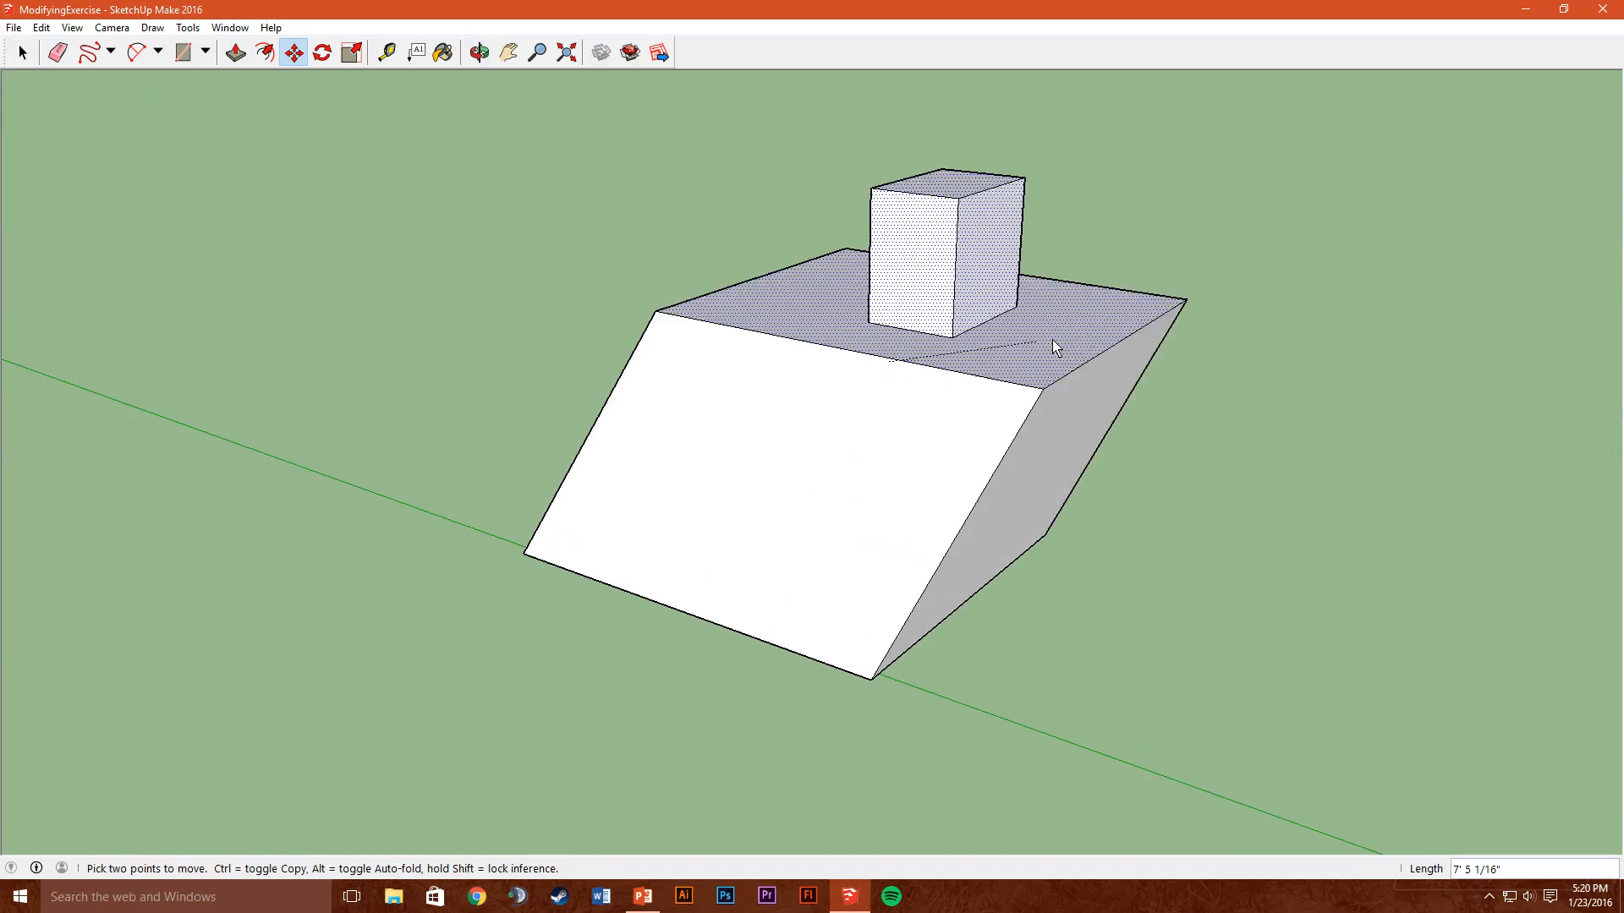
click(1120, 330)
key(ctrl+z)
Clear the selection, select both boxes completely with a selection window, and deselect everything
click(23, 53)
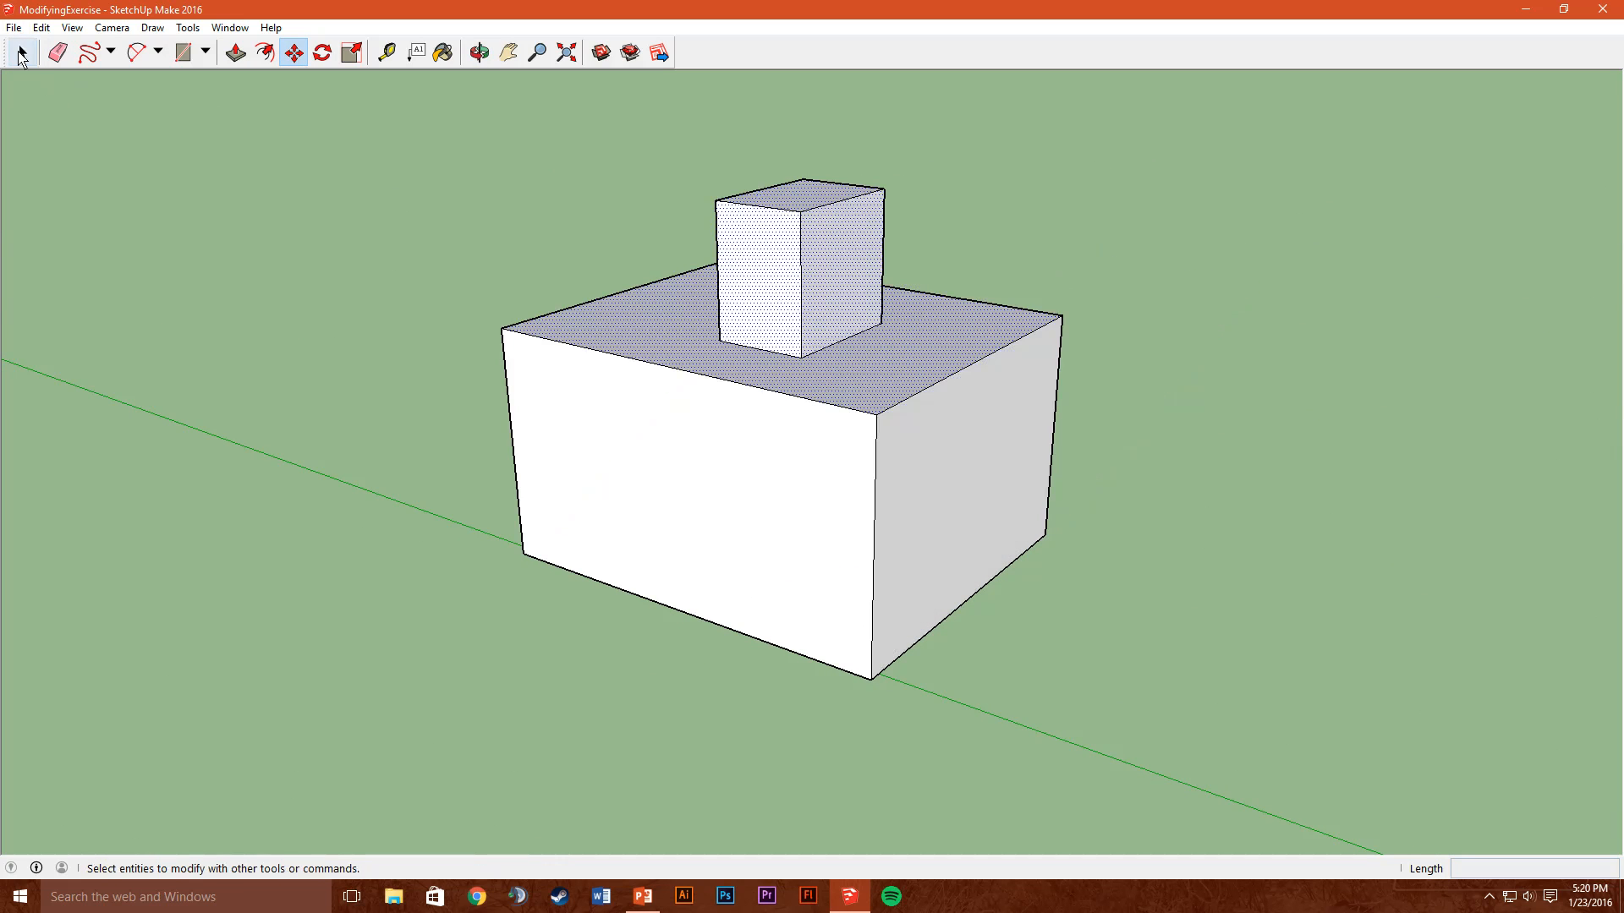
click(416, 279)
scroll(416, 279, down, 2)
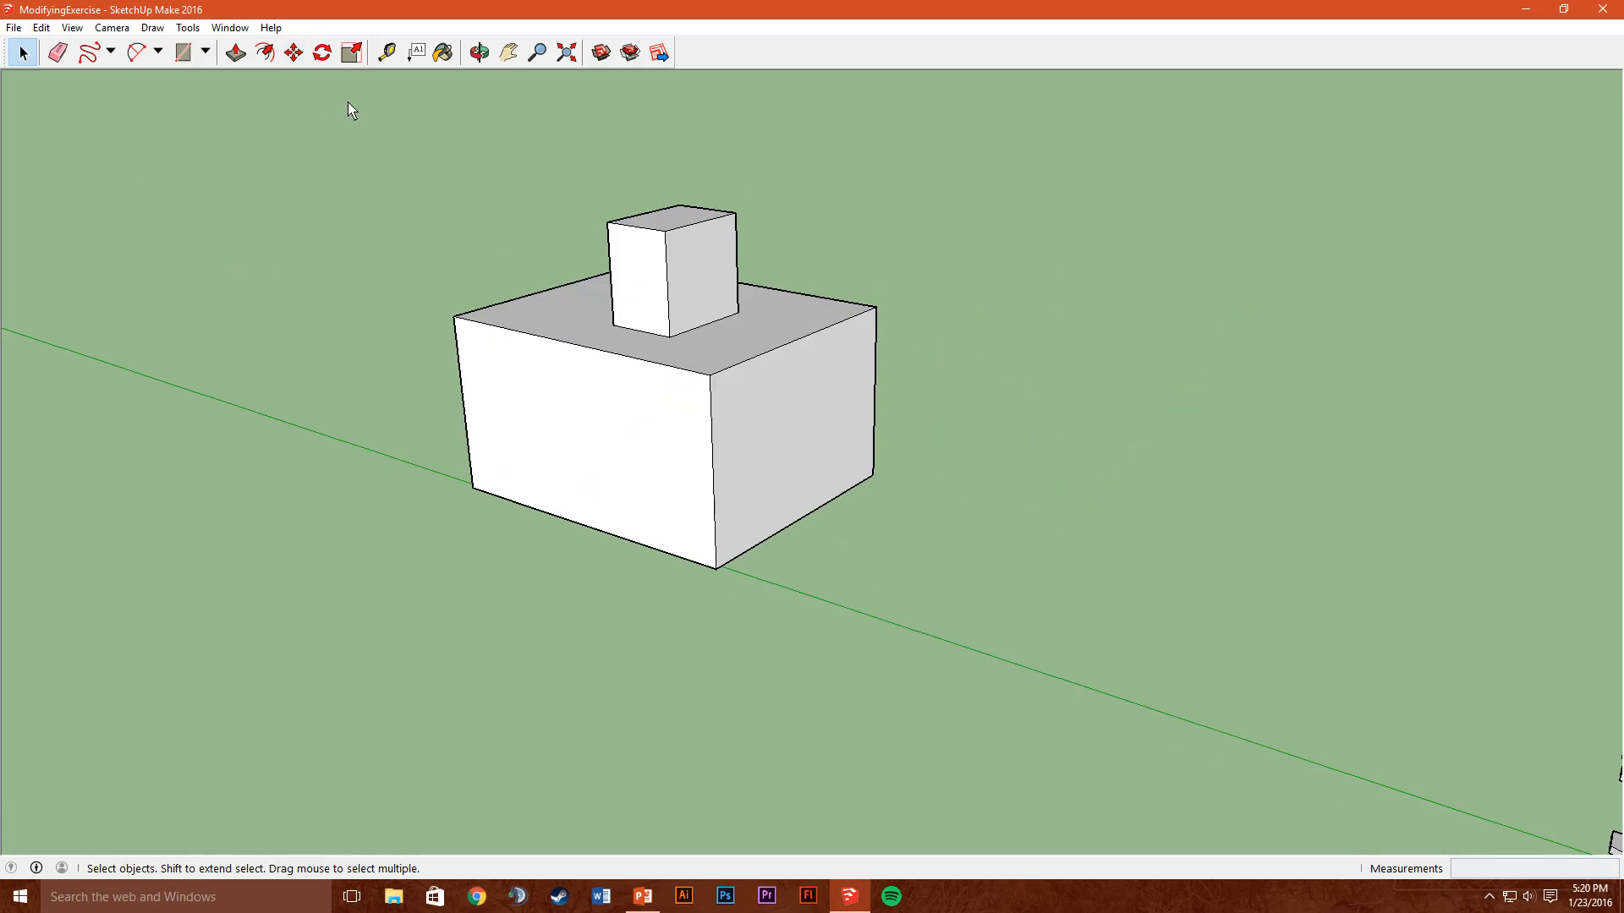
drag(292, 88, 1000, 614)
click(1077, 556)
Undo the earlier edits until the small box and its base rectangle are gone and only the plain large box remains
middle_drag(489, 175, 814, 170)
key(ctrl+z)
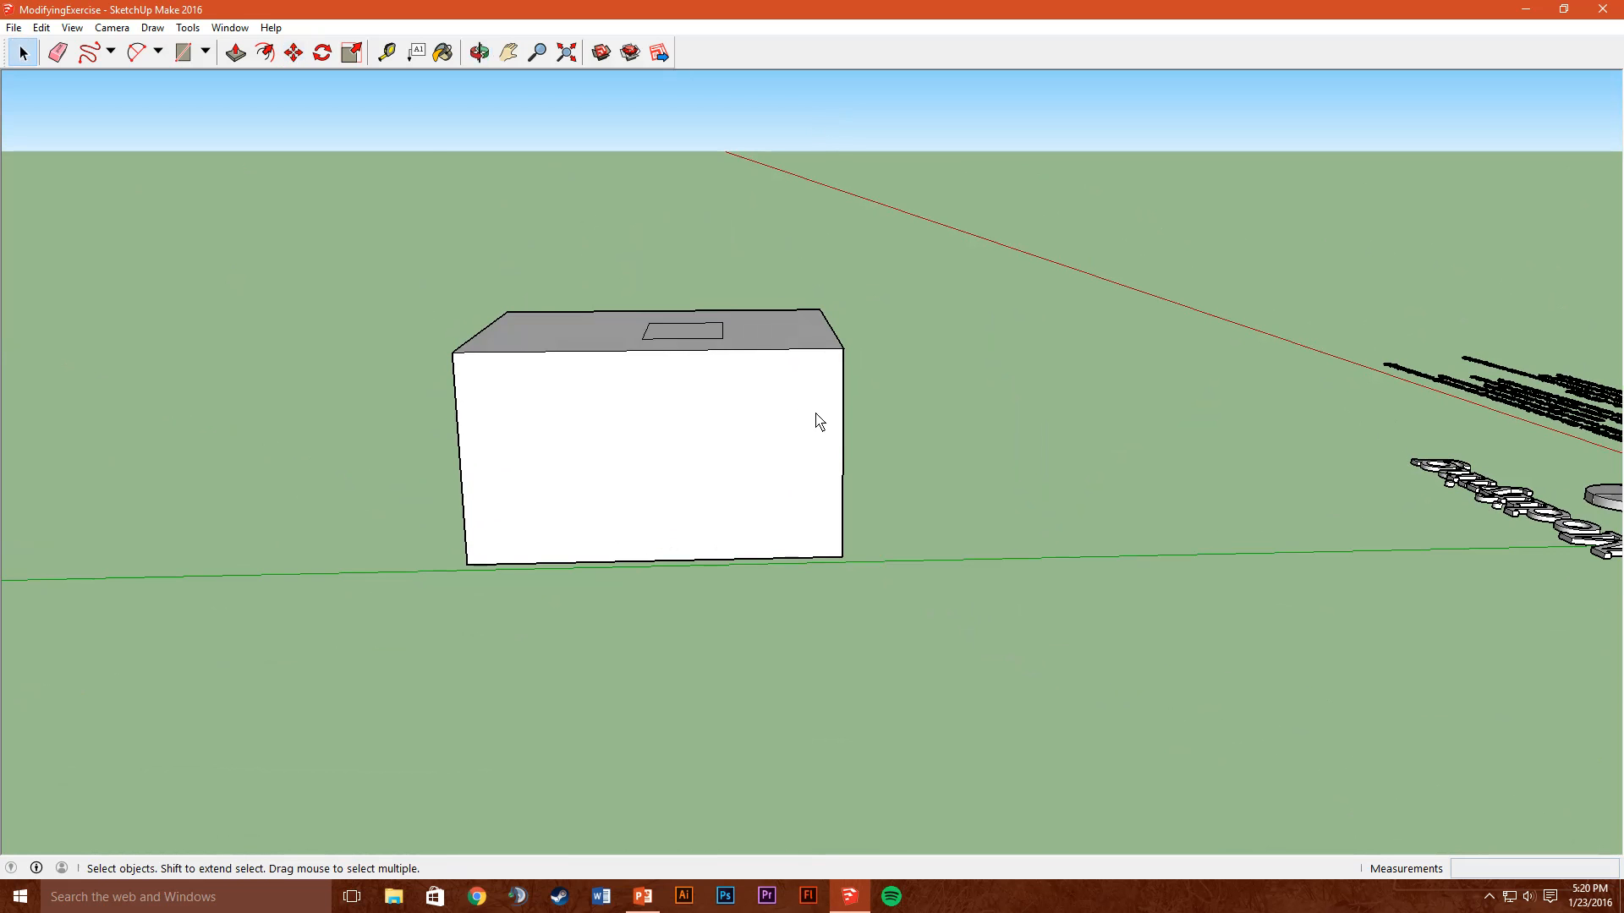
middle_drag(819, 247, 514, 507)
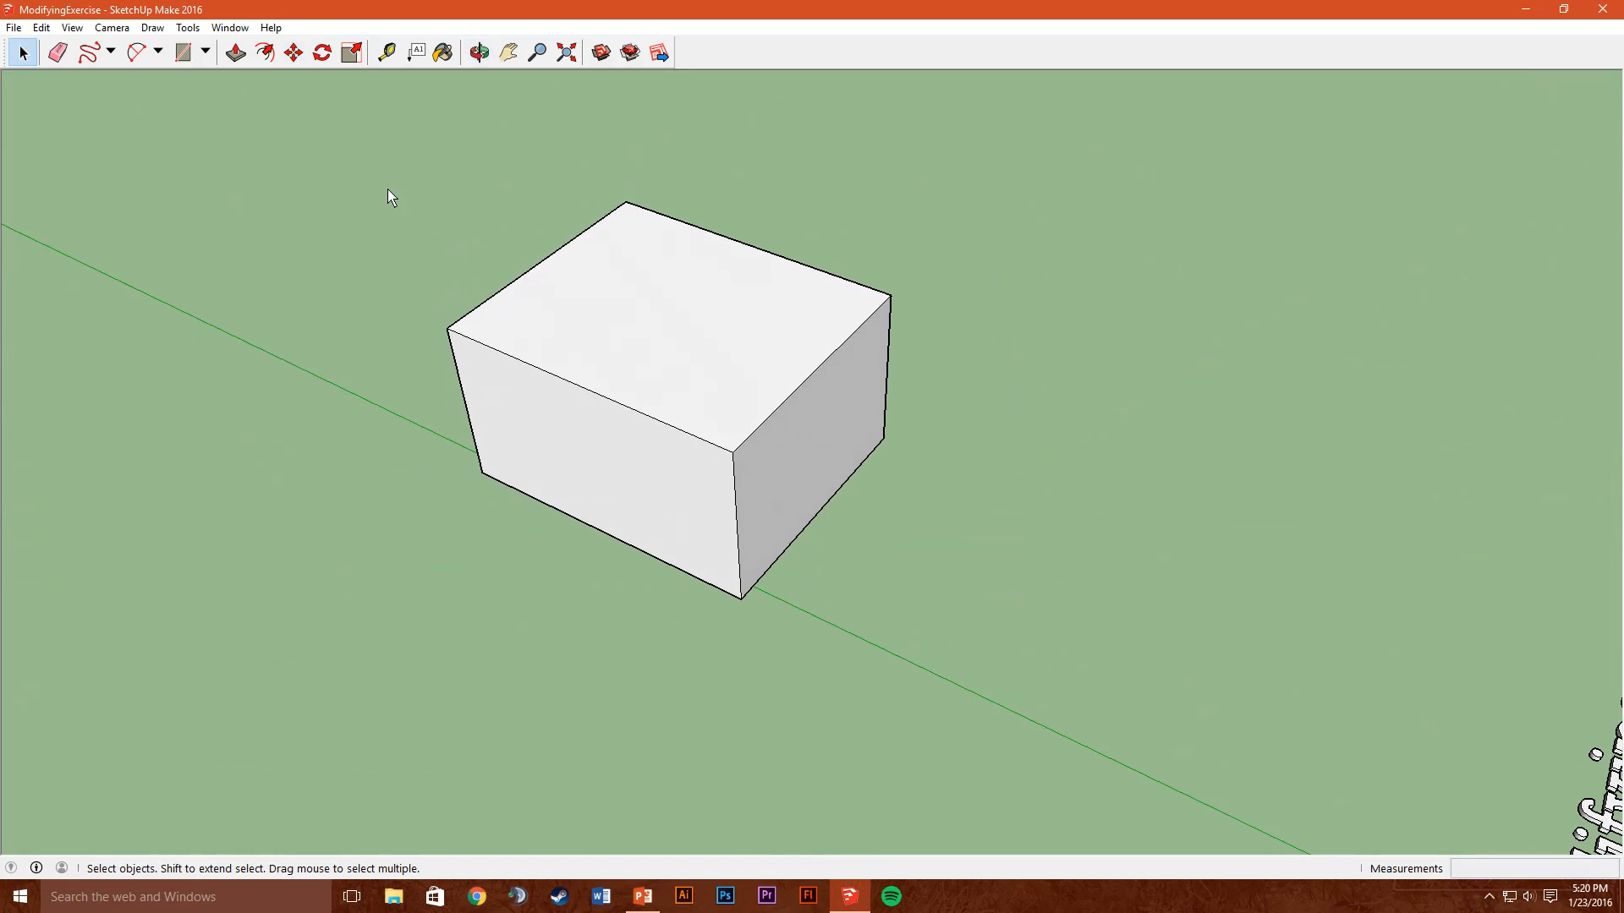
Try rotating only the box's top face about a point near its centre, and cancel the rotation
click(326, 64)
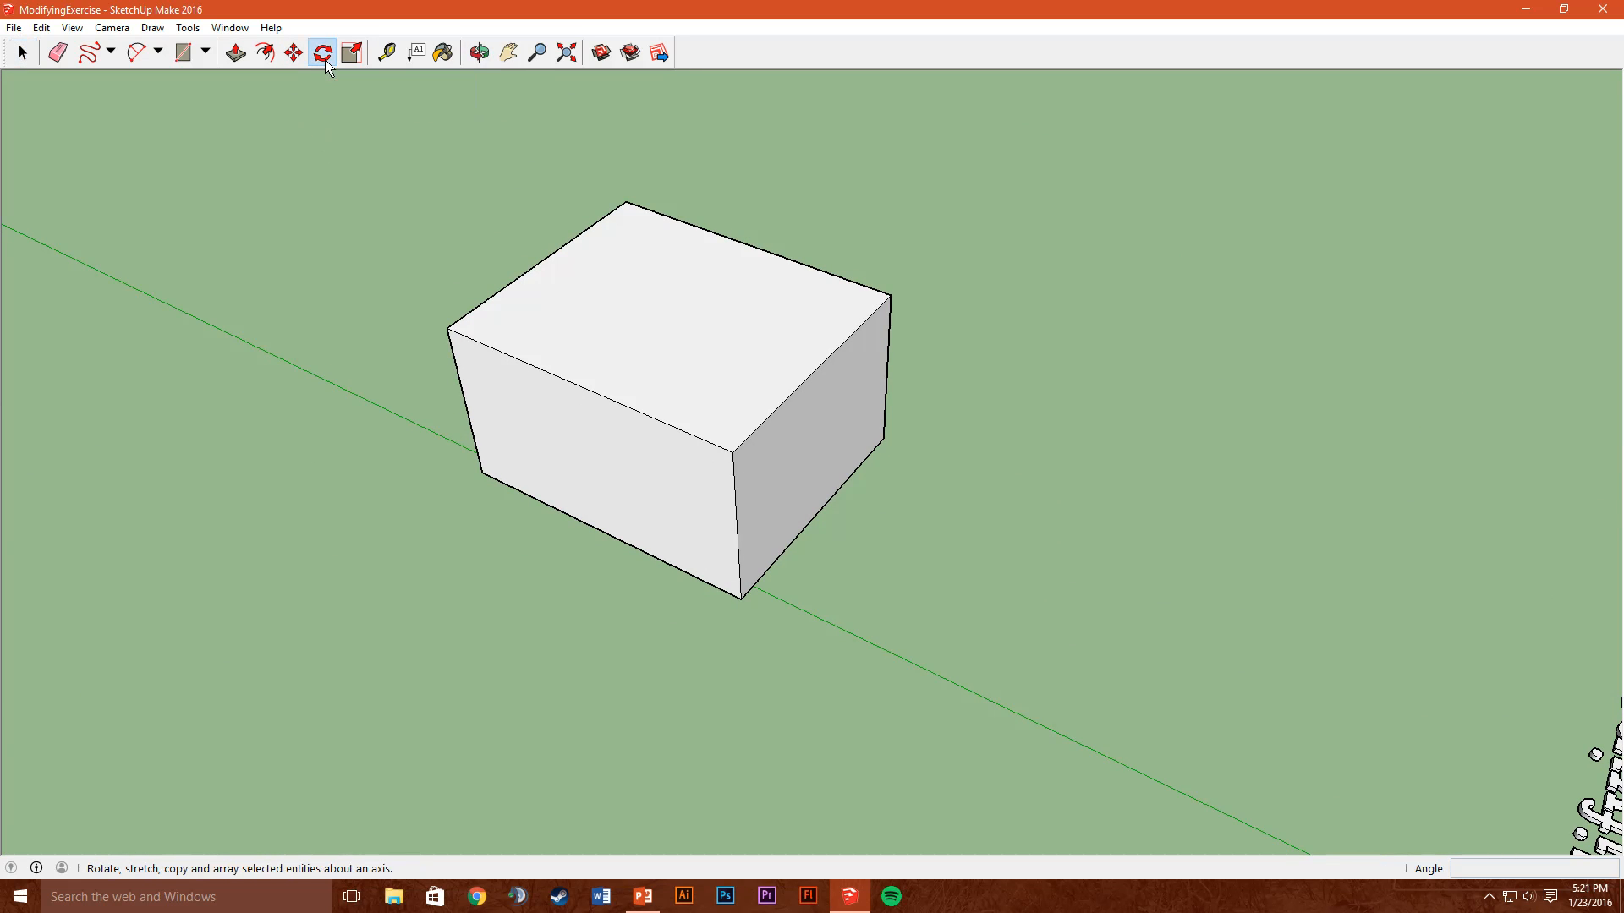
click(661, 303)
click(417, 493)
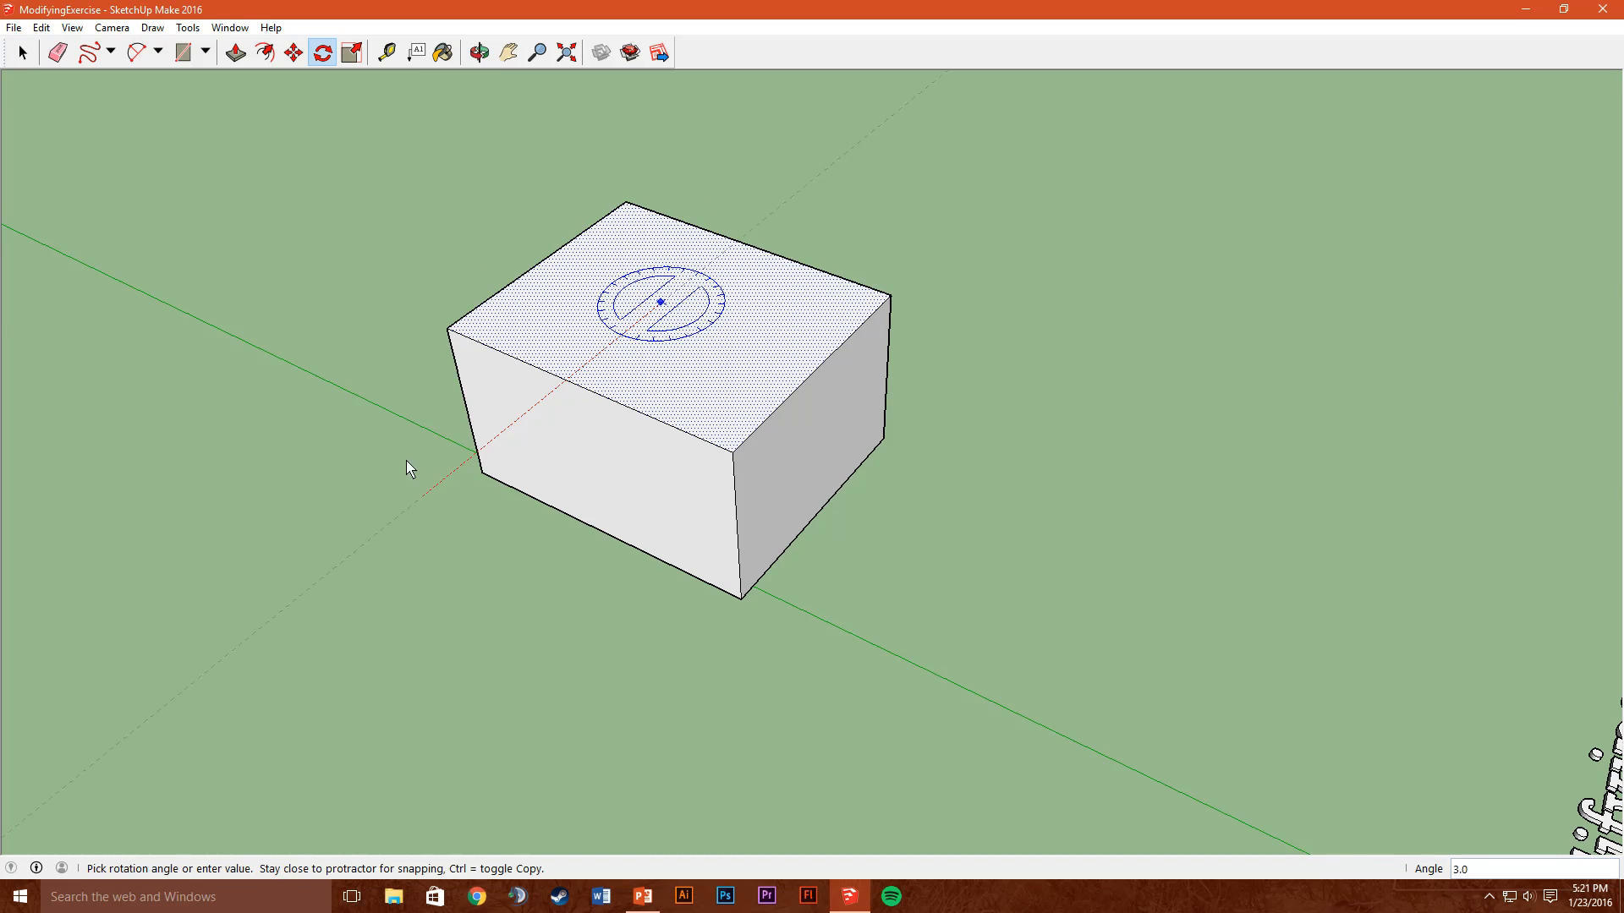
mouse_move(394, 253)
middle_down()
mouse_move(712, 113)
mouse_move(743, 116)
middle_up()
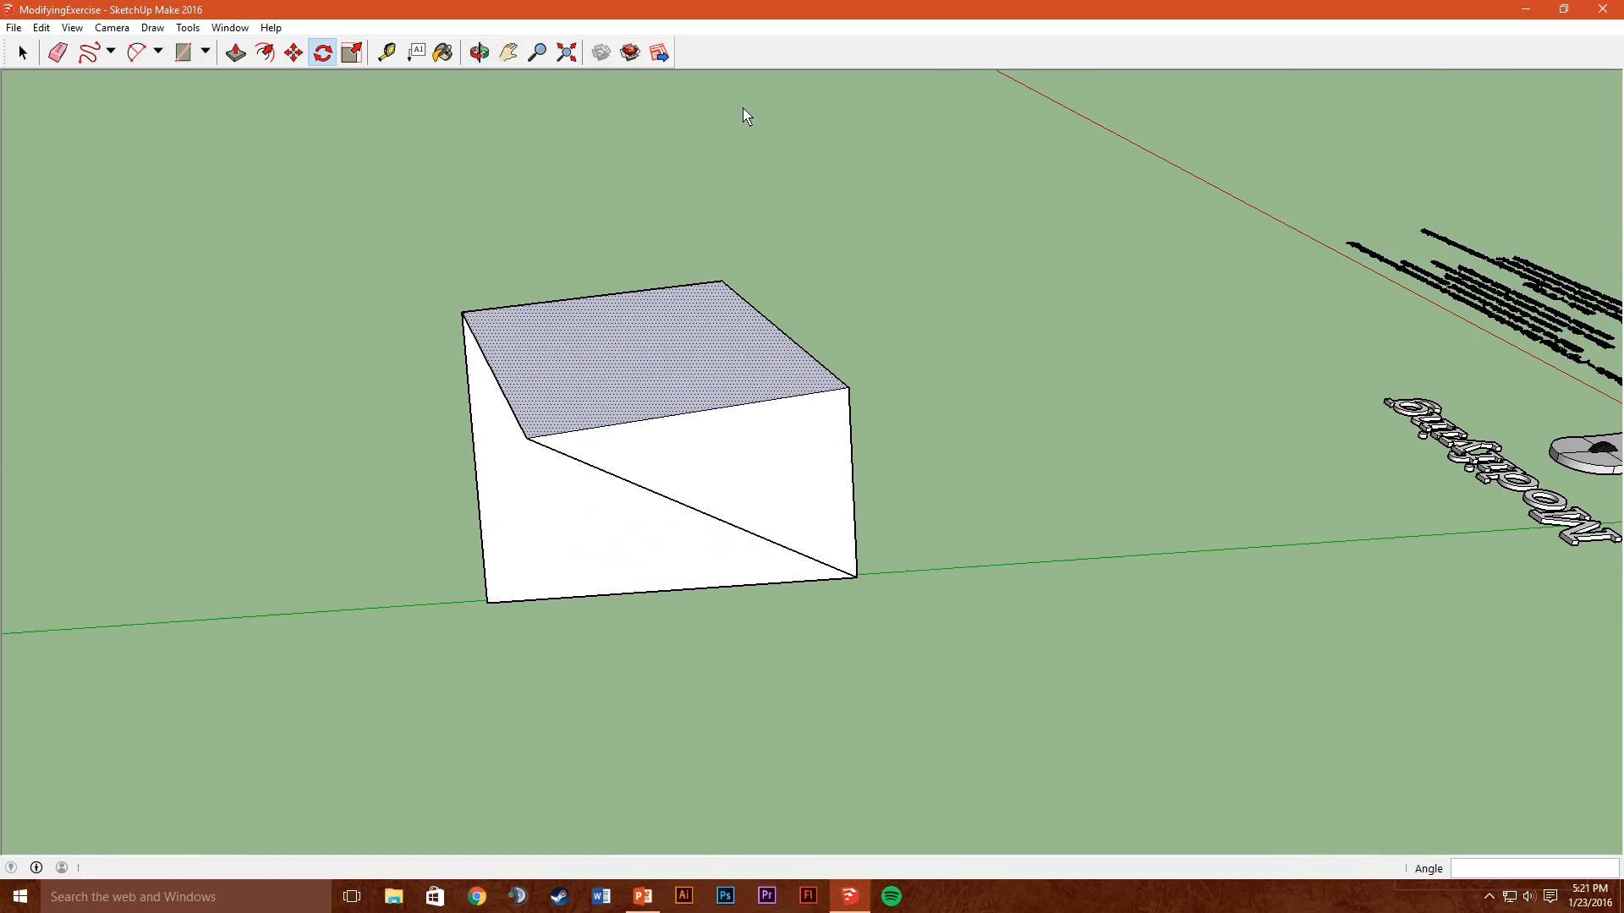
key(Escape)
key(space)
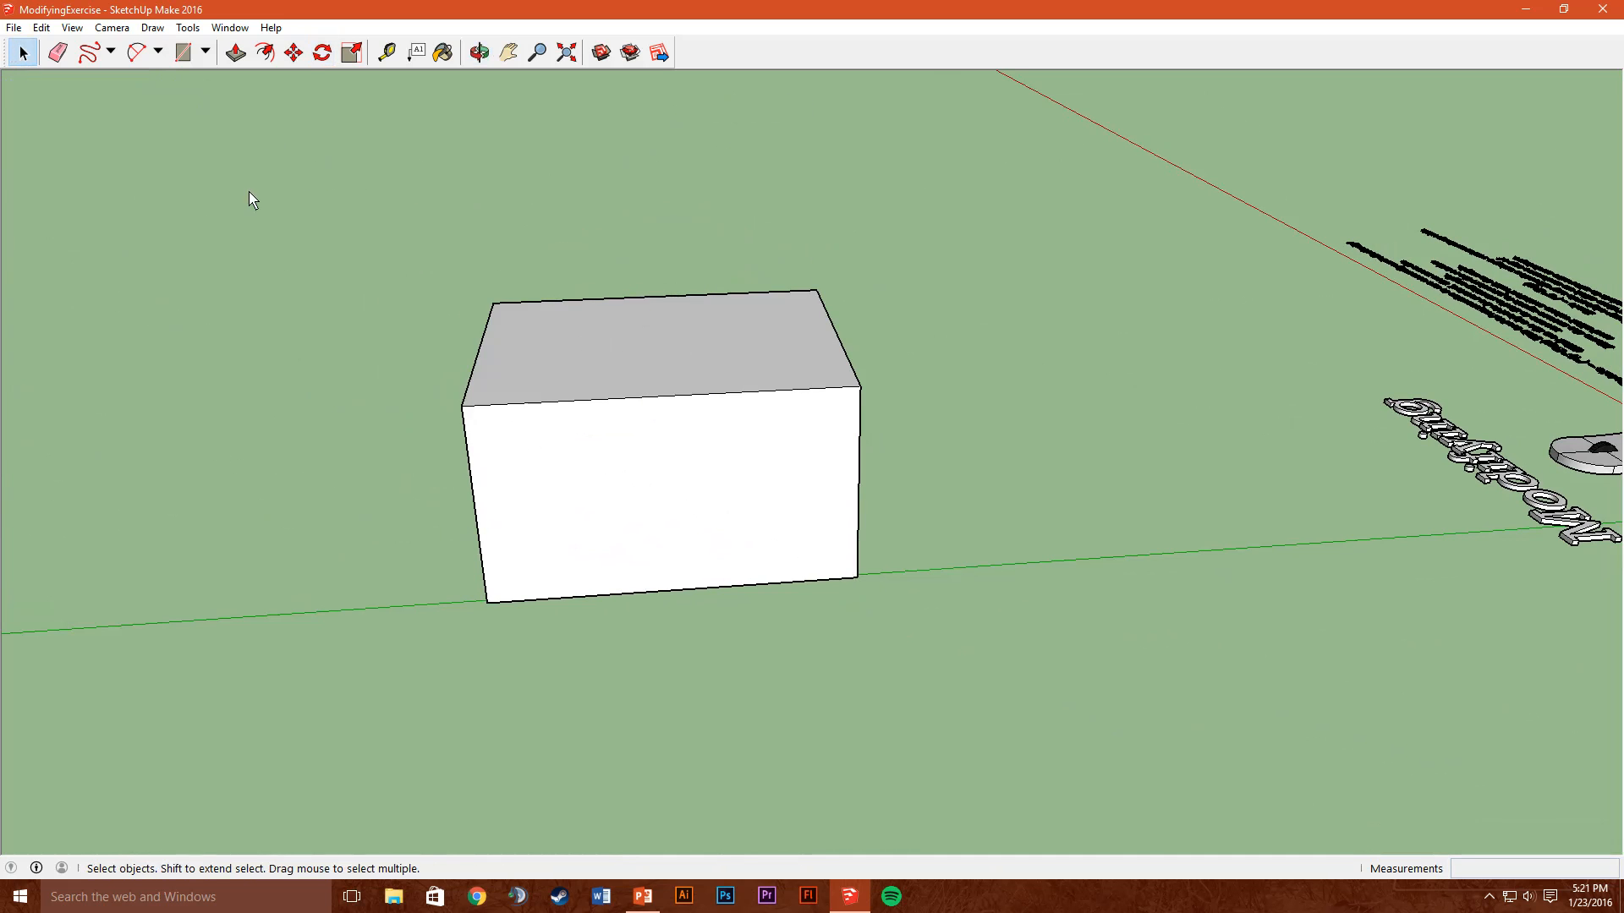
Select the entire box with all its edges and examine how the Rotate protractor orients itself on the top and side faces
drag(317, 179, 863, 604)
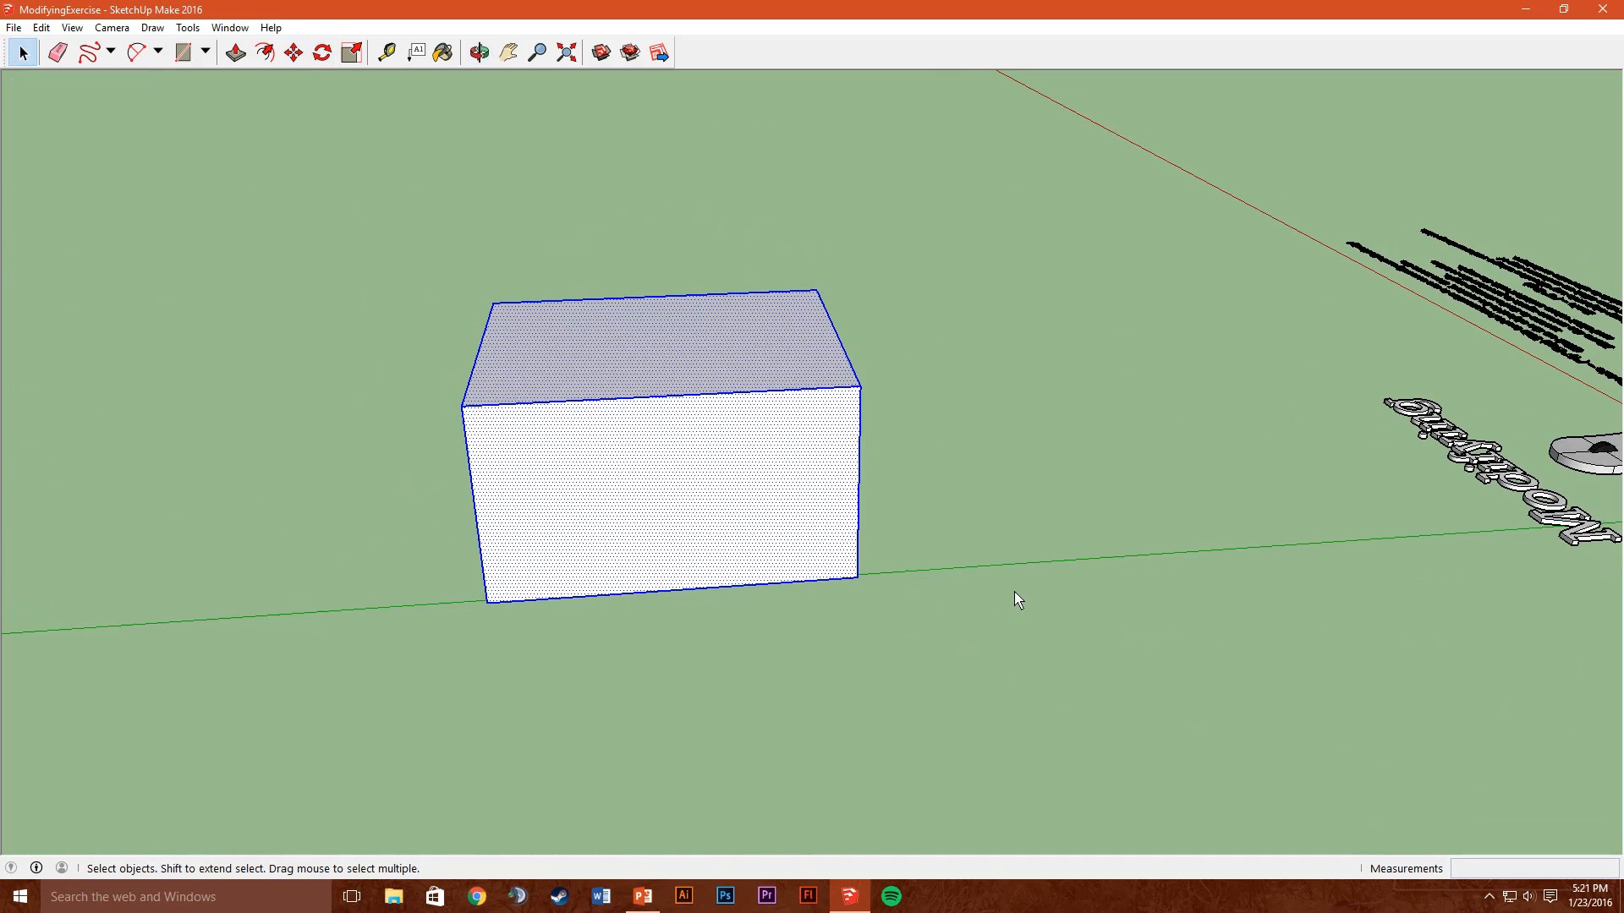
click(322, 52)
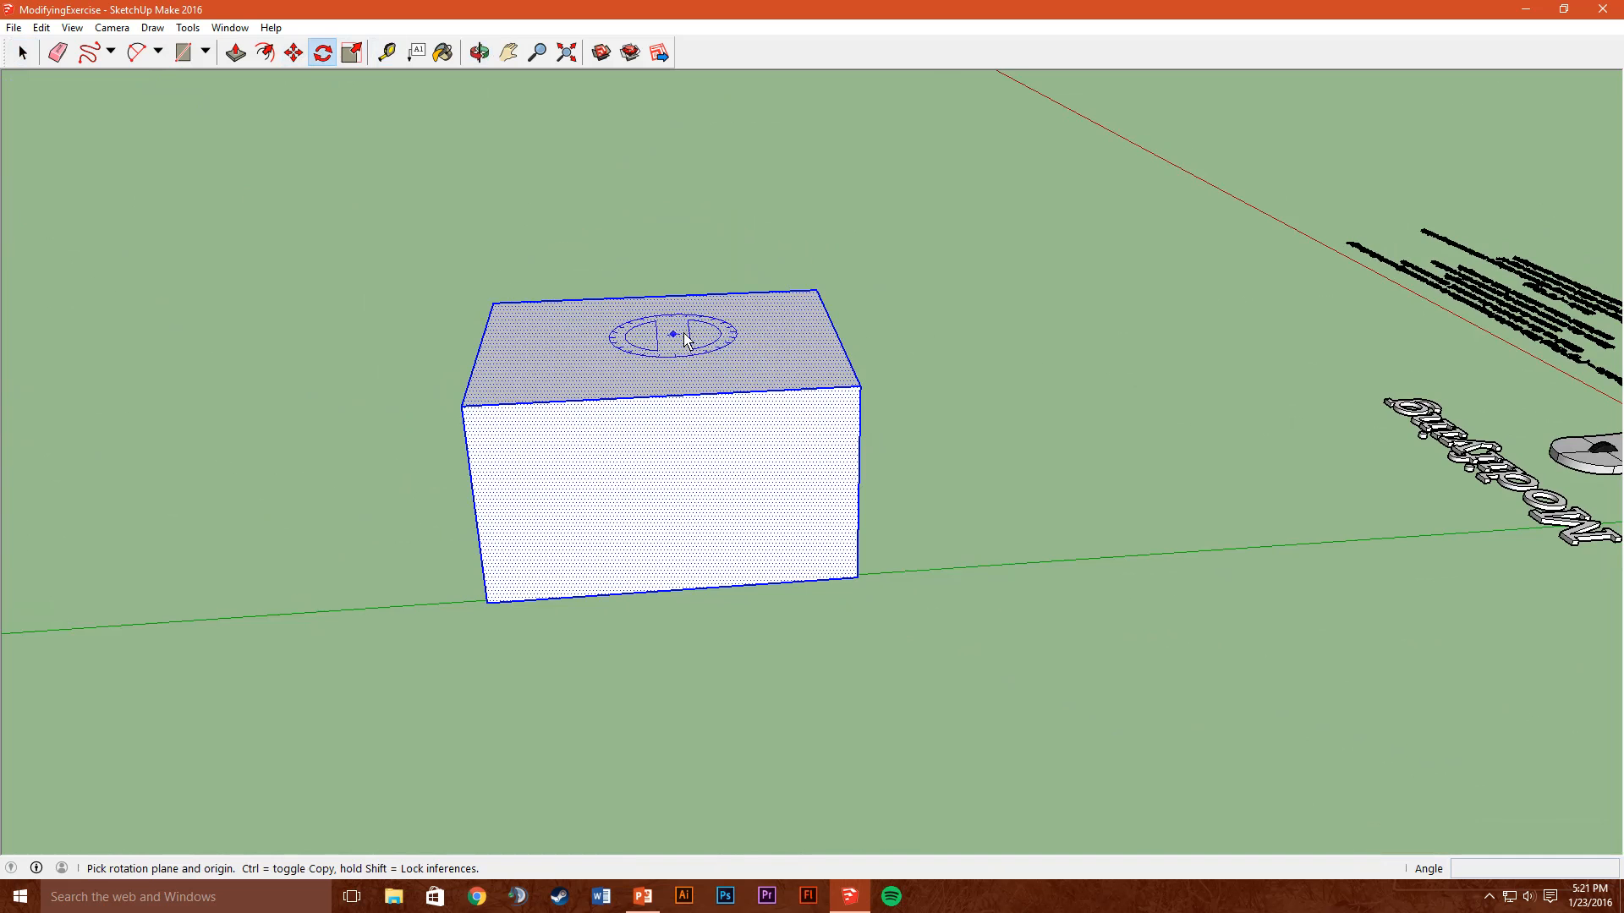
middle_drag(674, 333, 645, 406)
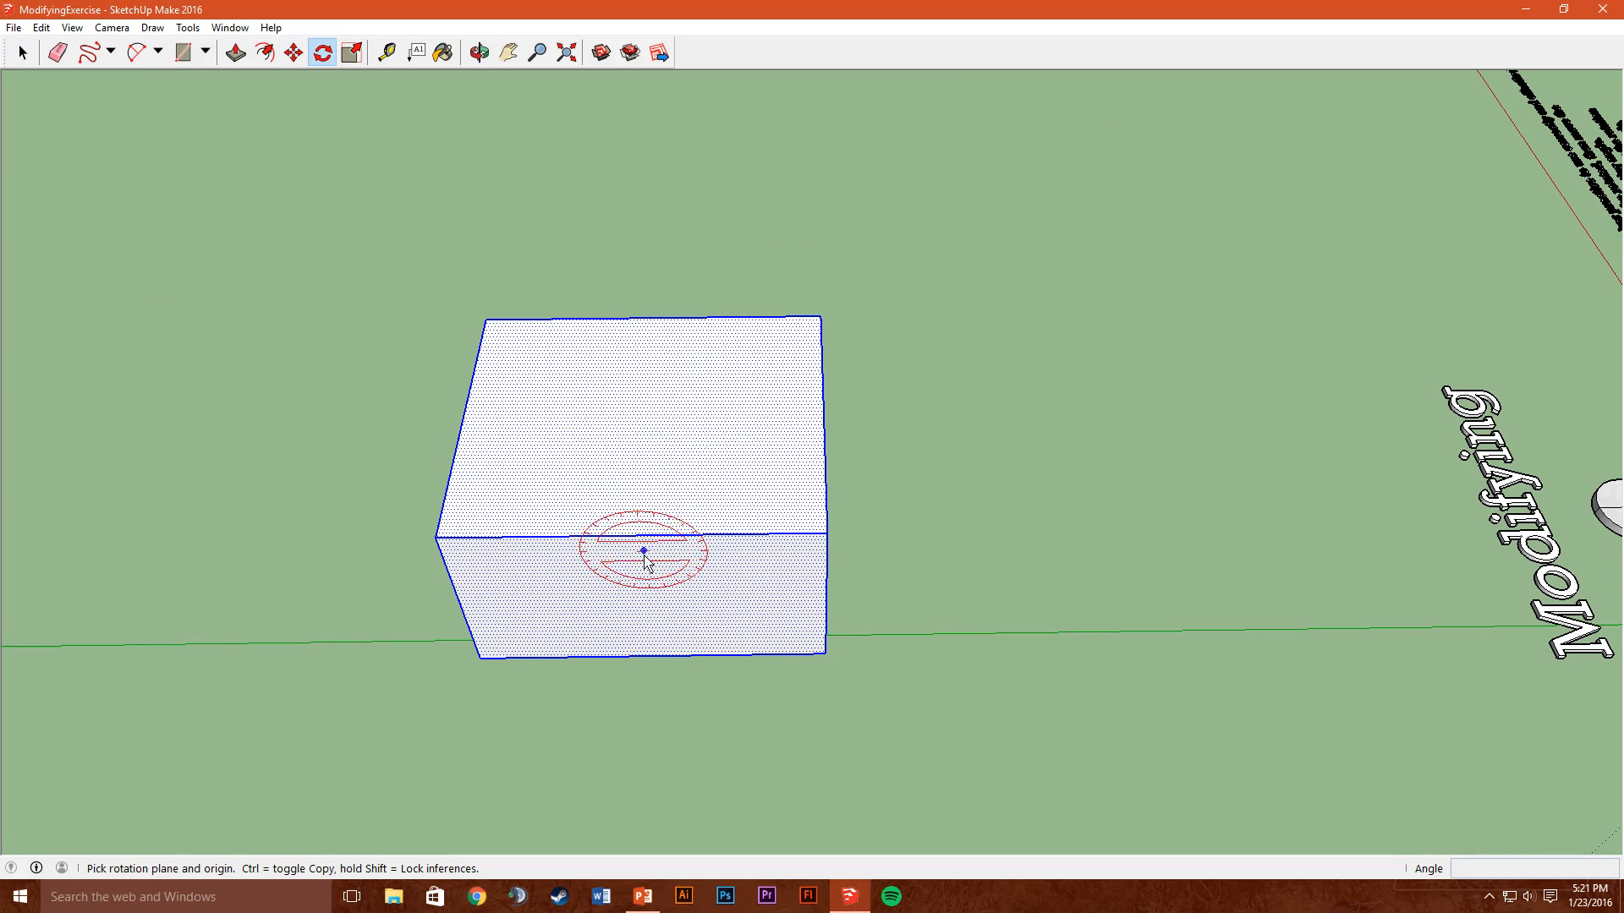
middle_drag(645, 587, 652, 406)
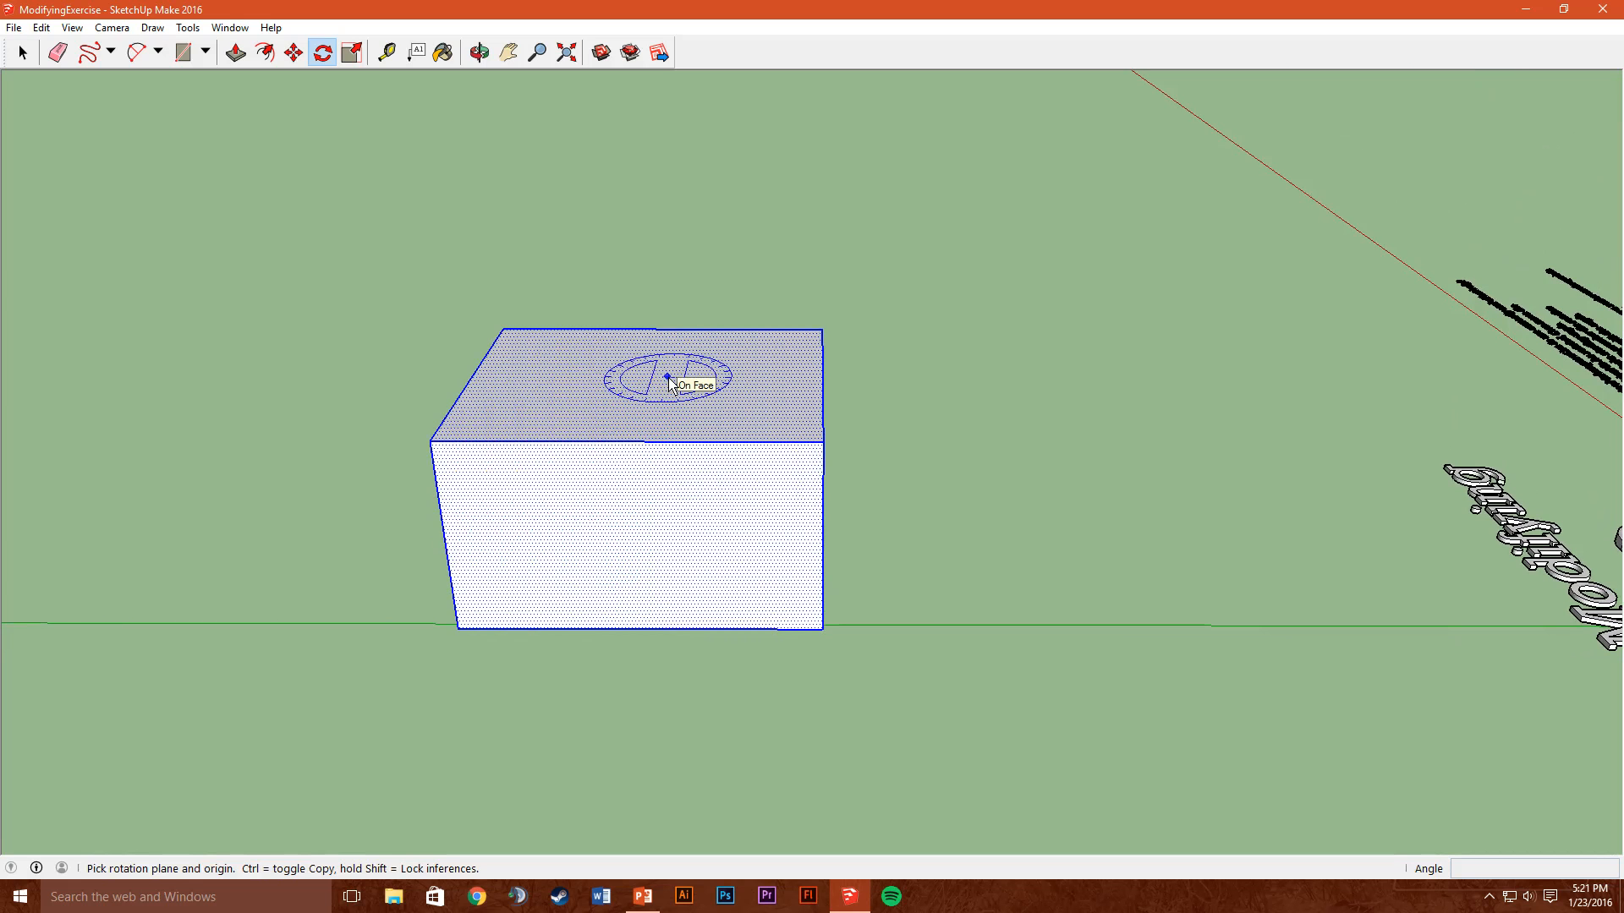
middle_drag(707, 523, 629, 482)
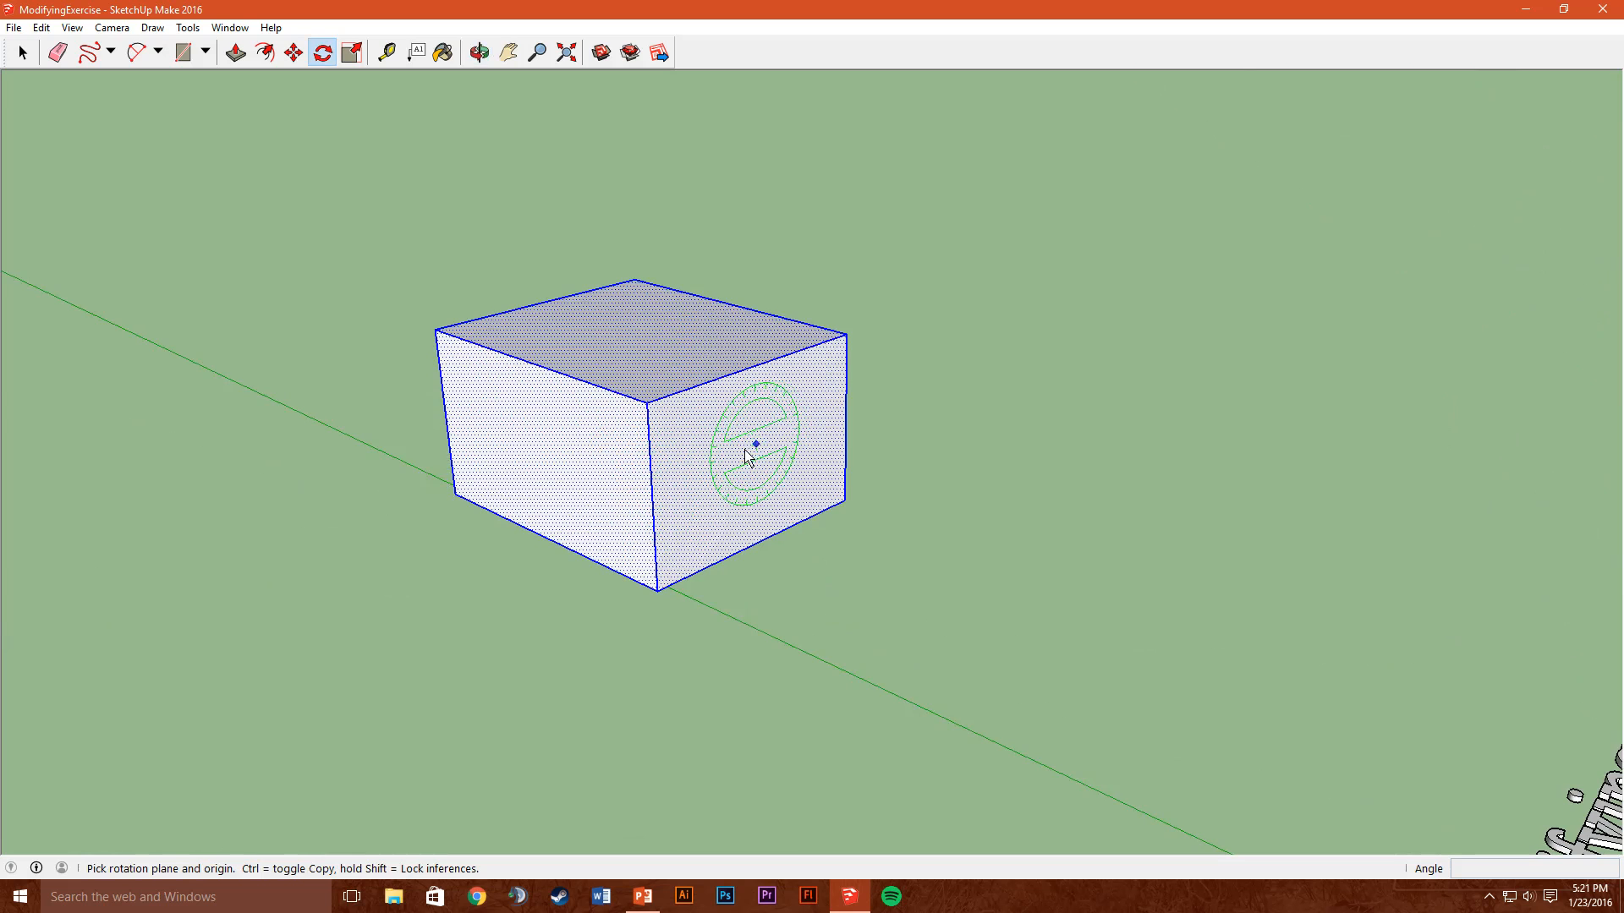
middle_drag(747, 457, 724, 533)
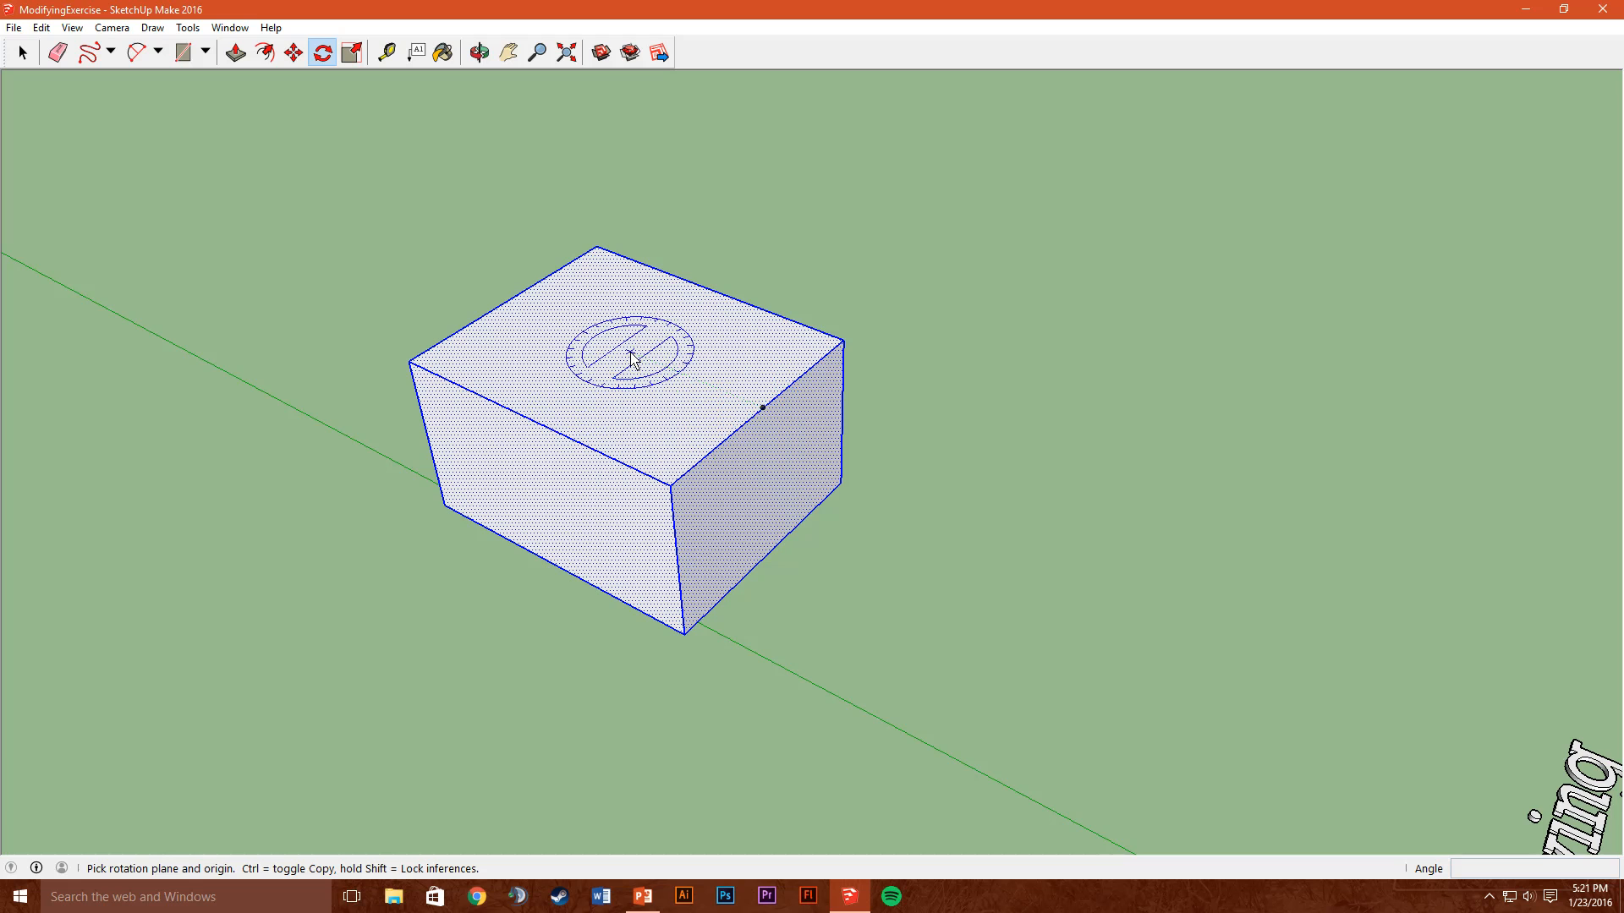
Try placing the rotation centre on the box's top face and on its front face, and cancel each attempt
click(632, 355)
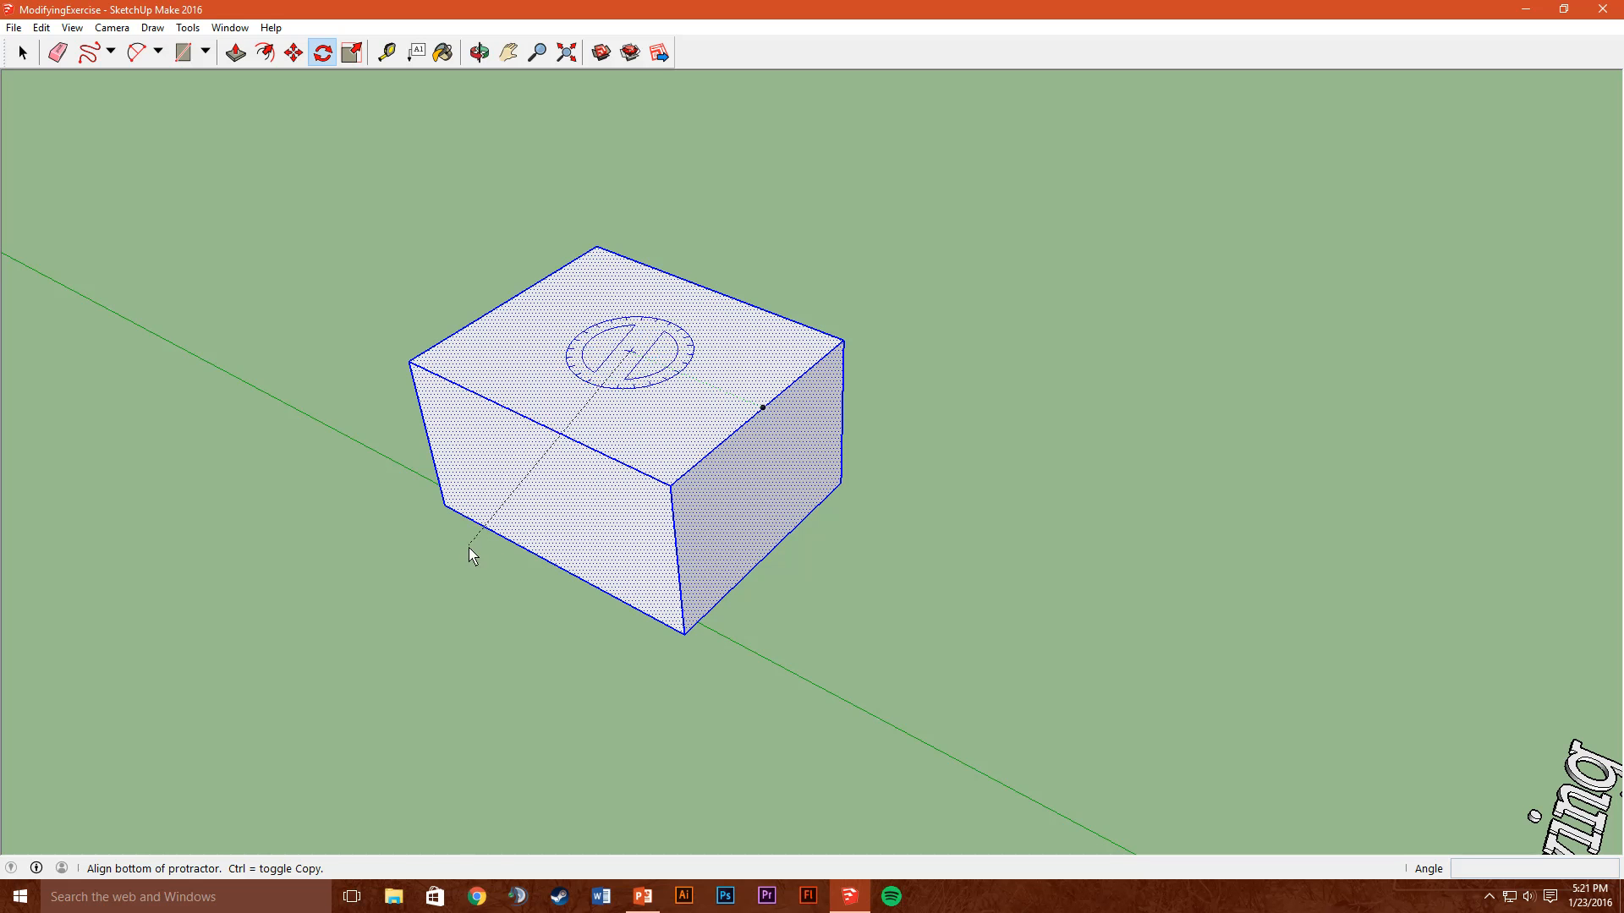
middle_drag(338, 565, 714, 878)
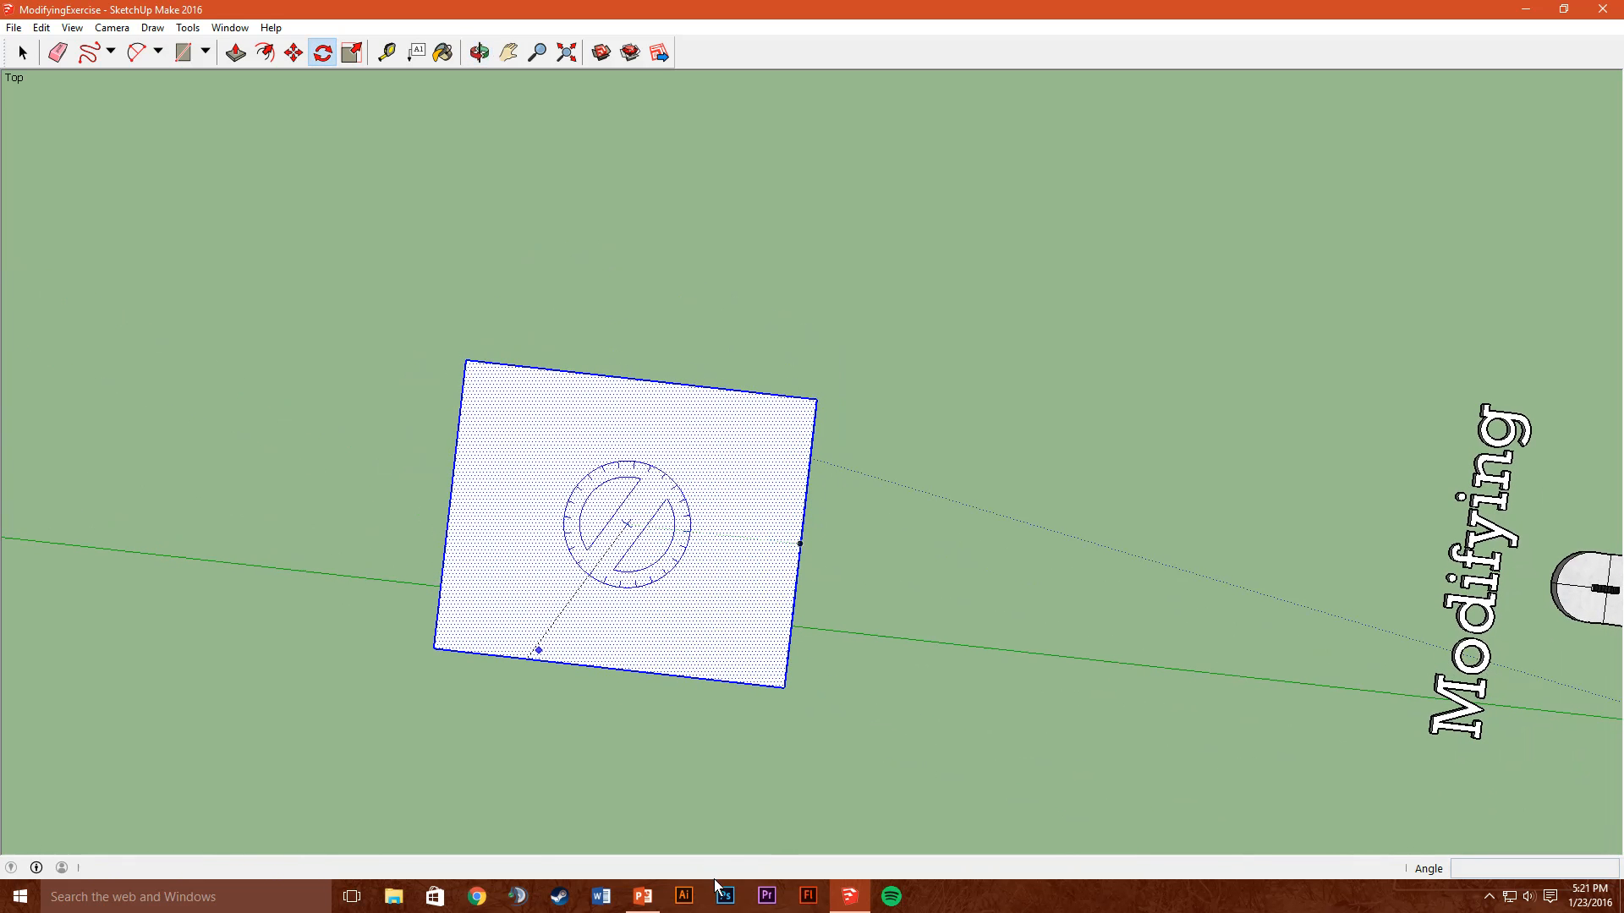
middle_drag(696, 783, 652, 499)
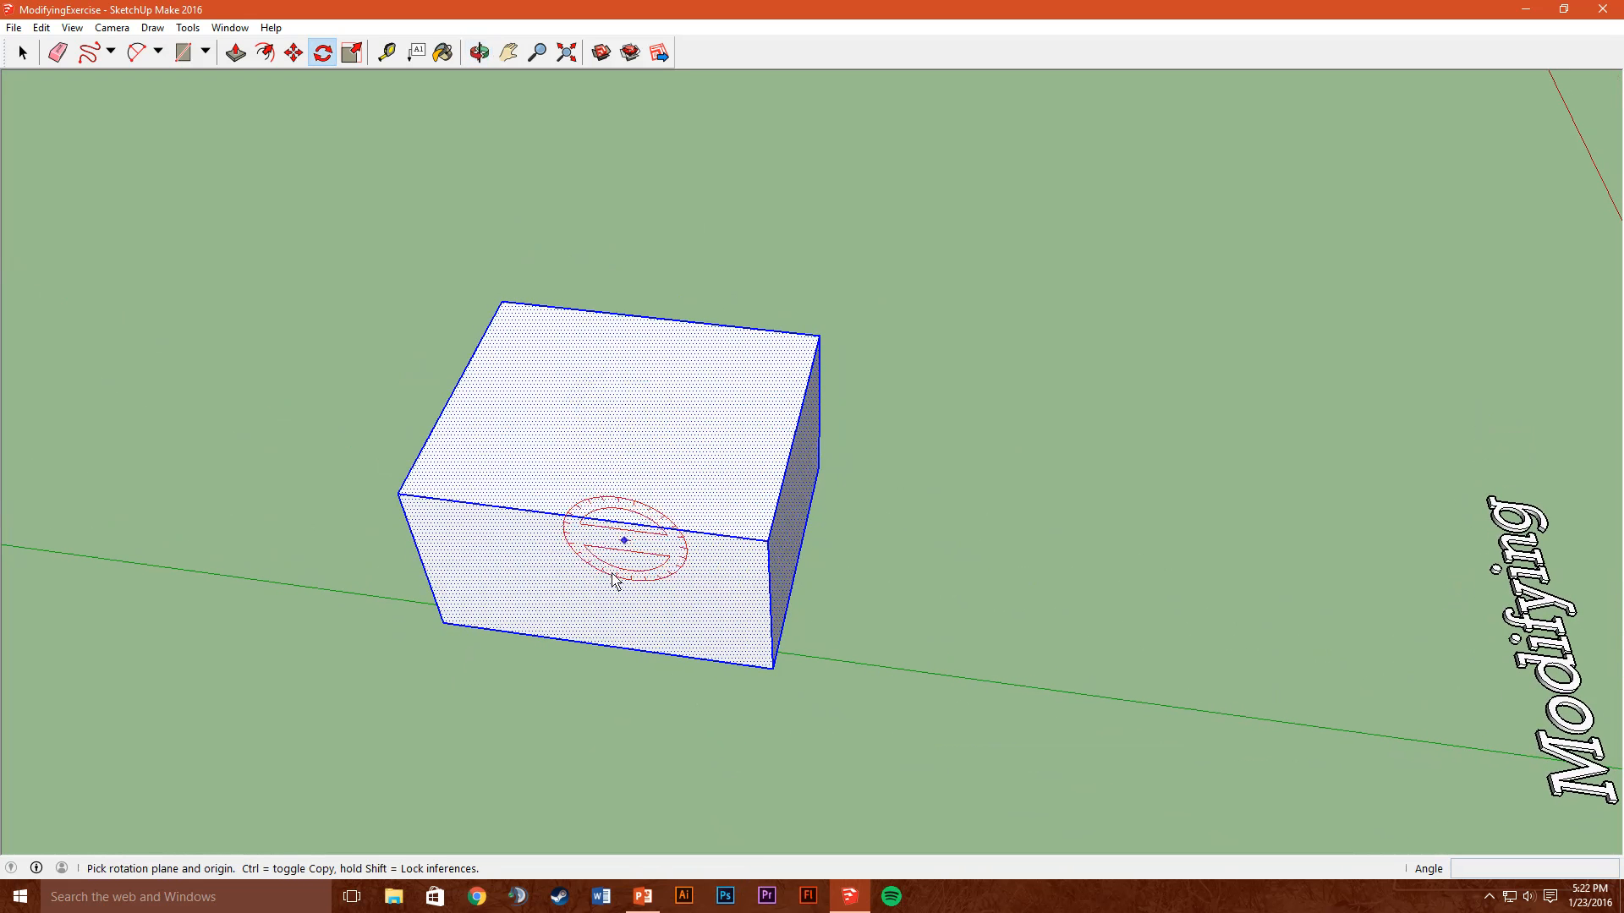
middle_drag(586, 572, 671, 228)
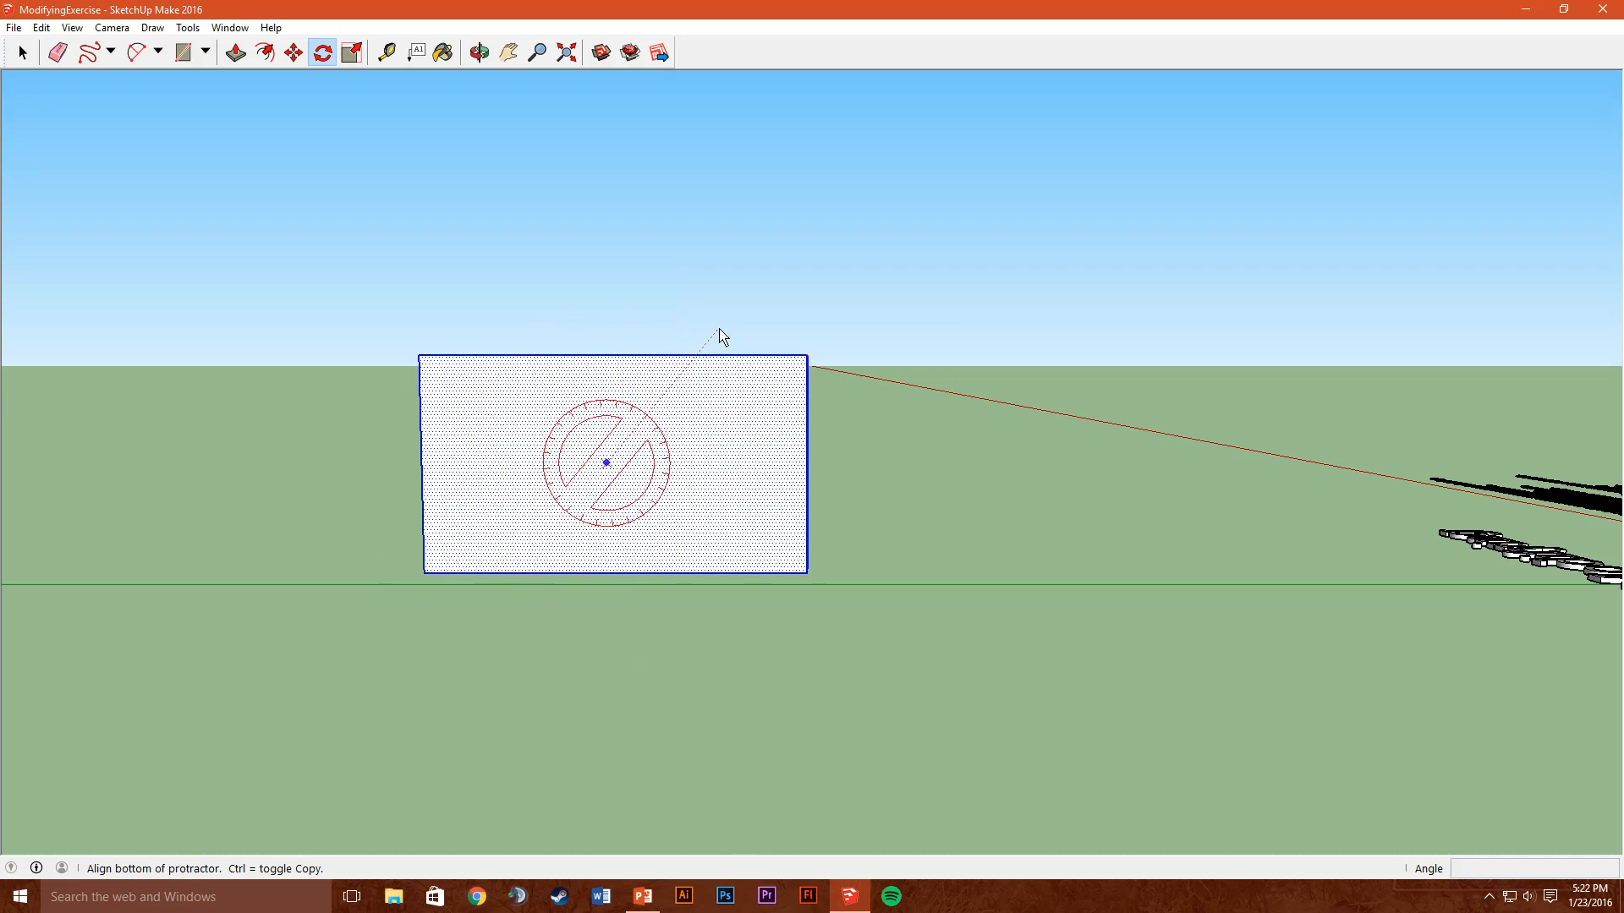
middle_drag(714, 381, 550, 541)
middle_drag(761, 461, 473, 516)
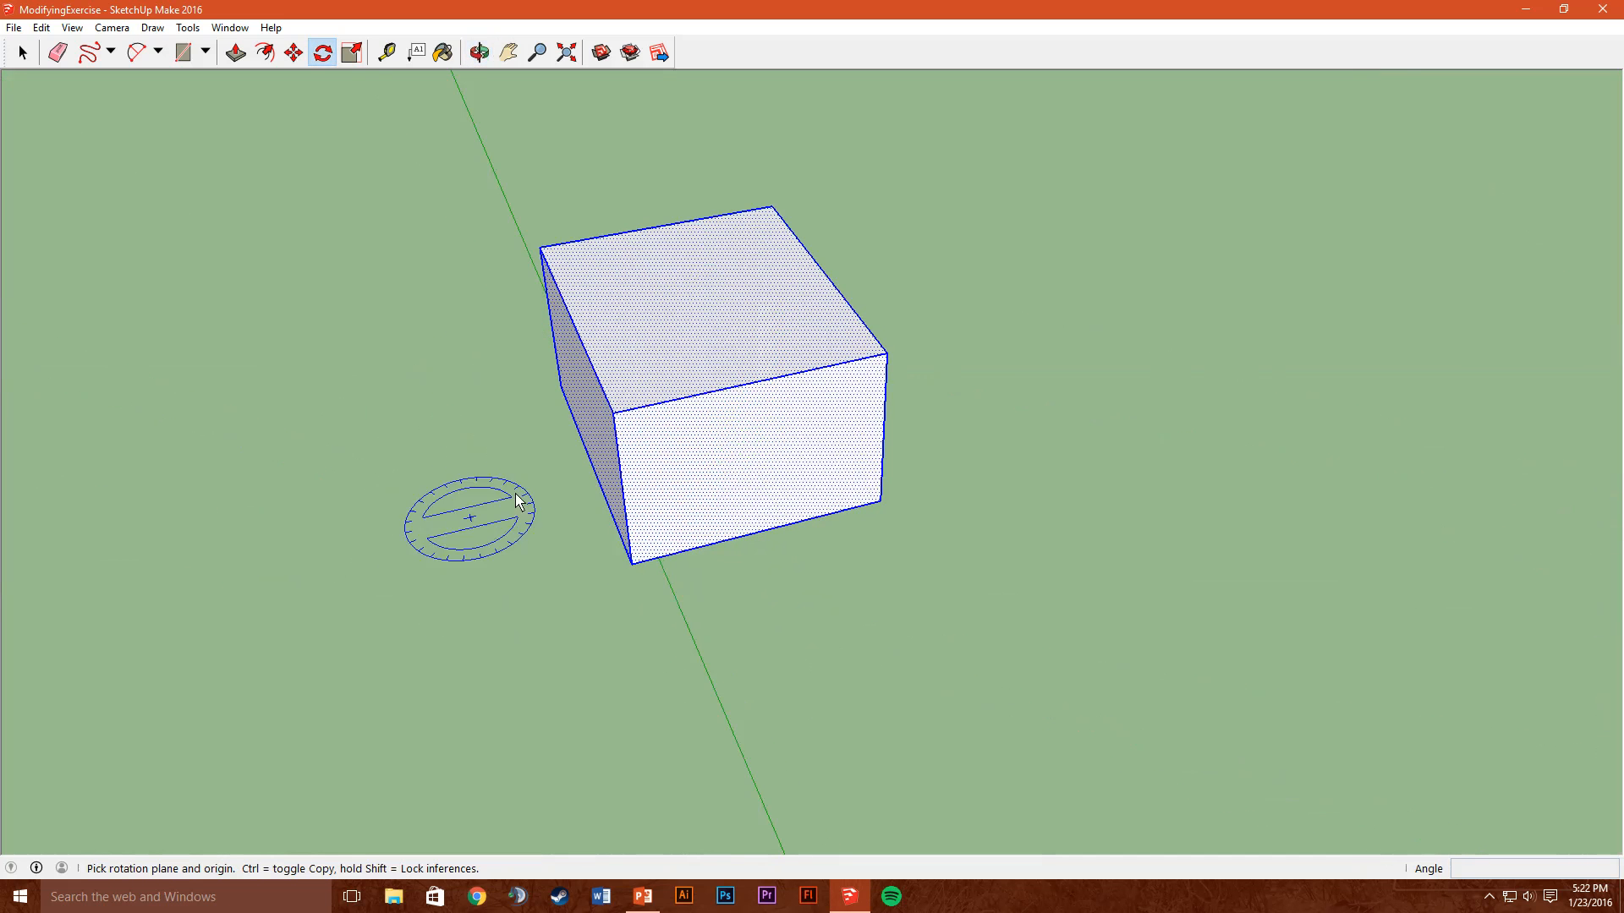
Rotate the whole box horizontally about its top face's centre, from the red axis direction to the green axis direction
click(692, 311)
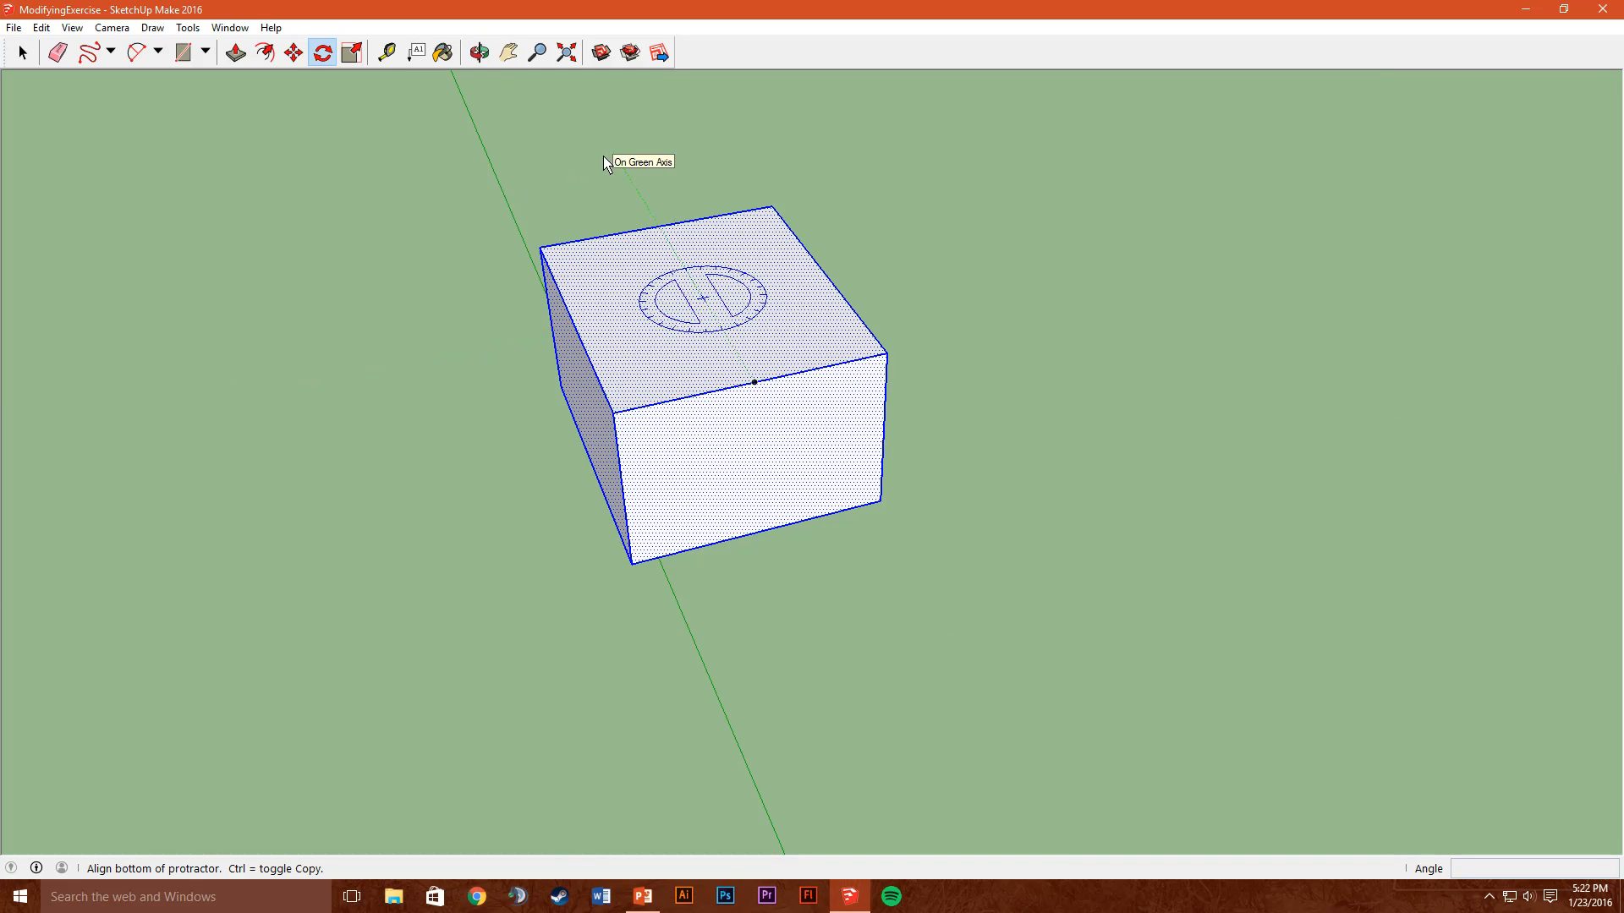
click(271, 388)
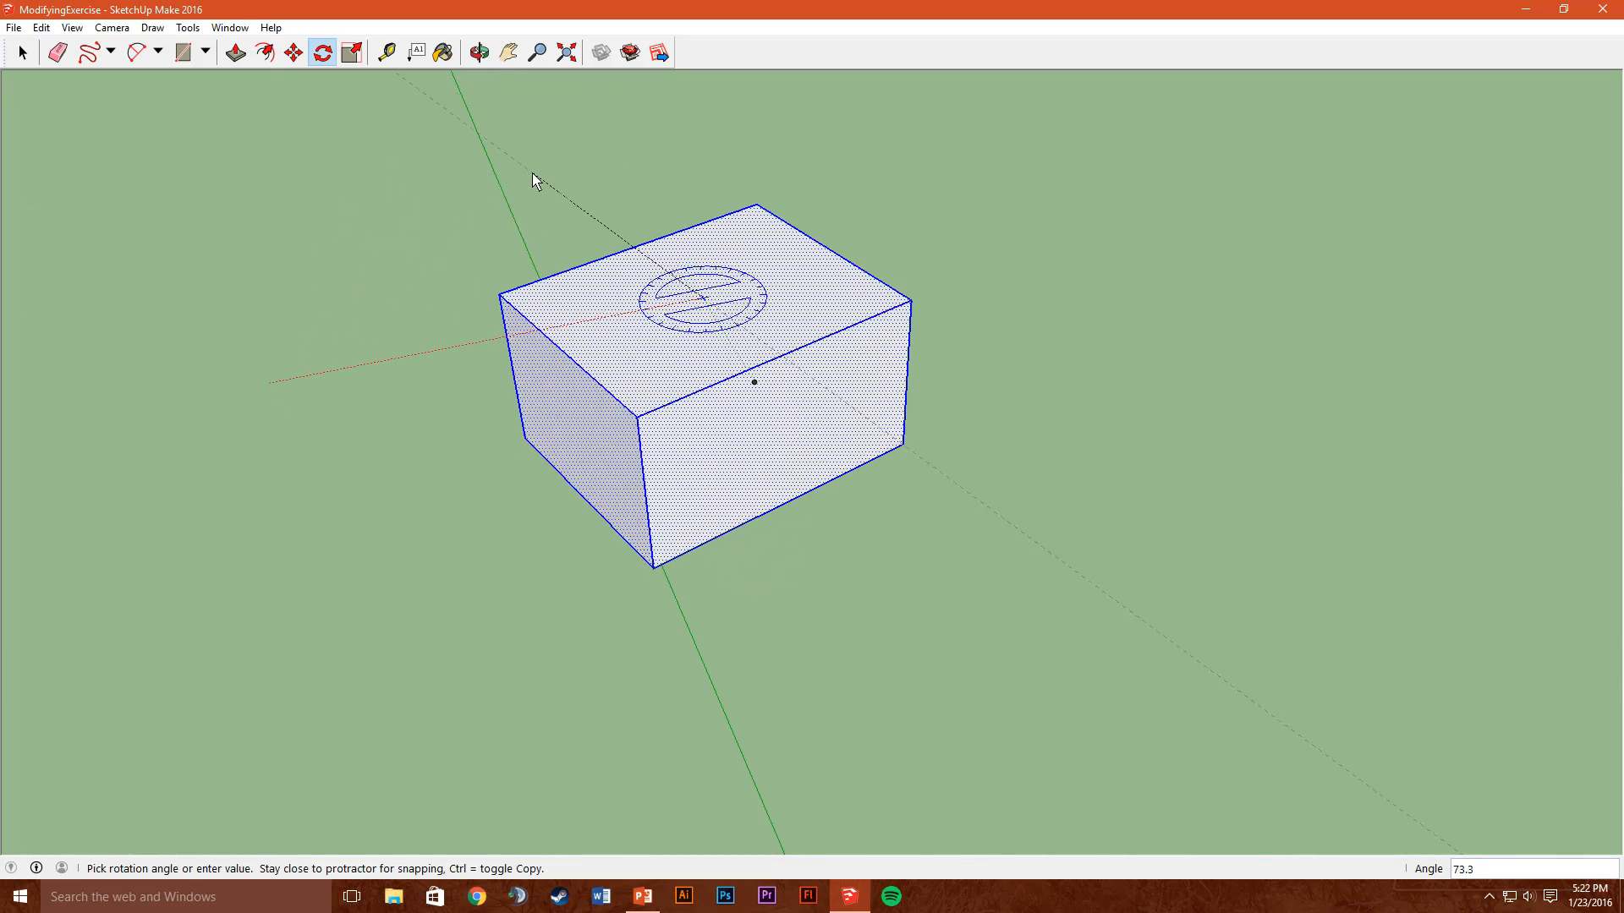
click(611, 157)
Try rotating the box slightly about a point on its top face, starting from the red axis, and undo the rotation
middle_drag(561, 388, 652, 338)
click(650, 333)
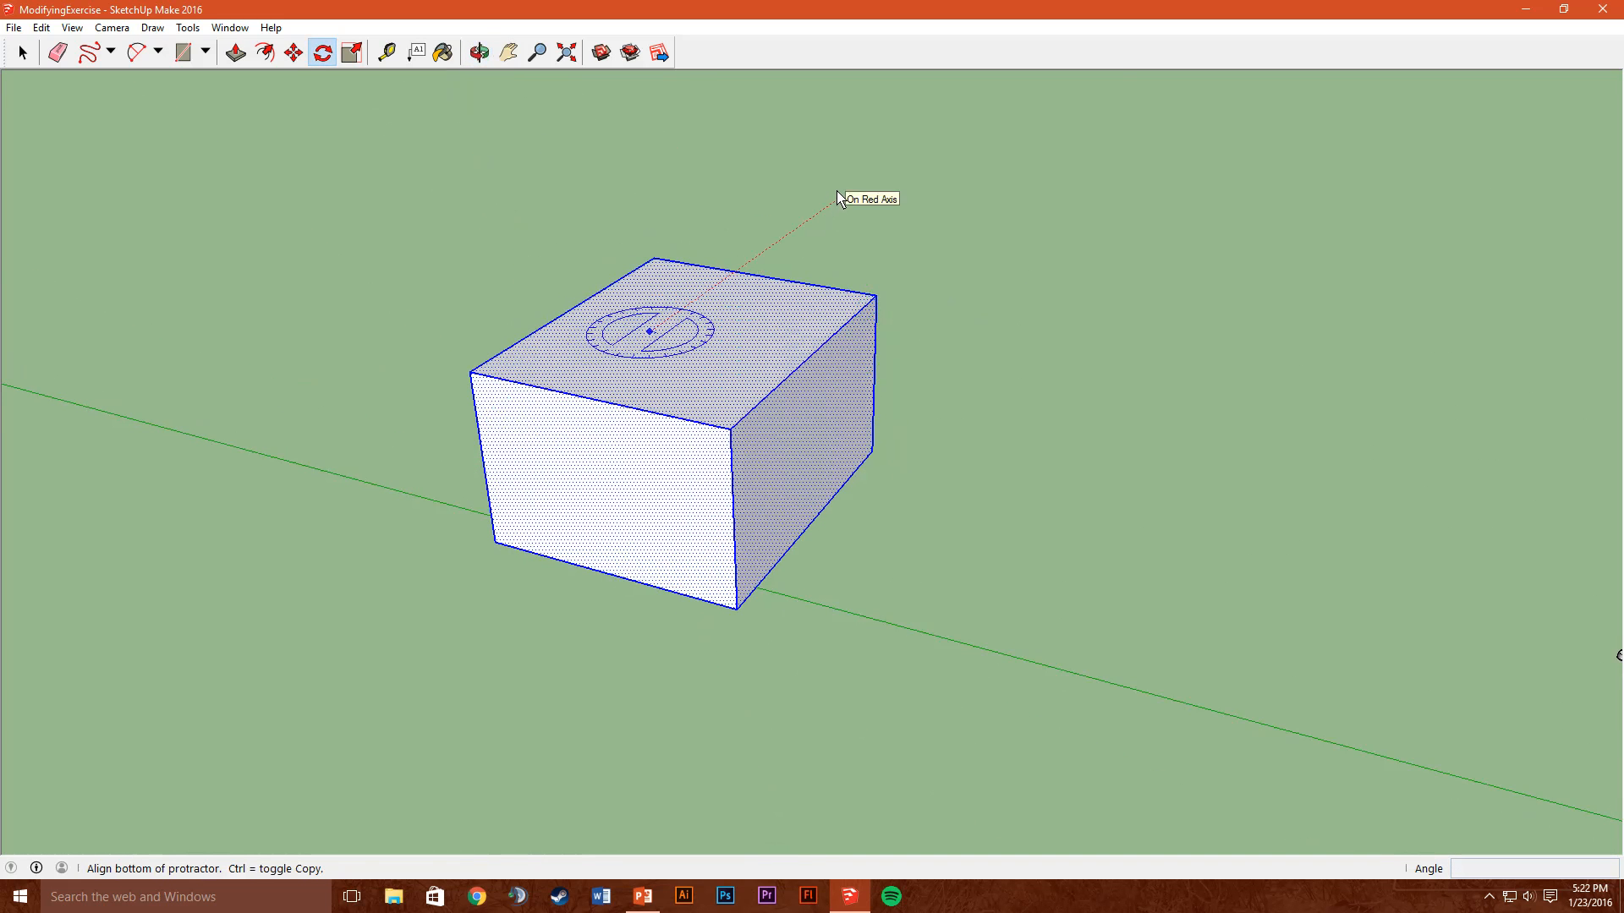
click(836, 192)
click(905, 208)
middle_drag(783, 410, 1305, 543)
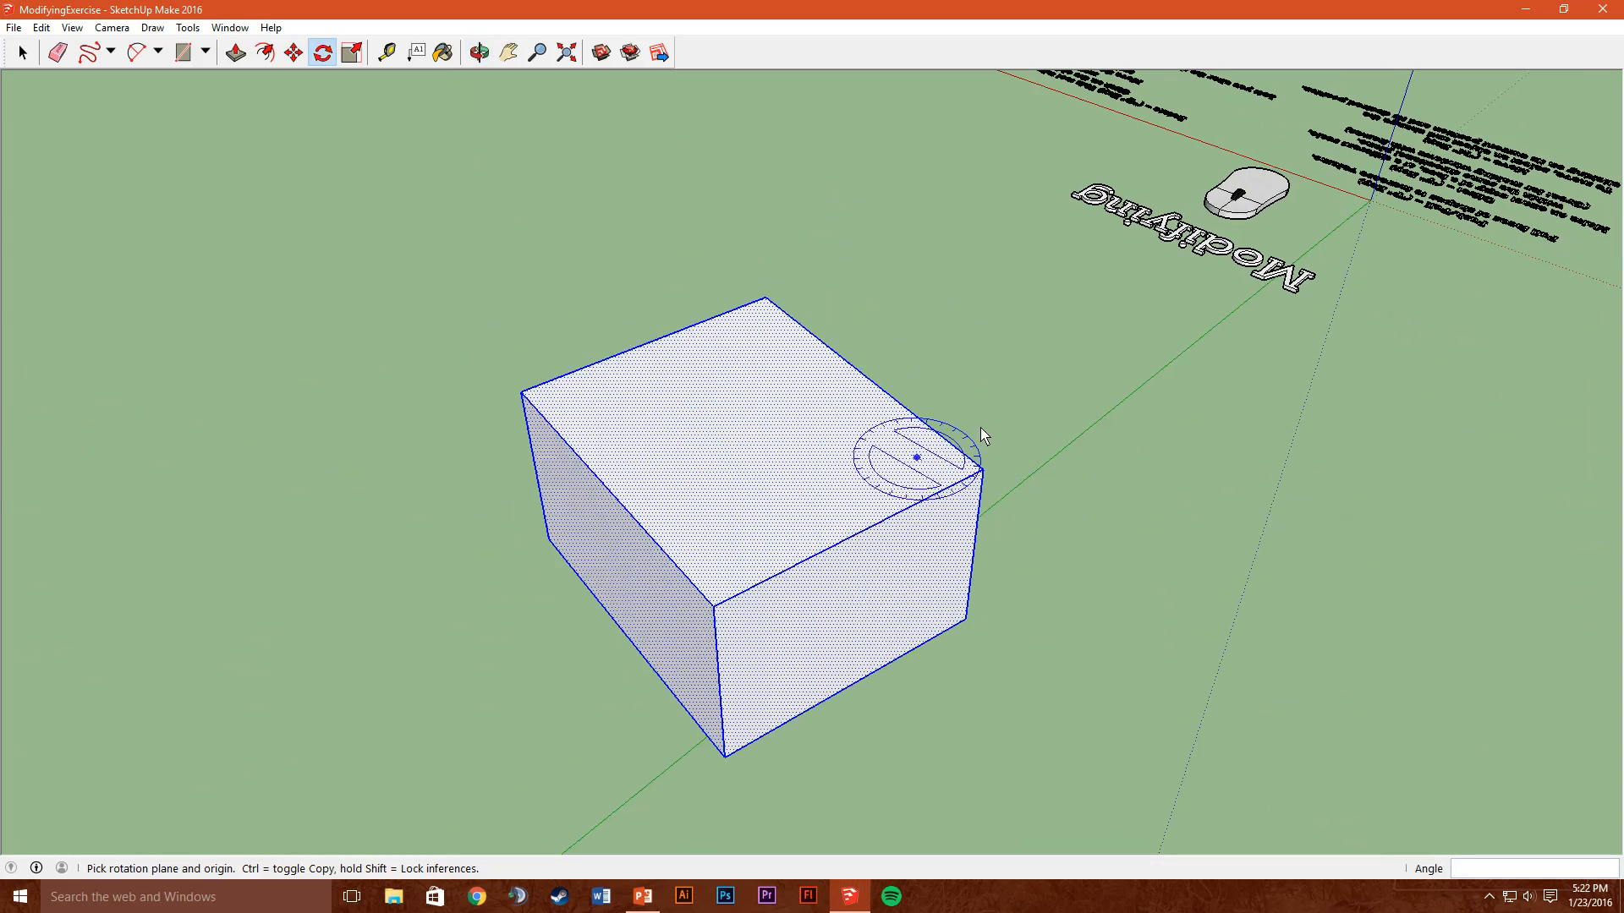
middle_drag(981, 436, 696, 471)
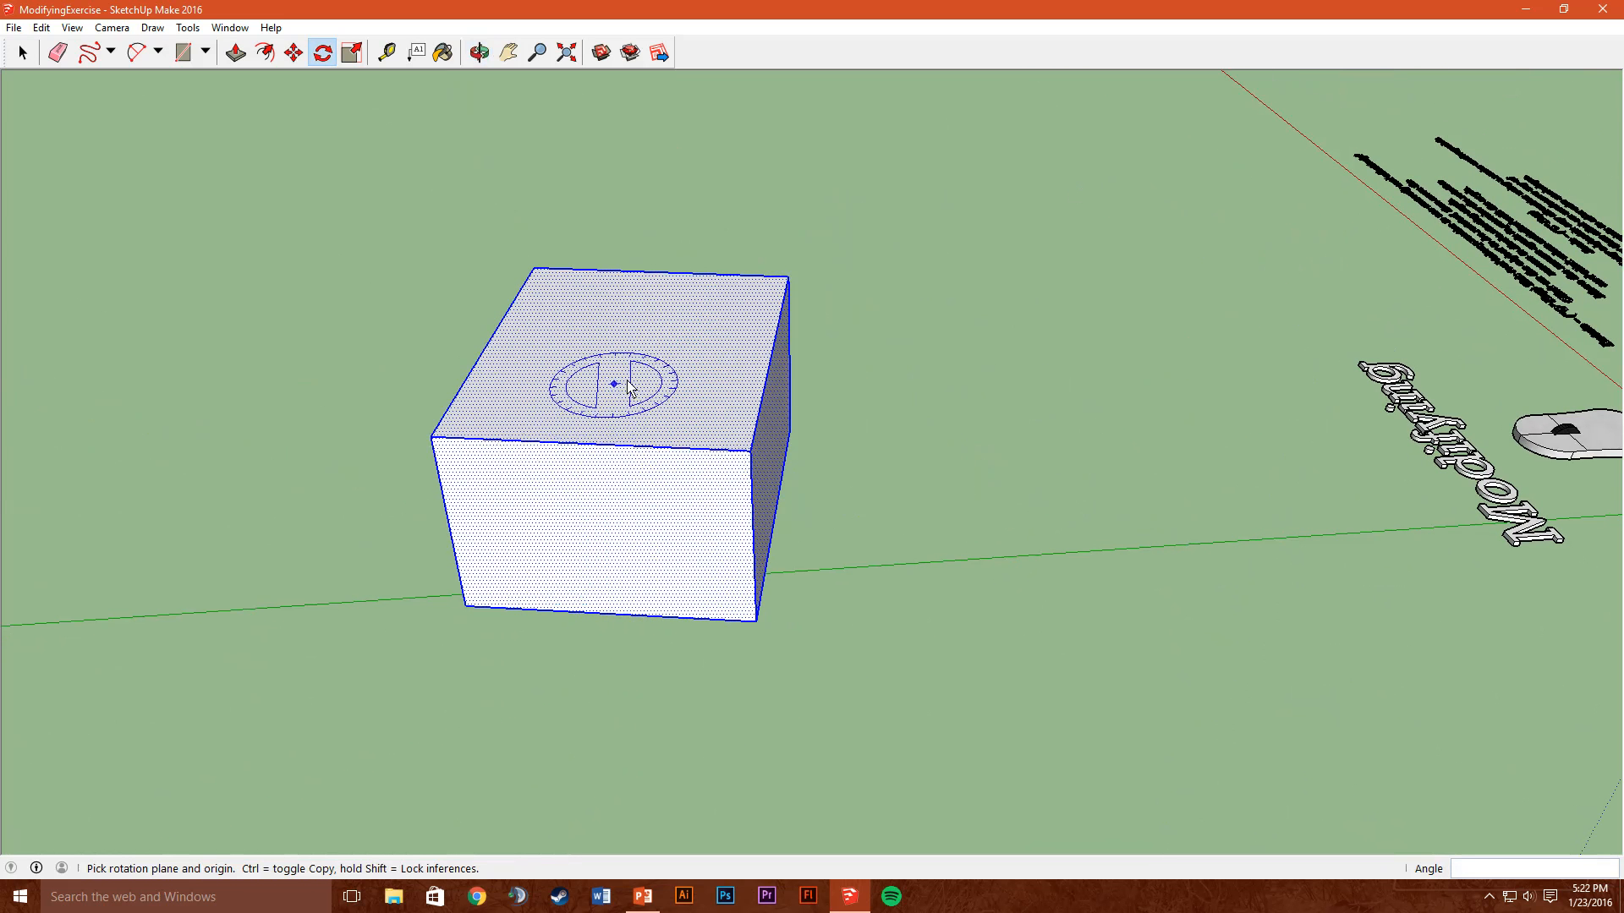
click(639, 347)
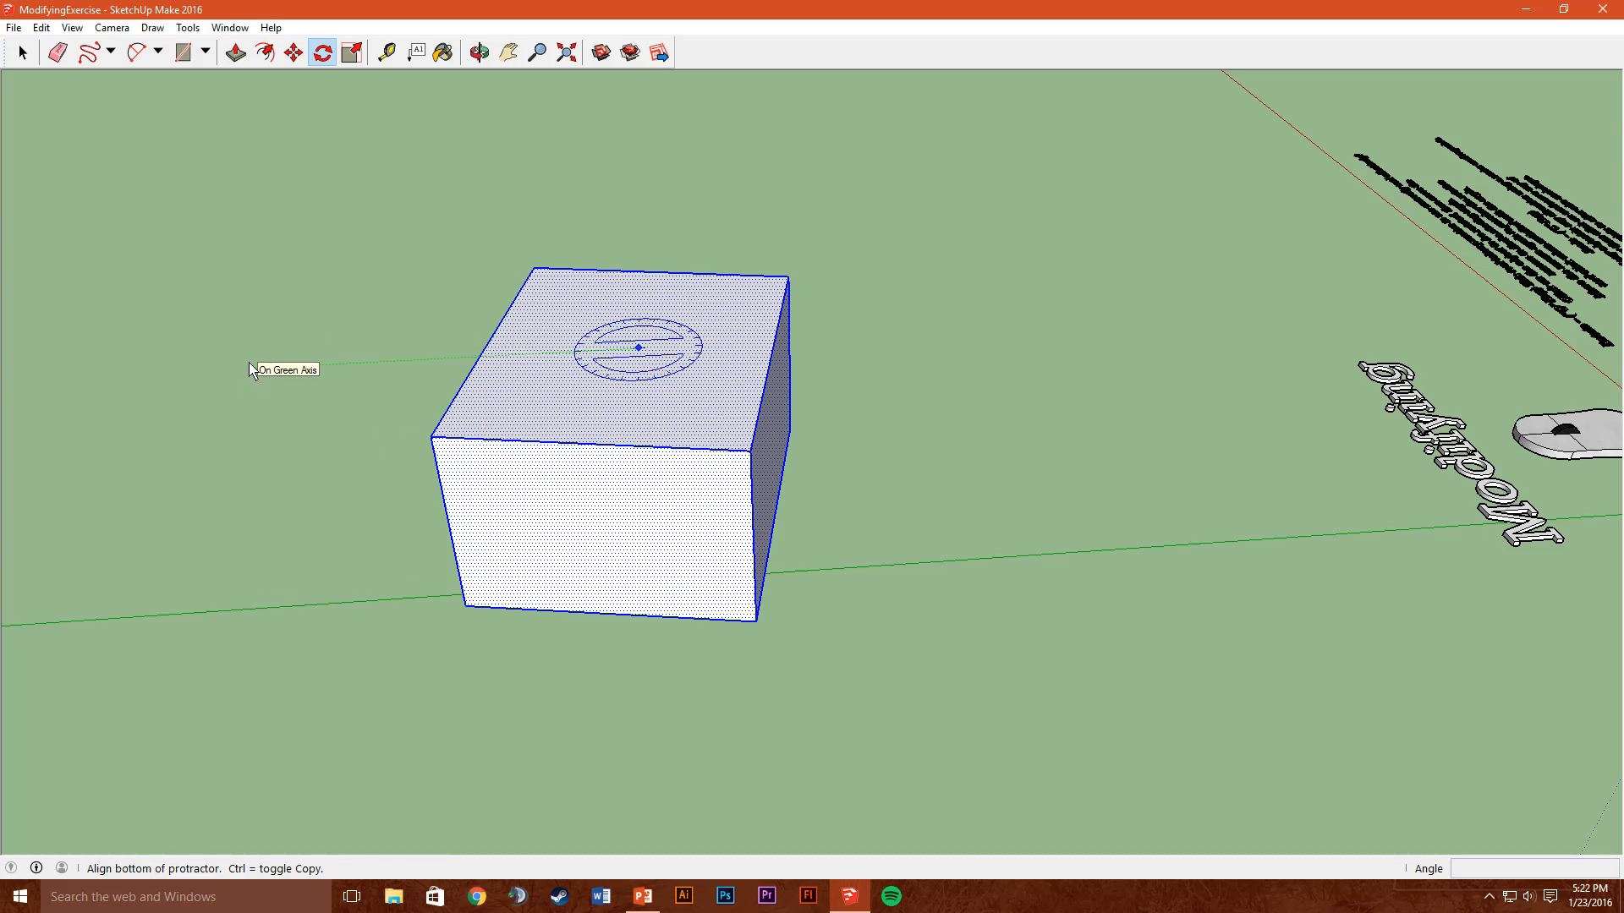
key(ctrl+z)
Rotate the whole box 90° about a point on its front face, starting from the green axis, so it stands upright
click(641, 516)
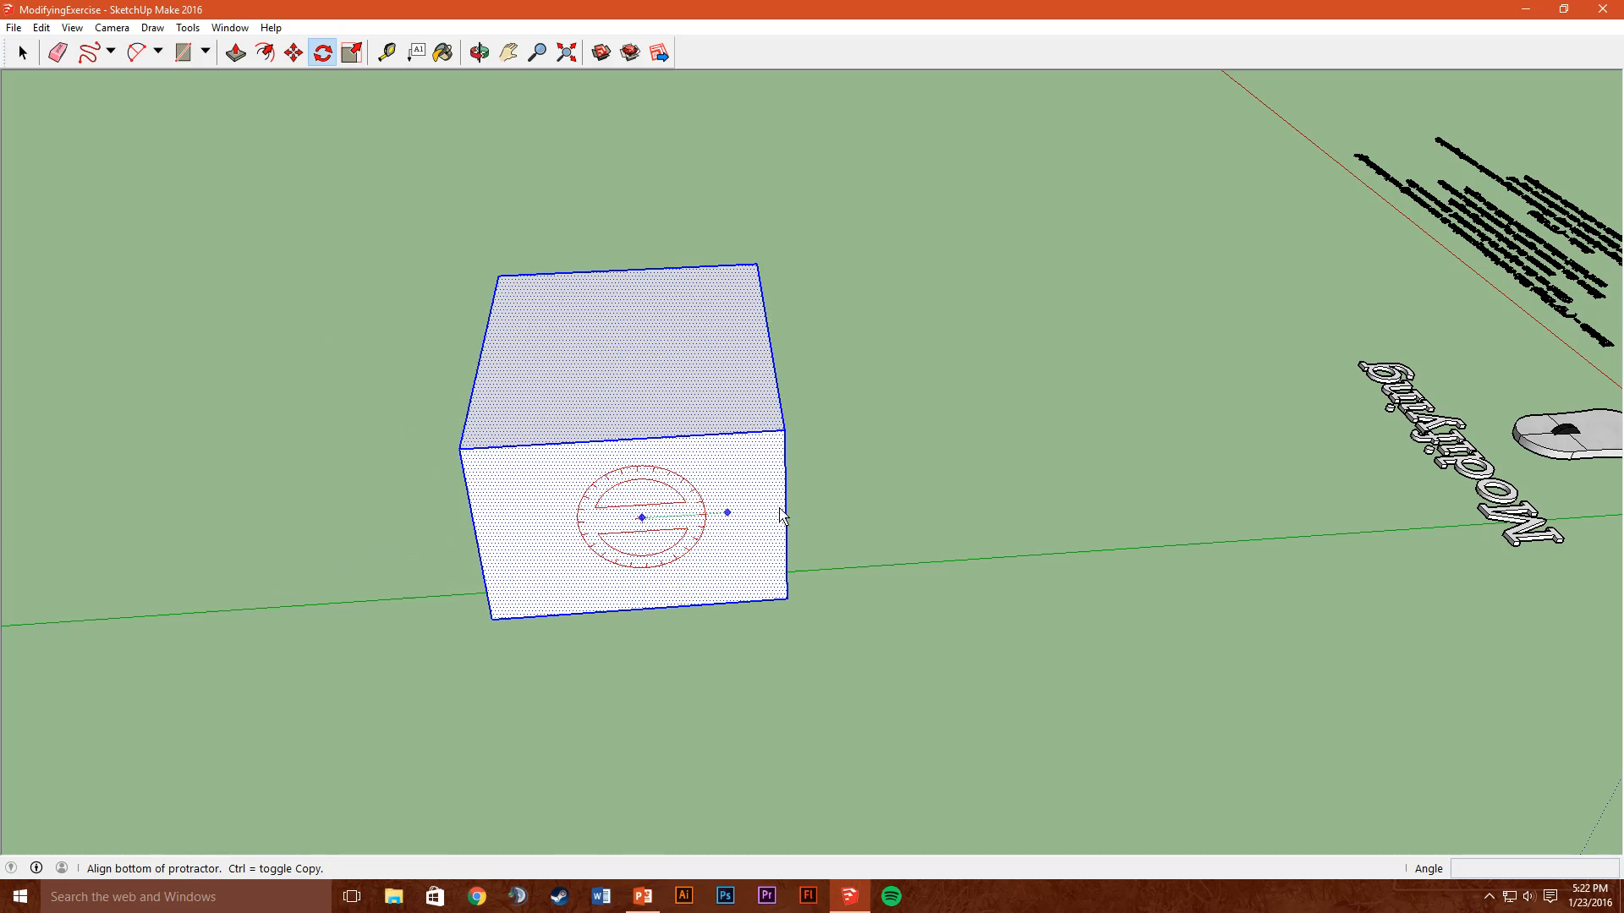
click(907, 510)
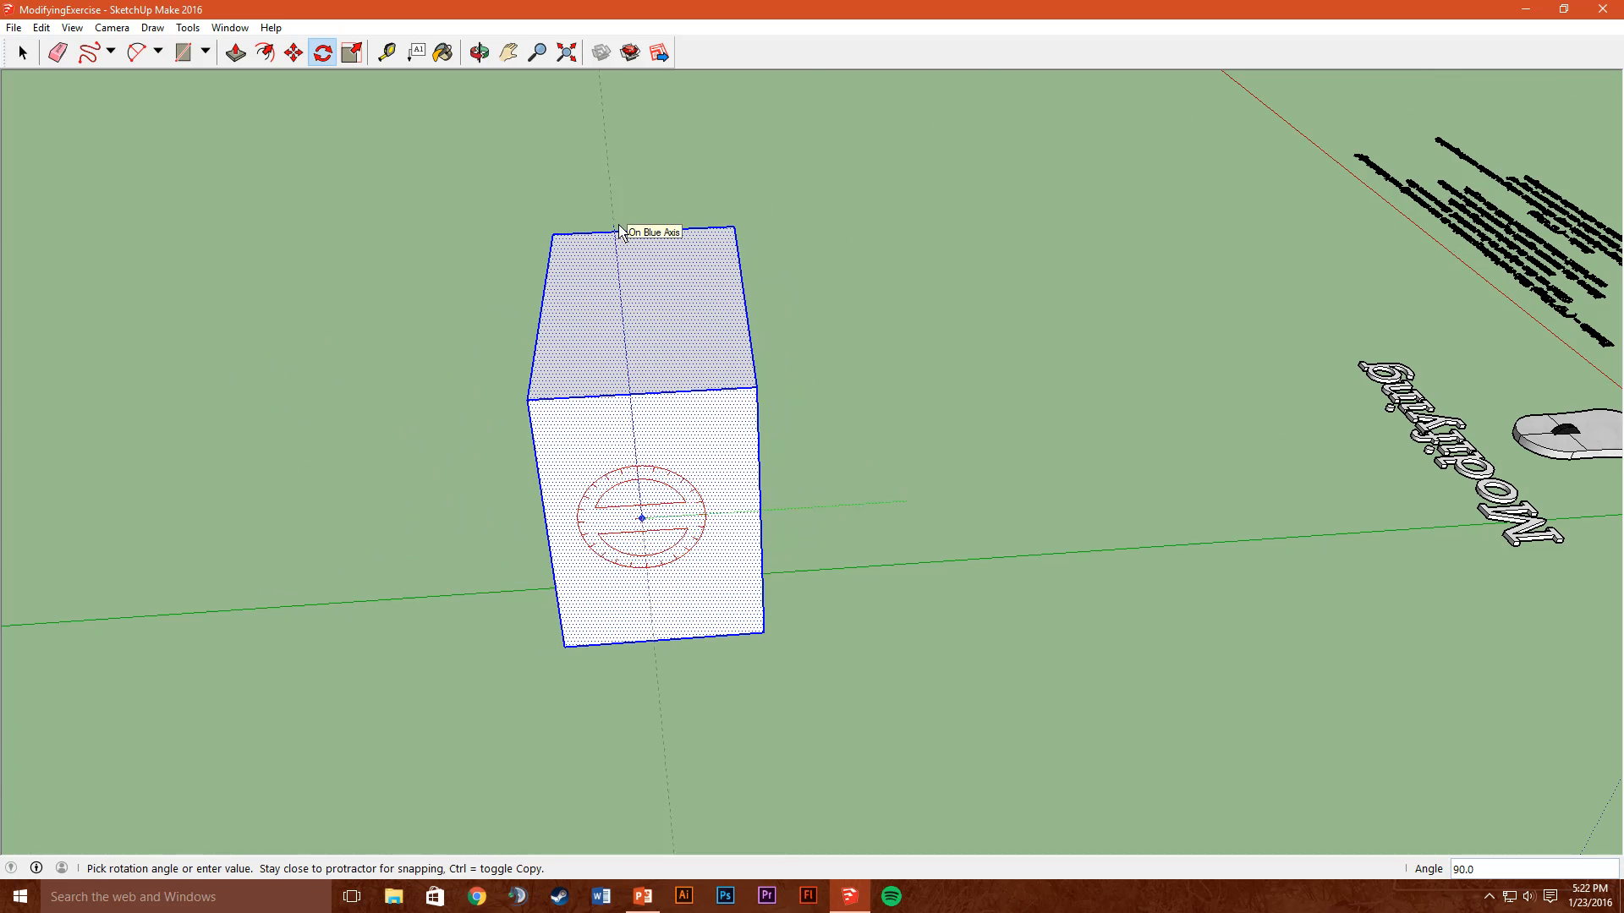
click(647, 230)
middle_drag(726, 350, 416, 482)
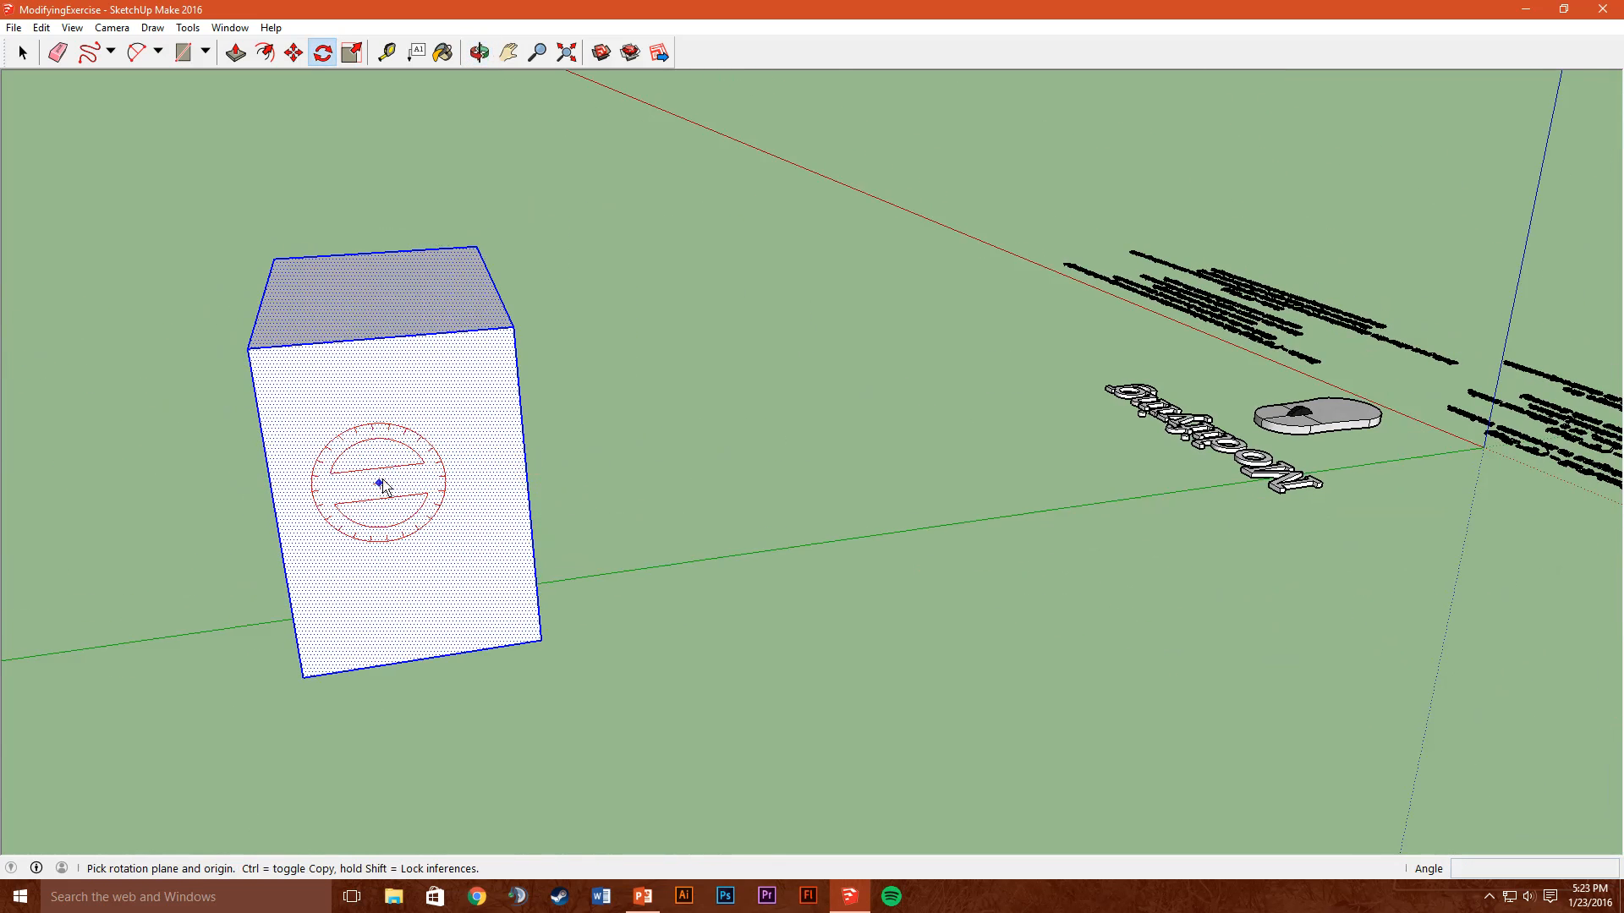
Try rotating the whole box about 25.1° around a point on its front face, and undo the rotation
click(338, 199)
click(494, 179)
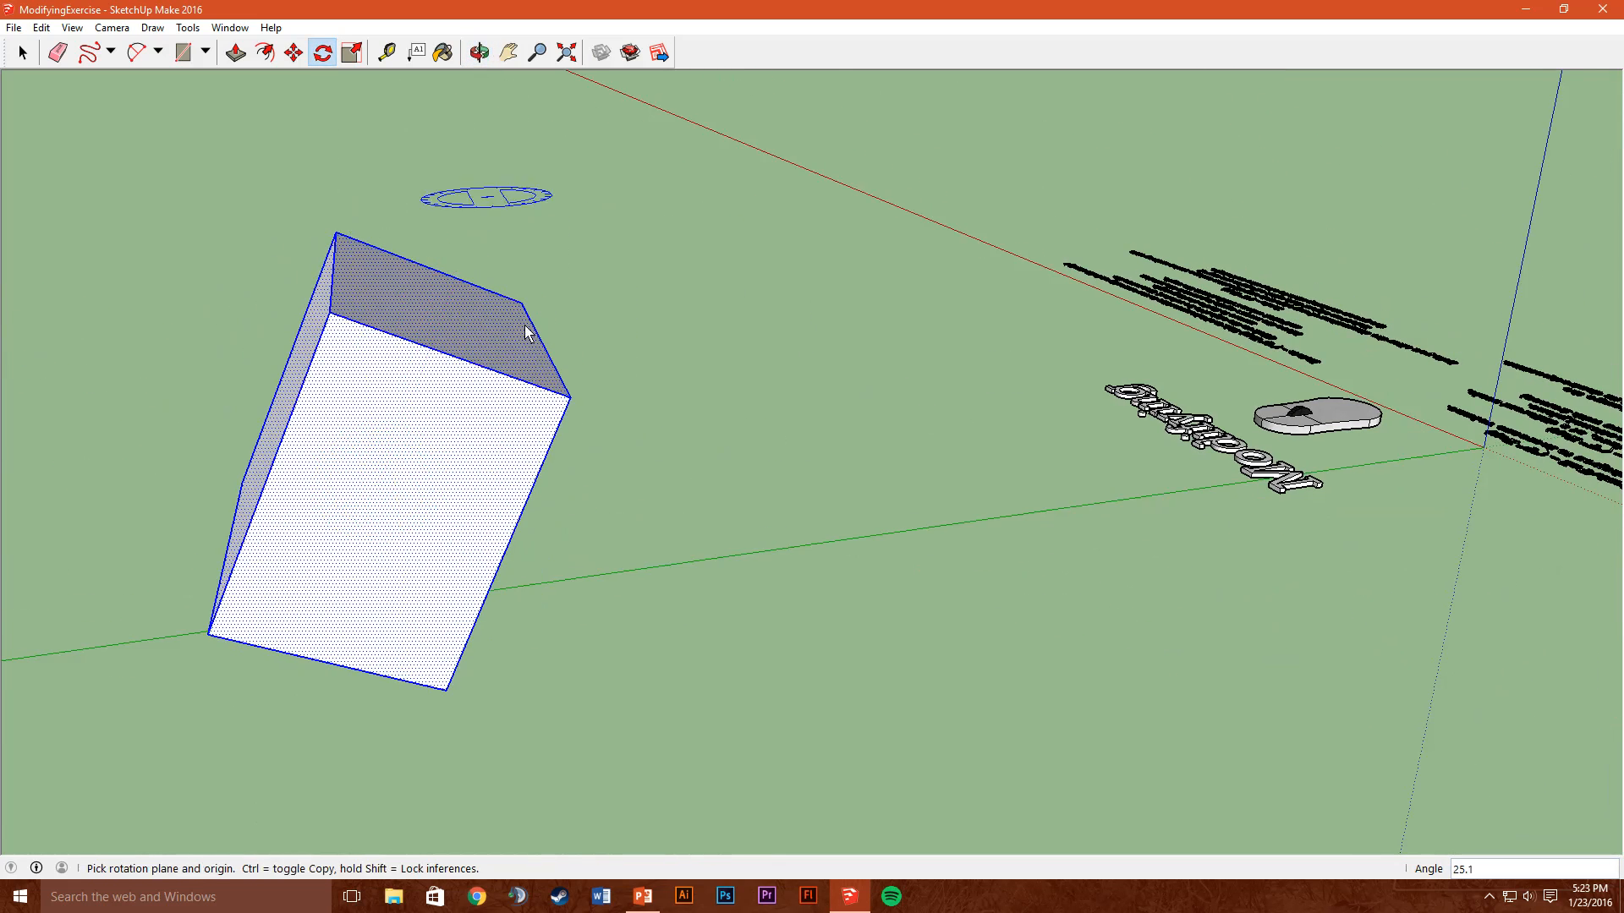
middle_drag(602, 466, 652, 478)
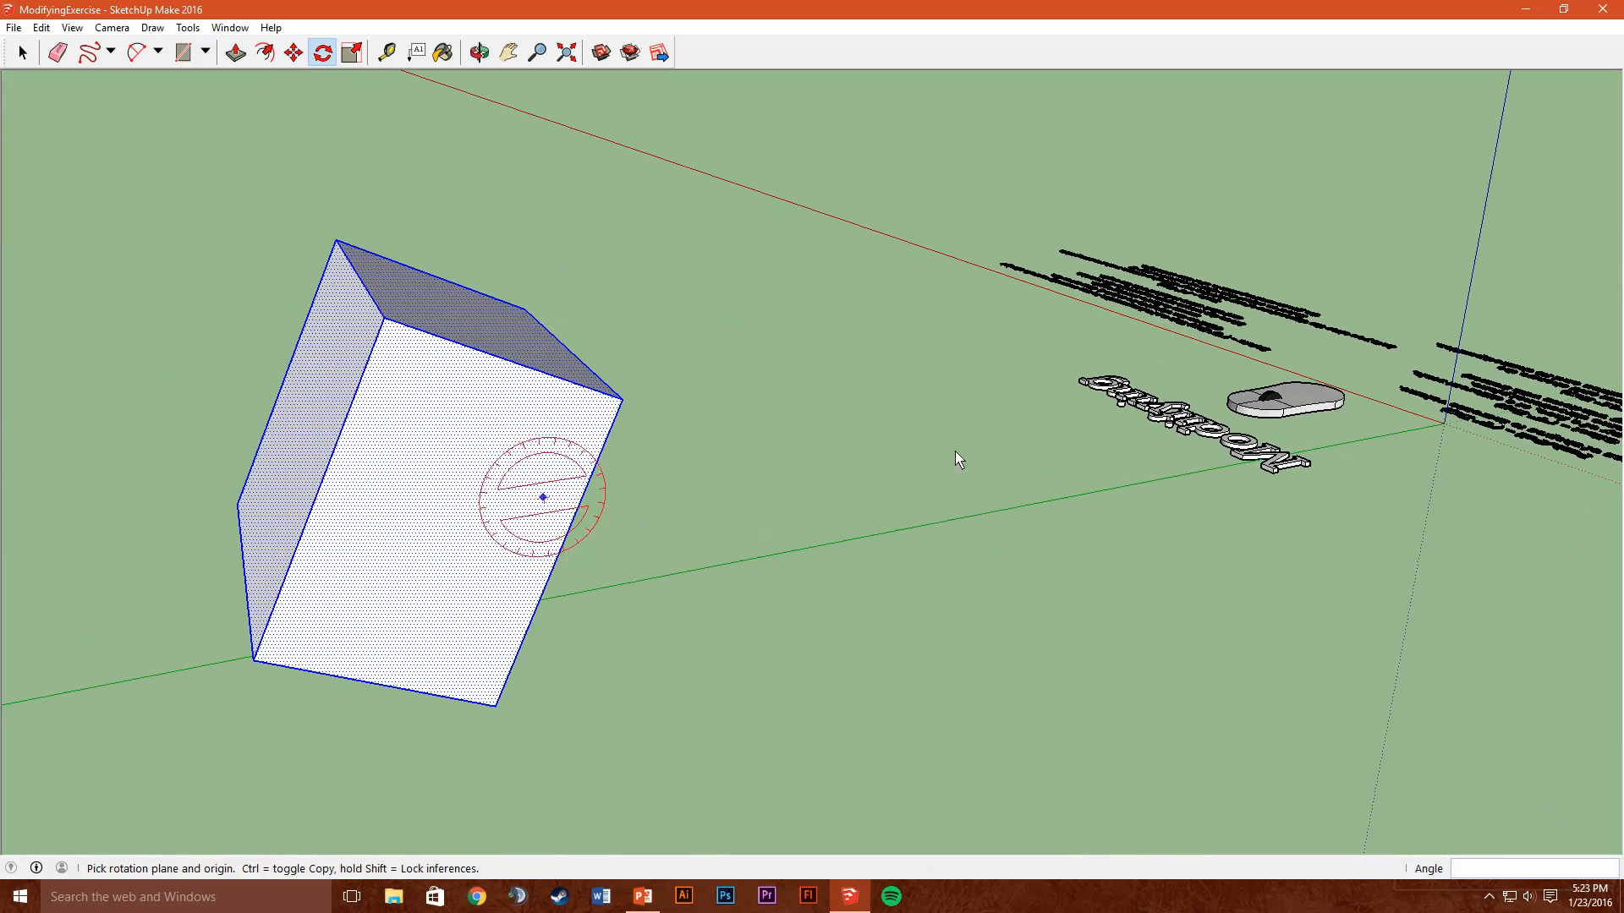
middle_drag(977, 447, 825, 518)
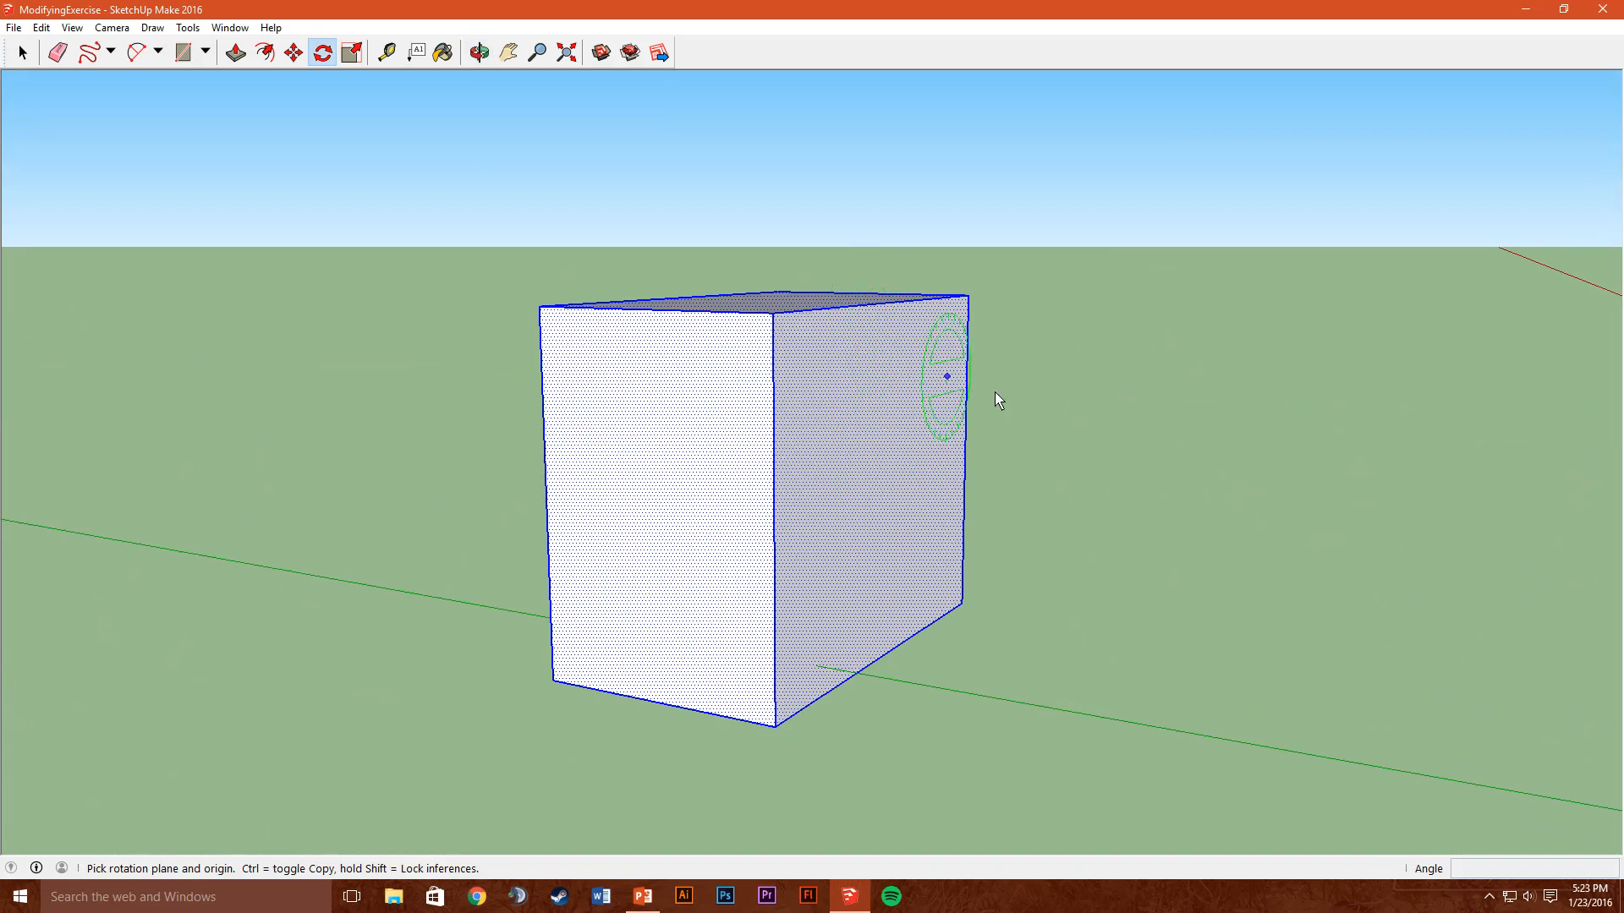
Rotate the whole box 90° about its front face's lower corner, from the vertical edge to horizontal, so it lies on its side
middle_drag(998, 400, 507, 399)
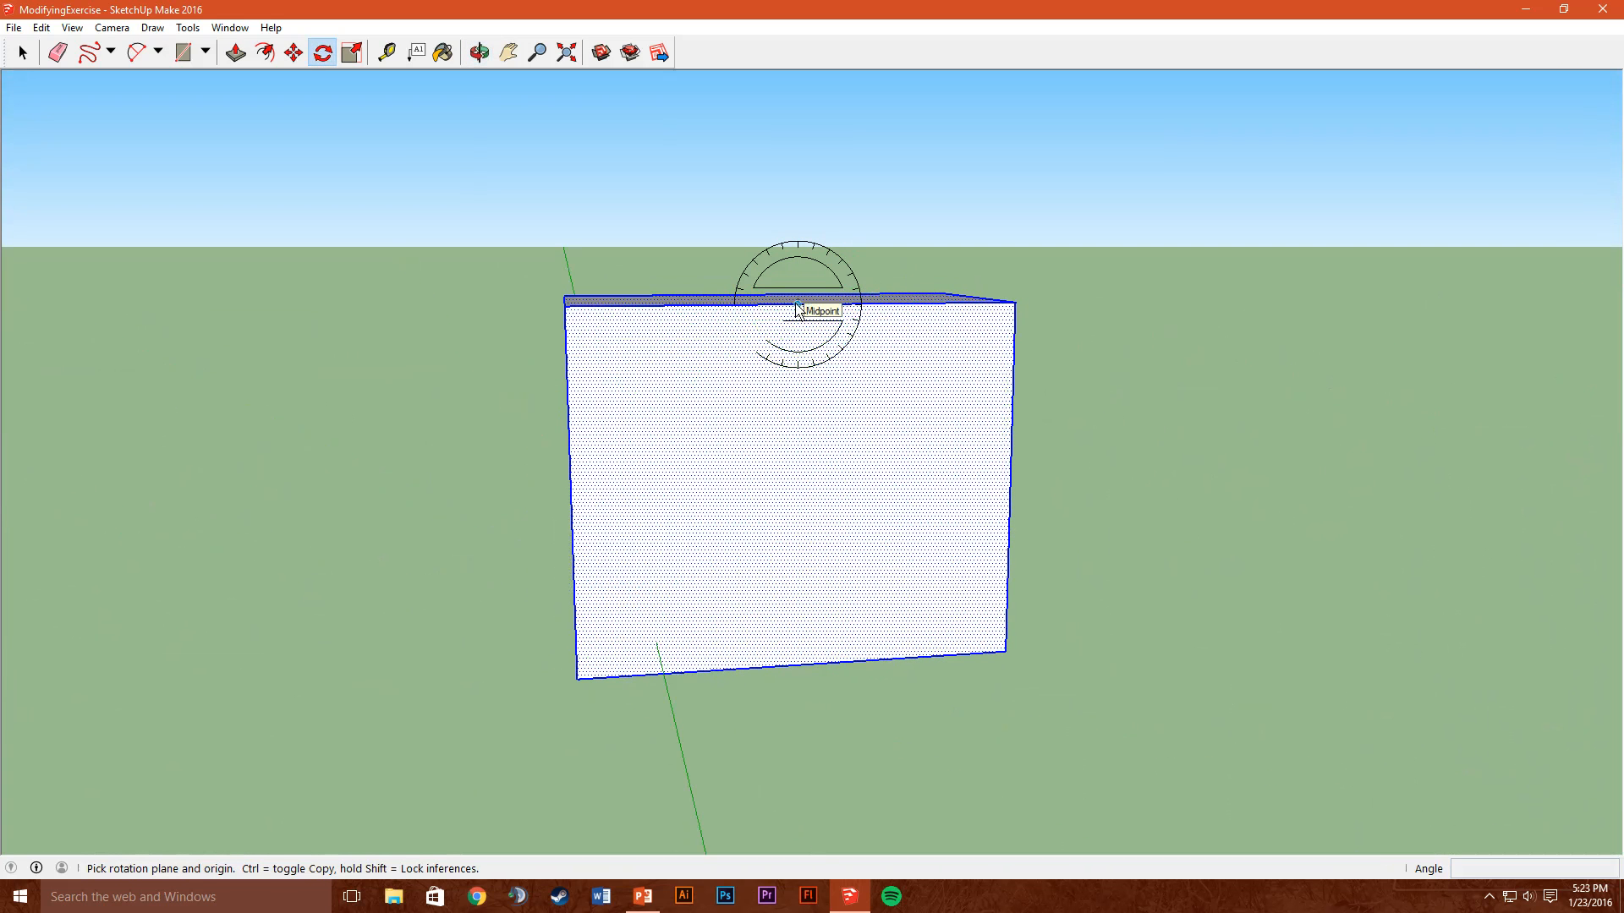
middle_drag(794, 326, 931, 651)
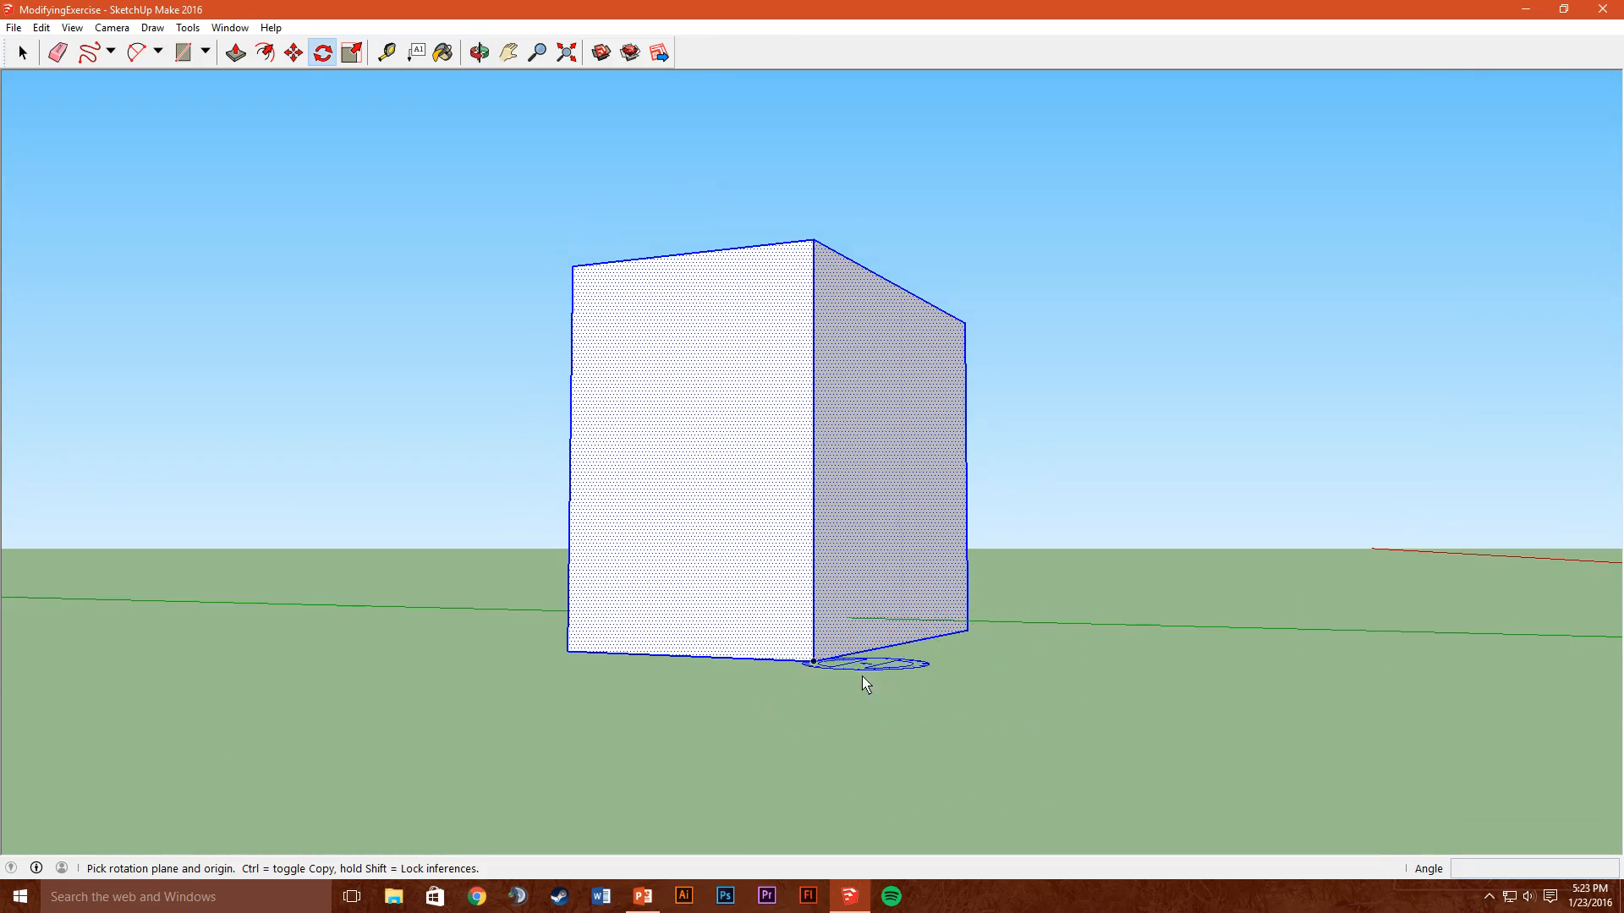
middle_drag(947, 639, 870, 652)
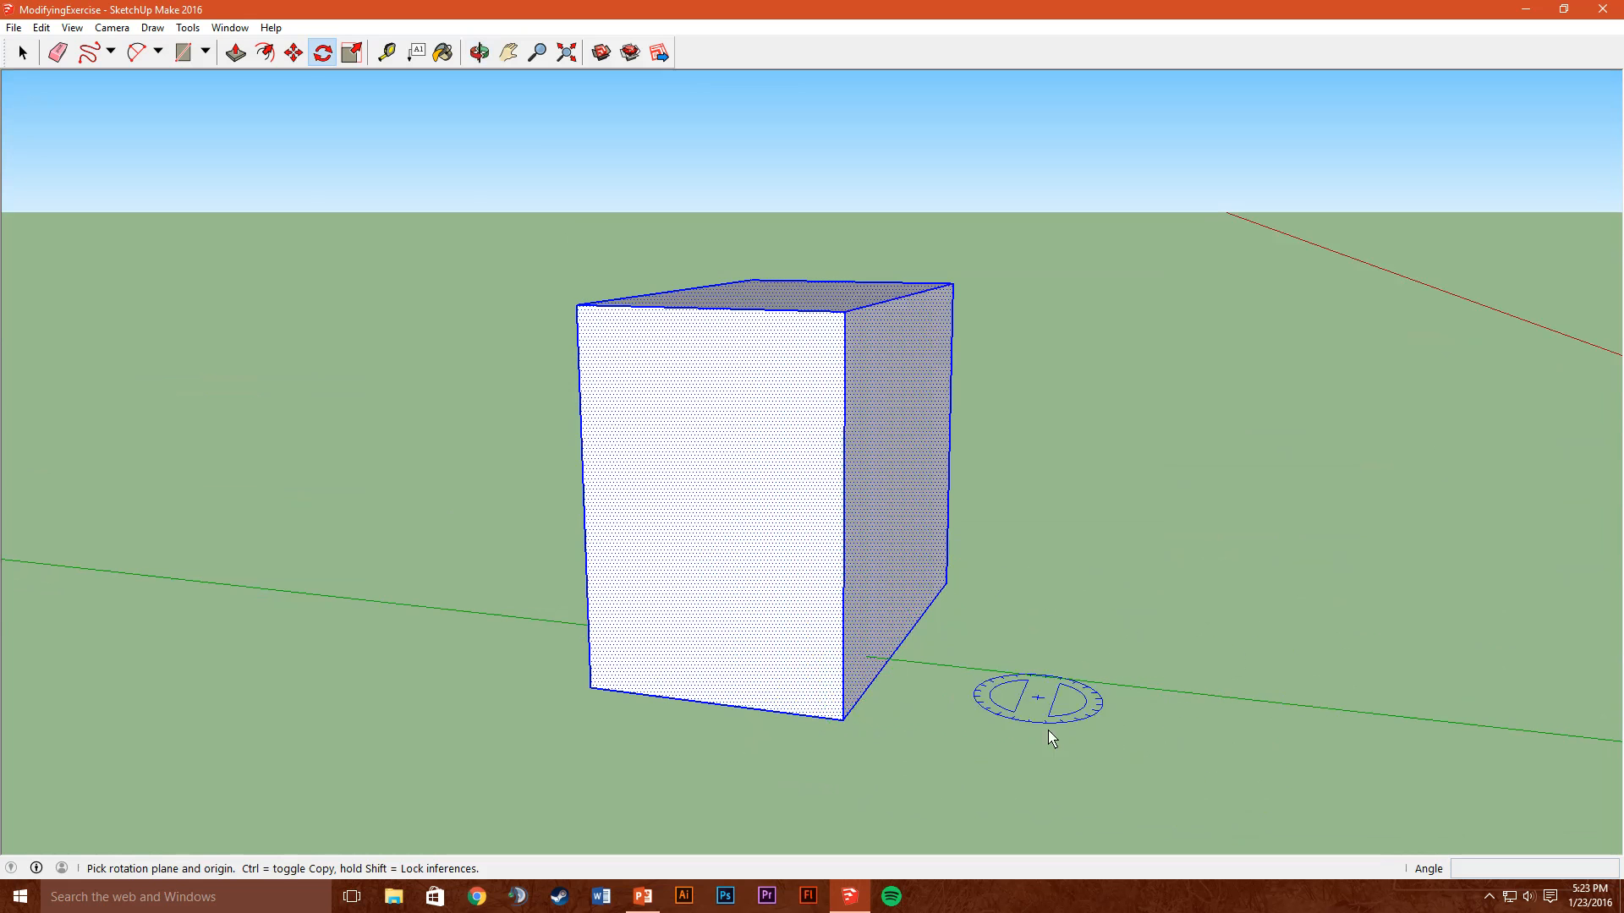
middle_drag(1048, 738, 888, 681)
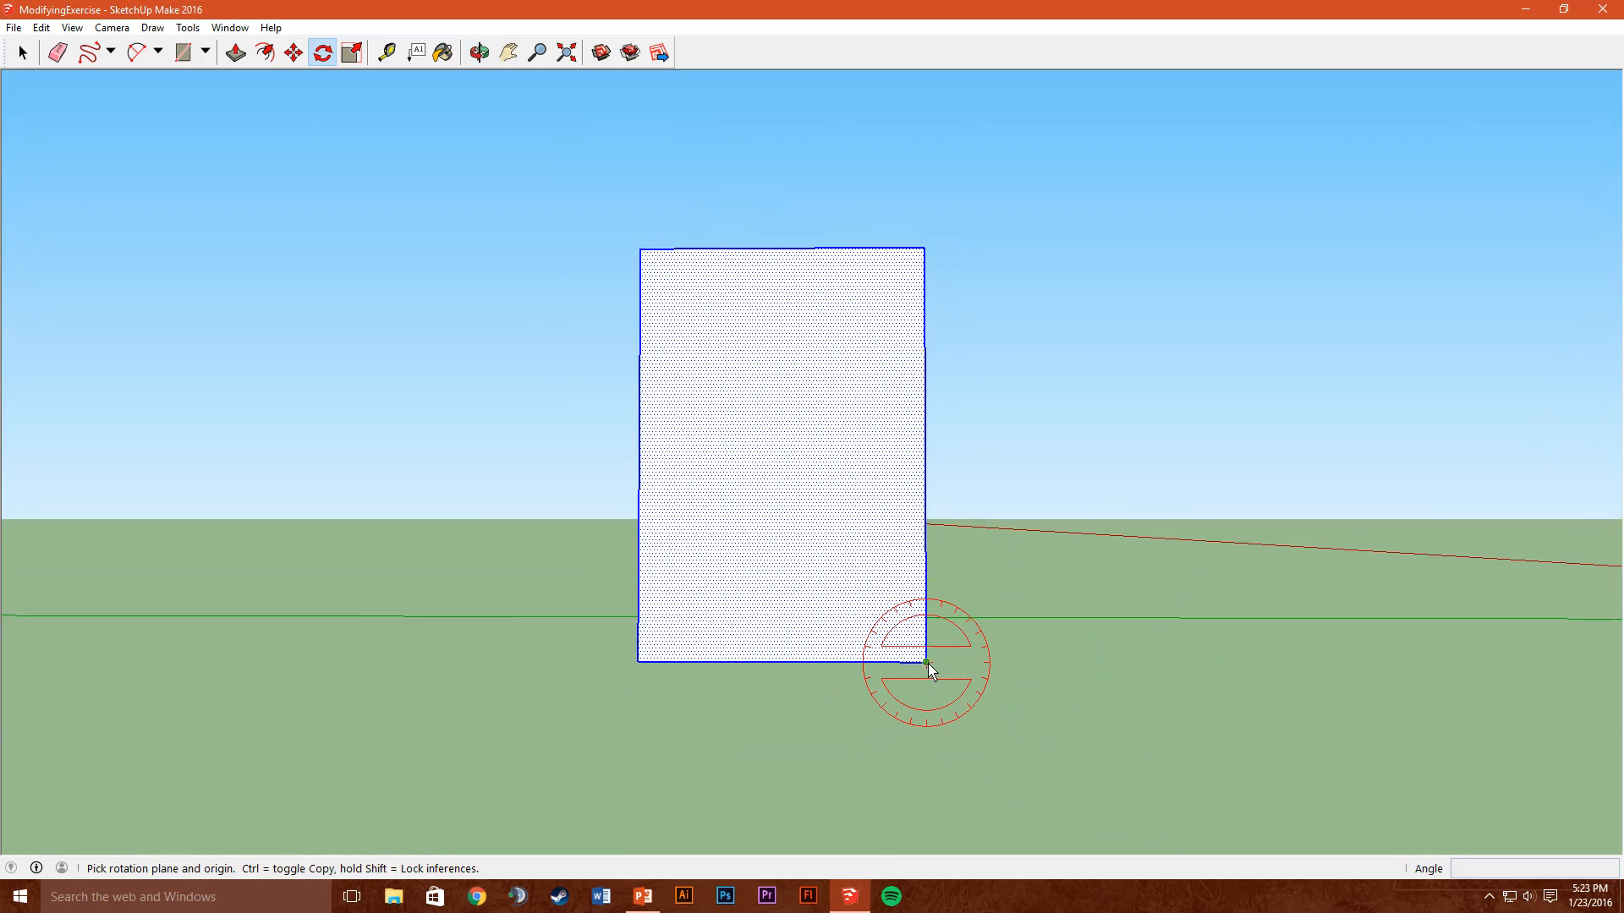
click(926, 663)
click(924, 179)
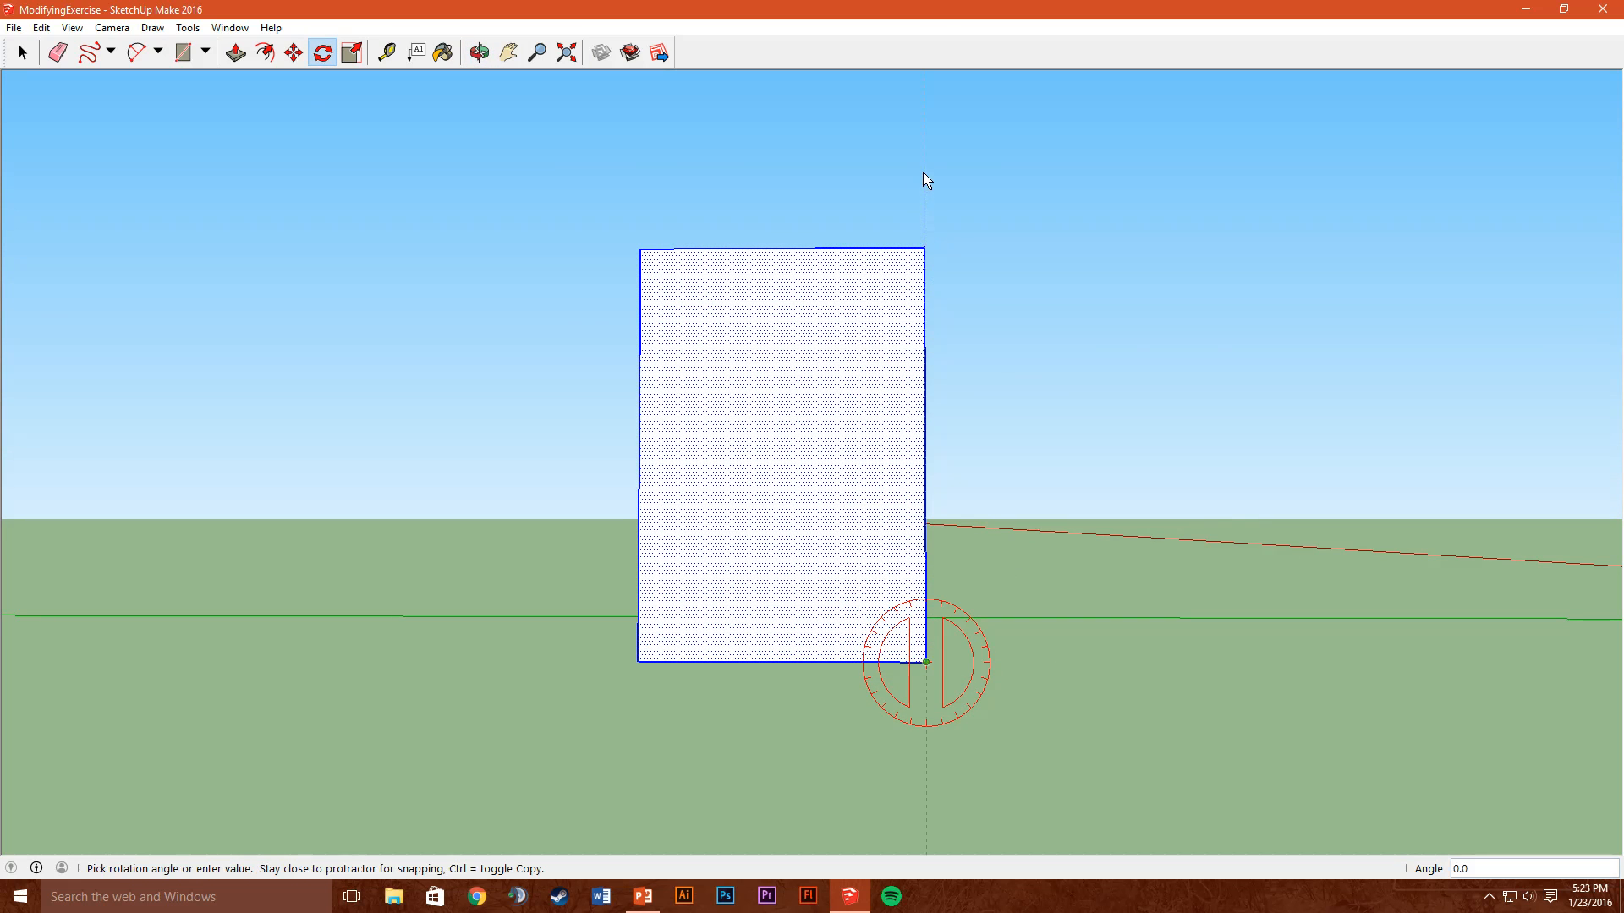
click(1440, 664)
middle_drag(1439, 663, 651, 538)
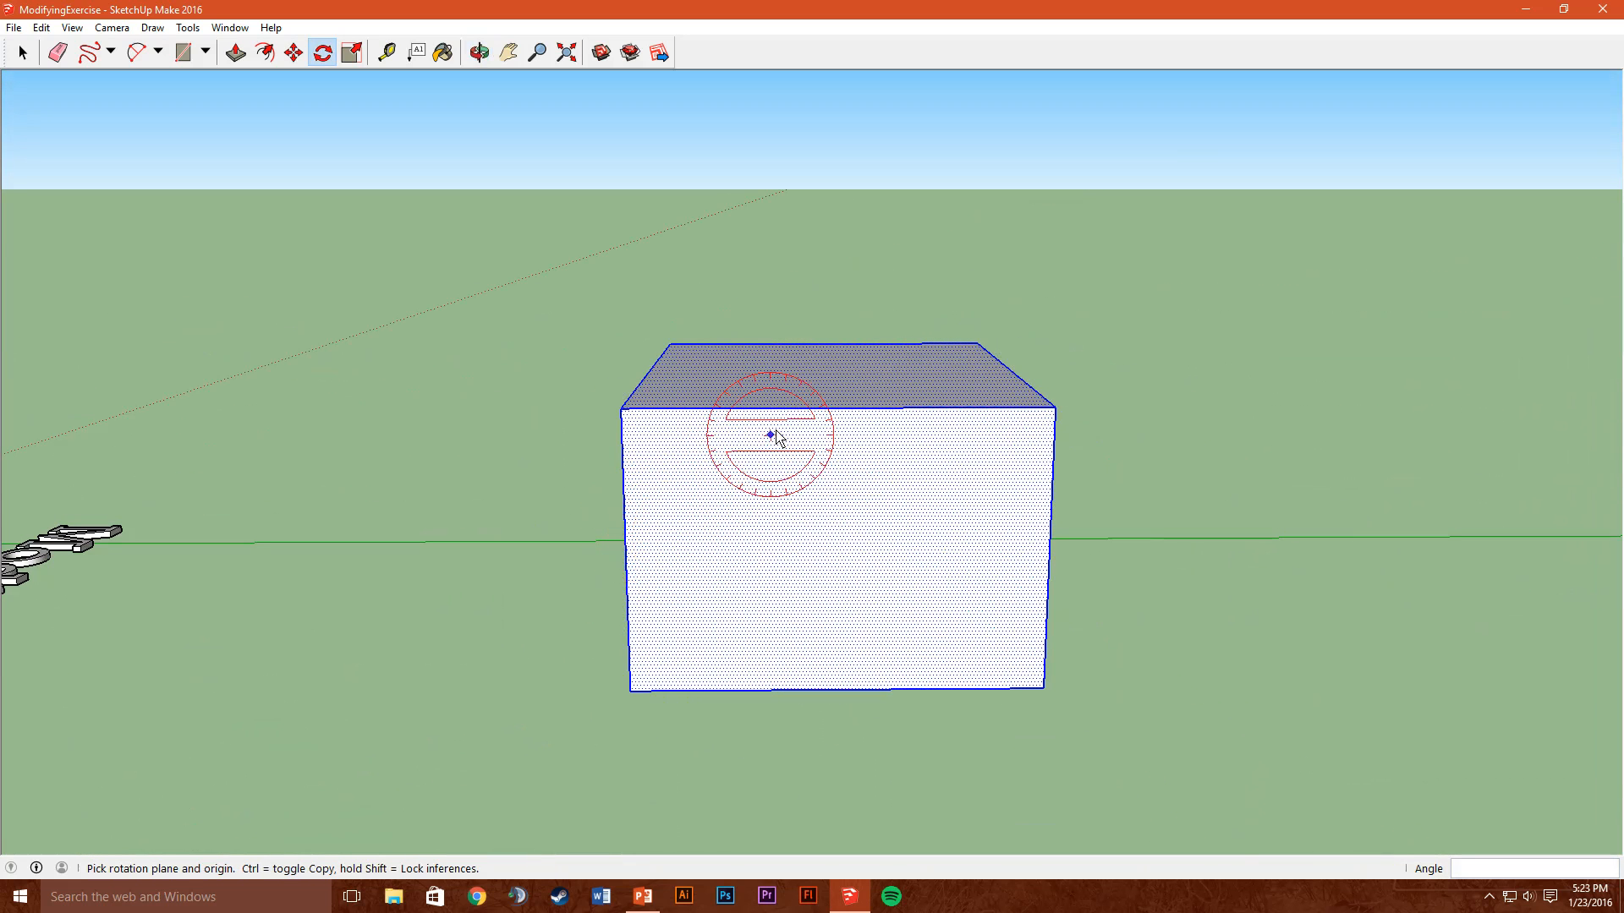
Clear the box's selection and try scaling only its top face larger and smaller from one corner, cancelling both attempts
middle_drag(759, 453, 54, 108)
click(23, 52)
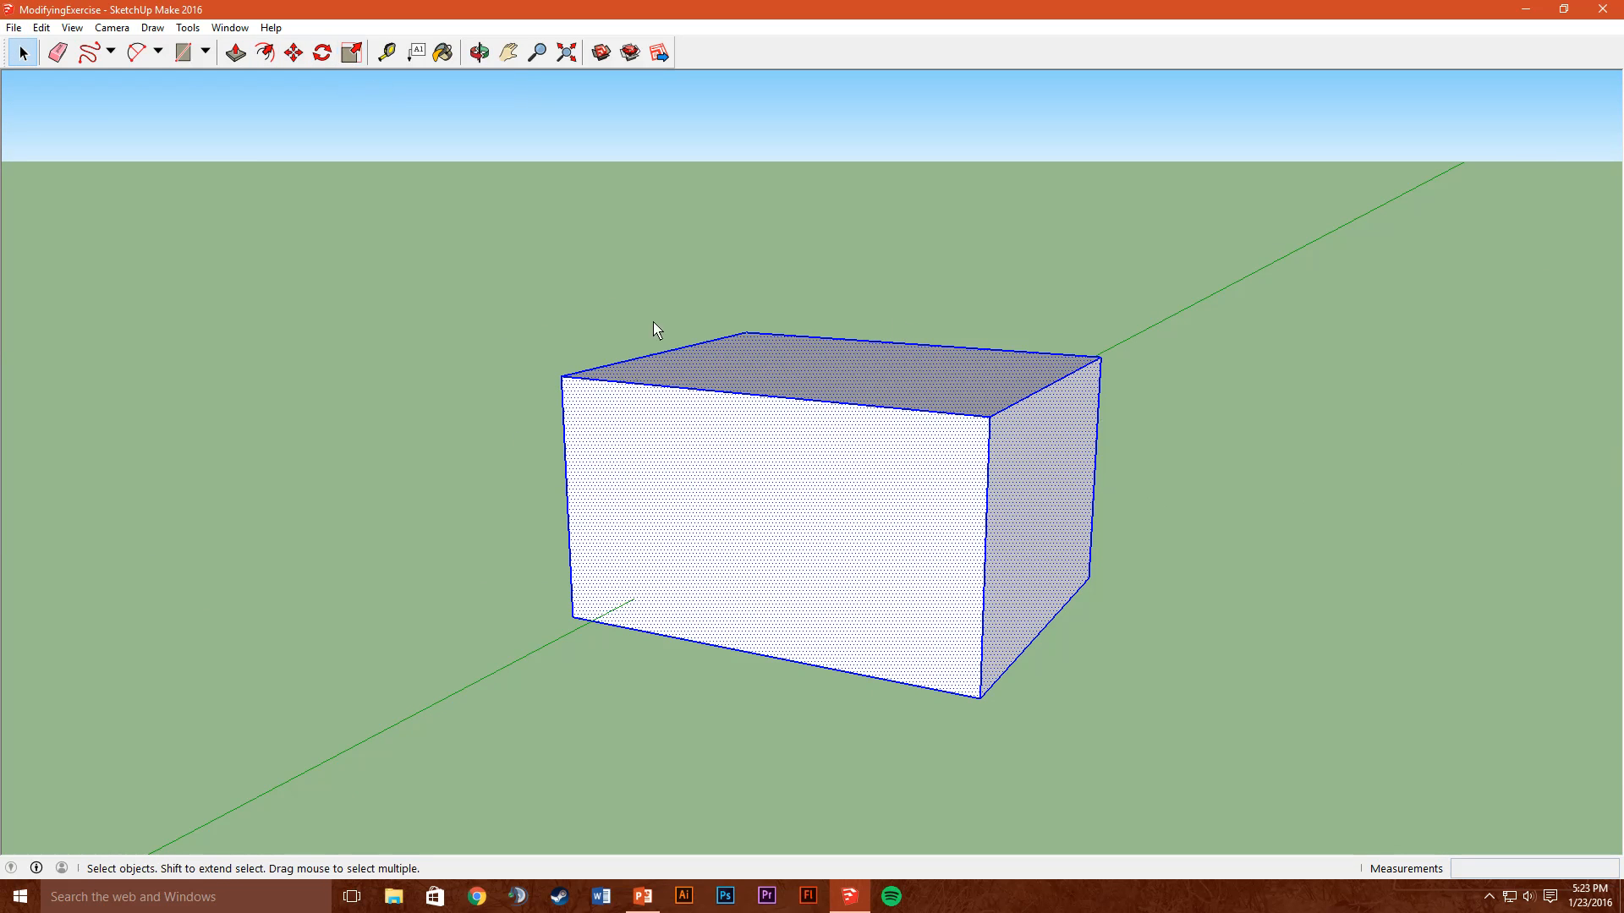
click(232, 244)
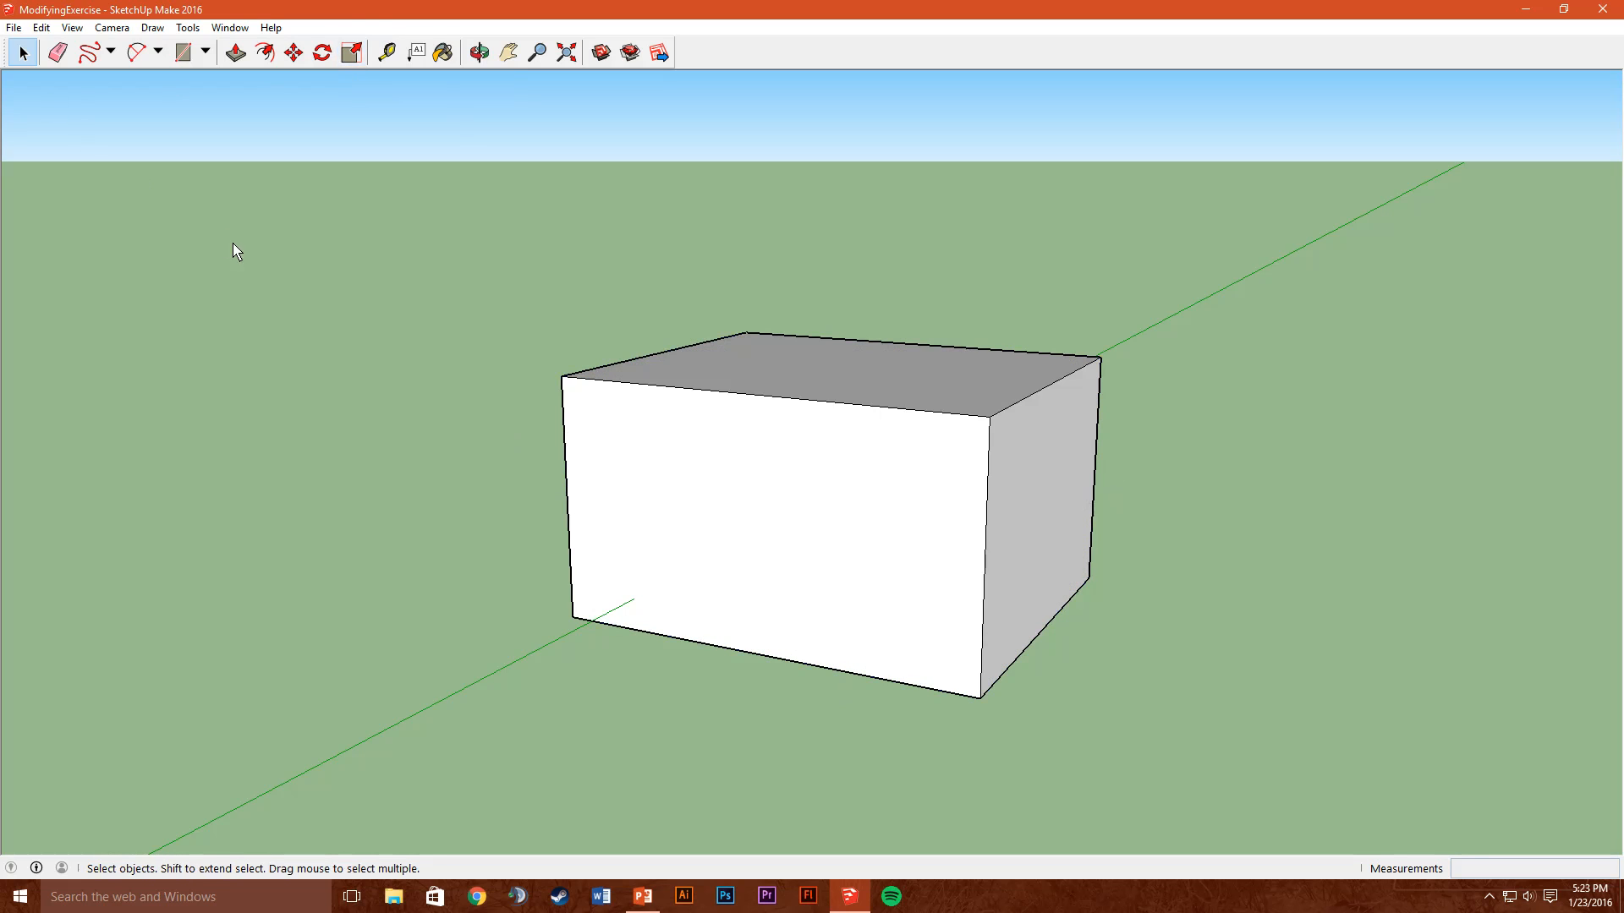
click(346, 61)
click(831, 367)
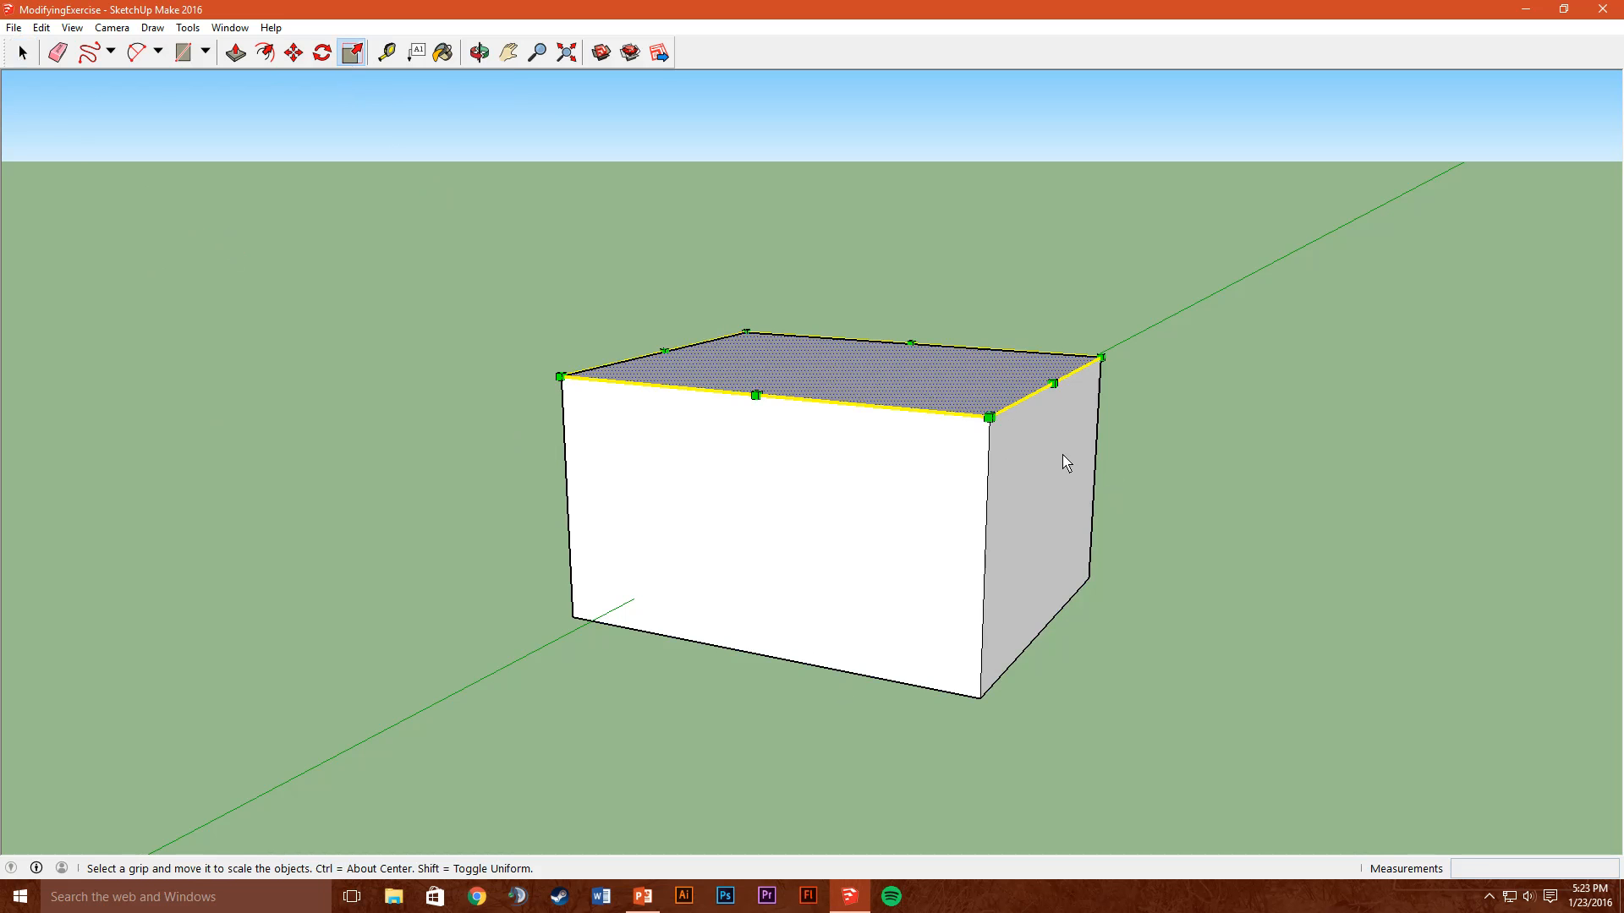
middle_drag(987, 423, 1030, 647)
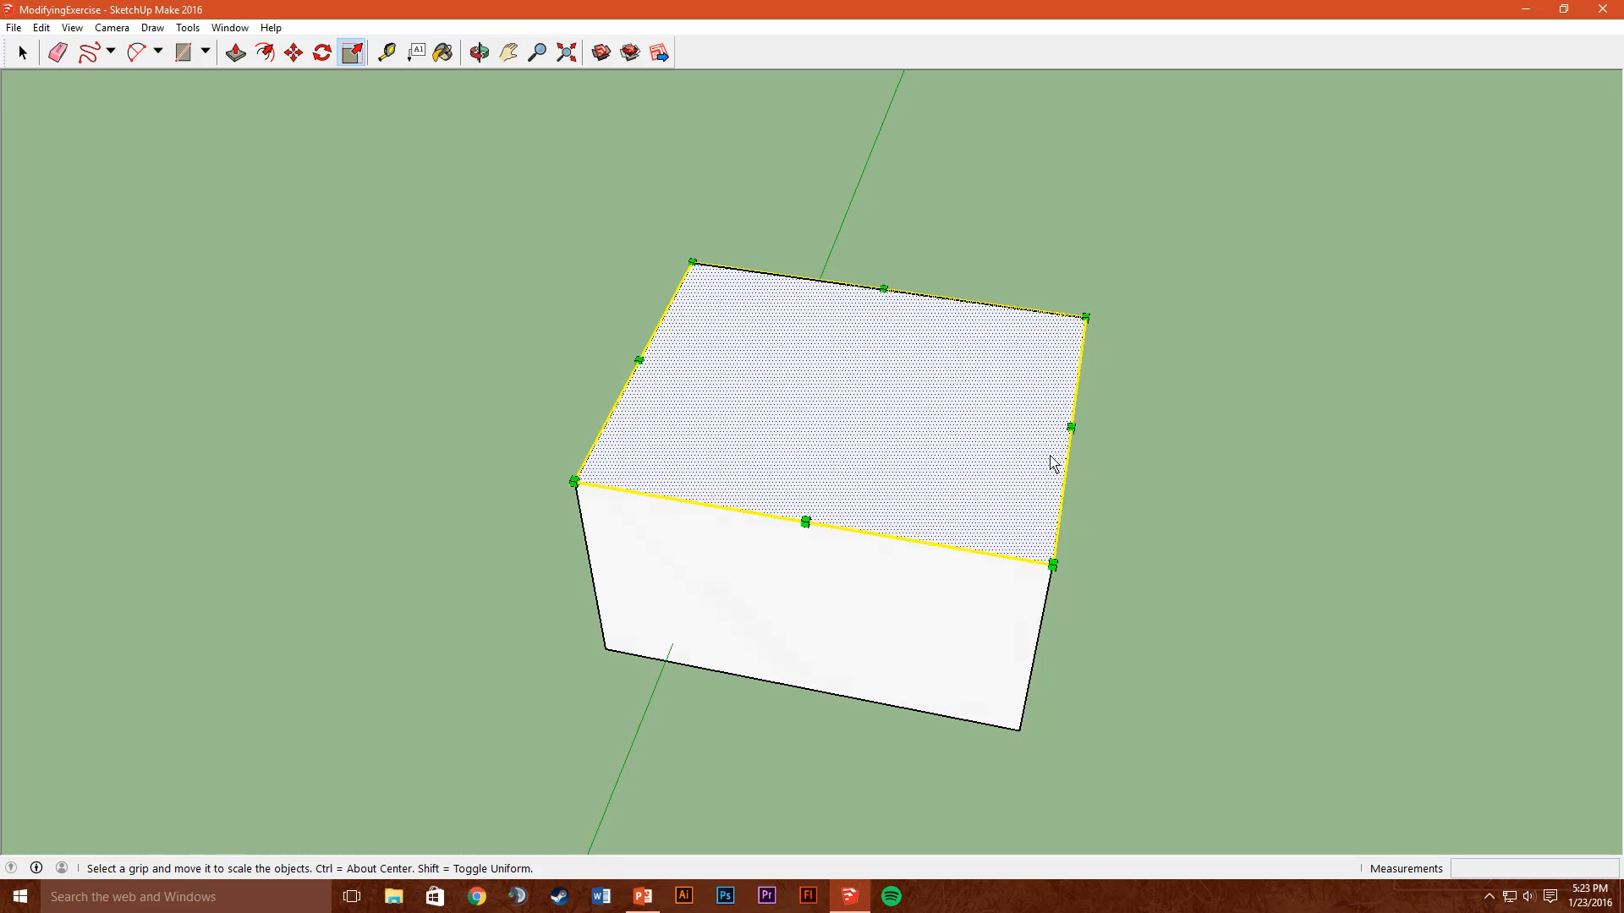
drag(1052, 564, 1367, 810)
key(Escape)
drag(1052, 564, 743, 308)
key(Escape)
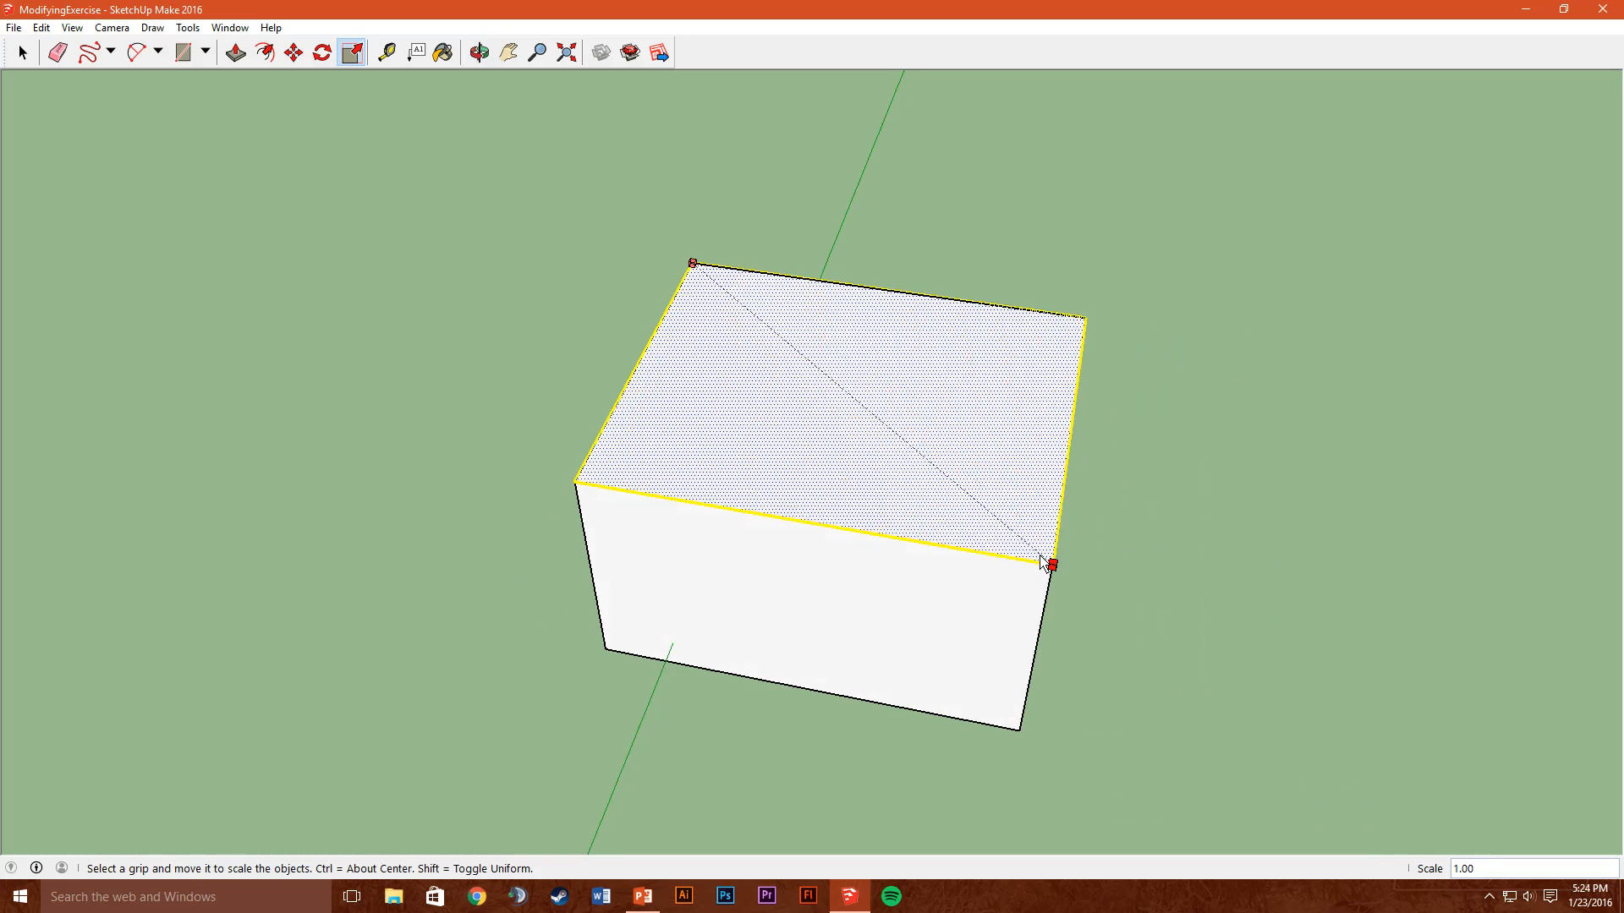
Enlarge the box's top face from a corner, scale it down by 0.19 about the opposite corner, and undo both scalings
drag(1040, 556, 1289, 761)
middle_drag(1200, 738, 497, 635)
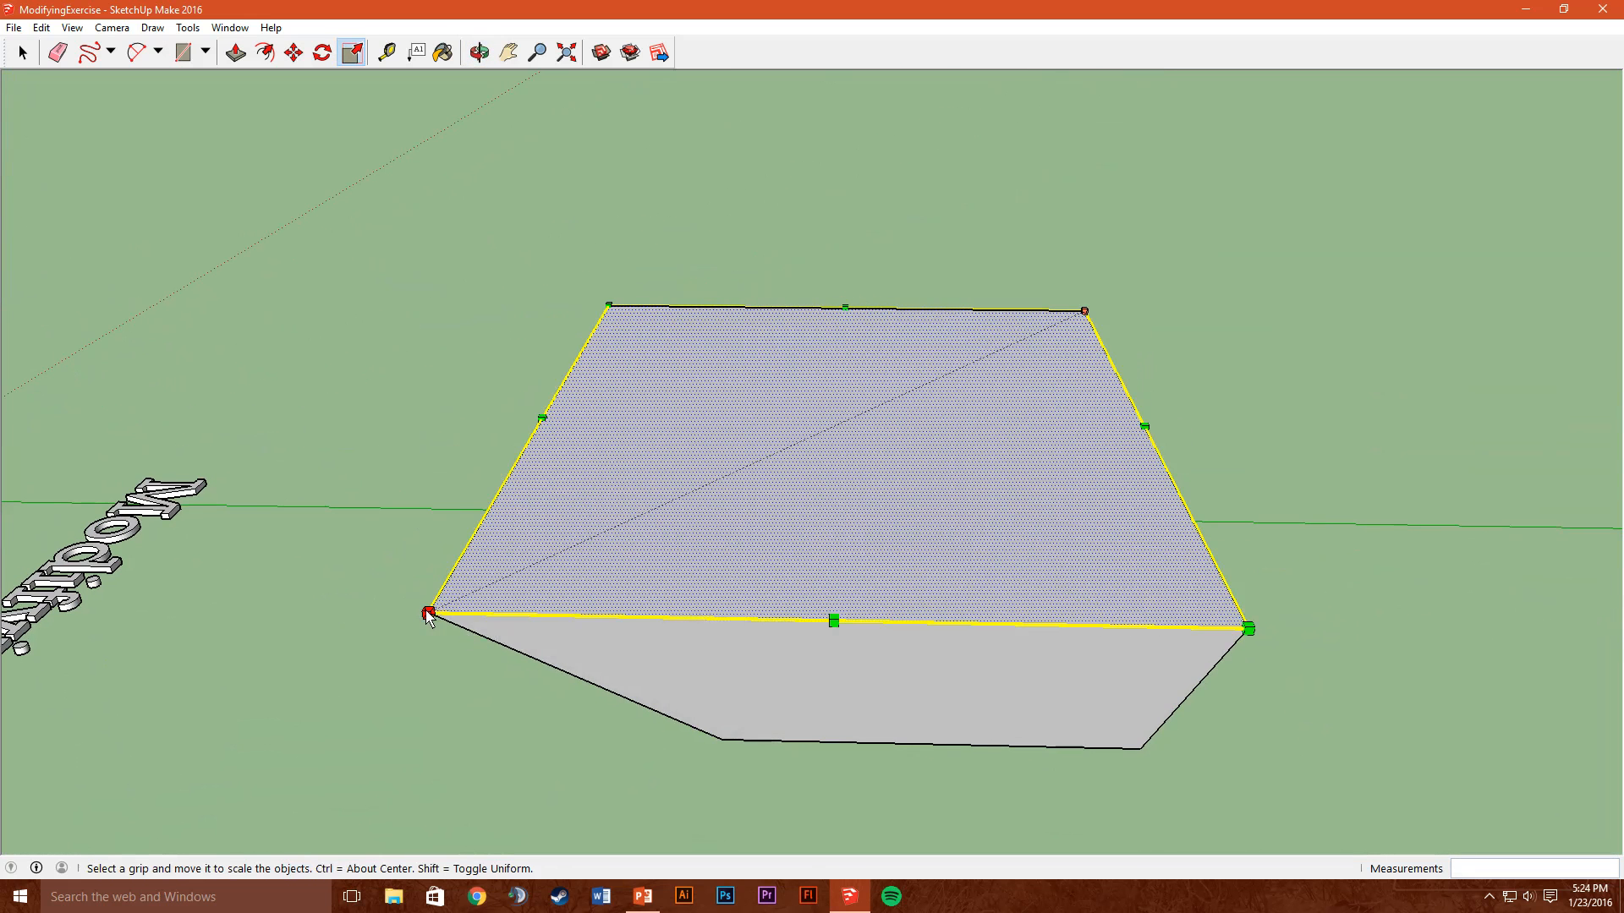
drag(429, 617, 1020, 380)
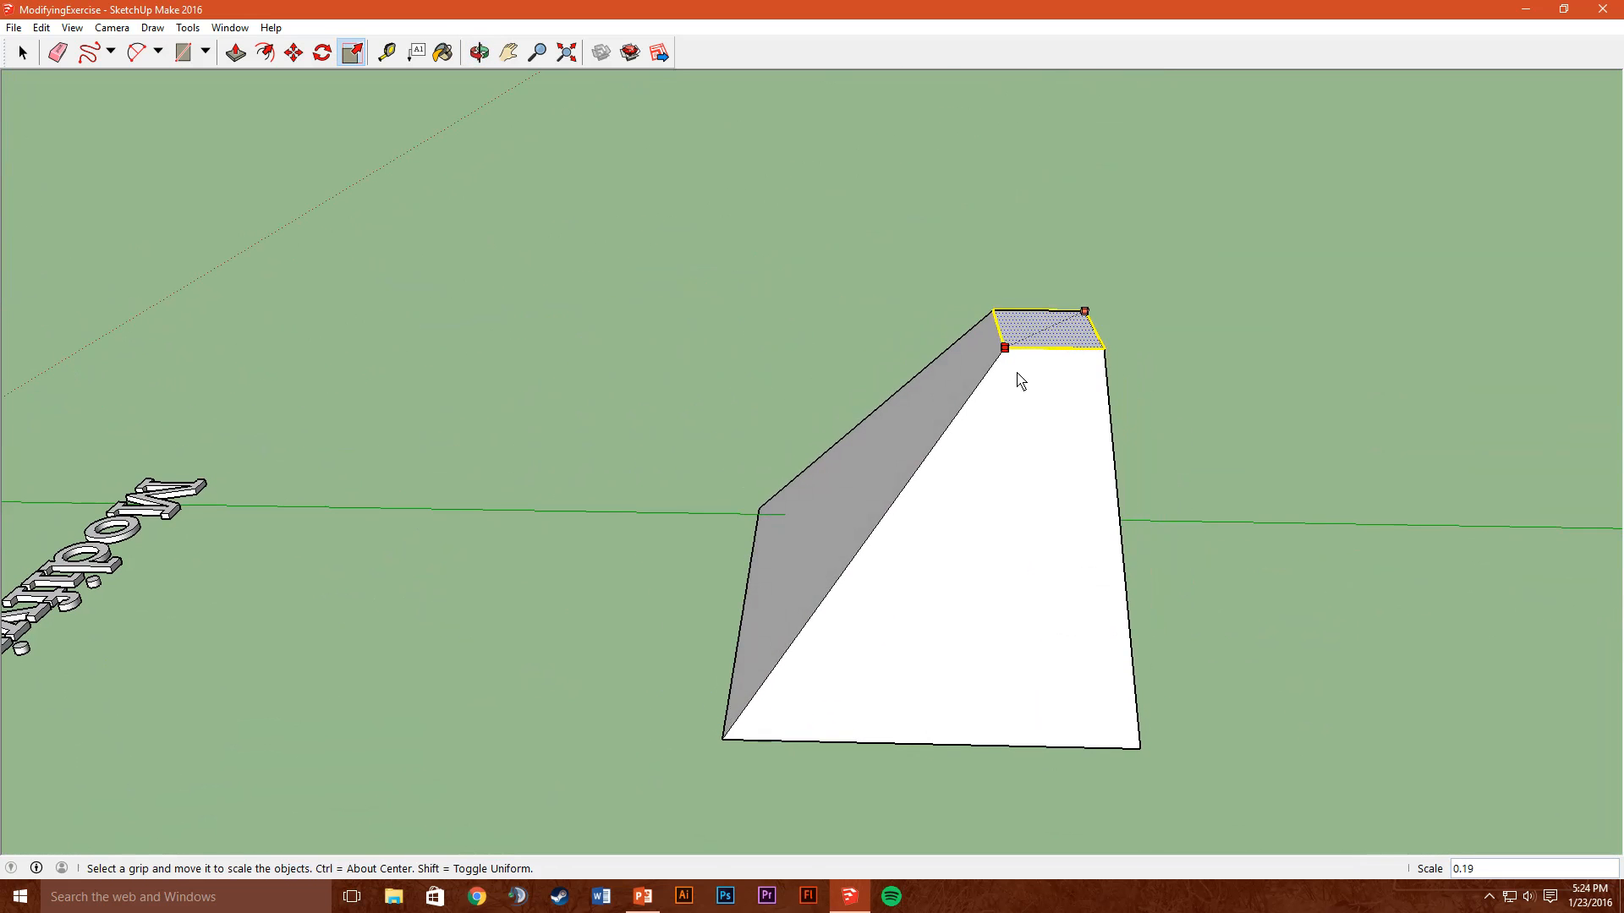
middle_drag(1021, 381, 619, 465)
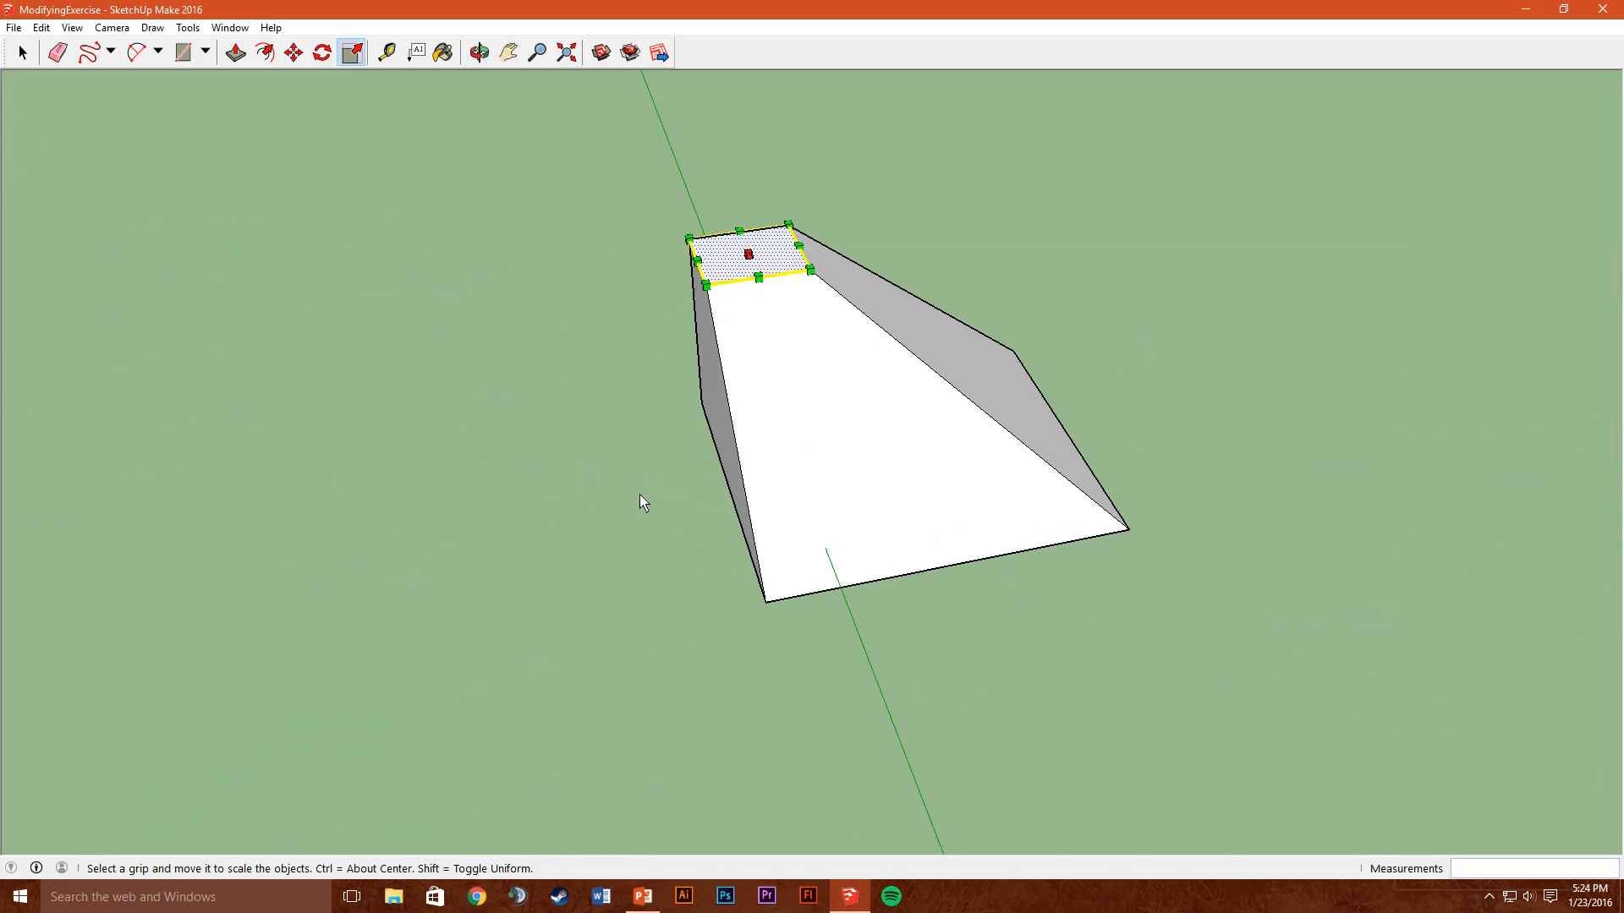
key(ctrl+z)
key(ctrl+z)
Select the whole box and scale it larger along the green axis, by 1.50 along blue and by 1.42 along red
middle_drag(706, 554, 272, 134)
click(22, 52)
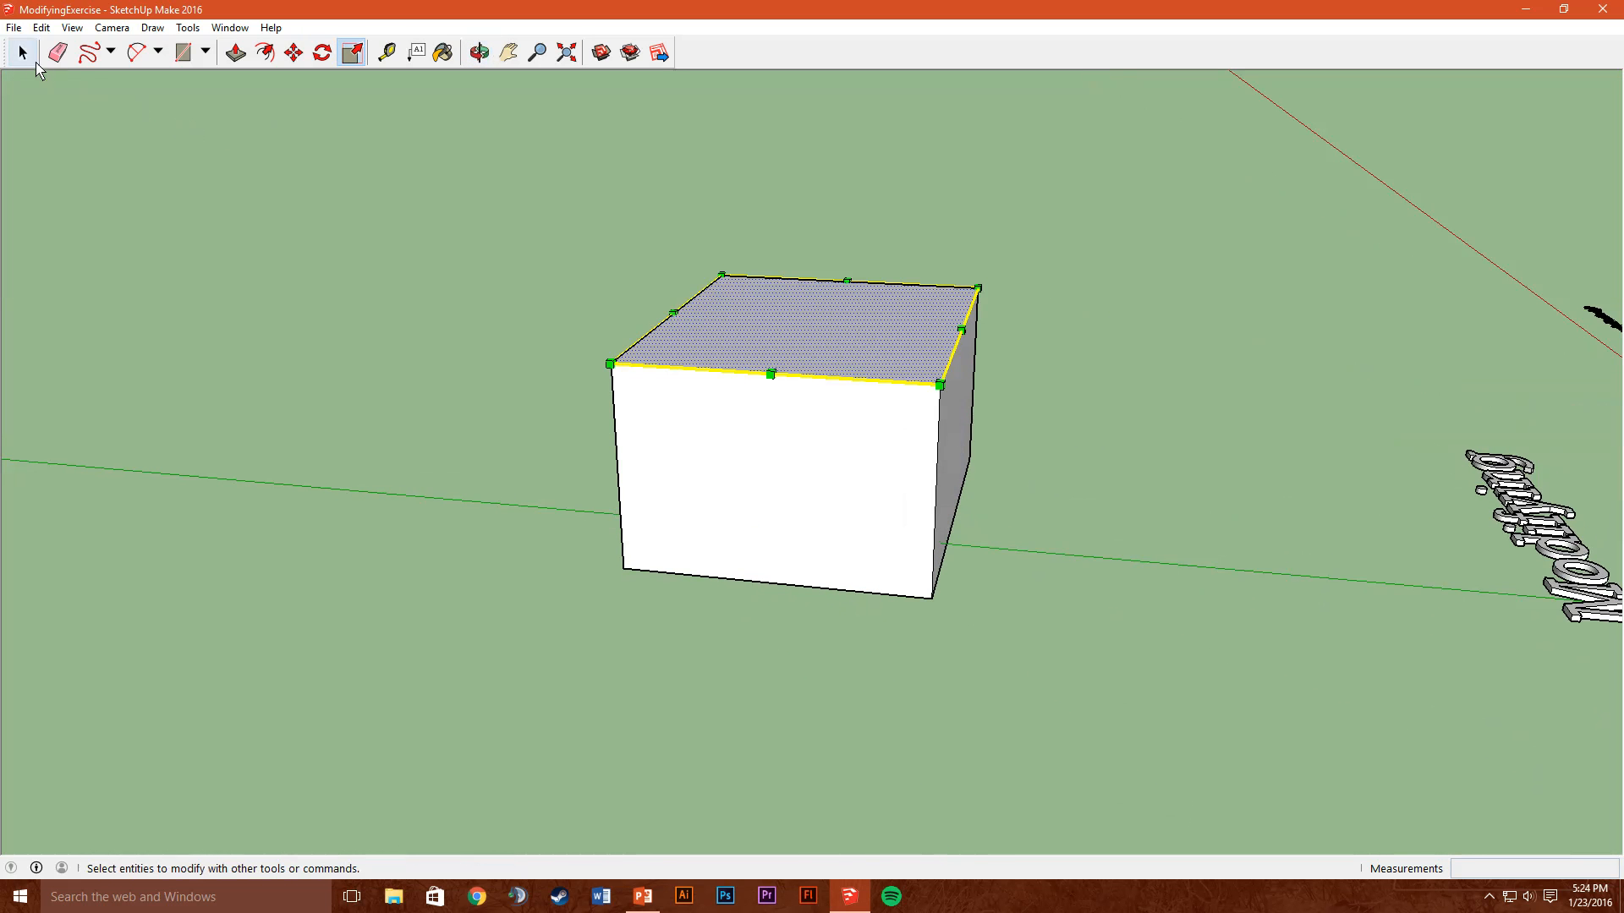
click(349, 301)
drag(407, 149, 1143, 729)
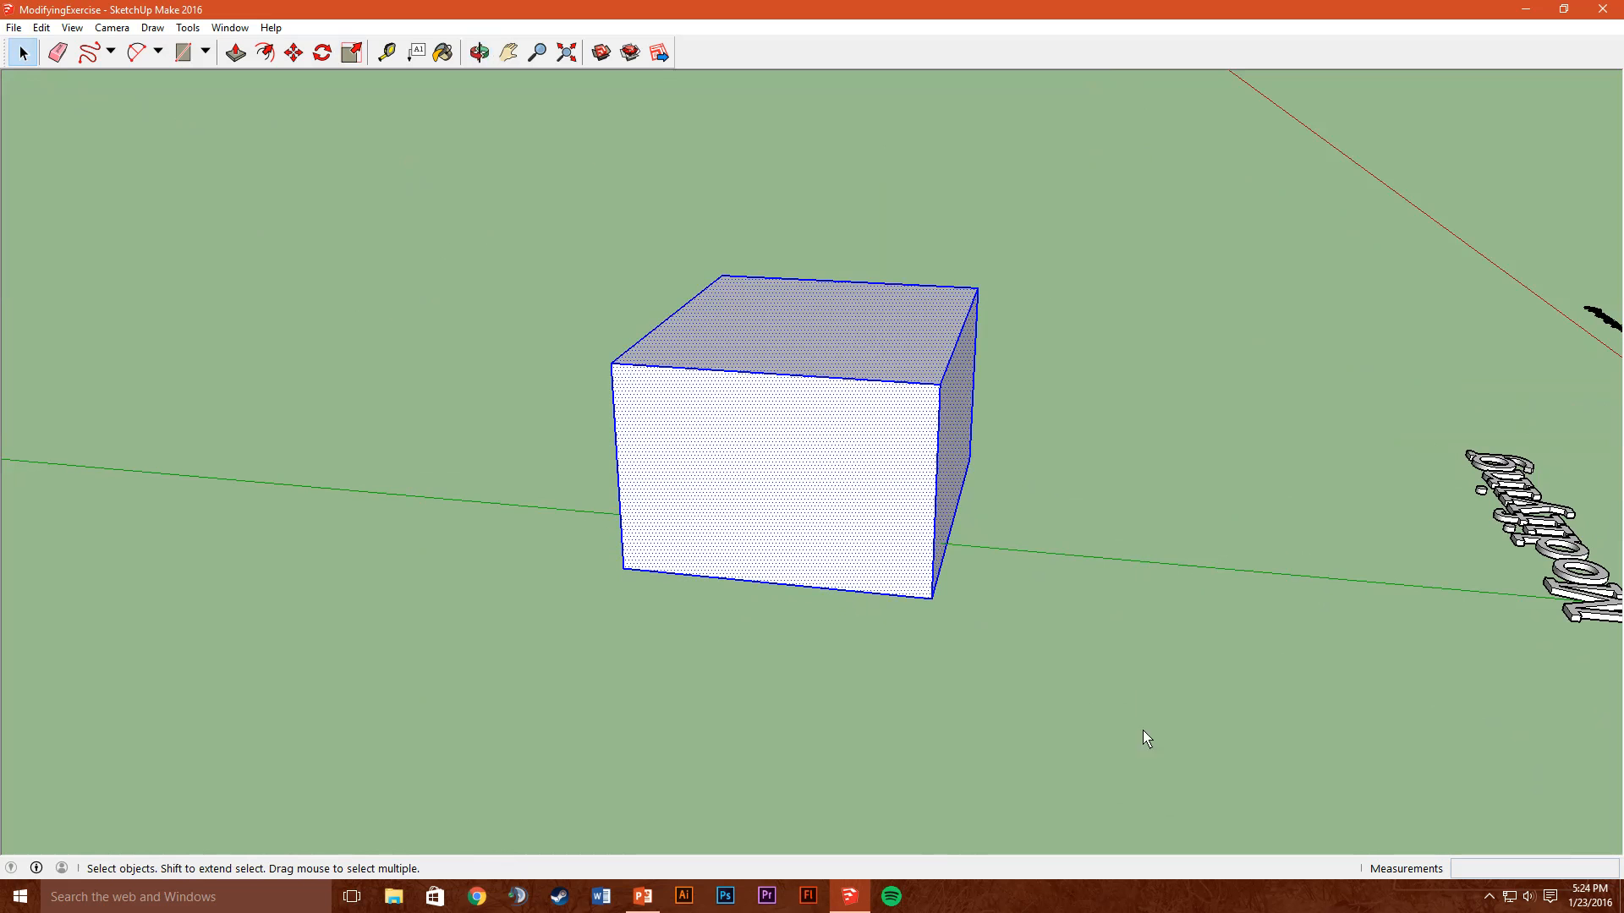
click(351, 54)
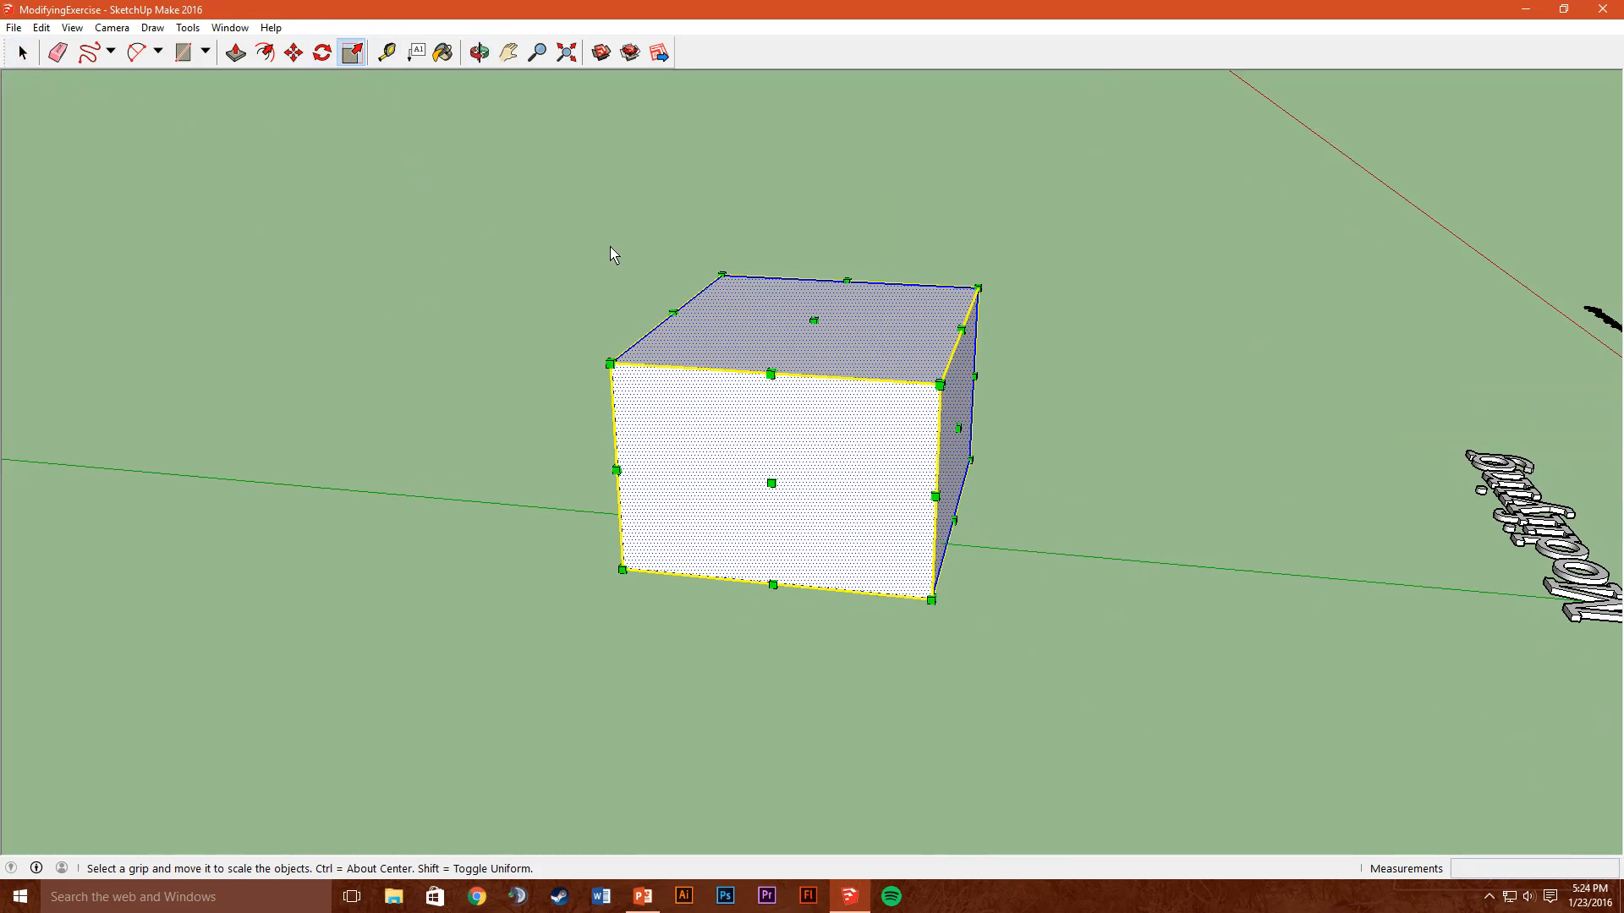
middle_drag(934, 511, 900, 471)
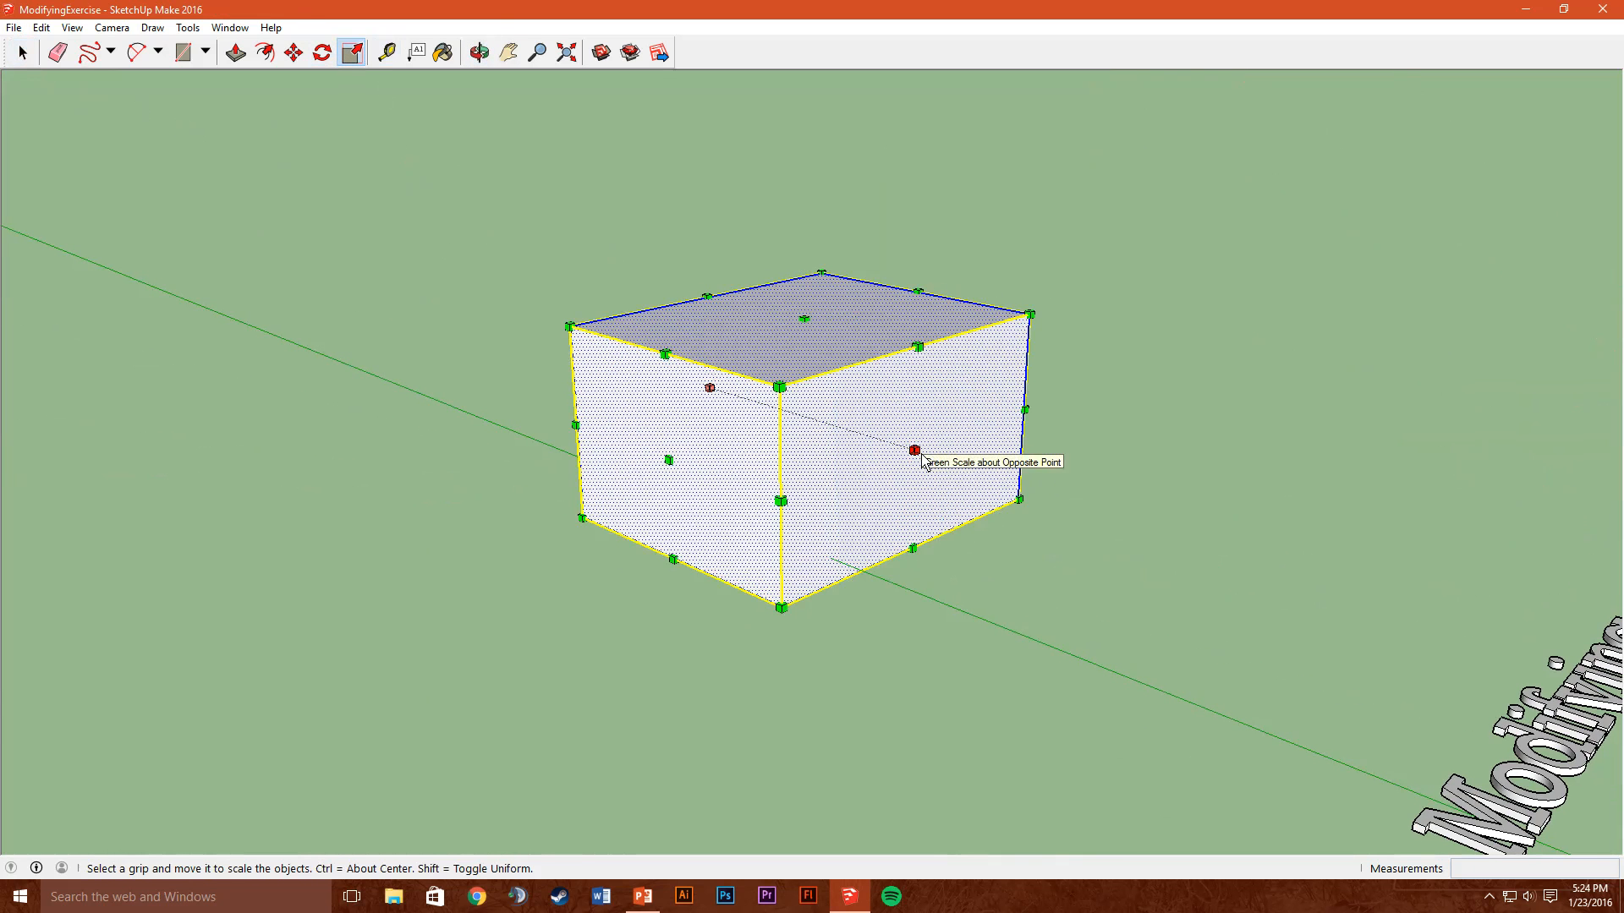
drag(914, 450, 1076, 499)
drag(871, 338, 871, 229)
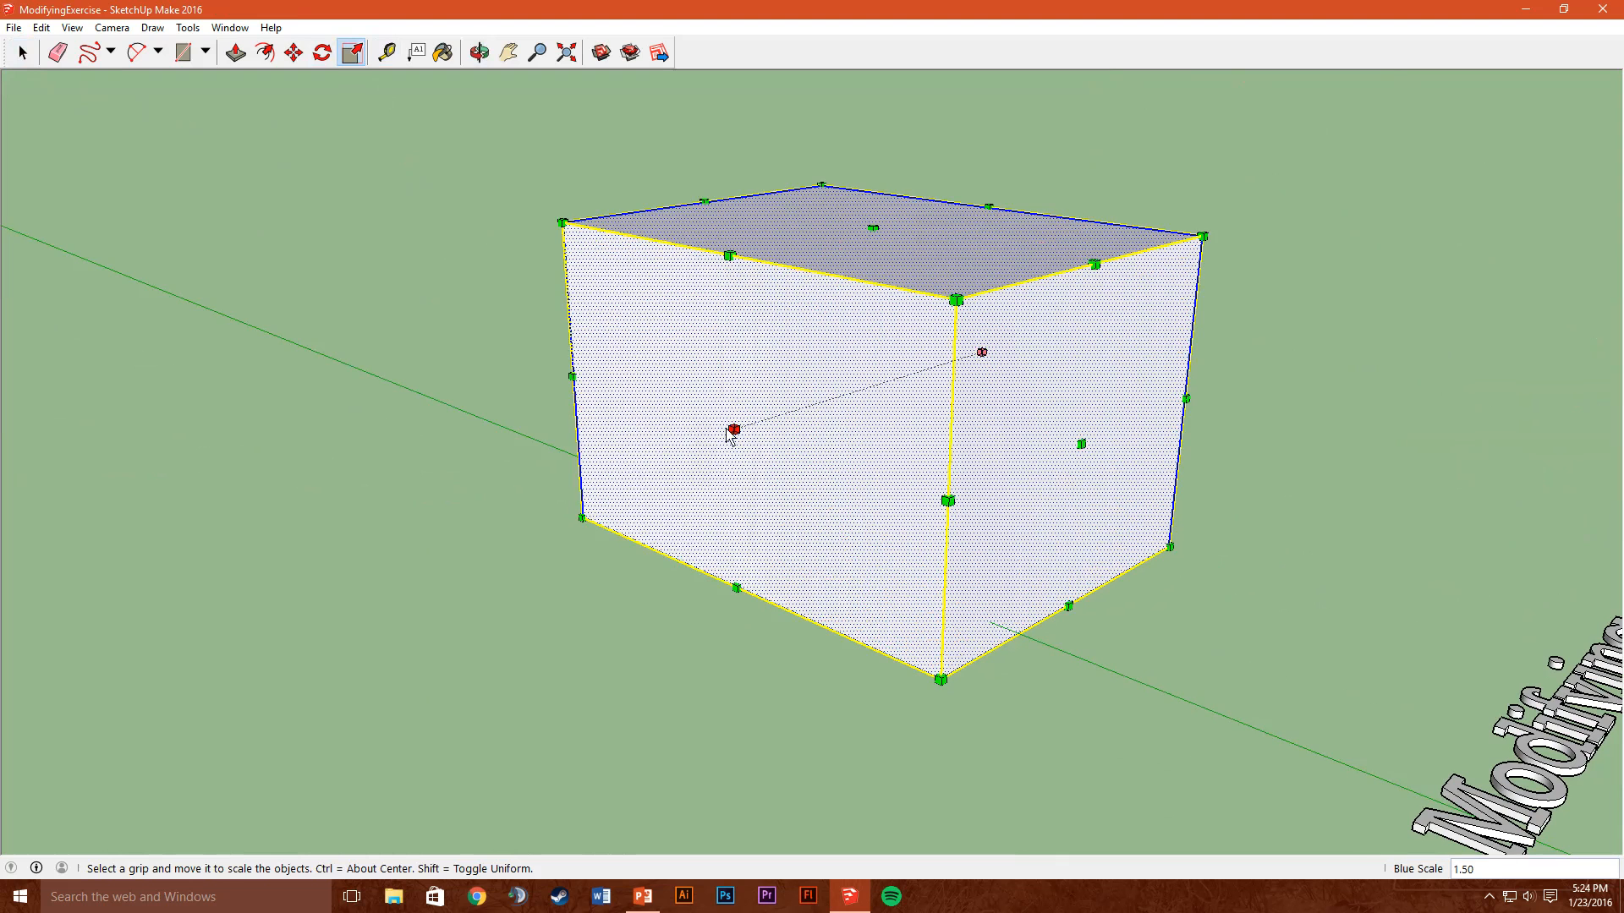
drag(735, 431, 592, 473)
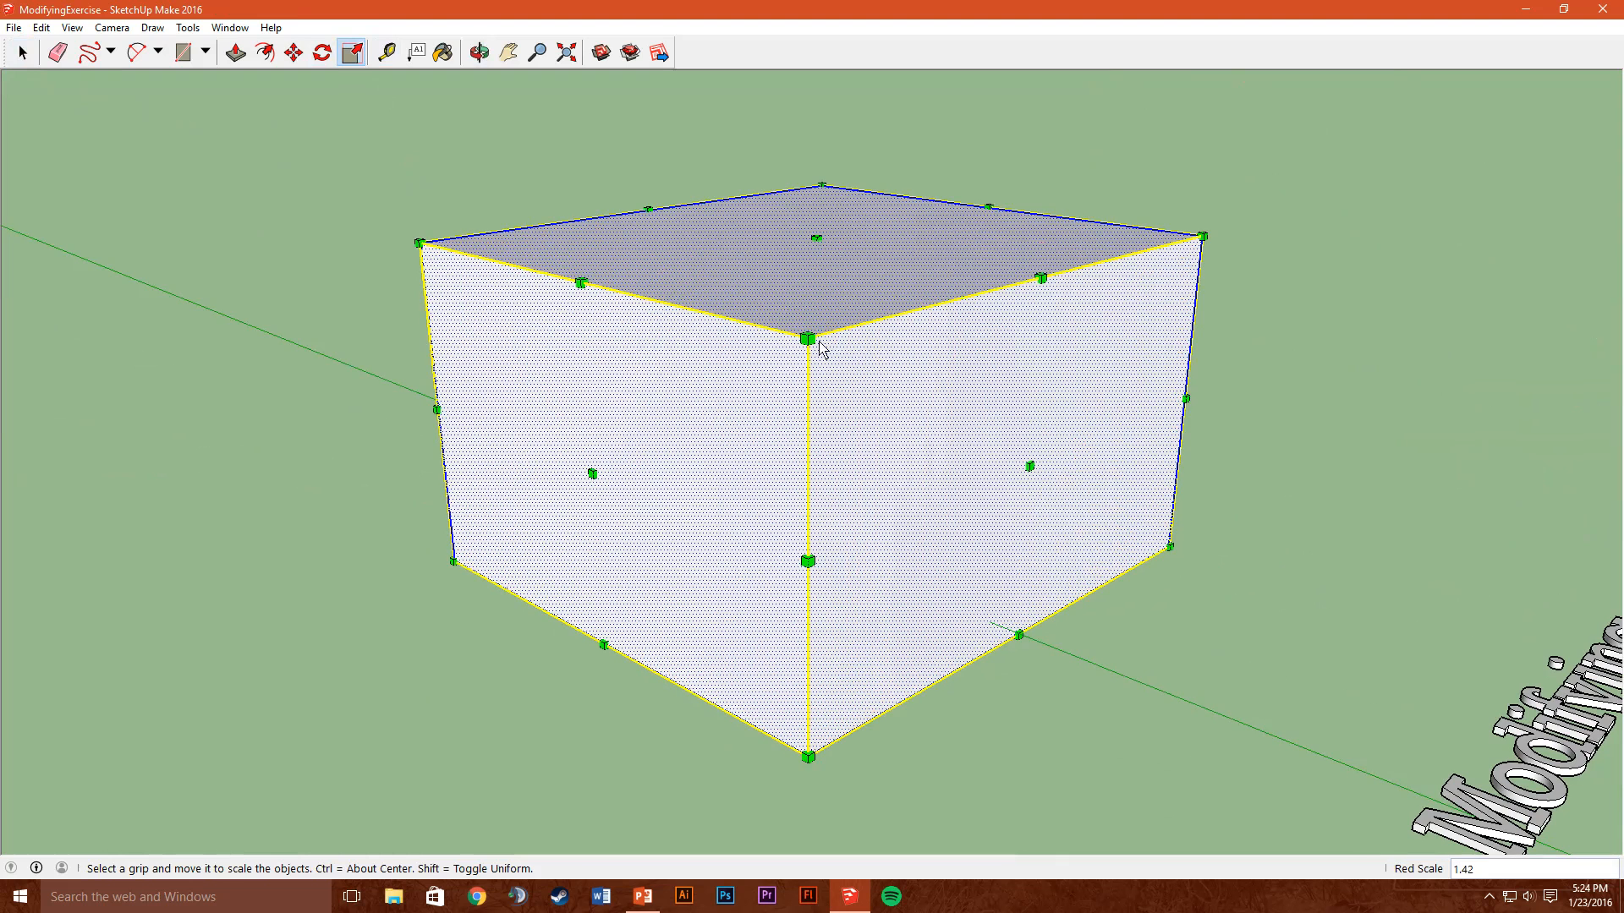
Scale the whole box uniformly about the opposite corner, first smaller and then larger
drag(805, 347, 807, 425)
mouse_move(807, 425)
middle_down()
mouse_move(1101, 398)
mouse_move(782, 414)
middle_up()
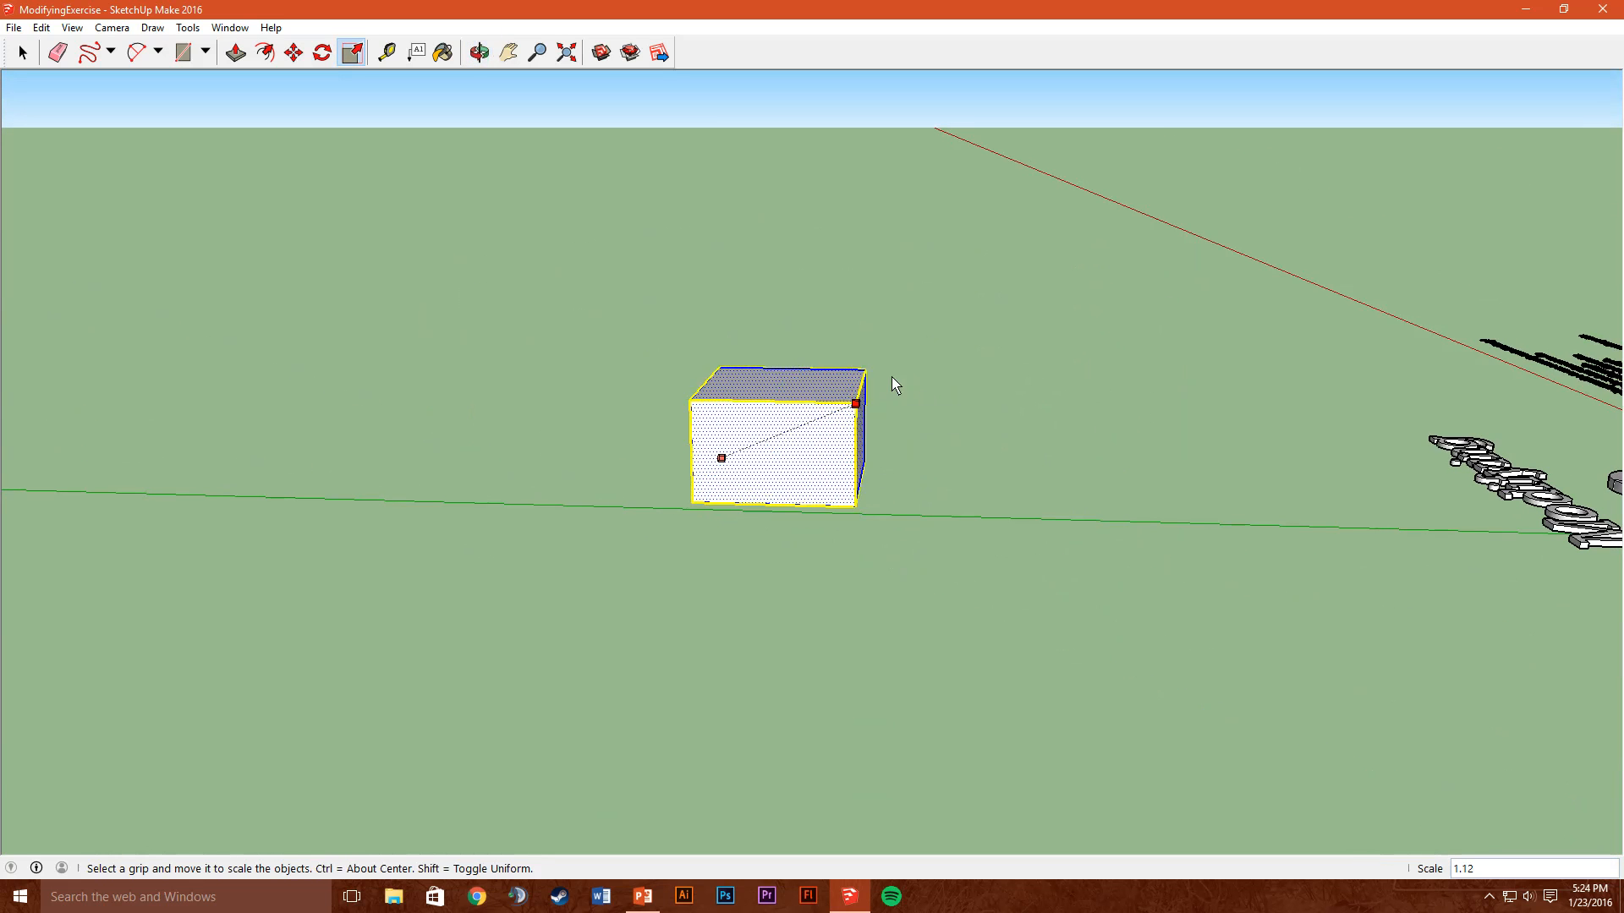
drag(896, 383, 1041, 323)
Stretch the box outward and flatten it from its top edge's midpoint, then scale it uniformly by 0.28 from a corner
middle_drag(837, 330, 668, 331)
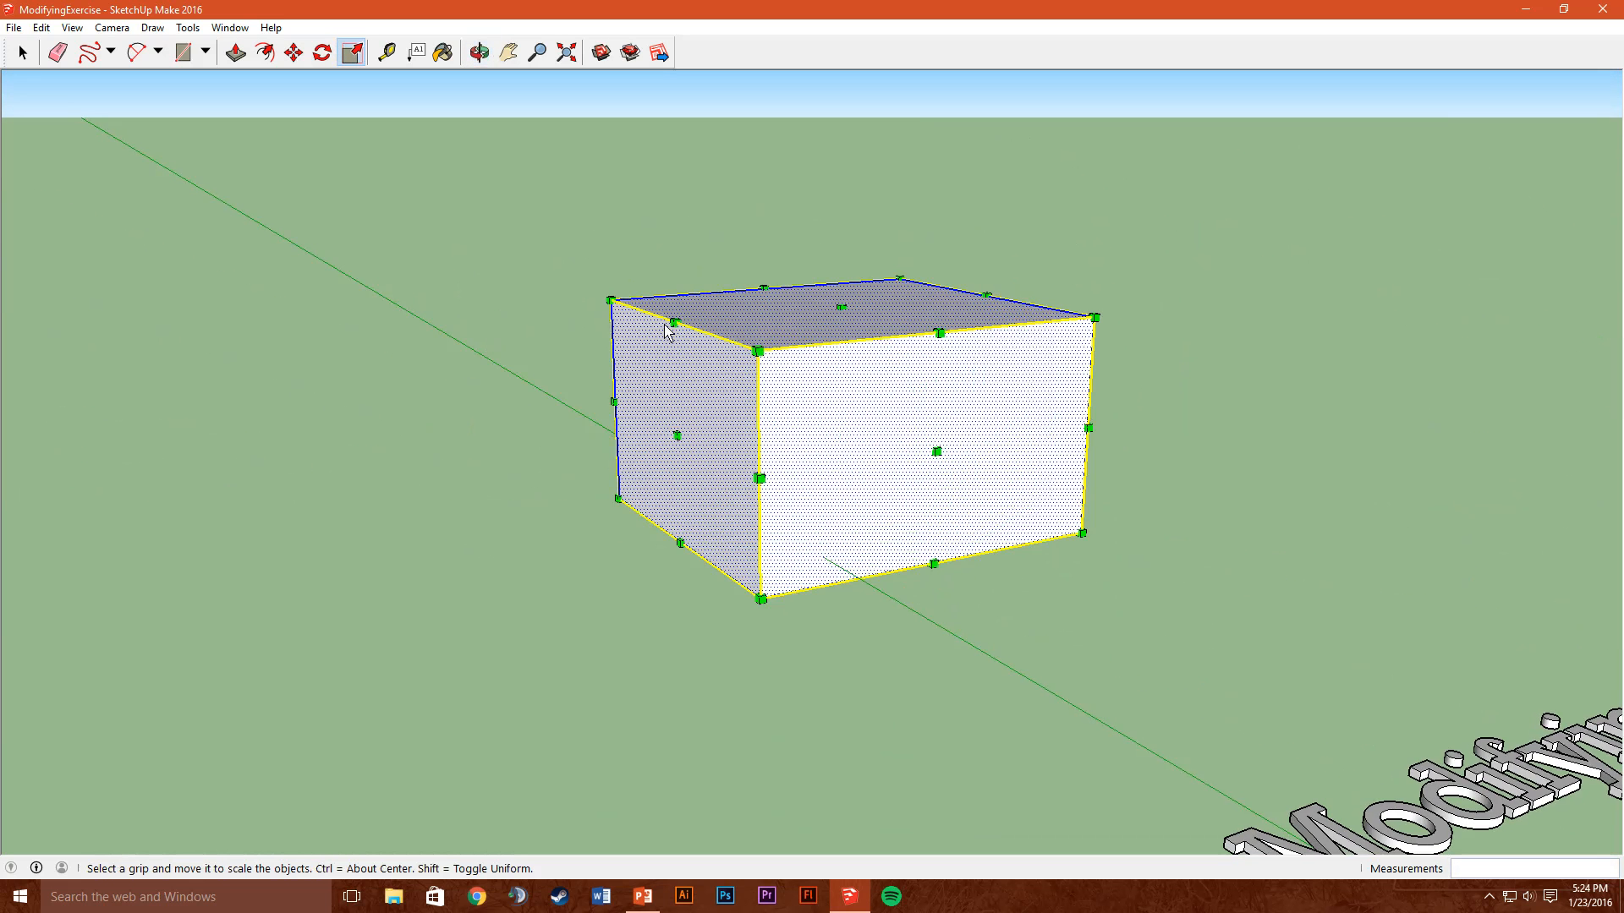
drag(675, 327, 312, 393)
middle_drag(312, 393, 521, 323)
scroll(524, 321, up, 6)
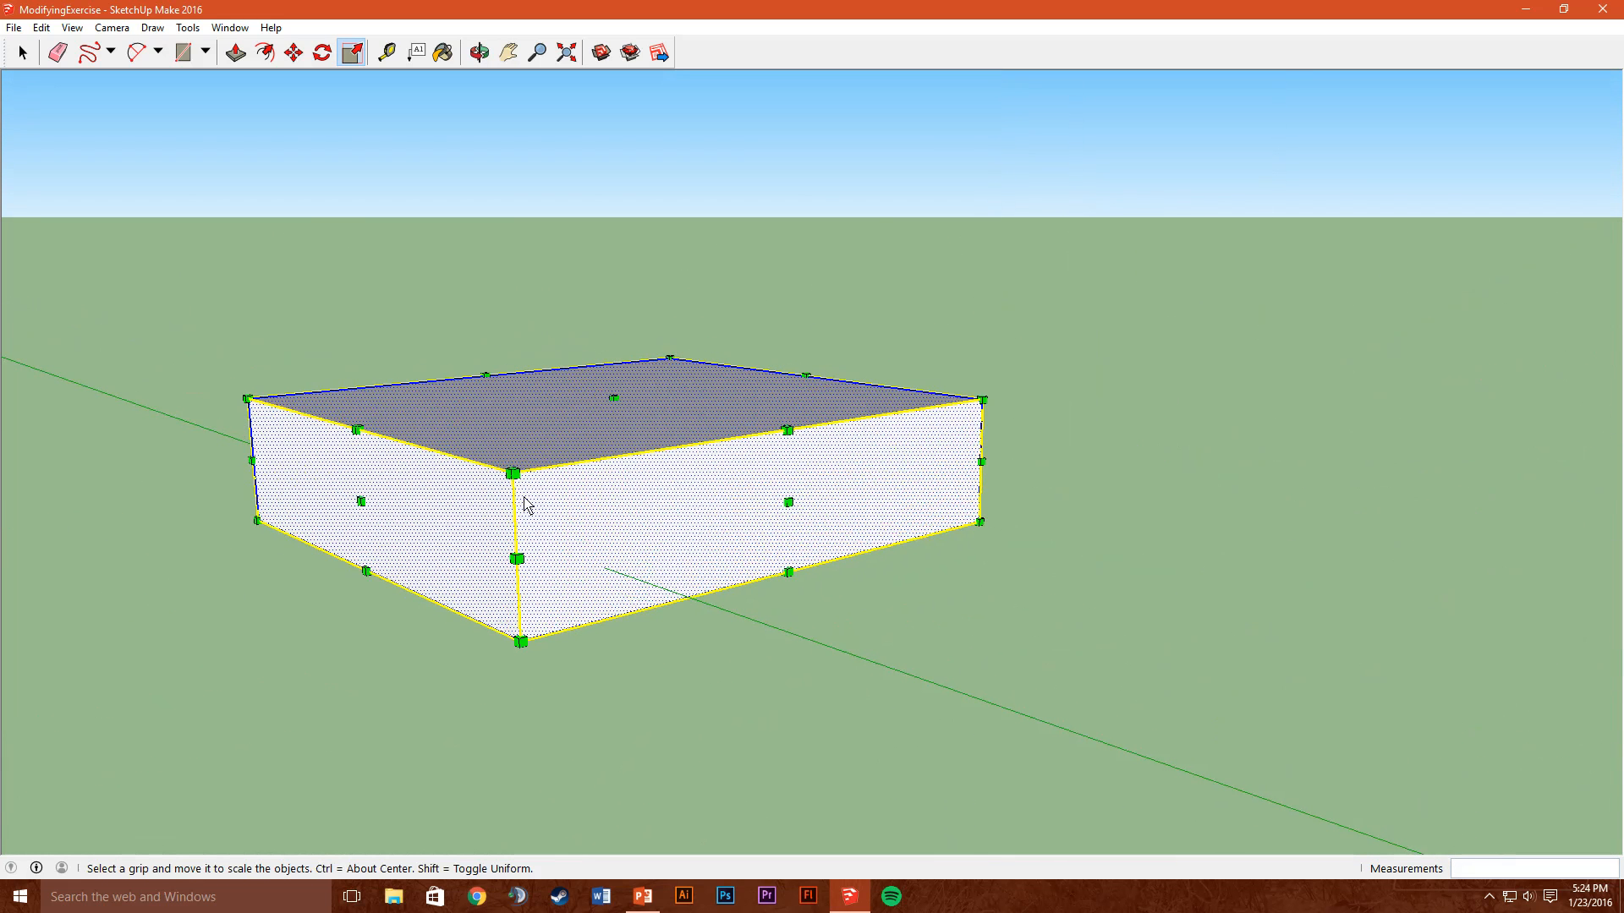
drag(516, 473, 651, 468)
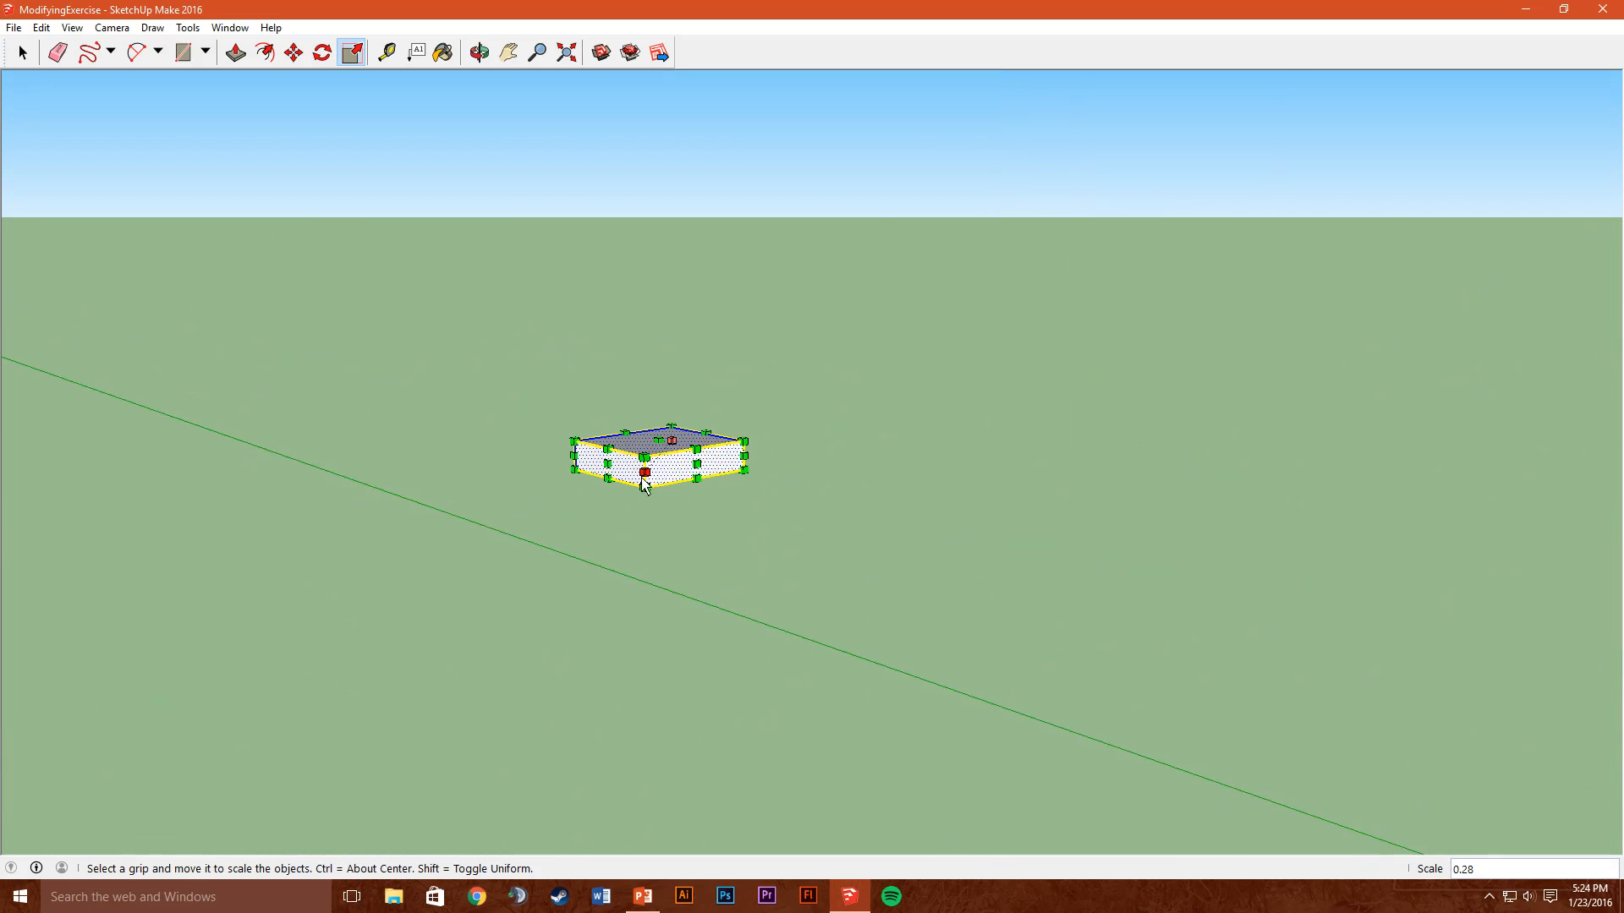
Delete the selected flattened box from the model
middle_drag(651, 468, 998, 586)
click(30, 49)
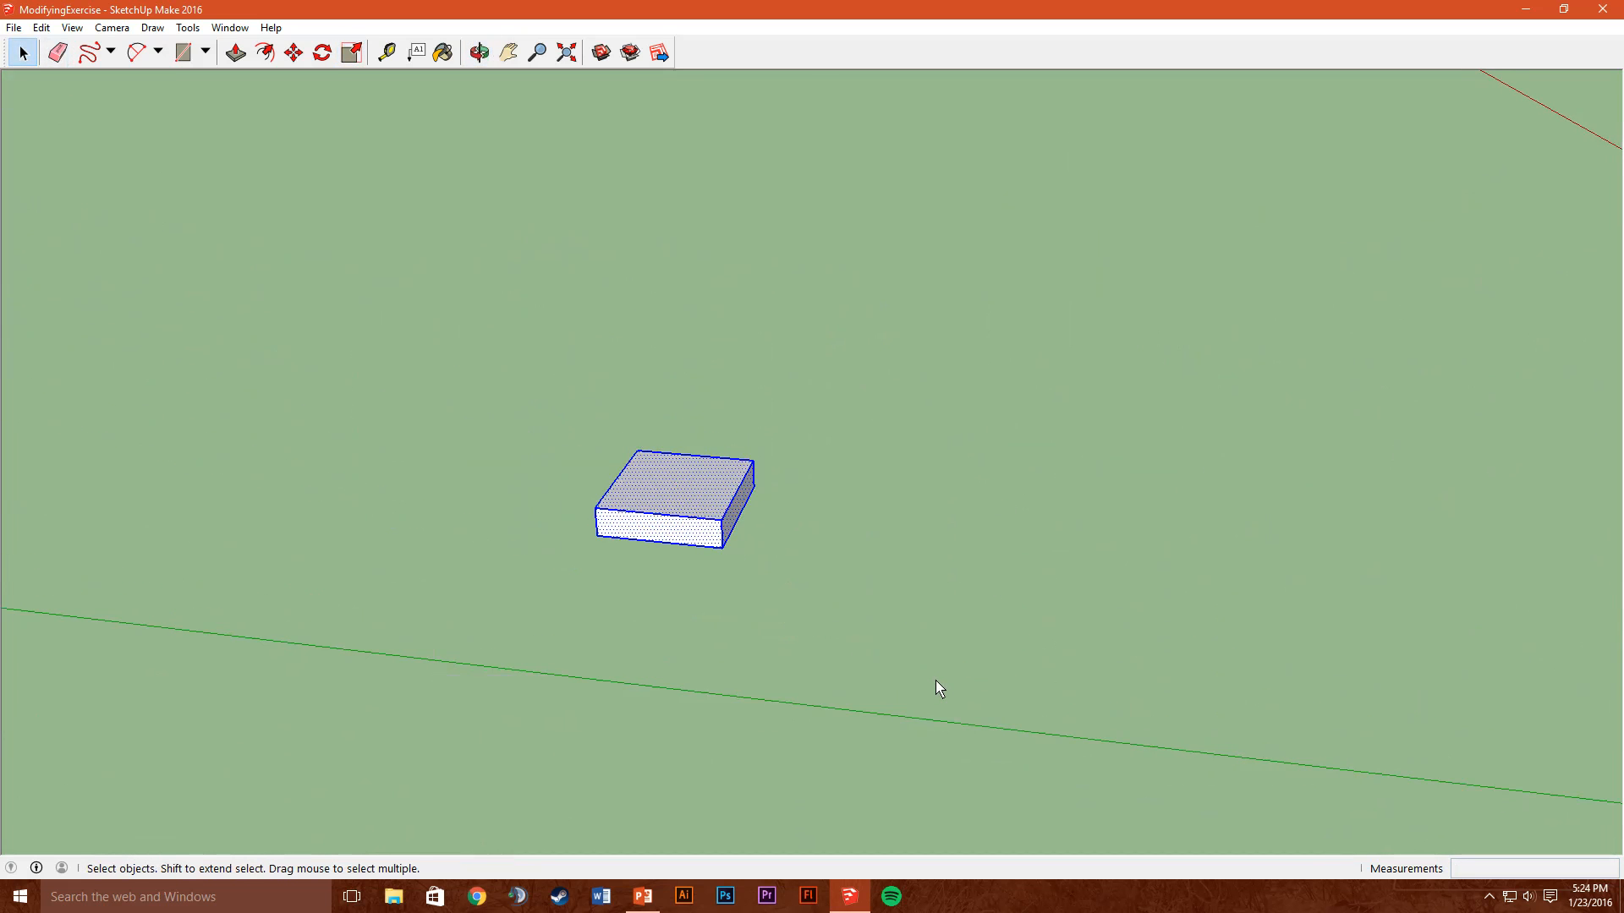
key(Delete)
Draw a circle of about 4' 7 1/4" radius on the ground near the green axis and Push/Pull it up about 6' 1 5/16"
middle_drag(1134, 674, 543, 634)
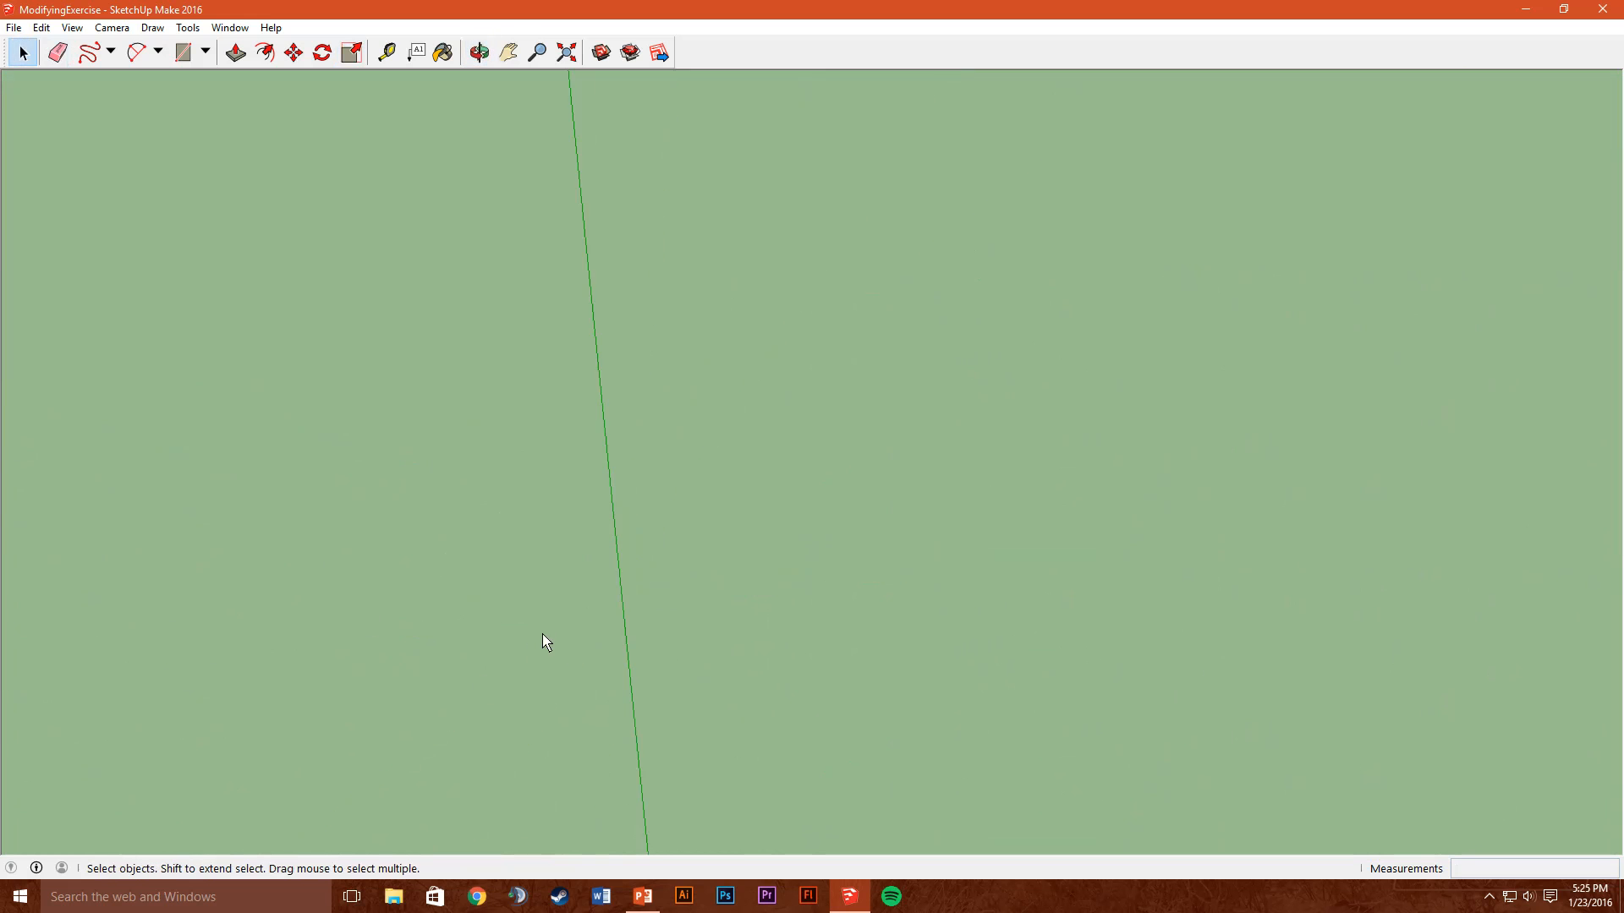
middle_drag(880, 822, 319, 703)
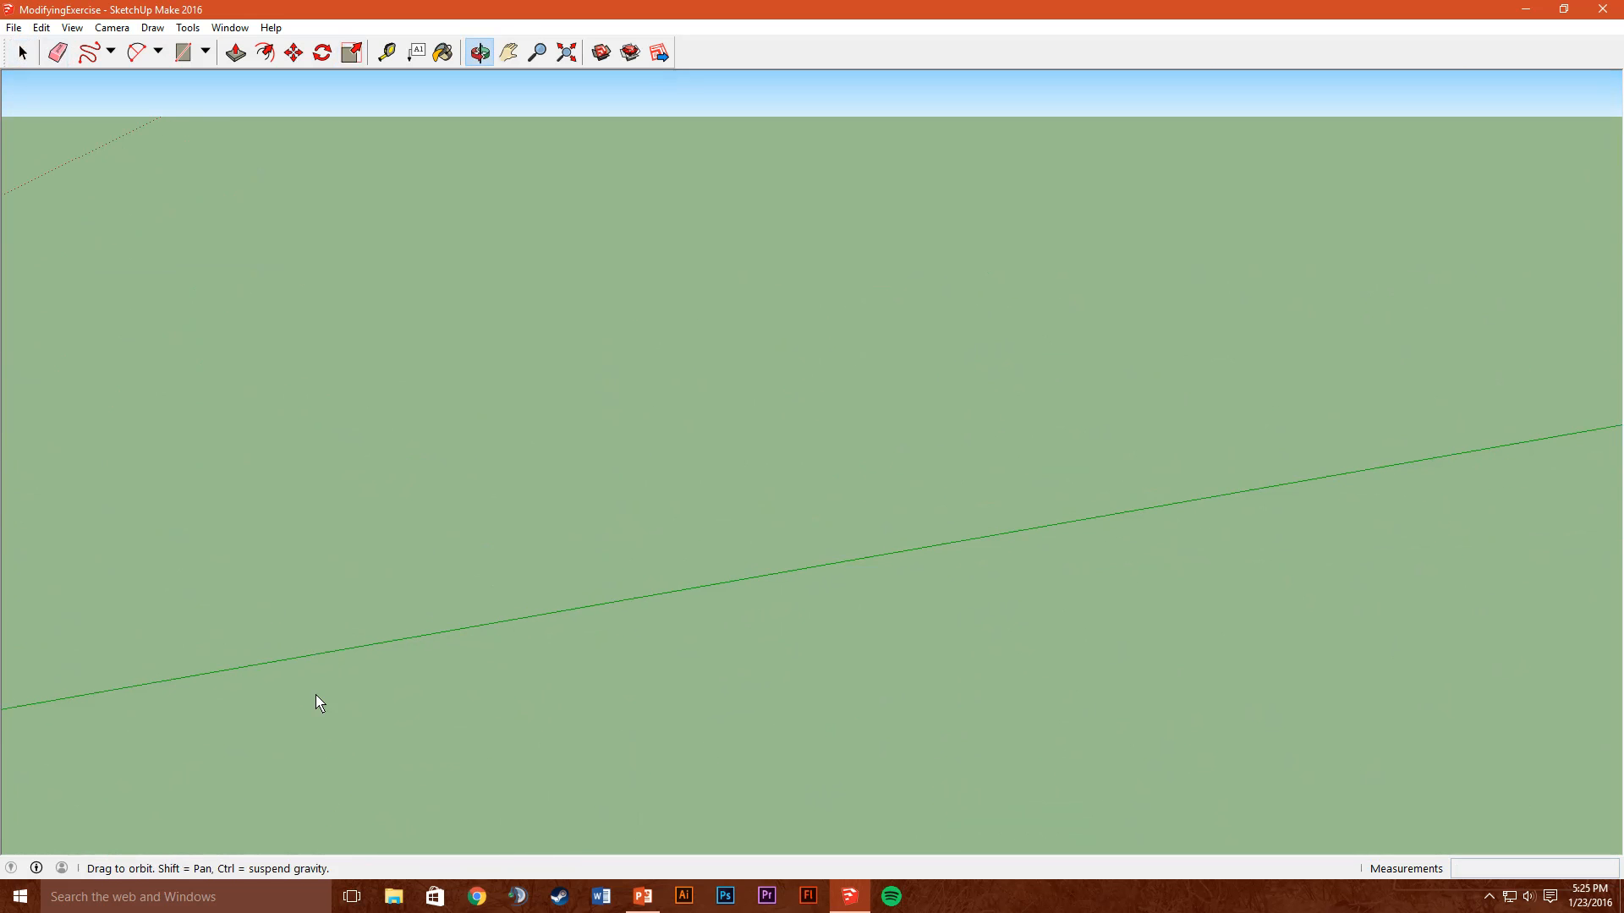
click(206, 53)
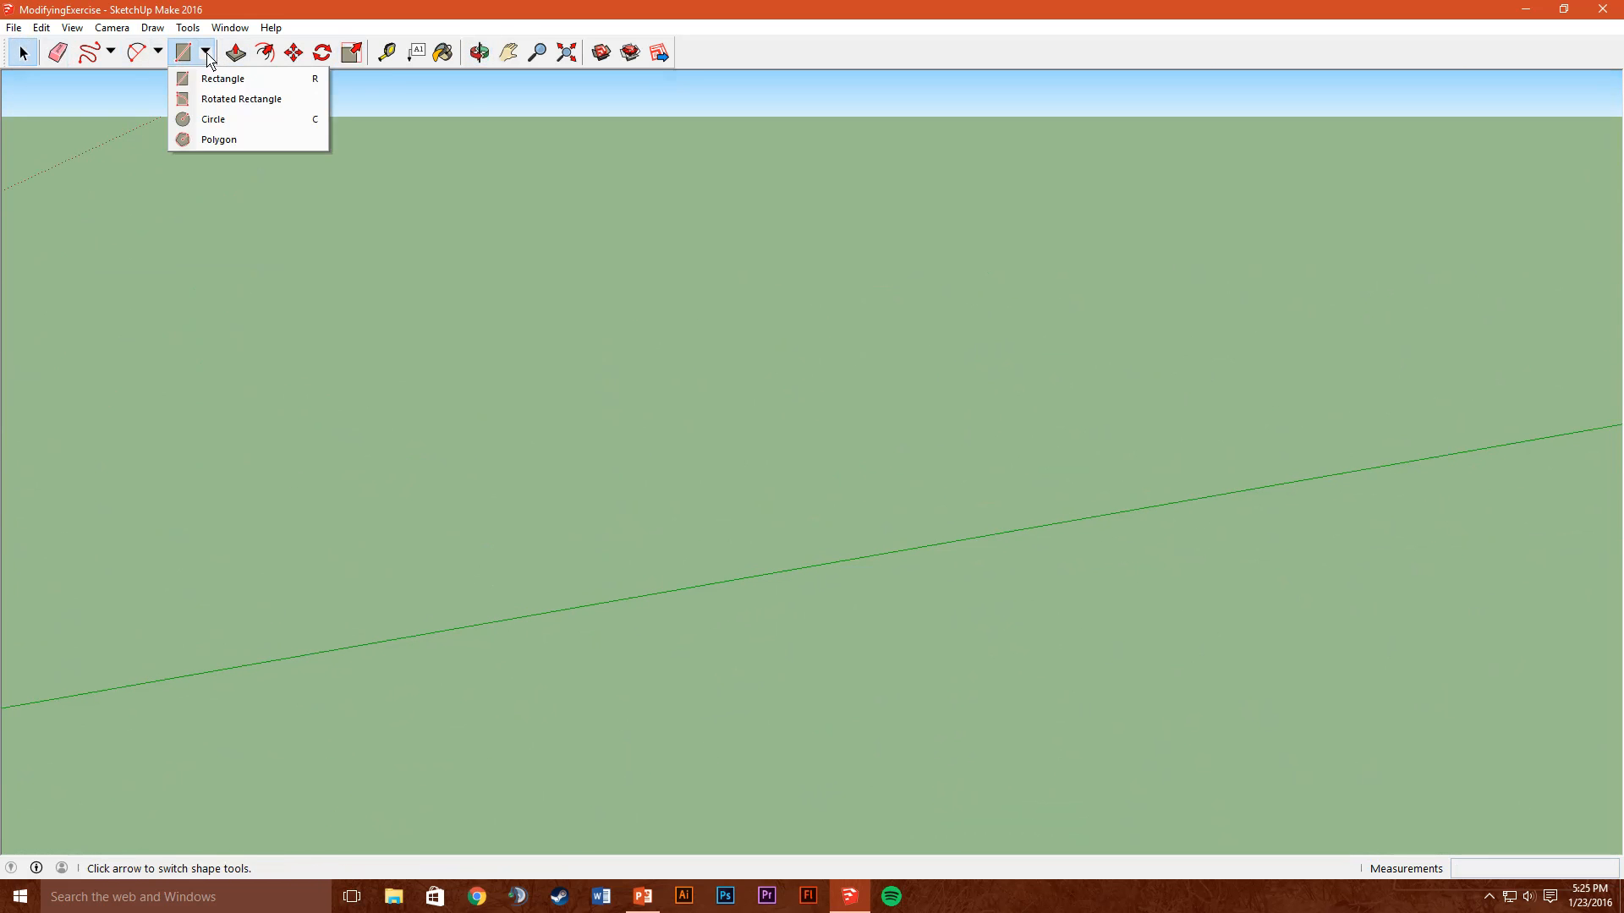
click(218, 119)
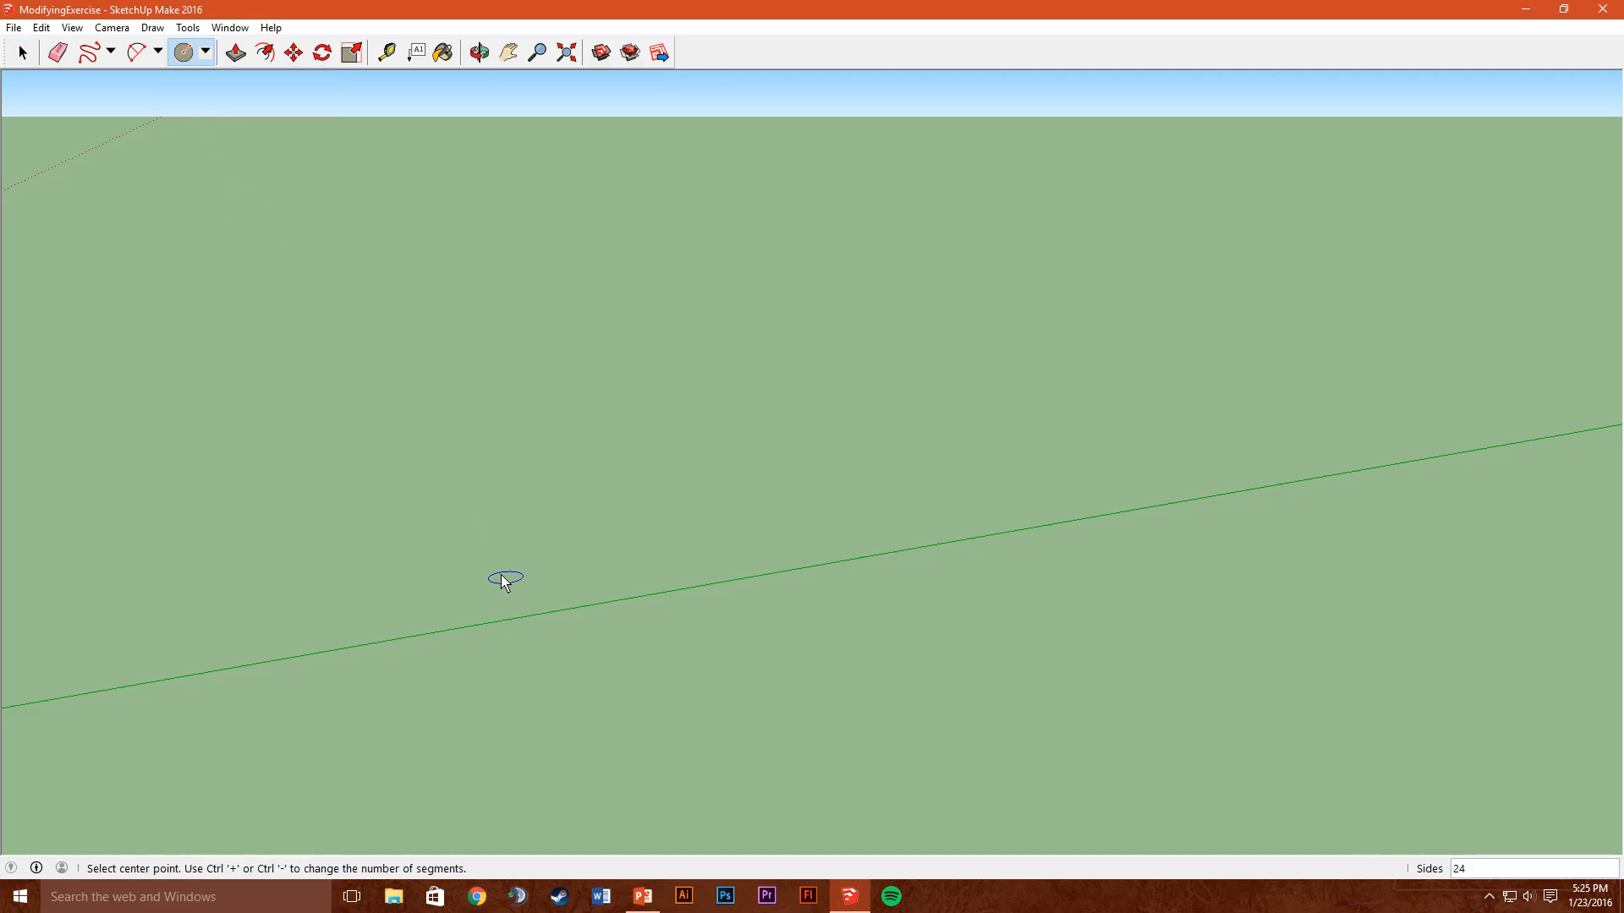
click(341, 481)
click(404, 479)
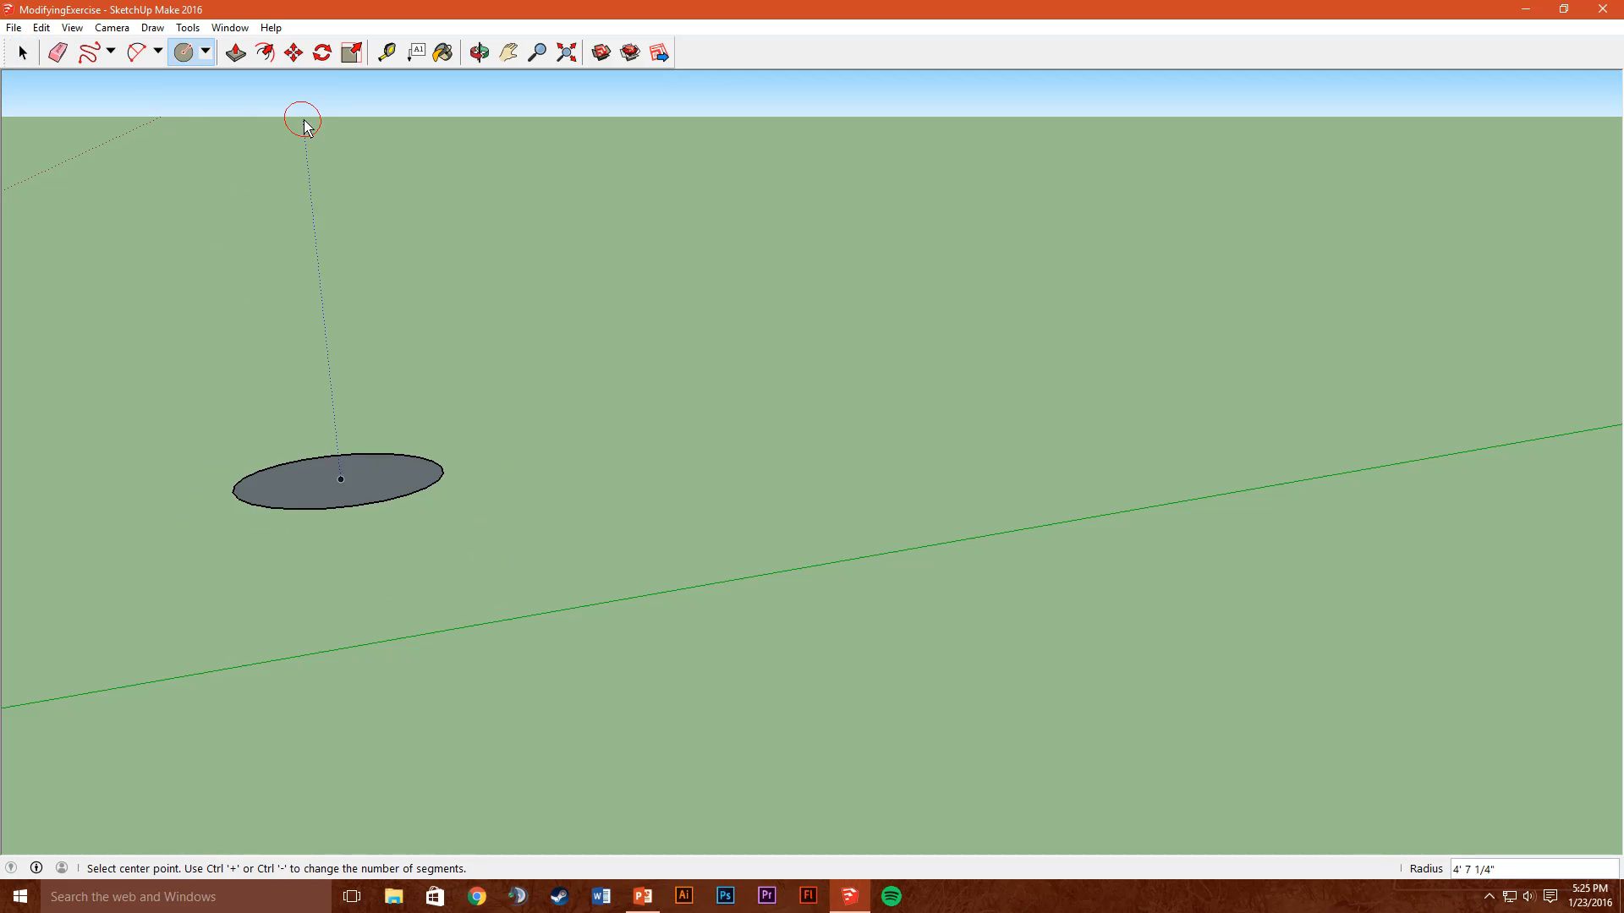
click(236, 53)
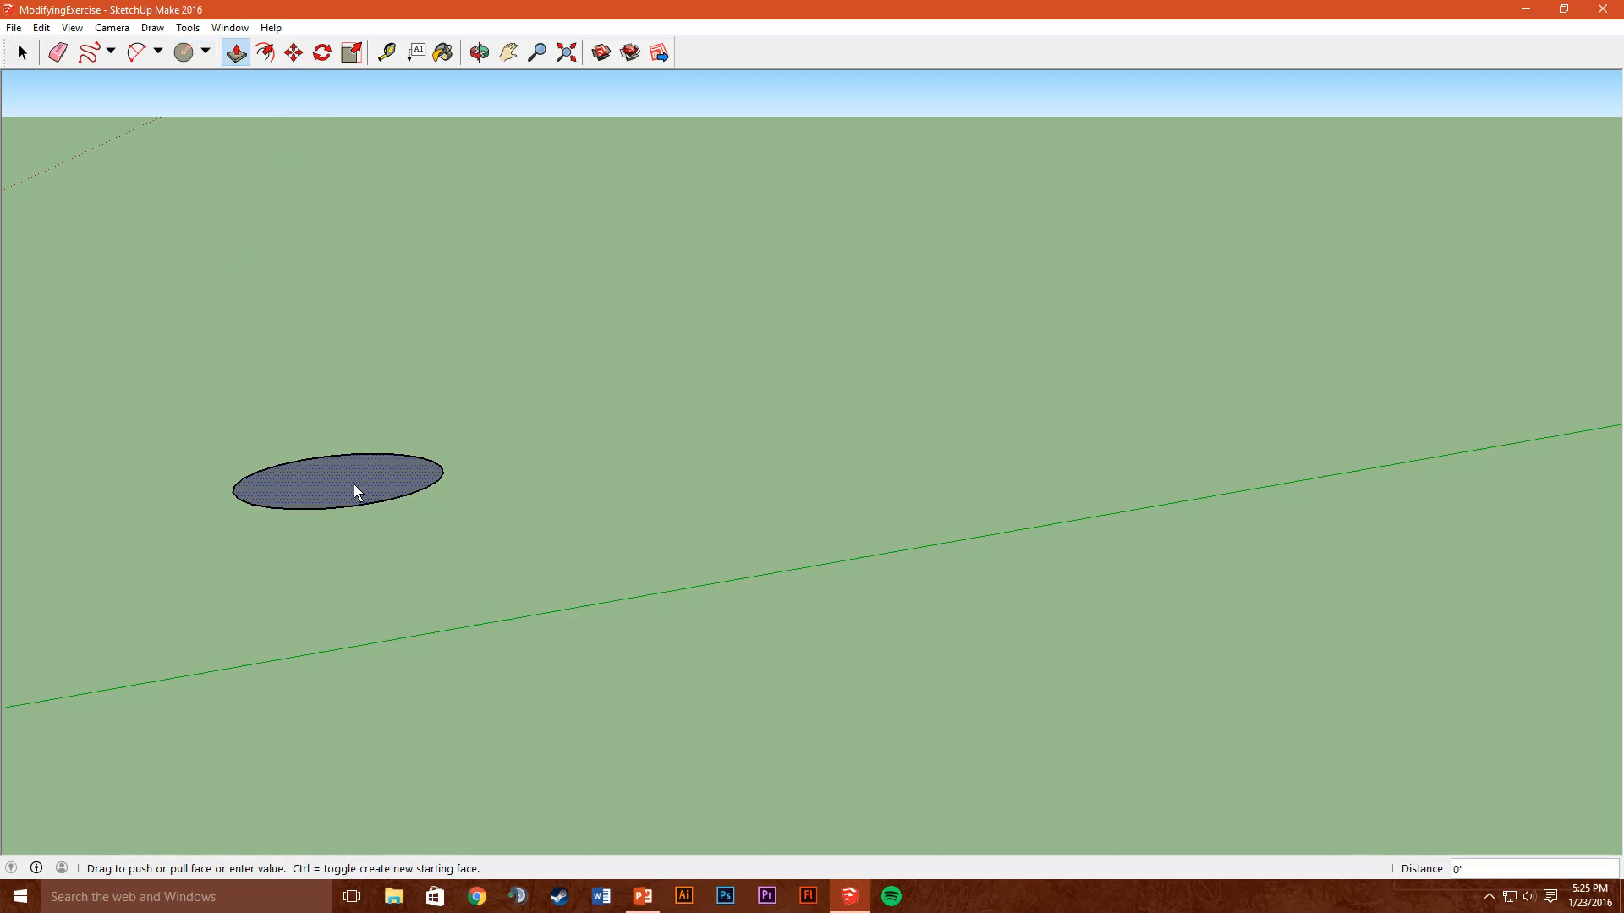
drag(354, 483, 364, 353)
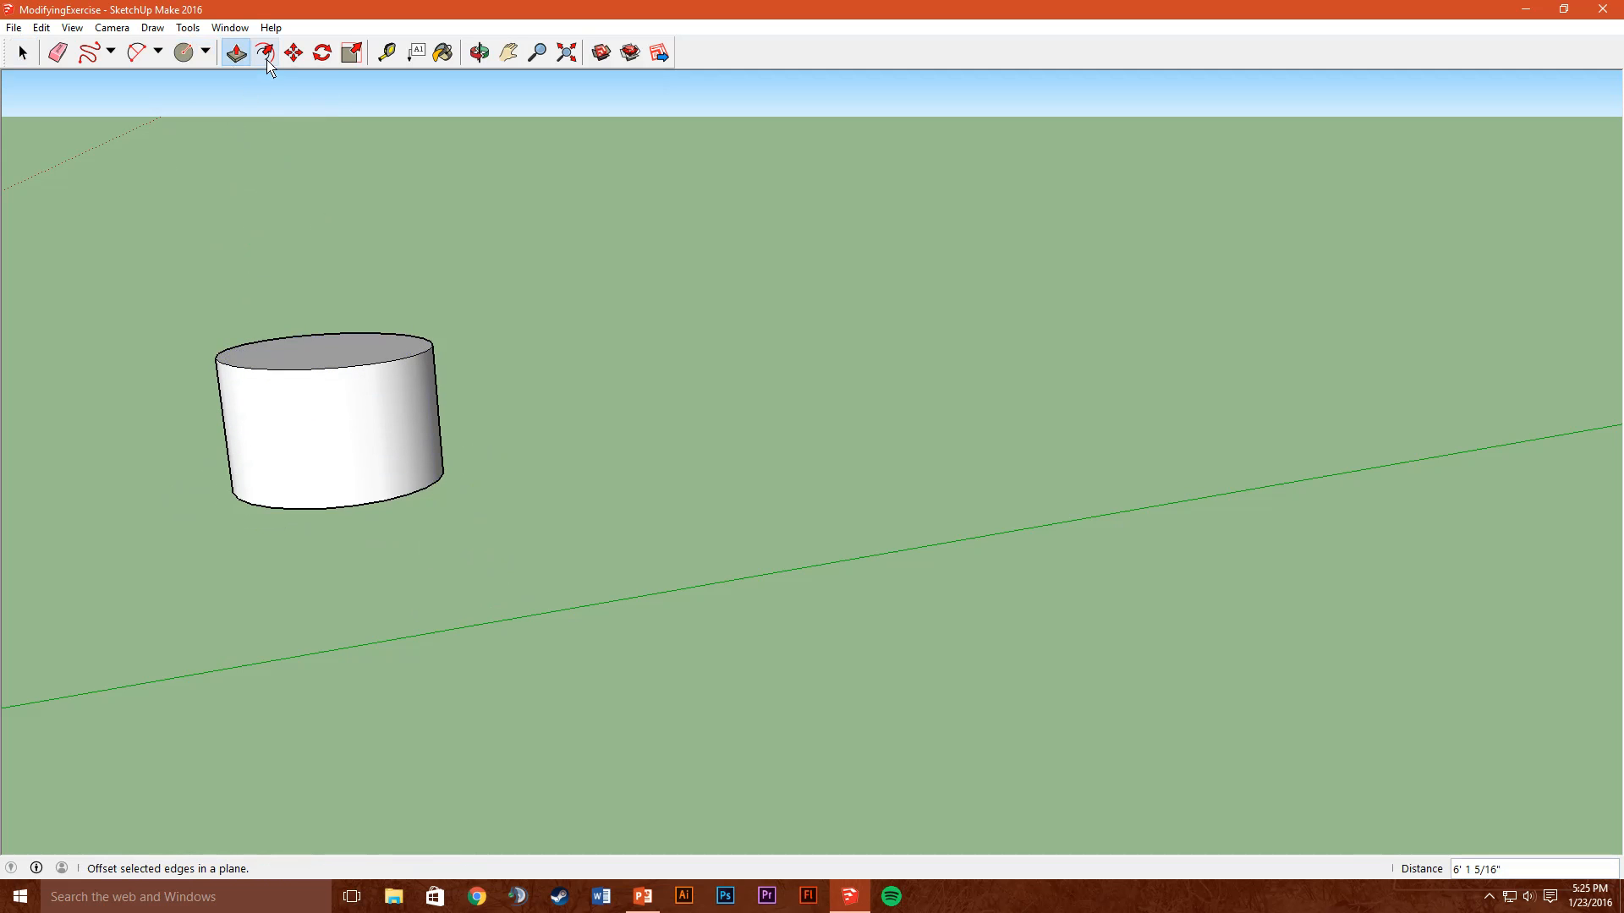
Draw a six-sided polygon with a radius of about 7' 10 5/16" on the ground beside the cylinder
middle_drag(275, 90, 229, 127)
click(183, 53)
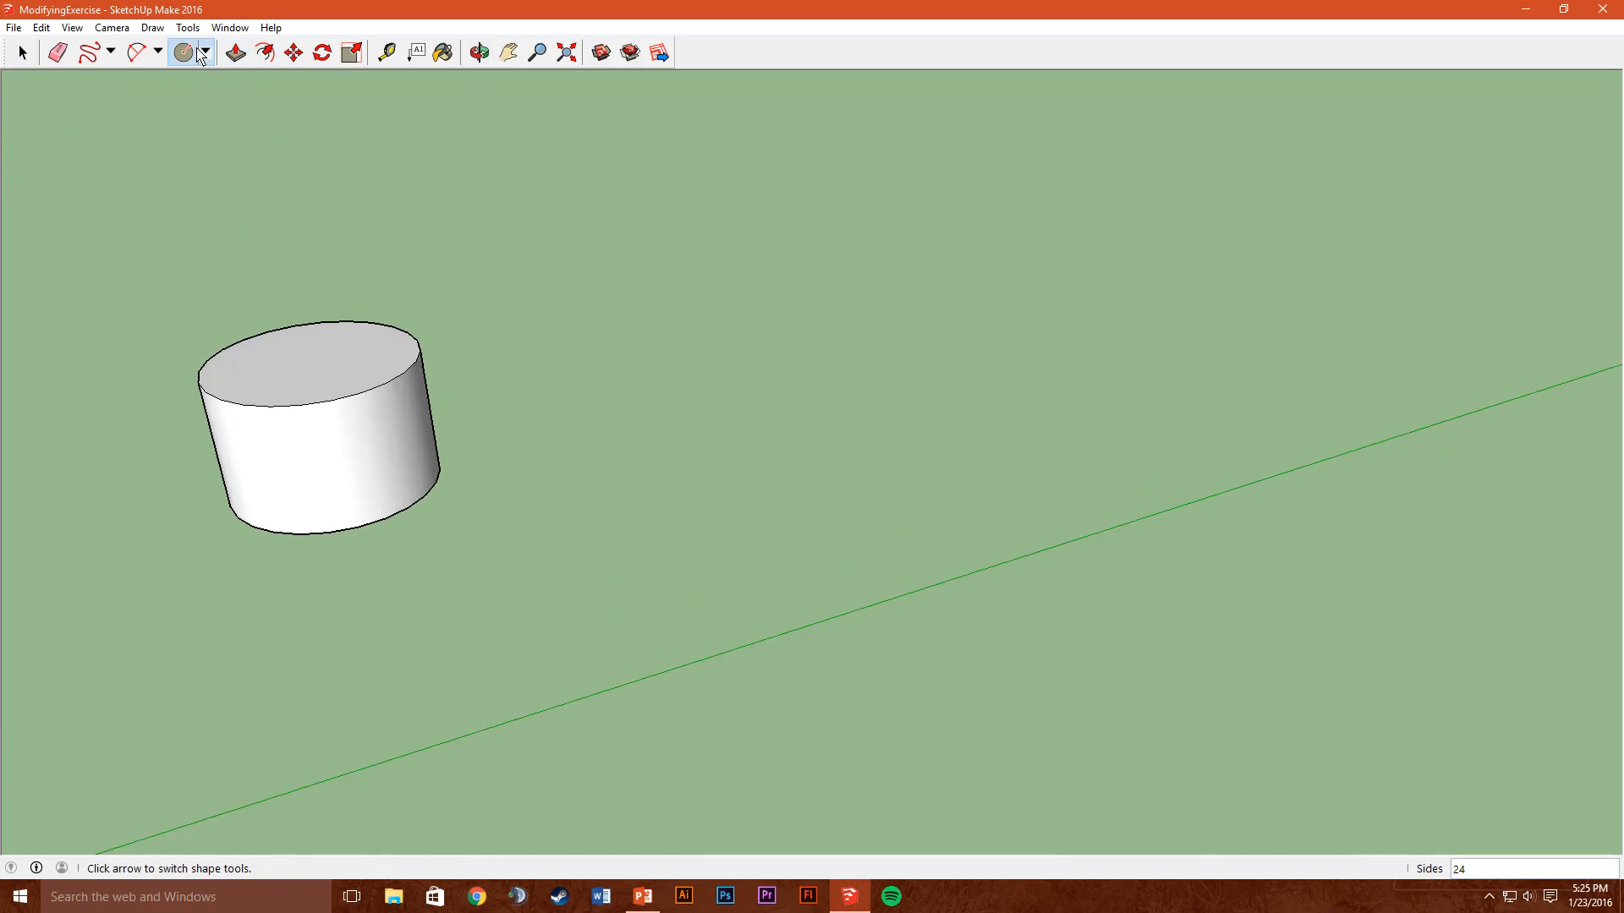
click(205, 52)
click(218, 140)
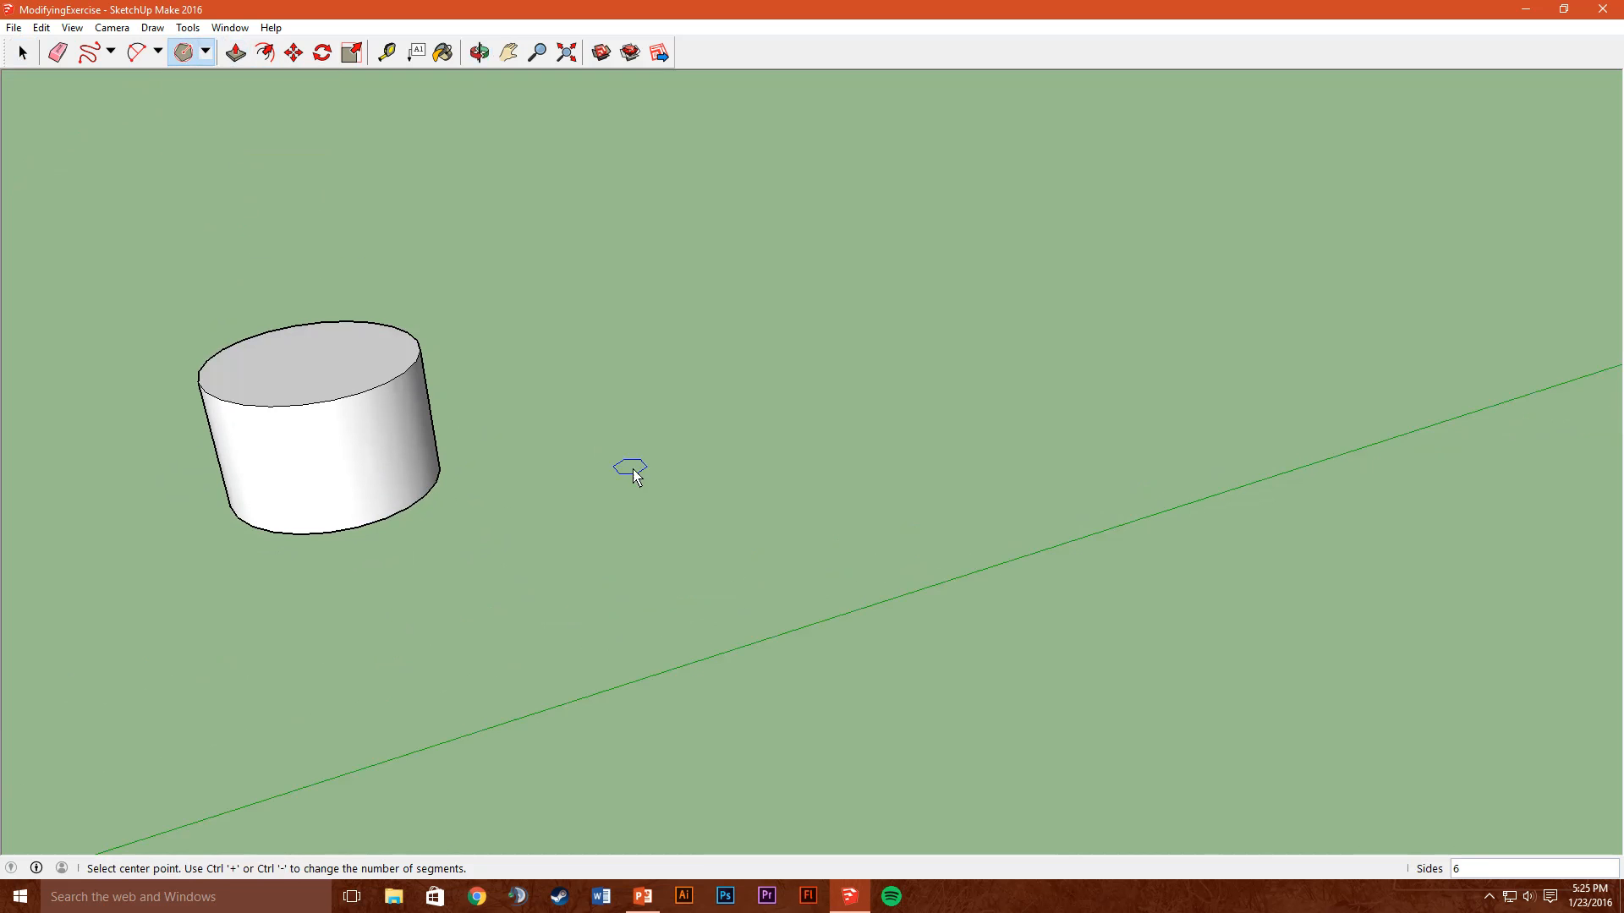
click(629, 534)
click(650, 449)
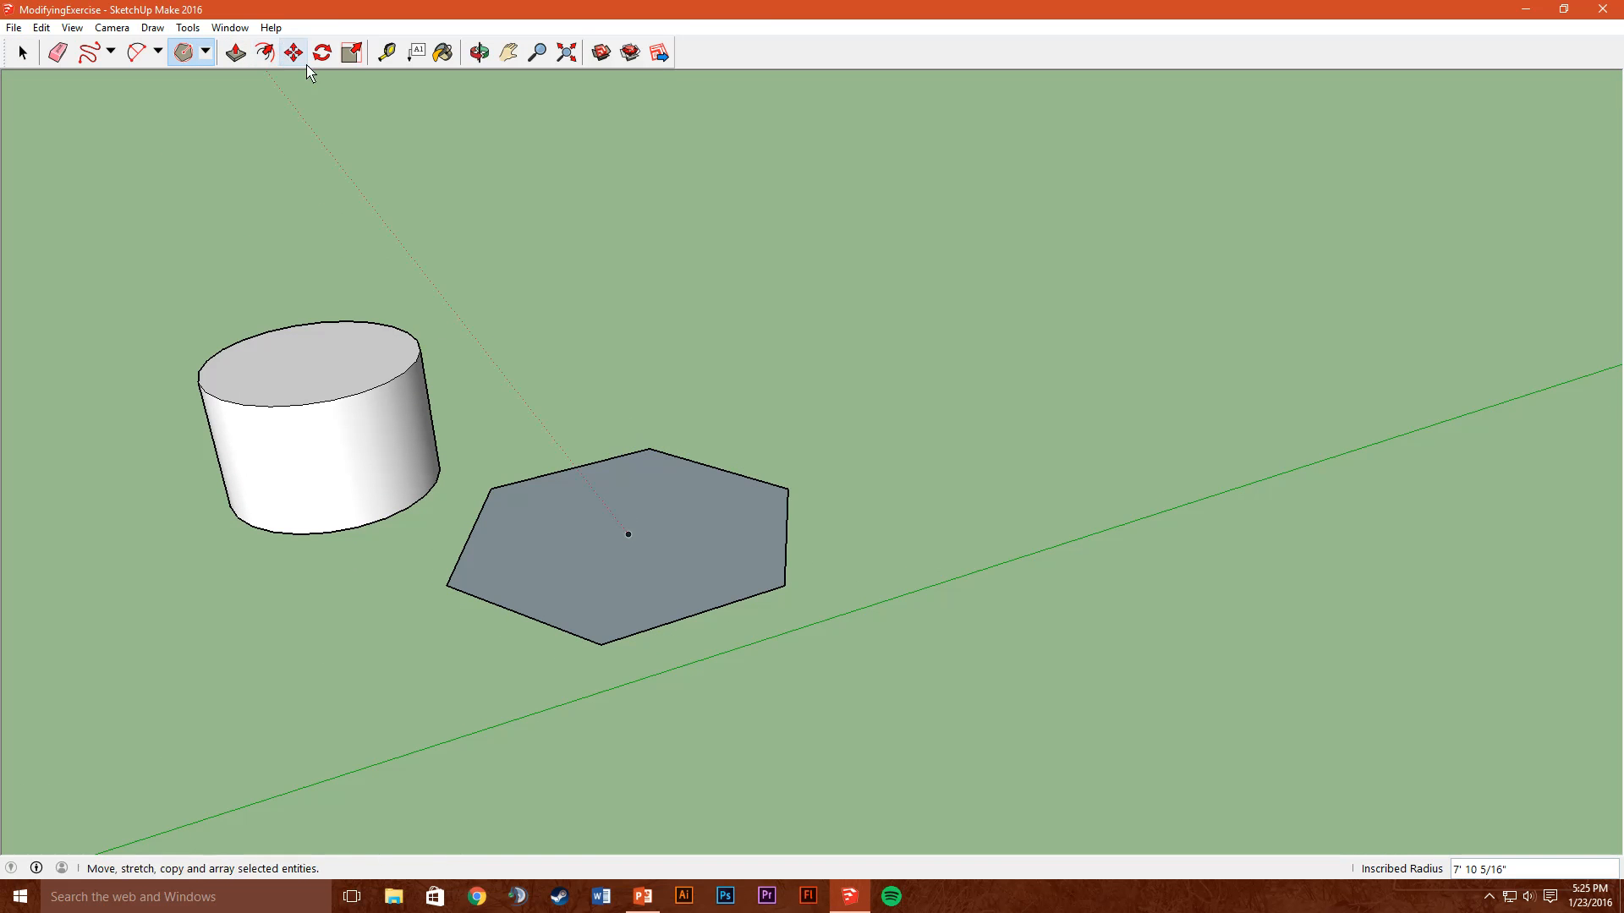
Offset the hexagon's outline inward to leave a narrow border around a smaller hexagon
click(265, 53)
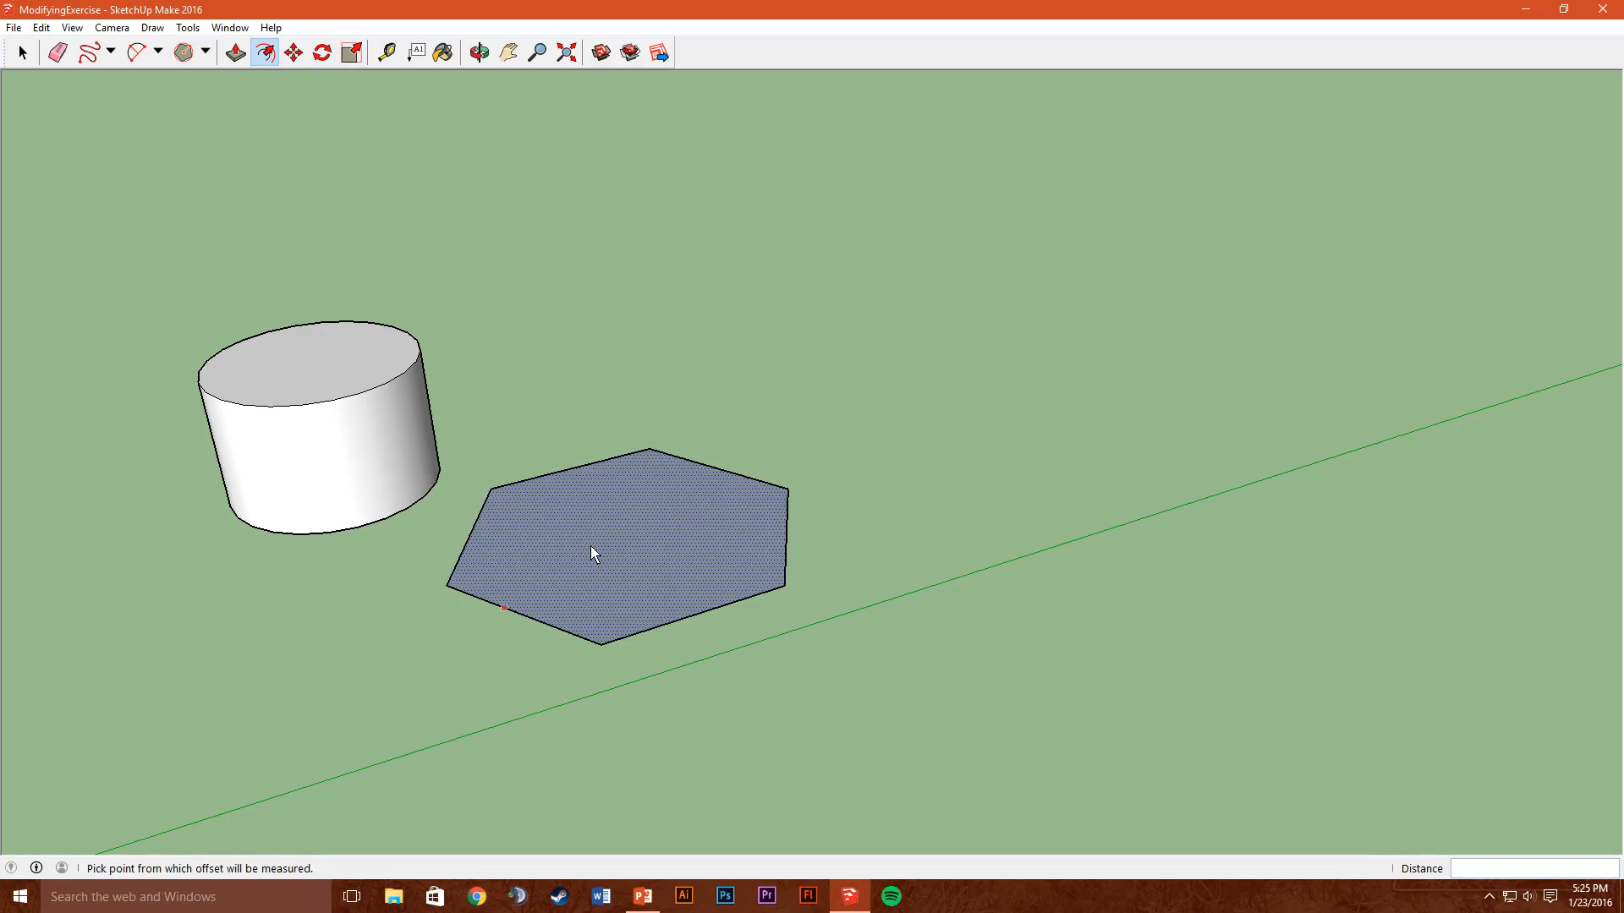
click(885, 536)
Draw a rectangle of about 13' 4 5/16" by 10' 9 1/2" behind the hexagon and Push/Pull it up about 8' 4"
middle_drag(884, 536, 950, 599)
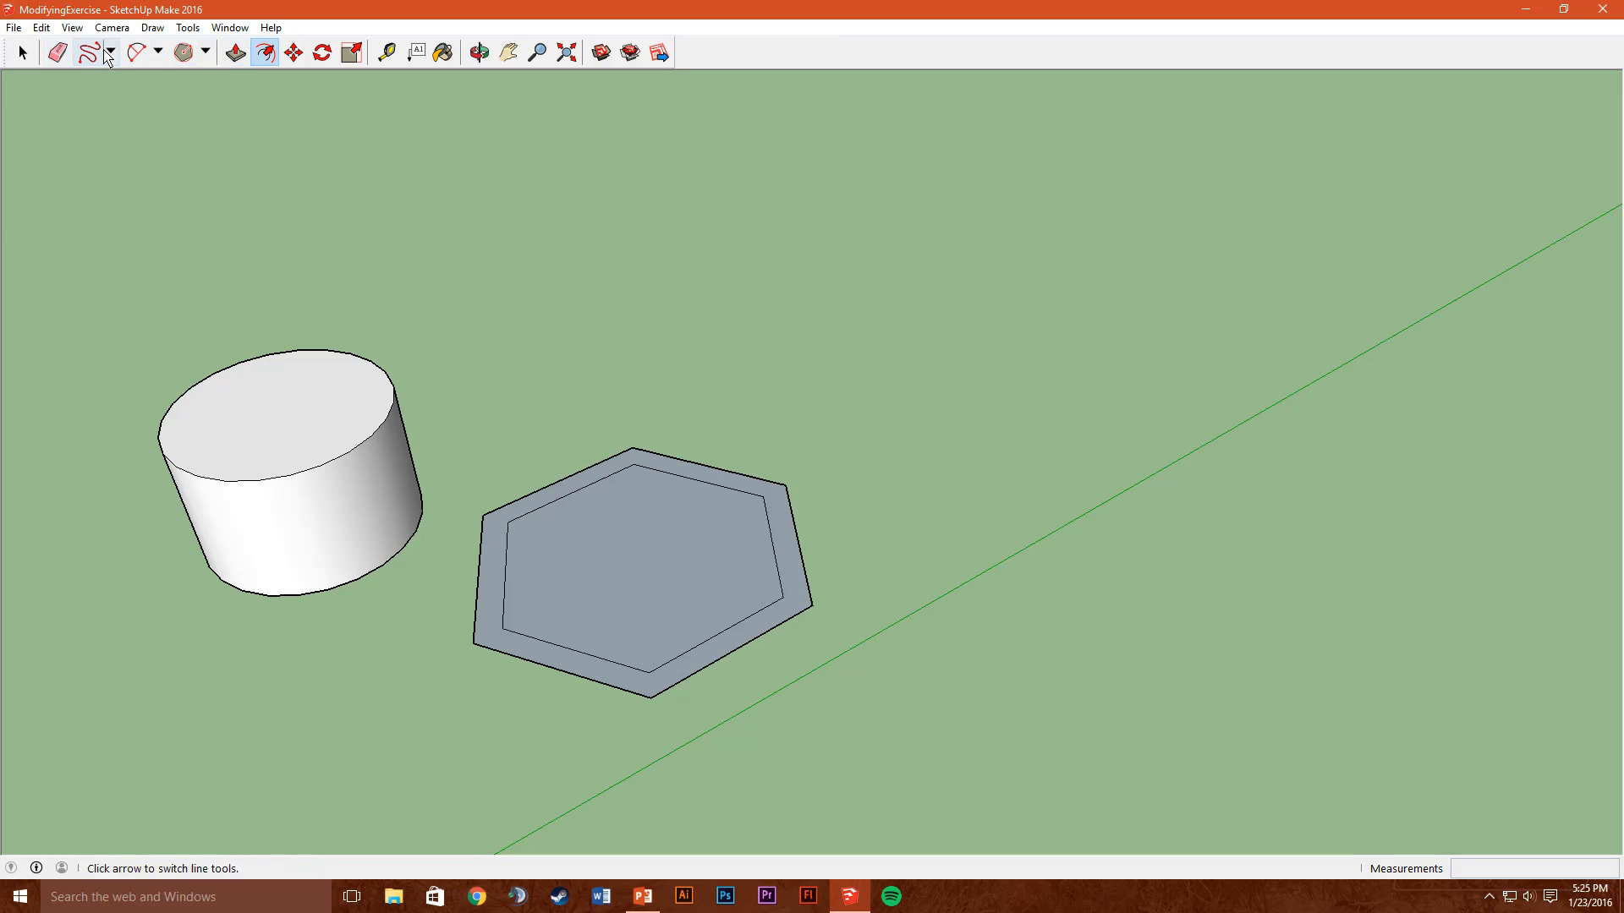
click(215, 56)
click(206, 53)
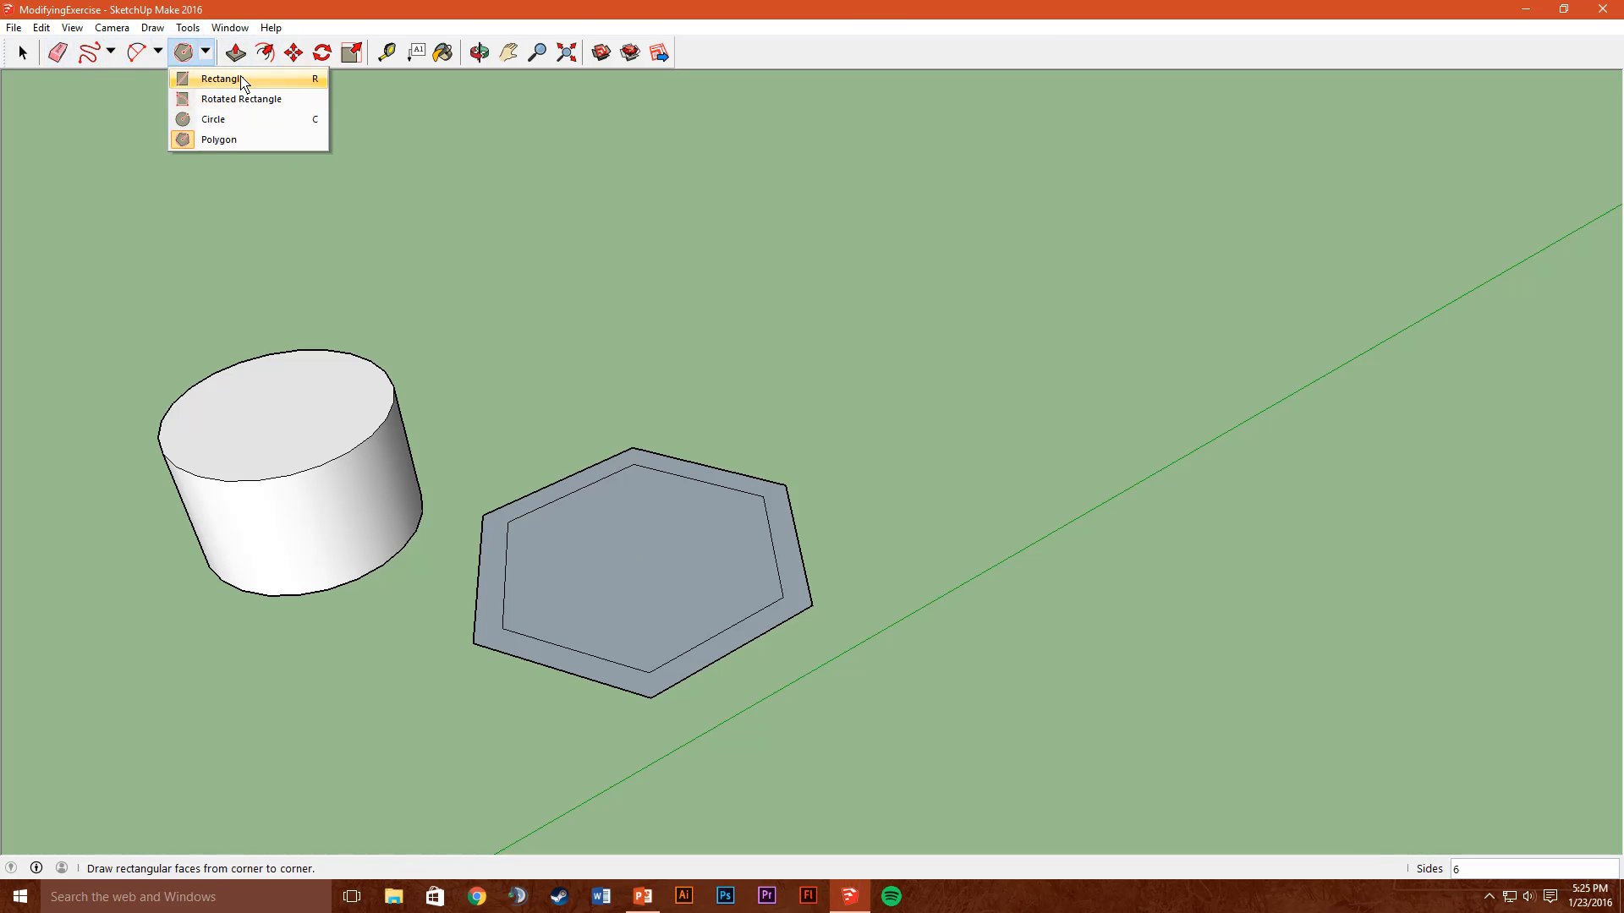
click(246, 77)
click(482, 274)
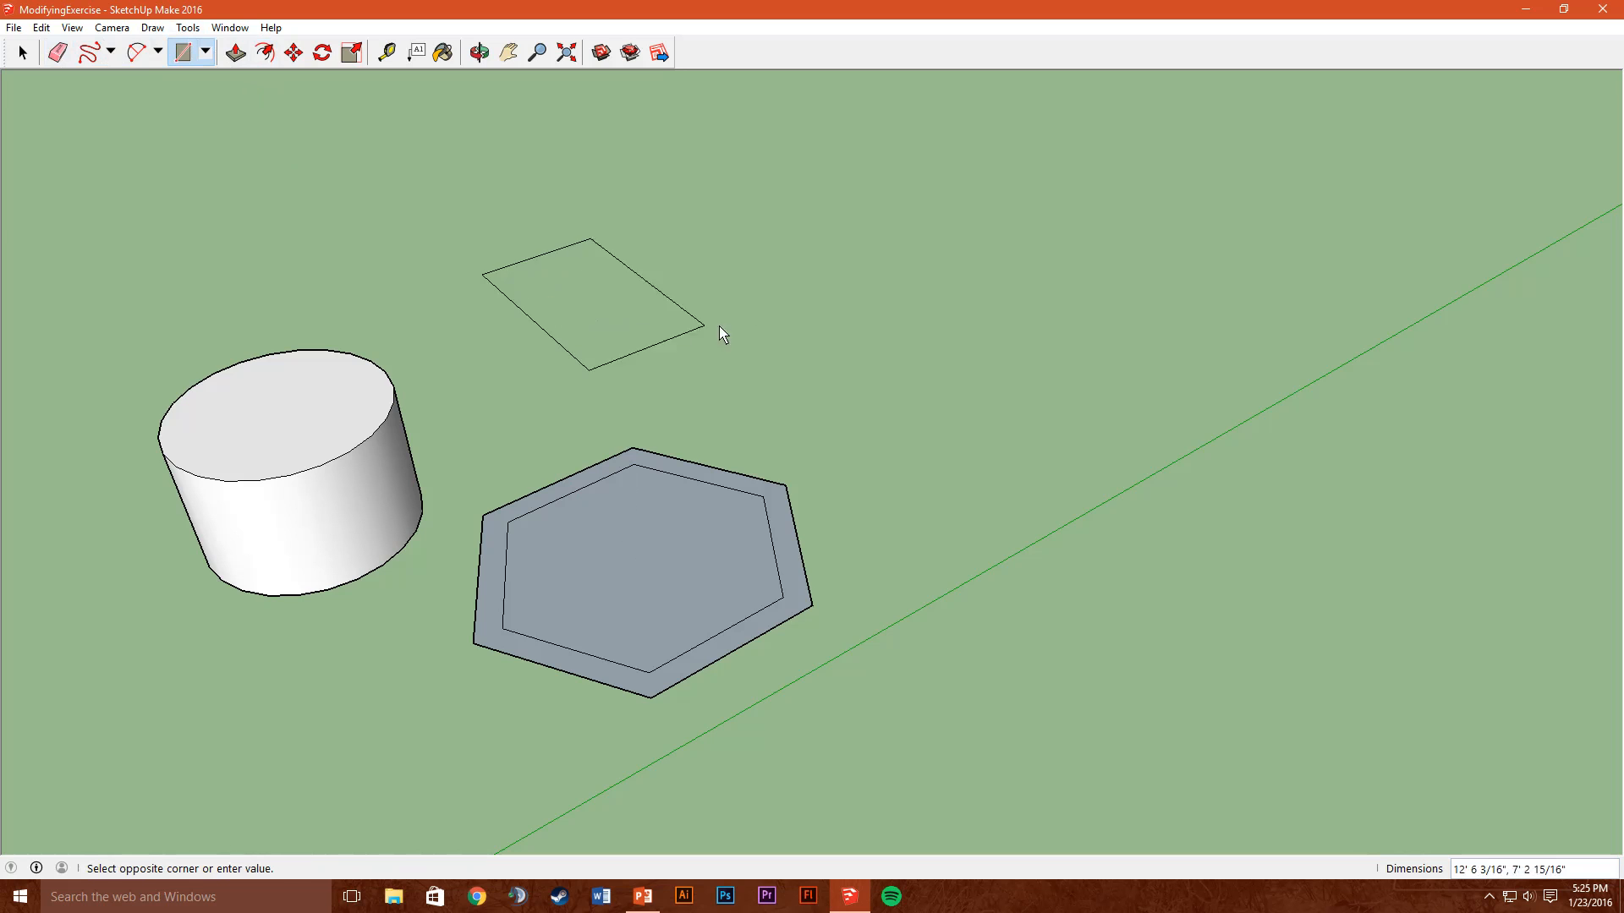
click(768, 311)
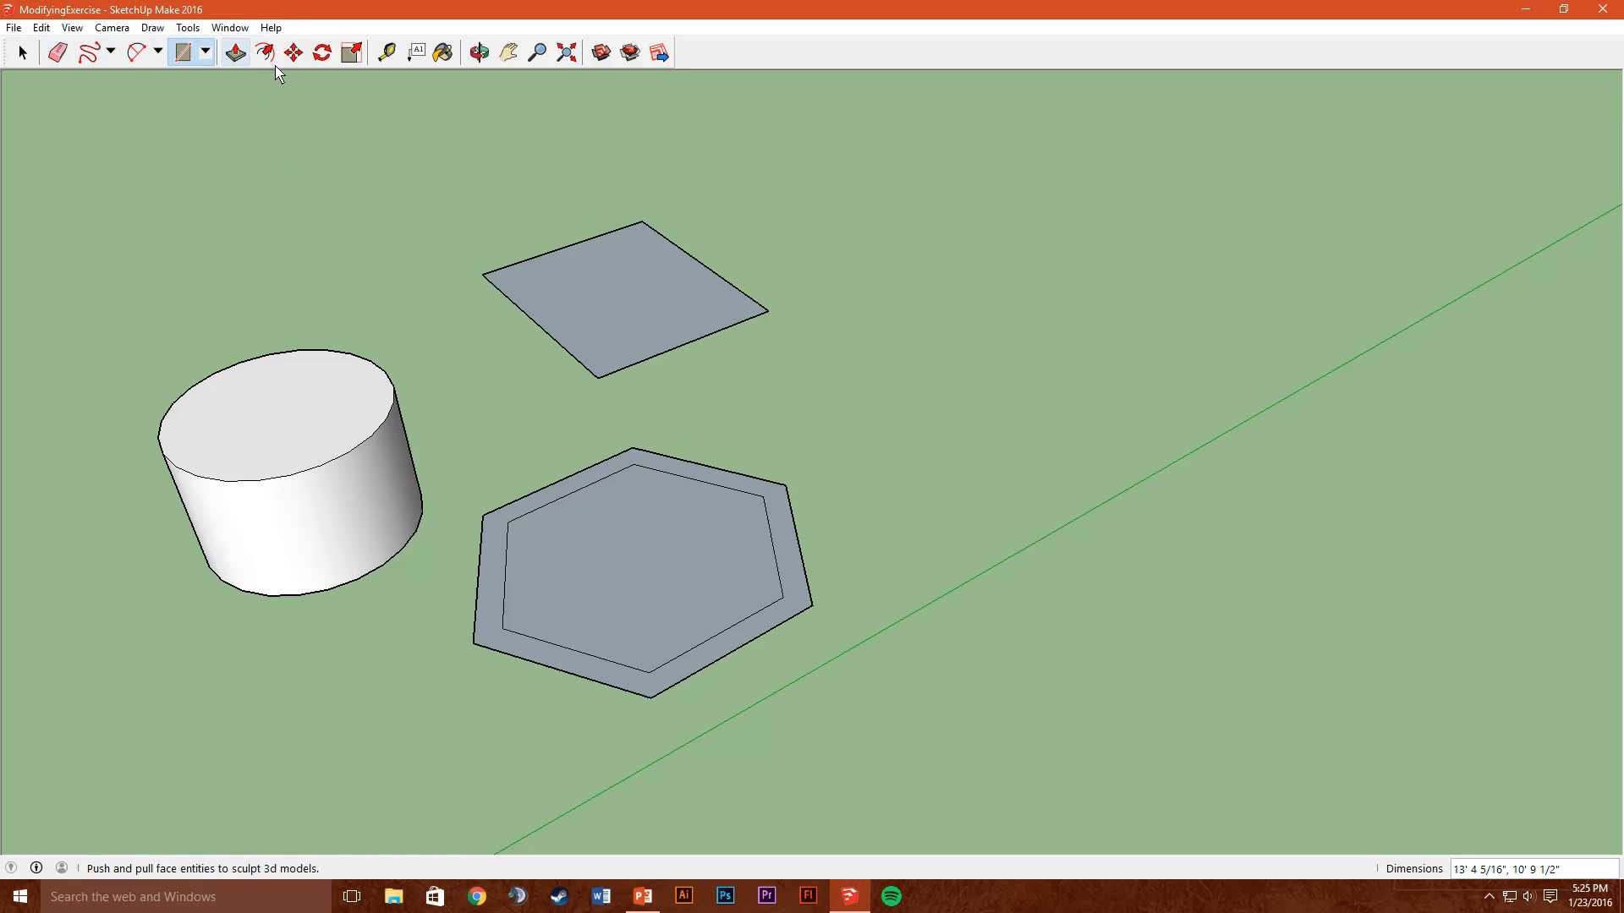
click(236, 53)
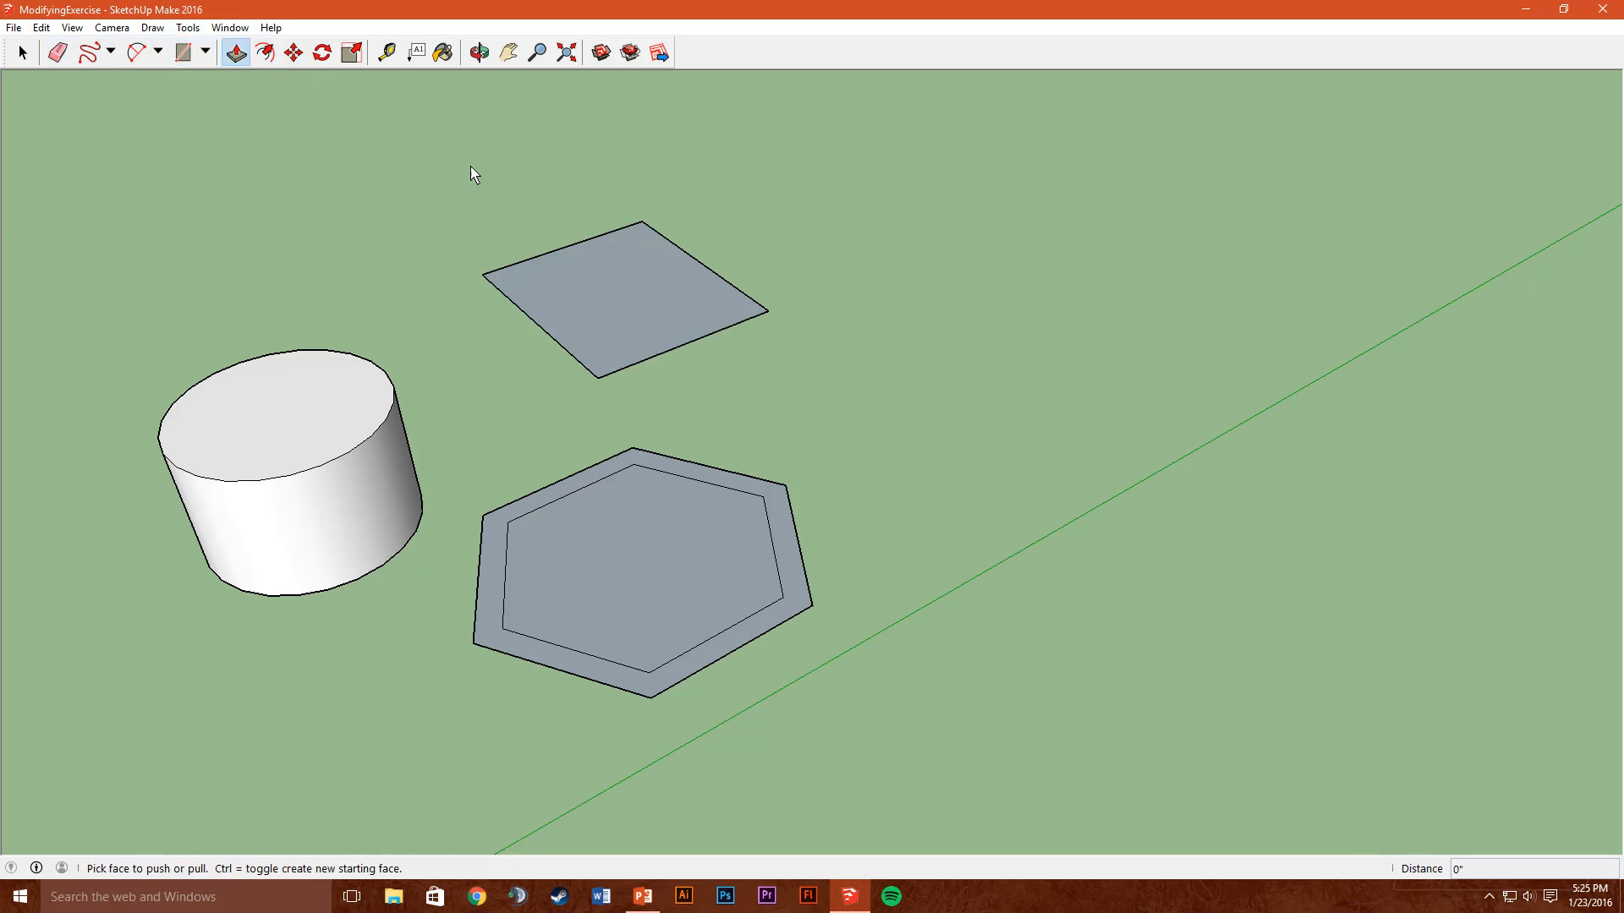
drag(606, 308, 611, 140)
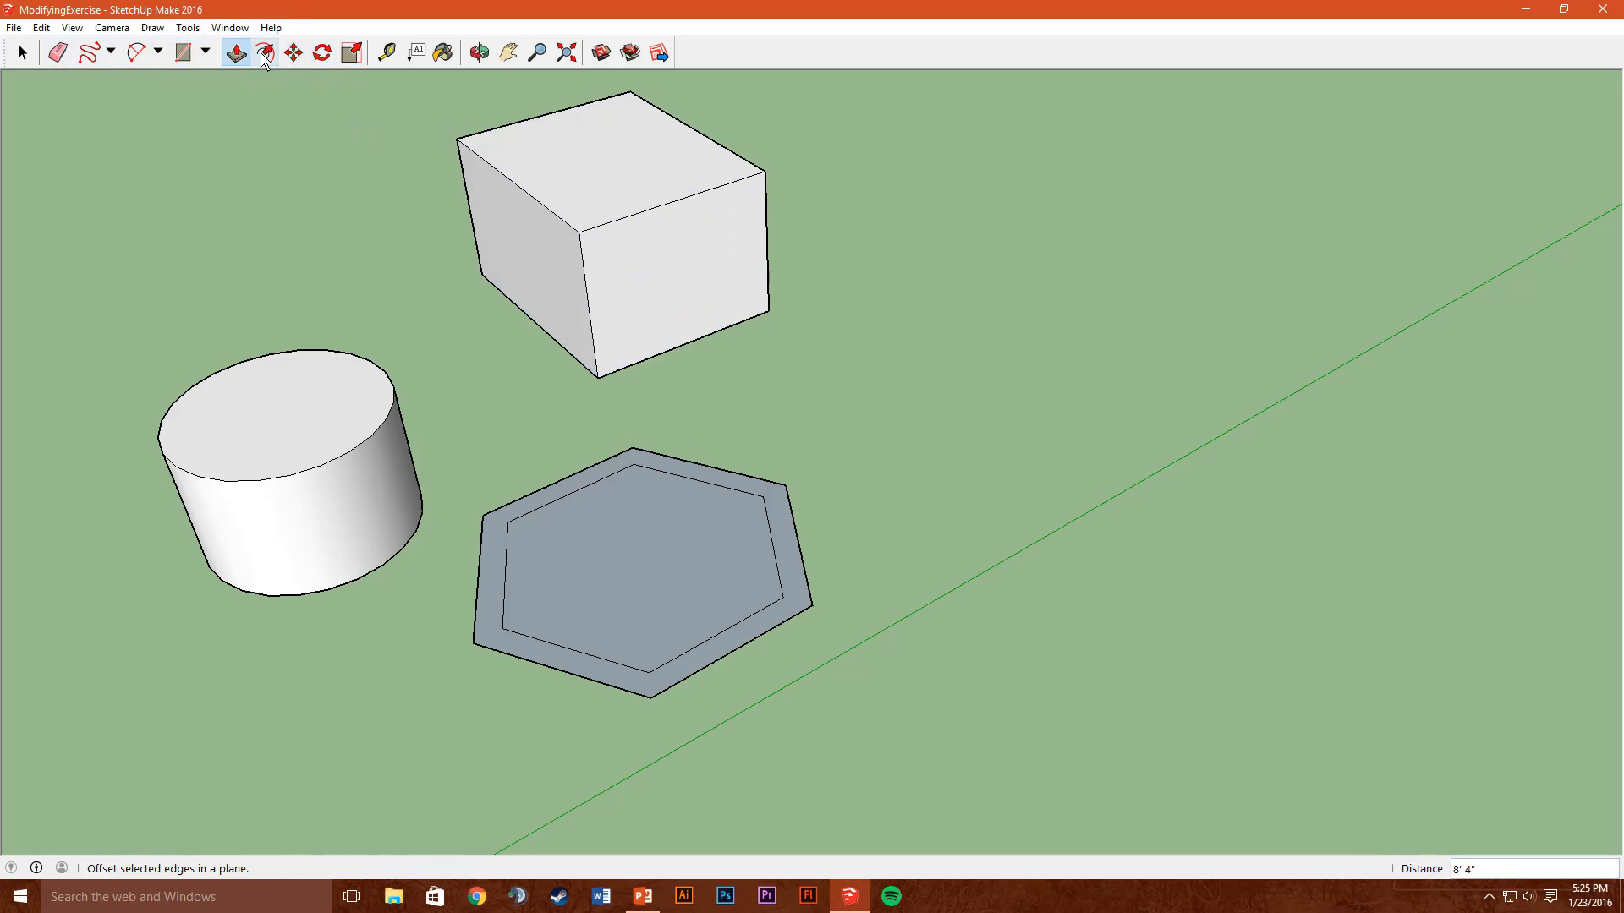
Rotate the box's front face about its centre, starting from the vertical direction, to twist the box
click(322, 53)
click(682, 279)
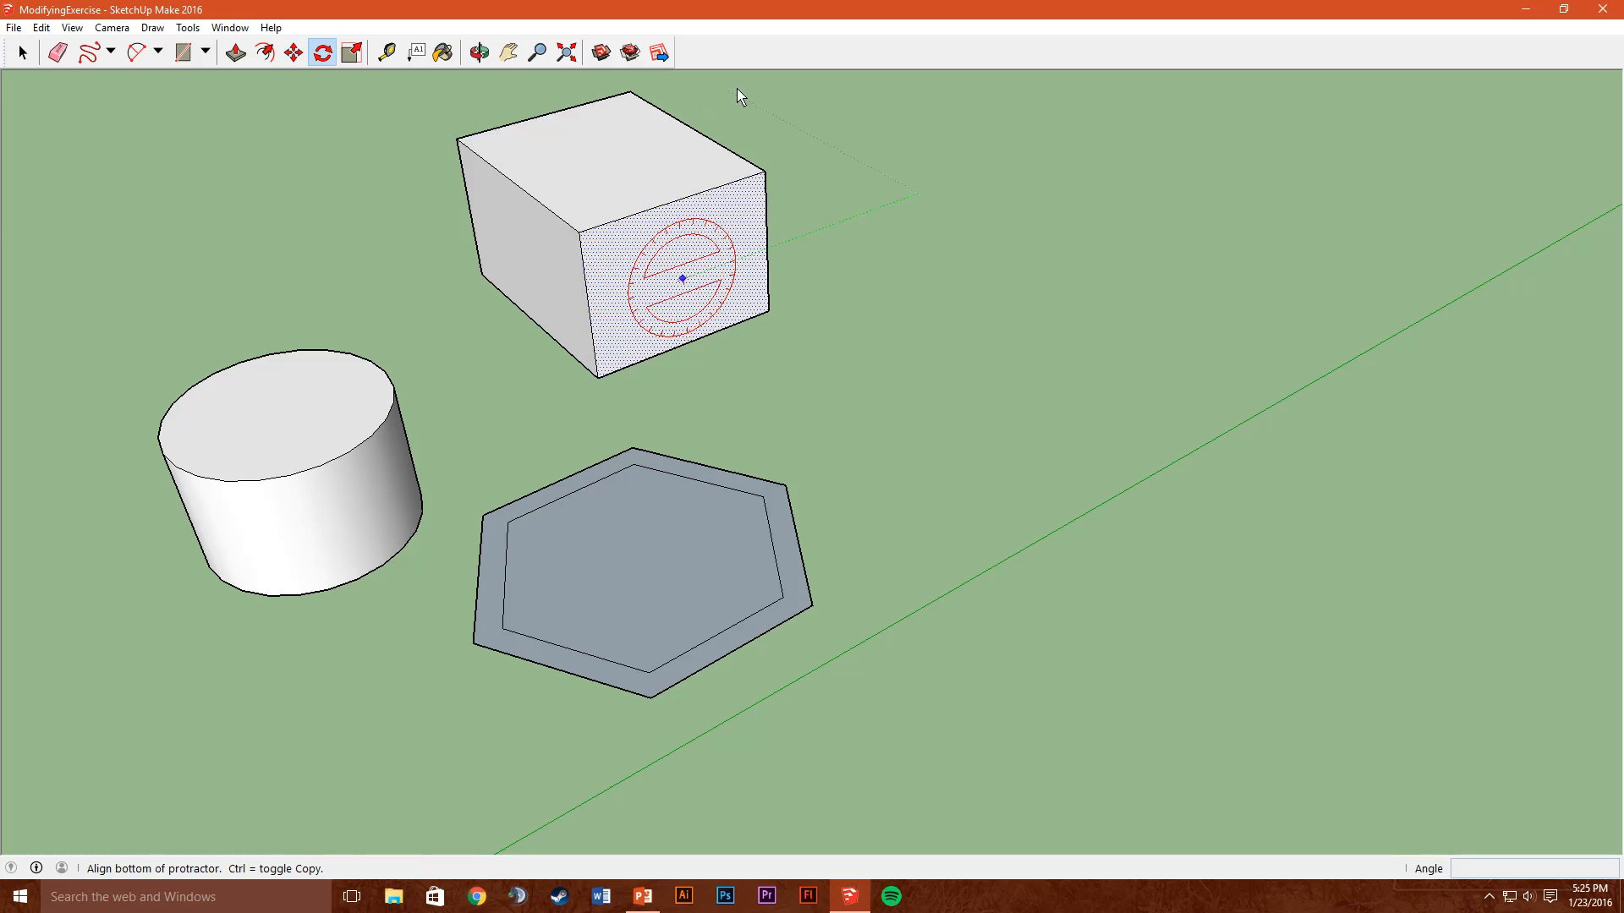
click(673, 83)
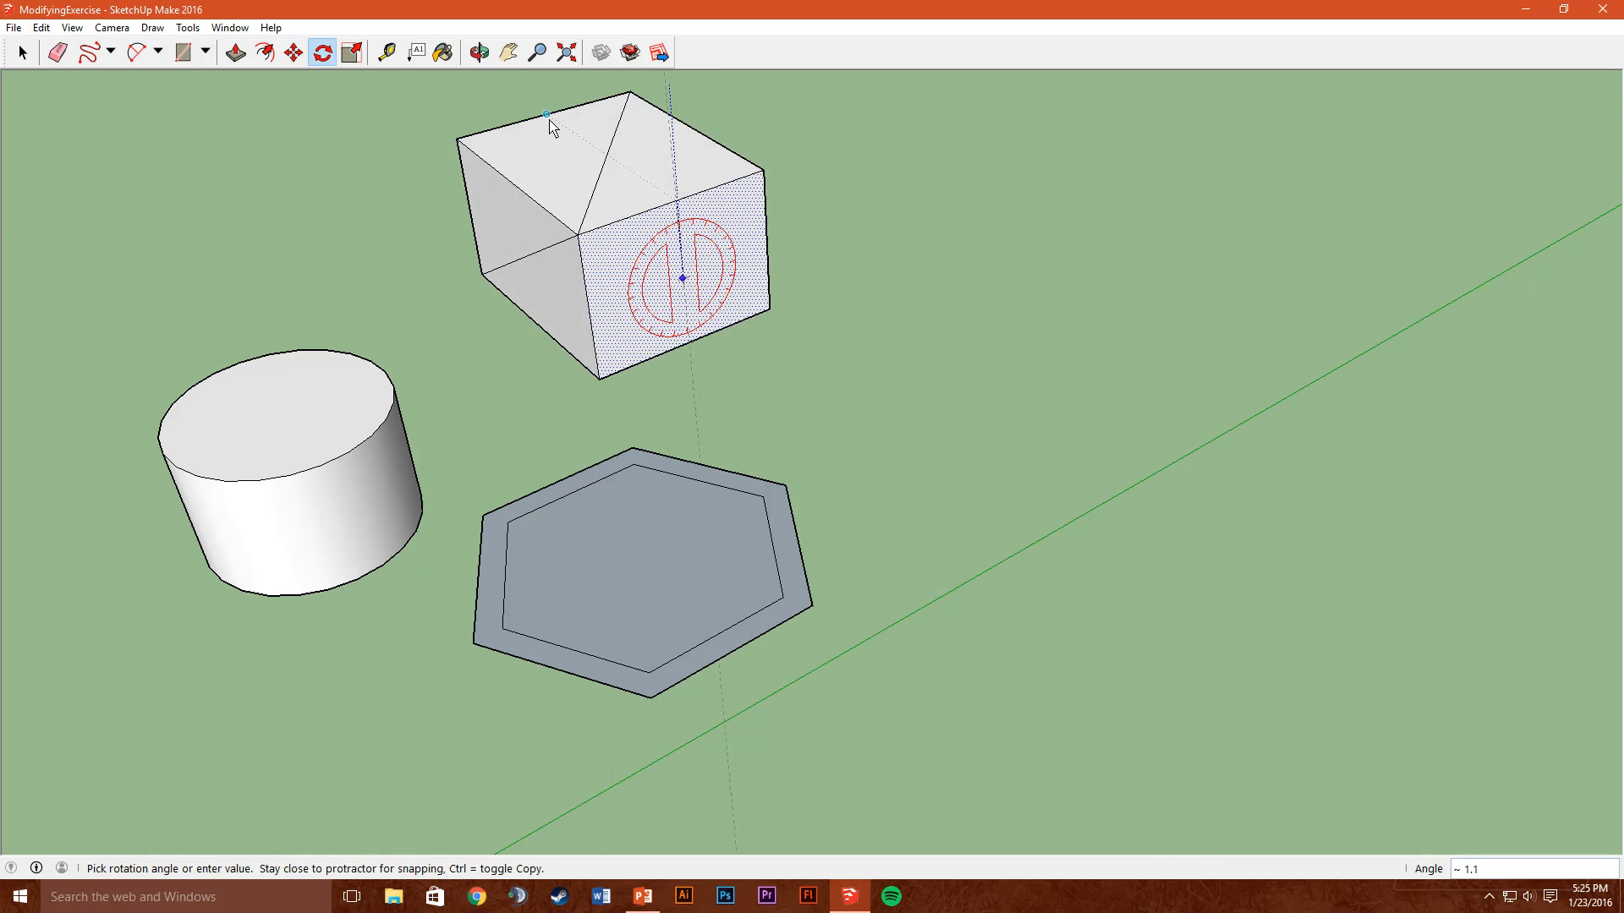
click(541, 140)
Draw a rectangle of about 20' 1/16" by 15' 2" beside the twisted box and Push/Pull it up about 9' 10 5/8"
middle_drag(507, 199, 1082, 355)
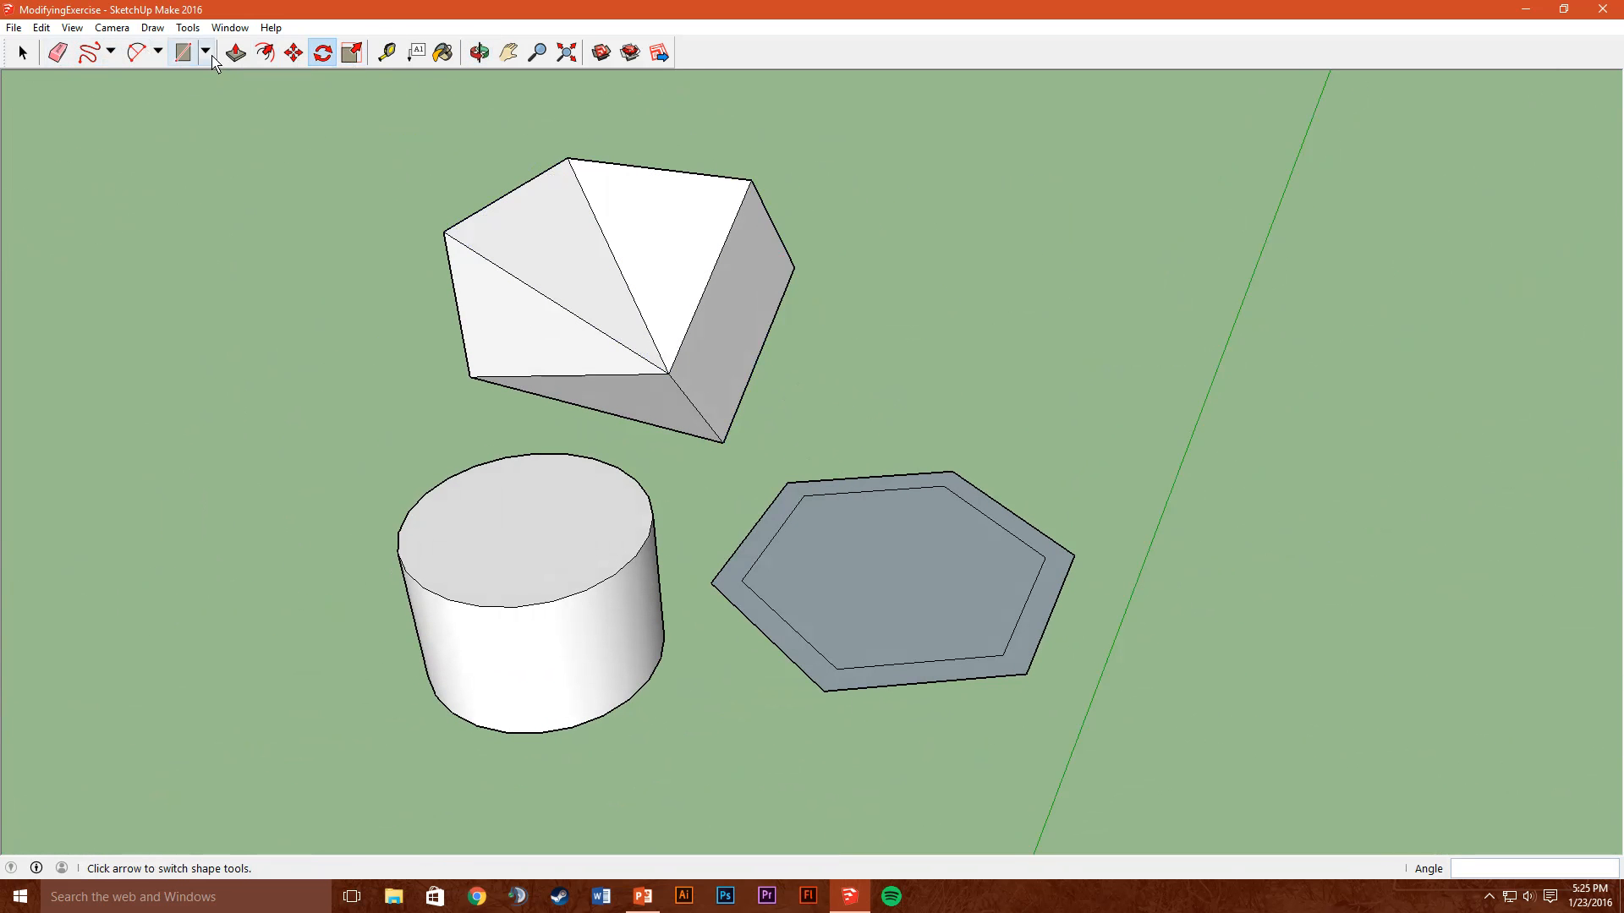
click(184, 52)
click(934, 240)
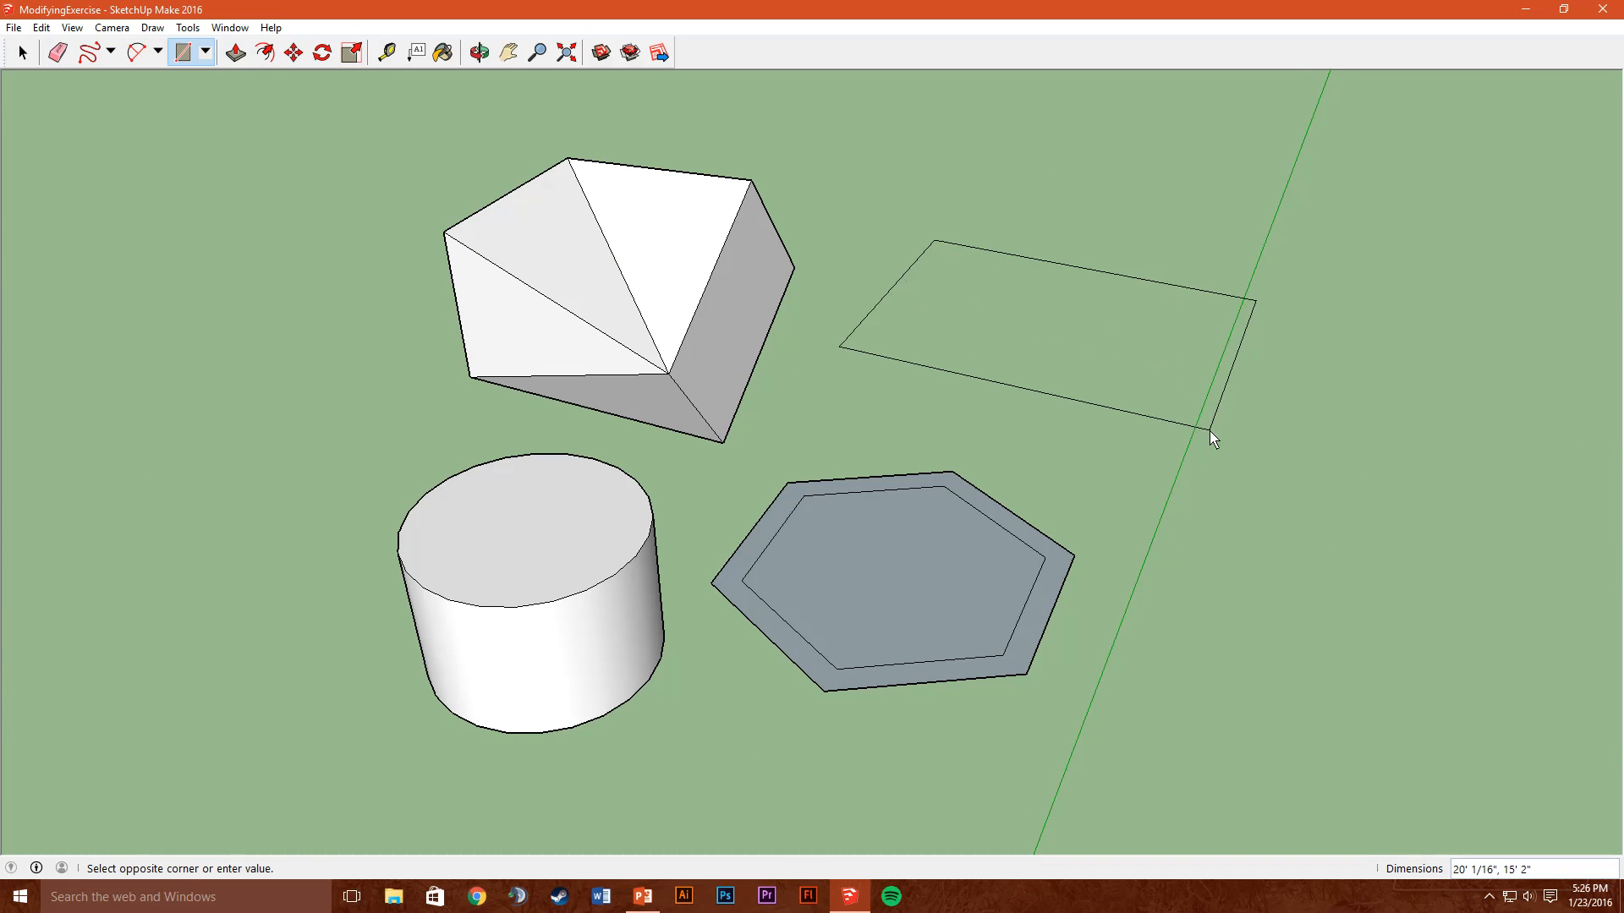
click(1209, 430)
click(235, 53)
click(1025, 332)
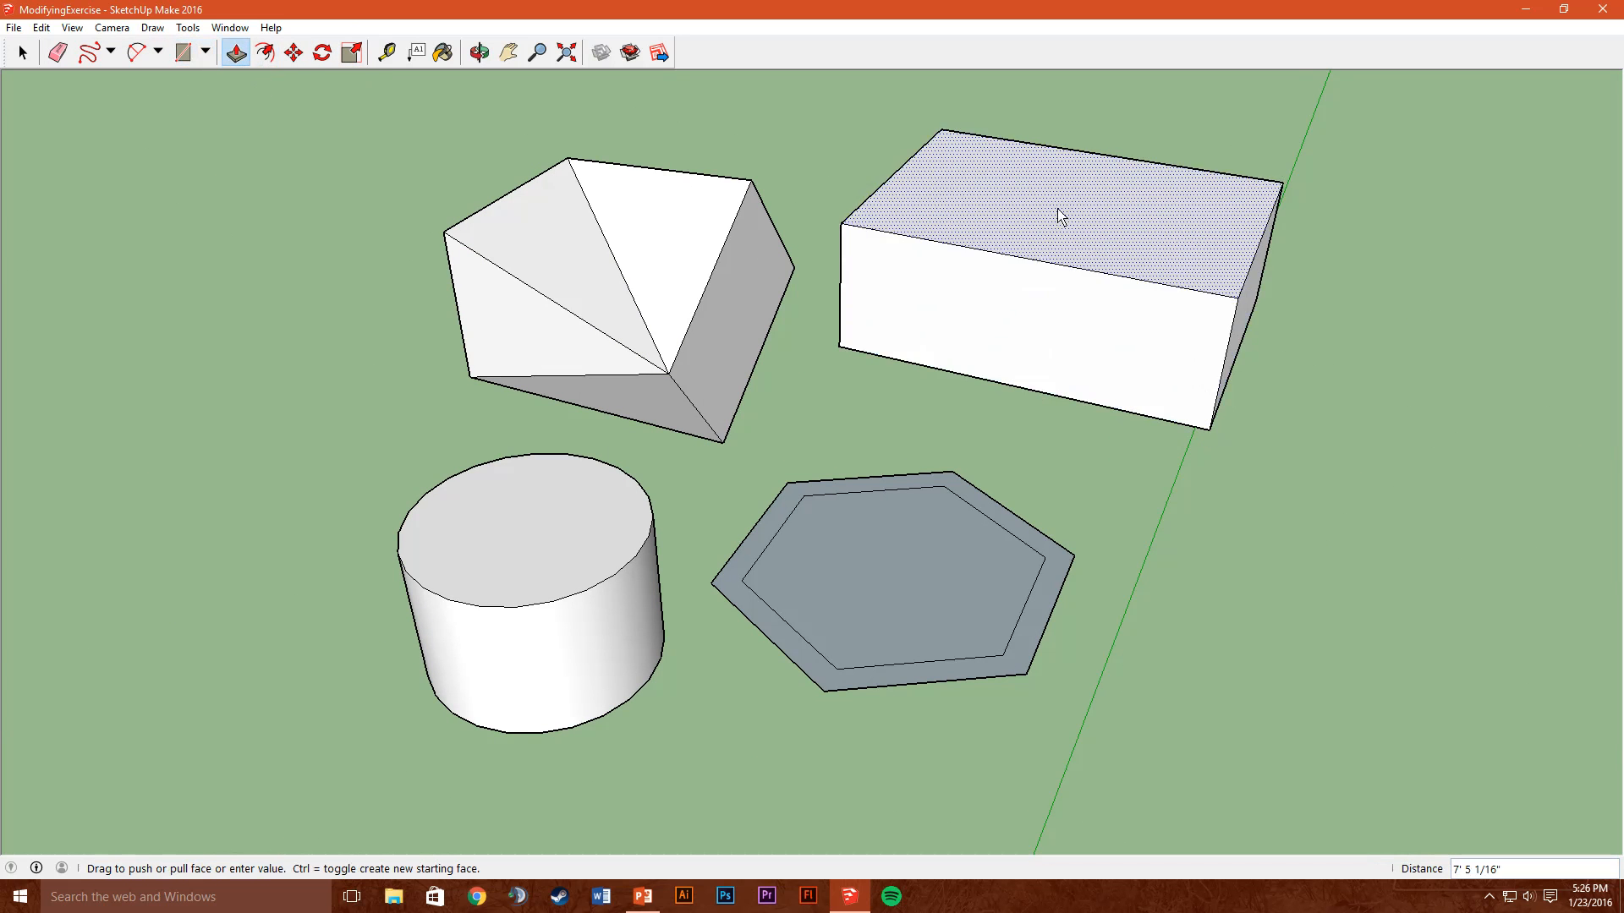
middle_drag(941, 195, 592, 127)
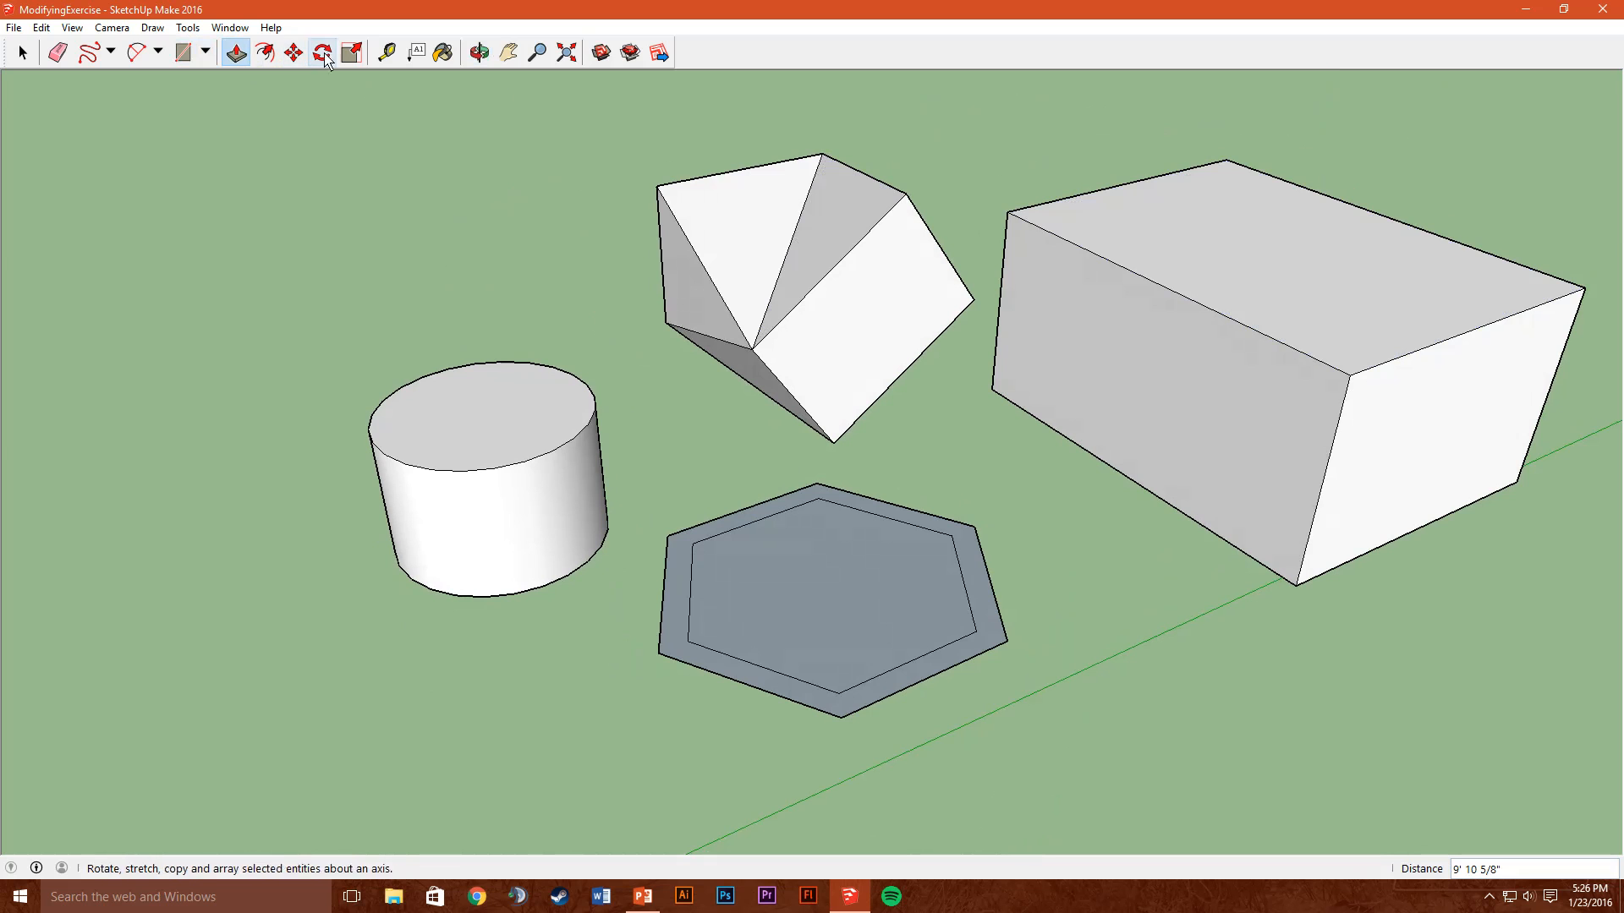
Scale the new box's top face by 0.50 from a corner to taper the box, and clear the selection
click(351, 53)
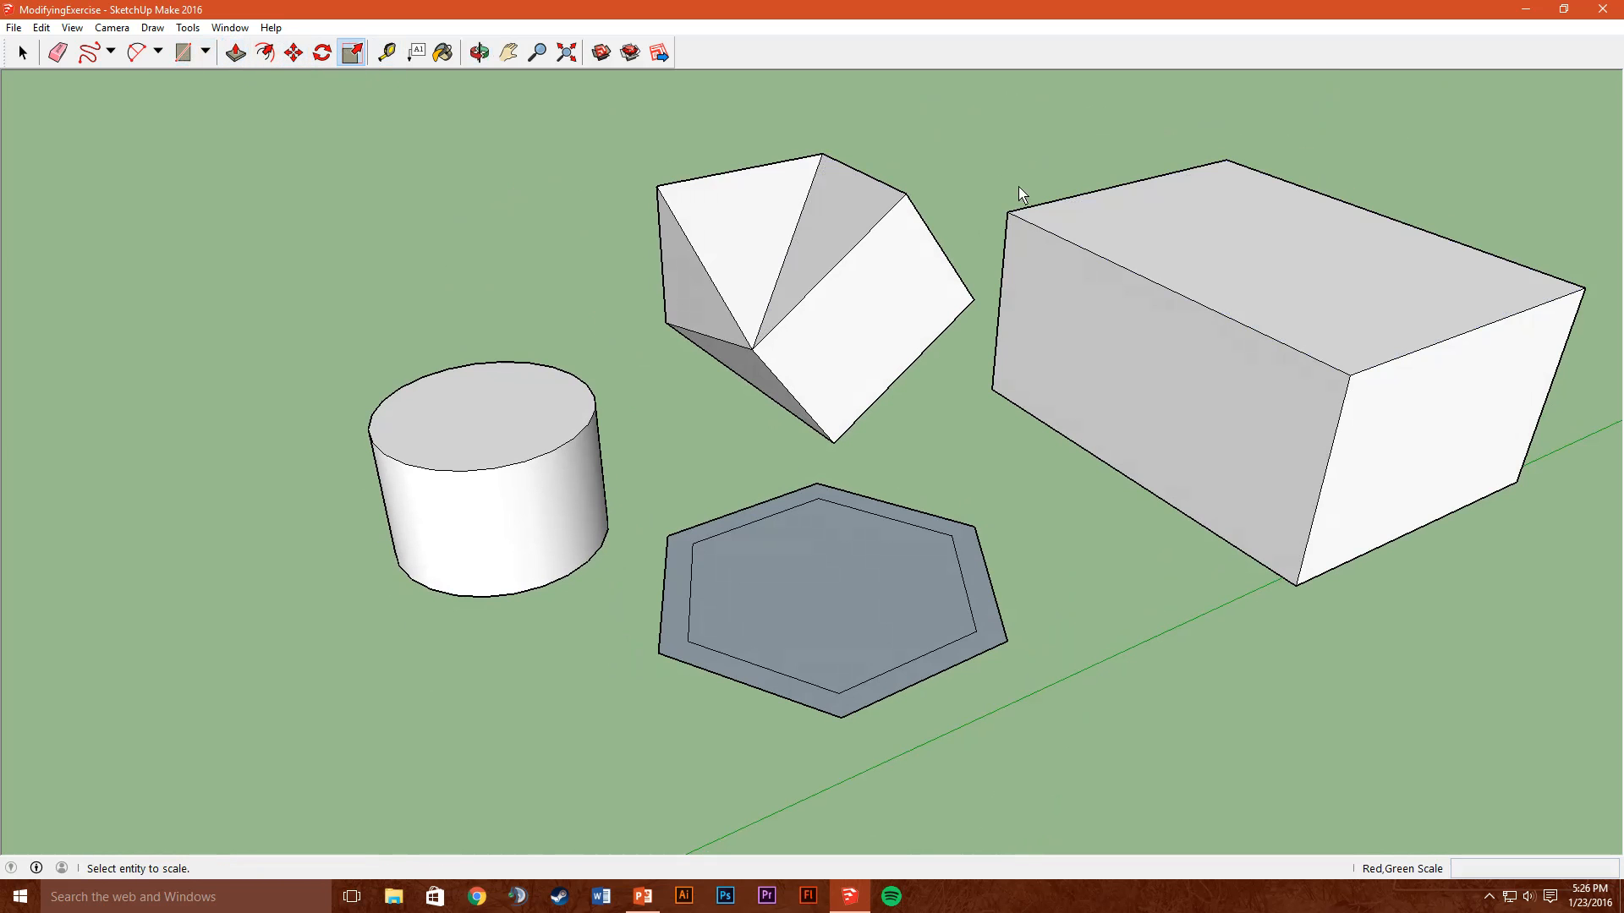
click(1304, 263)
drag(1010, 213, 1292, 307)
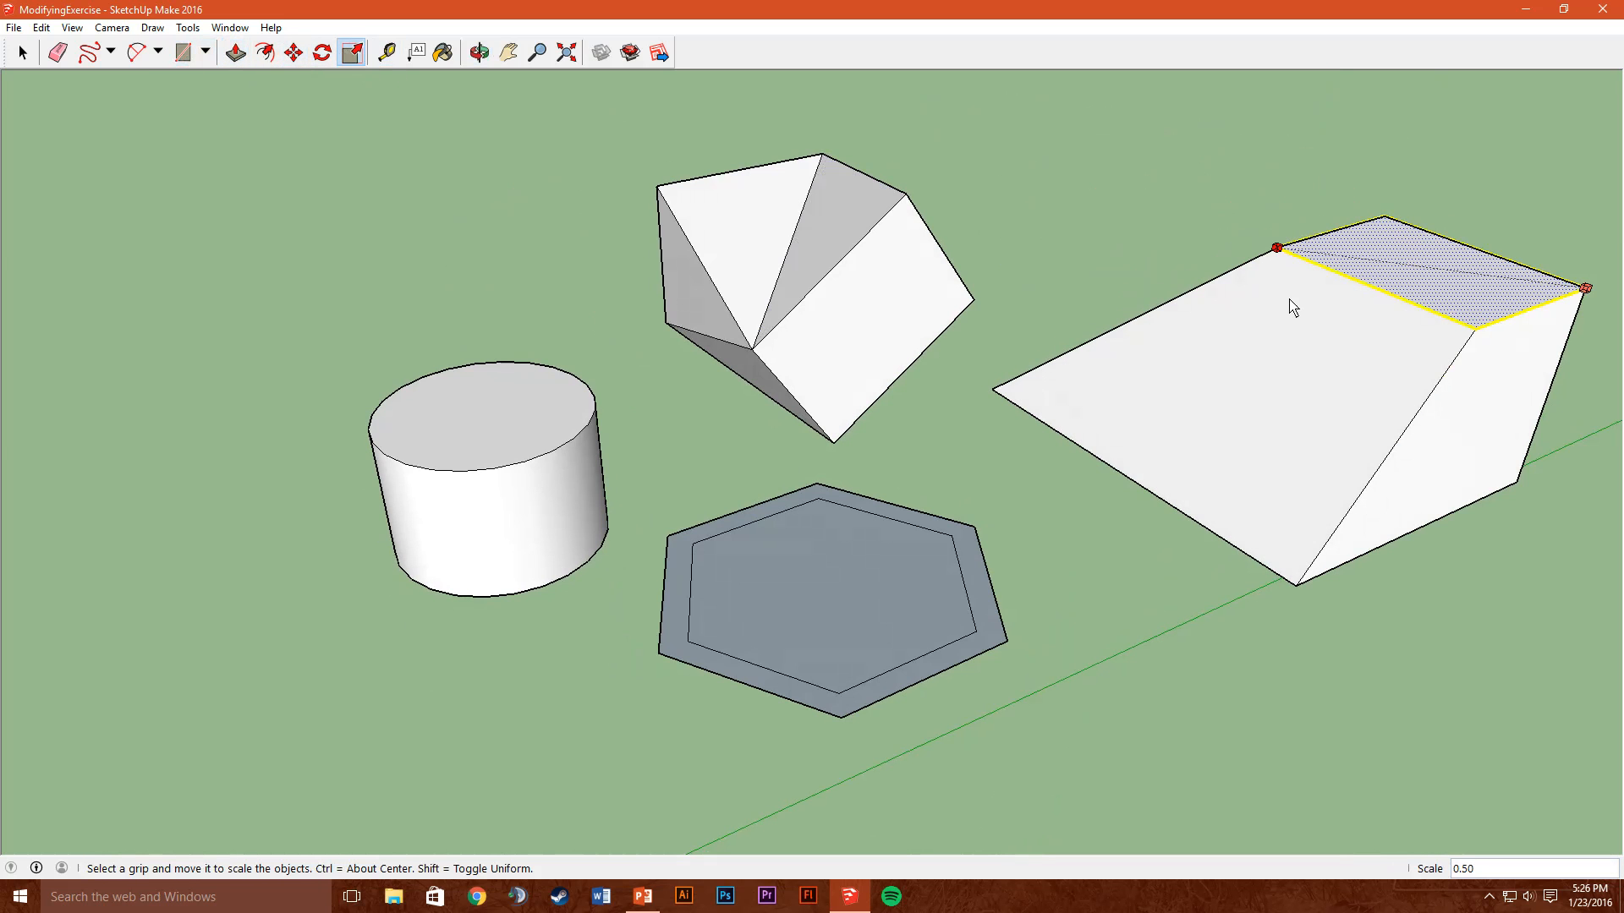
middle_drag(1180, 263, 1387, 336)
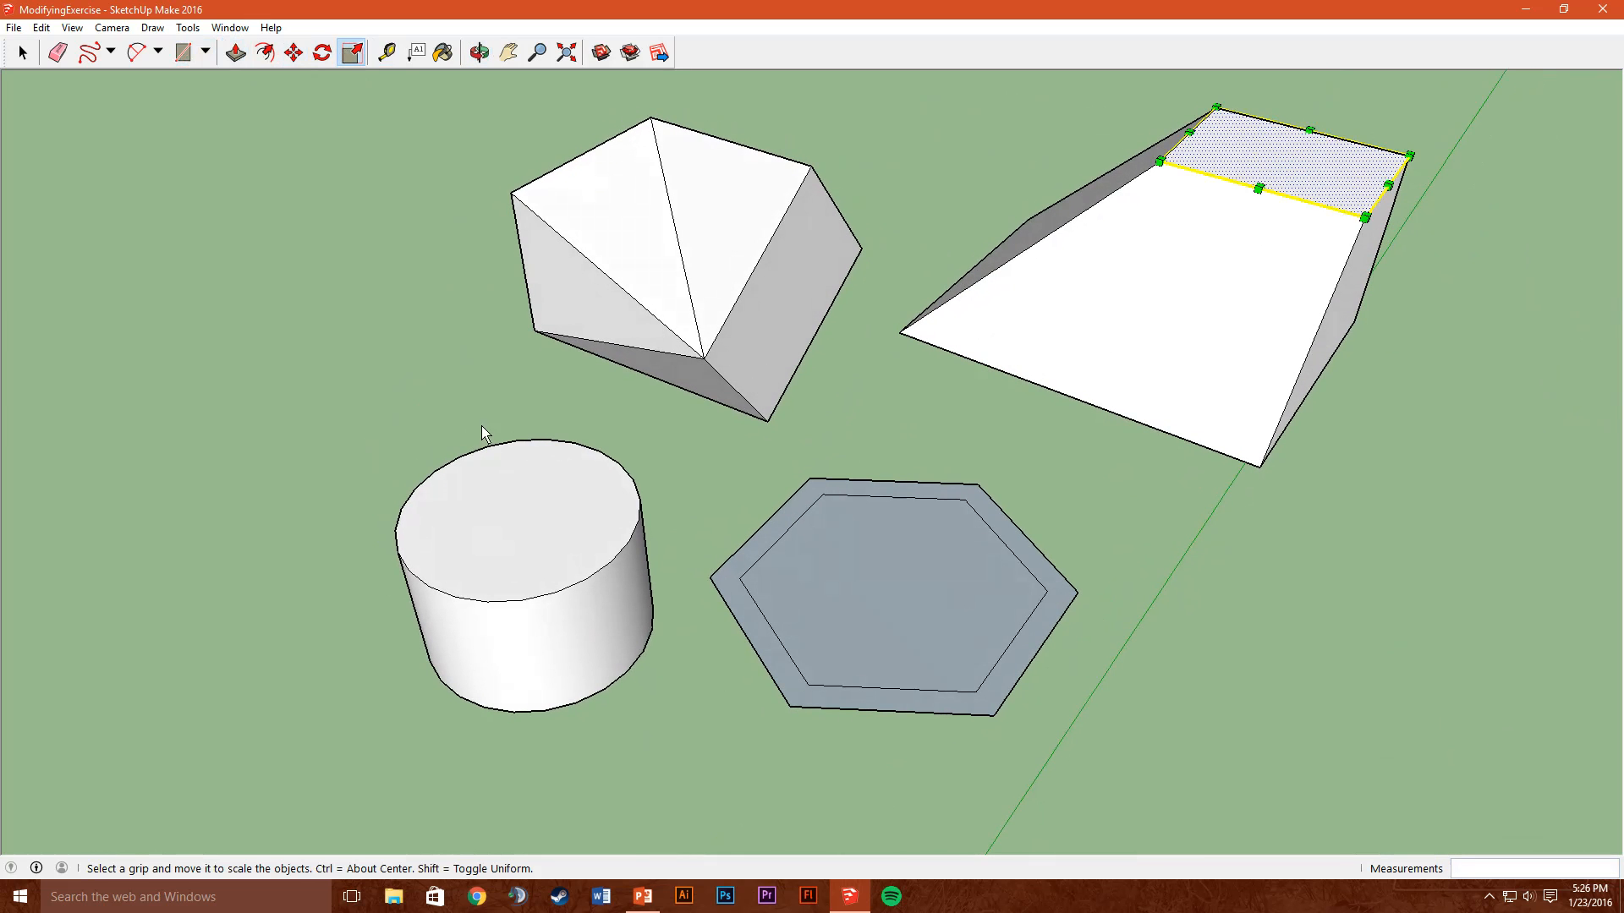
click(22, 52)
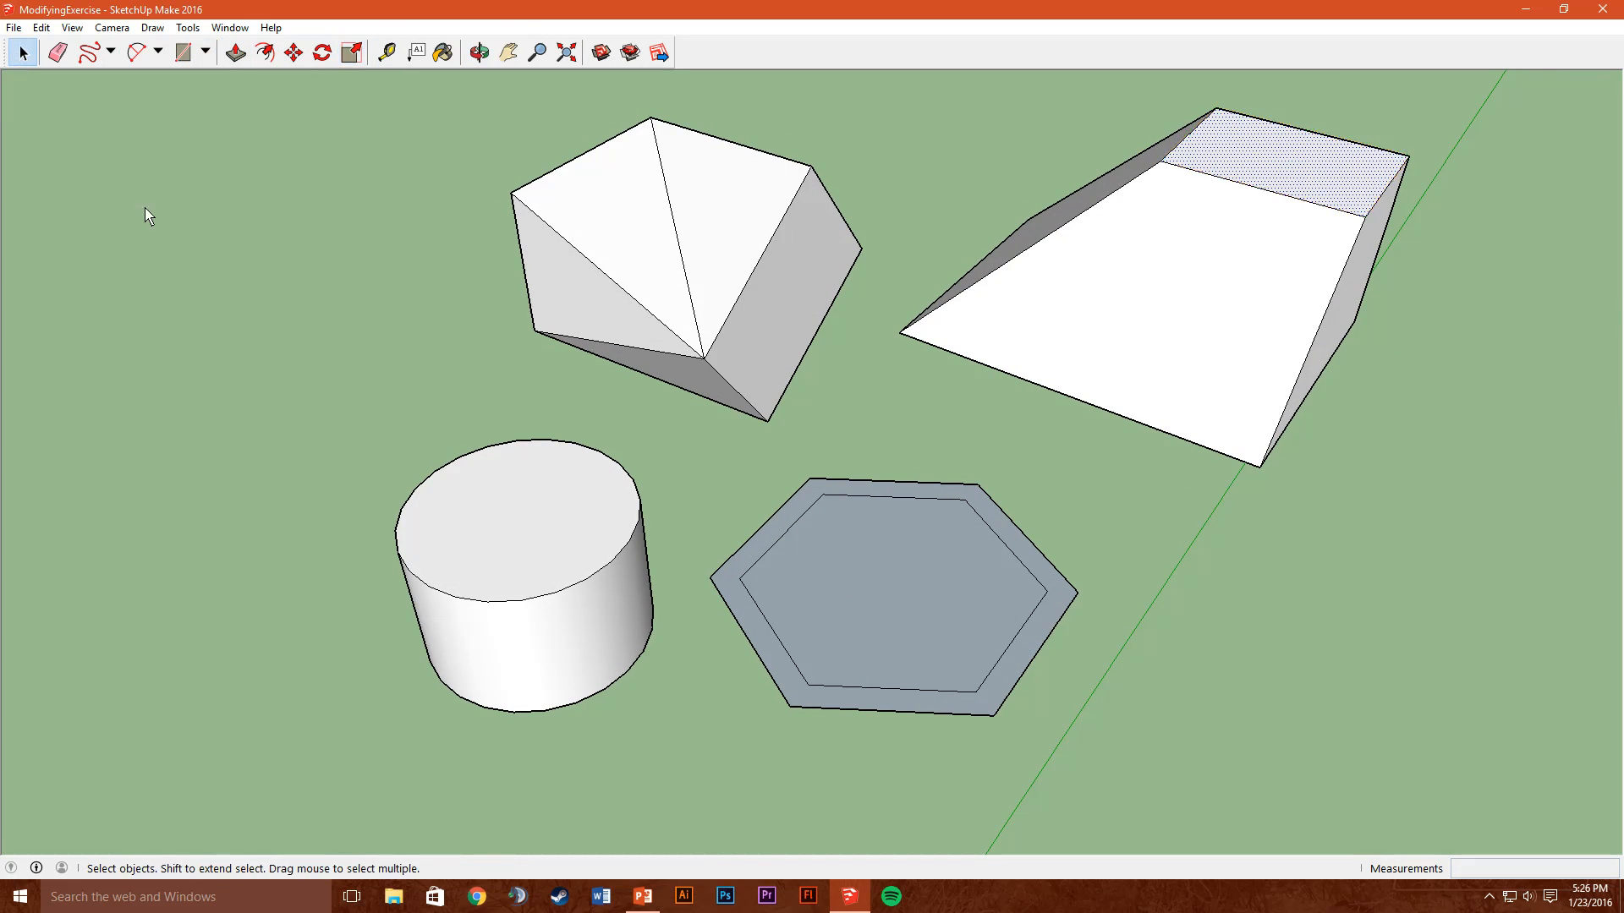
click(182, 240)
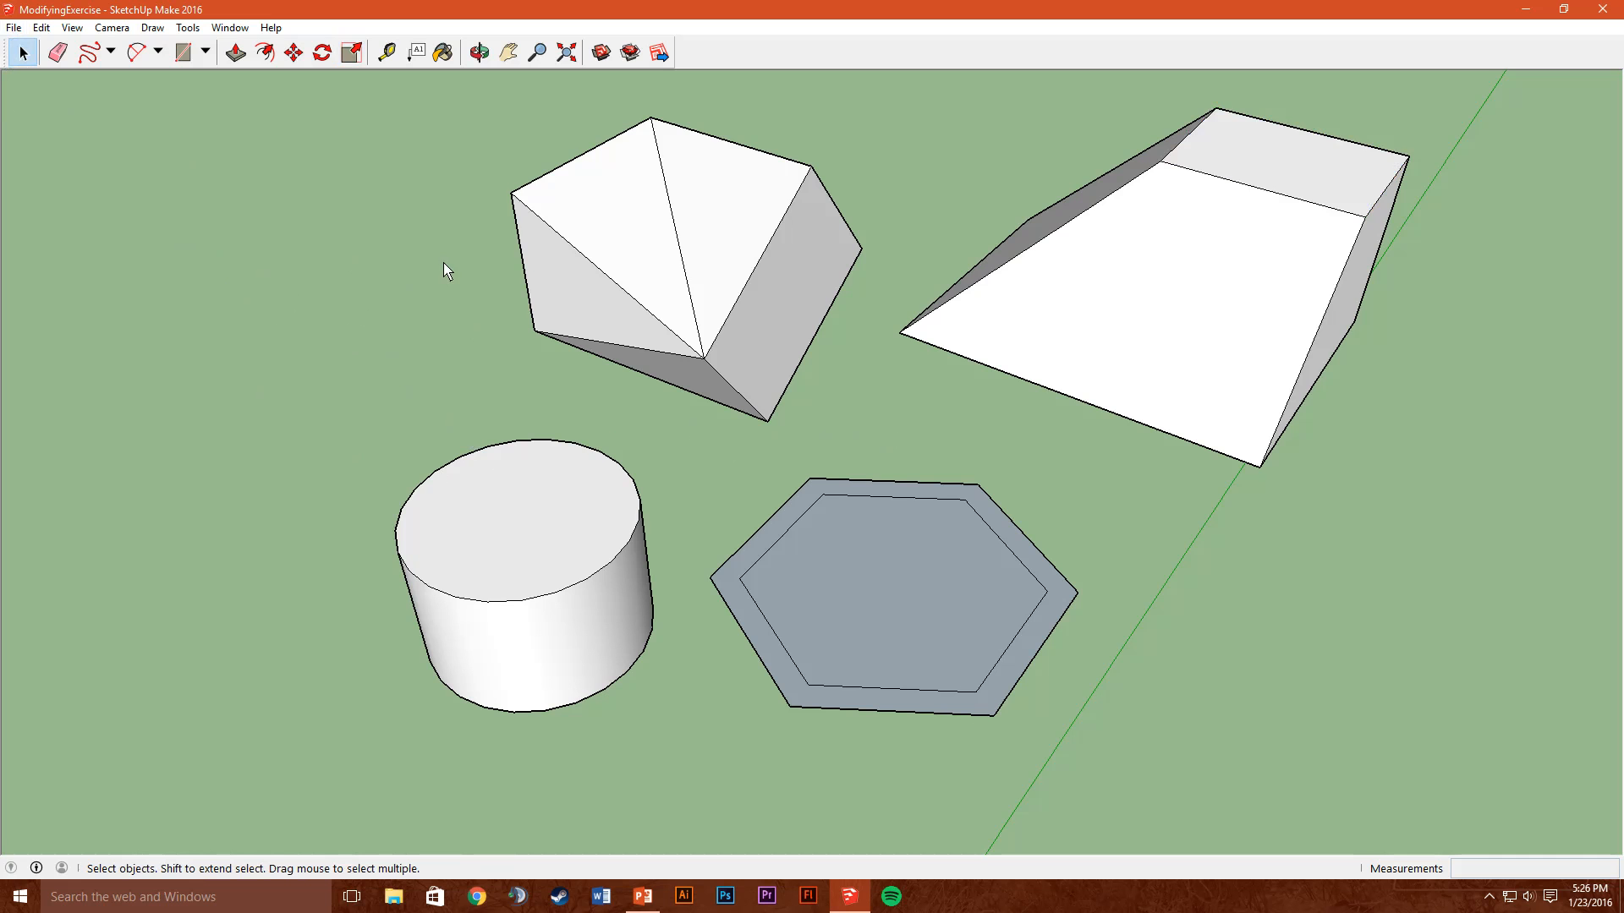
click(506, 54)
drag(937, 205, 866, 279)
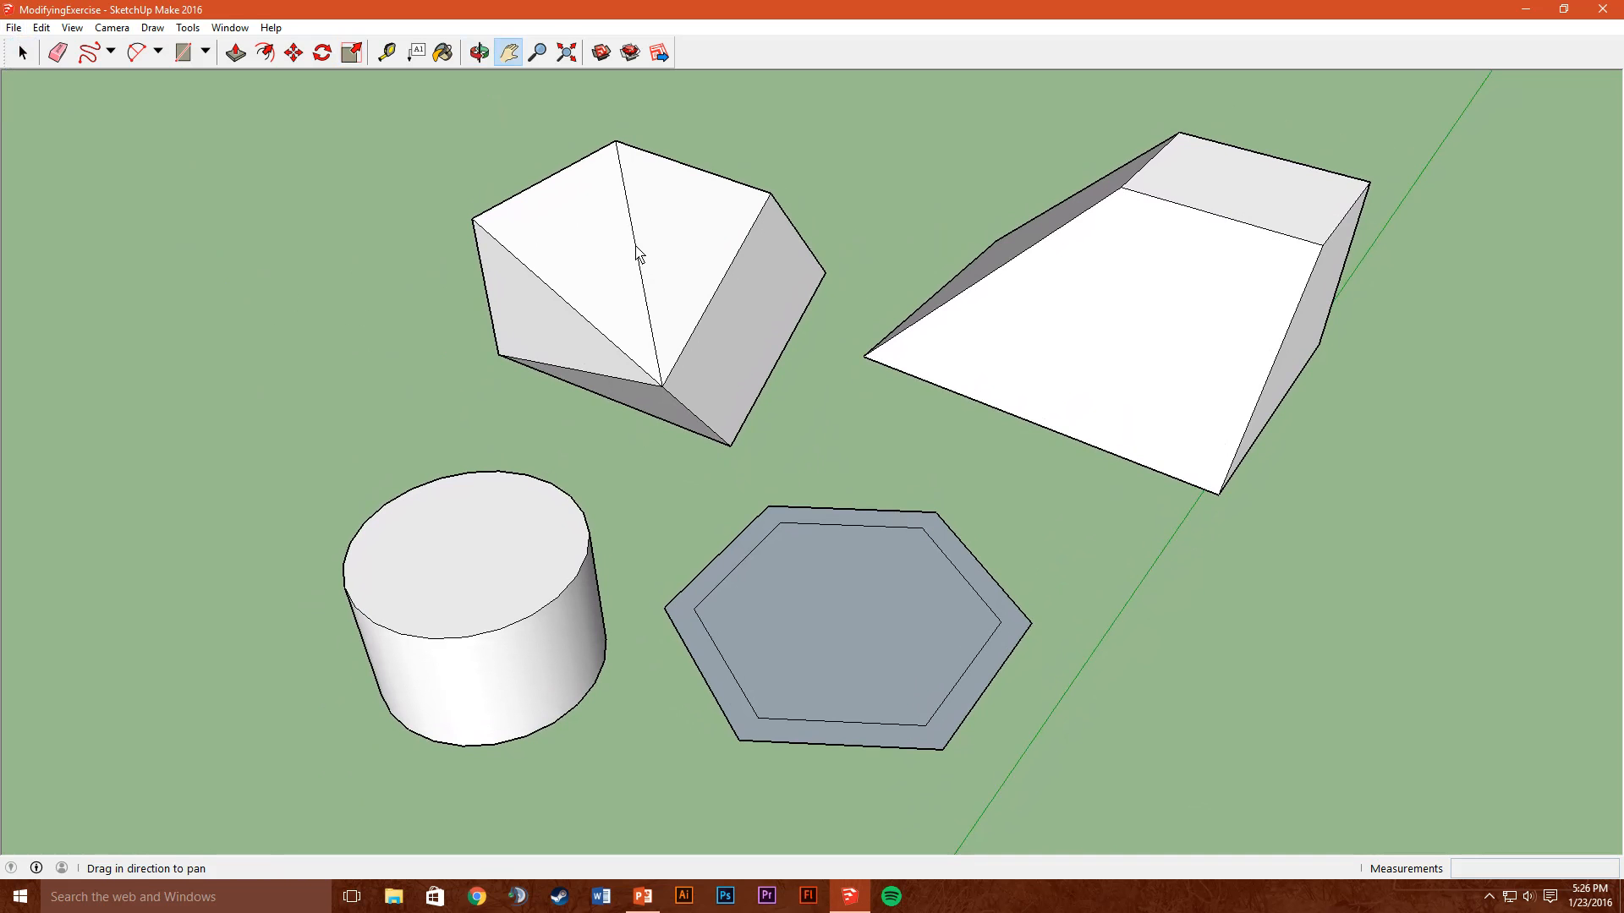
click(15, 27)
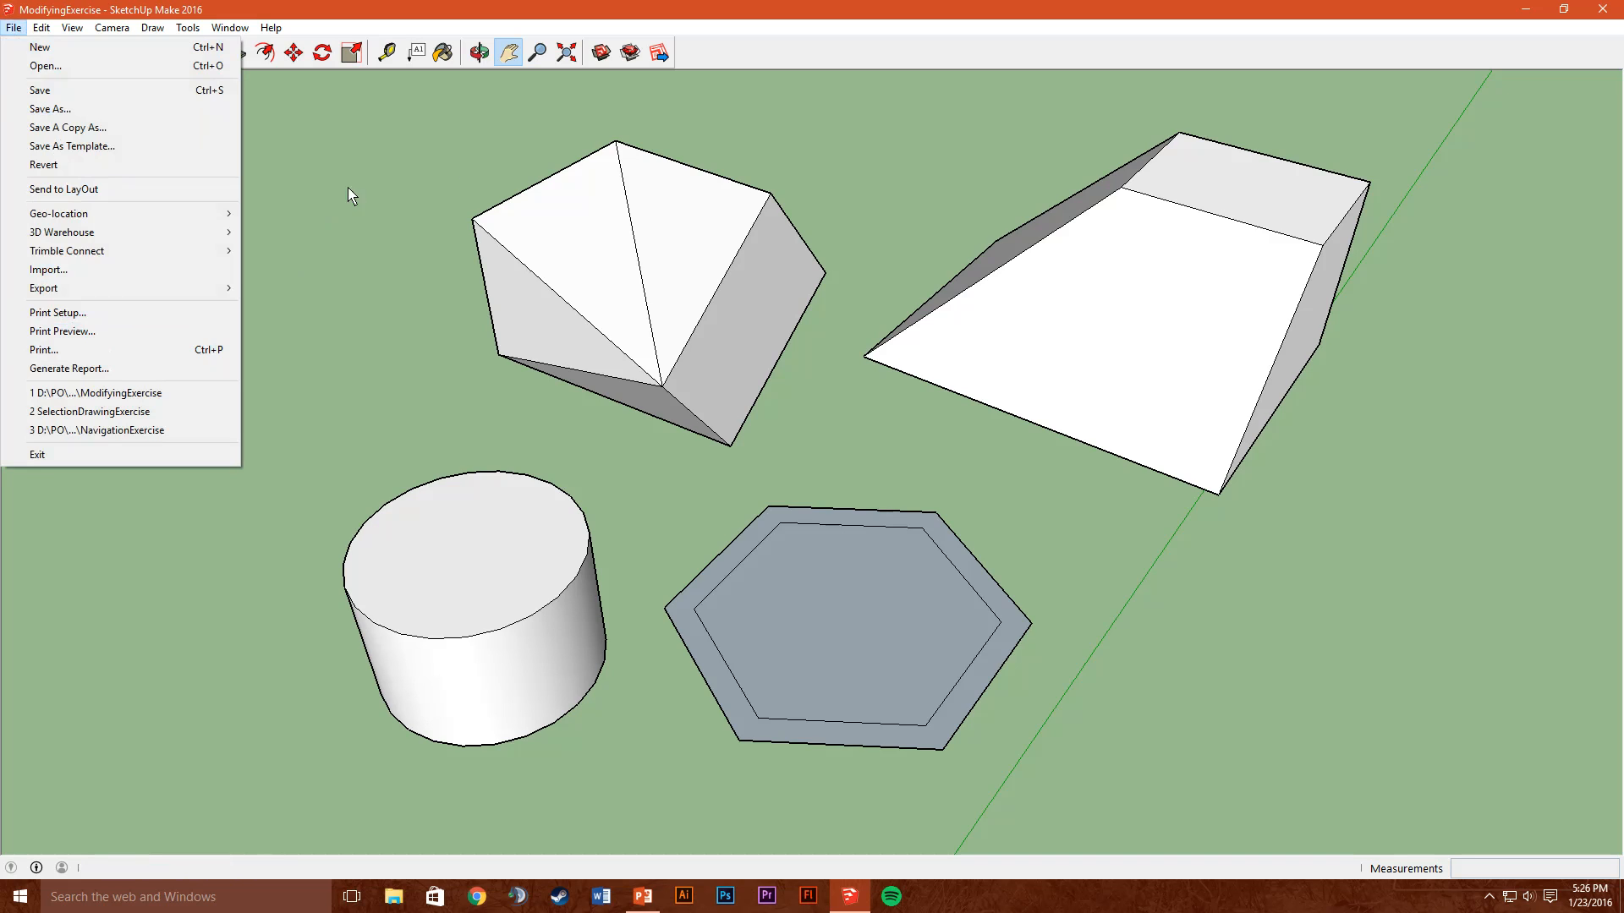
click(755, 49)
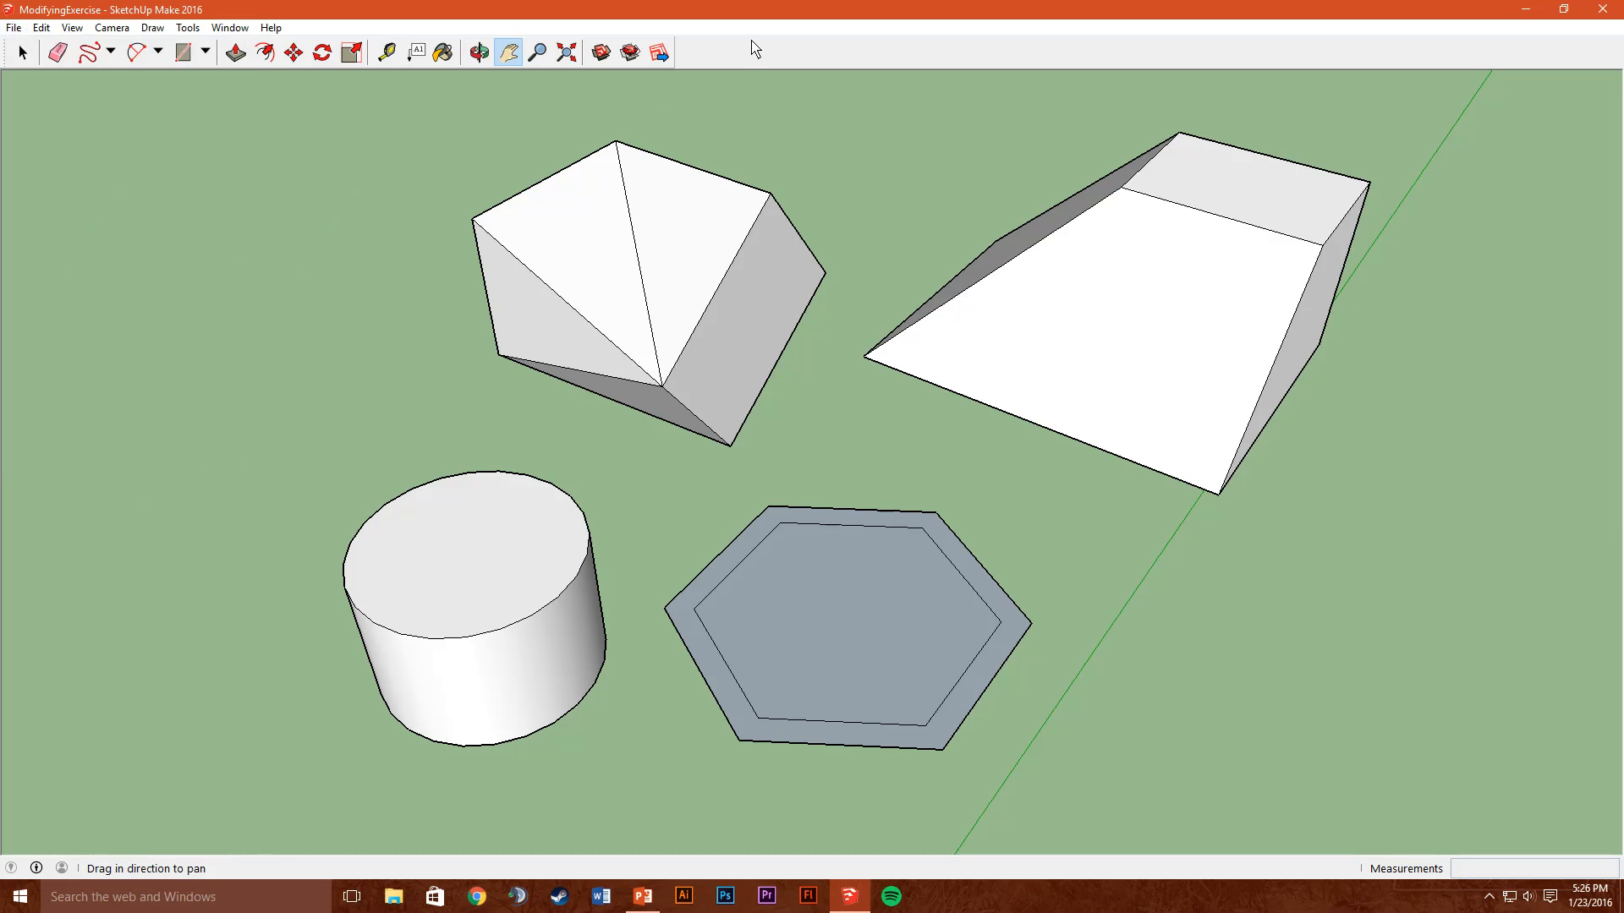